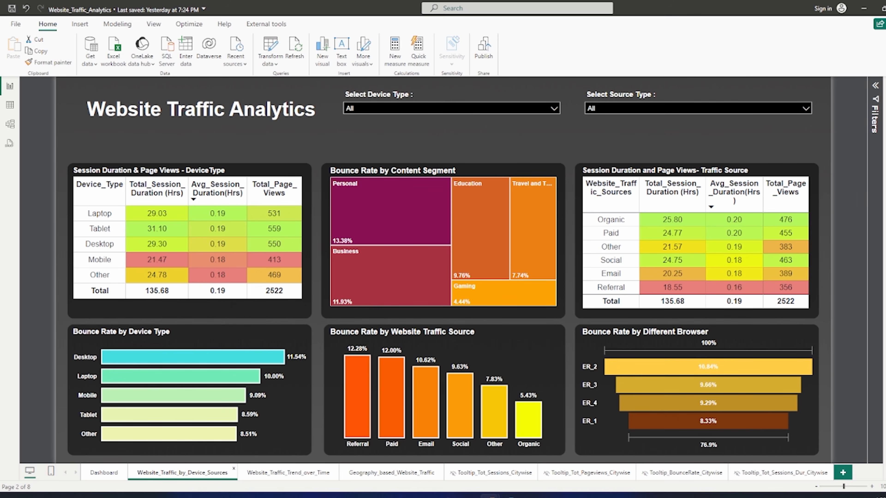
# Copy the page name Website_Traffic_by_Device_Sources from the Website_Traffic_Analytics report and rename Page 1 in the WebsiteTrafficAnalytics report with it
pyautogui.doubleClick(183, 473)
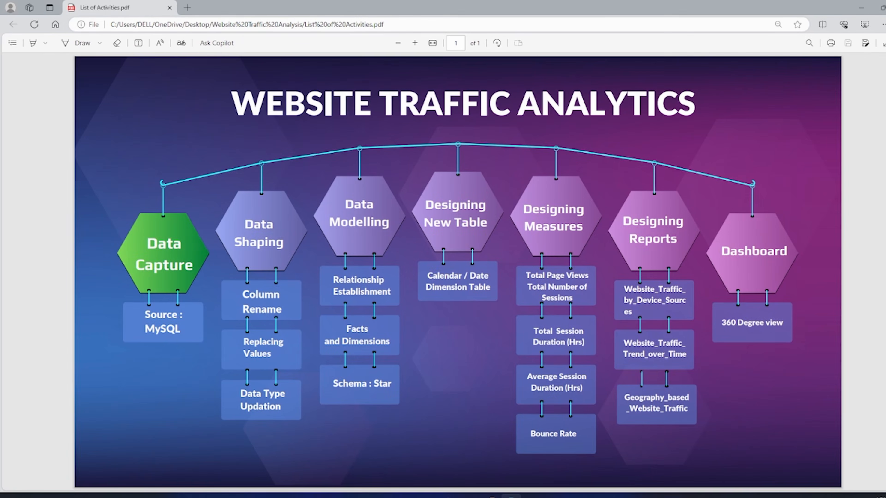
pyautogui.moveTo(511, 496)
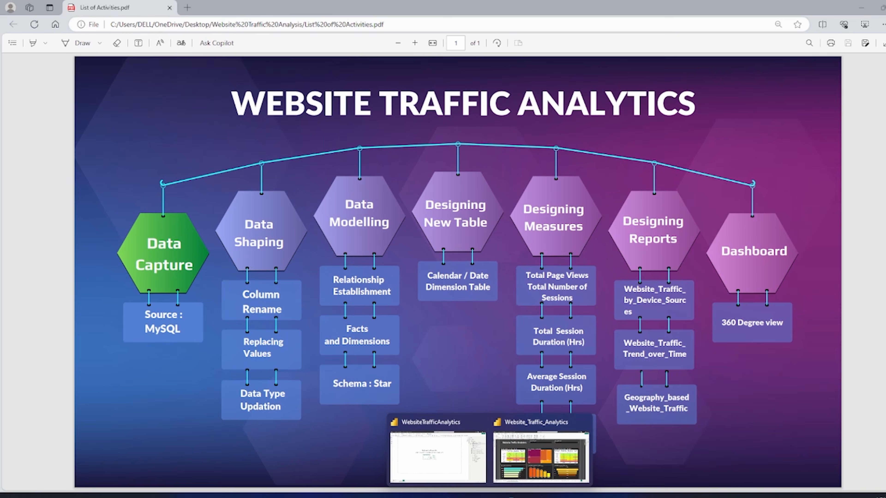
pyautogui.click(438, 453)
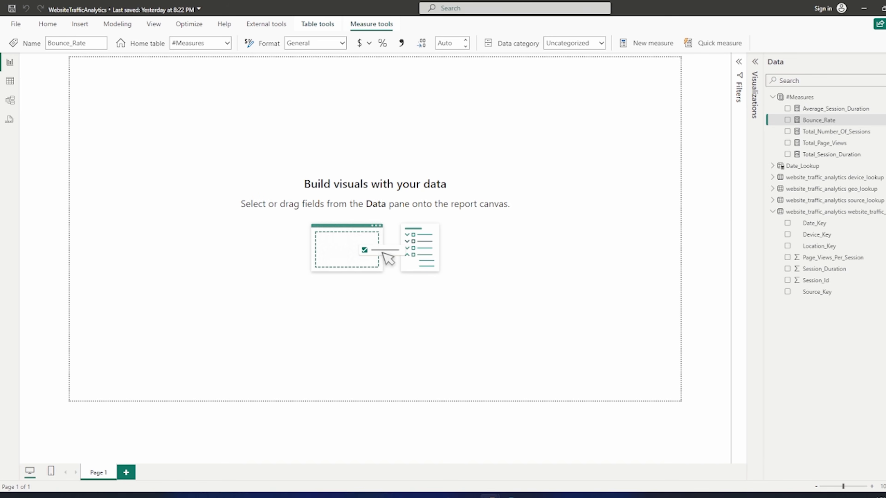
pyautogui.click(772, 211)
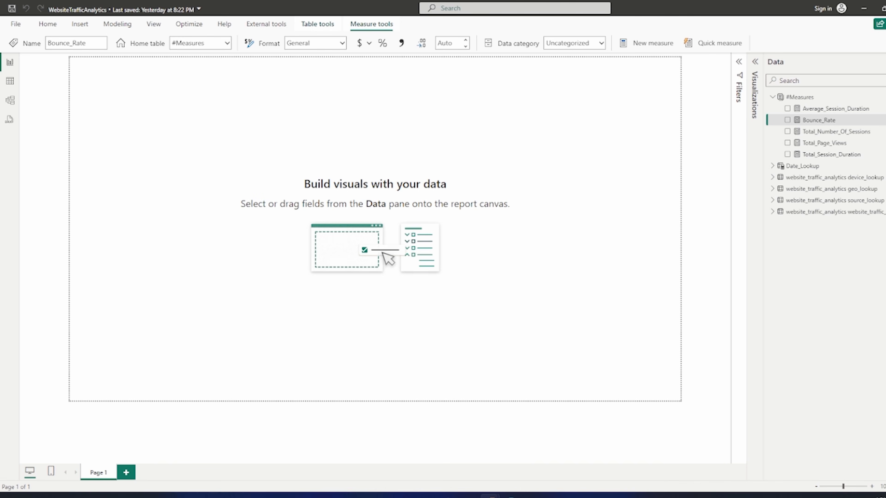
pyautogui.doubleClick(99, 473)
pyautogui.hotkey('ctrl', 'v')
pyautogui.press('Return')
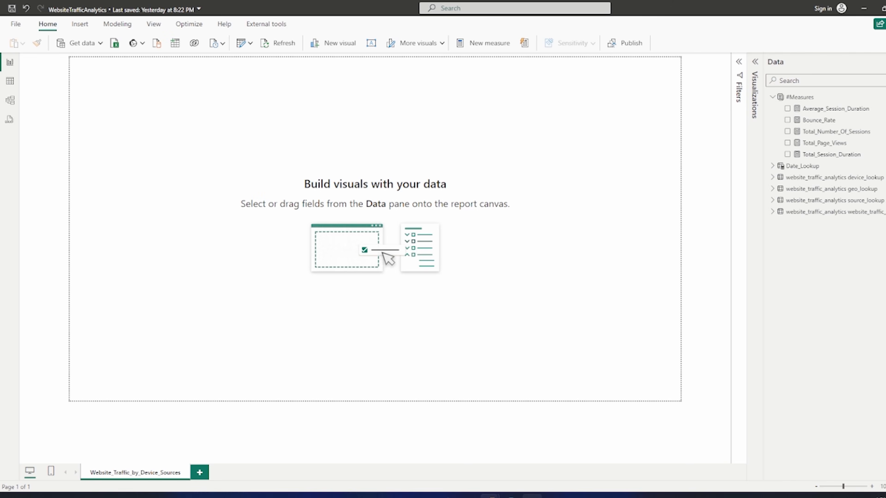
# Switch to the DesignLayout_Website_Traffic_Analytics.docx document in Word and examine the header, page format and visual specifications for each report
pyautogui.click(533, 496)
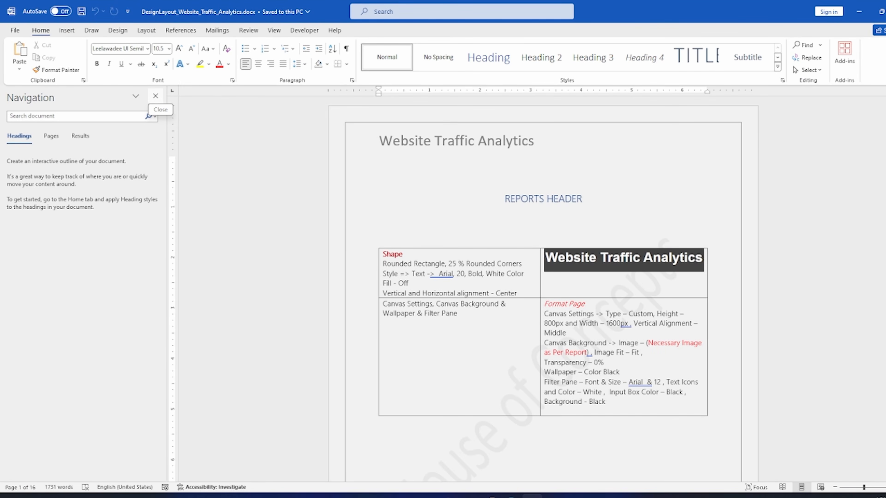
pyautogui.click(155, 96)
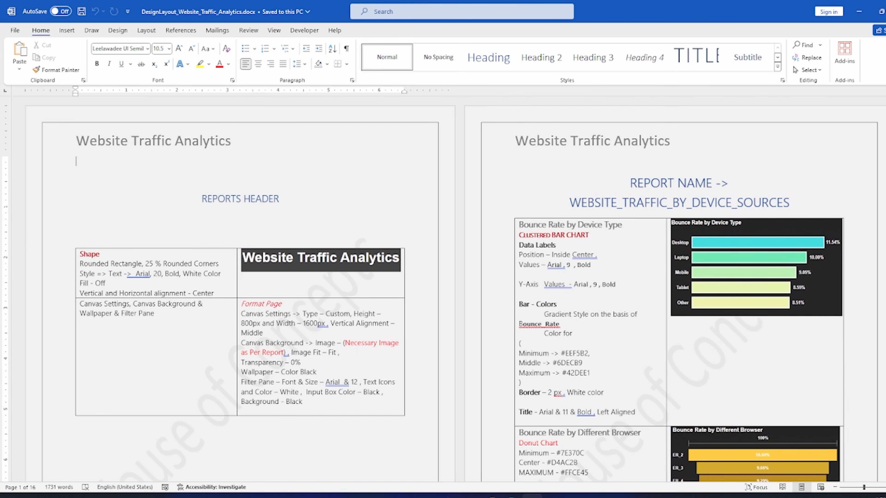
pyautogui.scroll(-2, 443, 279)
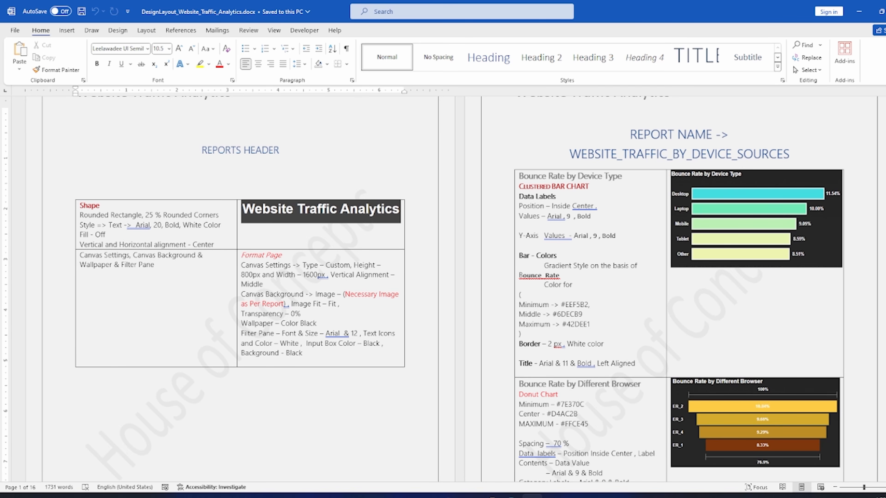
pyautogui.scroll(-7, 443, 290)
pyautogui.scroll(-20, 443, 289)
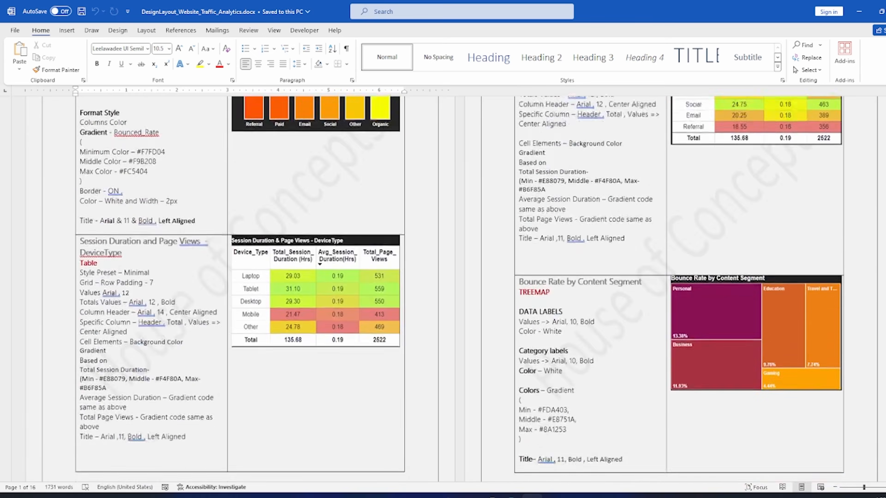
pyautogui.scroll(-4, 443, 290)
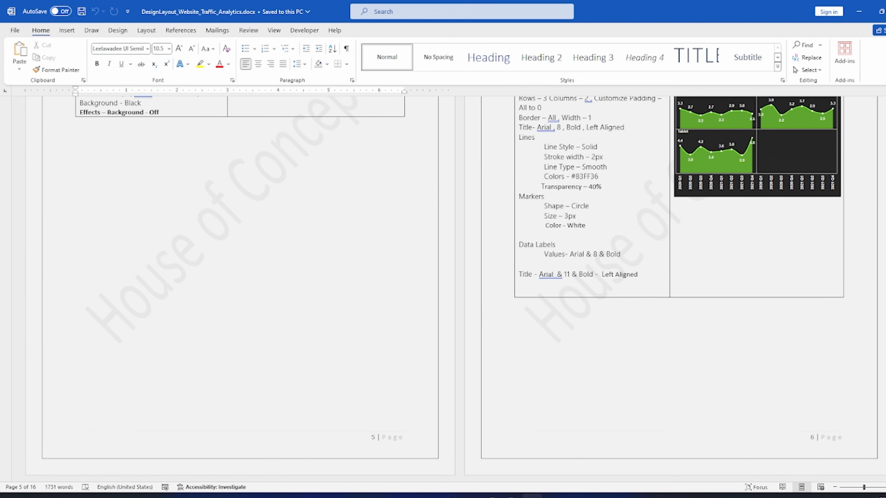
pyautogui.scroll(-12, 443, 290)
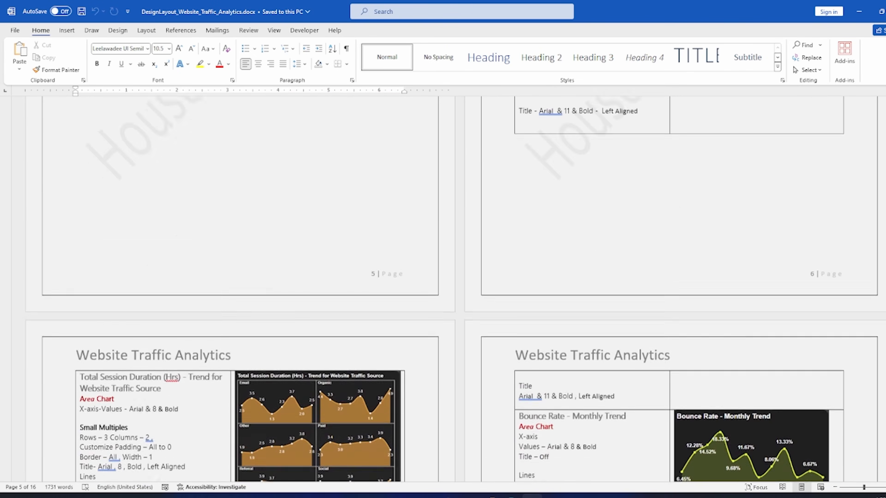
pyautogui.scroll(-8, 443, 290)
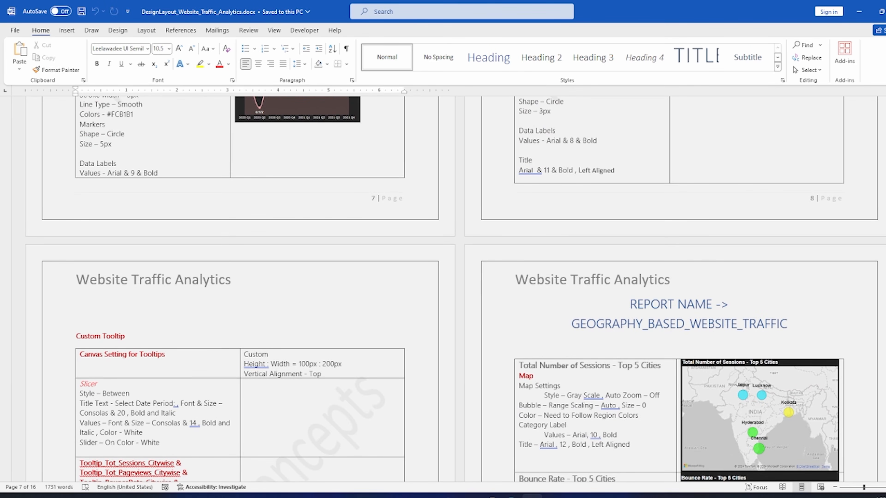
pyautogui.scroll(10, 443, 290)
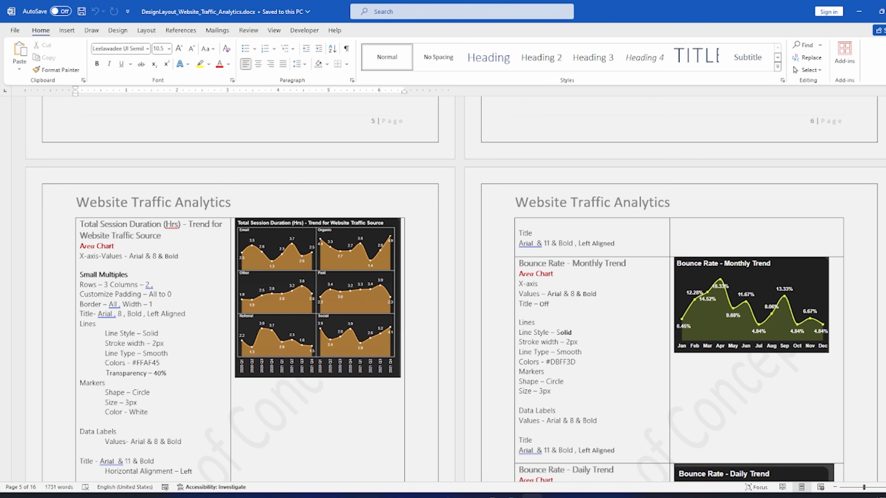
pyautogui.scroll(18, 443, 290)
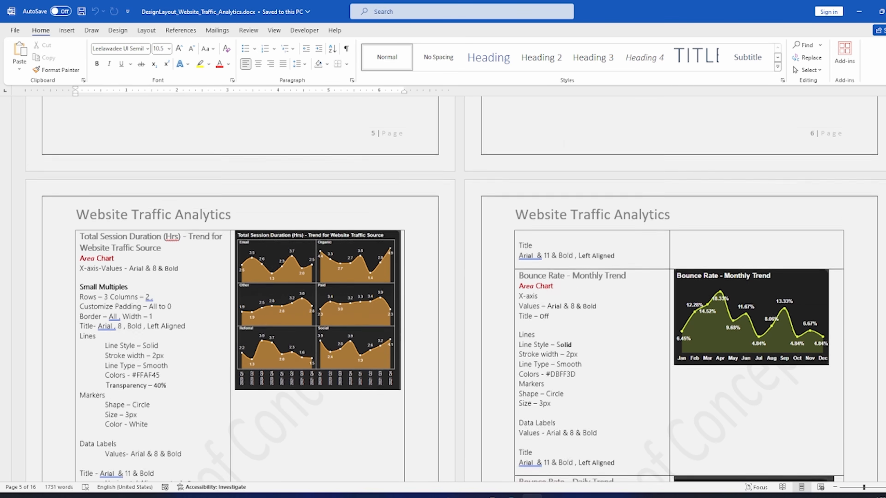
pyautogui.scroll(20, 444, 289)
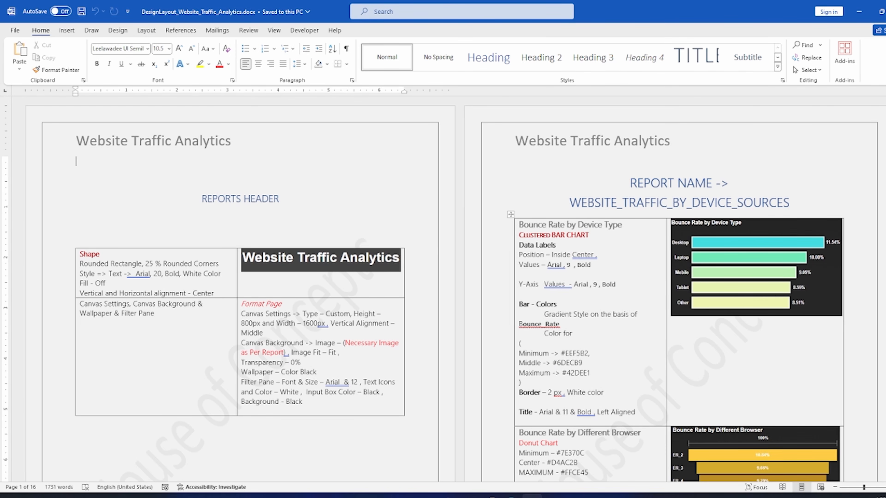
# Switch back to the WebsiteTrafficAnalytics report in Power BI and set the report page's canvas type to Custom
pyautogui.moveTo(489, 497)
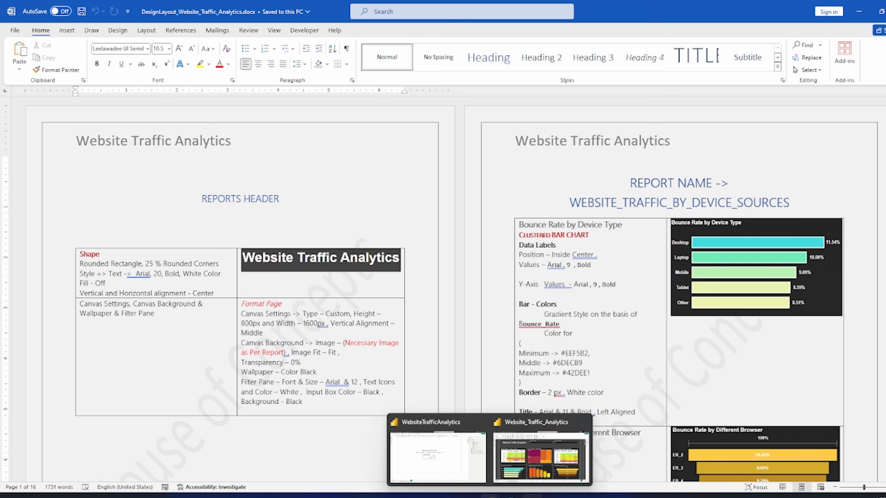
pyautogui.click(437, 457)
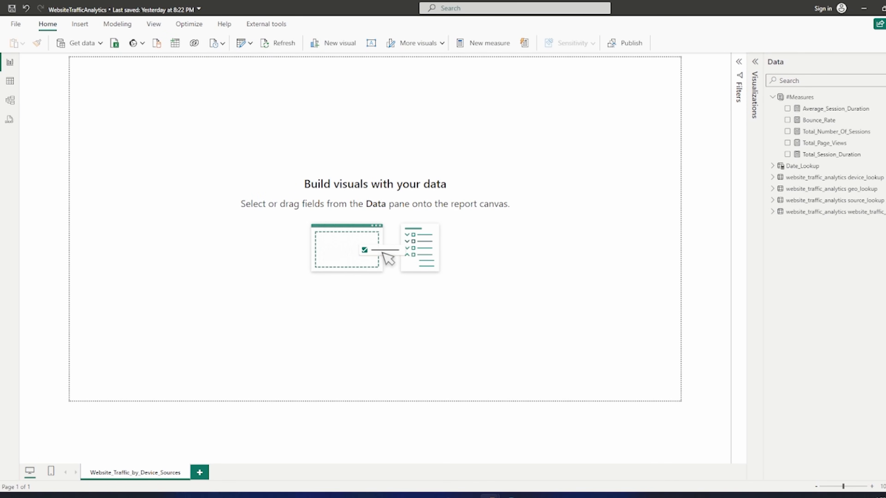
pyautogui.click(885, 62)
pyautogui.click(885, 61)
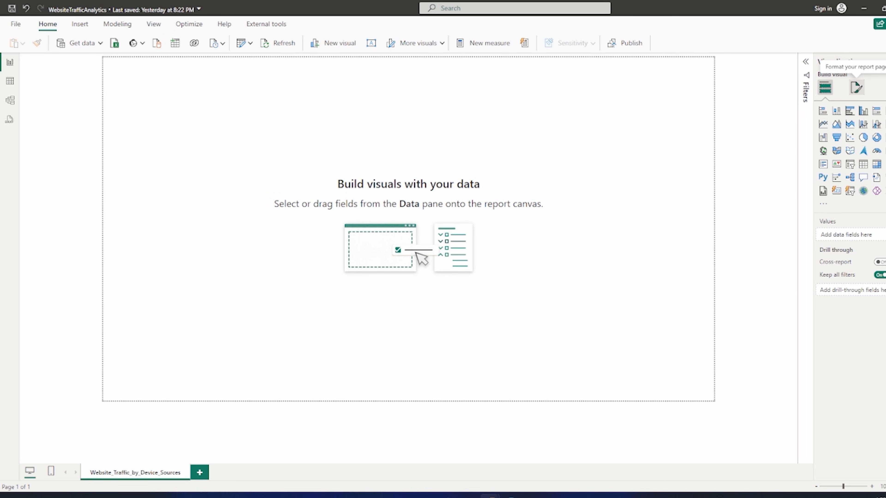
pyautogui.click(856, 87)
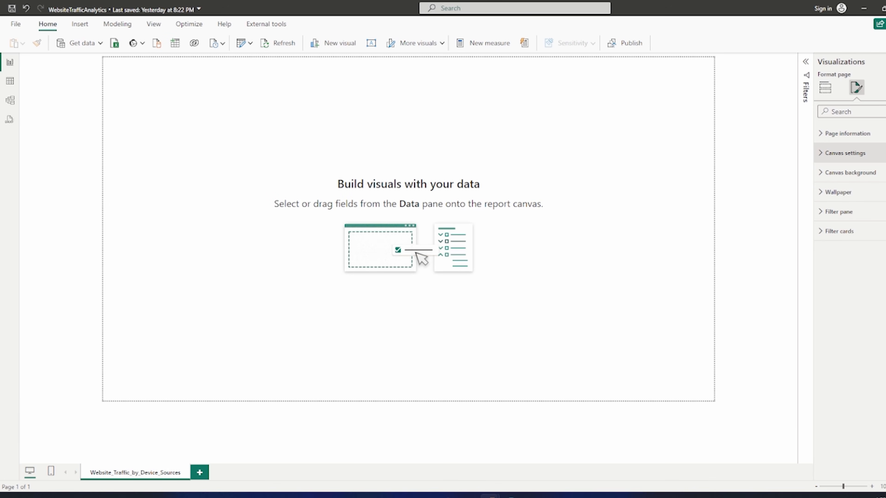
pyautogui.click(845, 153)
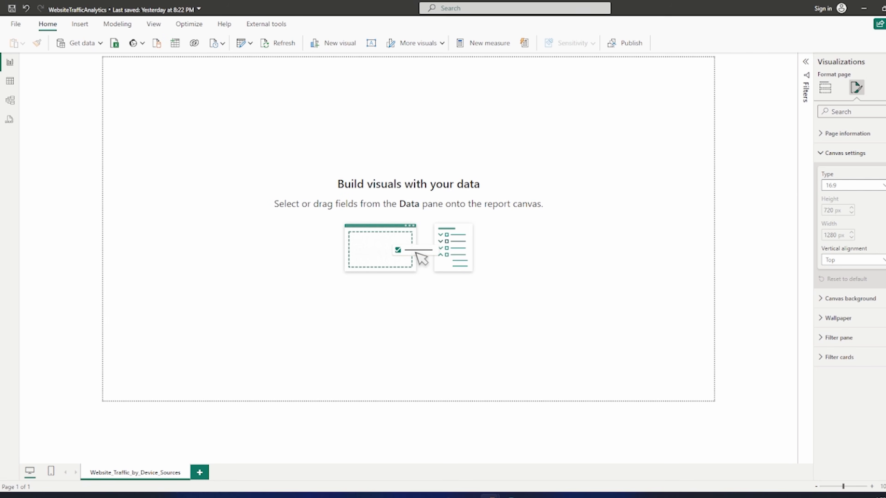
pyautogui.click(854, 185)
pyautogui.click(855, 242)
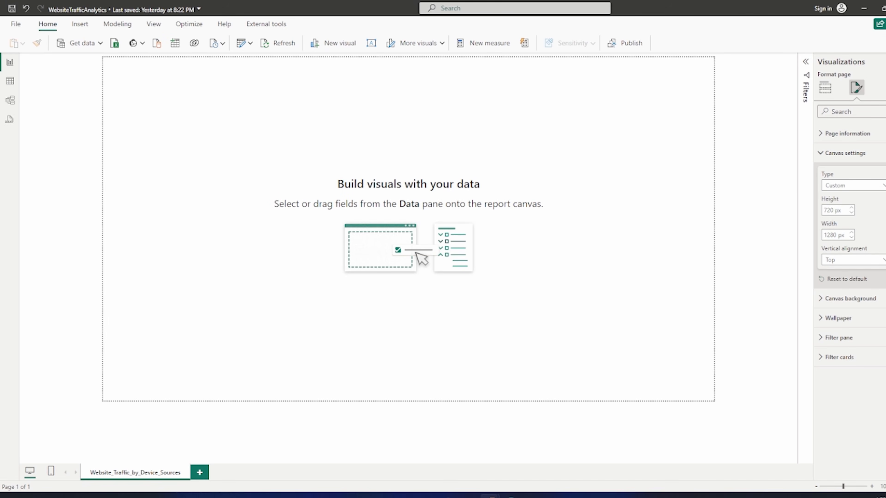
# Check the canvas size in the Word design layout document and set the report page's canvas height to 800 px and width to 1600 px
pyautogui.moveTo(533, 496)
pyautogui.click(532, 460)
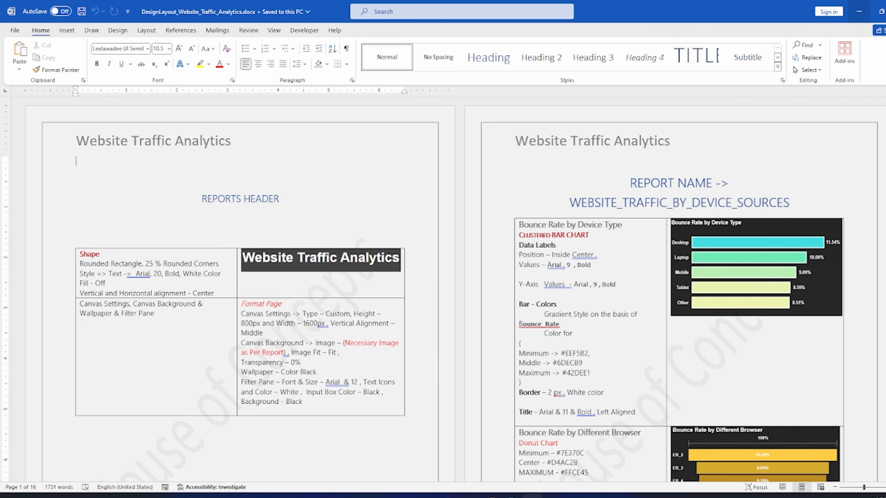
pyautogui.click(859, 12)
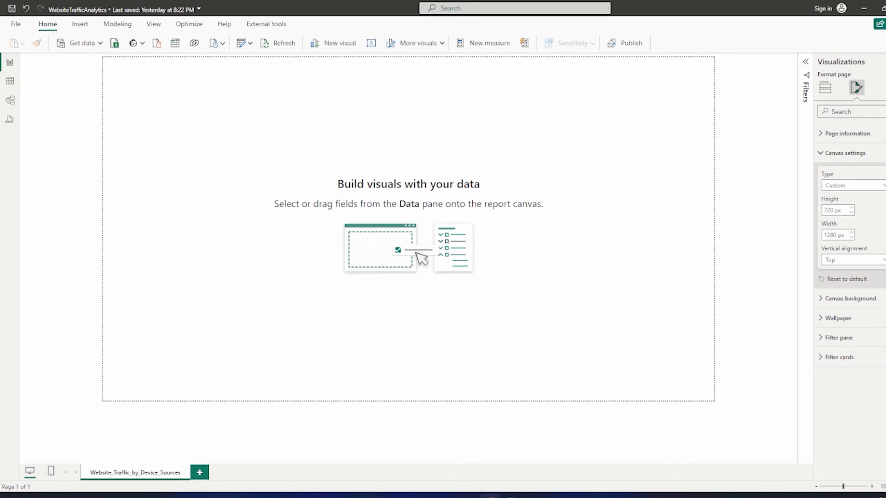
pyautogui.doubleClick(828, 210)
pyautogui.press('Up')
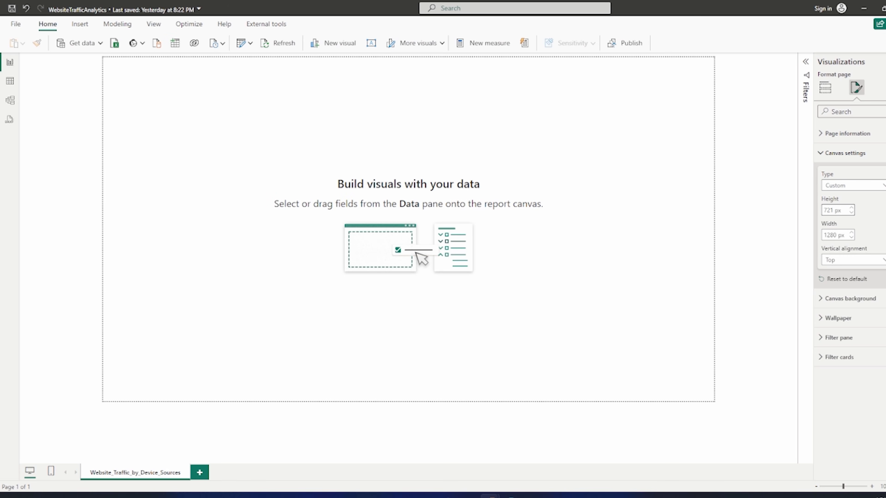
pyautogui.doubleClick(829, 210)
pyautogui.write('800')
pyautogui.press('Tab')
pyautogui.press('Num_Lock')
pyautogui.write('1600')
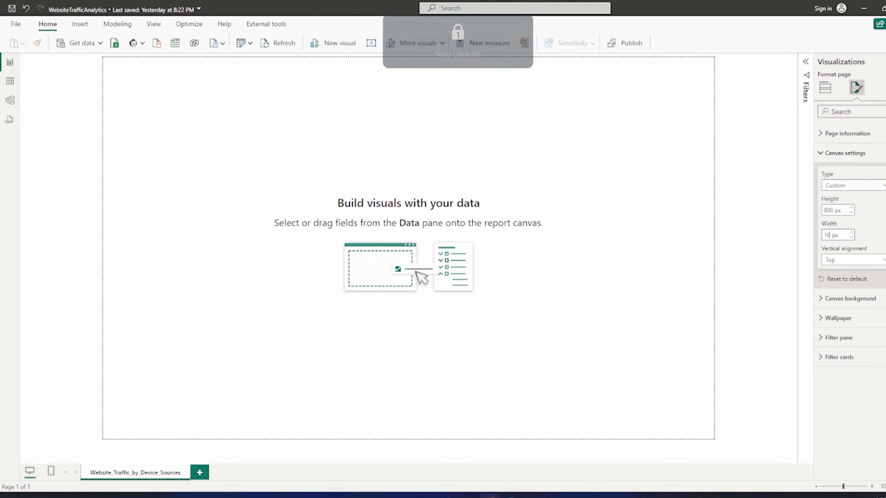
# Set the page canvas's vertical alignment to Middle and collapse the canvas settings
pyautogui.click(882, 260)
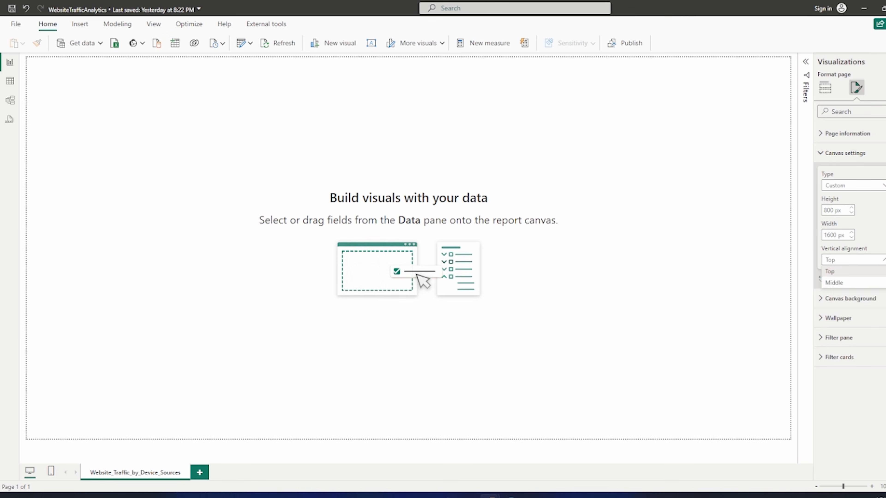
pyautogui.click(881, 282)
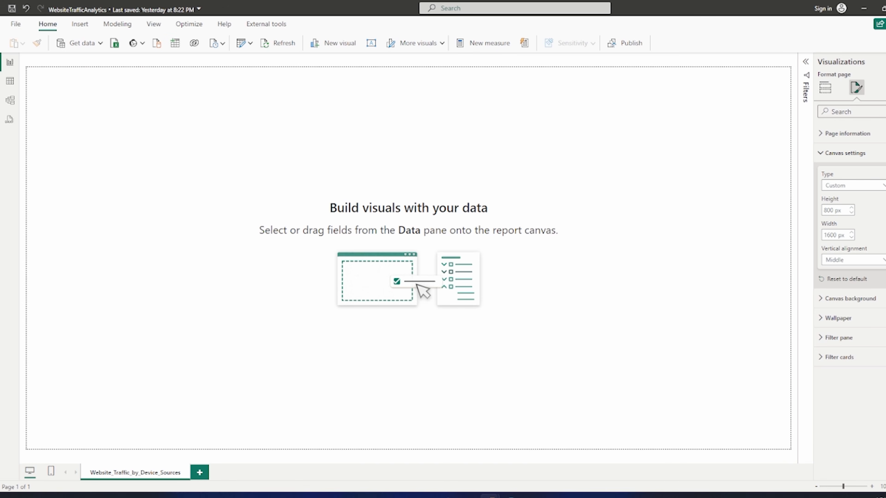
pyautogui.click(845, 153)
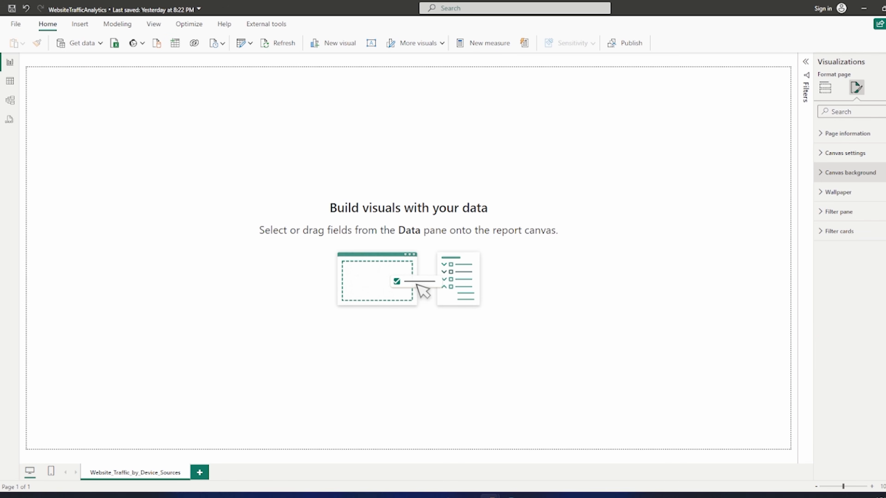
# Use Website_Traffic_by_Device_Sources.png from the Templates folder as the canvas background image and set its transparency to 0%
pyautogui.click(850, 173)
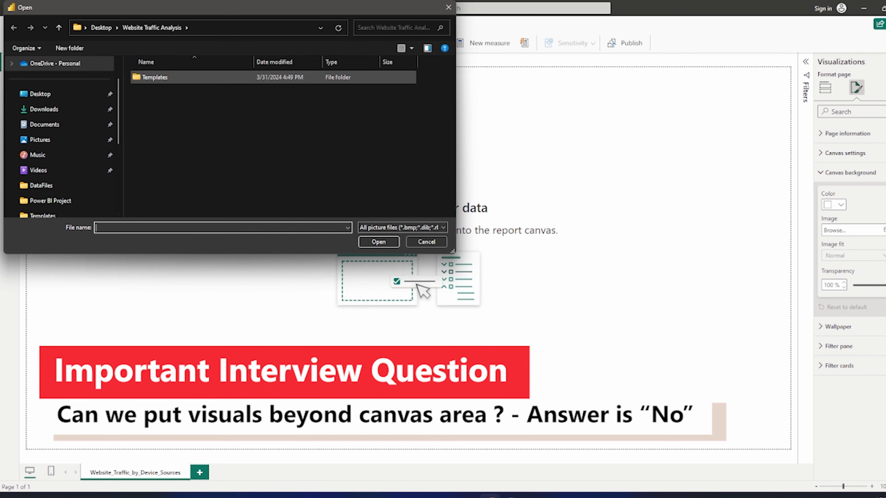
pyautogui.doubleClick(154, 77)
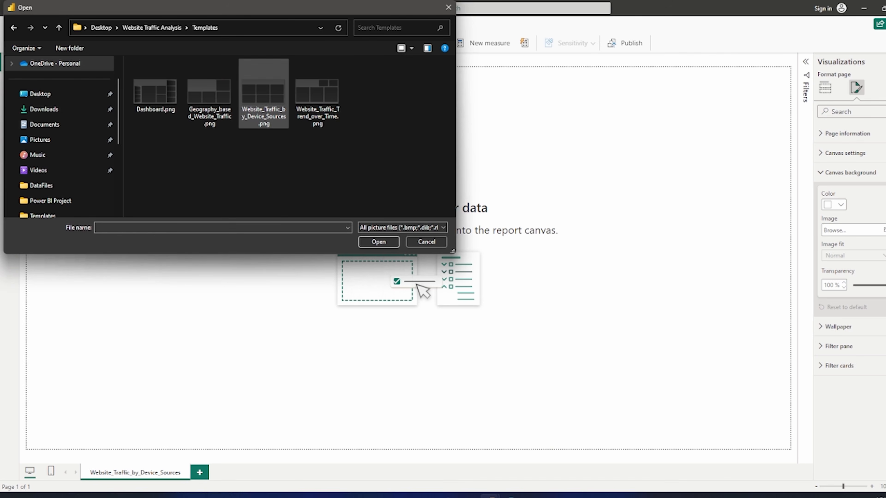
pyautogui.doubleClick(263, 92)
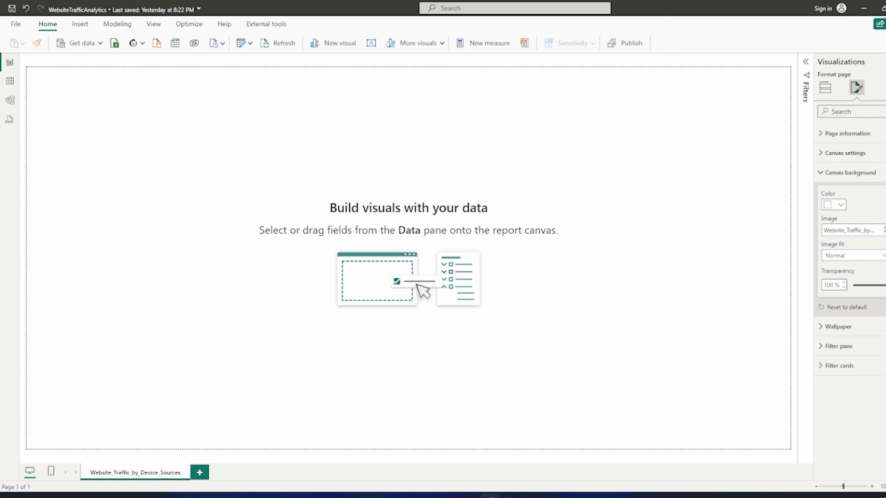
pyautogui.moveTo(885, 285); pyautogui.dragTo(853, 285)
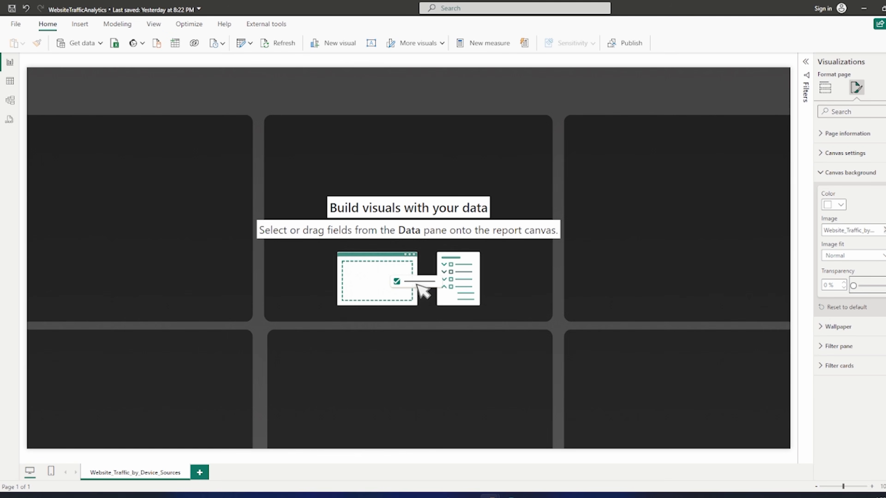
# Reopen the page's canvas settings to review its type, size and vertical alignment
pyautogui.click(826, 87)
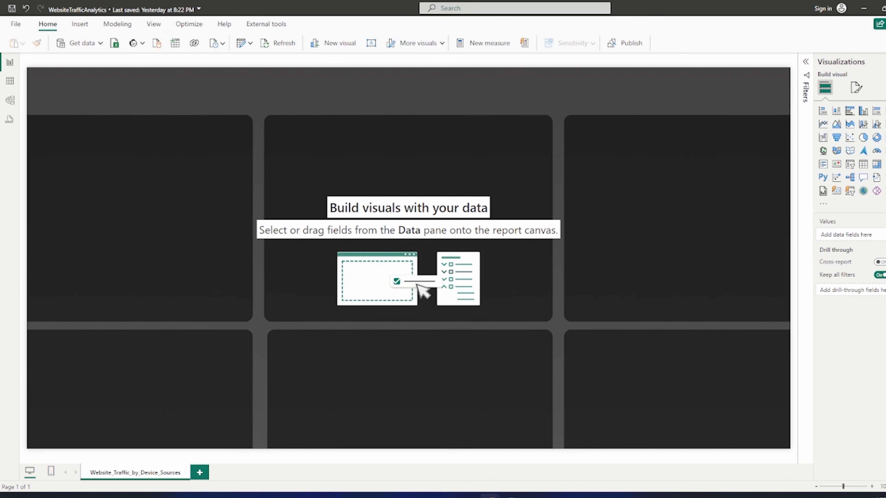
pyautogui.click(857, 87)
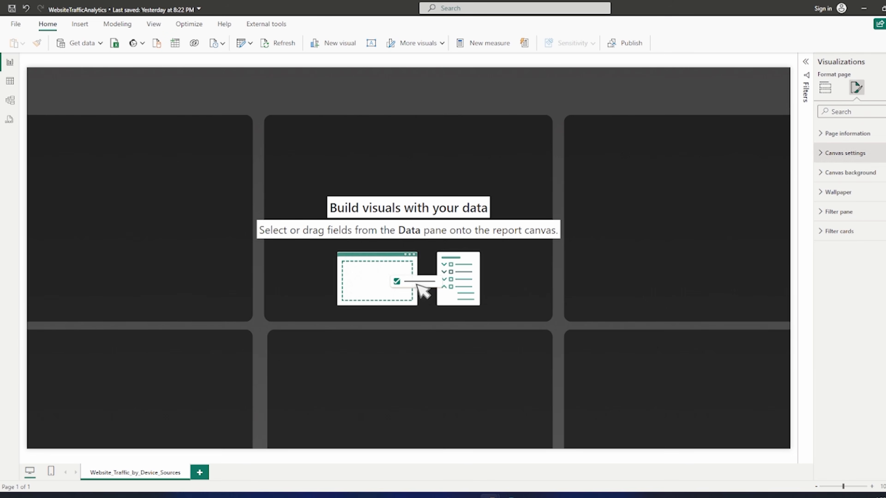
pyautogui.click(845, 153)
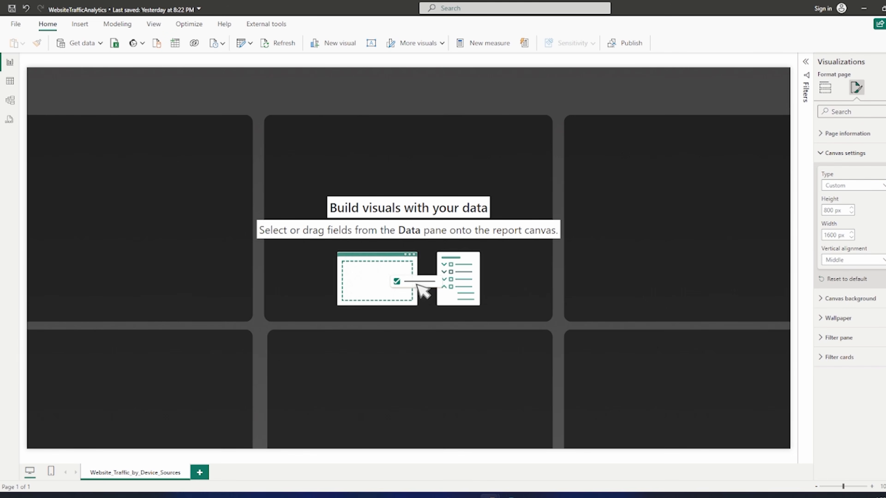
# Set the canvas background's image fit to Fit, recheck the canvas settings, and collapse both sections
pyautogui.click(845, 153)
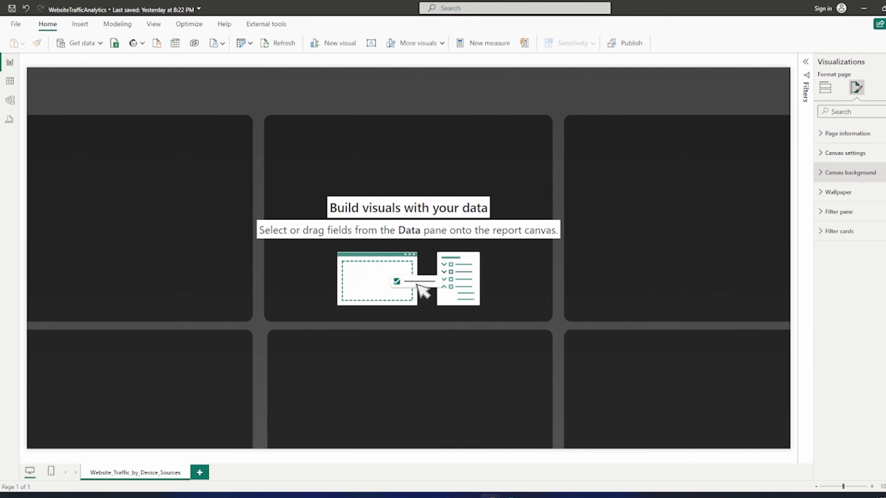
pyautogui.click(851, 172)
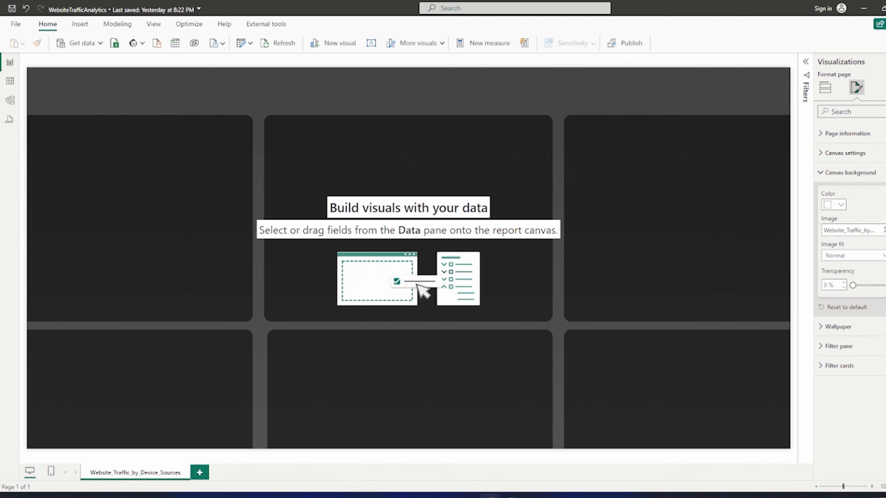
pyautogui.click(884, 256)
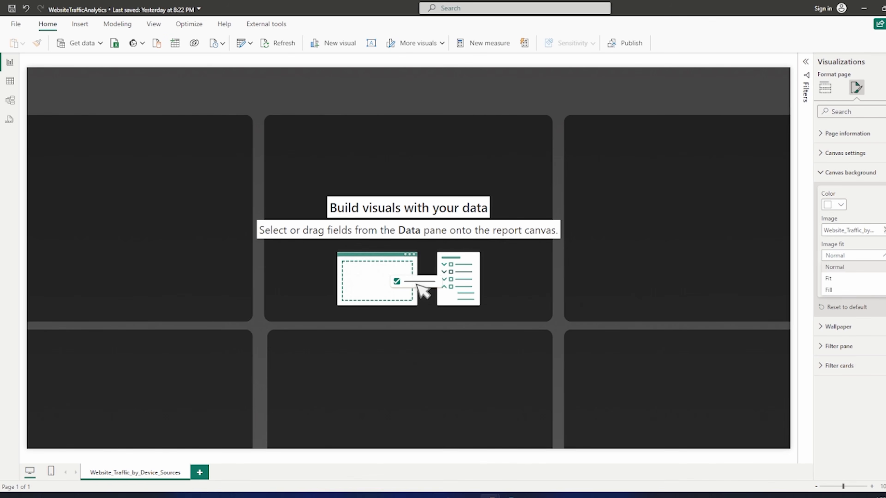
pyautogui.click(834, 278)
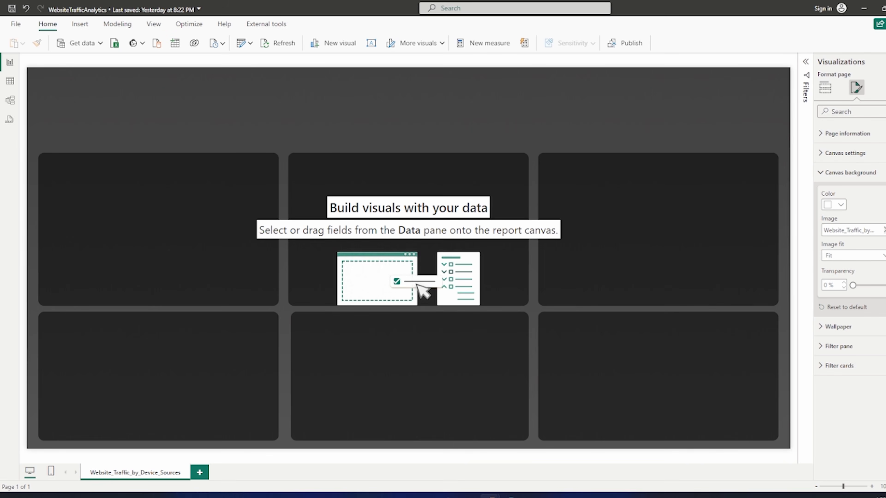
pyautogui.click(845, 153)
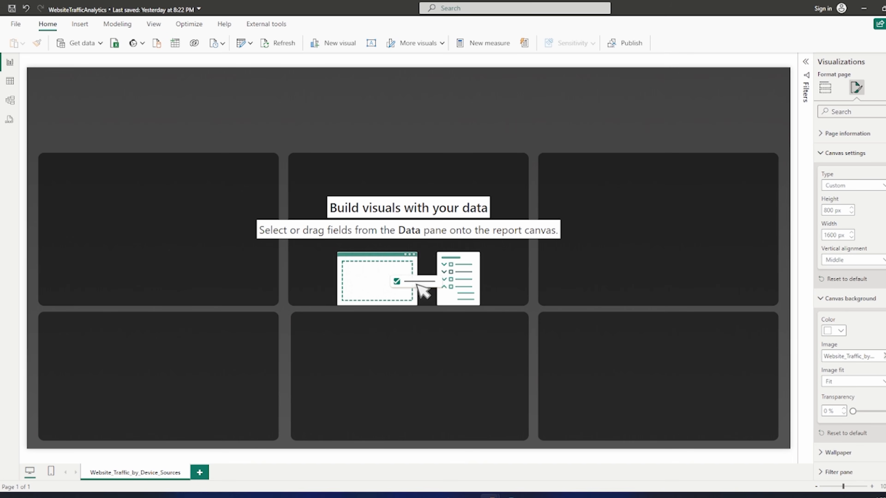
pyautogui.click(845, 153)
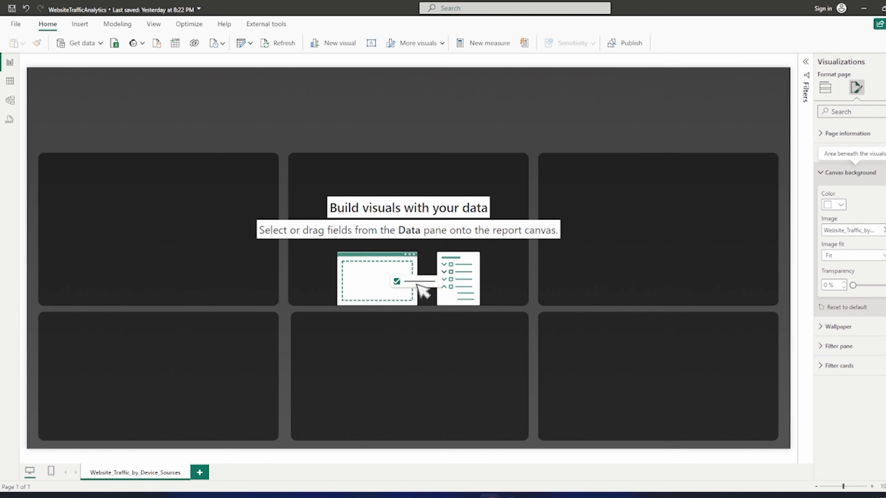
pyautogui.click(852, 172)
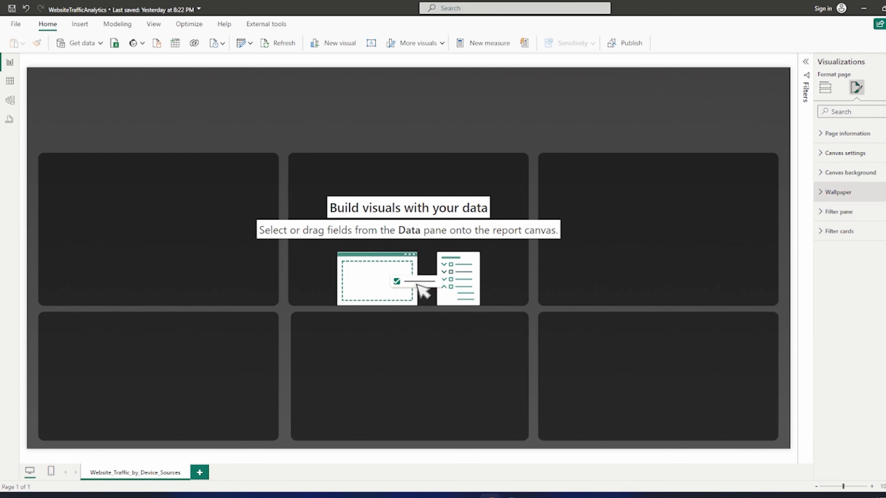
# Set the page's wallpaper color to black, collapse the wallpaper settings, and briefly view the Filters pane
pyautogui.click(838, 192)
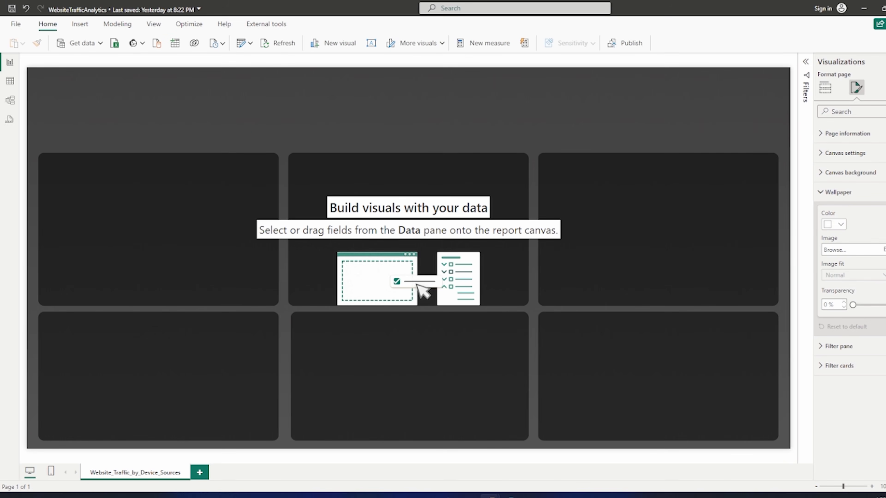
pyautogui.click(841, 224)
pyautogui.click(789, 255)
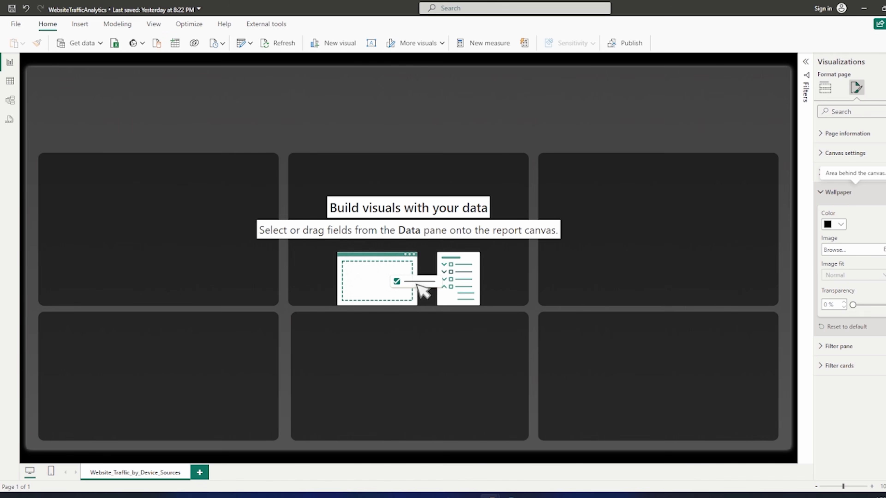
pyautogui.click(806, 86)
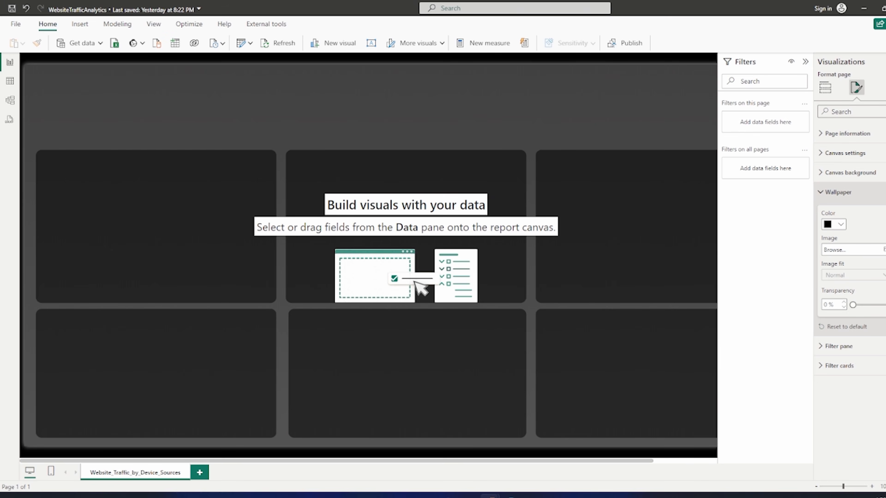
pyautogui.click(838, 193)
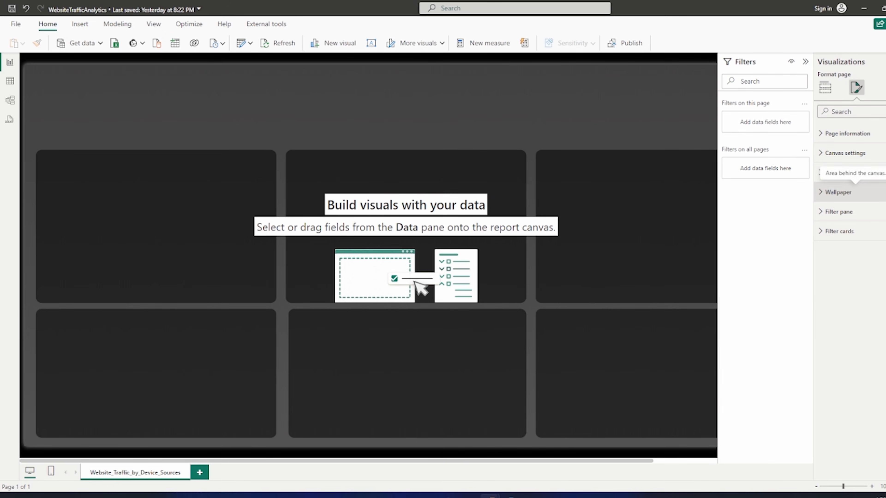
pyautogui.click(806, 62)
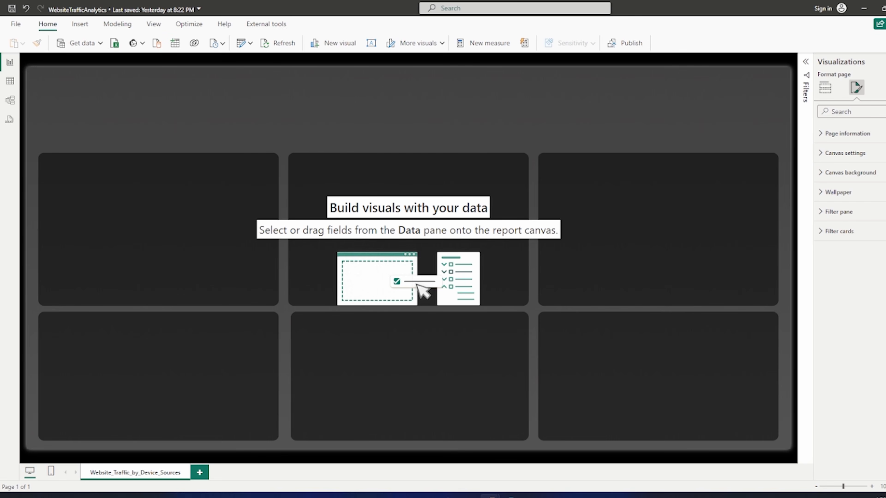
# Check the reports header specification in the Word design layout document and return to the WebsiteTrafficAnalytics report in Power BI
pyautogui.click(825, 88)
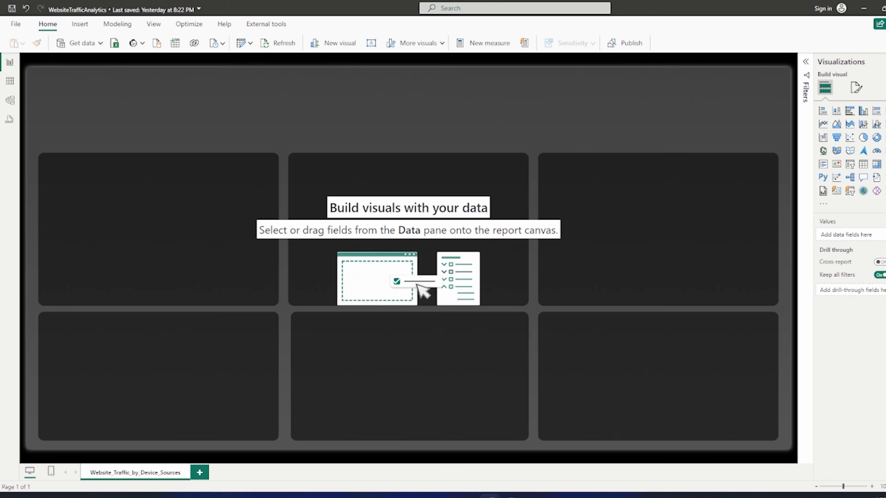
pyautogui.hotkey('alt', 'Tab')
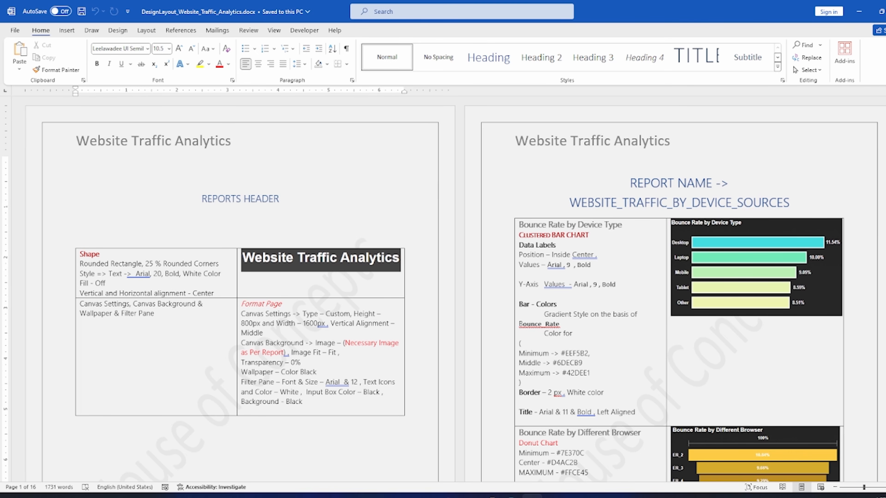
pyautogui.moveTo(490, 495)
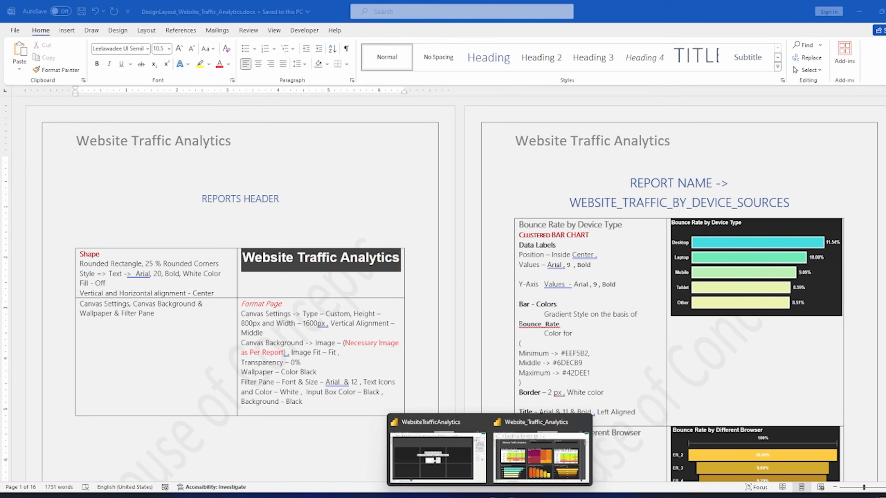
pyautogui.click(436, 453)
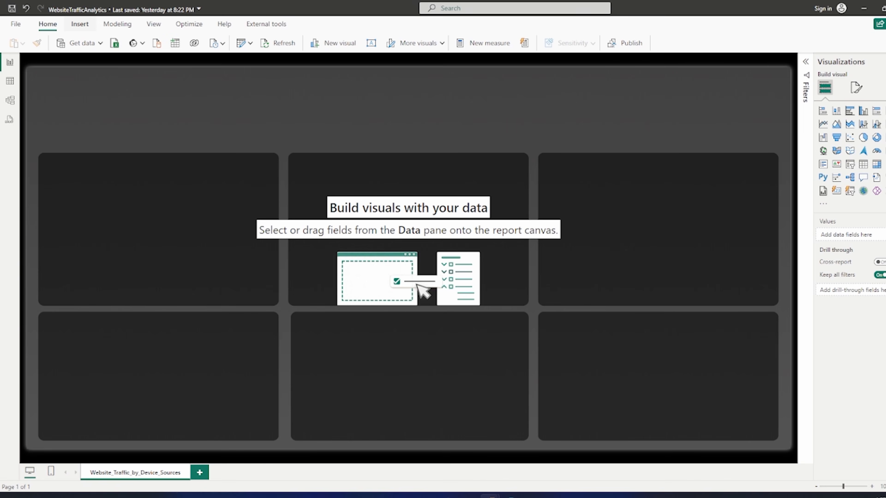
# Insert a rounded rectangle shape, reduce its height by about half, and place it in the page's header area above the first panel
pyautogui.click(80, 24)
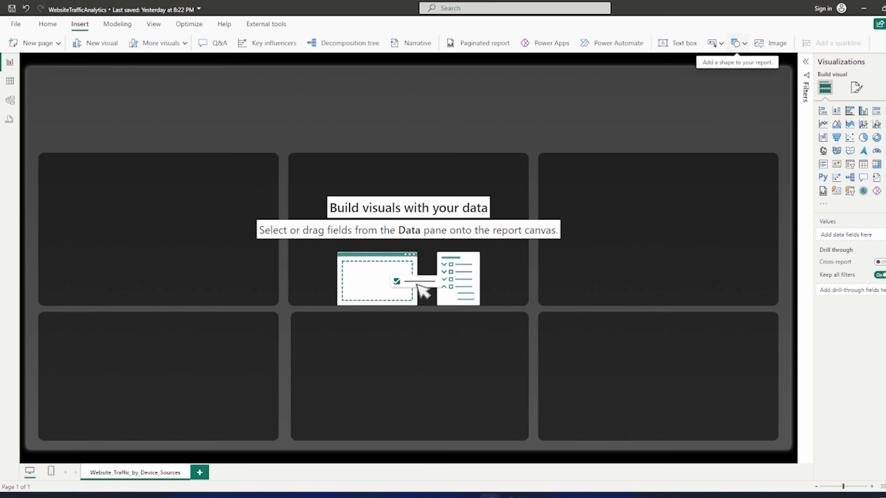
pyautogui.click(885, 47)
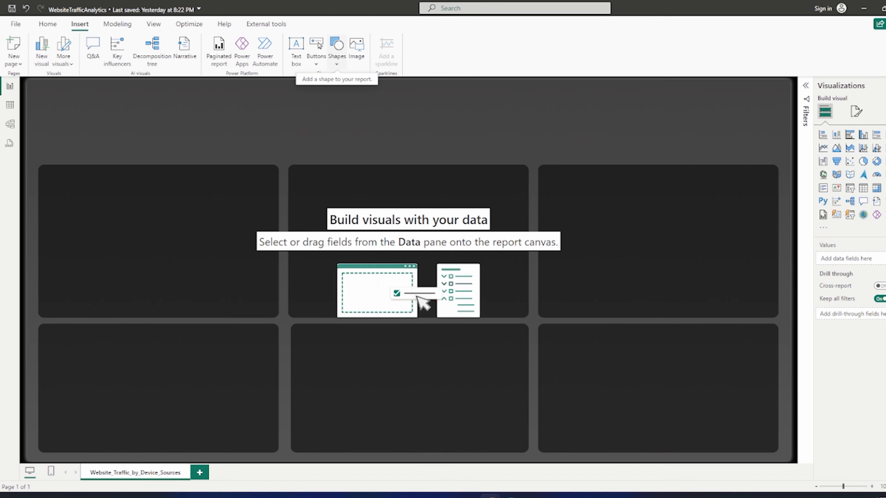
pyautogui.click(337, 51)
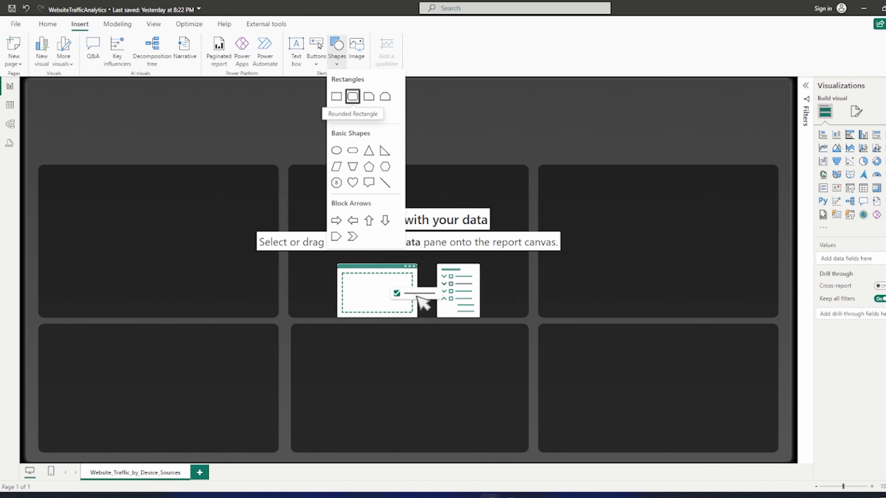
pyautogui.click(353, 96)
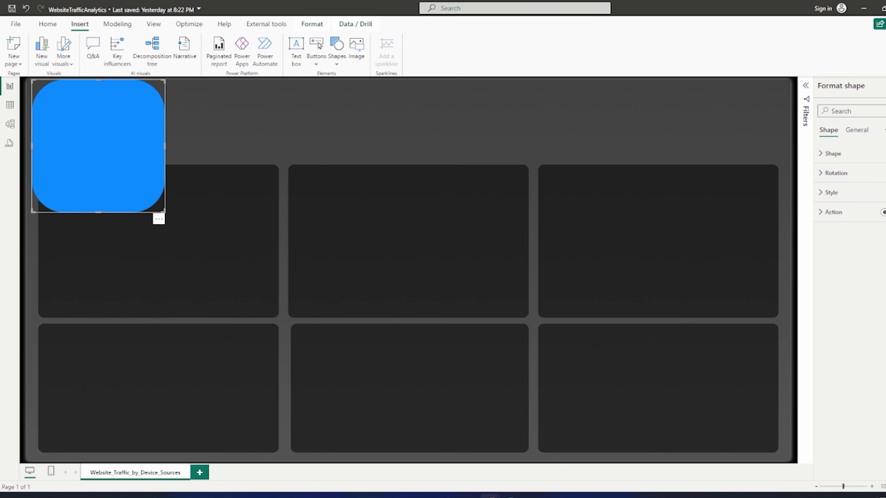
pyautogui.moveTo(98, 212); pyautogui.dragTo(98, 141)
pyautogui.moveTo(98, 109); pyautogui.dragTo(108, 121)
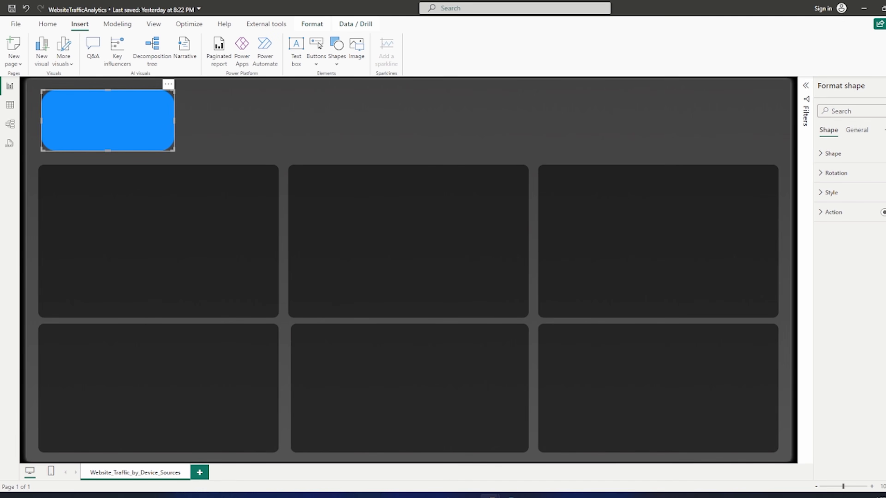
# Check the header shape's rounded corners and rotation settings against the Word design layout document
pyautogui.hotkey('alt', 'Tab')
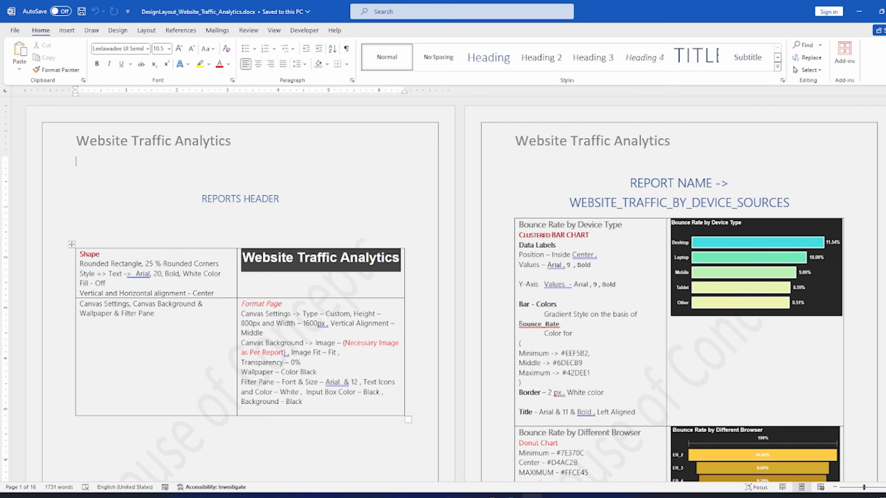
pyautogui.hotkey('alt', 'Tab')
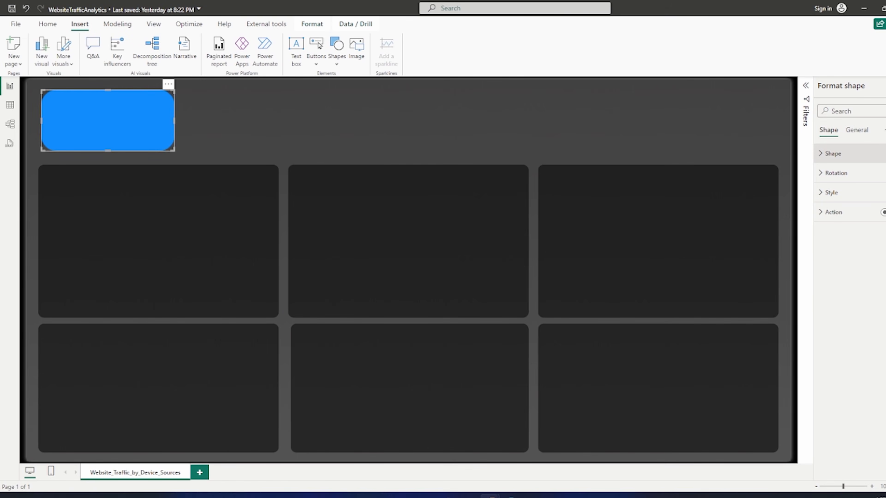
pyautogui.click(833, 154)
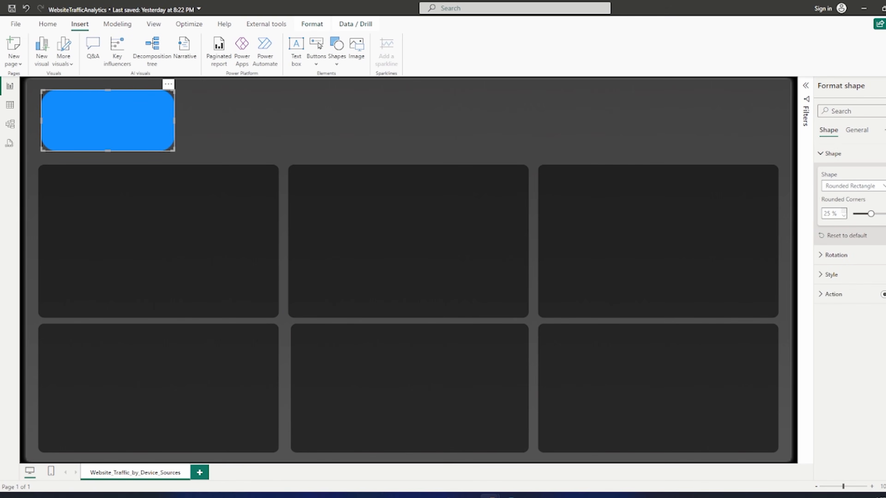
pyautogui.click(836, 255)
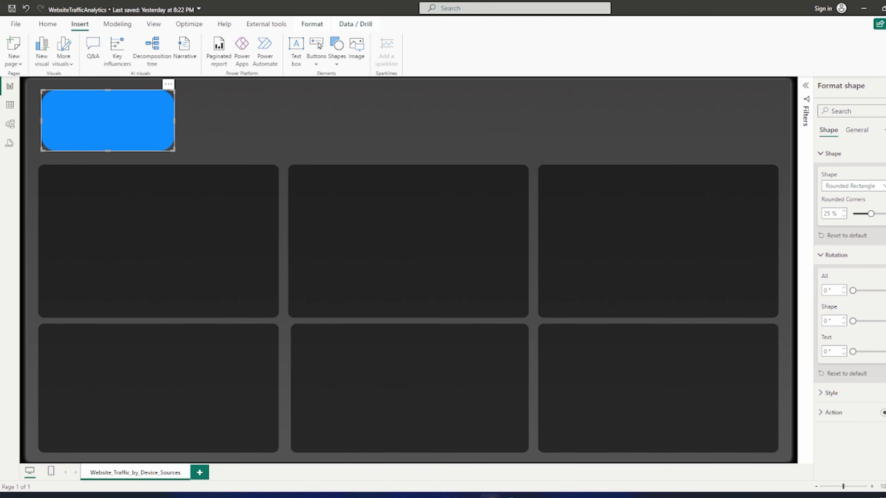
pyautogui.click(837, 255)
# Set the header shape's fill transparency to 100%, check its style in the Word design document, and turn off its border
pyautogui.click(831, 275)
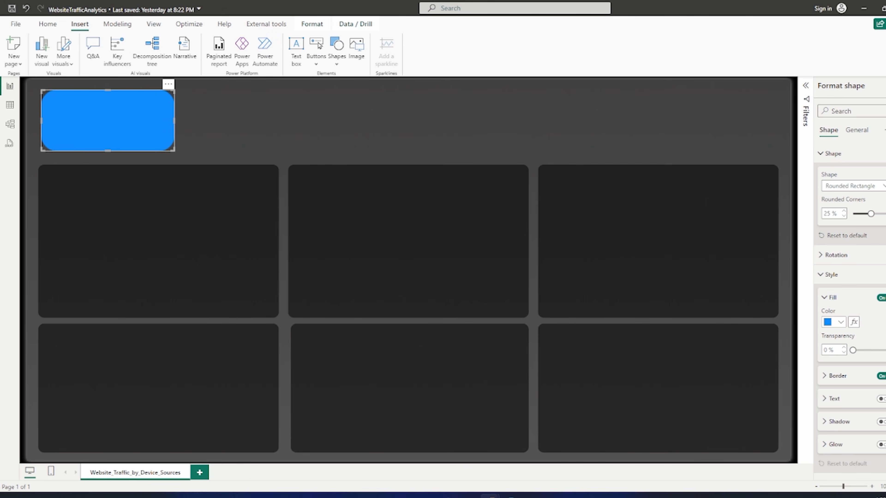
pyautogui.moveTo(853, 350); pyautogui.dragTo(885, 350)
pyautogui.hotkey('alt', 'Tab')
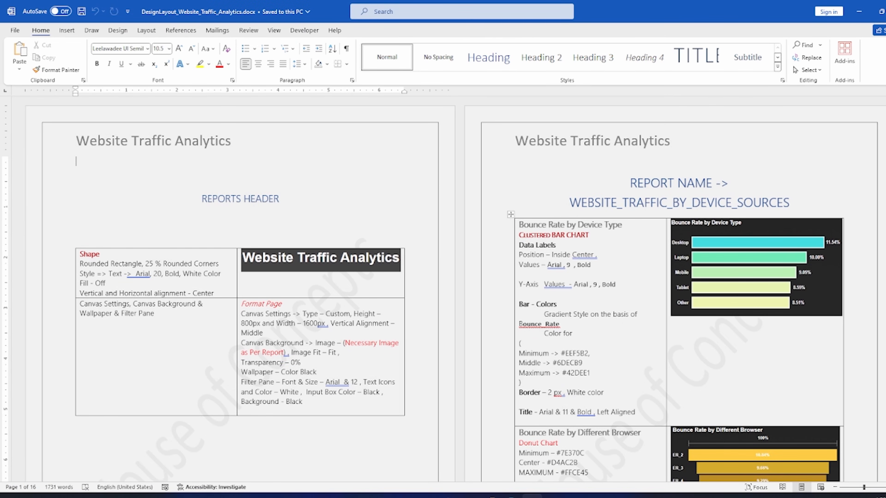
pyautogui.hotkey('alt', 'Tab')
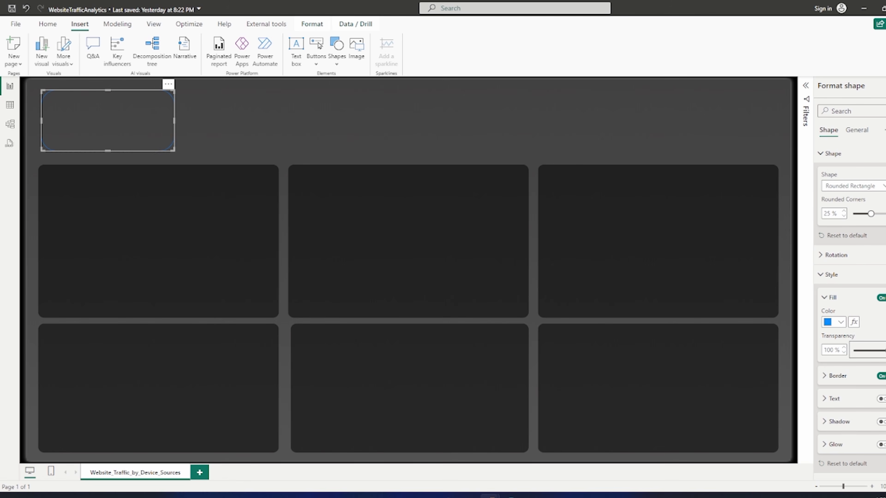
pyautogui.click(884, 376)
# Turn on the header shape's text and set its font to Arial, size 20
pyautogui.click(834, 398)
pyautogui.scroll(-3, 854, 384)
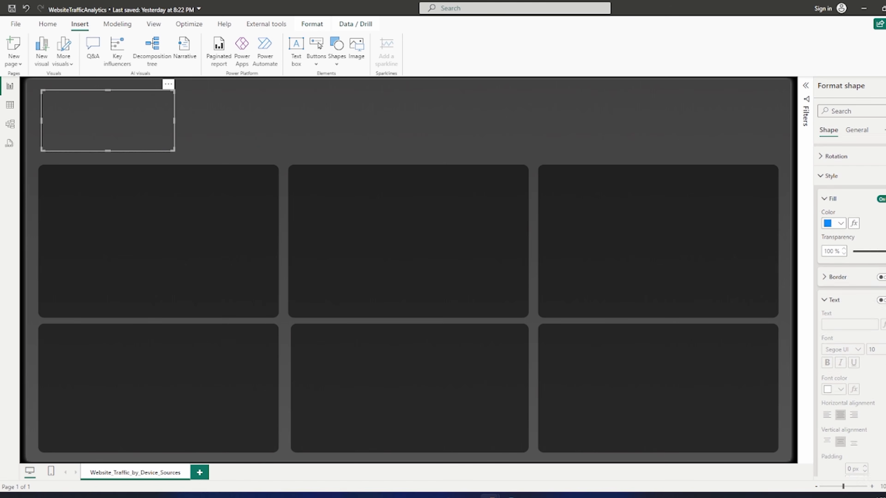
pyautogui.click(883, 299)
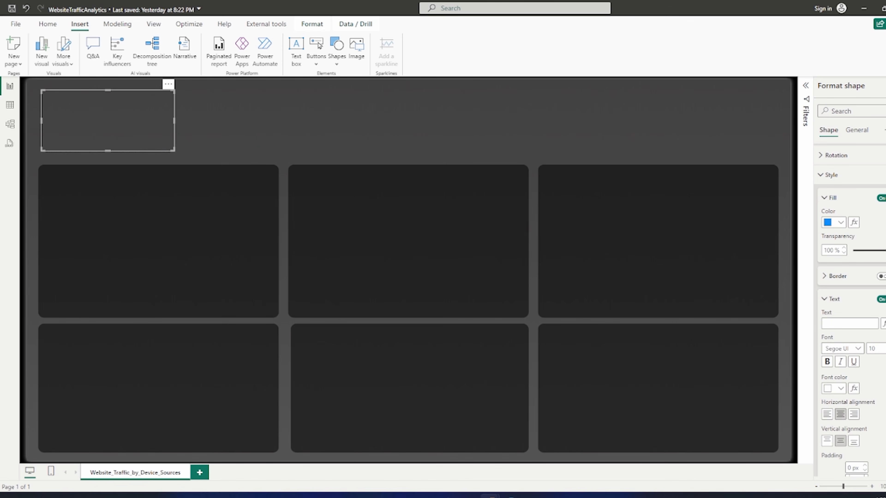
pyautogui.click(858, 349)
pyautogui.scroll(3, 852, 197)
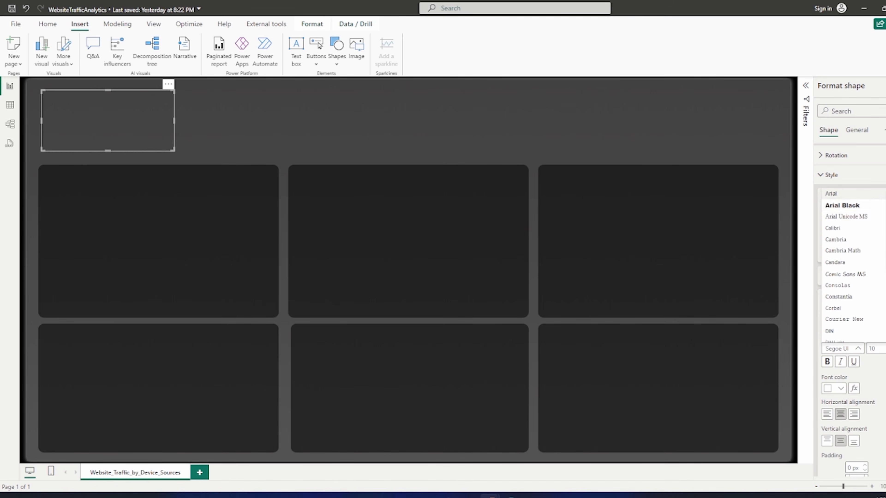
pyautogui.click(848, 195)
pyautogui.doubleClick(872, 349)
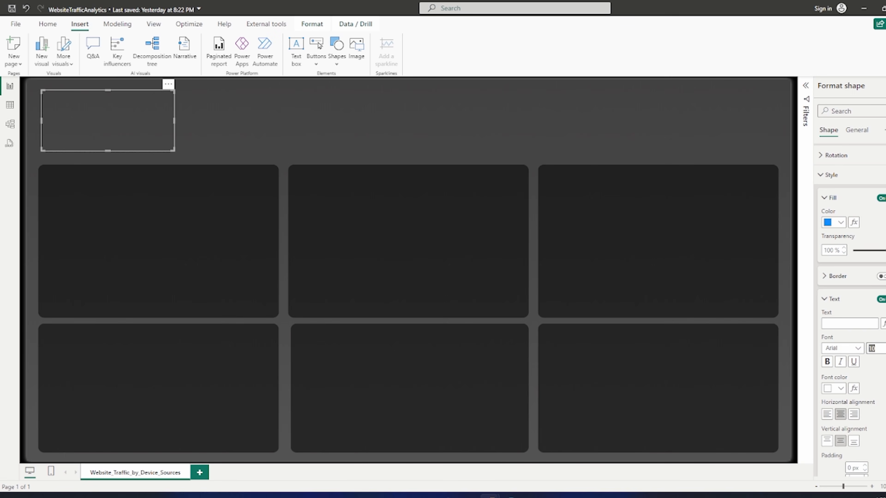
pyautogui.write('20')
# Enter "Website Traffic Analytics" as the header shape's text, checking the wording in the Word design layout document
pyautogui.click(849, 324)
pyautogui.hotkey('alt', 'Tab')
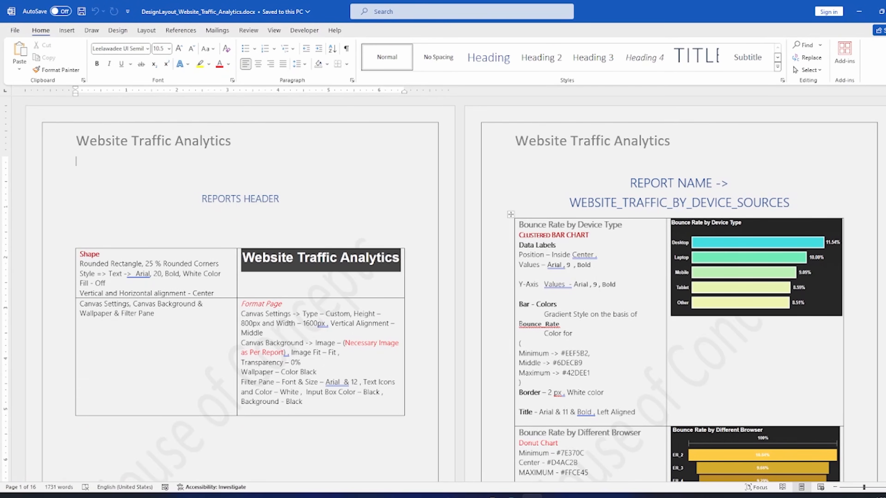
pyautogui.hotkey('alt', 'Tab')
pyautogui.write('W')
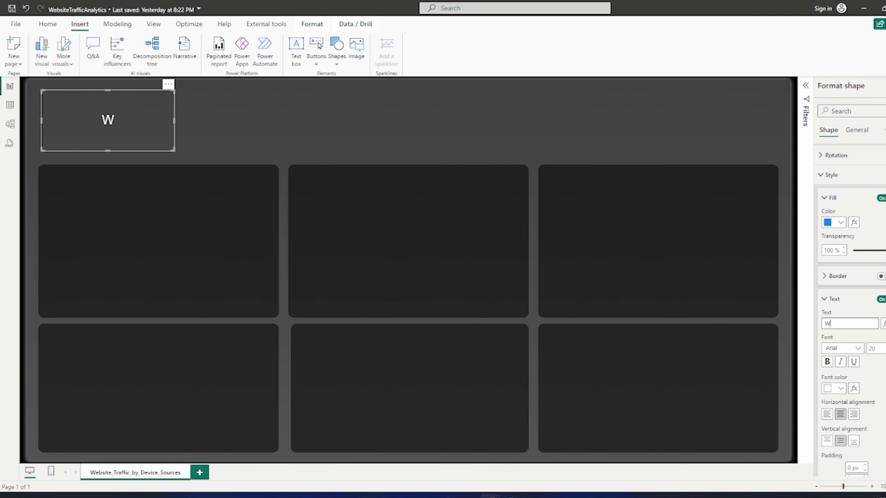
pyautogui.write('ebsite')
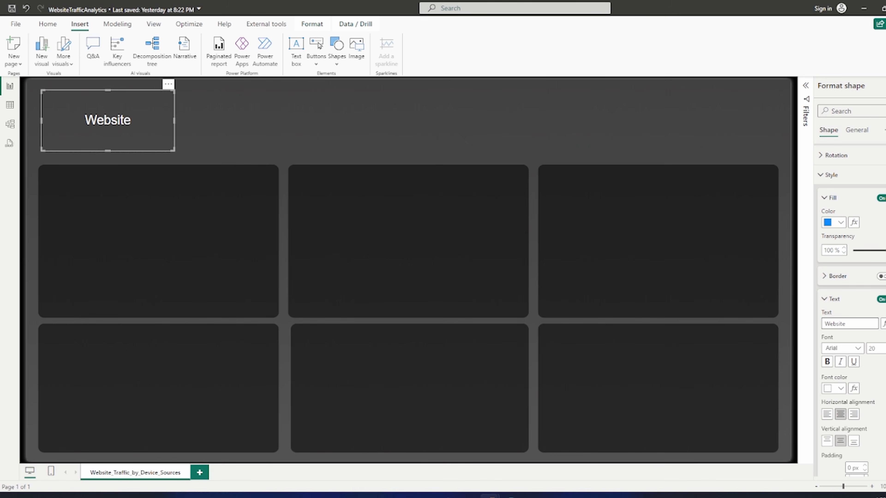
pyautogui.write(' Traffic Analytics')
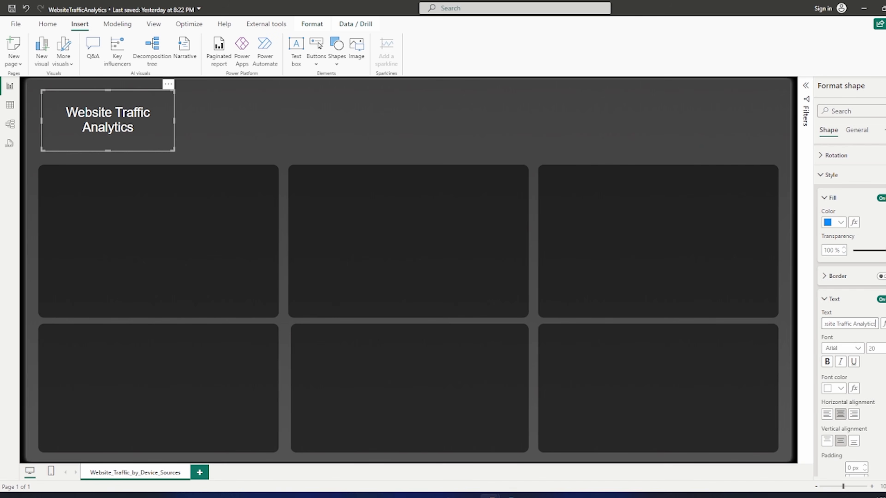
# Make the header text bold, widen the shape until the title fits on one line, and compare it with the Word design document
pyautogui.click(827, 361)
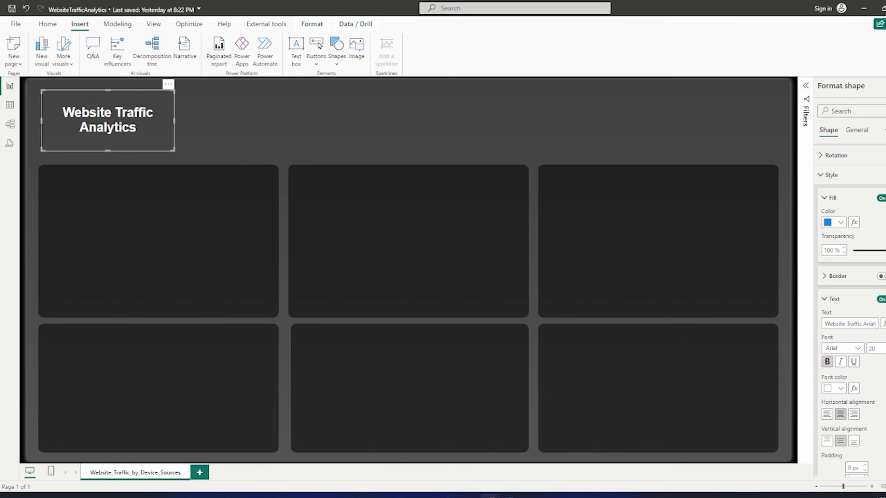
pyautogui.moveTo(174, 120); pyautogui.dragTo(243, 121)
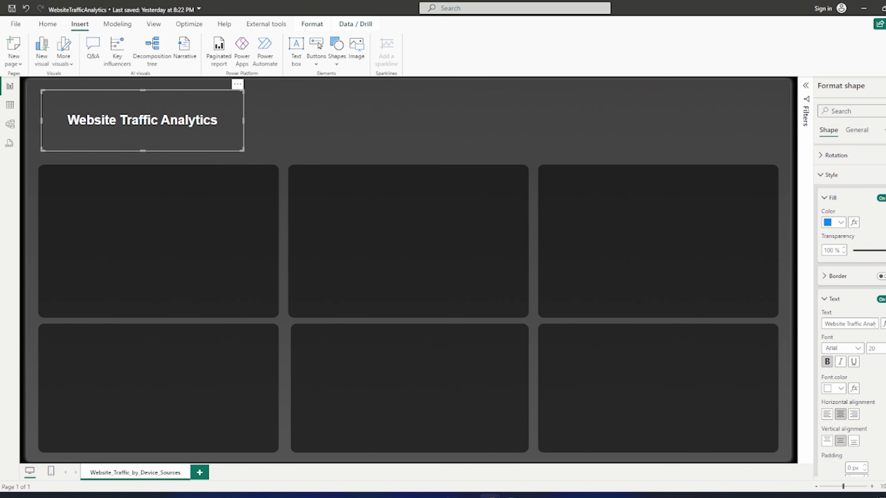
pyautogui.hotkey('alt', 'Tab')
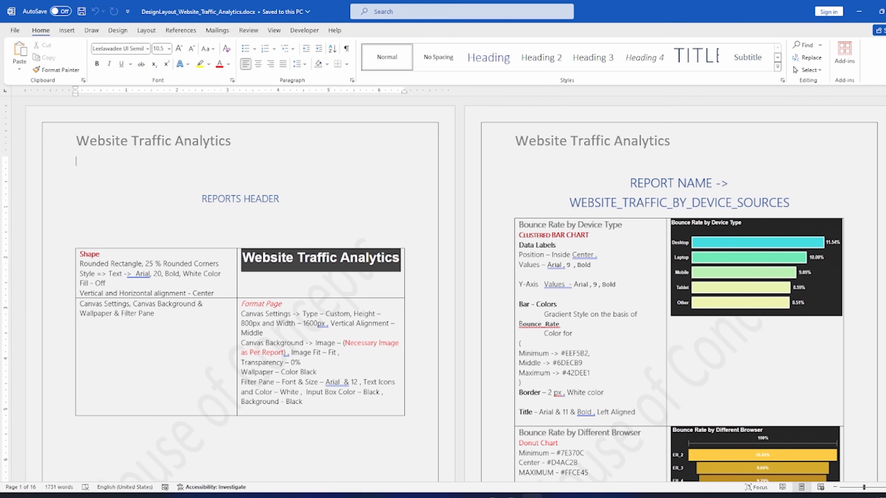
pyautogui.hotkey('alt', 'Tab')
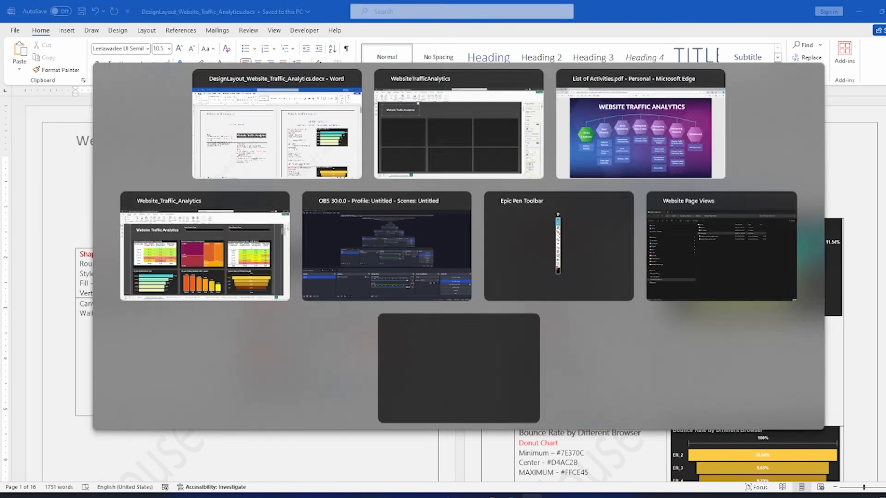
pyautogui.click(314, 121)
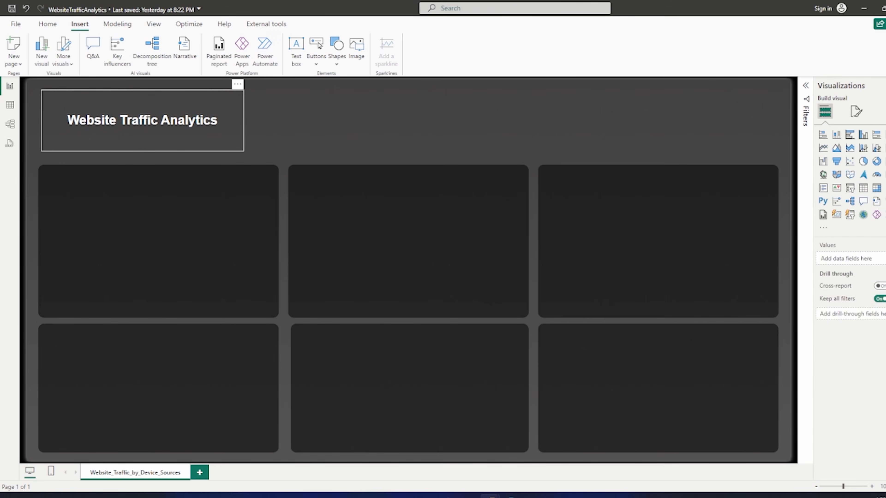
pyautogui.click(210, 120)
pyautogui.click(314, 120)
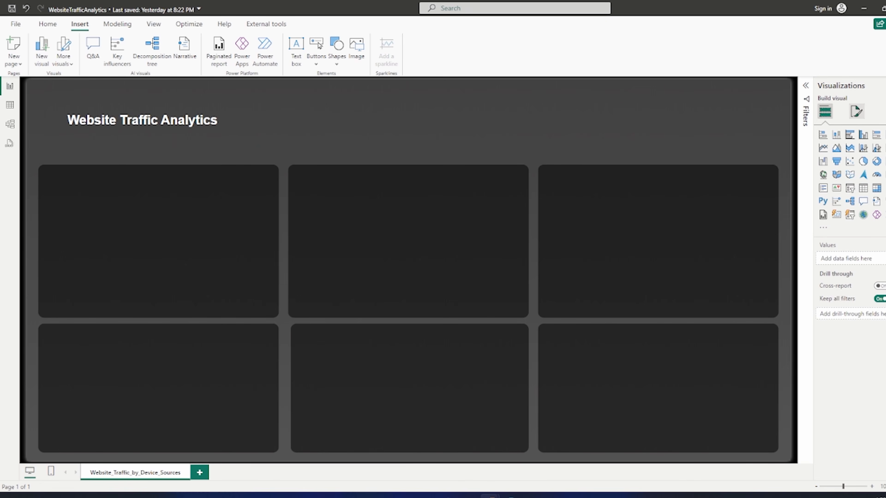
# Set the header text's font size to 30 and widen the shape to about the first panel's width so the title stays on one line
pyautogui.click(856, 111)
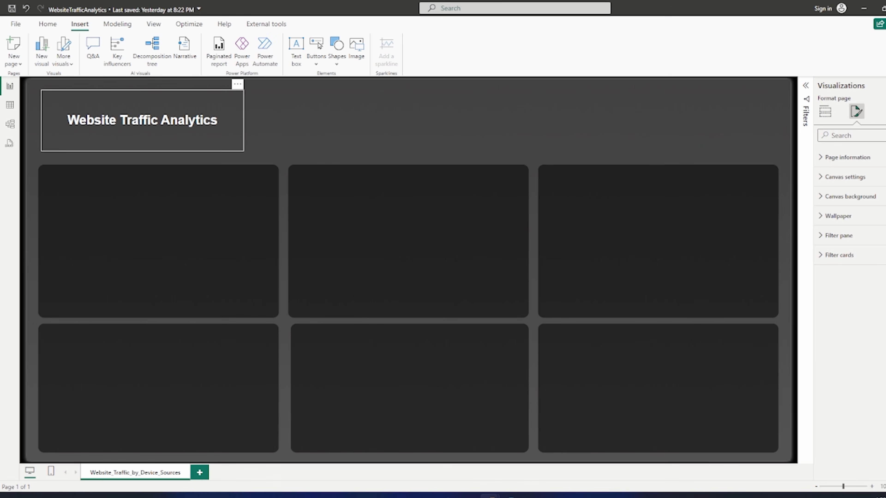
pyautogui.click(142, 120)
pyautogui.click(831, 192)
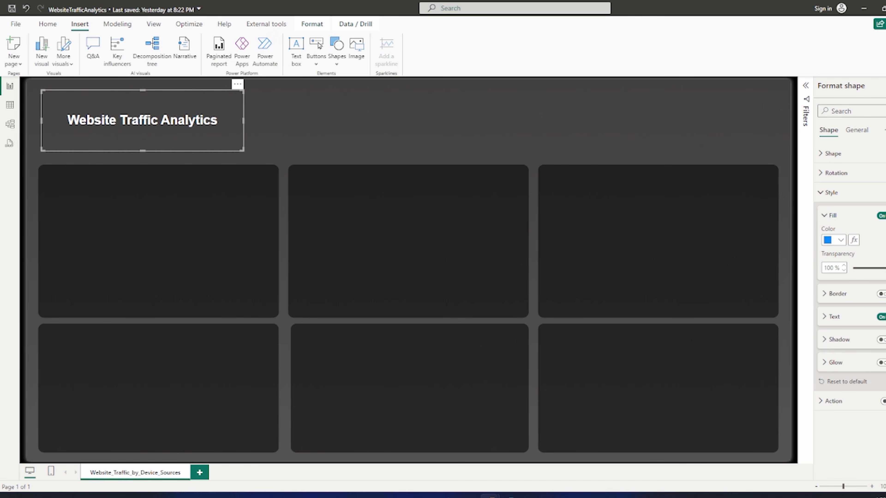
pyautogui.click(834, 316)
pyautogui.click(874, 366)
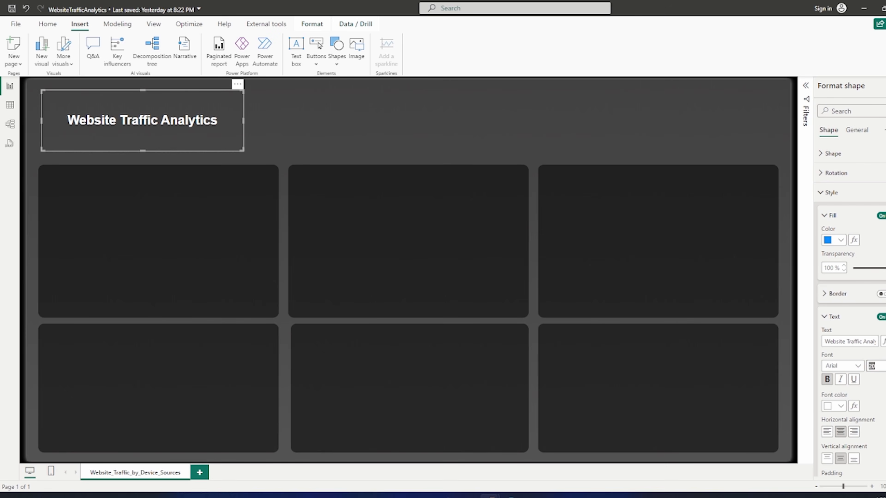
pyautogui.write('30')
pyautogui.press('Return')
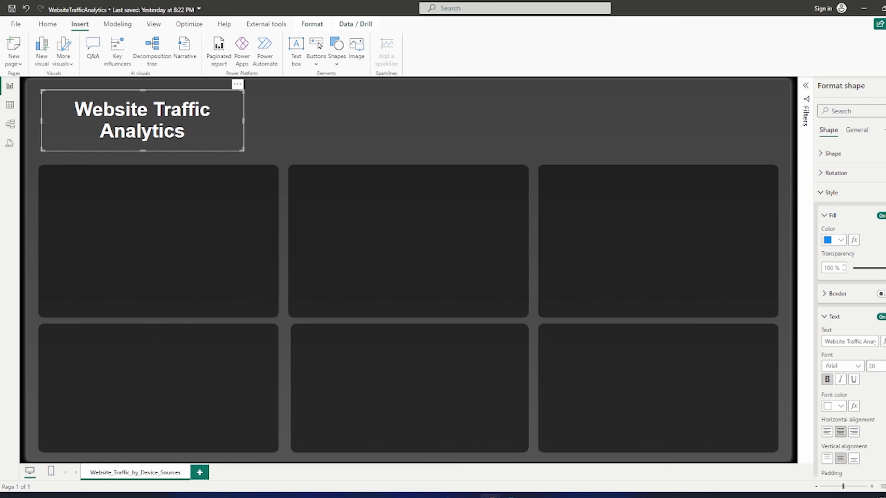
pyautogui.moveTo(243, 120); pyautogui.dragTo(284, 120)
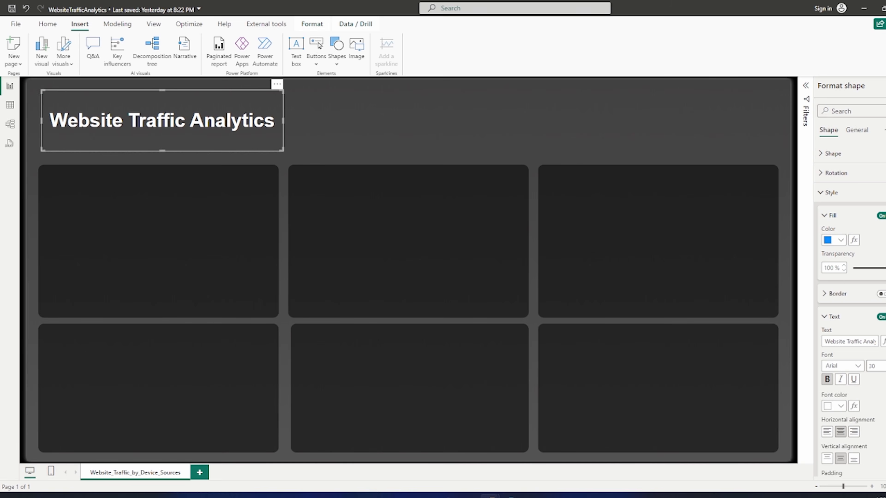
pyautogui.click(342, 121)
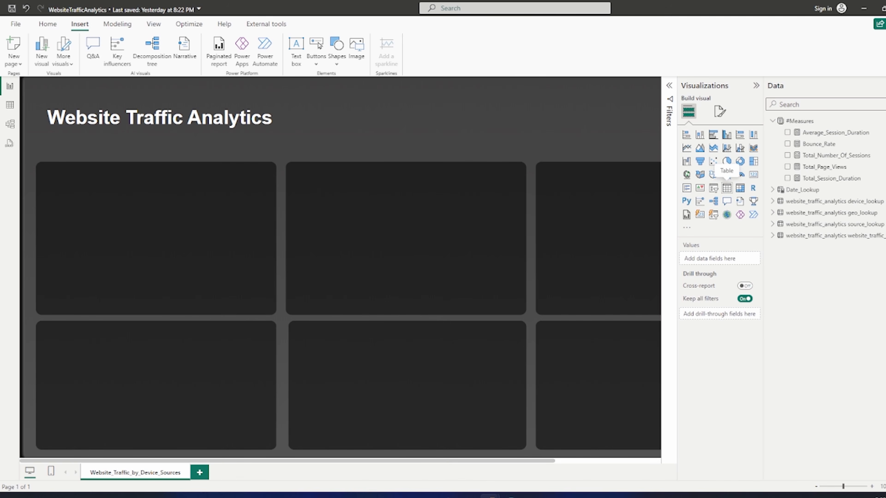
# Add an empty table visual to the page, then move and resize it to fill the first panel of the upper row
pyautogui.click(726, 188)
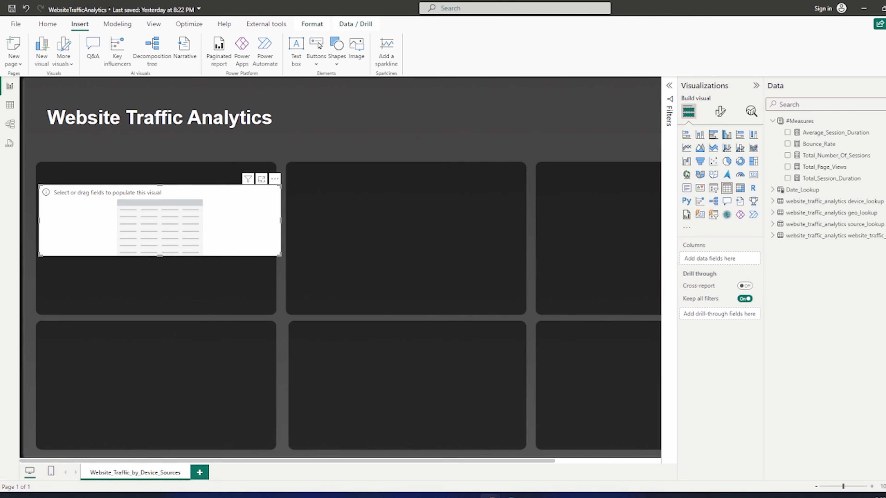
pyautogui.moveTo(281, 221); pyautogui.dragTo(260, 221)
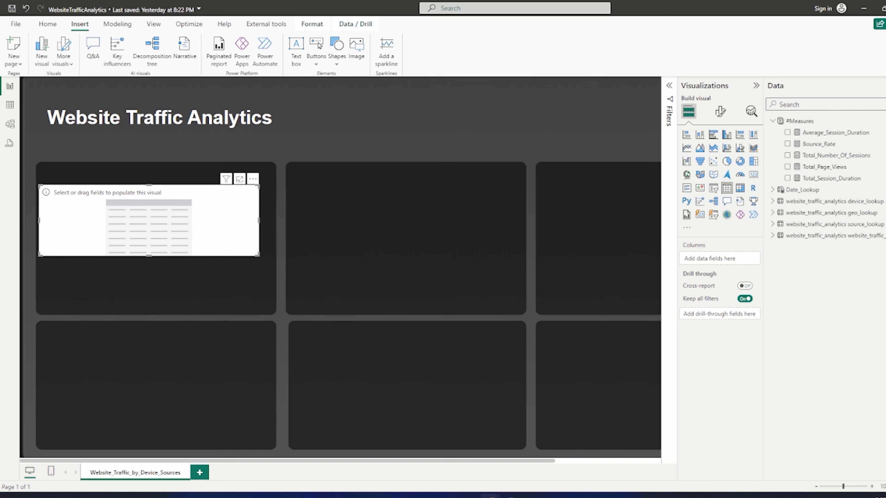
pyautogui.moveTo(157, 221); pyautogui.dragTo(164, 203)
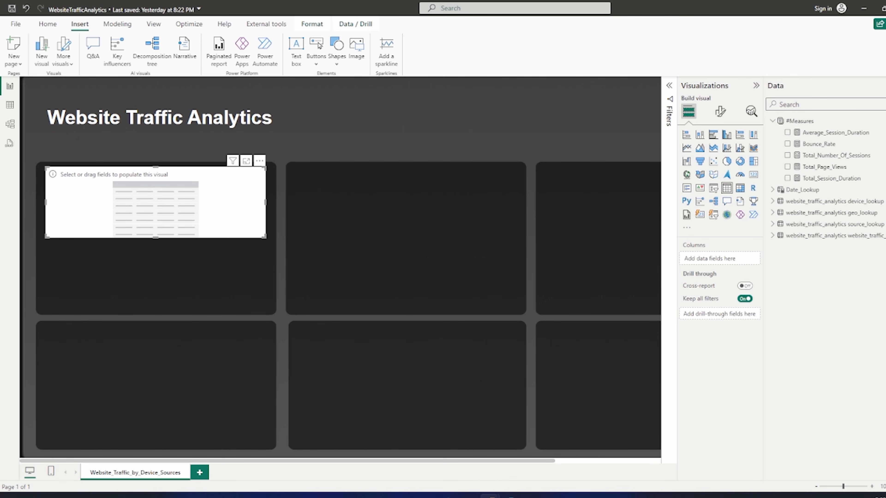
pyautogui.moveTo(155, 239); pyautogui.dragTo(155, 311)
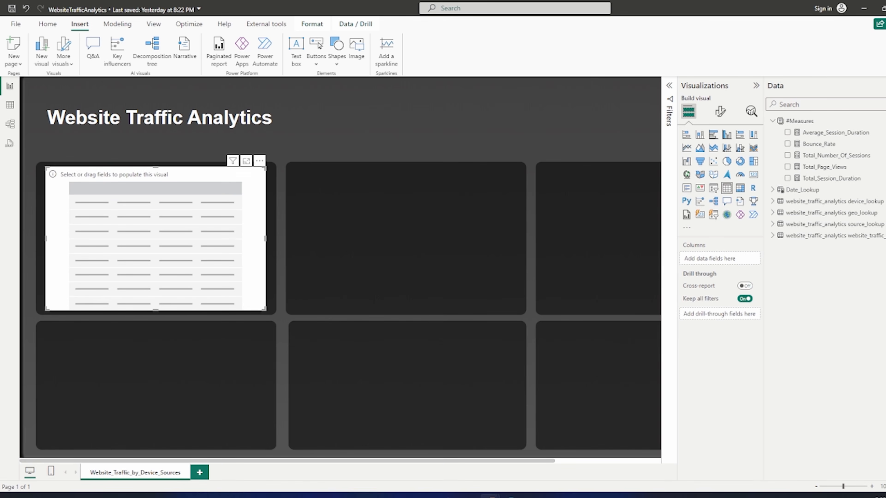
pyautogui.moveTo(265, 239); pyautogui.dragTo(272, 239)
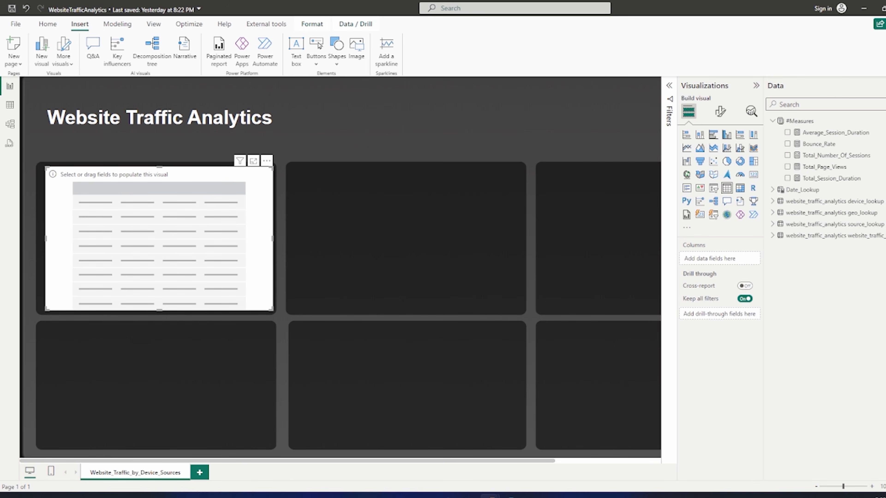
pyautogui.moveTo(46, 238); pyautogui.dragTo(39, 238)
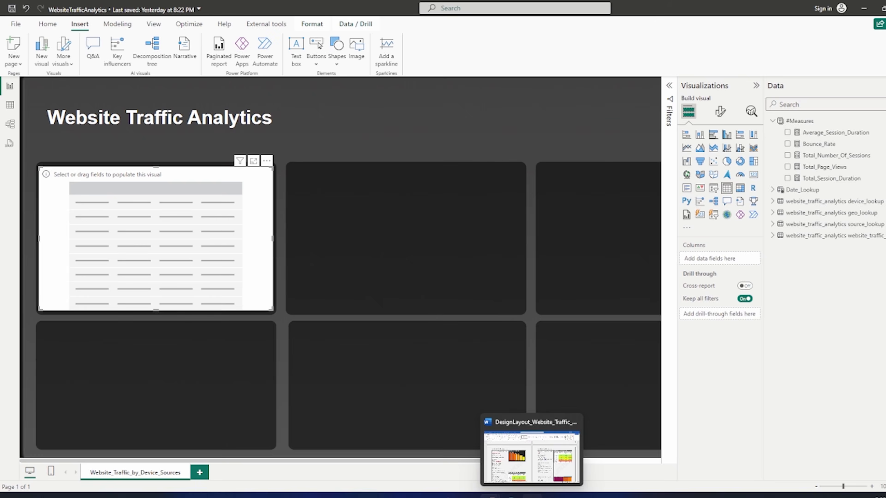
# Following the traffic source table in the Word design document, add Website_Traffic_Sources, Total_Session_Duration, Average_Session_Duration and Total_Page_Views to the table
pyautogui.click(532, 496)
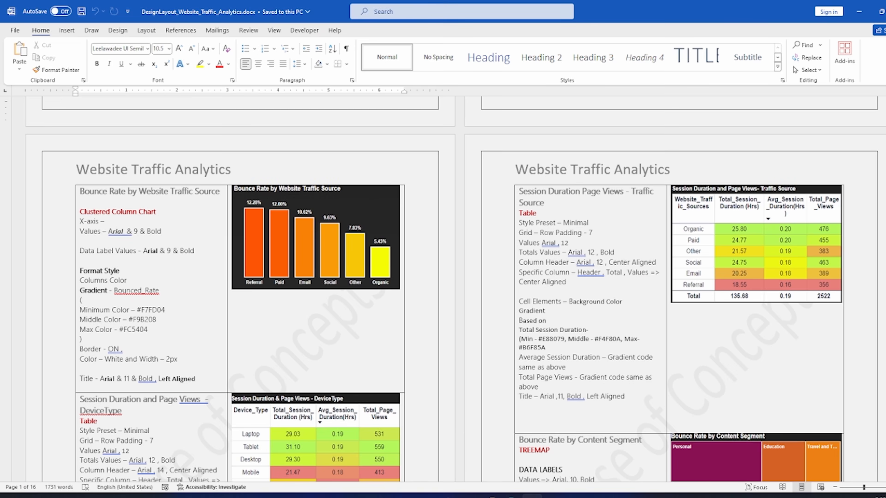
pyautogui.click(490, 496)
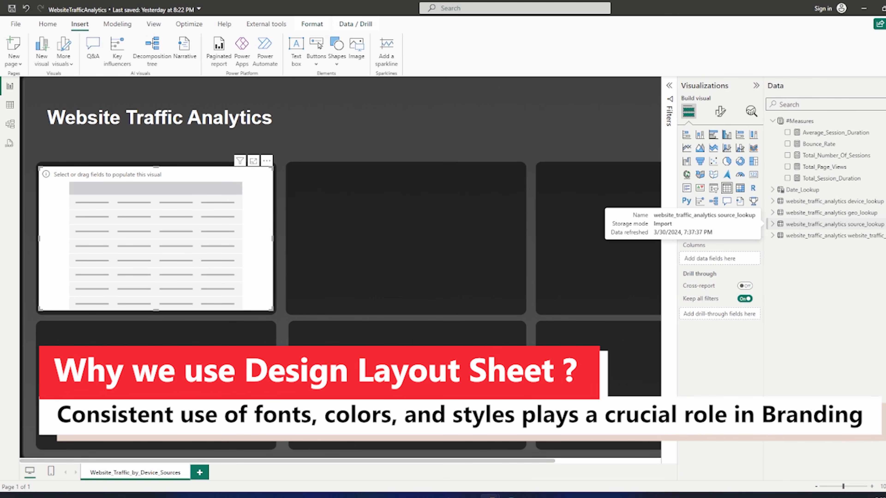
pyautogui.click(773, 225)
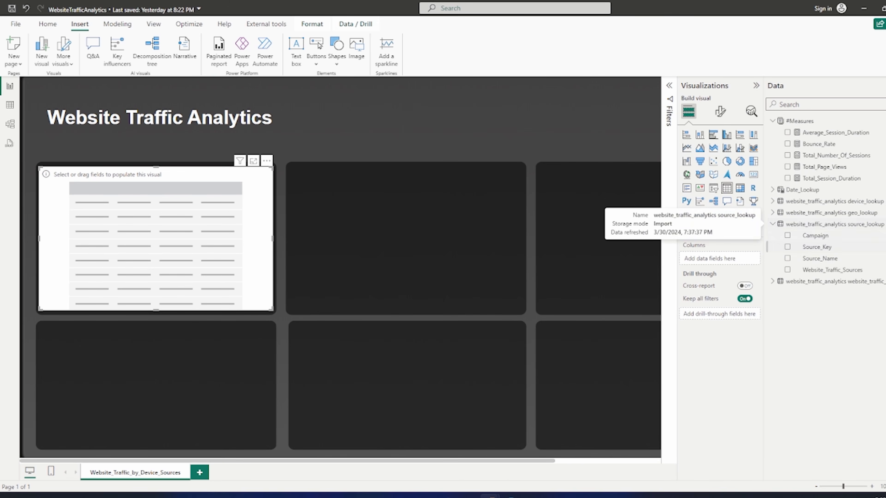
pyautogui.click(788, 270)
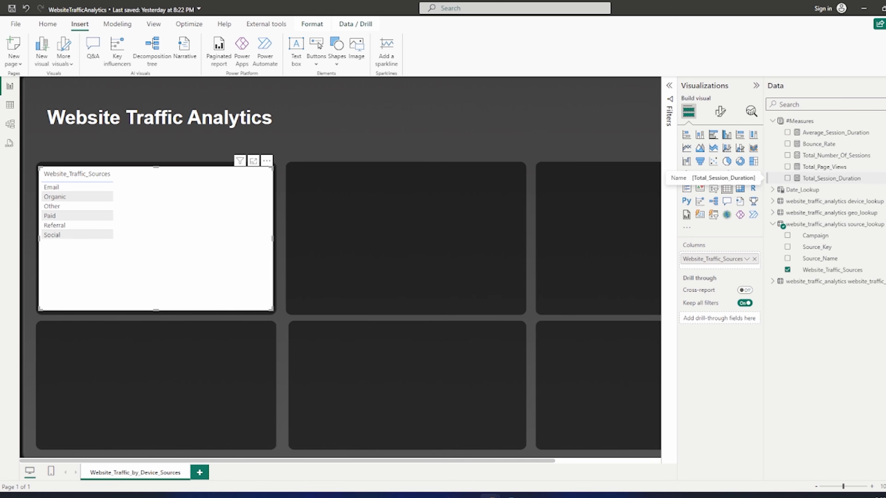
pyautogui.click(788, 178)
pyautogui.click(787, 132)
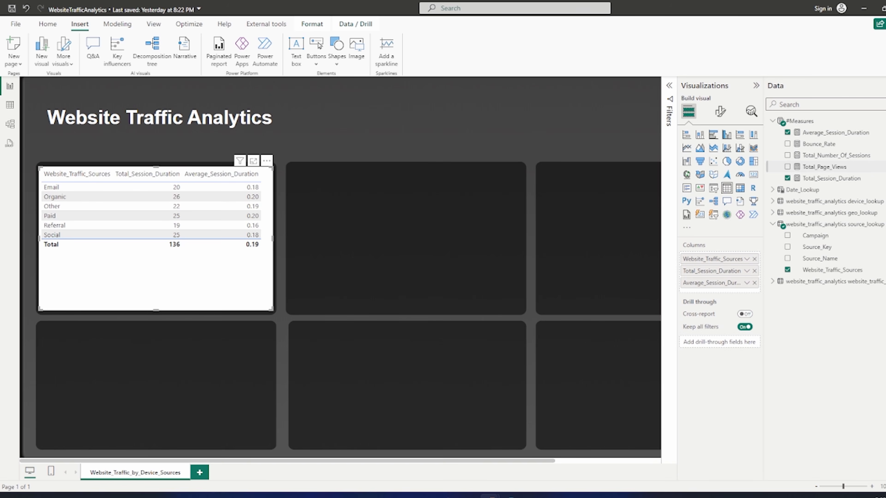
pyautogui.click(788, 166)
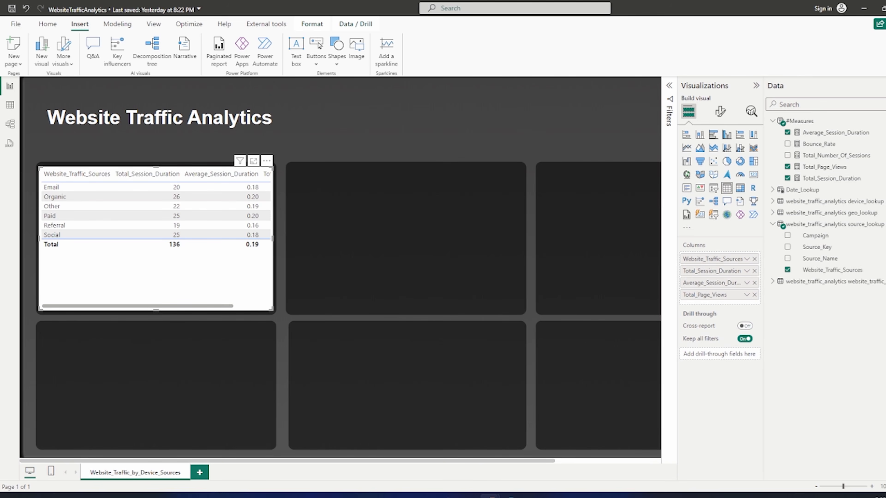
# Check the table's formatting specification in the Word design document and apply the Minimal style preset to the table
pyautogui.click(885, 85)
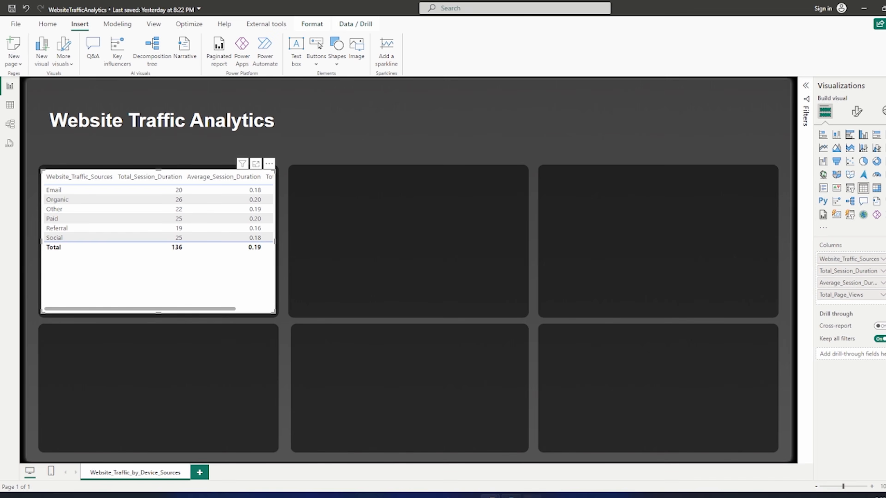
pyautogui.click(532, 497)
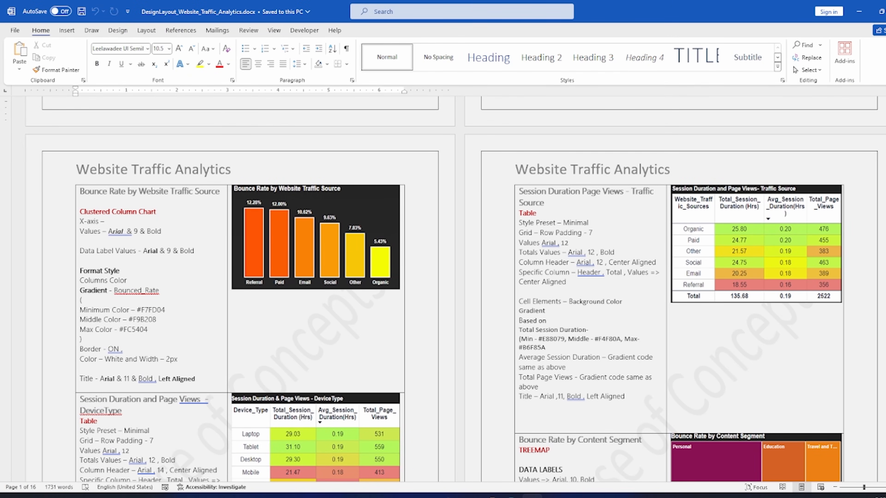
pyautogui.click(491, 496)
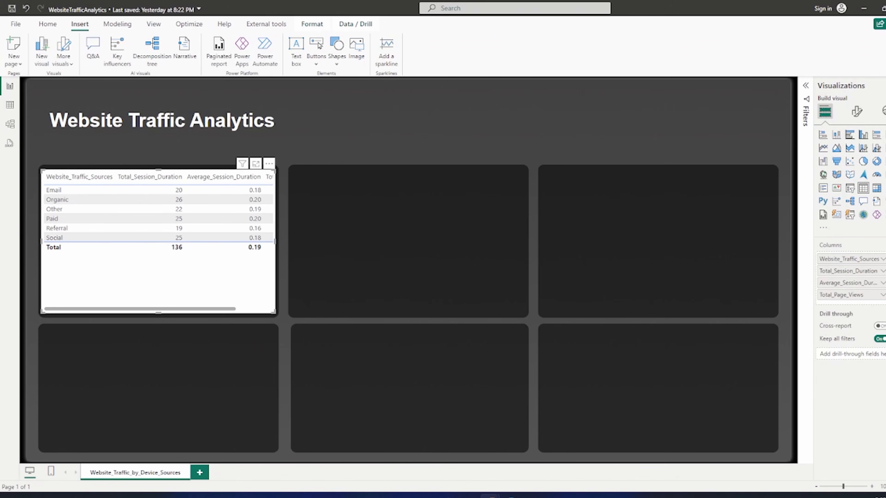
pyautogui.click(856, 112)
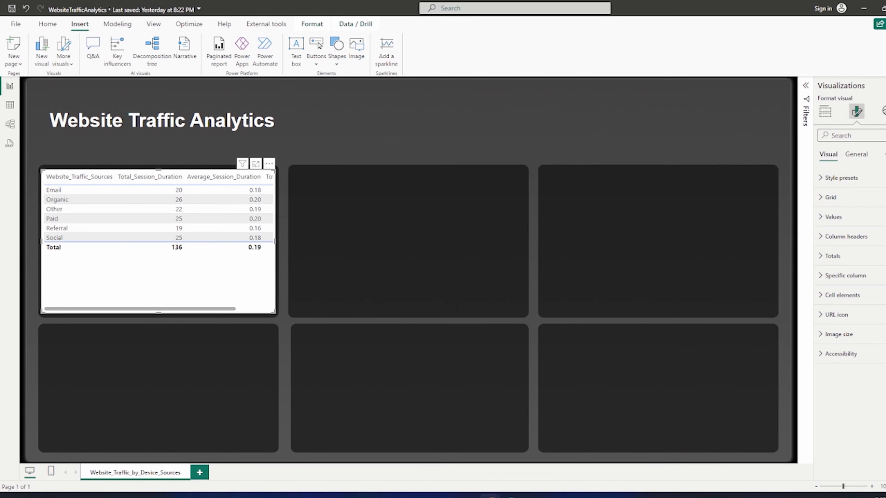
pyautogui.click(841, 178)
pyautogui.click(854, 201)
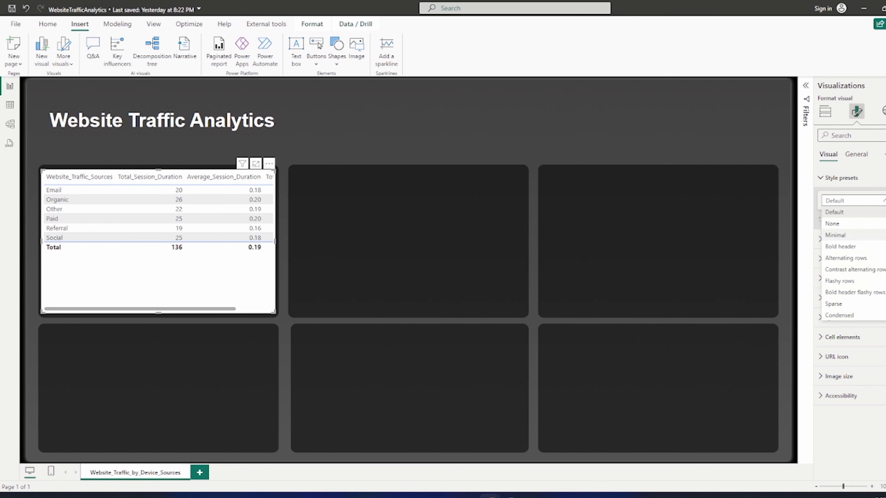
pyautogui.click(841, 236)
# Check the grid specification in the Word design document and set the traffic source table's row padding to 7 in Power BI
pyautogui.click(831, 239)
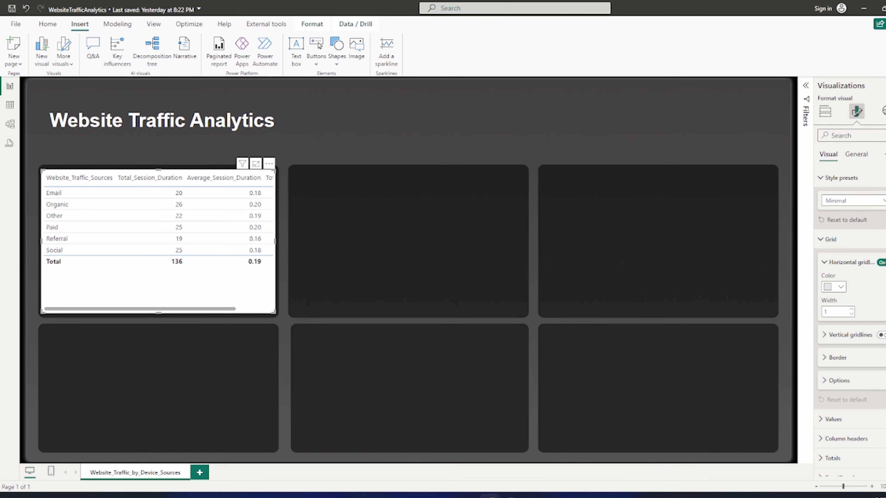
pyautogui.hotkey('alt', 'Tab')
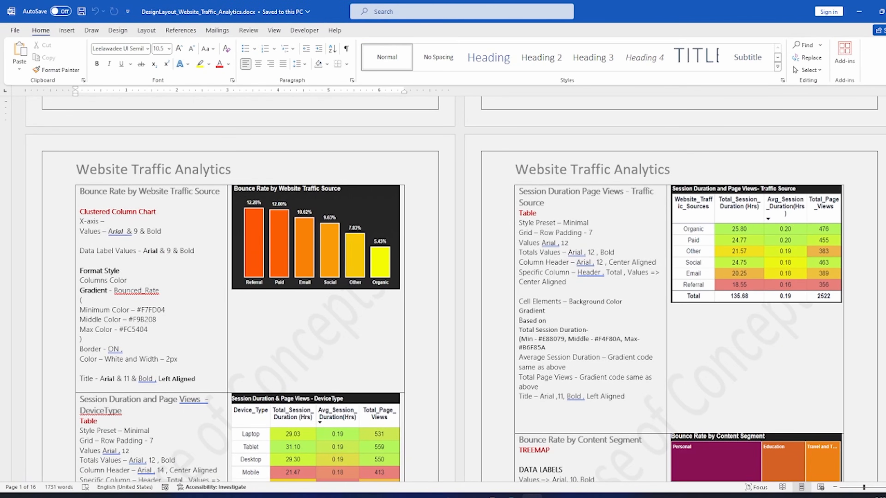
pyautogui.hotkey('alt', 'Tab')
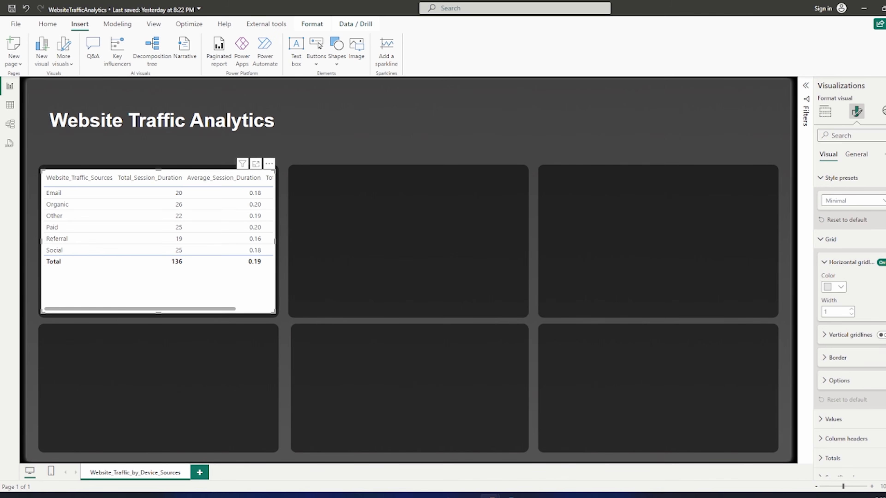
pyautogui.click(839, 381)
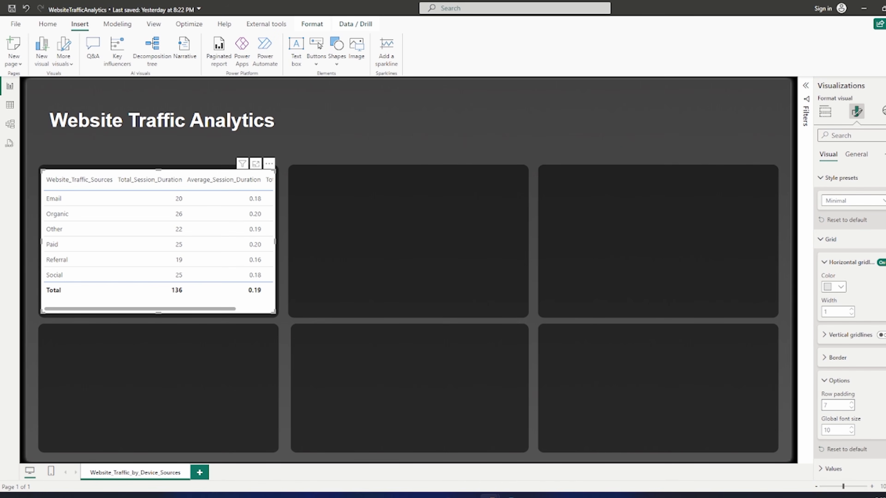
# Following the Word specification, format the table's values in Arial, size 12, and bold
pyautogui.hotkey('alt', 'Tab')
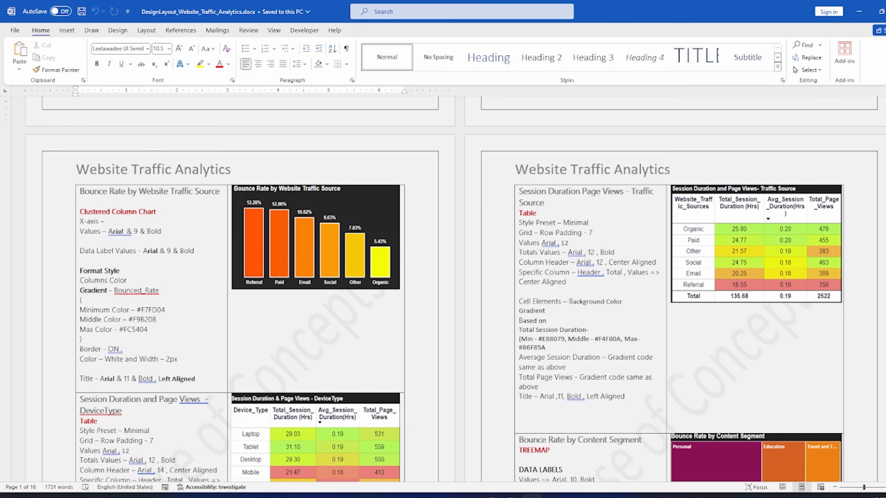
pyautogui.hotkey('alt', 'Tab')
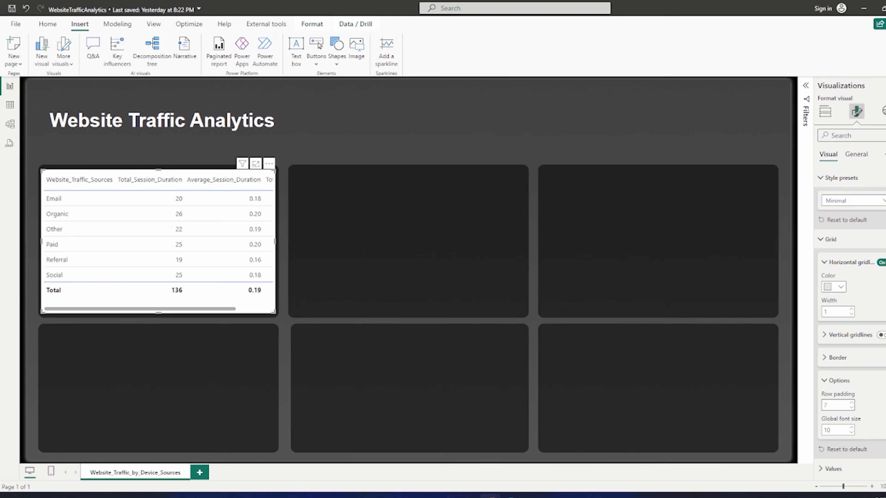
pyautogui.click(838, 381)
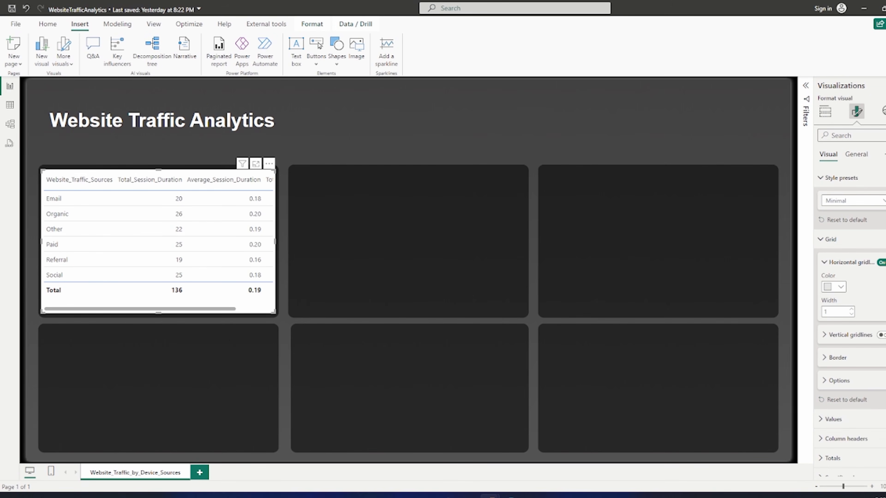
pyautogui.click(833, 420)
pyautogui.scroll(-3, 838, 412)
pyautogui.click(842, 329)
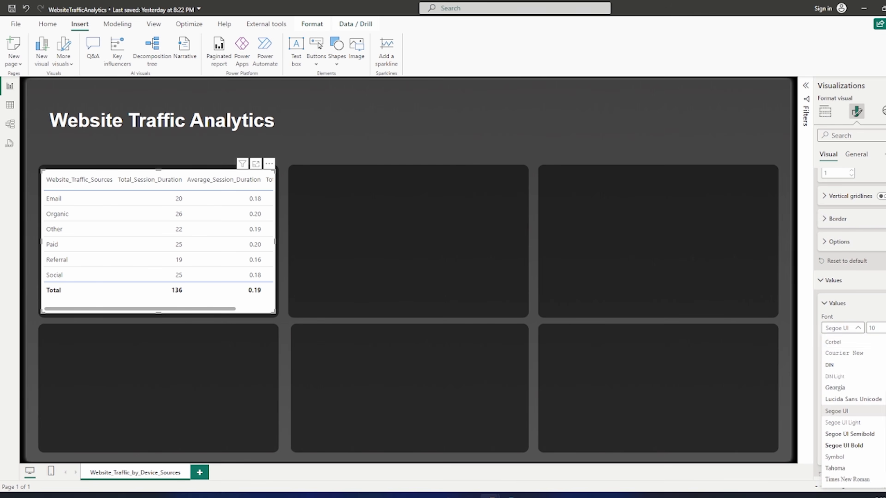
pyautogui.click(831, 339)
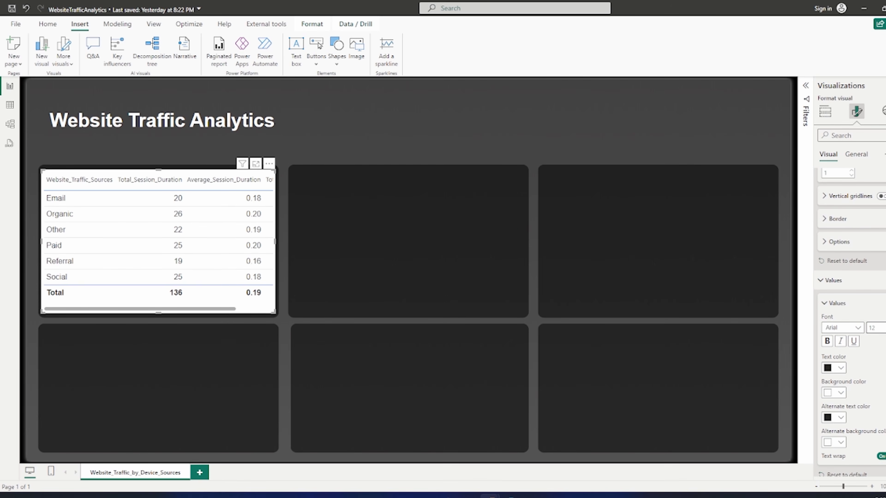
pyautogui.hotkey('alt', 'Tab')
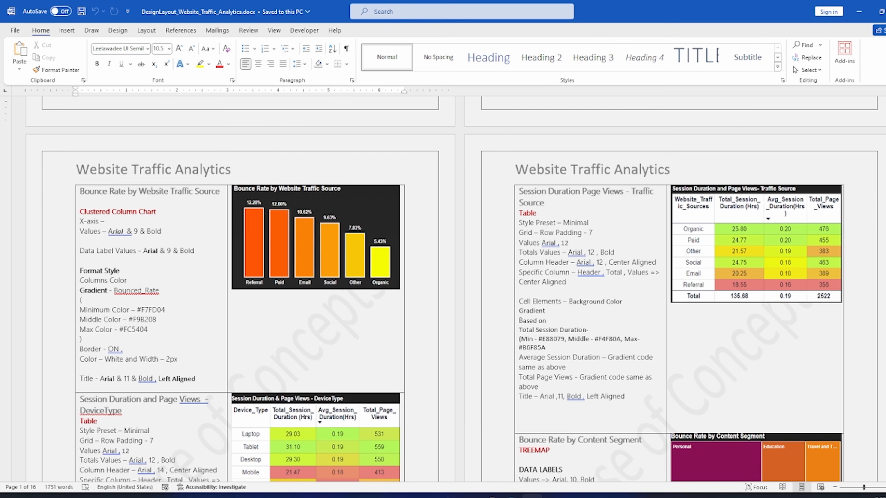
pyautogui.hotkey('alt', 'Tab')
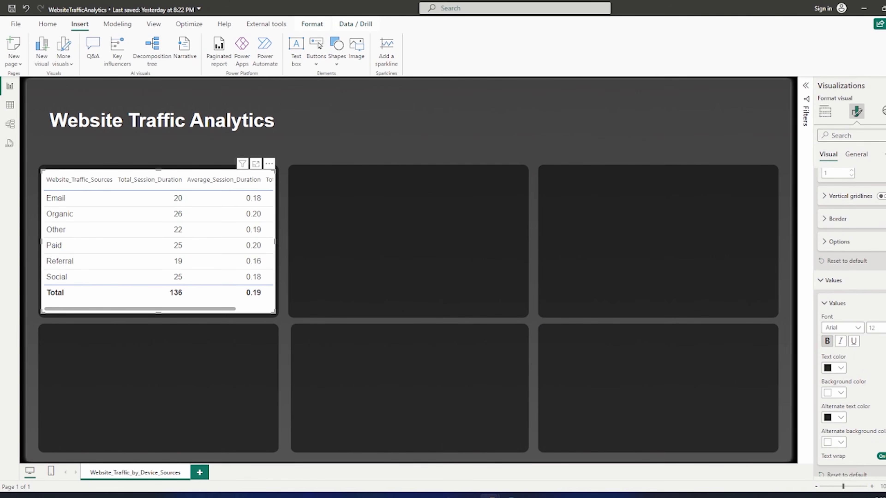
# Check the header specification in Word and format the table's column headers in Arial, size 12, bold and center aligned
pyautogui.hotkey('alt', 'Tab')
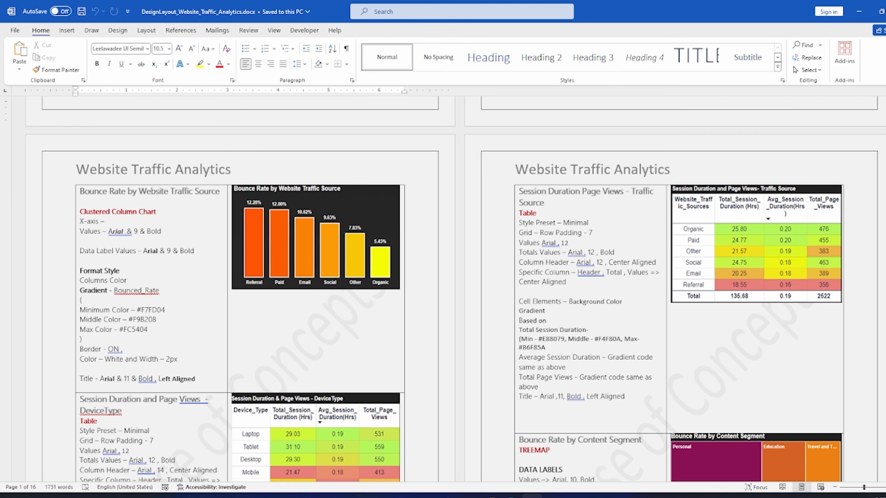
pyautogui.hotkey('alt', 'Tab')
pyautogui.scroll(-3, 850, 322)
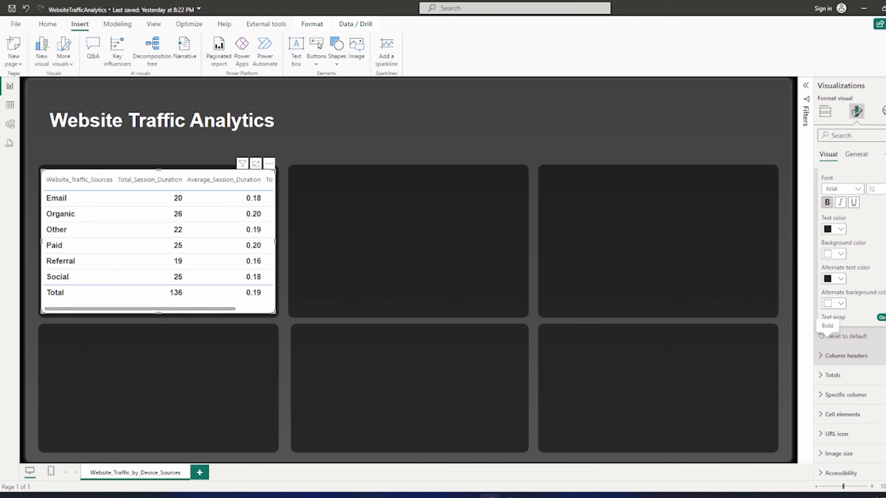
pyautogui.click(845, 356)
pyautogui.scroll(-3, 850, 323)
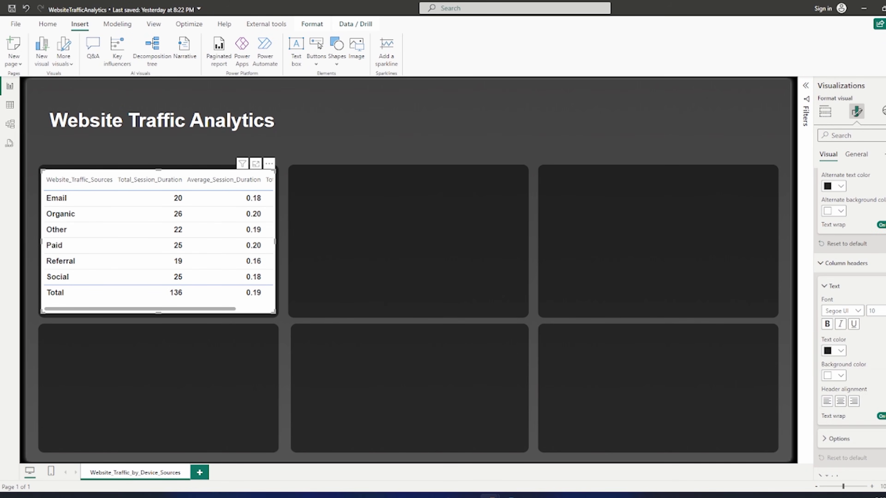
pyautogui.click(858, 311)
pyautogui.scroll(3, 848, 405)
pyautogui.click(835, 321)
pyautogui.doubleClick(885, 308)
pyautogui.click(827, 324)
pyautogui.click(841, 401)
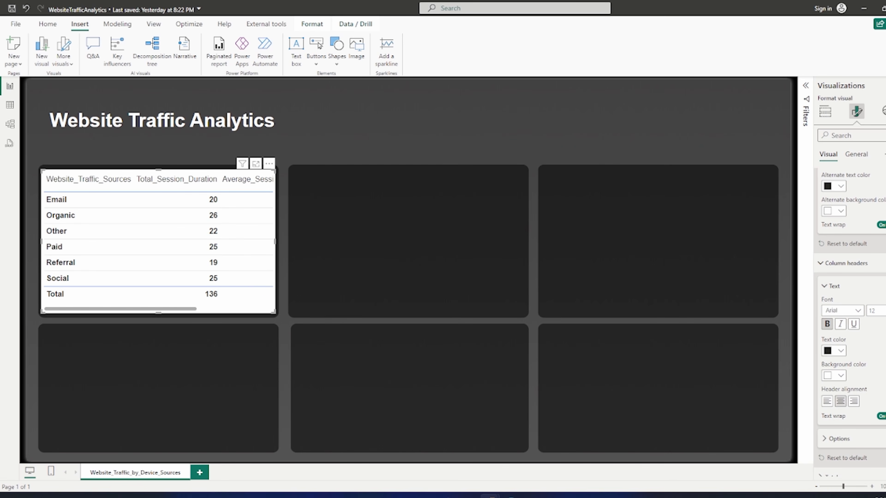
# Center-align the Total_Session_Duration column, applying the specific column settings to its header, total and values
pyautogui.hotkey('alt', 'Tab')
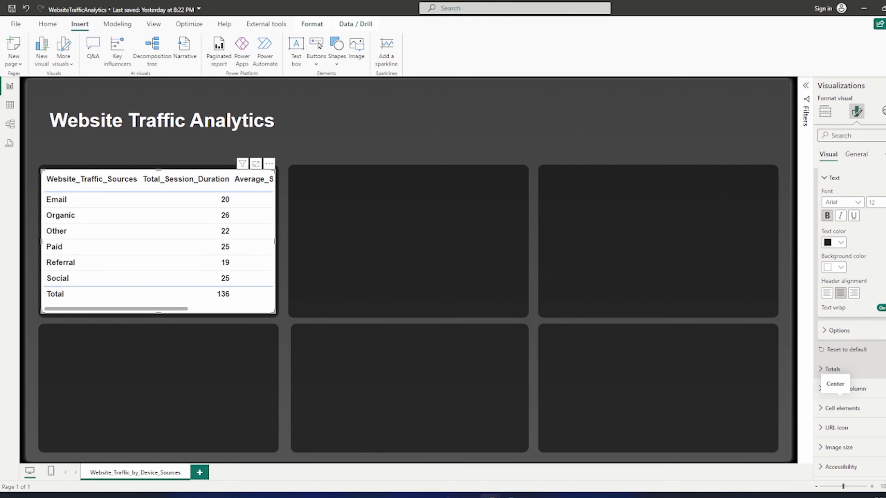
pyautogui.click(845, 389)
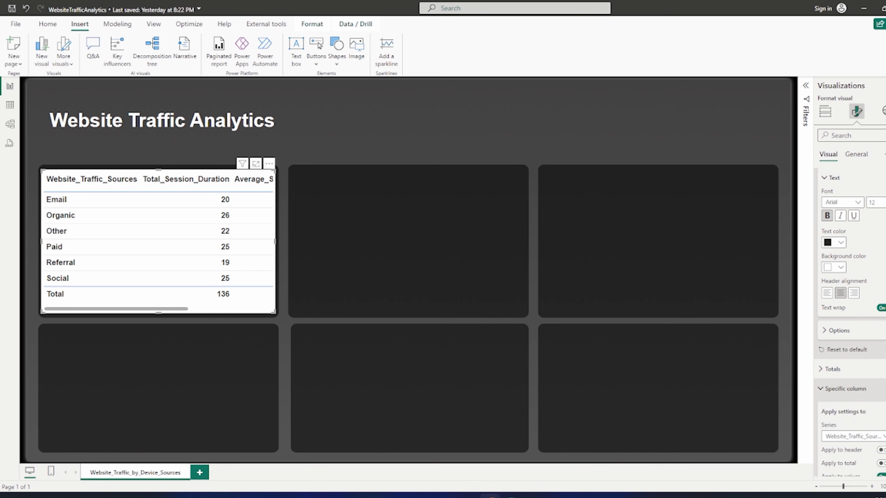
pyautogui.scroll(-4, 850, 389)
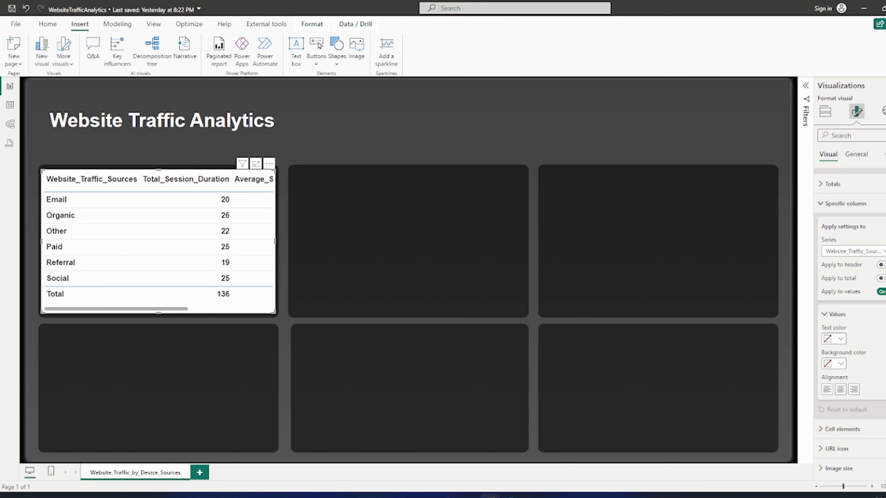
pyautogui.moveTo(814, 206); pyautogui.dragTo(700, 205)
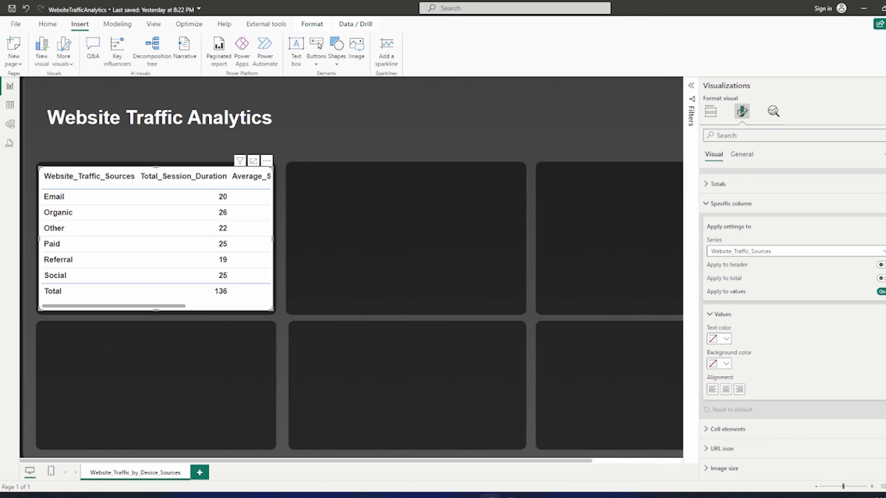
pyautogui.click(884, 252)
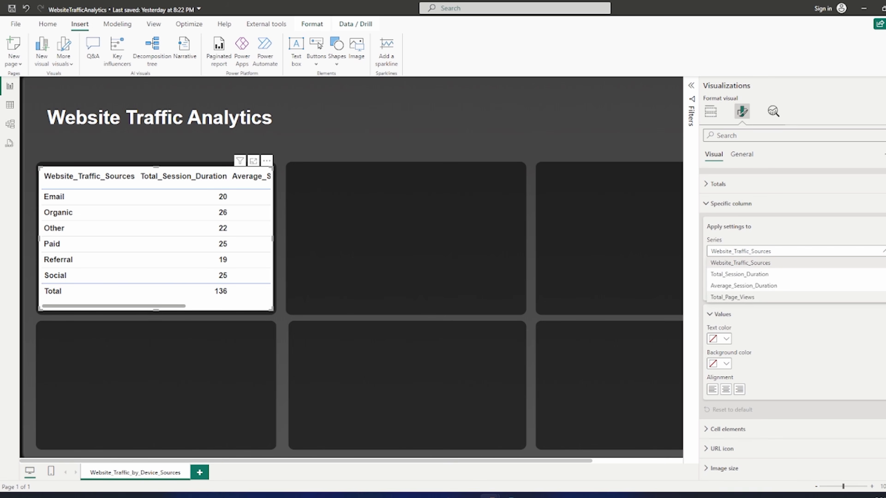
pyautogui.click(740, 274)
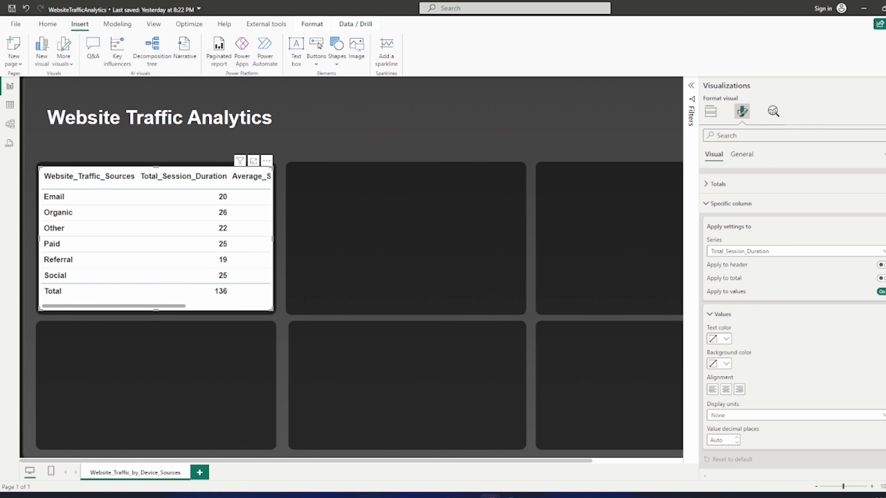
pyautogui.click(881, 264)
pyautogui.click(881, 278)
pyautogui.click(726, 390)
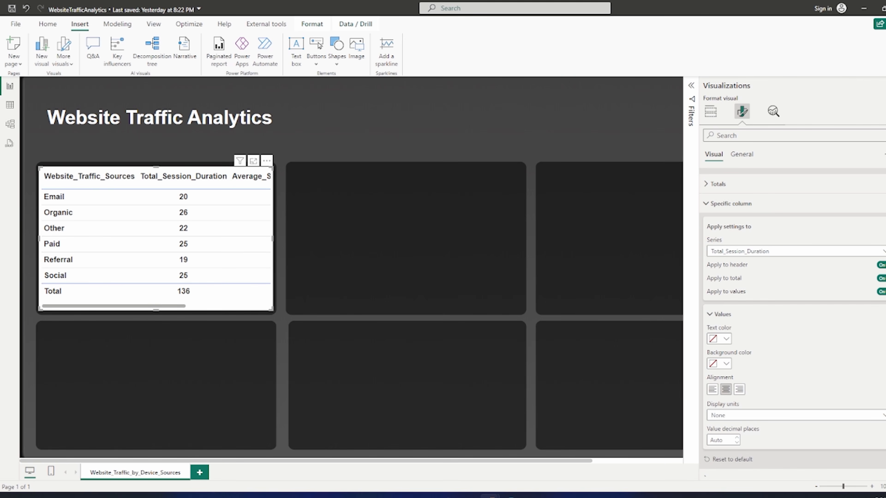
# Center-align the Average_Session_Duration column, applying the specific column settings to its header, total and values
pyautogui.click(768, 252)
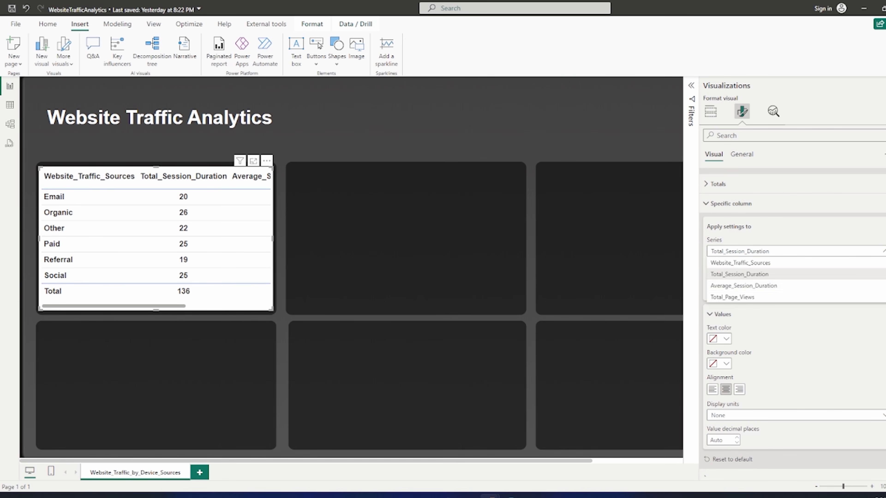
pyautogui.click(739, 285)
pyautogui.click(882, 278)
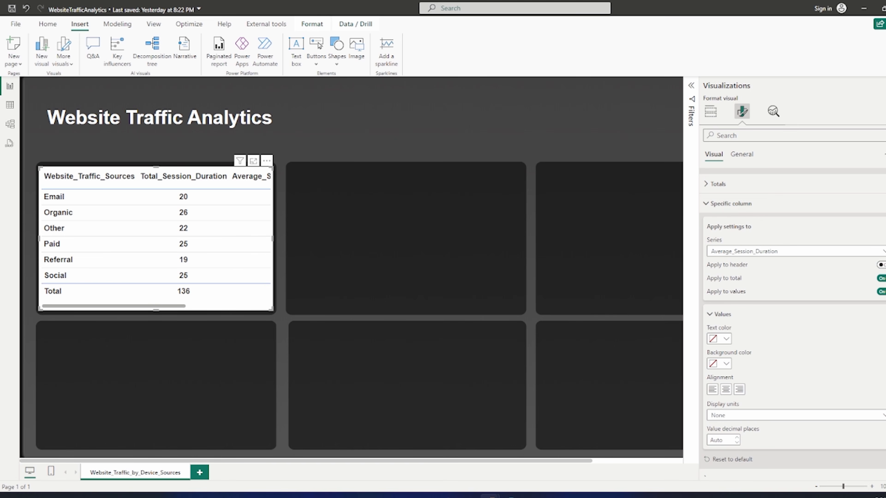
pyautogui.click(882, 264)
pyautogui.click(726, 390)
# Center-align the Total_Page_Views column, applying the specific column settings to its header, total and values
pyautogui.click(796, 251)
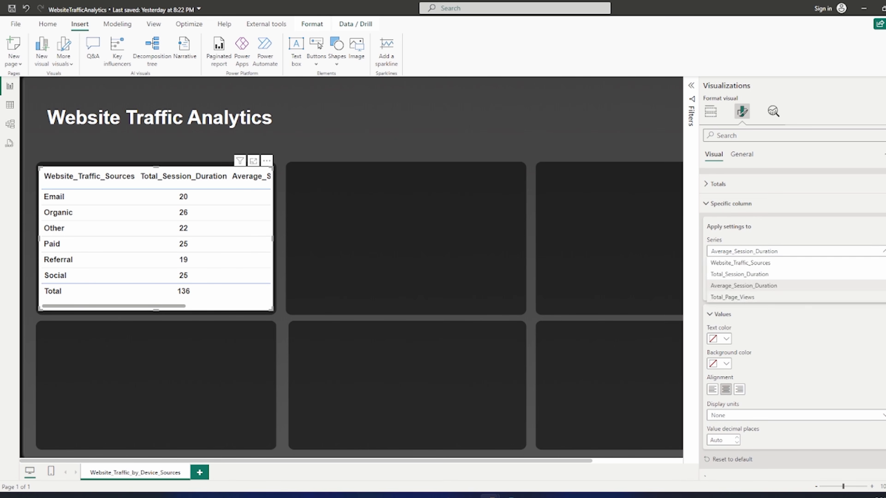
pyautogui.click(736, 297)
pyautogui.click(882, 265)
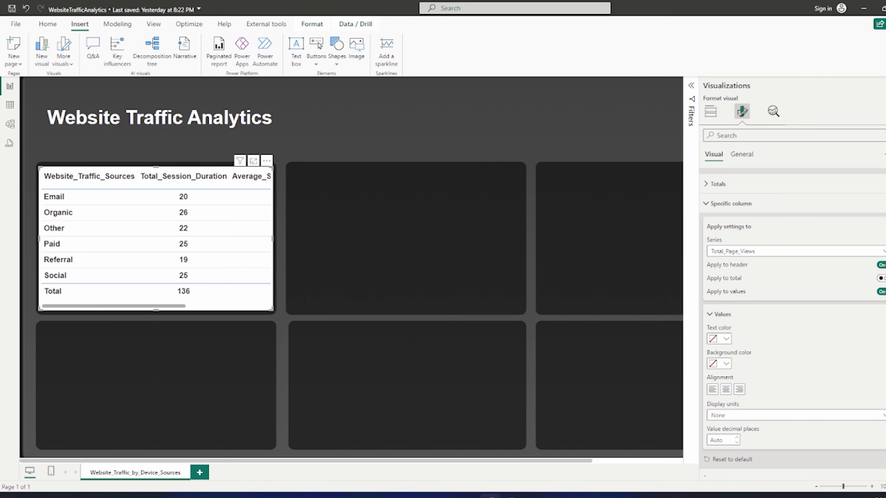
pyautogui.click(882, 278)
pyautogui.click(725, 389)
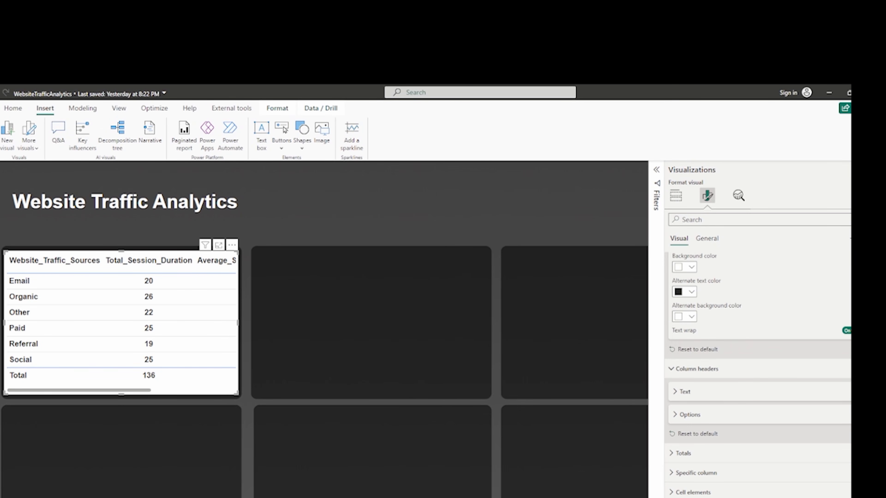
# Collapse the table's values and grid settings and open its cell elements settings
pyautogui.scroll(5, 757, 391)
pyautogui.click(685, 432)
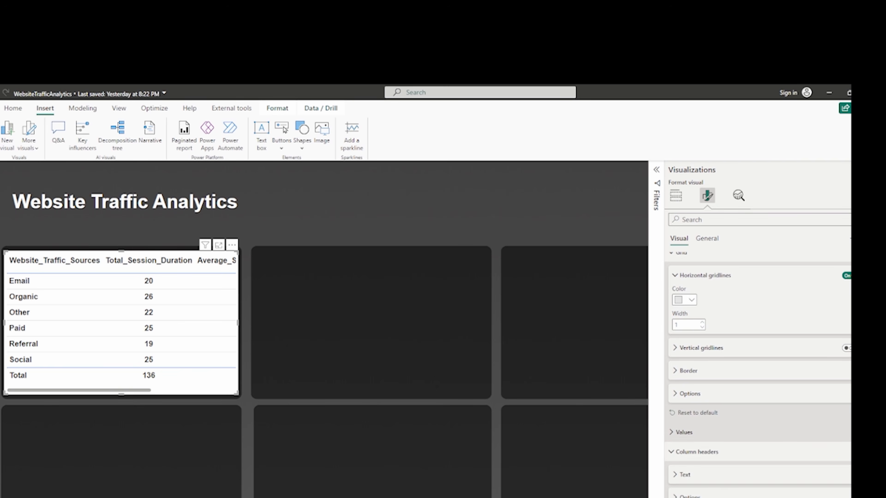
pyautogui.scroll(3, 715, 324)
pyautogui.click(715, 324)
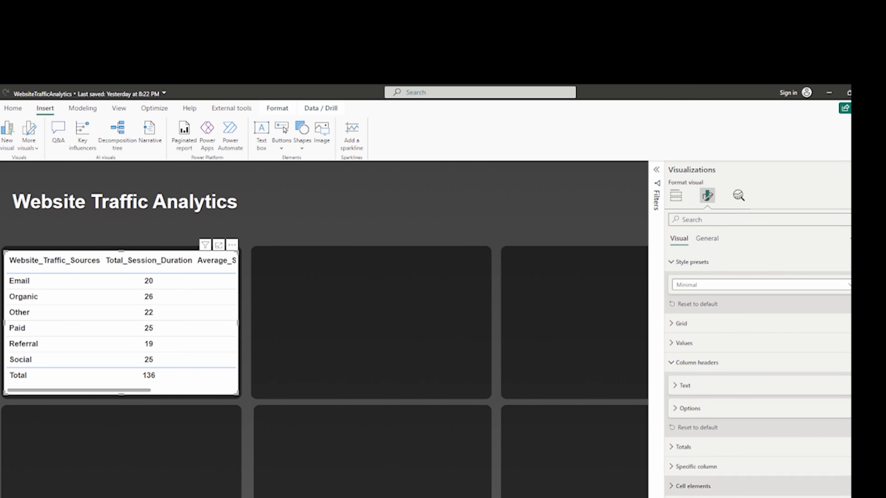
pyautogui.click(693, 486)
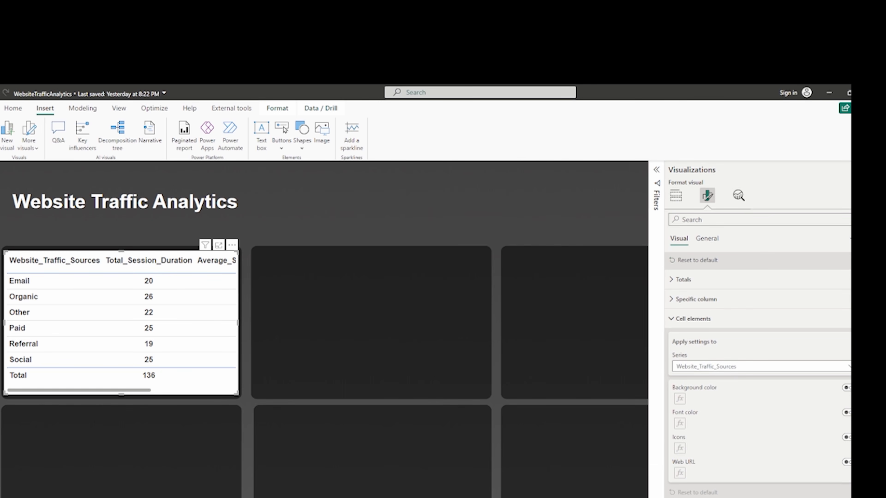
# Switch to the Word design document and copy the minimum gradient color code #E88079 from the traffic source table's cell elements specification
pyautogui.hotkey('alt', 'Tab')
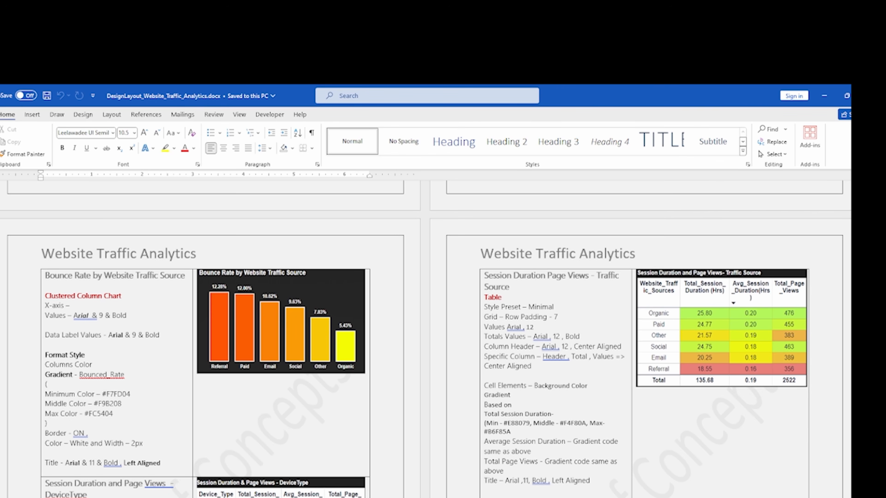
pyautogui.moveTo(530, 386); pyautogui.dragTo(517, 395)
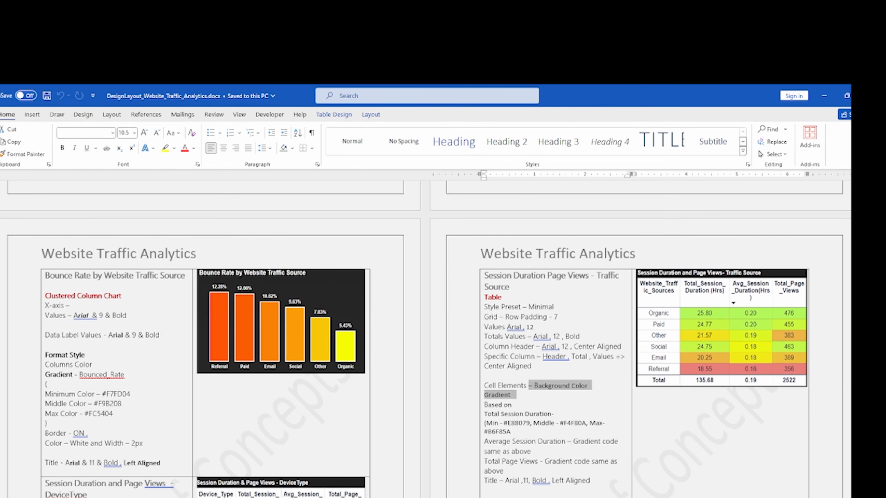
pyautogui.moveTo(505, 424); pyautogui.dragTo(529, 423)
pyautogui.hotkey('ctrl', 'c')
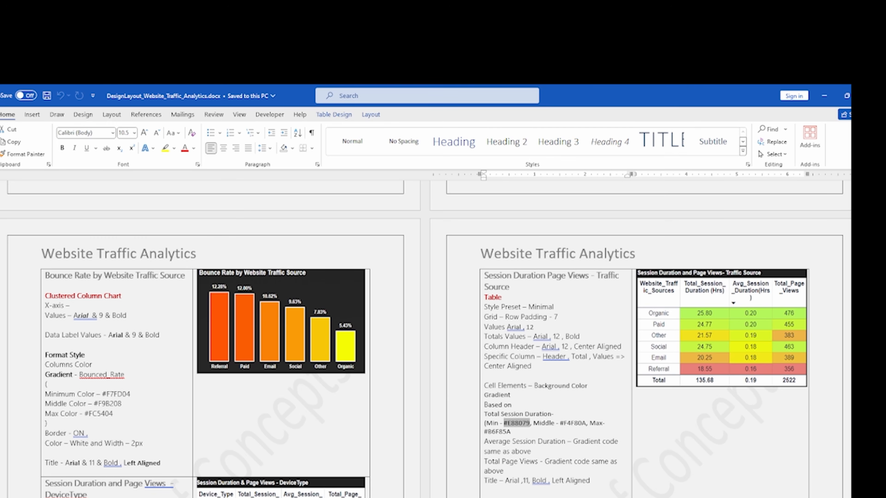
# Switch to Power BI and try to apply a gradient background color to the Website_Traffic_Sources column
pyautogui.hotkey('alt', 'Tab')
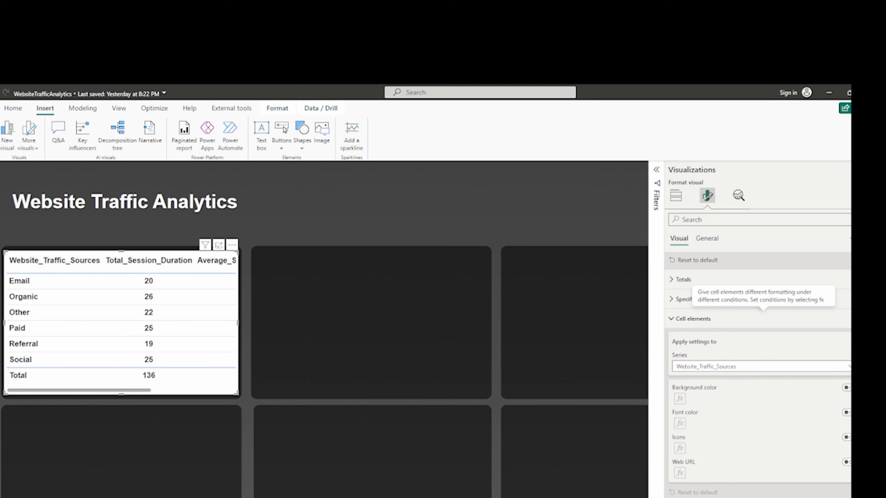
pyautogui.click(849, 388)
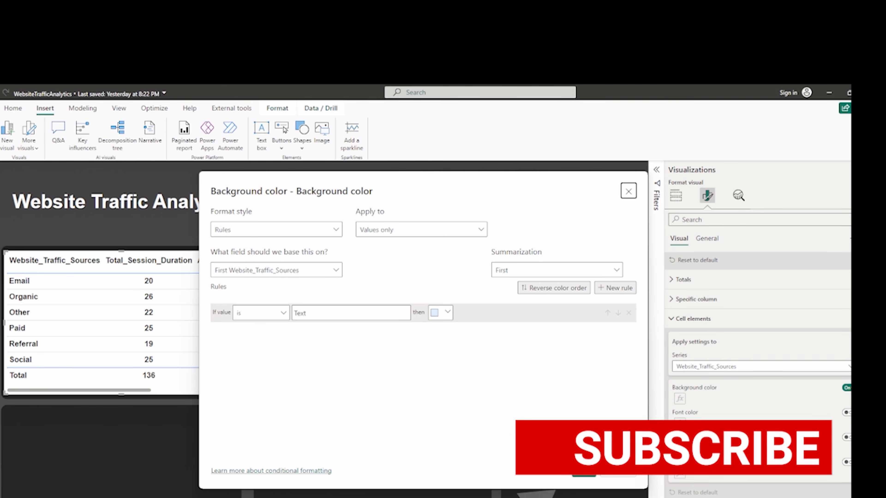
pyautogui.click(276, 229)
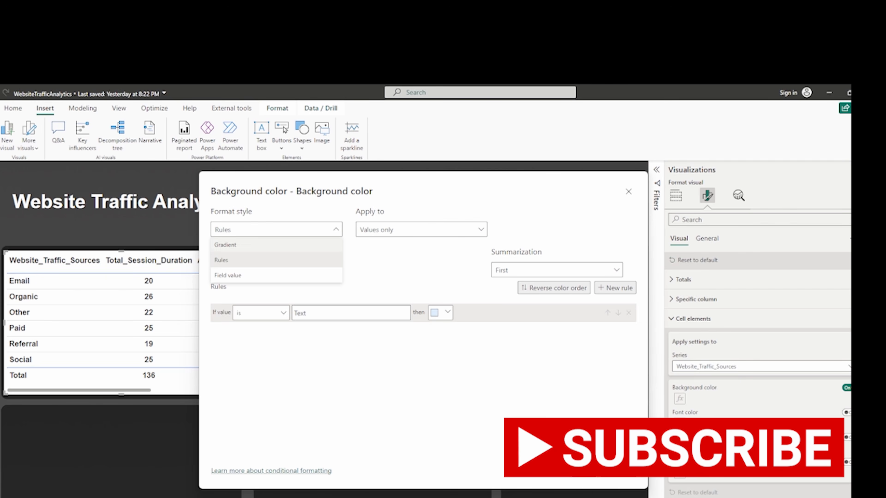
pyautogui.click(227, 245)
pyautogui.click(276, 270)
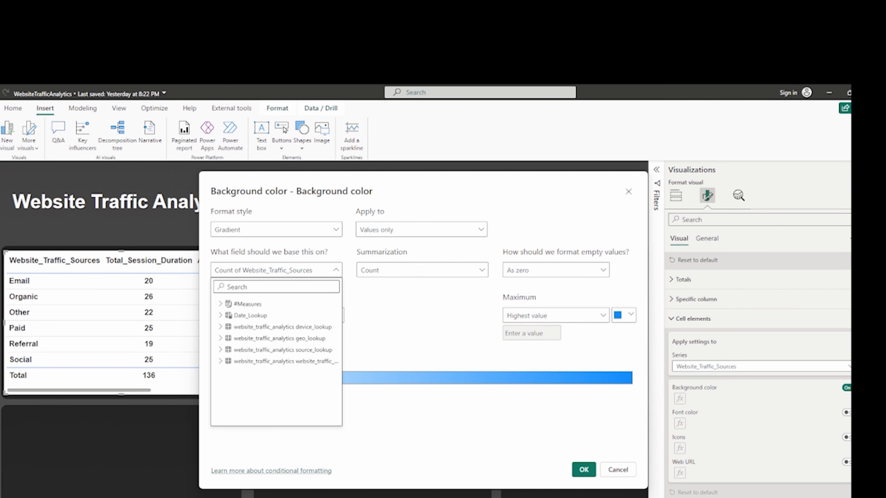
pyautogui.press('Escape')
pyautogui.press('Escape')
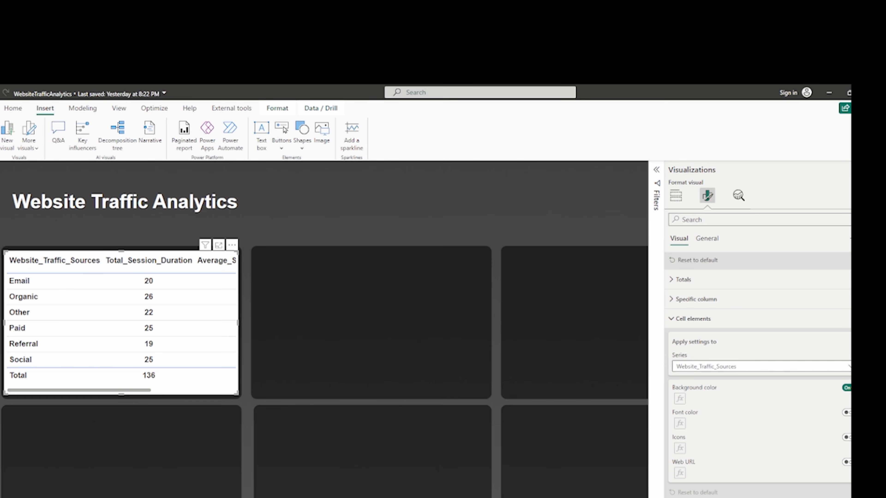
pyautogui.click(850, 366)
pyautogui.click(803, 379)
pyautogui.click(847, 387)
# Turn on the background color for the Total_Session_Duration column and add a middle color to its gradient
pyautogui.click(849, 366)
pyautogui.click(761, 389)
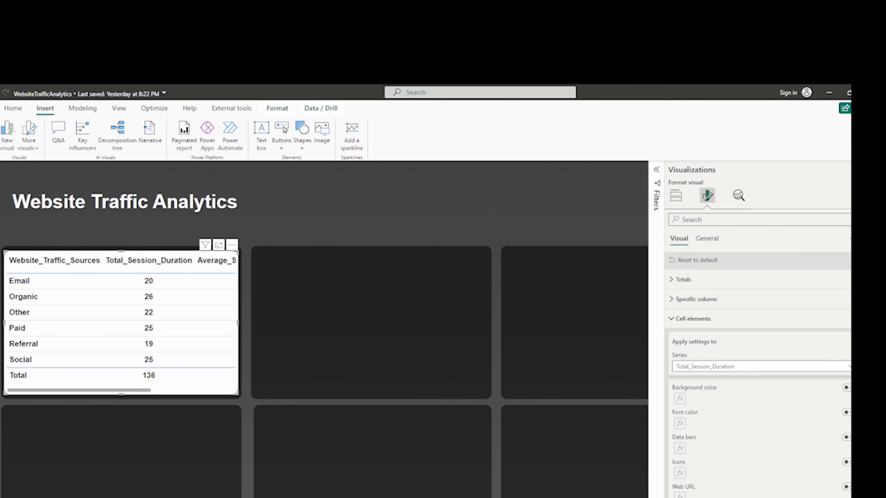
pyautogui.click(847, 388)
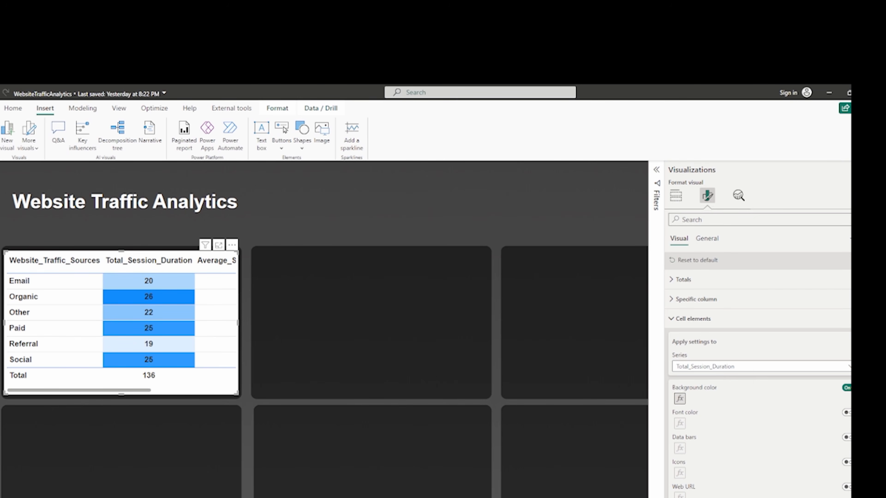
pyautogui.click(680, 399)
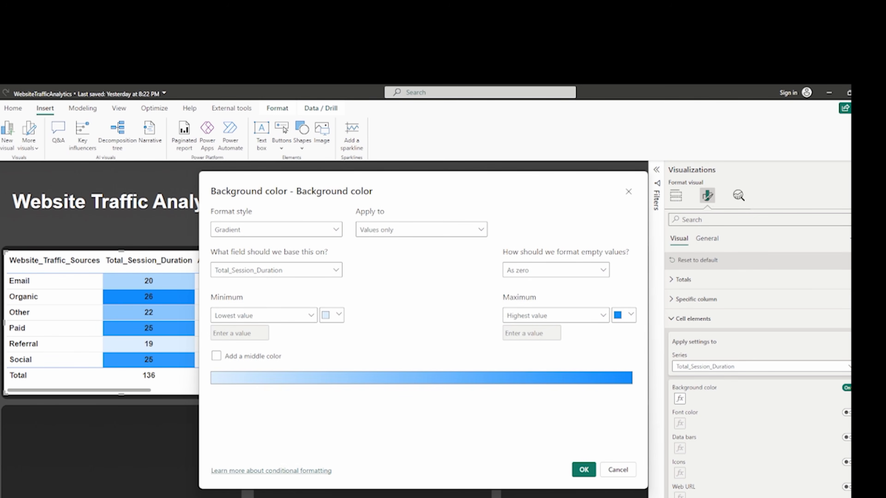
pyautogui.click(216, 357)
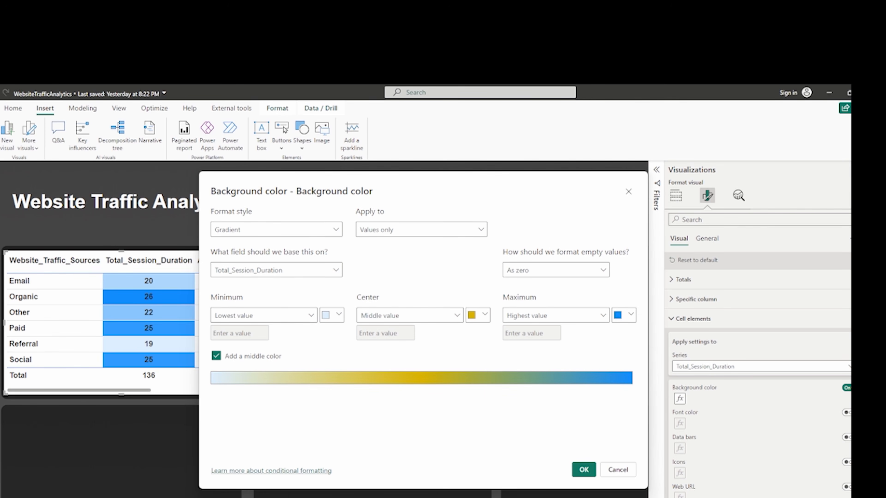
# Set the minimum color of the Total_Session_Duration gradient to #E88079
pyautogui.click(338, 315)
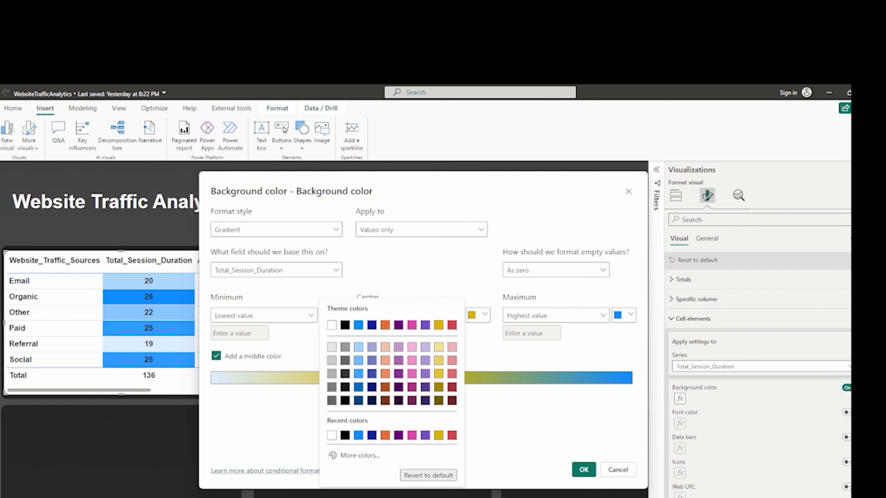
pyautogui.click(345, 455)
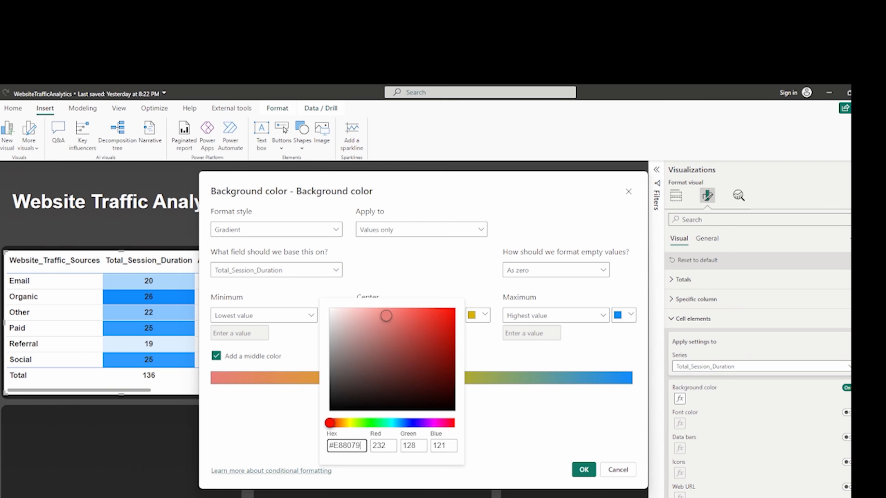
pyautogui.press('Return')
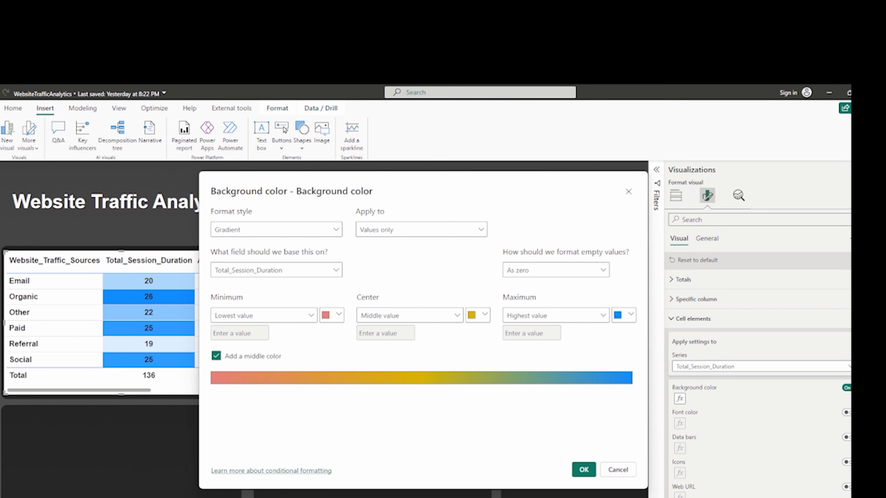
# Copy the middle color code #F4F80A from the Word design document and set it as the Total_Session_Duration gradient's center color in Power BI
pyautogui.hotkey('alt', 'Tab')
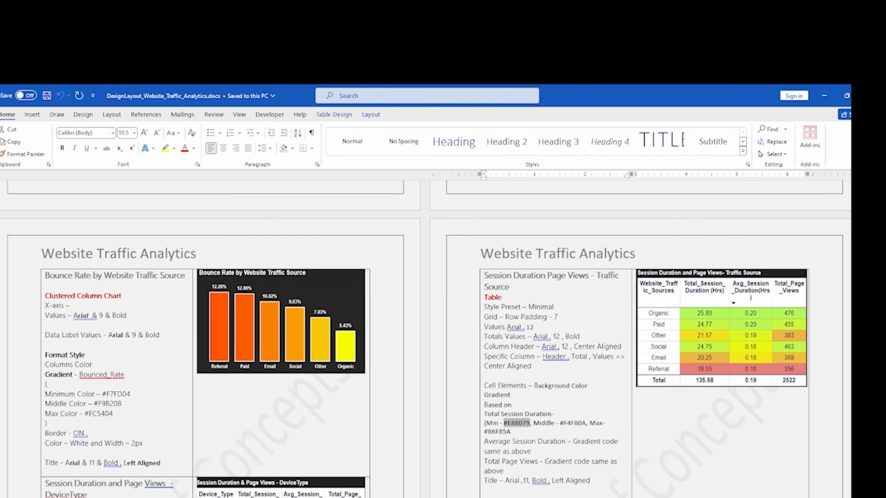
pyautogui.moveTo(560, 424); pyautogui.dragTo(588, 423)
pyautogui.hotkey('ctrl', 'c')
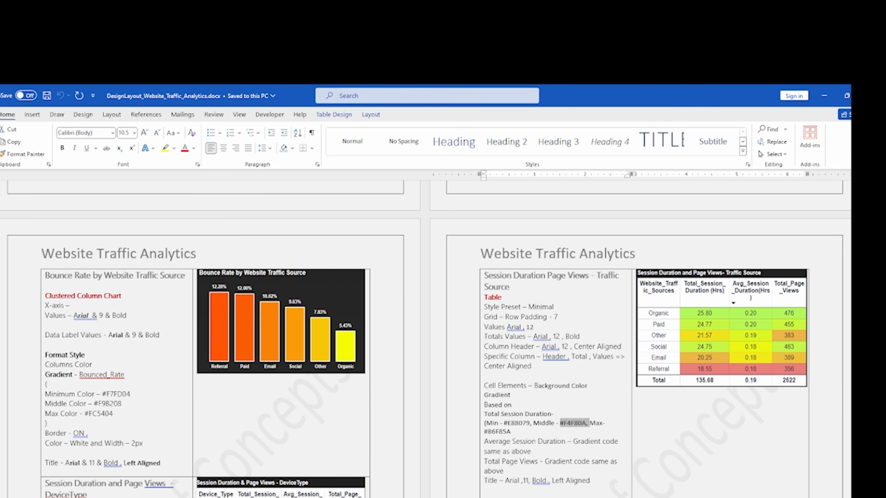
pyautogui.hotkey('alt', 'Tab')
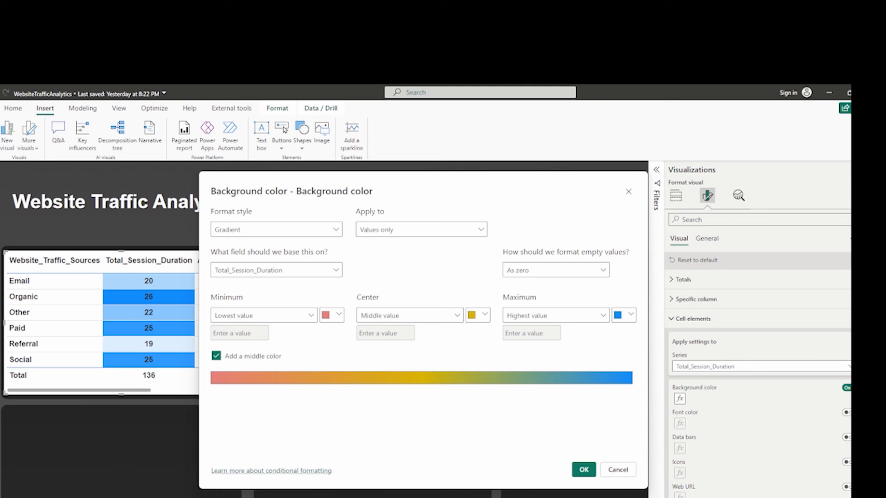
pyautogui.click(477, 316)
pyautogui.click(505, 455)
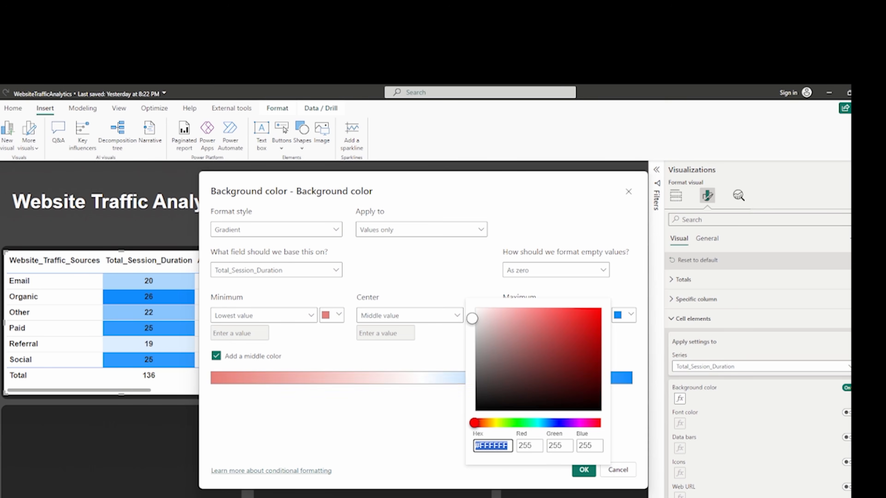
pyautogui.hotkey('ctrl', 'v')
pyautogui.click(424, 427)
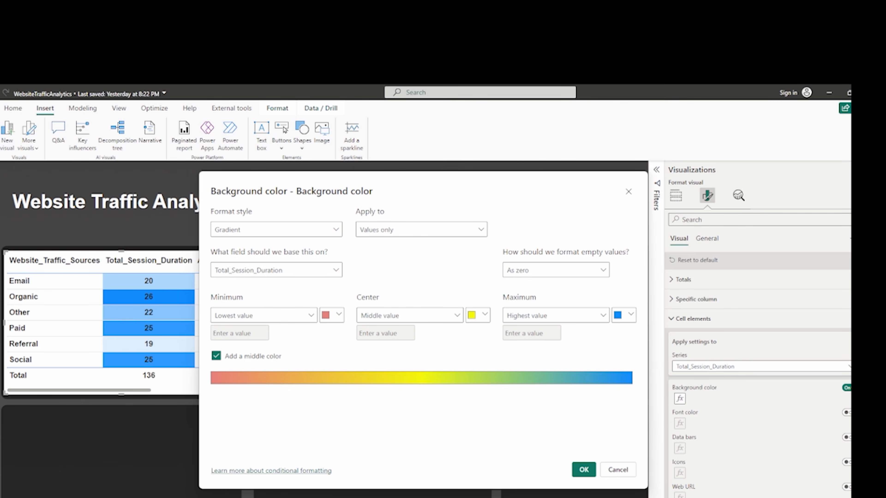
# Copy the max color code #B6F85A from the Word document, set it as the gradient's maximum color in Power BI and apply the formatting
pyautogui.hotkey('alt', 'Tab')
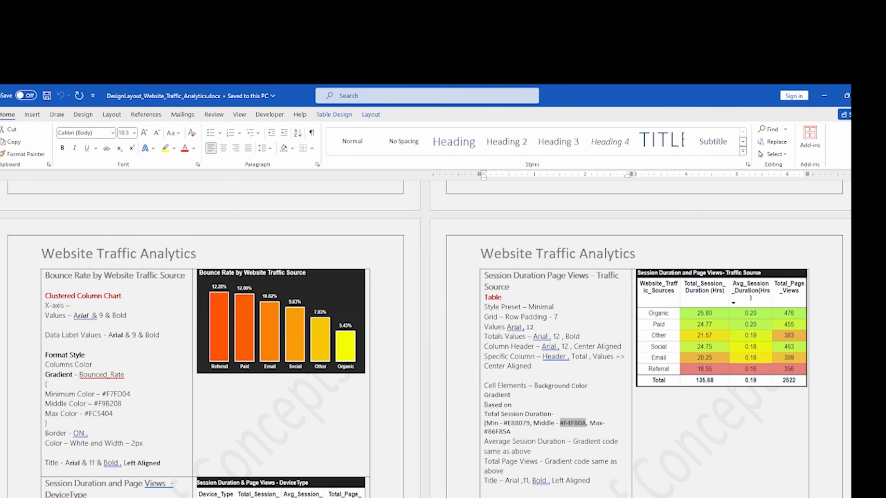
pyautogui.moveTo(511, 432); pyautogui.dragTo(484, 432)
pyautogui.hotkey('ctrl', 'c')
pyautogui.hotkey('alt', 'Tab')
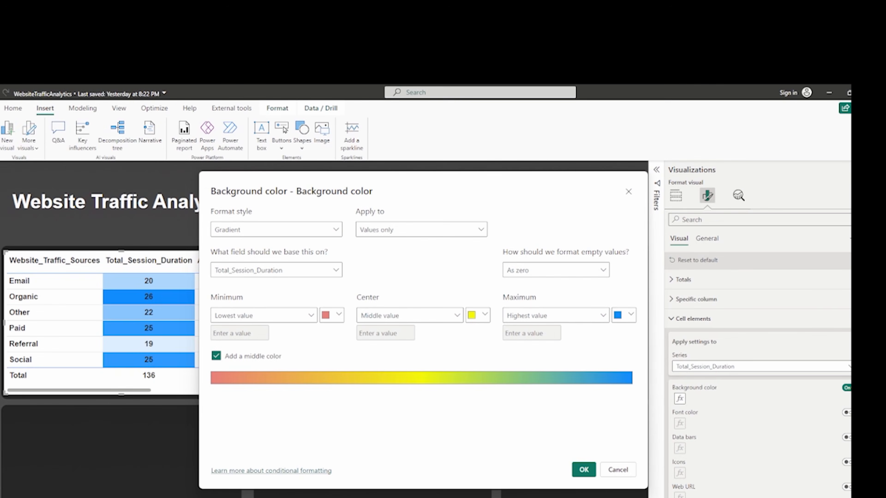
pyautogui.click(625, 316)
pyautogui.click(528, 455)
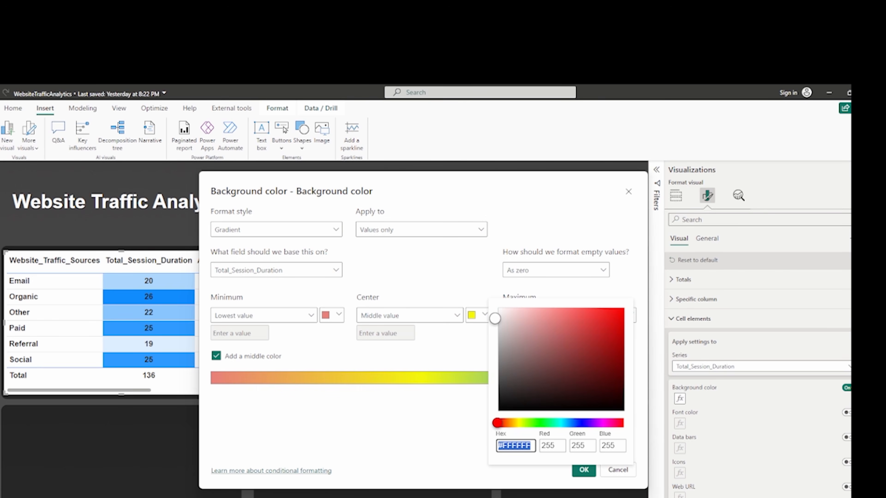
pyautogui.hotkey('ctrl', 'v')
pyautogui.press('Return')
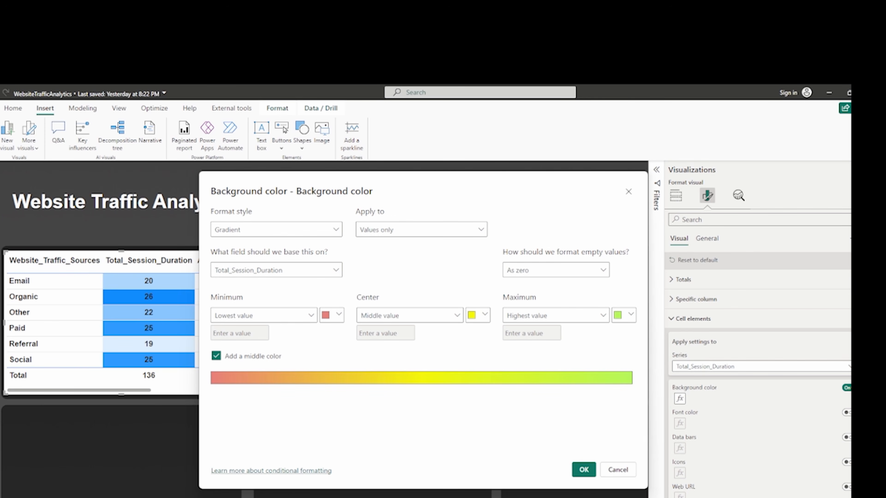
pyautogui.click(584, 470)
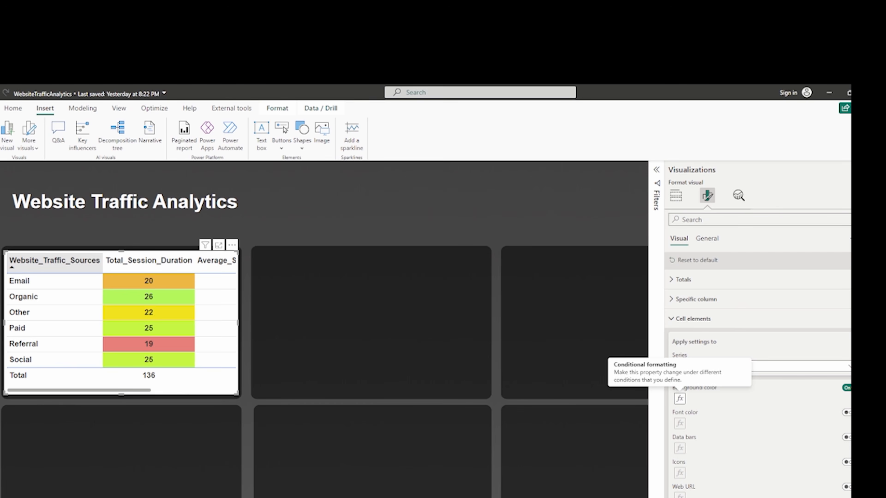
# Narrow the table's columns so their headers wrap and all four columns fit within the visual's width
pyautogui.moveTo(103, 263); pyautogui.dragTo(46, 262)
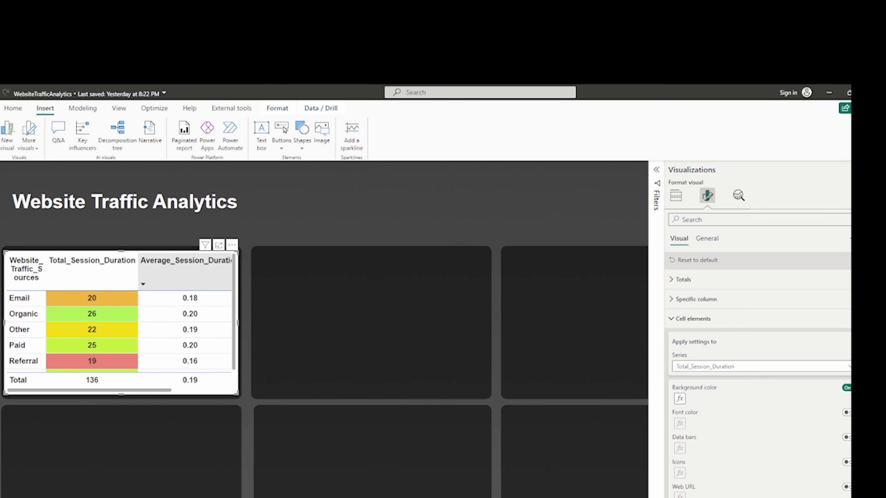
pyautogui.moveTo(138, 262); pyautogui.dragTo(86, 263)
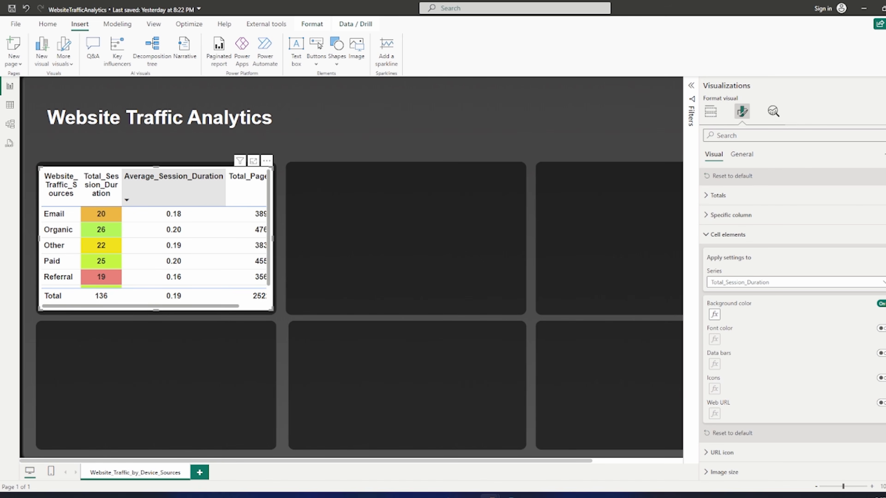
pyautogui.moveTo(226, 188); pyautogui.dragTo(192, 188)
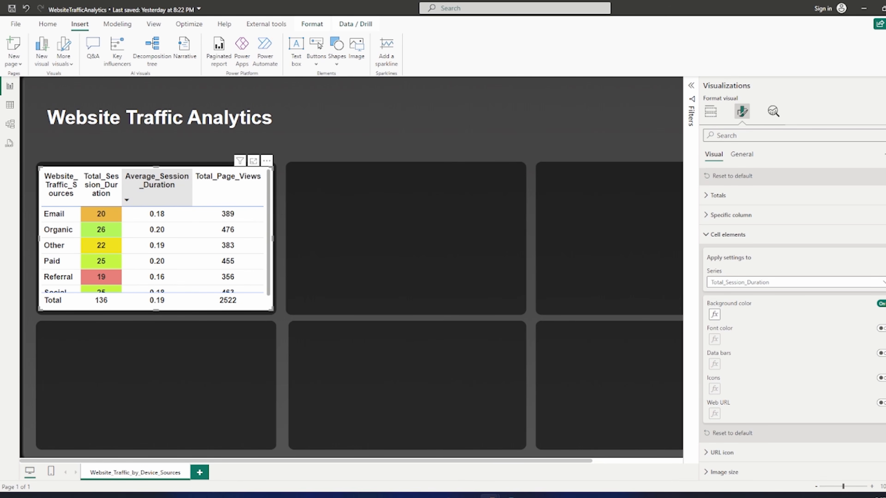
pyautogui.moveTo(122, 187); pyautogui.dragTo(127, 188)
pyautogui.scroll(-1, 232, 224)
pyautogui.scroll(1, 232, 224)
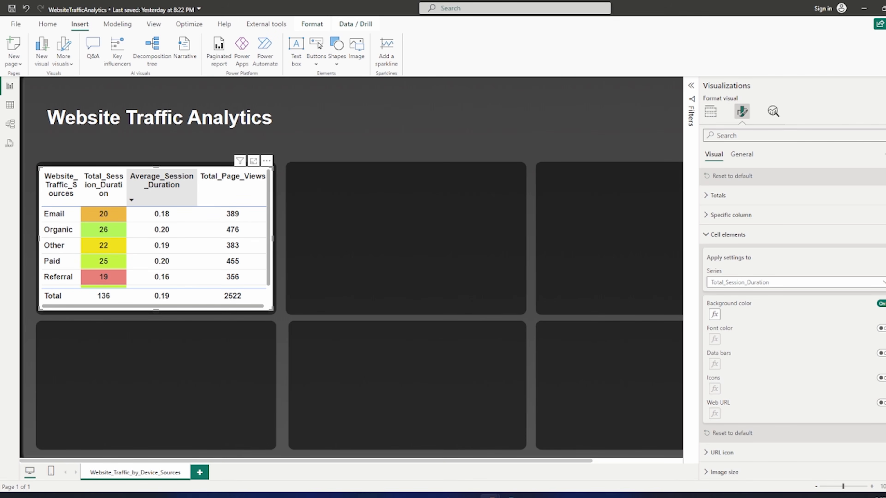
pyautogui.moveTo(197, 188); pyautogui.dragTo(198, 188)
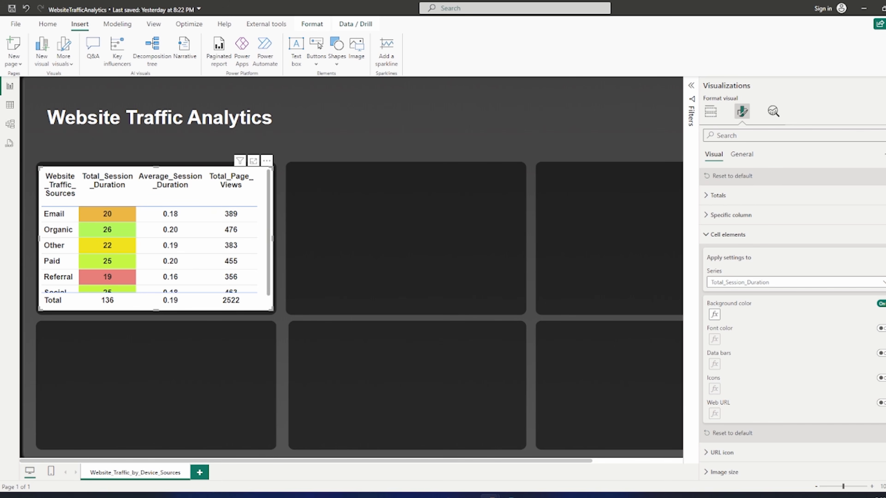
# Turn on the background color for the Average_Session_Duration column and add a middle color to its gradient
pyautogui.click(883, 283)
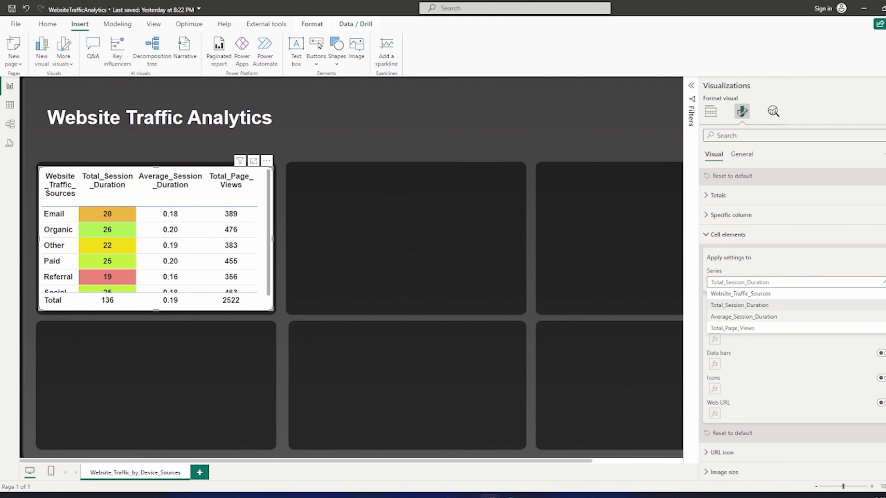
pyautogui.click(743, 316)
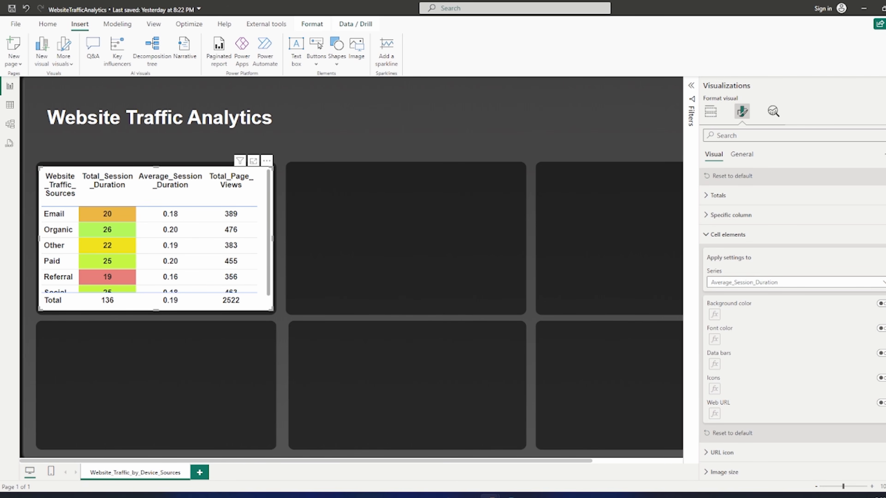
pyautogui.click(881, 303)
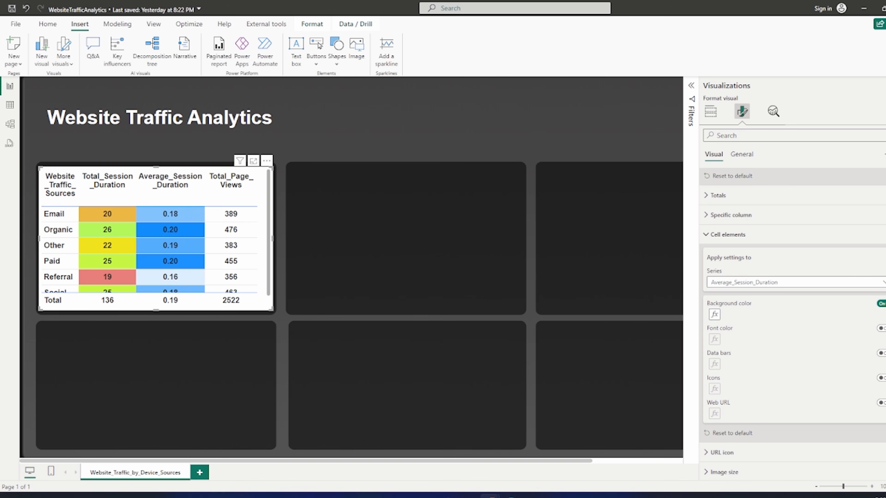
pyautogui.click(714, 314)
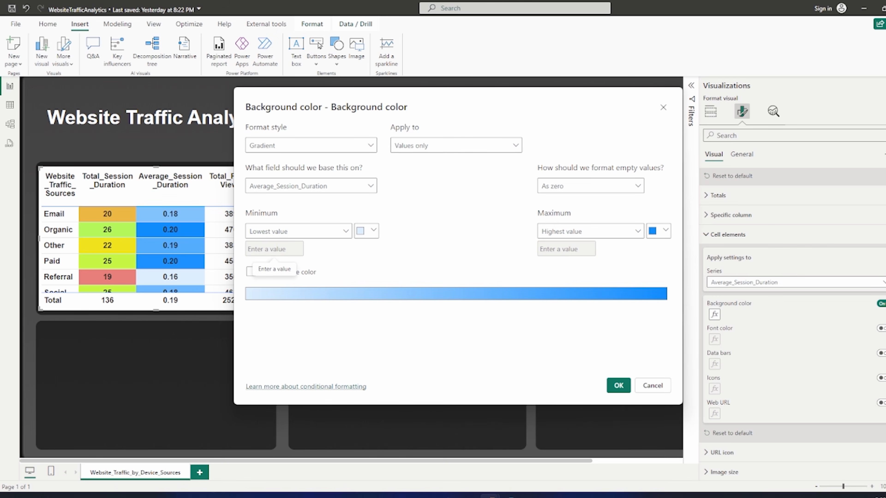
pyautogui.click(251, 272)
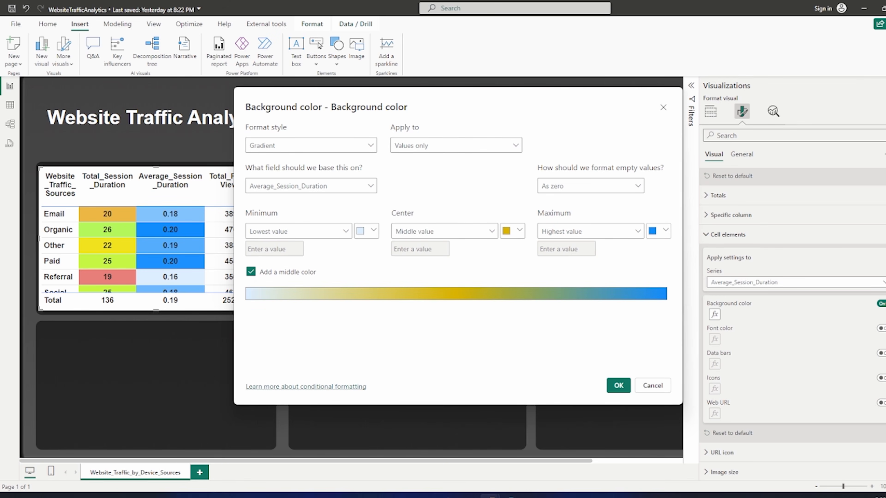
# Set the maximum color of the Average_Session_Duration gradient to the copied code #B6F85A
pyautogui.click(658, 231)
pyautogui.click(564, 371)
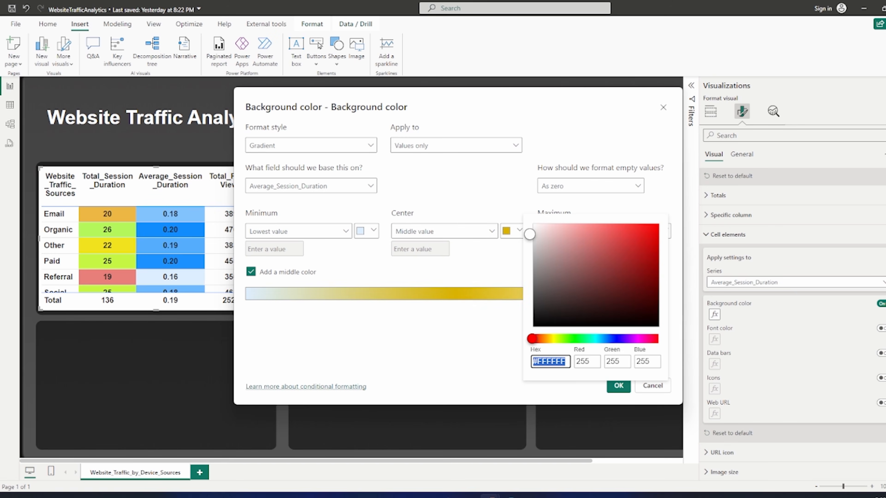
pyautogui.hotkey('ctrl', 'v')
pyautogui.press('Return')
# Copy the middle gradient color code #F4F80A from the Word design document and return to Power BI's background color settings
pyautogui.hotkey('alt', 'Tab')
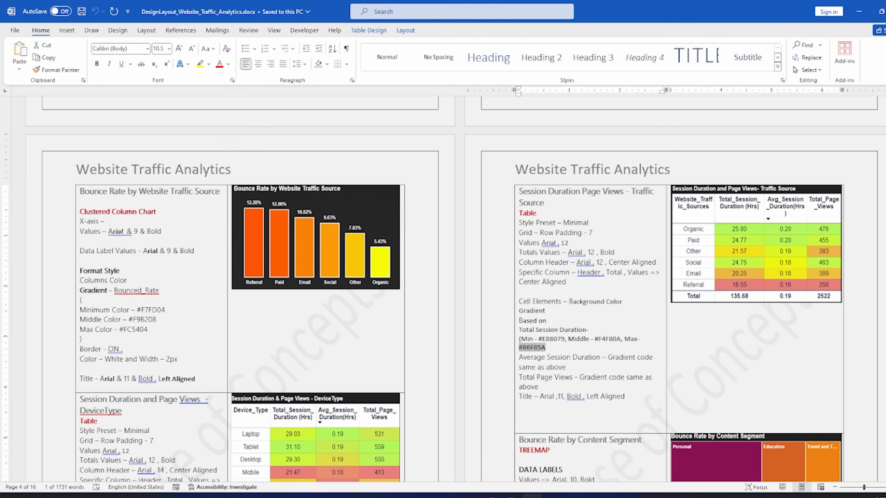
pyautogui.doubleClick(609, 339)
pyautogui.click(624, 339)
pyautogui.moveTo(624, 339); pyautogui.dragTo(595, 340)
pyautogui.hotkey('ctrl', 'c')
pyautogui.hotkey('alt', 'Tab')
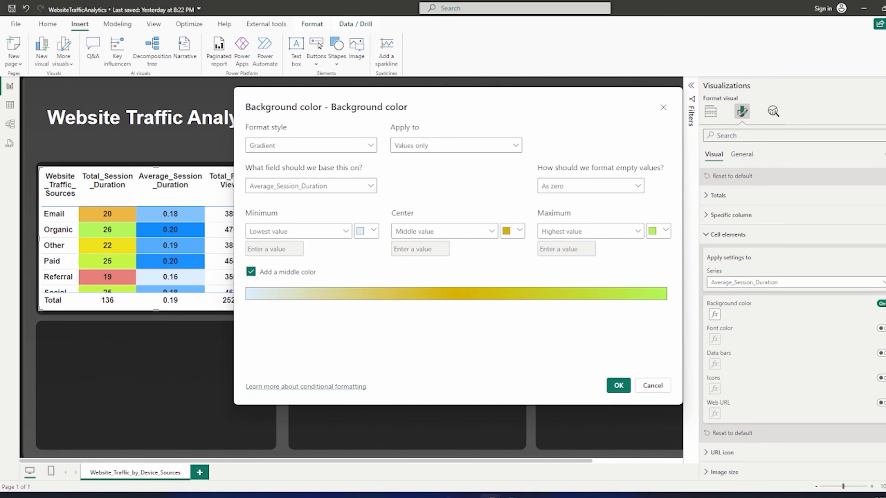
# Set the center color of the Average_Session_Duration gradient to the copied code #F4F80A
pyautogui.click(519, 230)
pyautogui.click(541, 371)
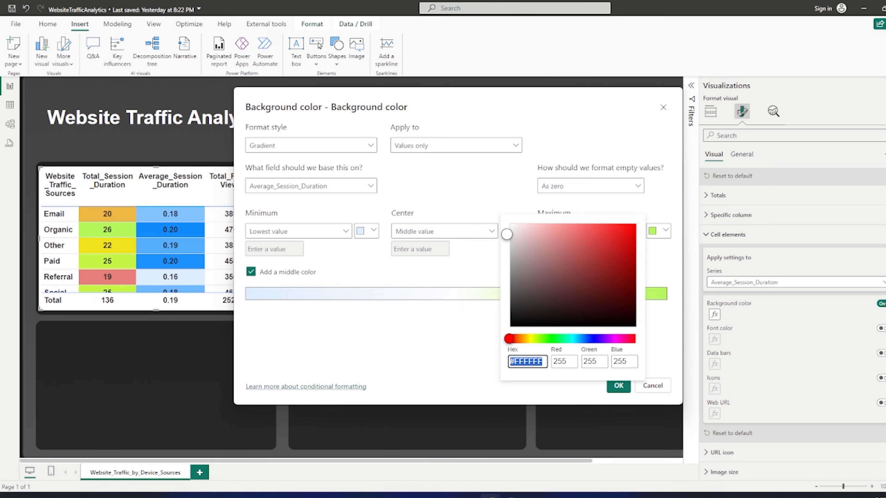
pyautogui.hotkey('ctrl', 'v')
pyautogui.click(425, 341)
# Copy the minimum color code #E88079 from the Word design document and apply it as the Average_Session_Duration gradient's minimum color in Power BI
pyautogui.hotkey('alt', 'Tab')
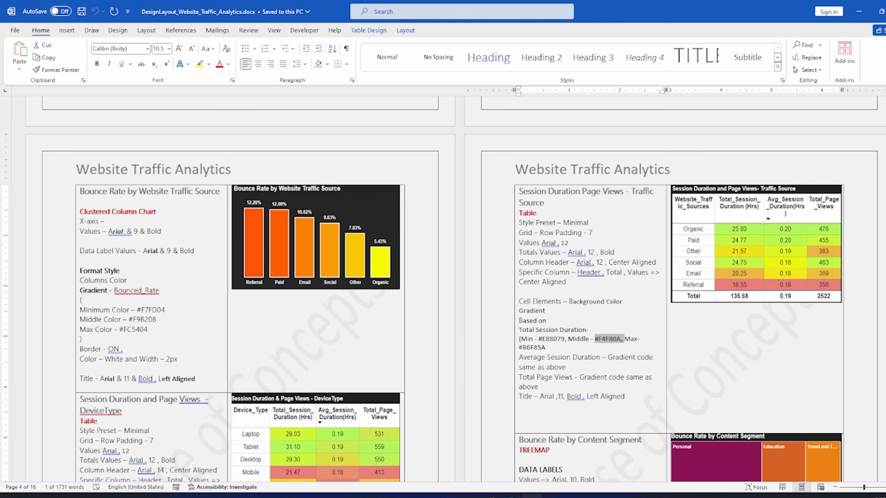
pyautogui.moveTo(564, 339); pyautogui.dragTo(539, 338)
pyautogui.click(546, 348)
pyautogui.hotkey('alt', 'Tab')
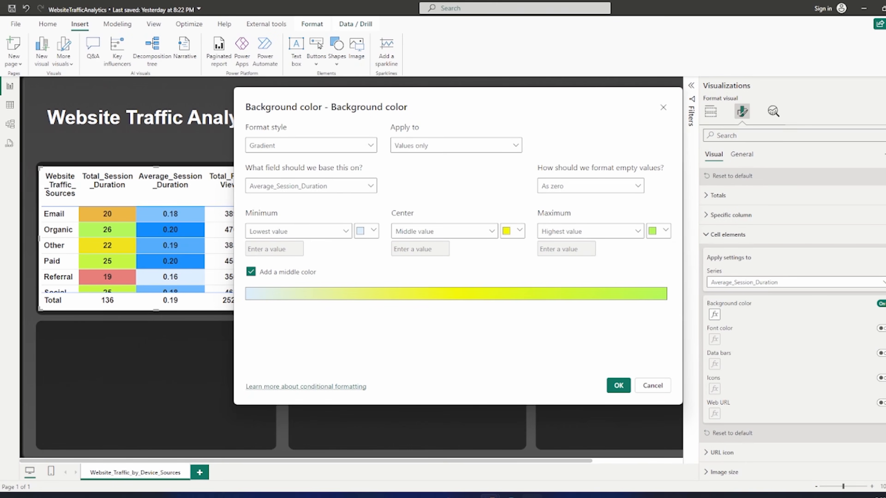
pyautogui.click(367, 231)
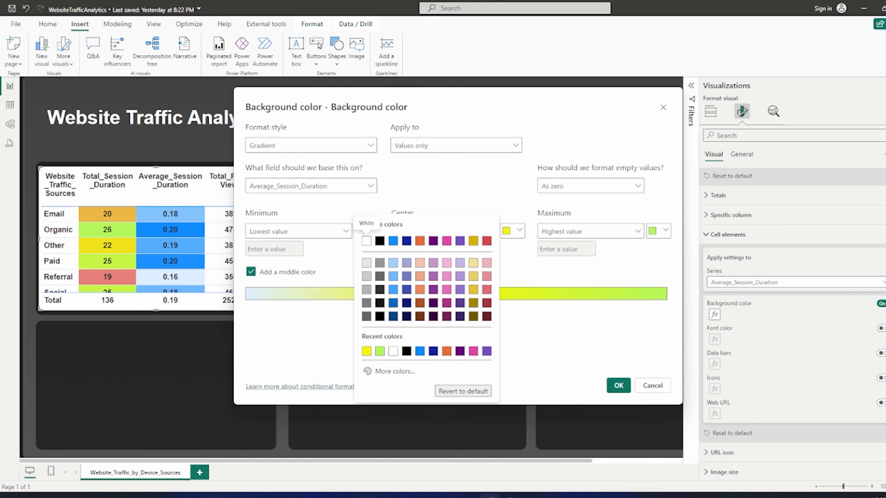
pyautogui.click(395, 372)
pyautogui.hotkey('ctrl', 'v')
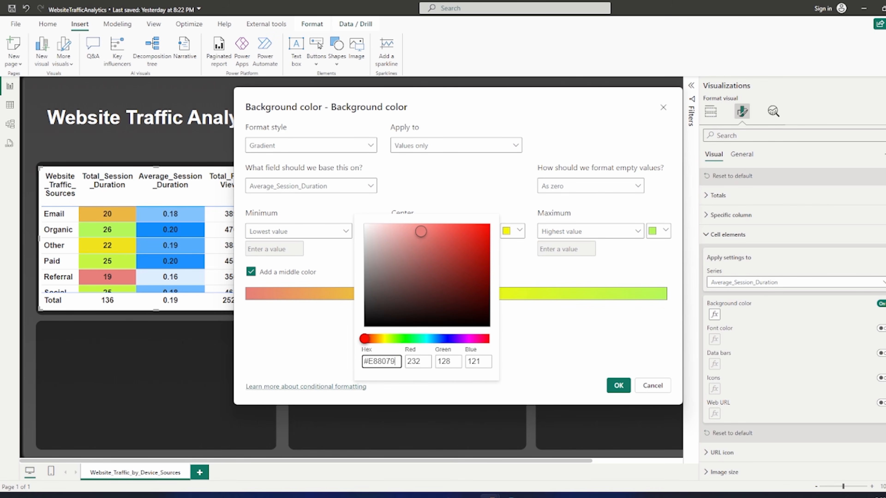
pyautogui.press('Return')
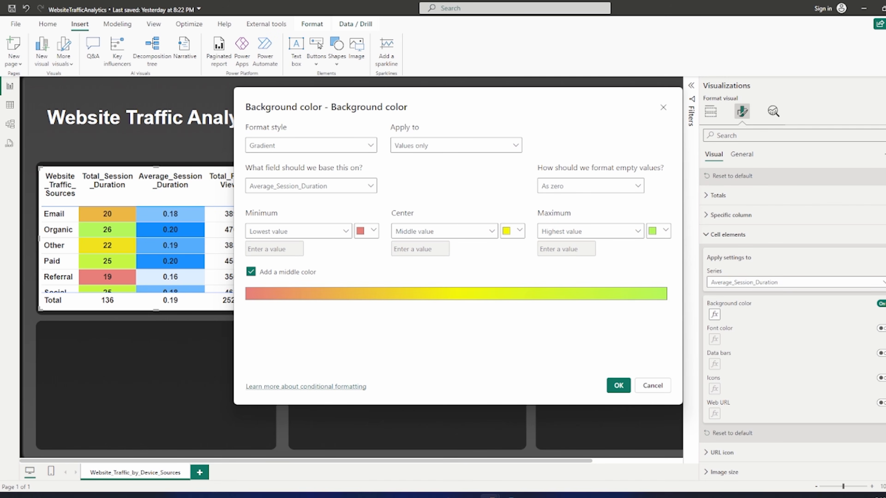
pyautogui.hotkey('ctrl', '3')
pyautogui.moveTo(240, 309); pyautogui.dragTo(260, 309)
pyautogui.moveTo(663, 305); pyautogui.dragTo(671, 319)
pyautogui.moveTo(280, 308); pyautogui.dragTo(627, 304)
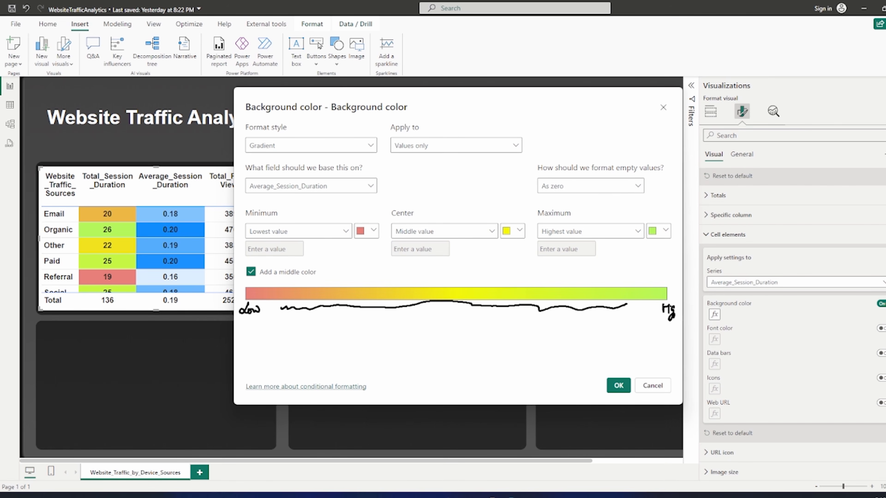
pyautogui.press('Escape')
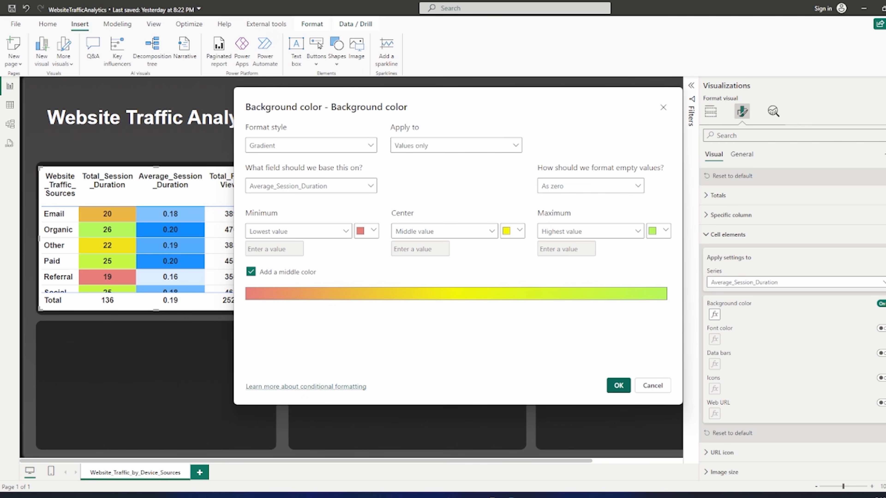
# Apply the Average_Session_Duration gradient, and turn on a background color gradient with a middle color for the Total_Page_Views column
pyautogui.click(618, 386)
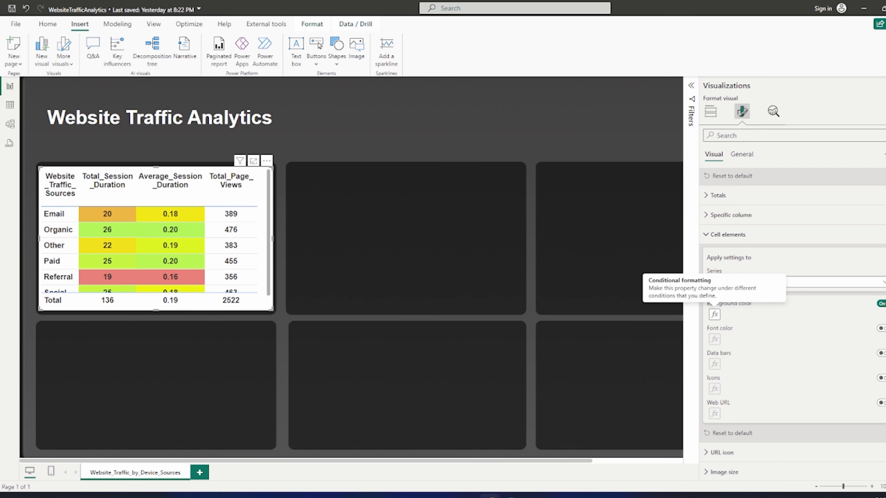
pyautogui.click(802, 282)
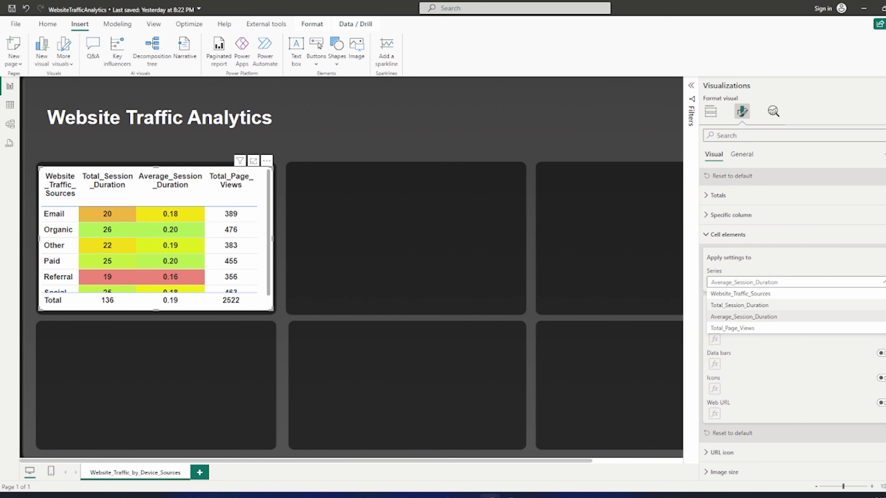
pyautogui.click(803, 329)
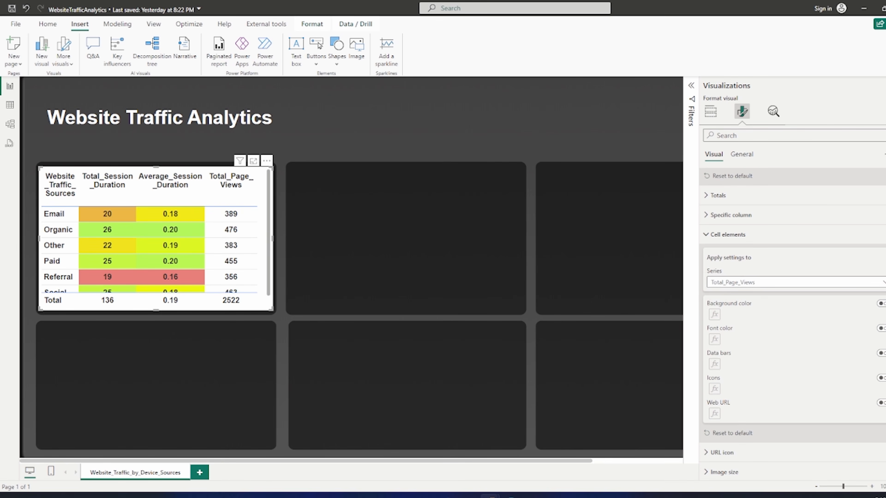
pyautogui.click(881, 303)
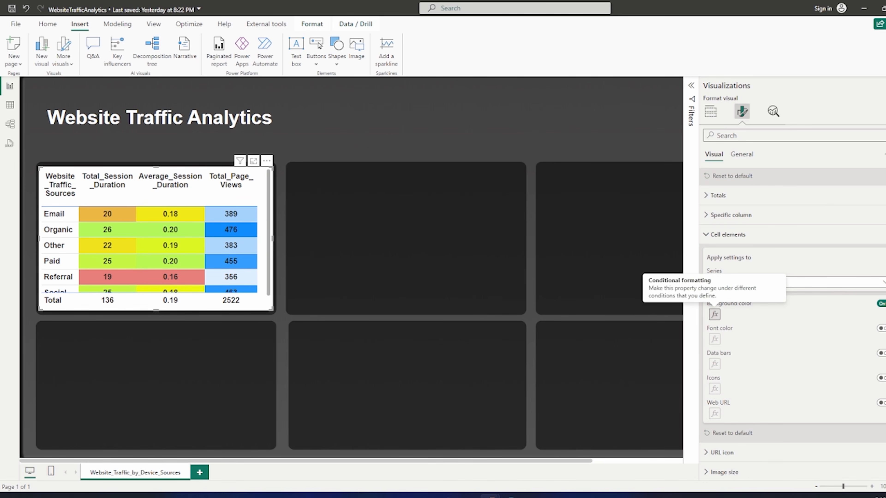
pyautogui.click(714, 314)
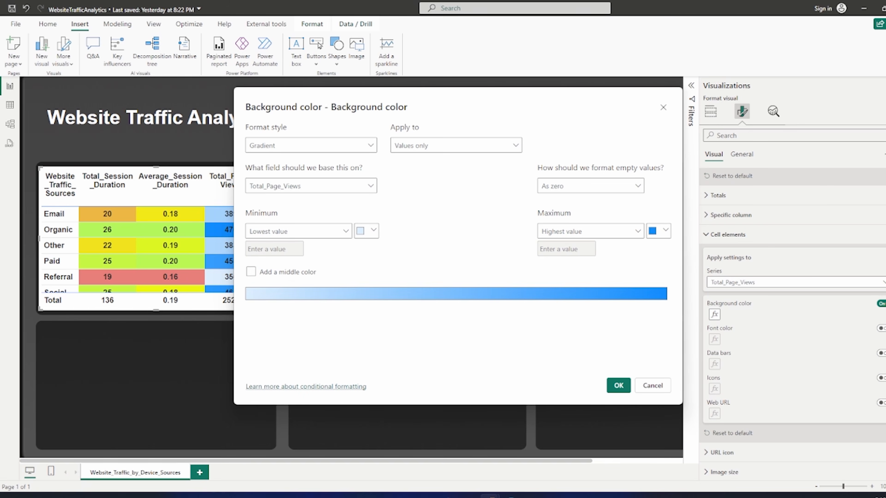
pyautogui.click(251, 272)
# Set the minimum color of the Total_Page_Views gradient to the copied code #E88079
pyautogui.click(366, 231)
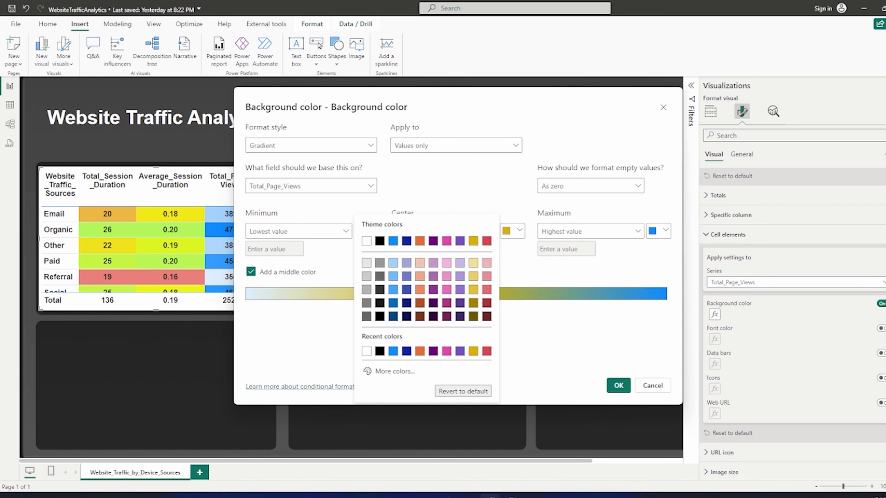
pyautogui.click(389, 371)
pyautogui.hotkey('ctrl', 'v')
pyautogui.press('Return')
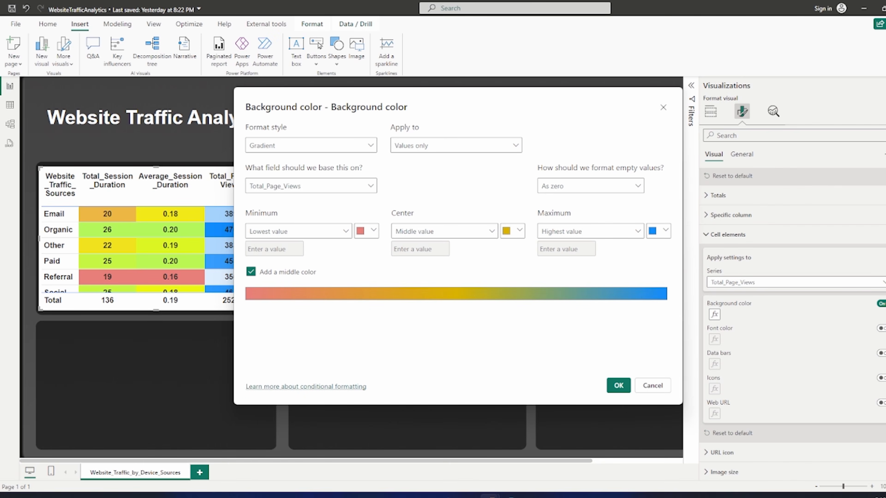
# Copy the middle color code #F4F80A from the Word design document and set it as the Total_Page_Views gradient's center color in Power BI
pyautogui.hotkey('alt', 'Tab')
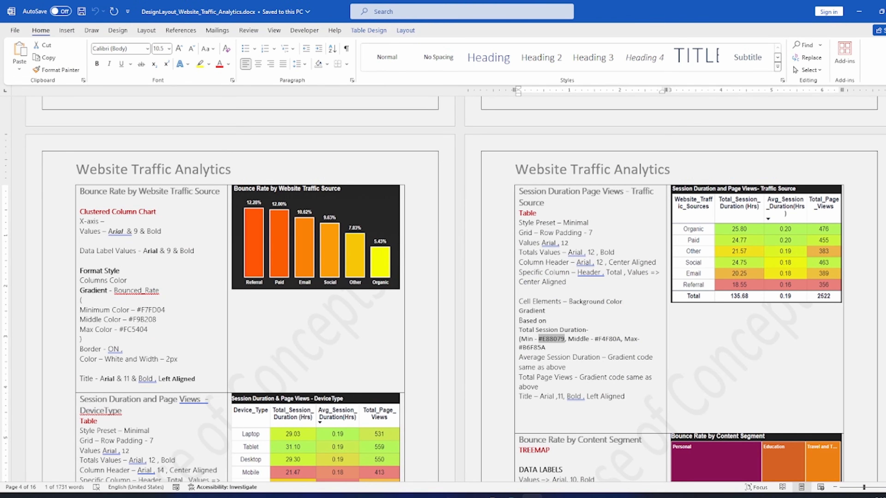
pyautogui.doubleClick(608, 339)
pyautogui.hotkey('ctrl', 'c')
pyautogui.hotkey('alt', 'Tab')
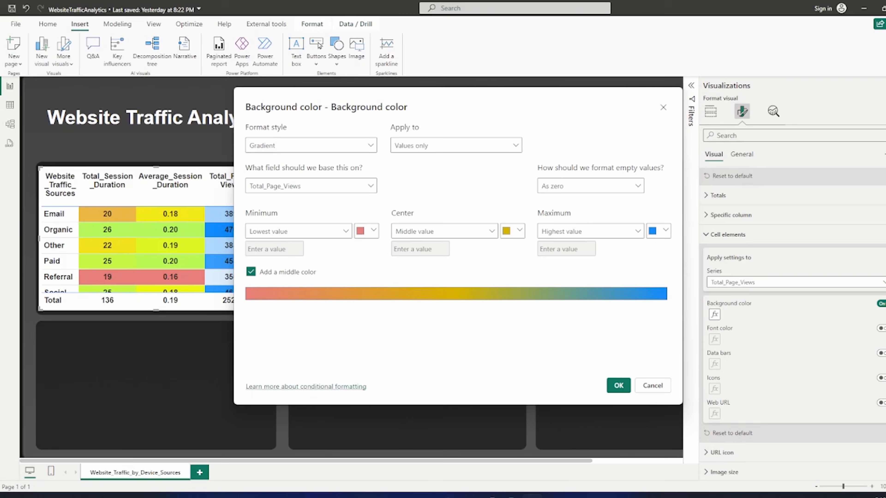
pyautogui.click(508, 231)
pyautogui.click(540, 371)
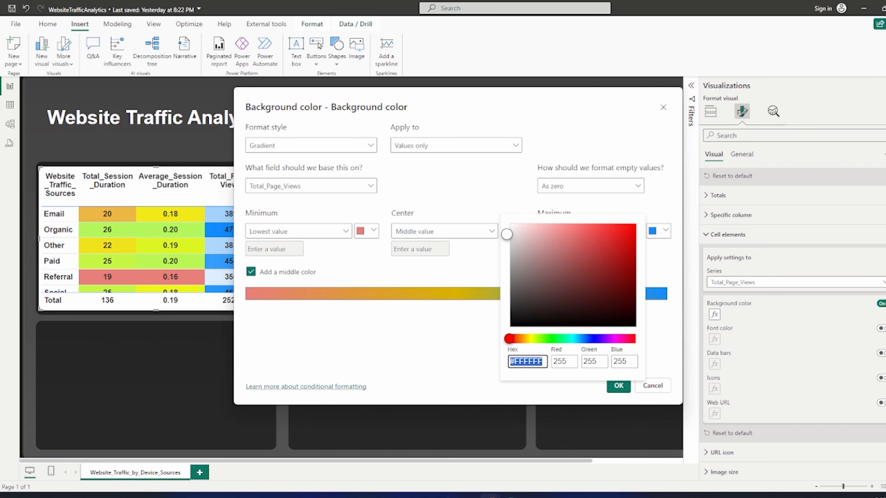
pyautogui.hotkey('ctrl', 'v')
pyautogui.click(457, 344)
# Copy the code #B6F85A from the Word document, set it as the Total_Page_Views gradient's maximum color in Power BI, and apply the gradient
pyautogui.hotkey('alt', 'Tab')
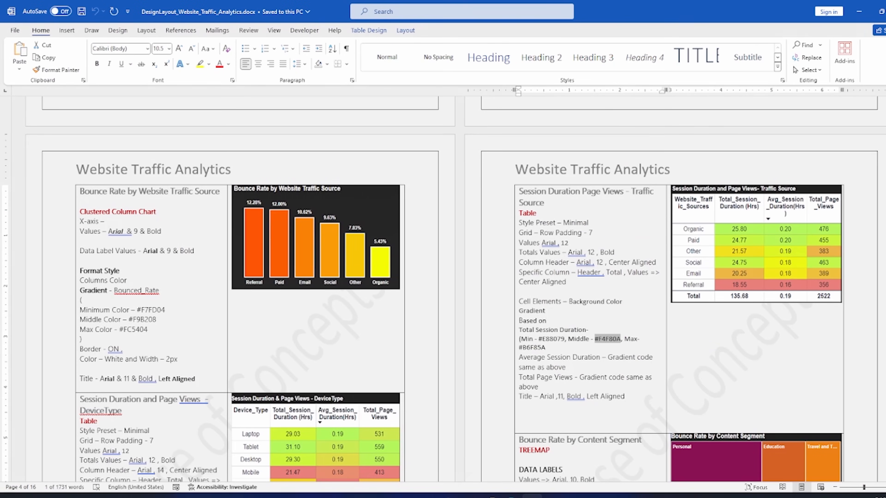
pyautogui.doubleClick(532, 348)
pyautogui.hotkey('ctrl', 'c')
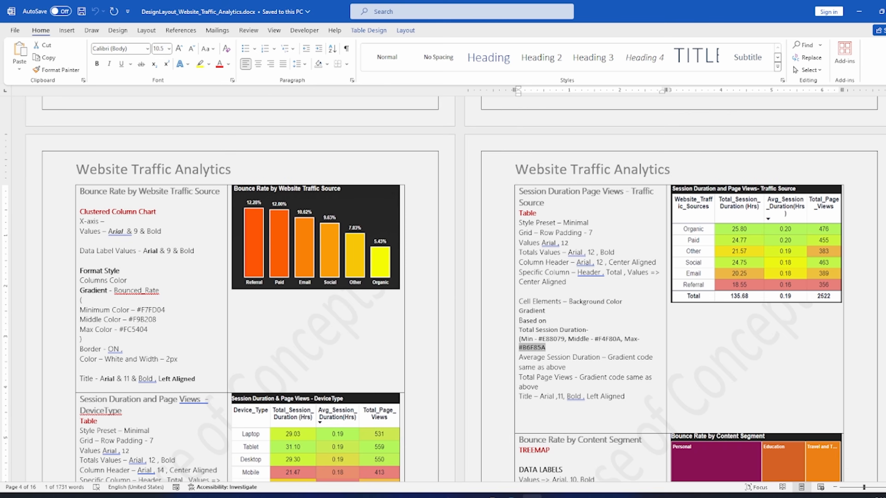
pyautogui.hotkey('alt', 'Tab')
pyautogui.click(661, 231)
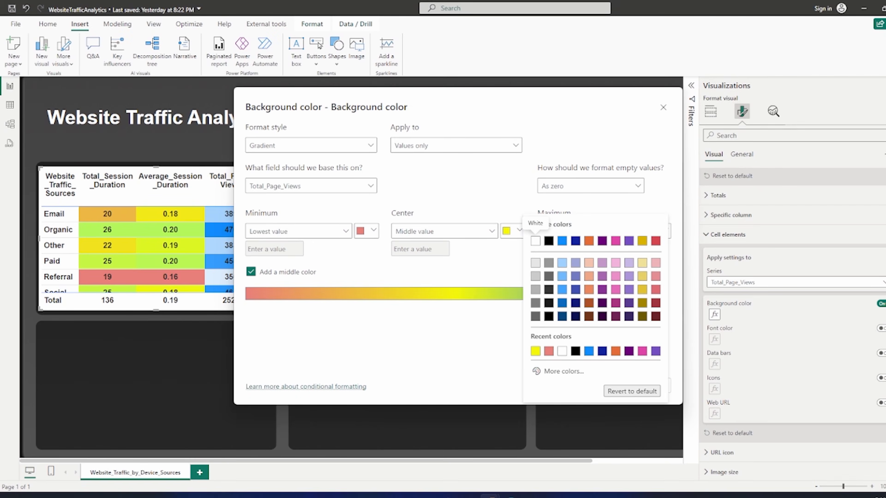
pyautogui.click(564, 371)
pyautogui.doubleClick(550, 363)
pyautogui.hotkey('ctrl', 'v')
pyautogui.click(467, 344)
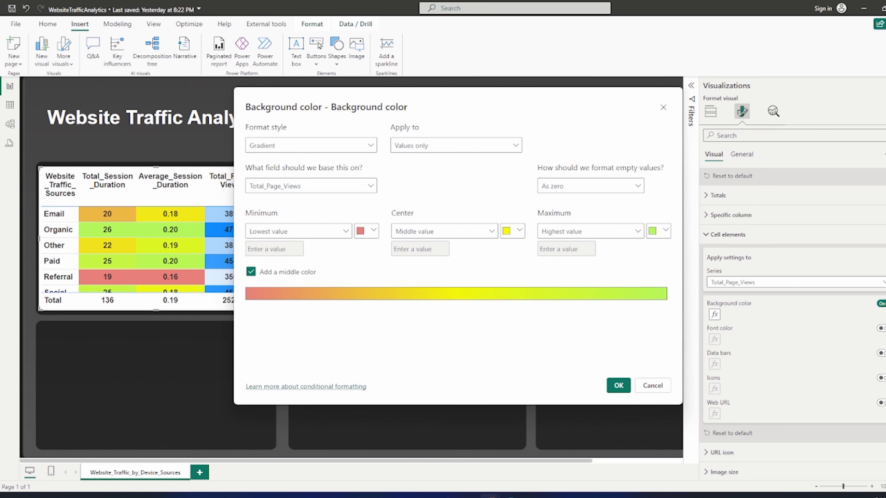
pyautogui.click(619, 385)
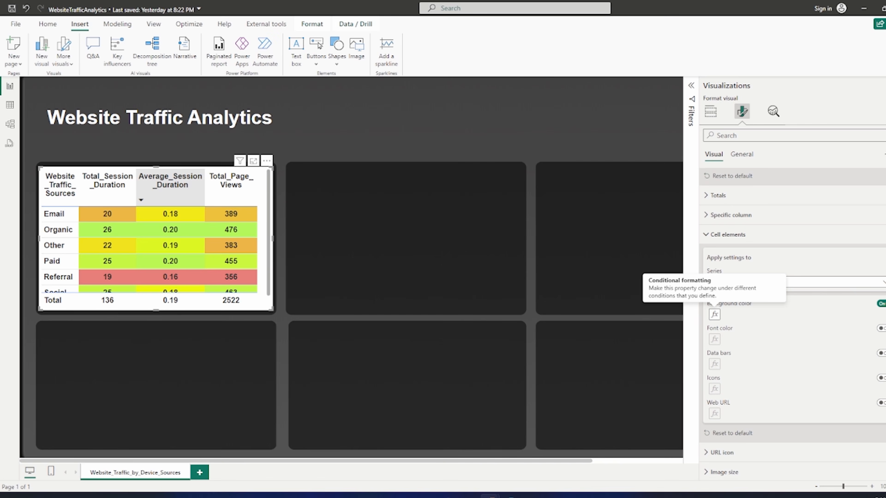
# Turn on the table visual's title and enter the text "Session Duration & Page Views - Traffic Sources"
pyautogui.click(532, 497)
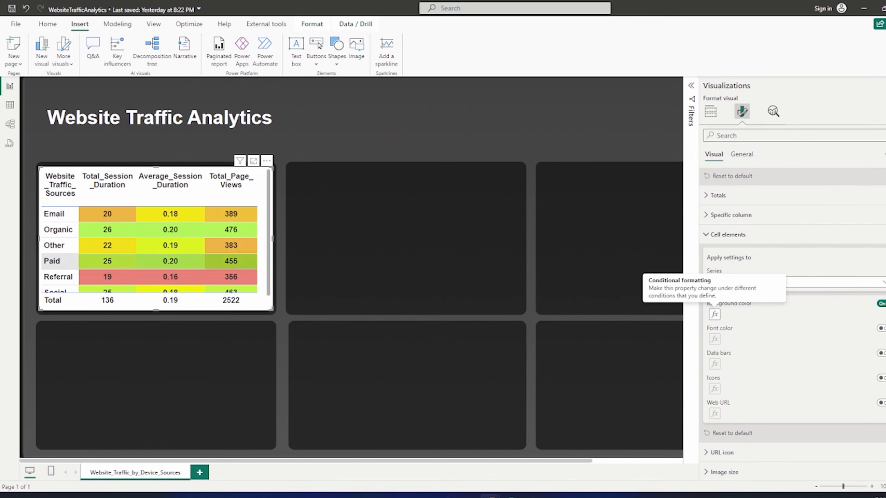
pyautogui.click(742, 154)
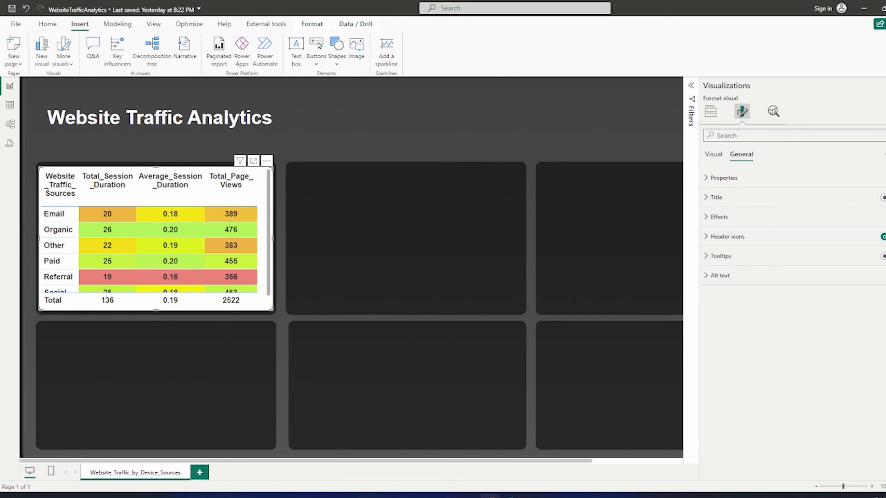
pyautogui.click(717, 197)
pyautogui.click(884, 197)
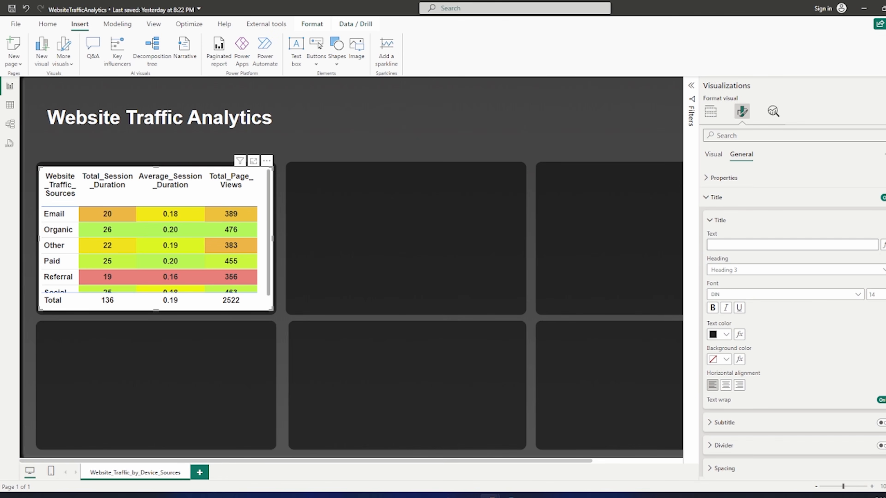
pyautogui.click(767, 245)
pyautogui.write('Session Duration')
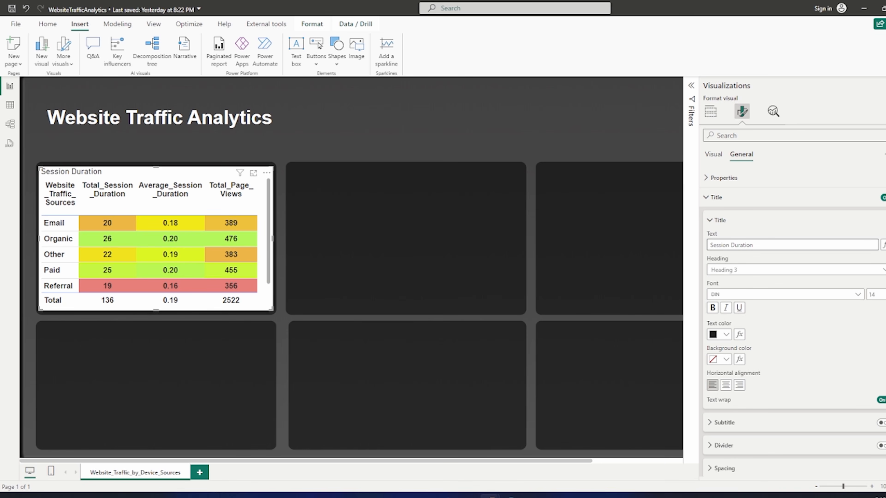
pyautogui.write(' & Page Views - SWe')
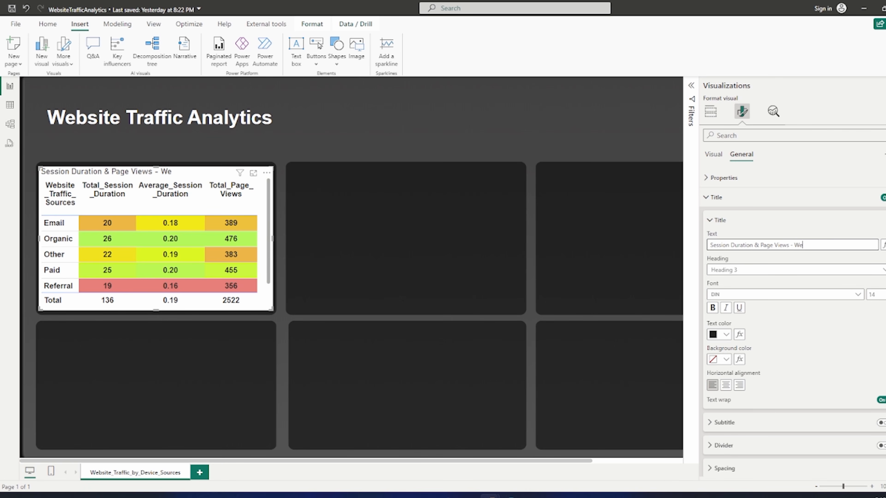
pyautogui.hotkey('alt', 'Tab')
pyautogui.hotkey('alt', 'Tab')
pyautogui.write('Traffic Sources')
# Format the table's title as bold Arial 11 per the Word design document and turn off its text wrap
pyautogui.click(740, 295)
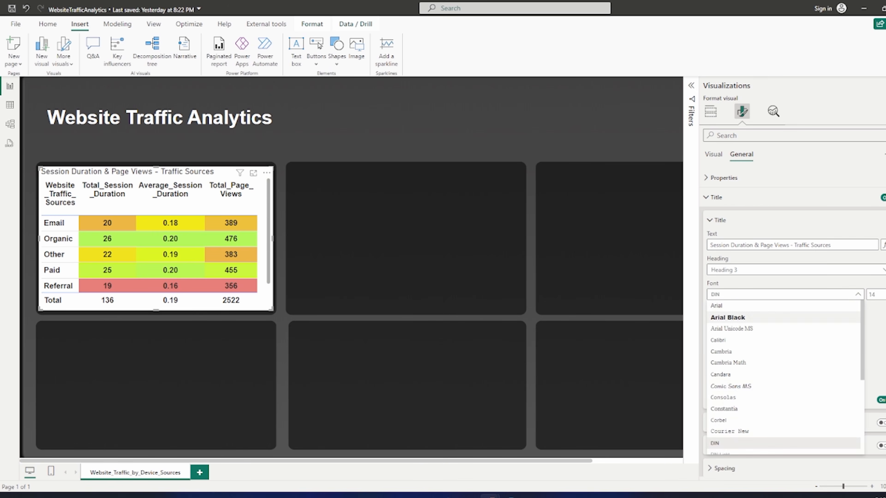
pyautogui.click(726, 306)
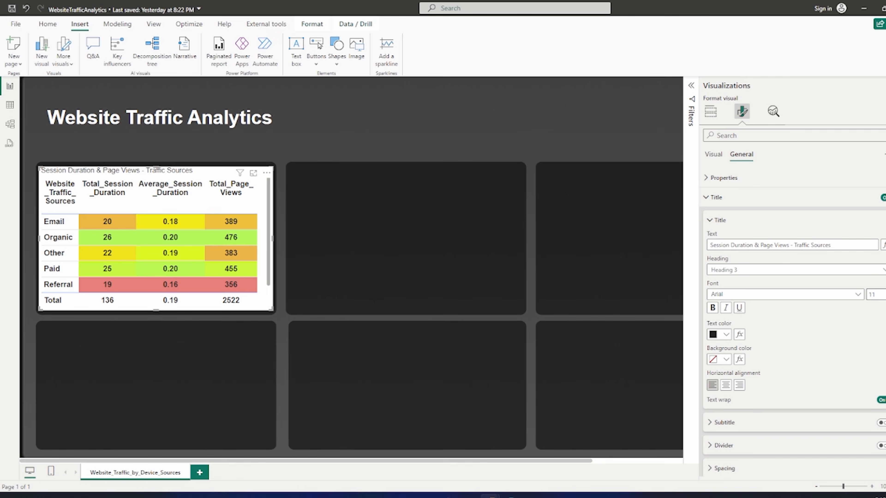
pyautogui.hotkey('alt', 'Tab')
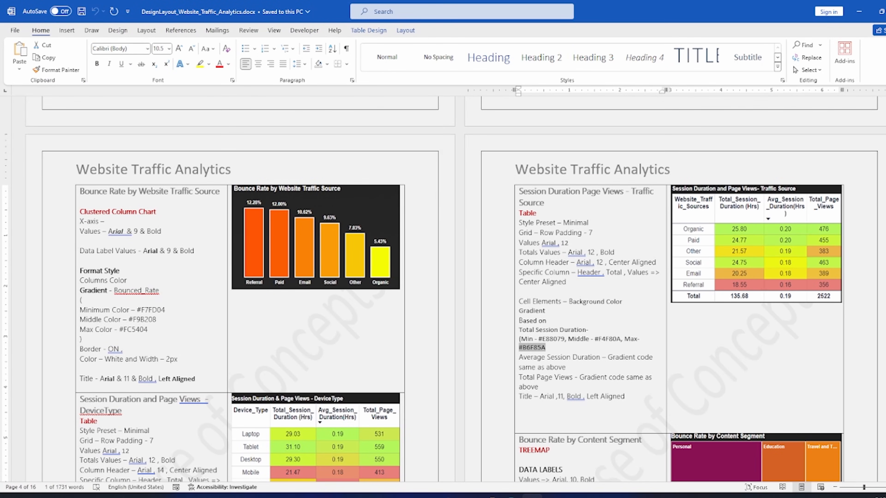
pyautogui.hotkey('alt', 'Tab')
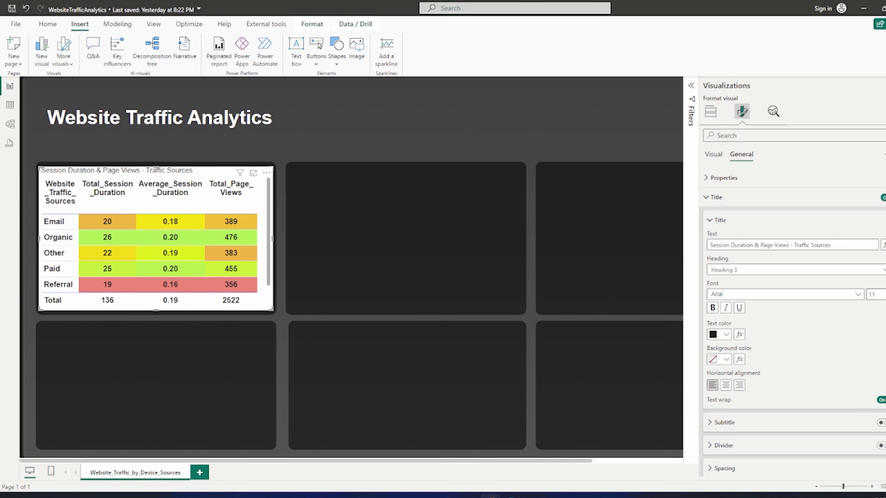
pyautogui.click(713, 308)
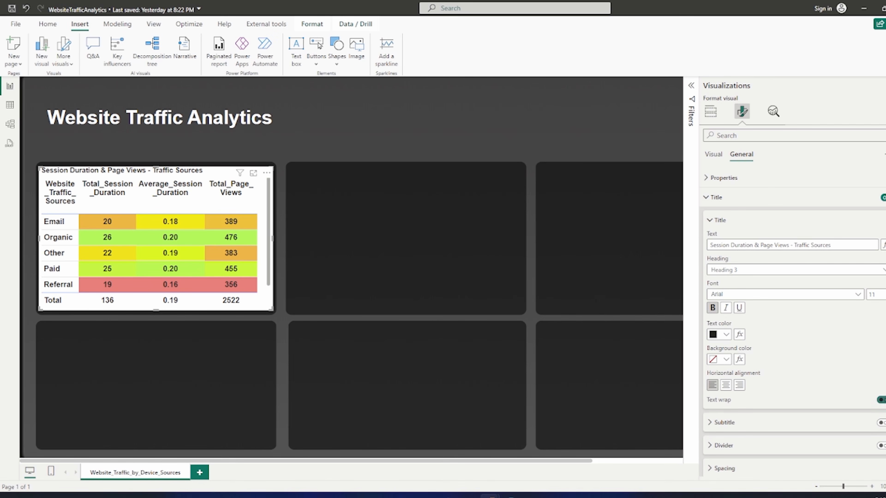
pyautogui.click(881, 400)
pyautogui.hotkey('alt', 'Tab')
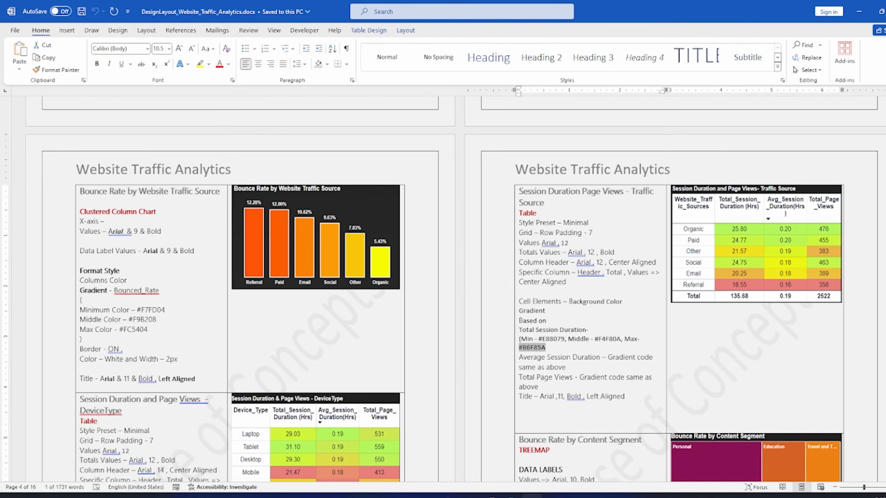
pyautogui.hotkey('alt', 'Tab')
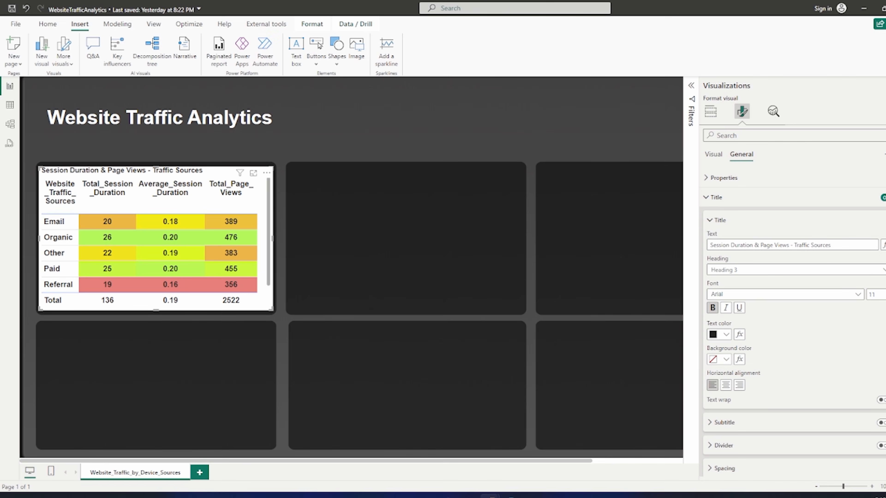
# Give the Traffic Sources table's title a black background and white text, and deselect the table
pyautogui.click(726, 359)
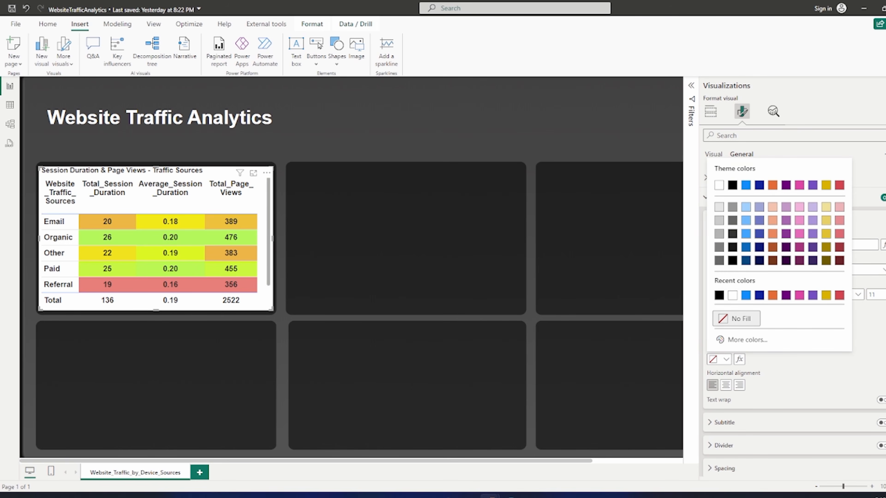
pyautogui.click(733, 185)
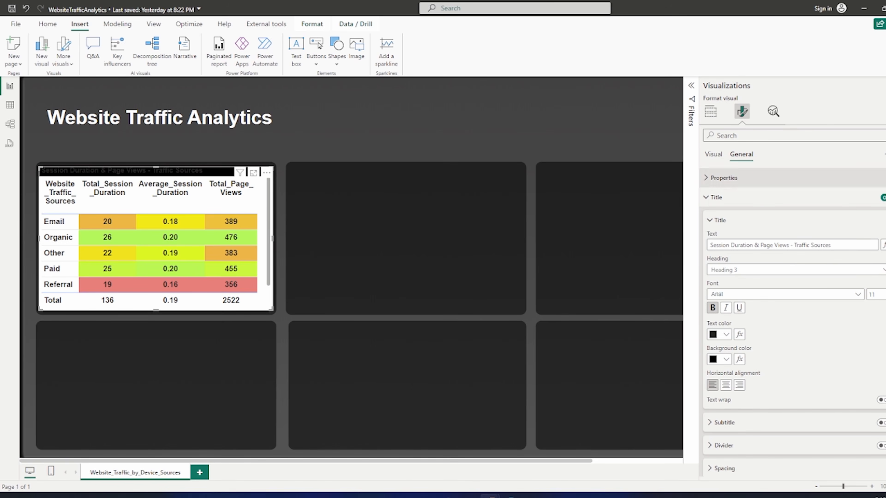
pyautogui.click(726, 335)
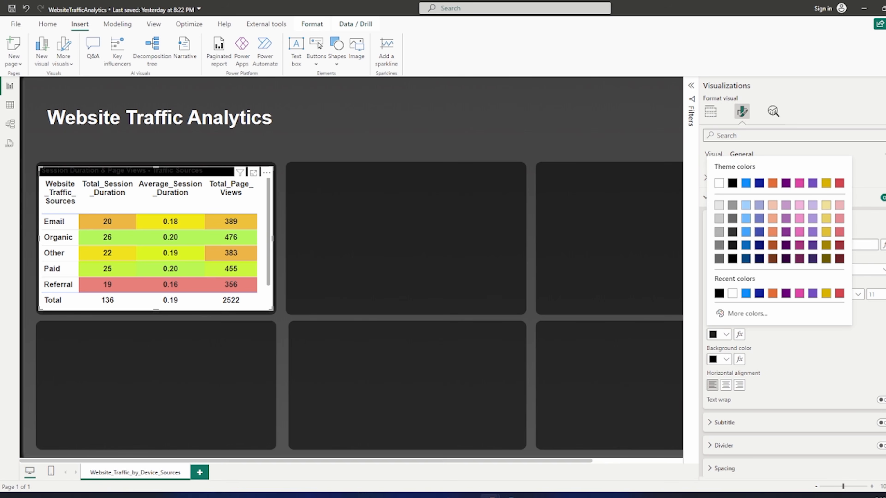
pyautogui.click(719, 183)
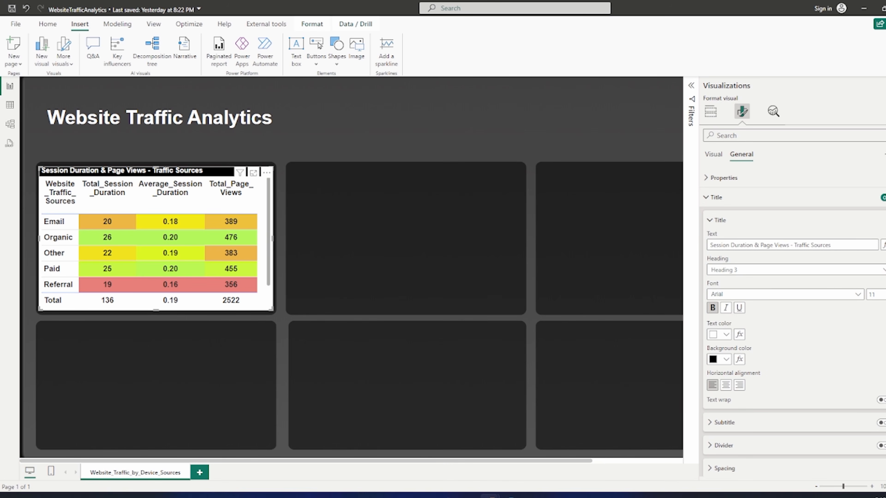
pyautogui.press('Escape')
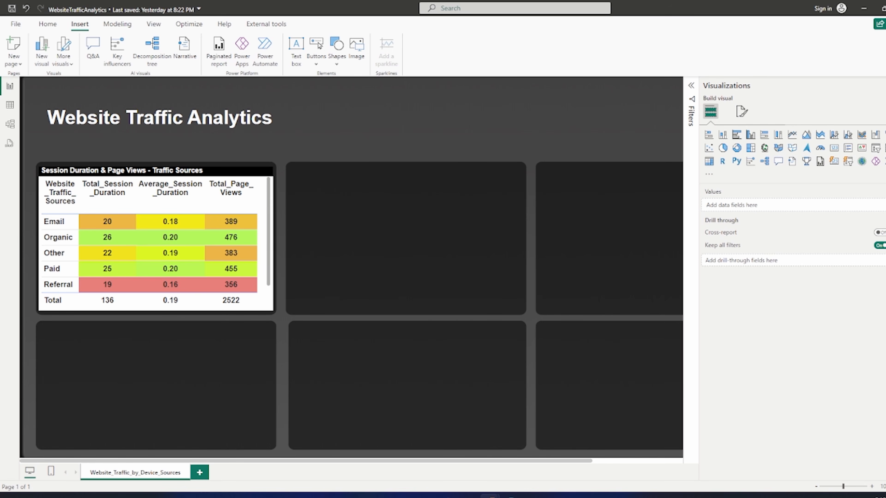
# Consult the device type table's layout in the Word document, and duplicate the Traffic Sources table in Power BI into the upper-right placeholder
pyautogui.click(532, 497)
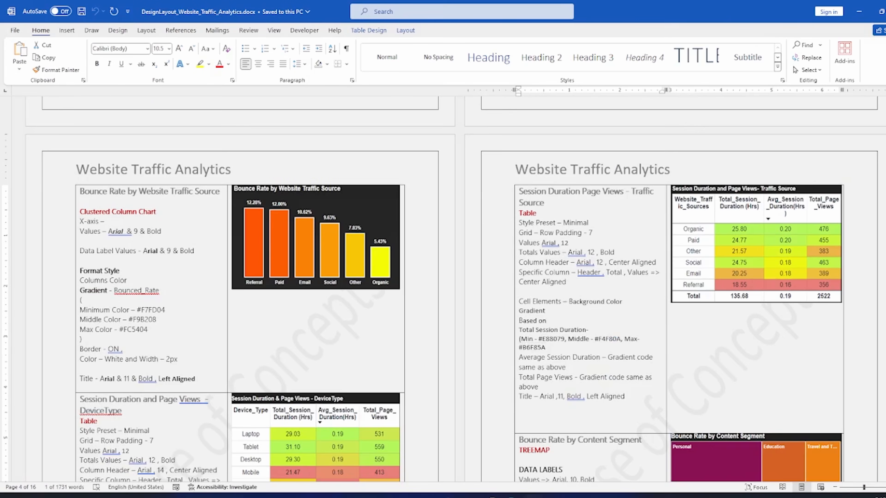
pyautogui.scroll(-3, 461, 290)
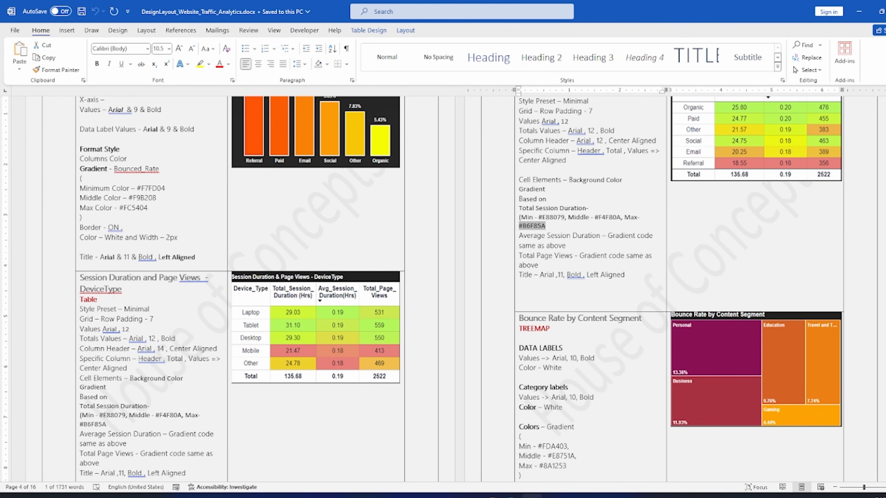
pyautogui.scroll(1, 460, 290)
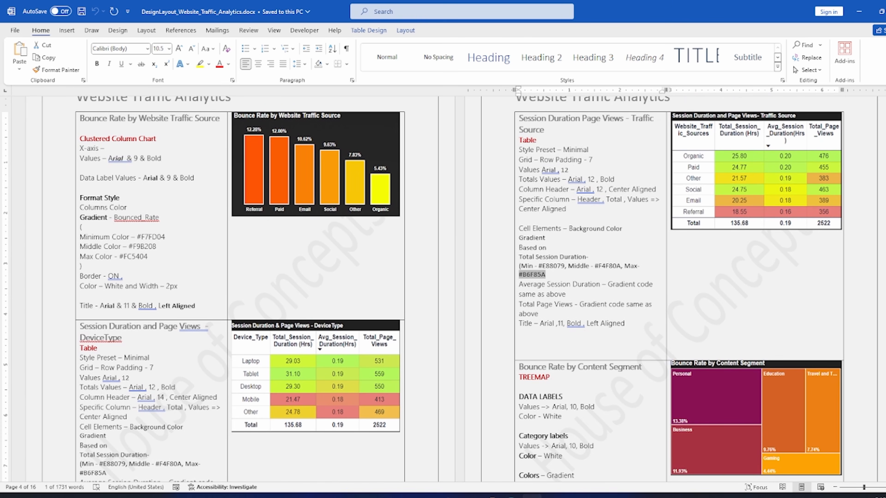
pyautogui.click(490, 497)
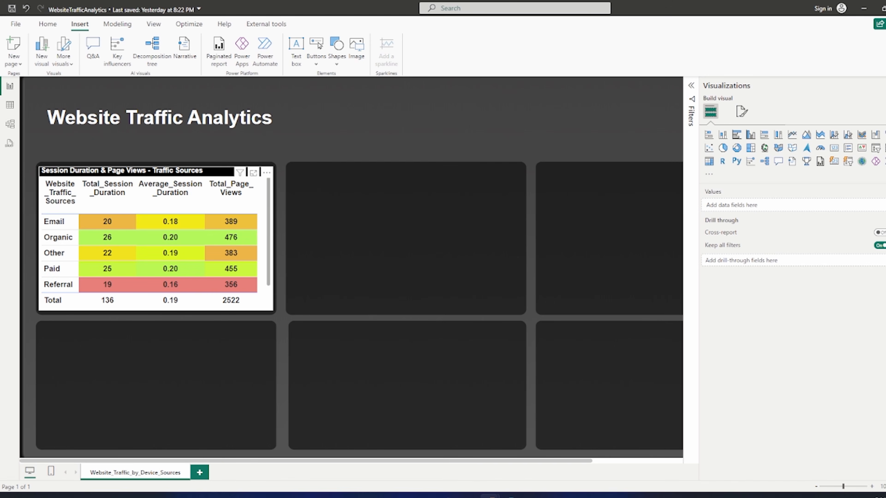
pyautogui.click(156, 238)
pyautogui.hotkey('ctrl', 'c')
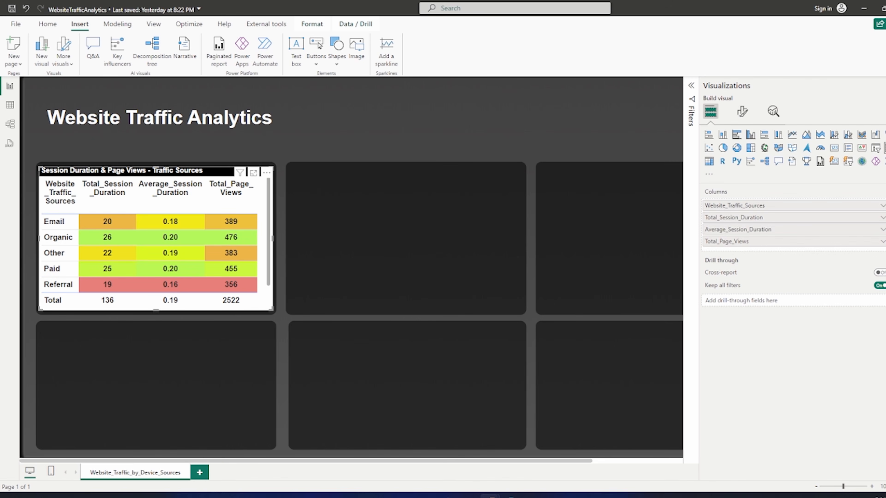
pyautogui.hotkey('ctrl', 'v')
pyautogui.moveTo(156, 244); pyautogui.dragTo(653, 240)
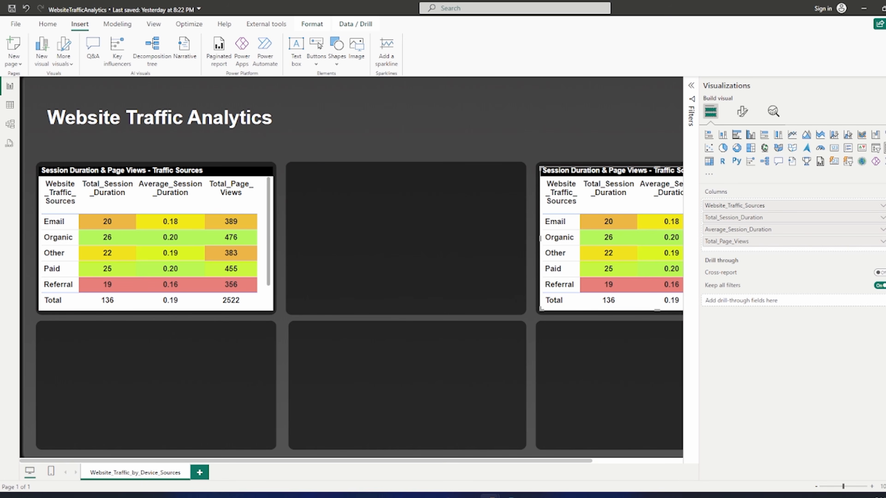
# Replace Website_Traffic_Sources with Device_Type from the device_lookup table as the copied table's first column
pyautogui.click(885, 86)
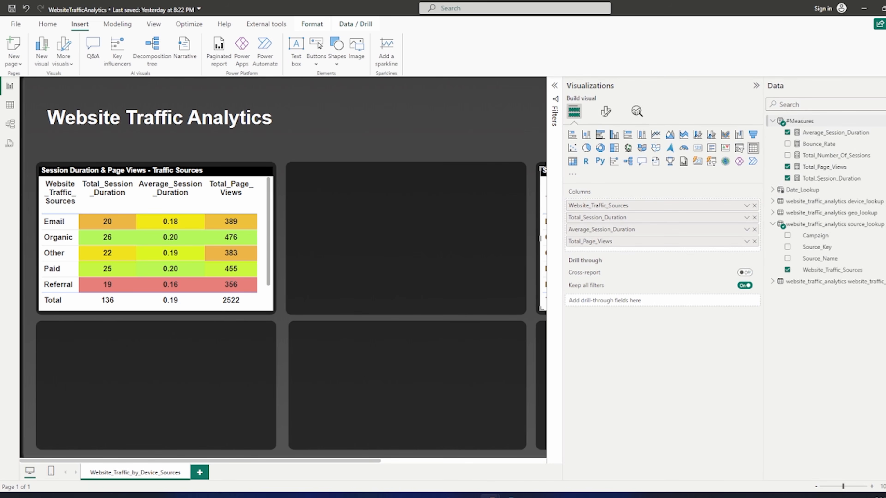
pyautogui.click(773, 120)
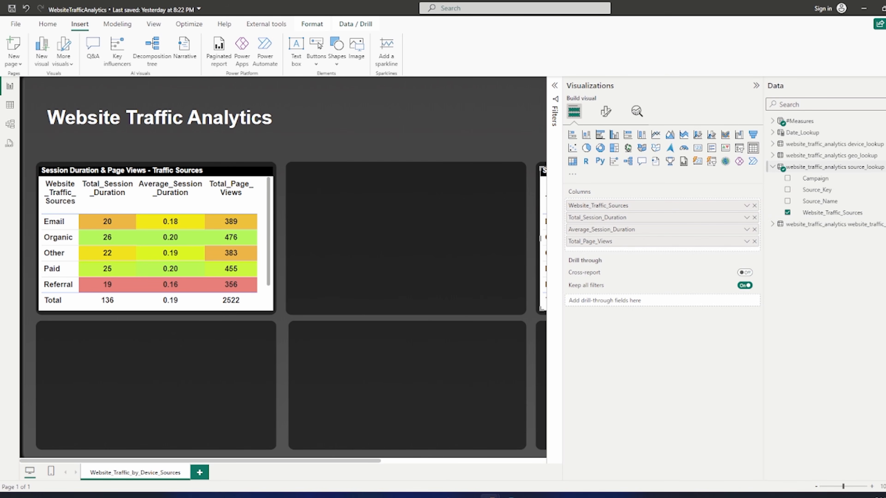
pyautogui.click(773, 167)
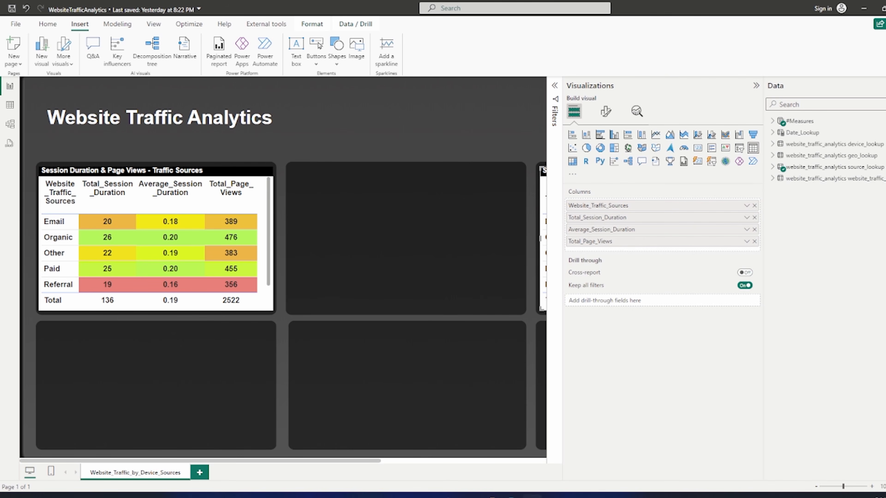
pyautogui.click(532, 496)
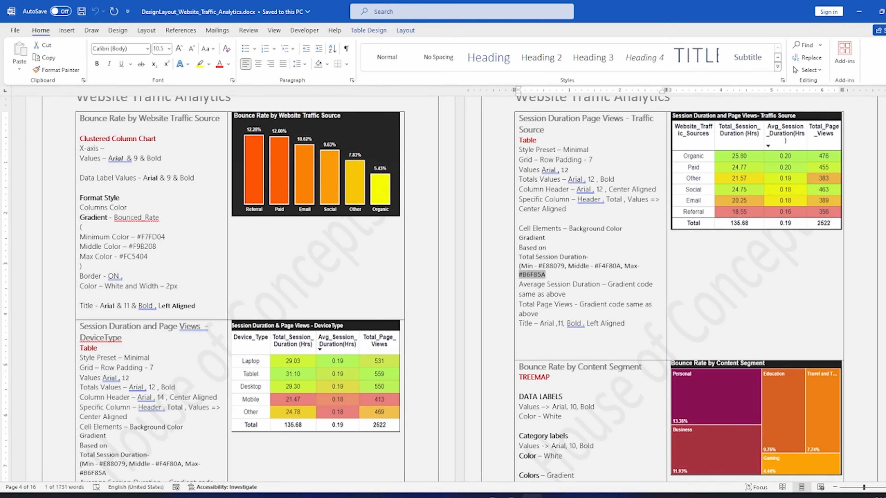
pyautogui.click(859, 11)
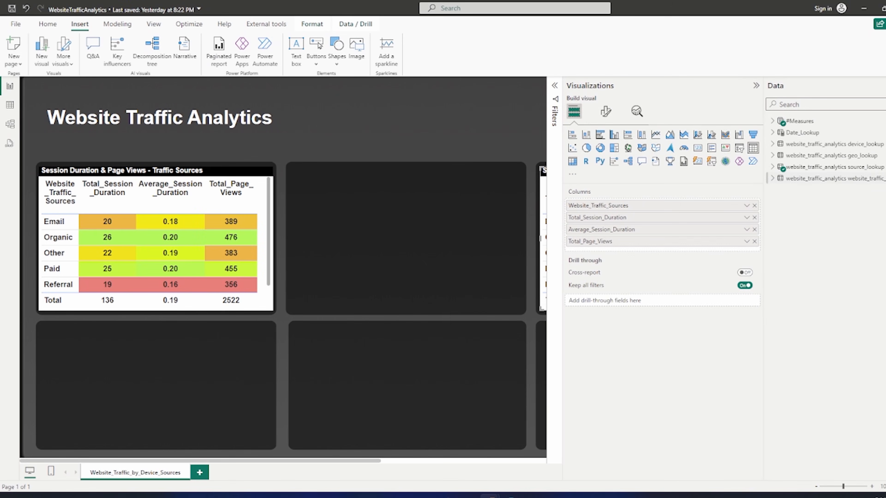
pyautogui.click(773, 144)
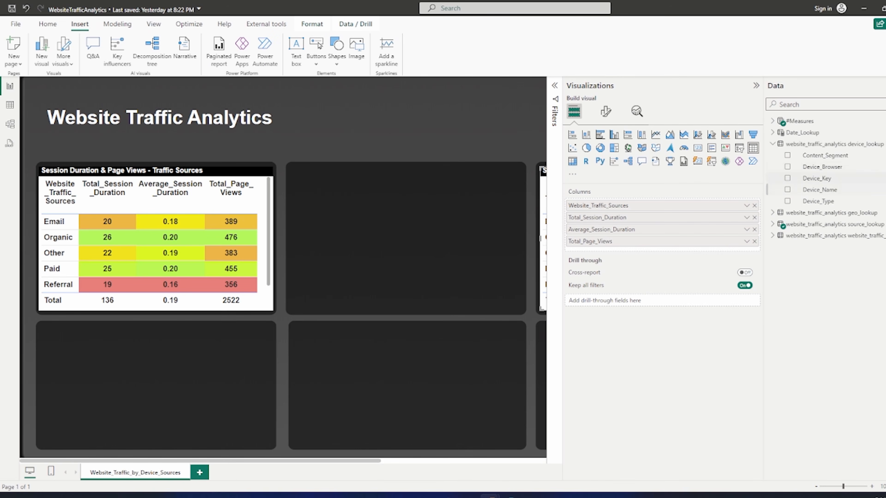
pyautogui.moveTo(818, 201); pyautogui.dragTo(668, 203)
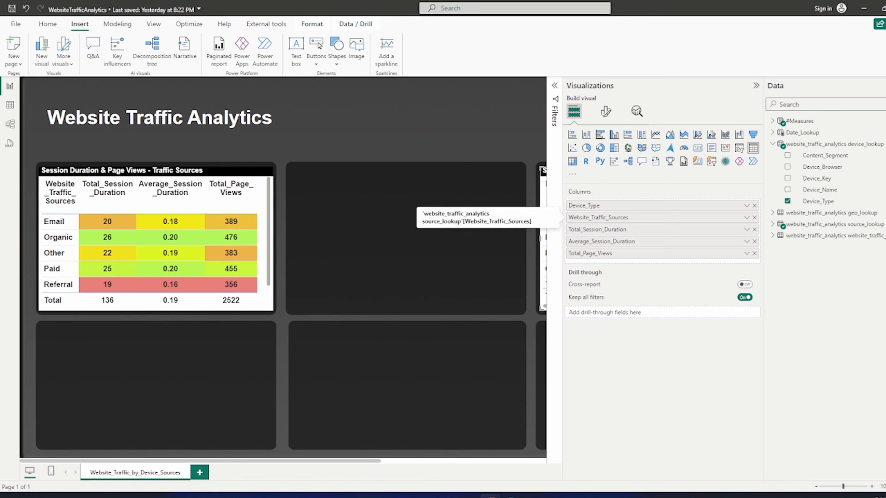
pyautogui.click(755, 217)
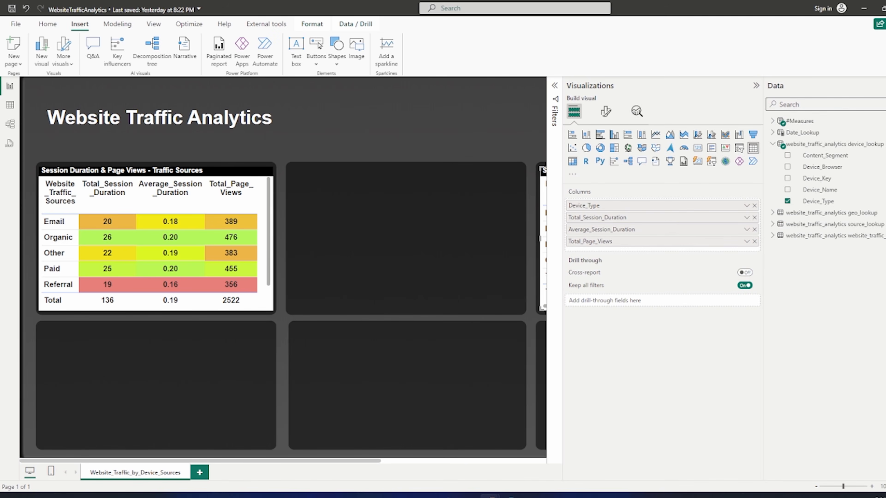
pyautogui.click(756, 85)
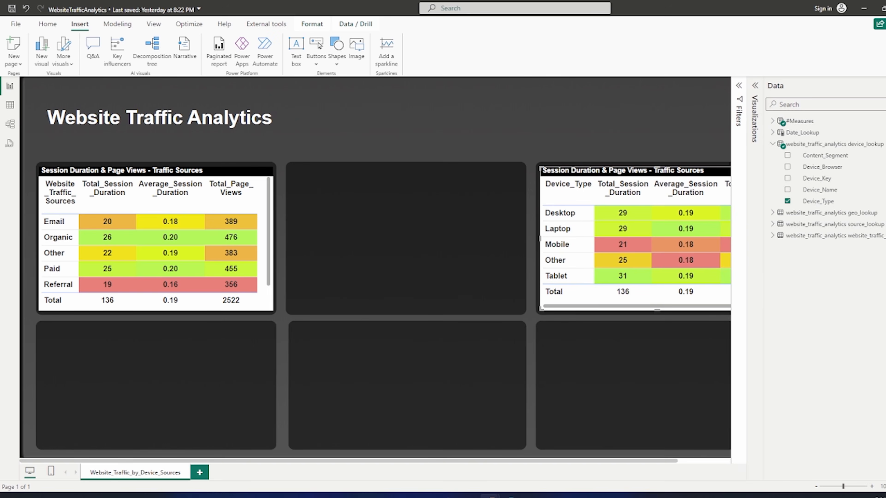
pyautogui.click(885, 85)
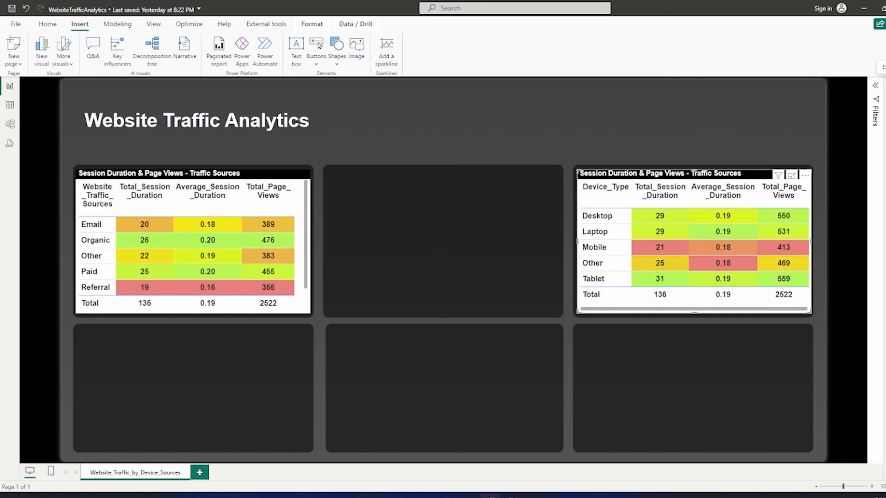
# Change the copied table's title to "Session Duration & Page Views - Device Types"
pyautogui.click(885, 86)
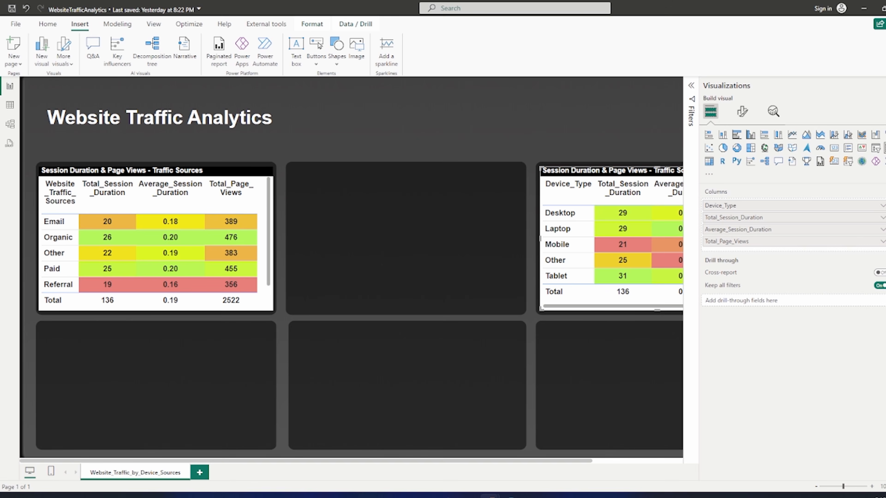
pyautogui.click(742, 111)
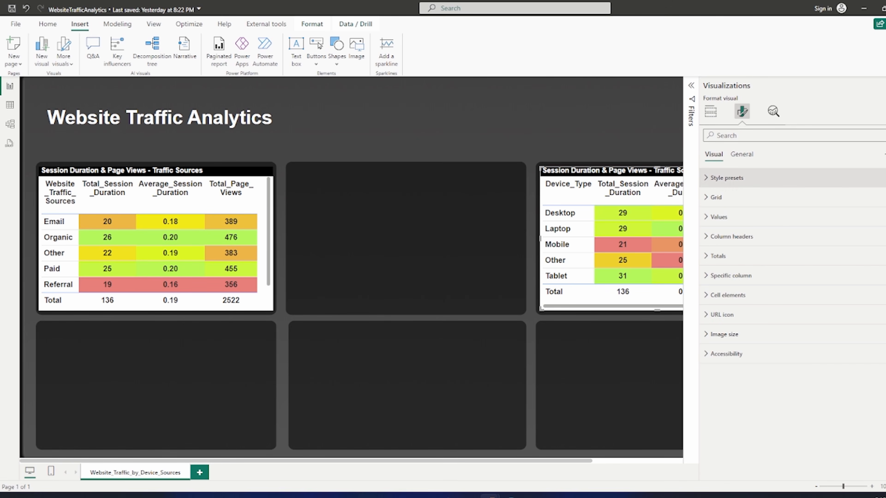
pyautogui.click(742, 154)
pyautogui.click(716, 197)
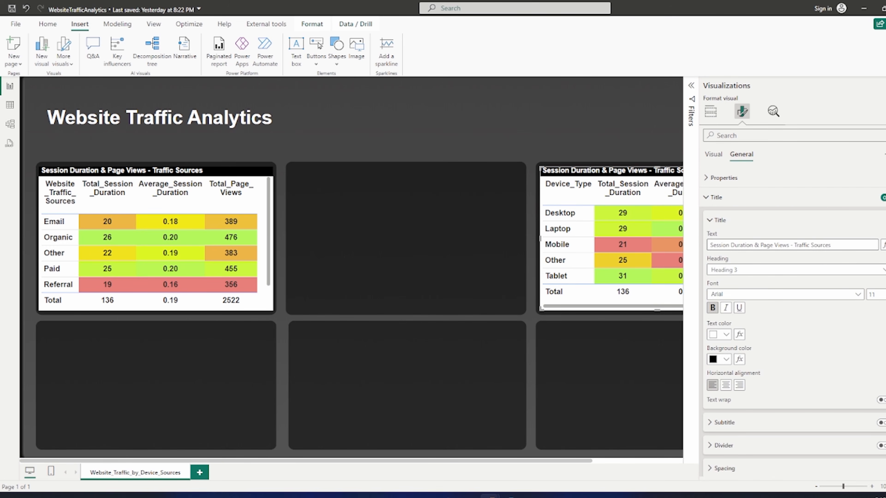
pyautogui.moveTo(795, 245); pyautogui.dragTo(828, 245)
pyautogui.write('Device Types')
pyautogui.click(572, 129)
pyautogui.click(885, 86)
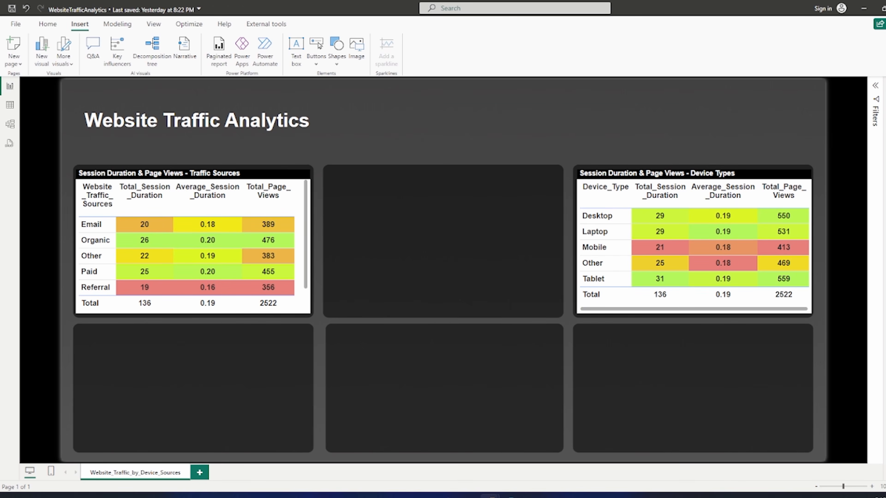
# Compare the two session duration tables in Power BI with their layouts in the Word design document
pyautogui.hotkey('alt', 'Tab')
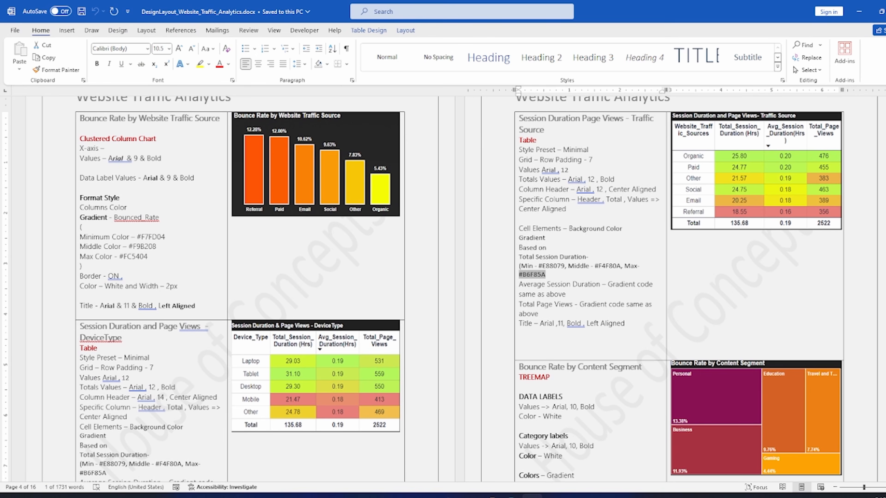
pyautogui.hotkey('alt', 'Tab')
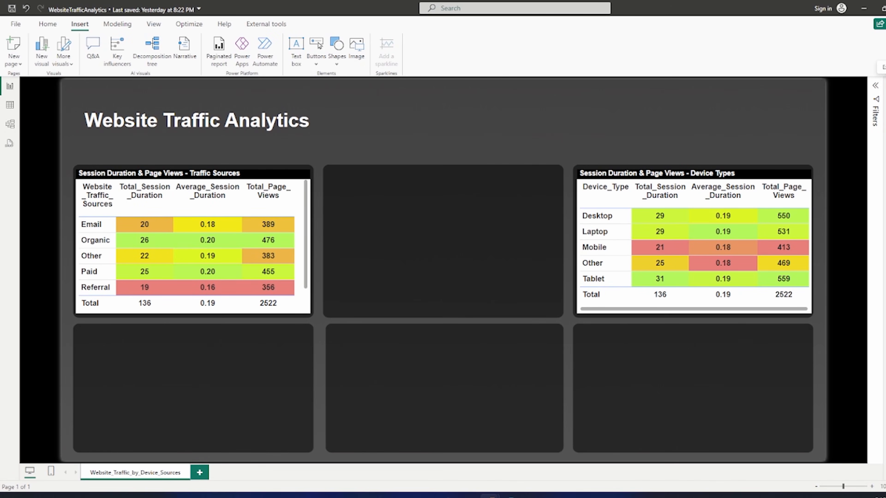
pyautogui.hotkey('alt', 'Tab')
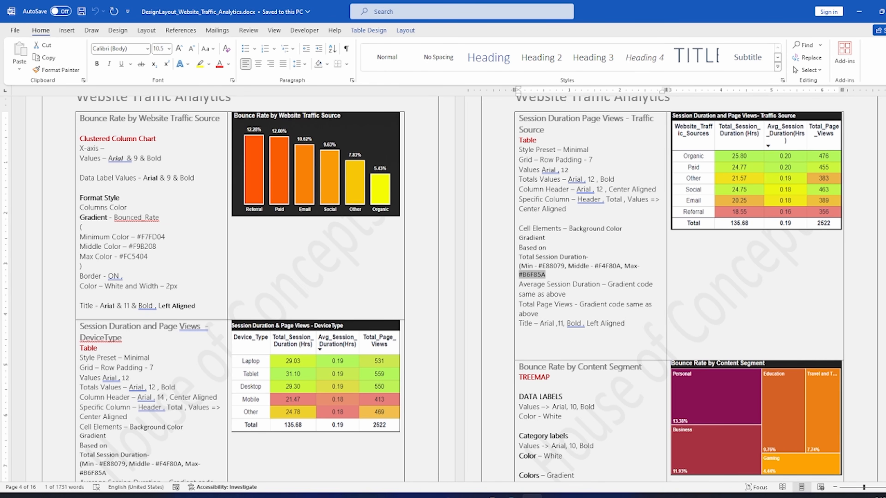
pyautogui.hotkey('alt', 'Tab')
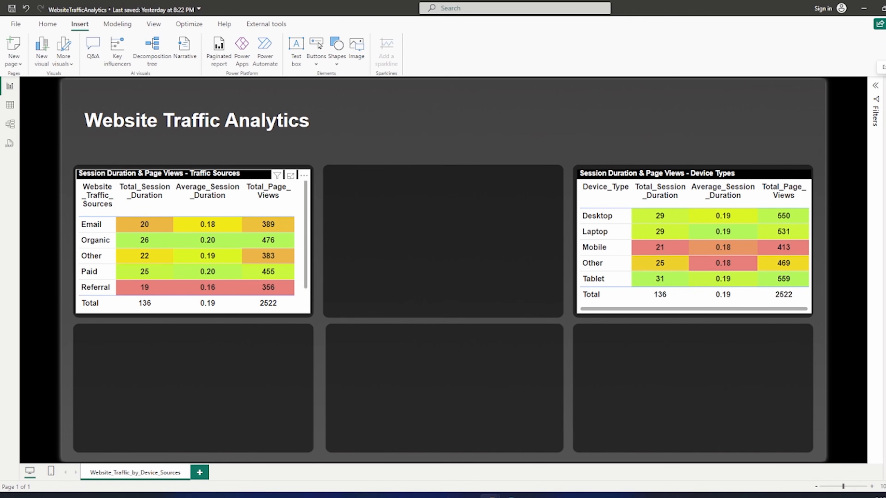
# Set the Traffic Sources table's Total_Session_Duration column to 2 decimal places
pyautogui.click(208, 173)
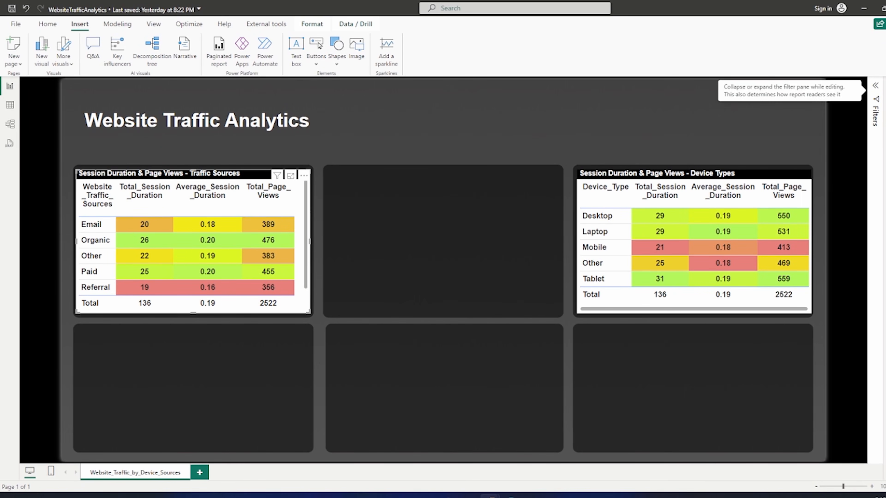
pyautogui.click(885, 85)
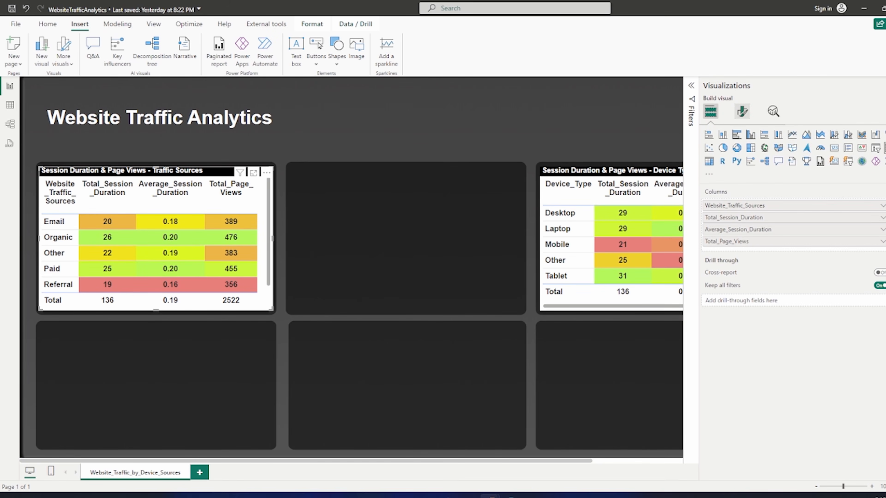
pyautogui.click(742, 112)
pyautogui.click(732, 275)
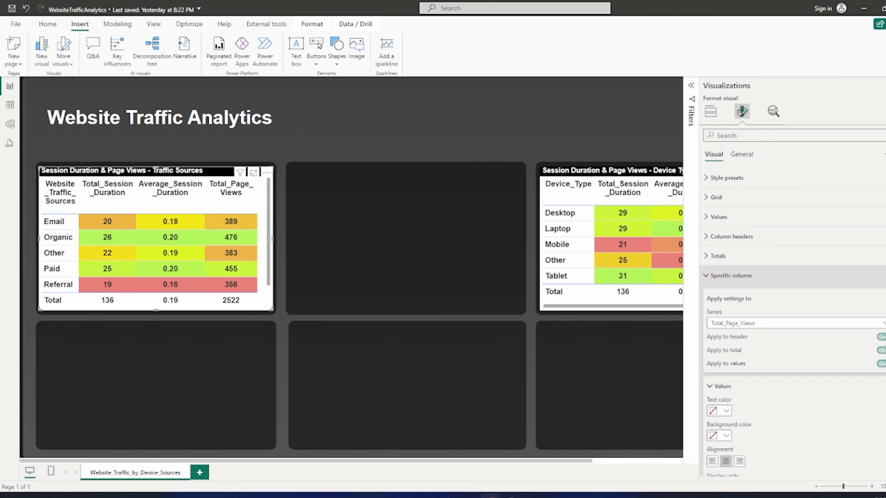
pyautogui.scroll(-1, 802, 363)
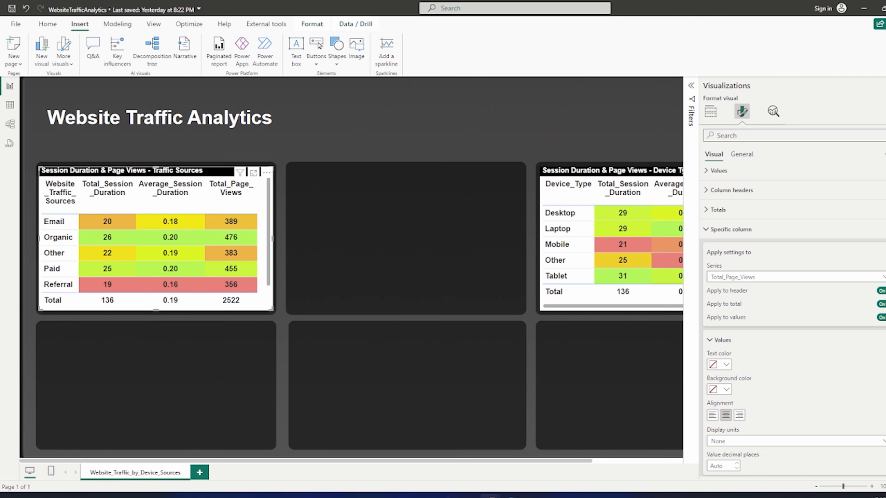
pyautogui.click(768, 276)
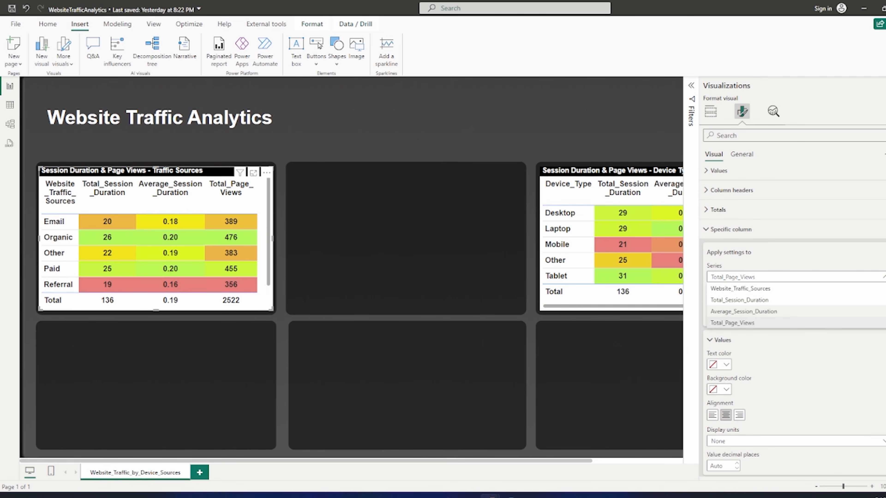
pyautogui.click(750, 300)
pyautogui.scroll(-3, 792, 349)
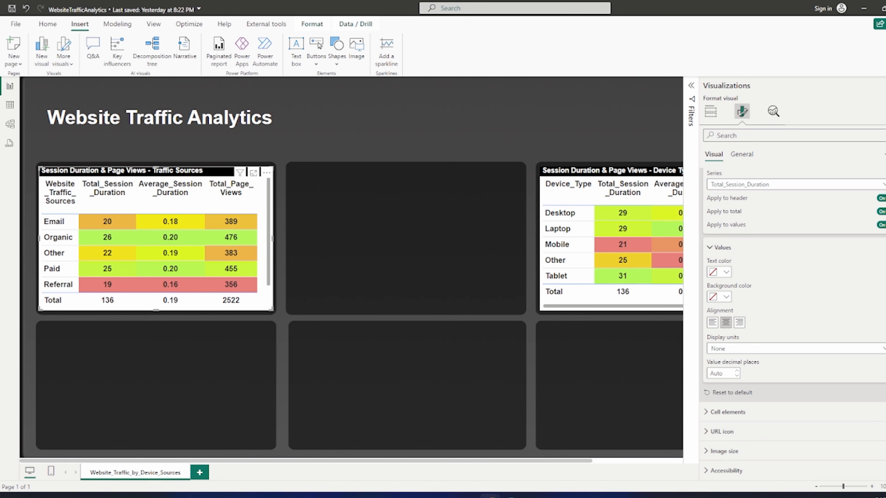
pyautogui.click(737, 371)
pyautogui.click(737, 371)
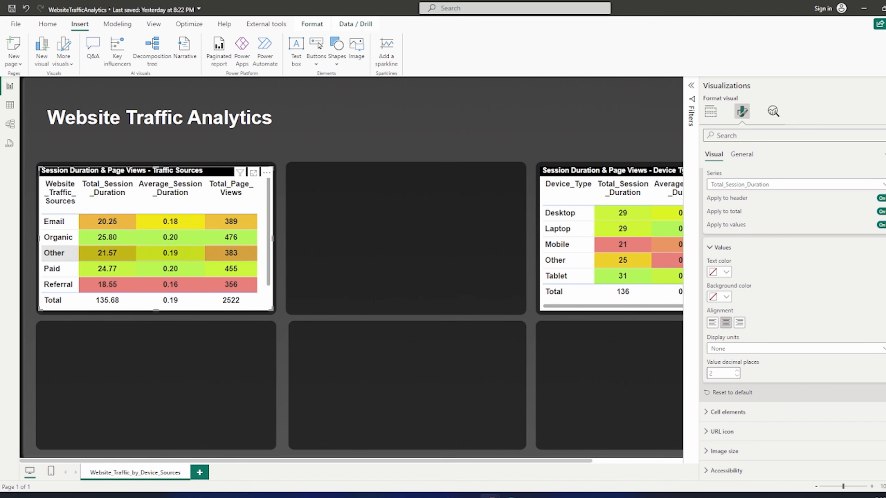
# Set the Device Types table's Total_Session_Duration column to 2 decimal places, and deselect the table
pyautogui.click(612, 240)
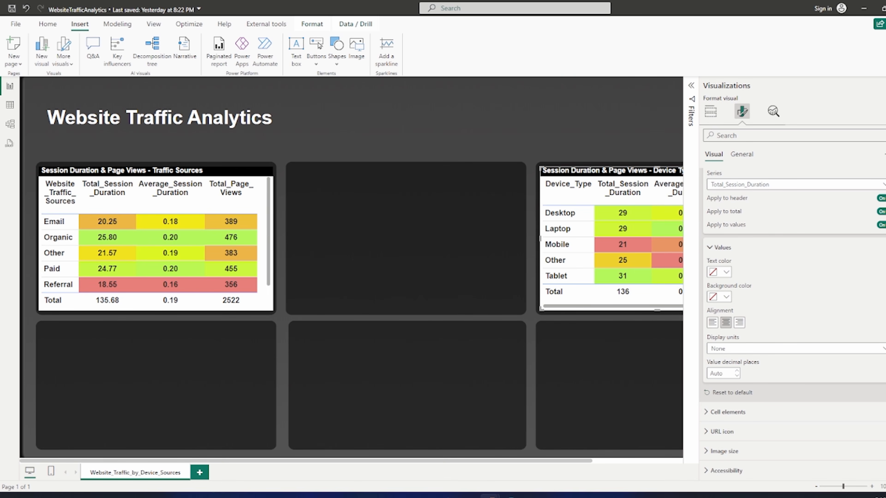
pyautogui.click(737, 371)
pyautogui.click(737, 371)
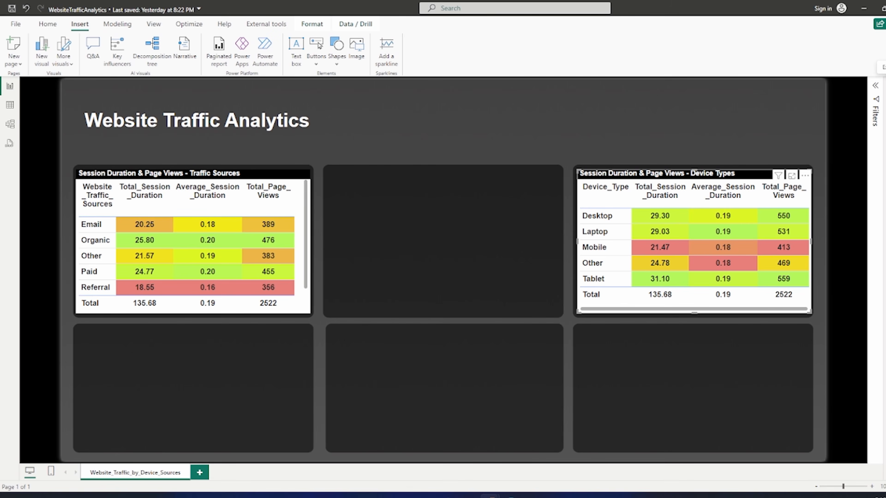
pyautogui.press('Escape')
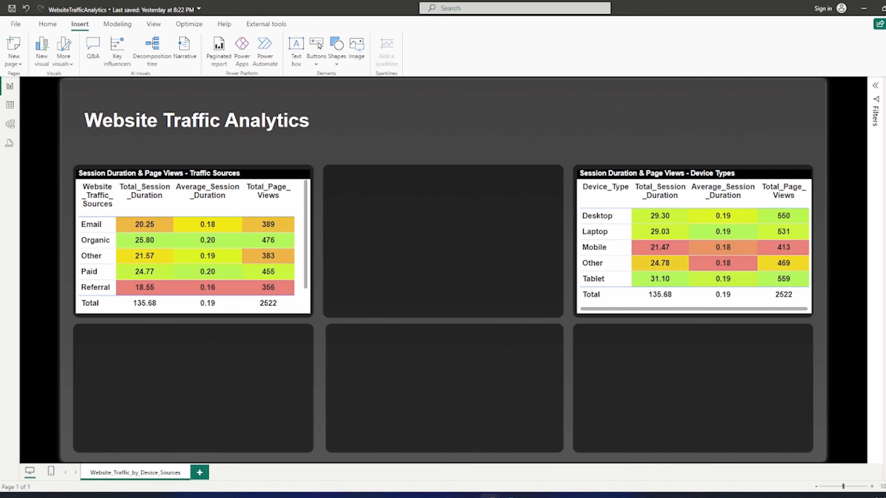
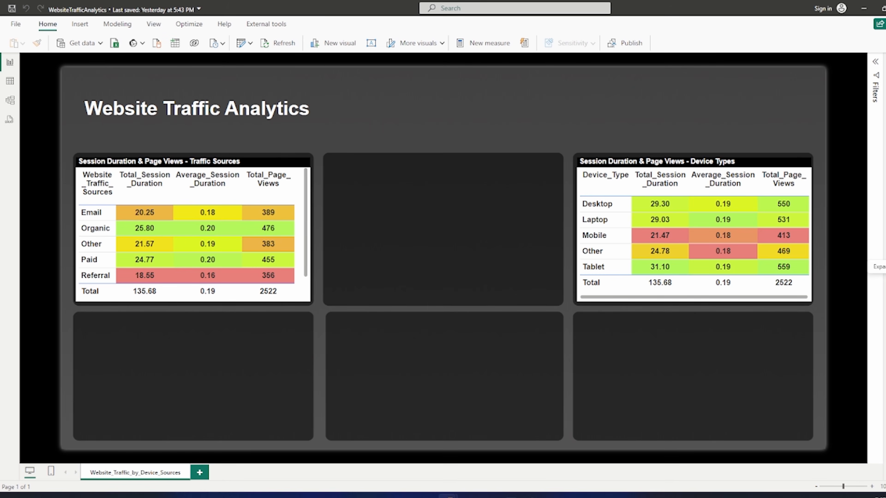
# Switch to the device types query in MySQL Workbench and annotate website_traffic_data as Fact and device_lookup as Dimension
pyautogui.click(511, 497)
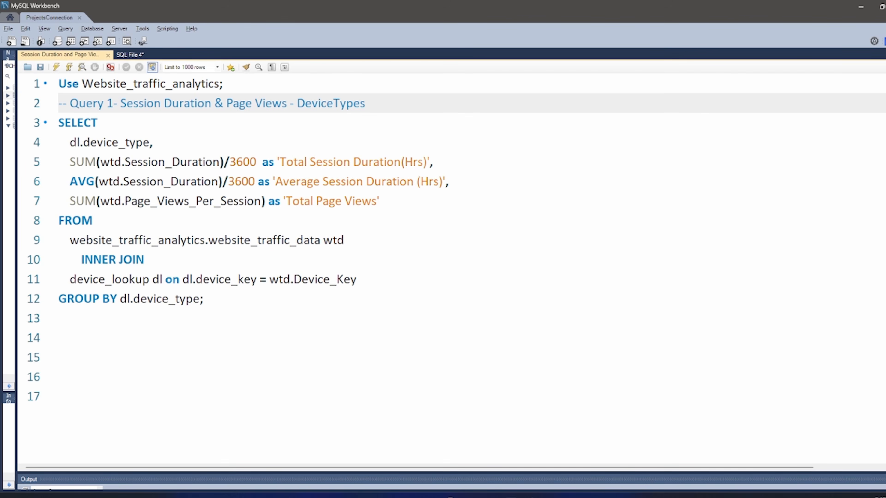
pyautogui.hotkey('ctrl', '2')
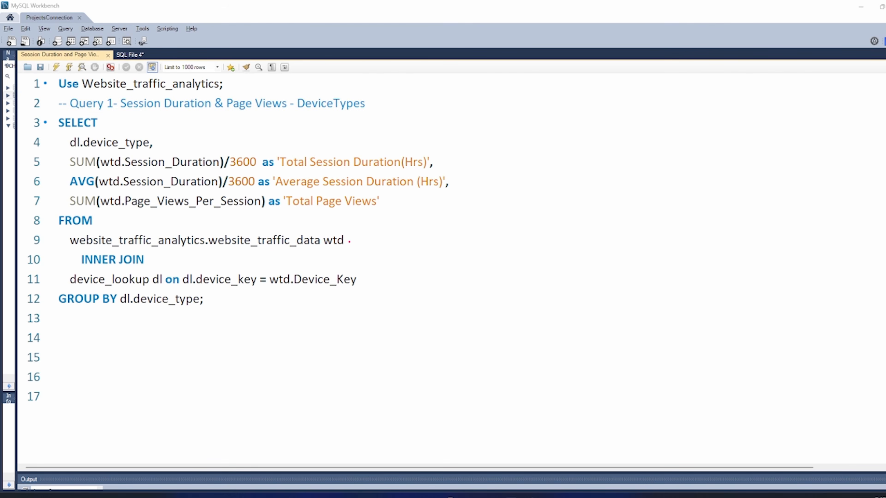
pyautogui.moveTo(350, 242); pyautogui.dragTo(365, 232)
pyautogui.moveTo(234, 250); pyautogui.dragTo(289, 246)
pyautogui.moveTo(391, 230)
pyautogui.mouseDown()
pyautogui.moveTo(384, 244)
pyautogui.moveTo(424, 235)
pyautogui.mouseUp()
pyautogui.moveTo(396, 252); pyautogui.dragTo(414, 251)
pyautogui.moveTo(401, 250); pyautogui.dragTo(418, 247)
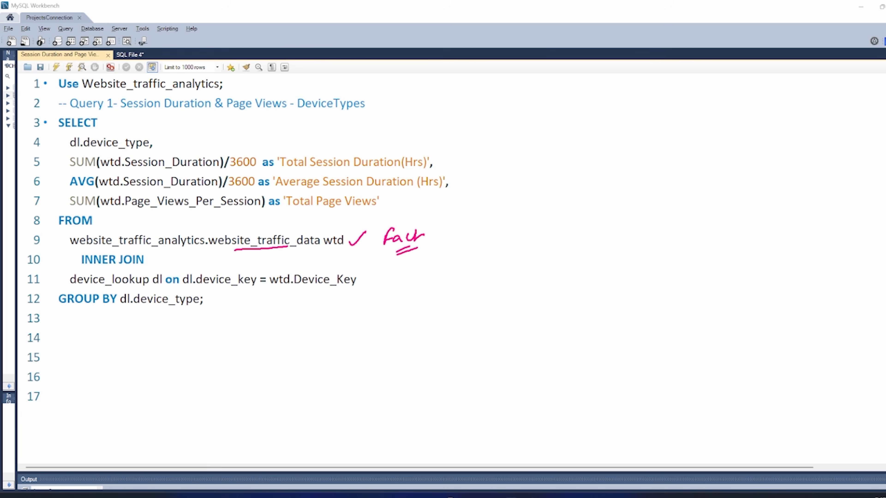
pyautogui.moveTo(125, 288)
pyautogui.mouseDown()
pyautogui.moveTo(164, 261)
pyautogui.moveTo(245, 261)
pyautogui.mouseUp()
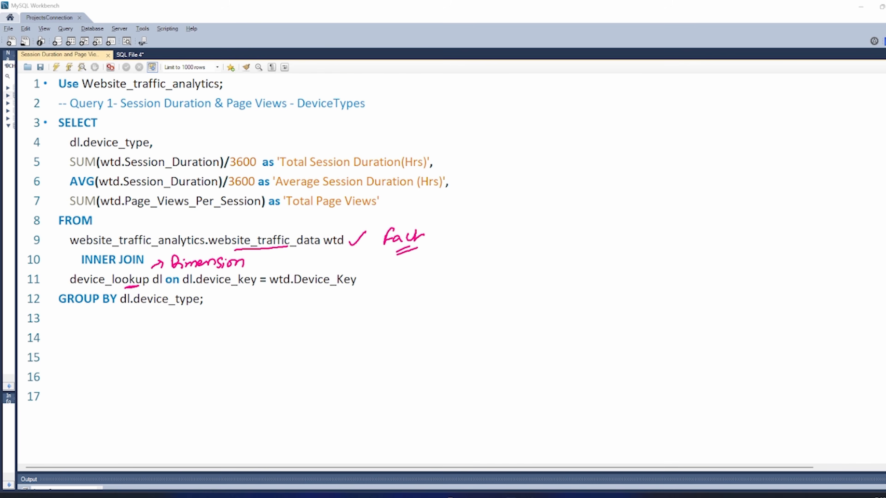
# Sketch a double-headed arrow labelled Relation beside the query, with FACT written under one end and DIM under the other
pyautogui.moveTo(487, 233)
pyautogui.mouseDown()
pyautogui.moveTo(482, 240)
pyautogui.moveTo(586, 229)
pyautogui.mouseUp()
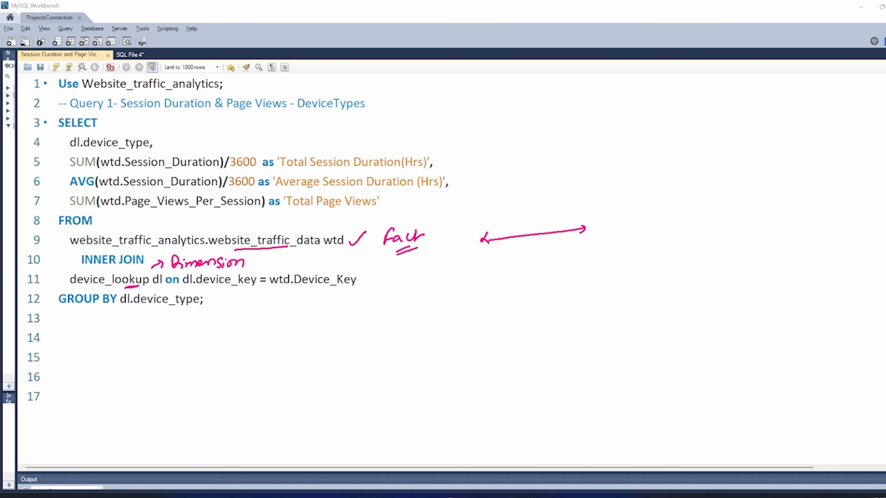
pyautogui.moveTo(510, 261); pyautogui.dragTo(532, 259)
pyautogui.moveTo(542, 253); pyautogui.dragTo(550, 258)
pyautogui.moveTo(548, 253); pyautogui.dragTo(579, 256)
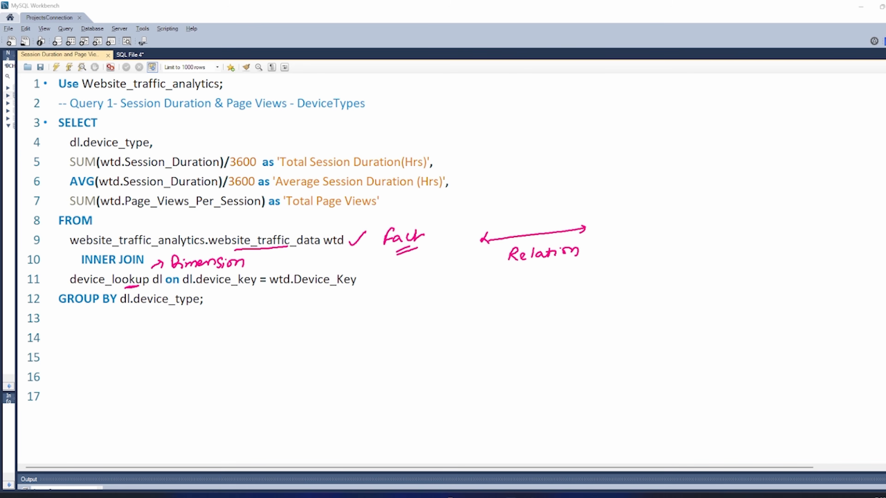
pyautogui.moveTo(476, 254); pyautogui.dragTo(473, 266)
pyautogui.moveTo(476, 254); pyautogui.dragTo(483, 253)
pyautogui.moveTo(475, 263); pyautogui.dragTo(472, 307)
pyautogui.moveTo(470, 308); pyautogui.dragTo(467, 317)
pyautogui.moveTo(592, 238); pyautogui.dragTo(590, 250)
pyautogui.moveTo(592, 238)
pyautogui.mouseDown()
pyautogui.moveTo(601, 246)
pyautogui.moveTo(591, 252)
pyautogui.mouseUp()
pyautogui.moveTo(591, 264)
pyautogui.mouseDown()
pyautogui.moveTo(602, 297)
pyautogui.moveTo(598, 263)
pyautogui.moveTo(599, 278)
pyautogui.mouseUp()
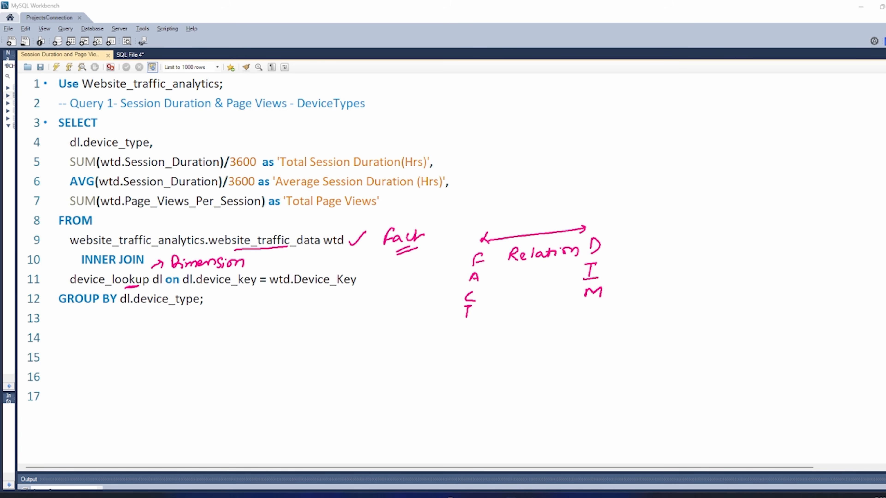
# Circle INNER JOIN in the device types query, and annotate the dl.device_type column as Dimension
pyautogui.moveTo(83, 247)
pyautogui.mouseDown()
pyautogui.moveTo(68, 269)
pyautogui.moveTo(92, 276)
pyautogui.moveTo(146, 252)
pyautogui.moveTo(129, 272)
pyautogui.mouseUp()
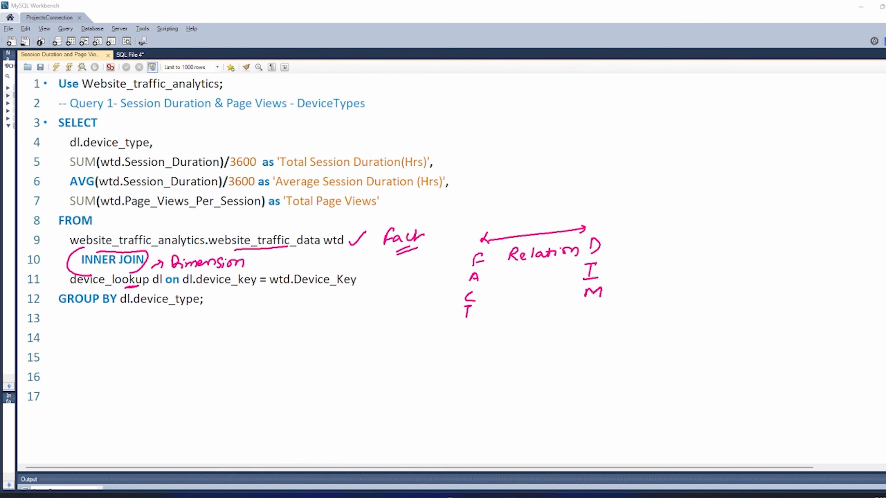
pyautogui.moveTo(58, 146); pyautogui.dragTo(72, 139)
pyautogui.moveTo(135, 136)
pyautogui.mouseDown()
pyautogui.moveTo(170, 123)
pyautogui.moveTo(174, 135)
pyautogui.moveTo(237, 121)
pyautogui.mouseUp()
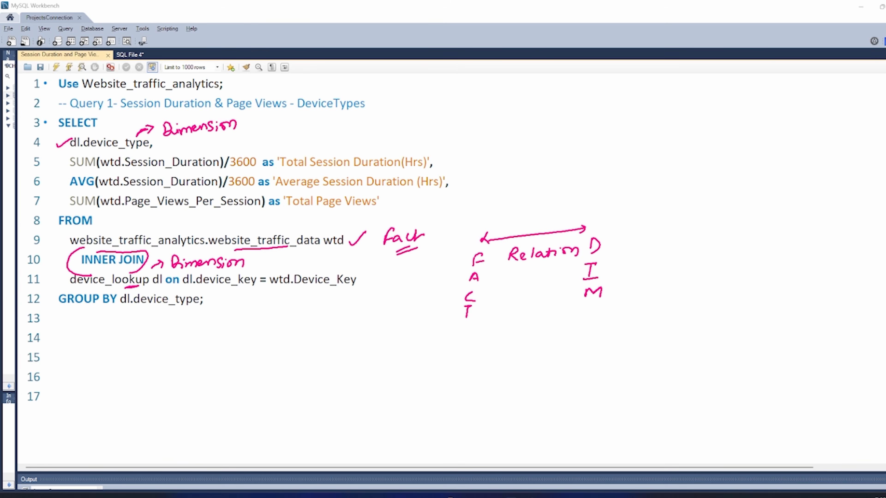
# Bracket the three aggregate columns and underline their source fields, the 3600 divisors, the aliases and the GROUP BY line
pyautogui.moveTo(64, 160); pyautogui.dragTo(56, 209)
pyautogui.moveTo(250, 230); pyautogui.dragTo(269, 224)
pyautogui.moveTo(145, 170); pyautogui.dragTo(158, 171)
pyautogui.moveTo(230, 171)
pyautogui.mouseDown()
pyautogui.moveTo(252, 170)
pyautogui.moveTo(265, 145)
pyautogui.moveTo(279, 144)
pyautogui.mouseUp()
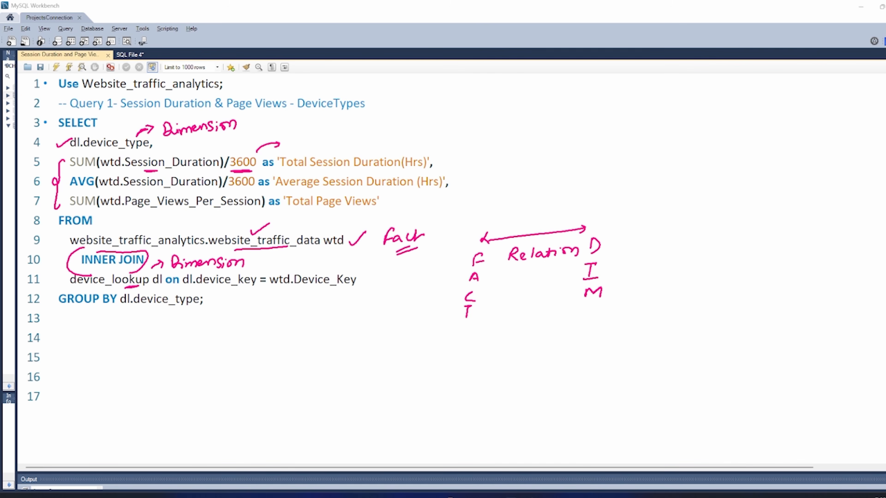
pyautogui.moveTo(406, 172); pyautogui.dragTo(421, 172)
pyautogui.moveTo(72, 192); pyautogui.dragTo(89, 190)
pyautogui.moveTo(153, 194); pyautogui.dragTo(170, 191)
pyautogui.moveTo(233, 191); pyautogui.dragTo(247, 189)
pyautogui.moveTo(406, 193); pyautogui.dragTo(432, 191)
pyautogui.moveTo(133, 212); pyautogui.dragTo(166, 211)
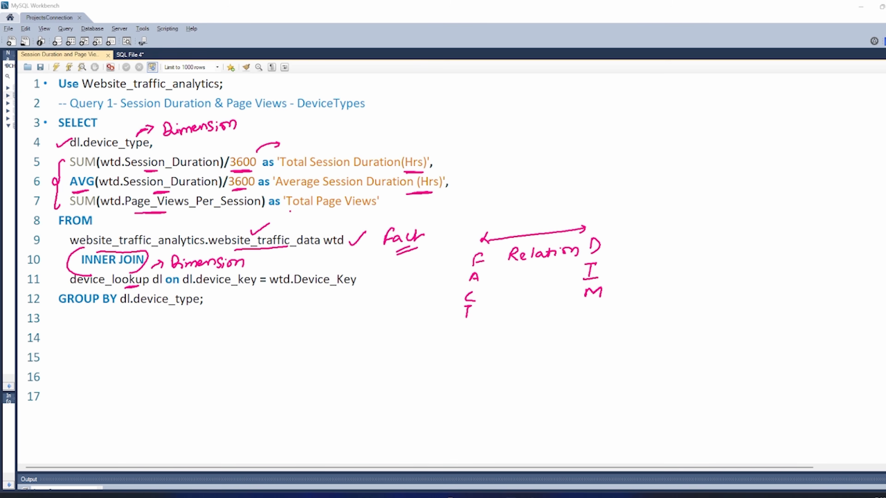
pyautogui.moveTo(289, 211); pyautogui.dragTo(318, 210)
pyautogui.moveTo(80, 313); pyautogui.dragTo(100, 314)
pyautogui.moveTo(143, 313); pyautogui.dragTo(159, 311)
# Clear the screen annotations and run the device types query
pyautogui.hotkey('ctrl', '6')
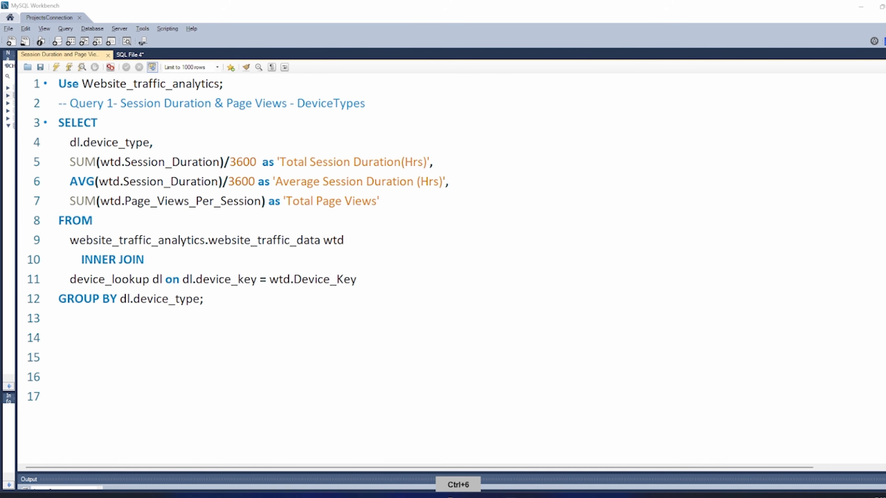
pyautogui.click(357, 279)
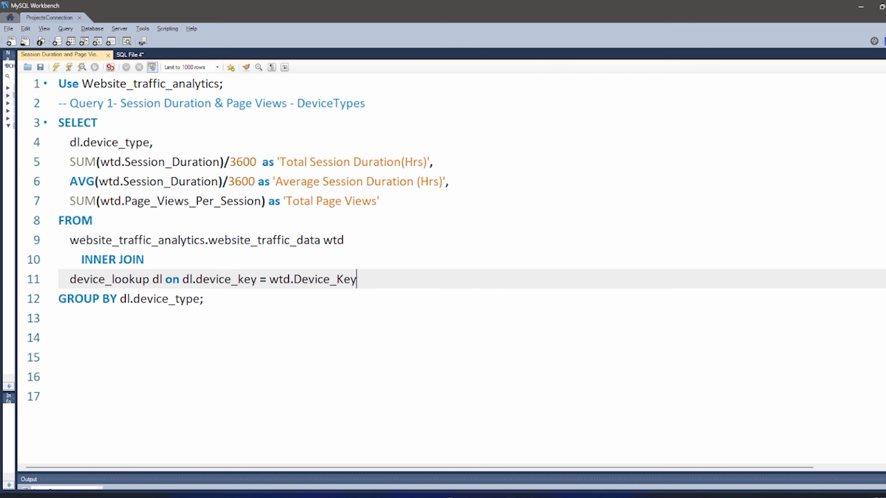
pyautogui.click(56, 67)
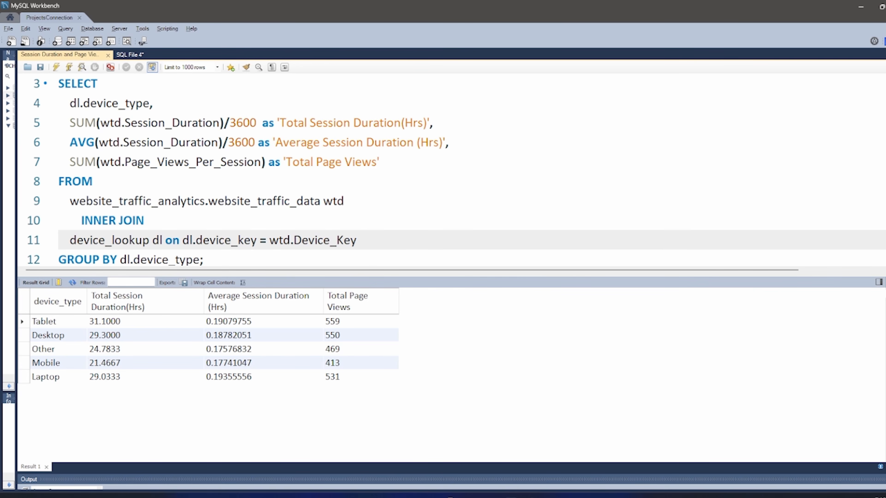
# Compare the device types query results with the Device Types table in the WebsiteTrafficAnalytics report
pyautogui.moveTo(448, 495)
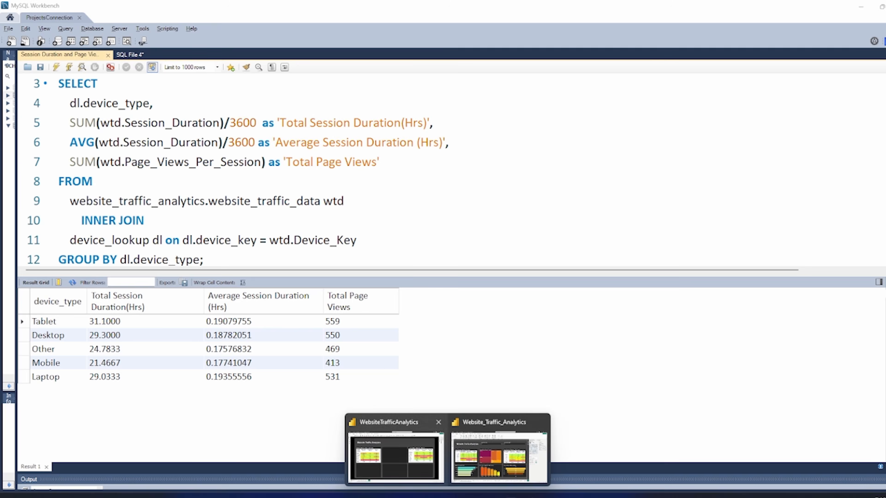
pyautogui.click(395, 458)
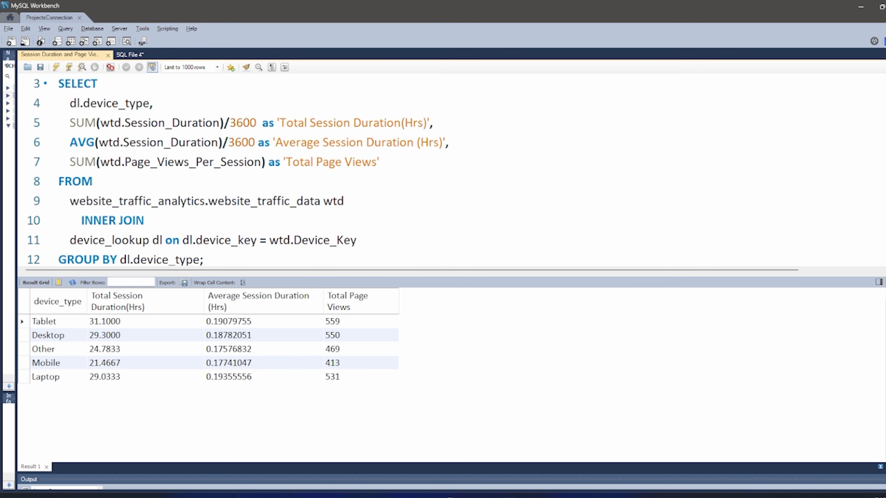
pyautogui.click(449, 496)
pyautogui.click(396, 457)
pyautogui.click(448, 496)
pyautogui.click(398, 457)
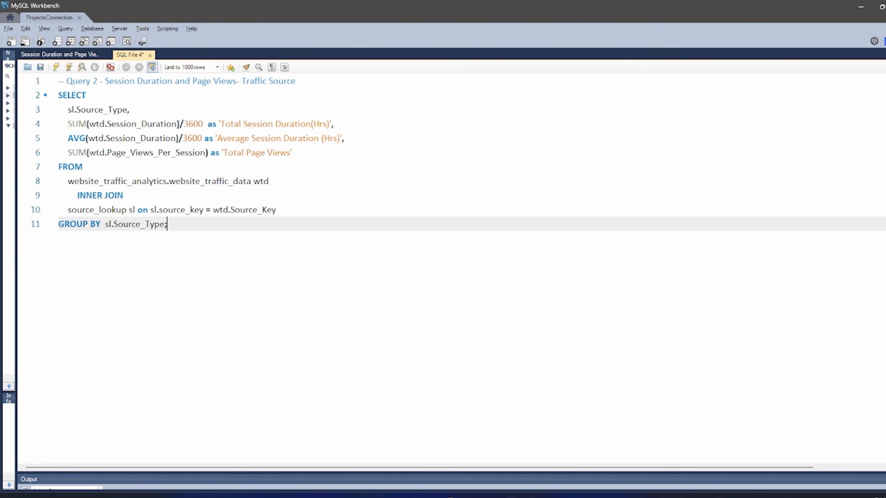
# Enlarge the text of Query 2 for traffic sources, and mark its source_lookup join line with the annotation pen
pyautogui.scroll(6, 472, 250)
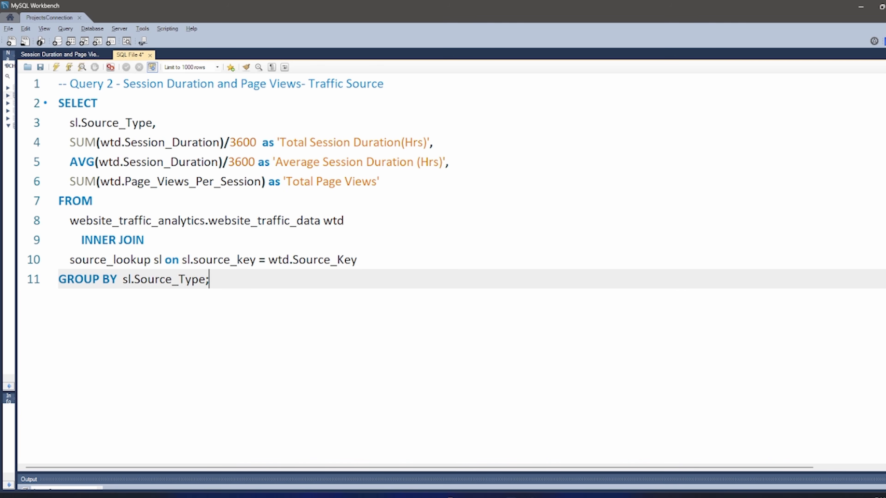
pyautogui.hotkey('ctrl', '3')
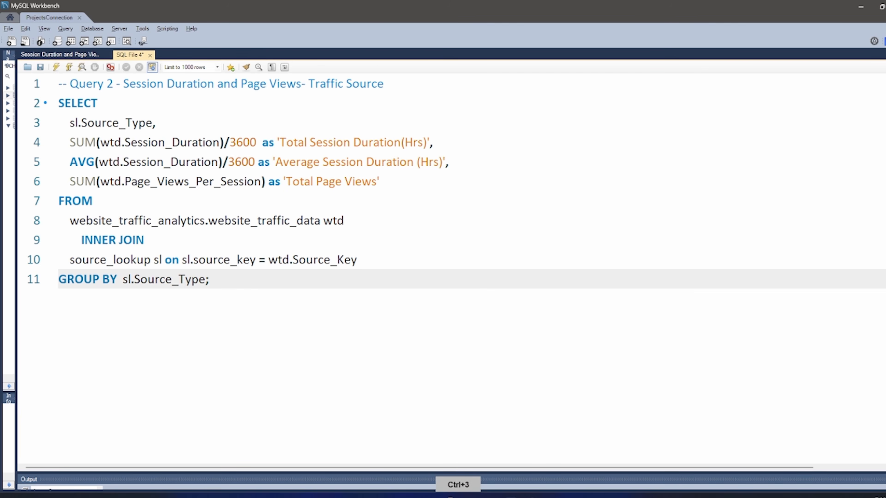
pyautogui.moveTo(58, 260); pyautogui.dragTo(64, 257)
# Draw a double-headed arrow labelled "Re" beside the query, and handwrite "FACT" vertically below its near end
pyautogui.moveTo(462, 231)
pyautogui.mouseDown()
pyautogui.moveTo(461, 239)
pyautogui.moveTo(535, 224)
pyautogui.mouseUp()
pyautogui.moveTo(531, 220)
pyautogui.mouseDown()
pyautogui.moveTo(532, 229)
pyautogui.moveTo(485, 242)
pyautogui.moveTo(490, 247)
pyautogui.mouseUp()
pyautogui.moveTo(491, 243)
pyautogui.mouseDown()
pyautogui.moveTo(499, 246)
pyautogui.moveTo(456, 268)
pyautogui.moveTo(462, 256)
pyautogui.mouseUp()
pyautogui.moveTo(456, 266)
pyautogui.mouseDown()
pyautogui.moveTo(463, 264)
pyautogui.moveTo(453, 290)
pyautogui.mouseUp()
pyautogui.moveTo(454, 282); pyautogui.dragTo(461, 290)
pyautogui.moveTo(454, 286); pyautogui.dragTo(460, 286)
pyautogui.moveTo(454, 302); pyautogui.dragTo(458, 310)
pyautogui.moveTo(449, 320)
pyautogui.mouseDown()
pyautogui.moveTo(457, 318)
pyautogui.moveTo(452, 330)
pyautogui.mouseUp()
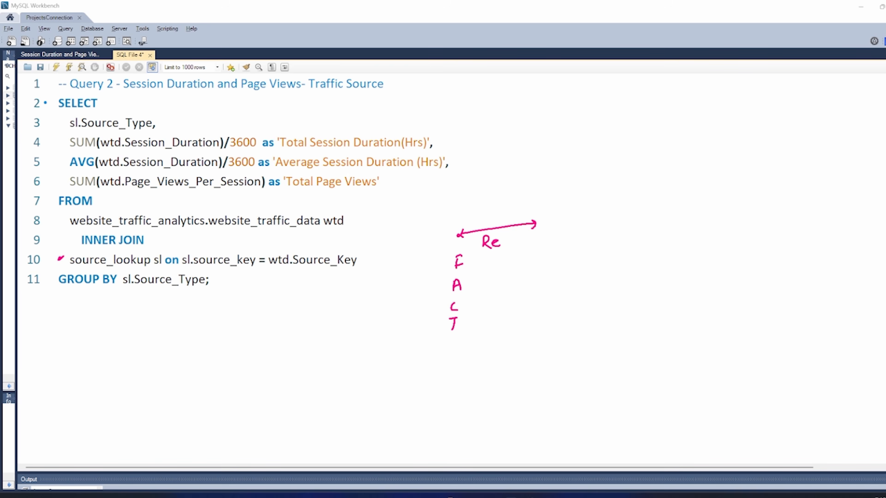
# Underline website_traffic_data, link it with a curved arrow to "FACT", and handwrite "DIM" vertically under the relationship arrow's other end
pyautogui.moveTo(236, 232); pyautogui.dragTo(249, 229)
pyautogui.moveTo(379, 231); pyautogui.dragTo(425, 244)
pyautogui.moveTo(440, 287); pyautogui.dragTo(432, 296)
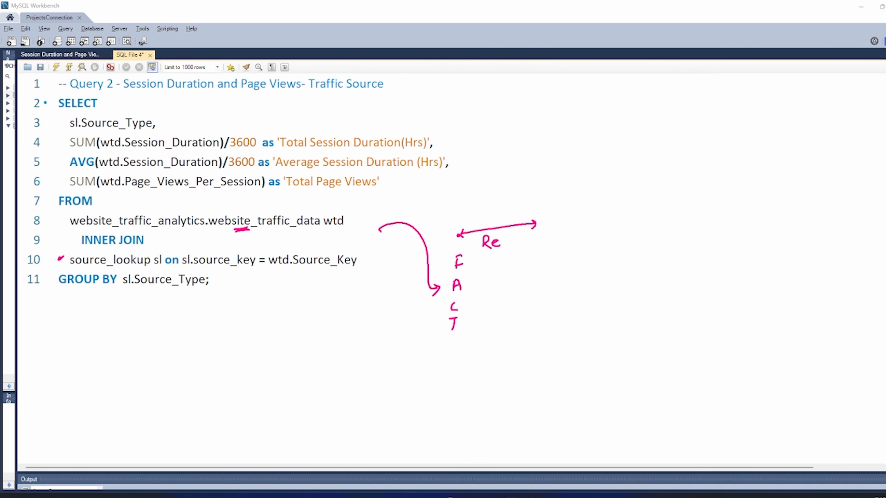
pyautogui.moveTo(537, 233); pyautogui.dragTo(536, 247)
pyautogui.moveTo(536, 232)
pyautogui.mouseDown()
pyautogui.moveTo(544, 240)
pyautogui.moveTo(536, 249)
pyautogui.mouseUp()
pyautogui.moveTo(533, 263)
pyautogui.mouseDown()
pyautogui.moveTo(542, 261)
pyautogui.moveTo(536, 279)
pyautogui.mouseUp()
pyautogui.moveTo(532, 280)
pyautogui.mouseDown()
pyautogui.moveTo(542, 278)
pyautogui.moveTo(541, 304)
pyautogui.mouseUp()
# Mark source_lookup, sl.Source_Type and the GROUP BY line, and bracket the three aggregate columns with their source fields underlined
pyautogui.moveTo(102, 269); pyautogui.dragTo(113, 267)
pyautogui.moveTo(98, 131)
pyautogui.mouseDown()
pyautogui.moveTo(112, 128)
pyautogui.moveTo(70, 130)
pyautogui.mouseUp()
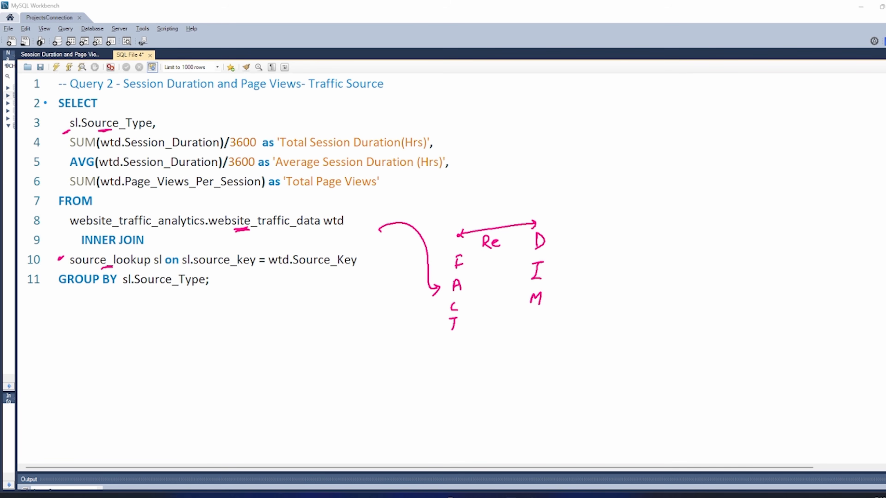
pyautogui.moveTo(63, 266); pyautogui.dragTo(69, 262)
pyautogui.moveTo(64, 139); pyautogui.dragTo(62, 181)
pyautogui.moveTo(125, 151); pyautogui.dragTo(151, 150)
pyautogui.moveTo(136, 190); pyautogui.dragTo(150, 191)
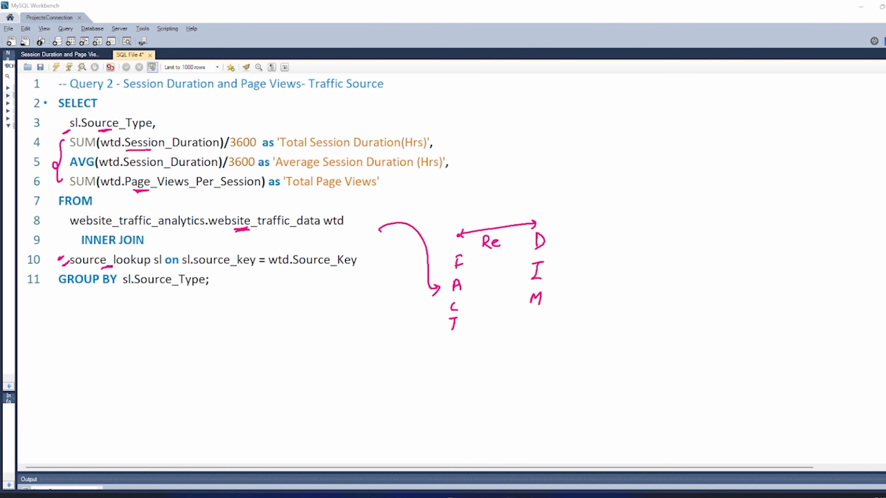
pyautogui.moveTo(138, 295); pyautogui.dragTo(164, 294)
# Clear the screen annotations and run the traffic source query
pyautogui.press('Escape')
pyautogui.click(56, 67)
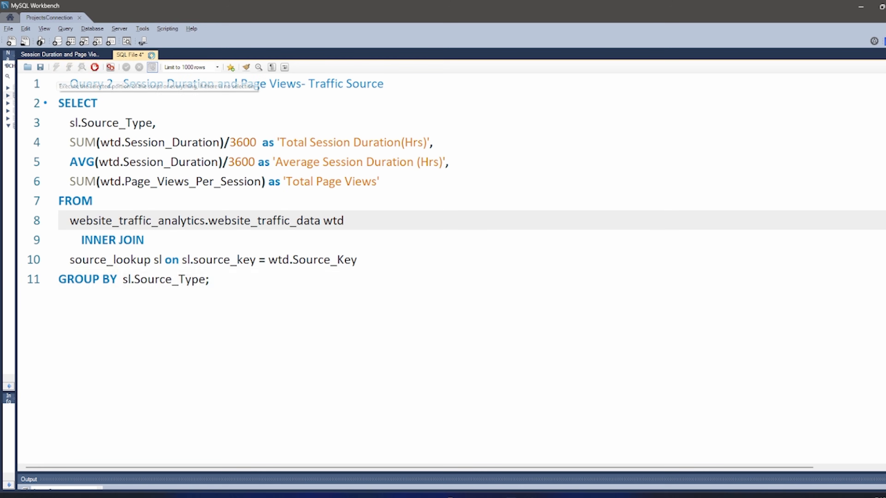
pyautogui.click(315, 142)
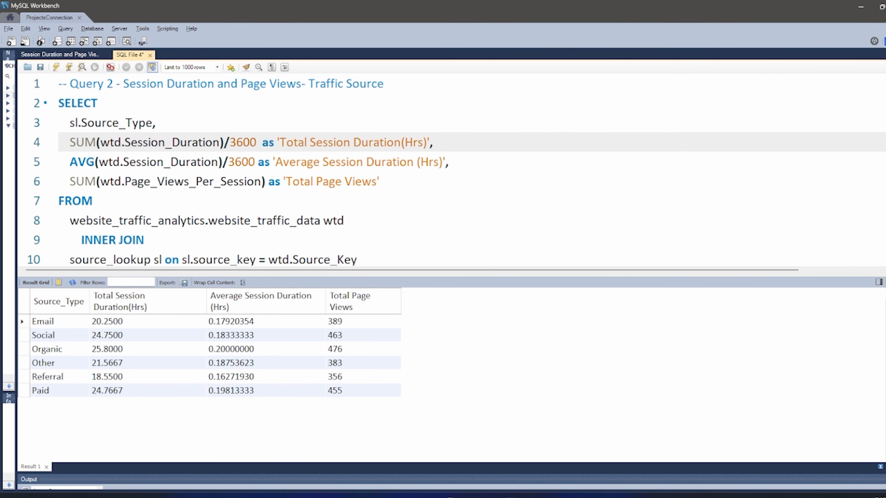
# Compare the traffic source query results with every row of the Traffic Sources table in the WebsiteTrafficAnalytics report
pyautogui.click(448, 496)
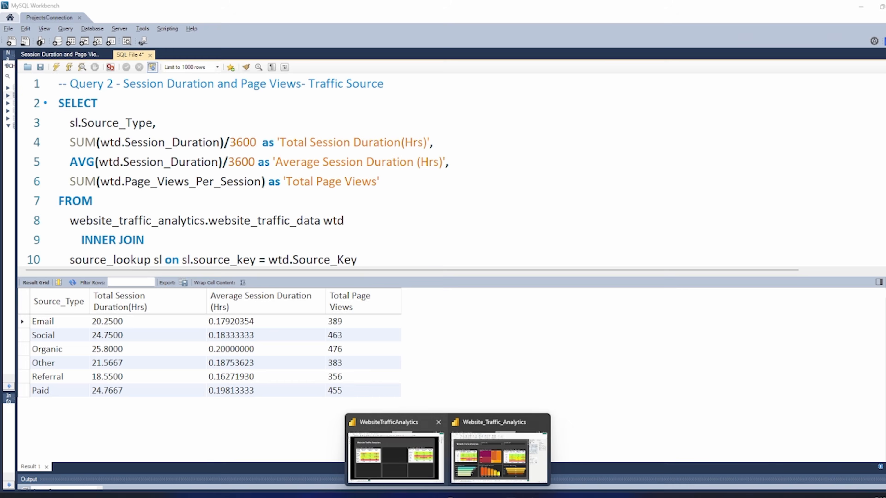
pyautogui.click(396, 456)
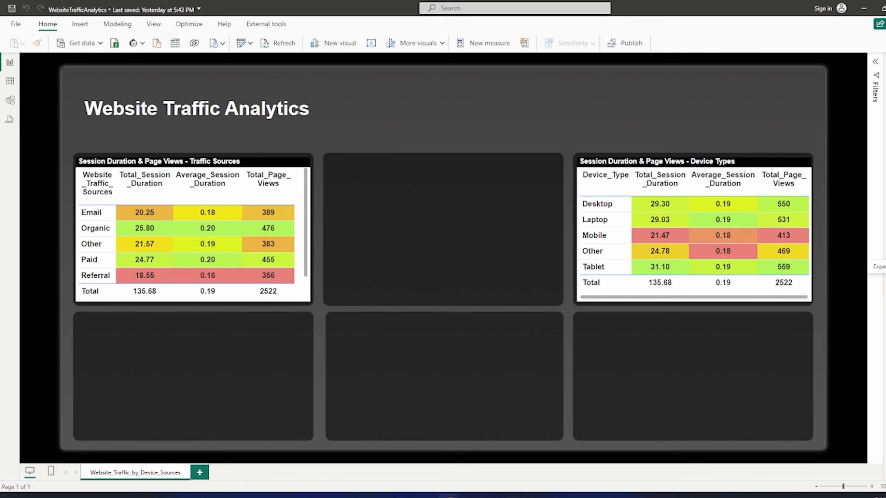
pyautogui.click(511, 496)
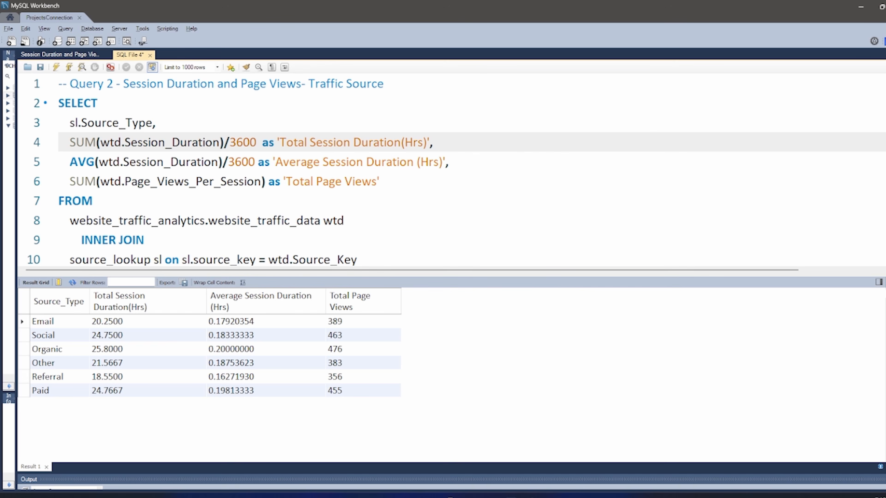
pyautogui.click(396, 453)
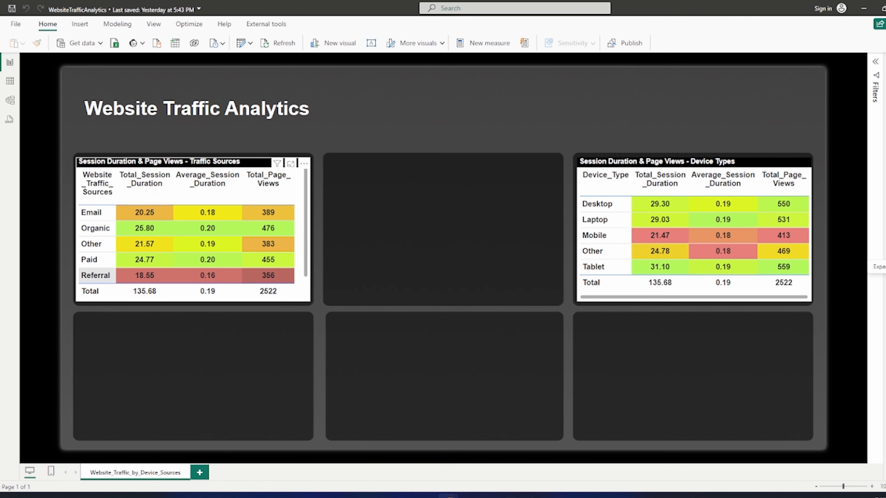
pyautogui.scroll(-1, 97, 275)
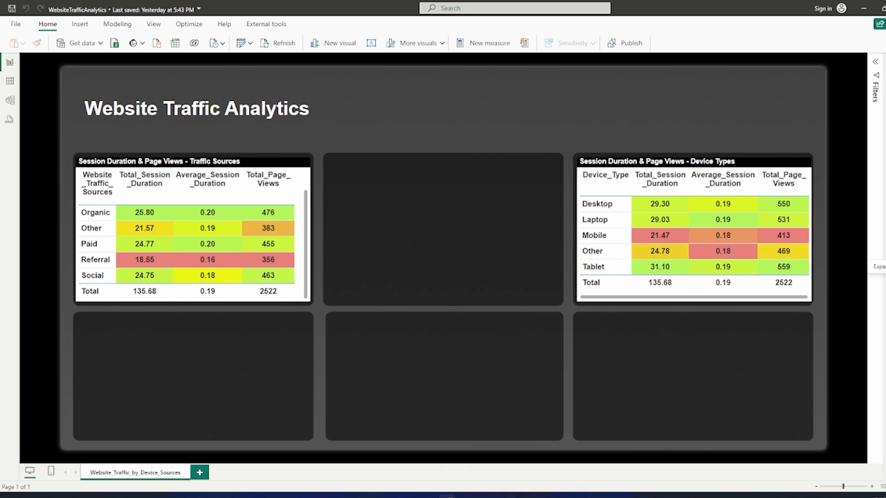
pyautogui.click(511, 496)
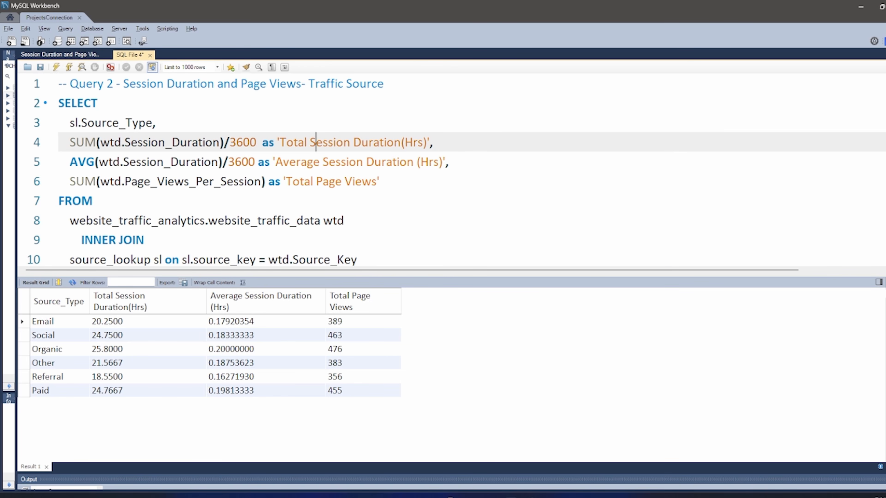
# Handwrite an underlined "Values" heading beside the query, with the note "Power BI visual must accurate" beneath it
pyautogui.hotkey('ctrl', '3')
pyautogui.moveTo(505, 94)
pyautogui.mouseDown()
pyautogui.moveTo(511, 106)
pyautogui.moveTo(516, 95)
pyautogui.mouseUp()
pyautogui.moveTo(522, 101); pyautogui.dragTo(552, 102)
pyautogui.moveTo(509, 120); pyautogui.dragTo(529, 116)
pyautogui.moveTo(509, 153); pyautogui.dragTo(568, 137)
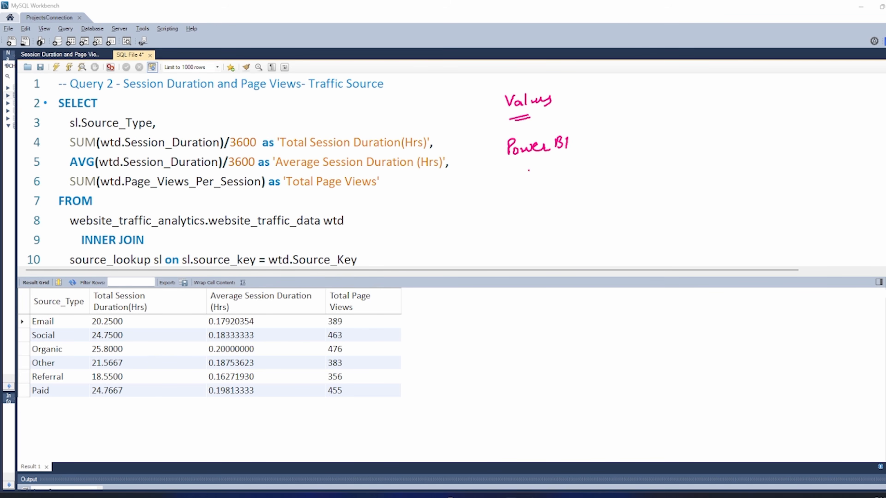
pyautogui.moveTo(528, 169)
pyautogui.mouseDown()
pyautogui.moveTo(540, 166)
pyautogui.moveTo(543, 176)
pyautogui.mouseUp()
pyautogui.moveTo(550, 167)
pyautogui.mouseDown()
pyautogui.moveTo(545, 177)
pyautogui.moveTo(580, 155)
pyautogui.mouseUp()
pyautogui.moveTo(535, 204); pyautogui.dragTo(587, 187)
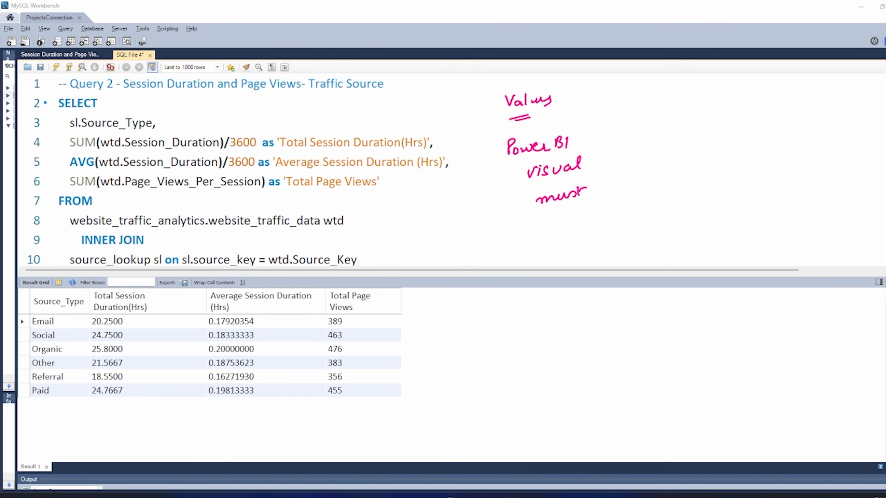
pyautogui.moveTo(544, 219)
pyautogui.mouseDown()
pyautogui.moveTo(559, 225)
pyautogui.moveTo(607, 206)
pyautogui.mouseUp()
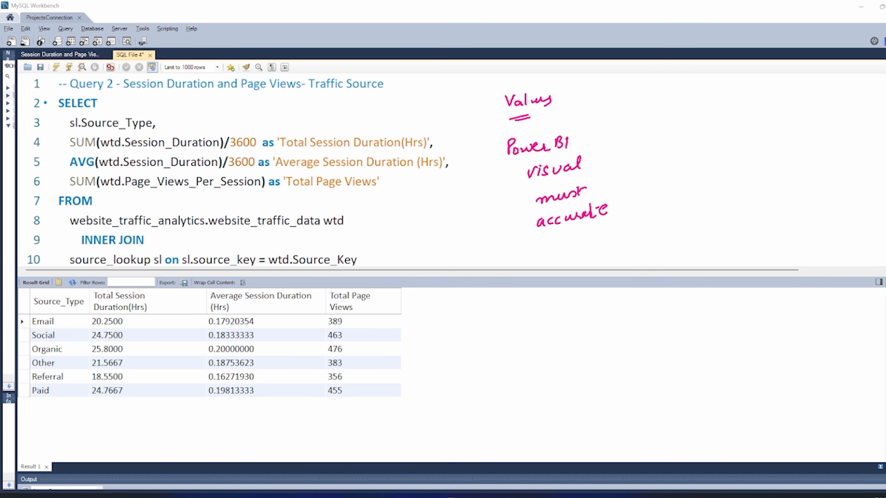
# Bracket the Power BI note and add a double-headed arrow leading to a second handwritten, bracketed note
pyautogui.moveTo(604, 144); pyautogui.dragTo(663, 133)
pyautogui.moveTo(663, 134); pyautogui.dragTo(619, 155)
pyautogui.moveTo(500, 142)
pyautogui.mouseDown()
pyautogui.moveTo(497, 207)
pyautogui.moveTo(548, 235)
pyautogui.mouseUp()
pyautogui.moveTo(590, 125); pyautogui.dragTo(593, 237)
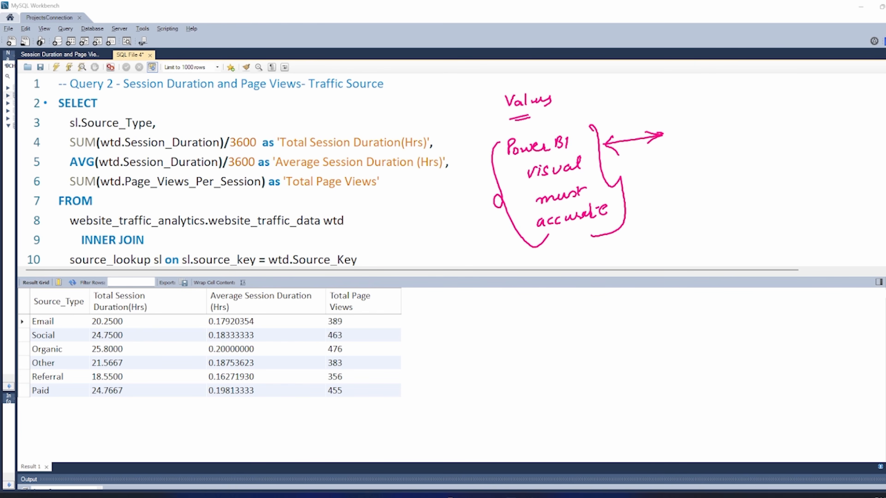
pyautogui.moveTo(680, 128)
pyautogui.mouseDown()
pyautogui.moveTo(681, 117)
pyautogui.moveTo(694, 126)
pyautogui.mouseUp()
pyautogui.moveTo(698, 117); pyautogui.dragTo(704, 149)
pyautogui.moveTo(723, 108); pyautogui.dragTo(718, 122)
pyautogui.moveTo(736, 105); pyautogui.dragTo(743, 120)
pyautogui.moveTo(750, 102); pyautogui.dragTo(754, 121)
pyautogui.moveTo(731, 136)
pyautogui.mouseDown()
pyautogui.moveTo(721, 150)
pyautogui.moveTo(734, 156)
pyautogui.mouseUp()
pyautogui.moveTo(739, 144)
pyautogui.mouseDown()
pyautogui.moveTo(755, 144)
pyautogui.moveTo(762, 171)
pyautogui.moveTo(768, 143)
pyautogui.mouseUp()
pyautogui.moveTo(775, 99)
pyautogui.mouseDown()
pyautogui.moveTo(785, 126)
pyautogui.moveTo(780, 150)
pyautogui.mouseUp()
pyautogui.moveTo(687, 99)
pyautogui.mouseDown()
pyautogui.moveTo(696, 175)
pyautogui.moveTo(708, 177)
pyautogui.mouseUp()
pyautogui.moveTo(692, 188); pyautogui.dragTo(727, 178)
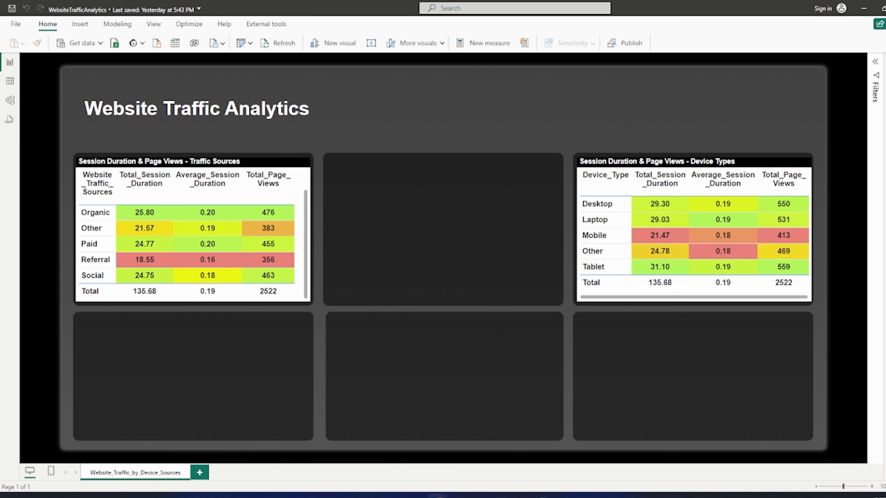
# Open the WTA-DAR.pdf report and browse its first pages up to the problem statement
pyautogui.click(543, 496)
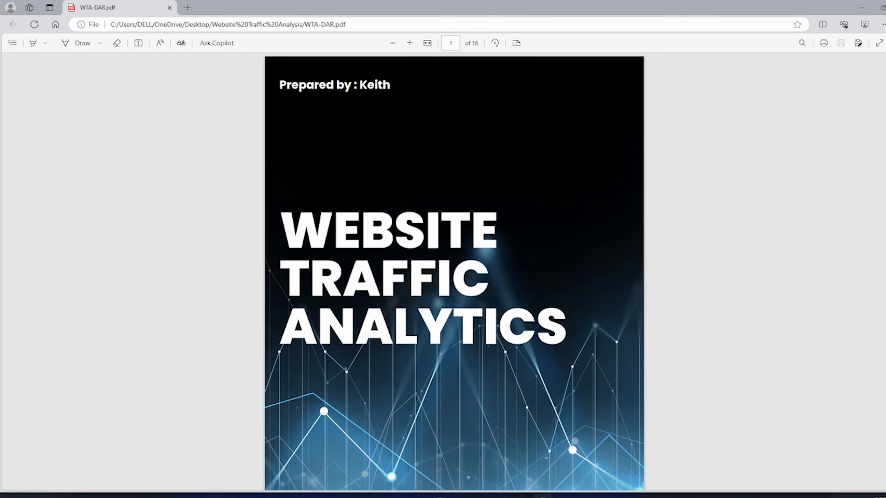
pyautogui.scroll(-20, 454, 272)
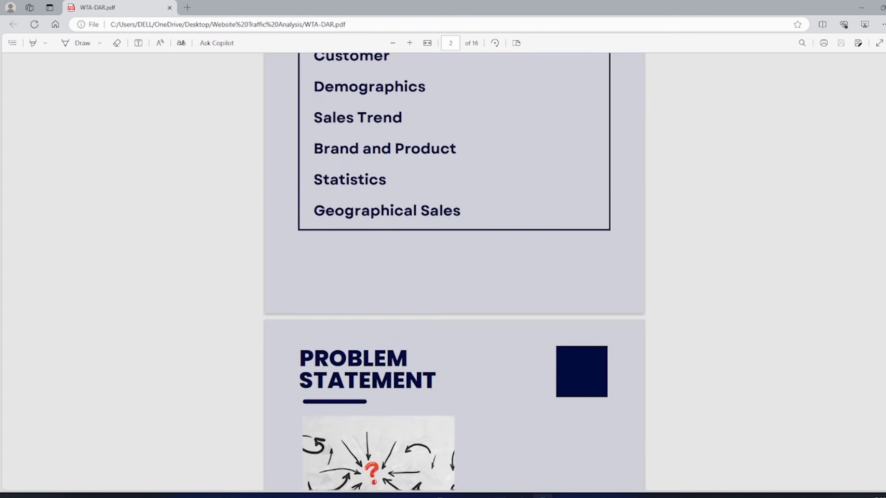
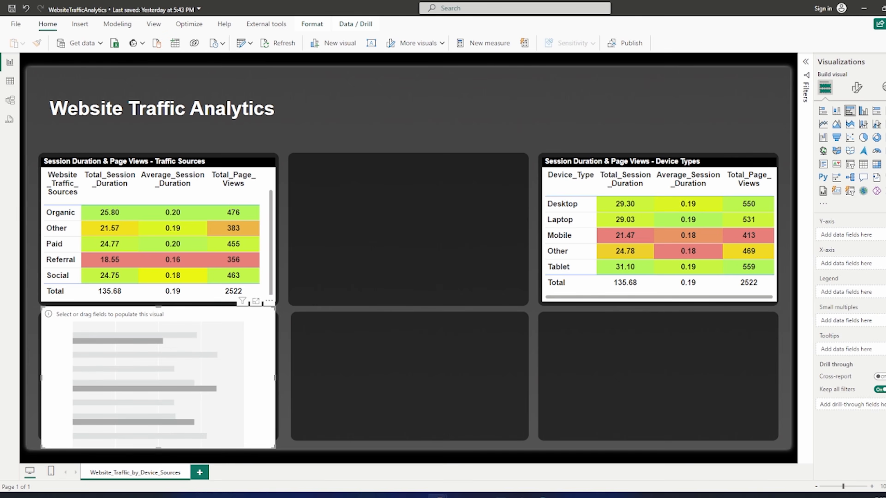
# Try the empty bar chart in the placeholder between the two tables, and check the layout on the finished report's Website_Traffic_by_Device_Sources page
pyautogui.moveTo(158, 377); pyautogui.dragTo(408, 228)
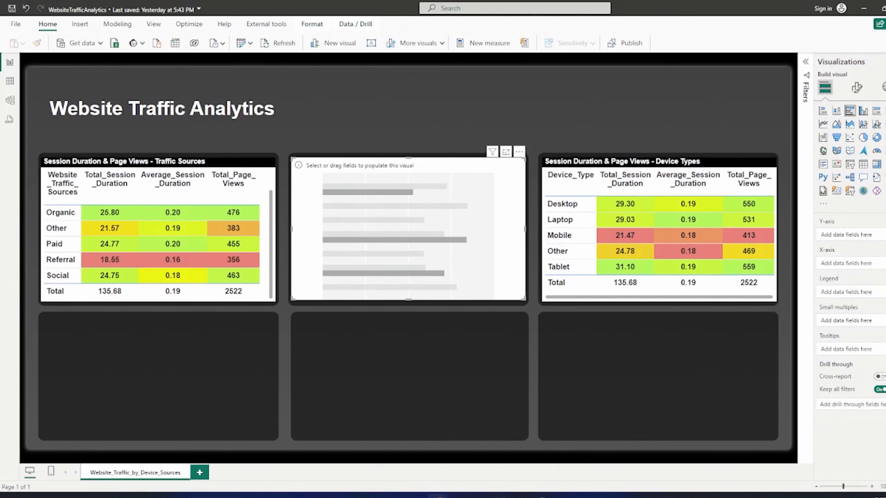
pyautogui.moveTo(438, 496)
pyautogui.click(488, 457)
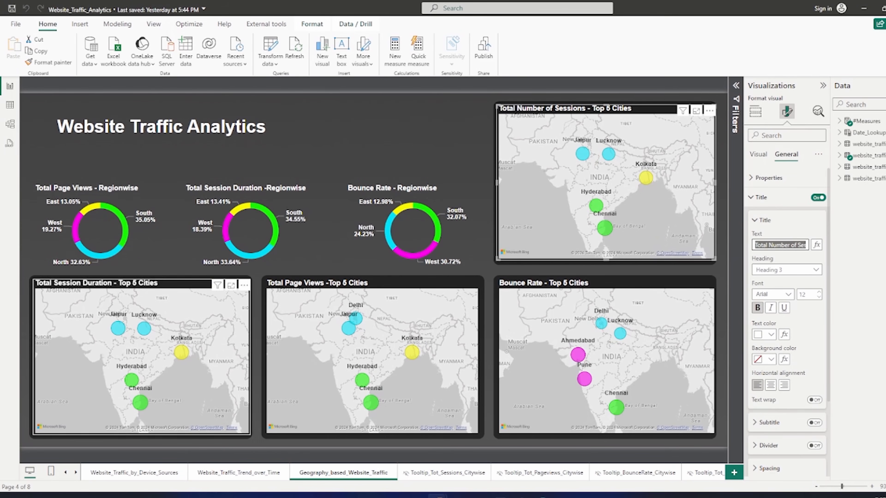
pyautogui.click(134, 473)
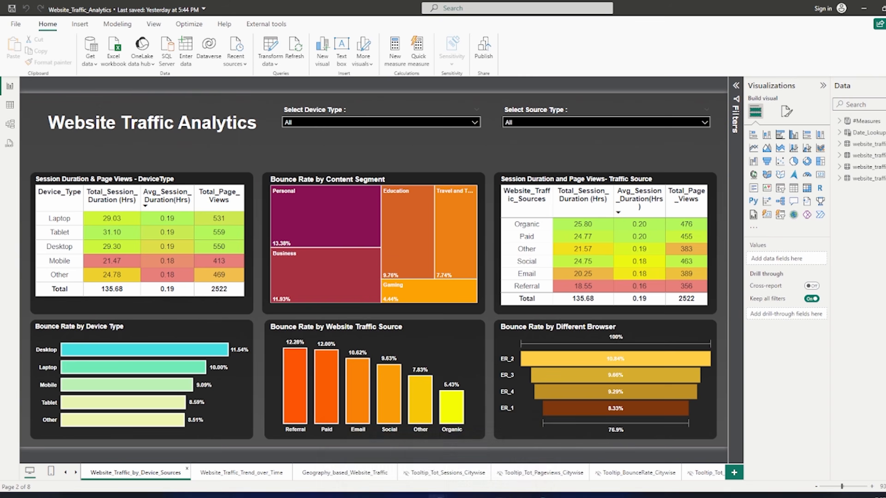
pyautogui.moveTo(437, 496)
pyautogui.click(386, 457)
# Move the empty bar chart to the placeholder below the Traffic Sources table and reduce its height to fit
pyautogui.moveTo(409, 229); pyautogui.dragTo(158, 378)
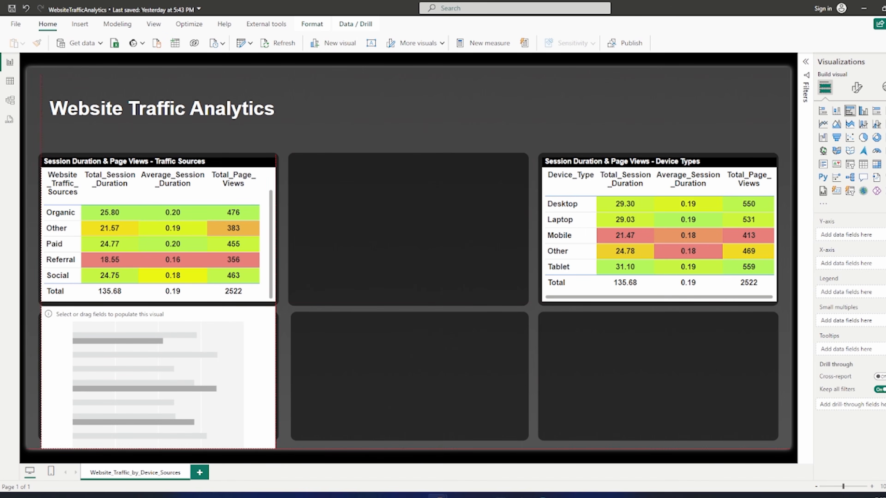
pyautogui.moveTo(158, 308); pyautogui.dragTo(159, 327)
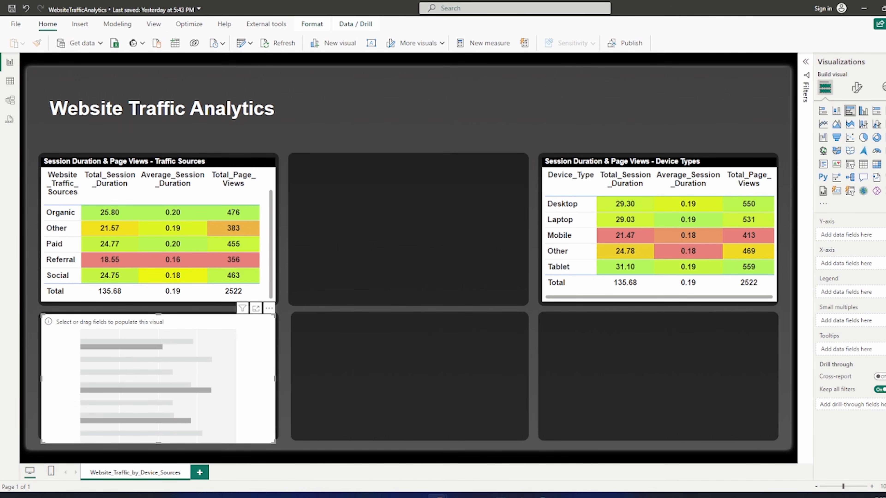
pyautogui.moveTo(158, 443); pyautogui.dragTo(158, 436)
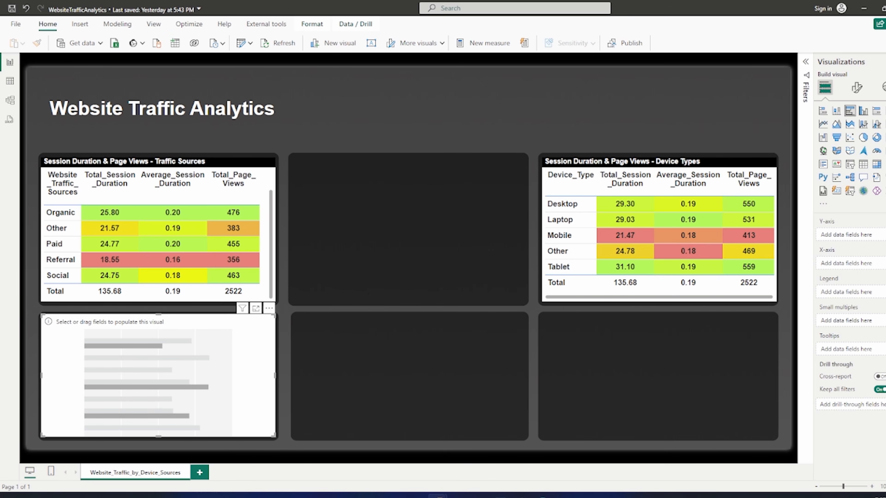
# Populate the bar chart with the Bounce_Rate measure on the X-axis and Device_Type on the Y-axis
pyautogui.click(885, 257)
pyautogui.click(839, 97)
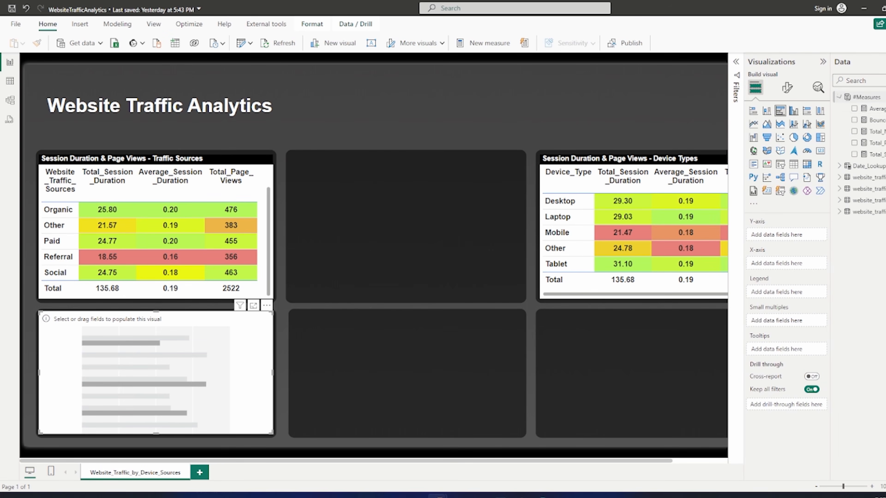
pyautogui.moveTo(868, 120)
pyautogui.mouseDown()
pyautogui.moveTo(834, 219)
pyautogui.moveTo(778, 263)
pyautogui.mouseUp()
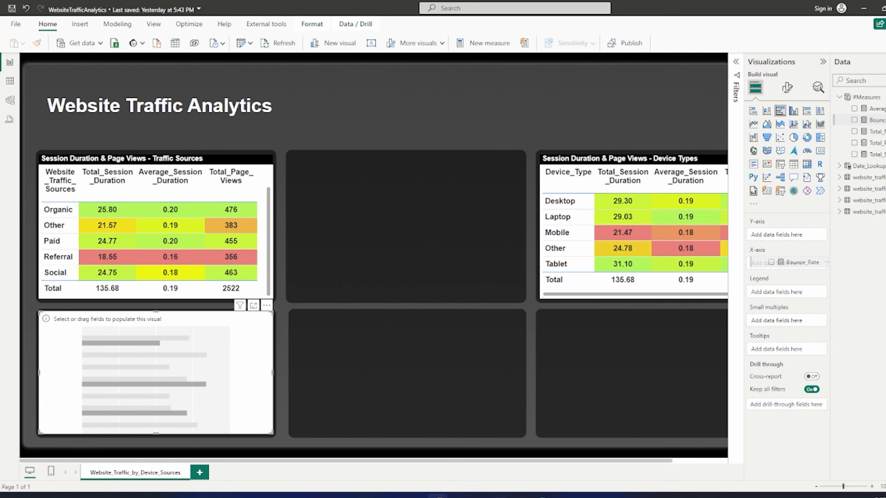
pyautogui.moveTo(778, 263); pyautogui.dragTo(778, 263)
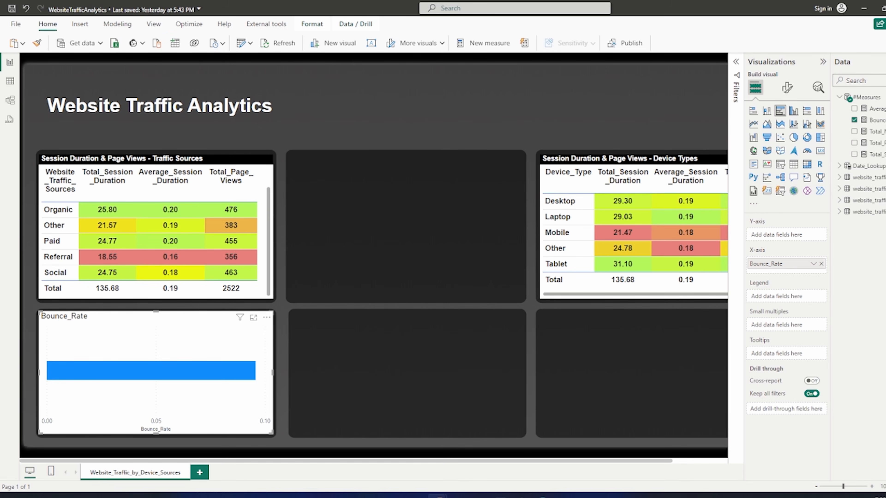
pyautogui.click(840, 177)
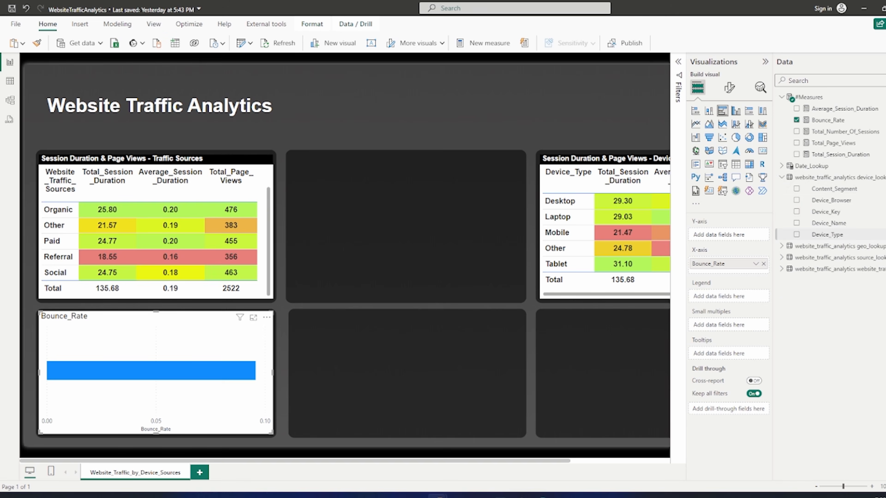
pyautogui.click(797, 235)
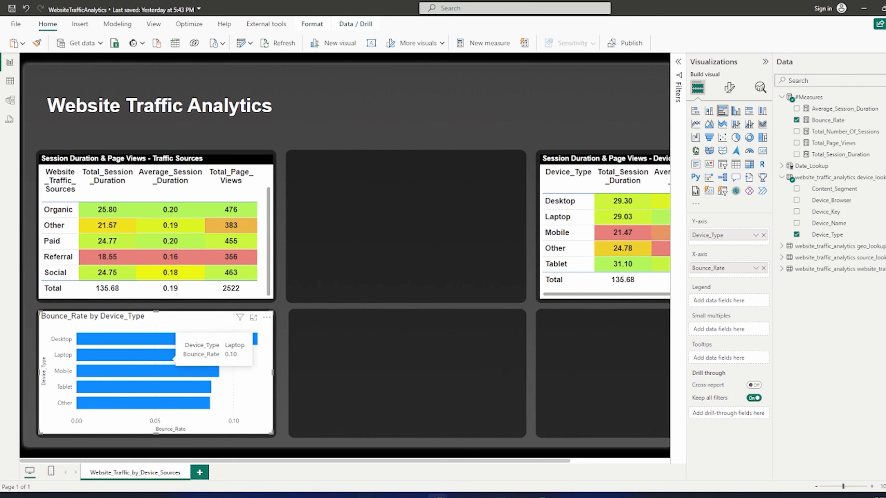
# Check the Bounce Rate by Device Type specification in DesignLayout_Website_Traffic_Analytics.docx, and turn on the bar chart's data labels
pyautogui.moveTo(188, 384)
pyautogui.click(480, 453)
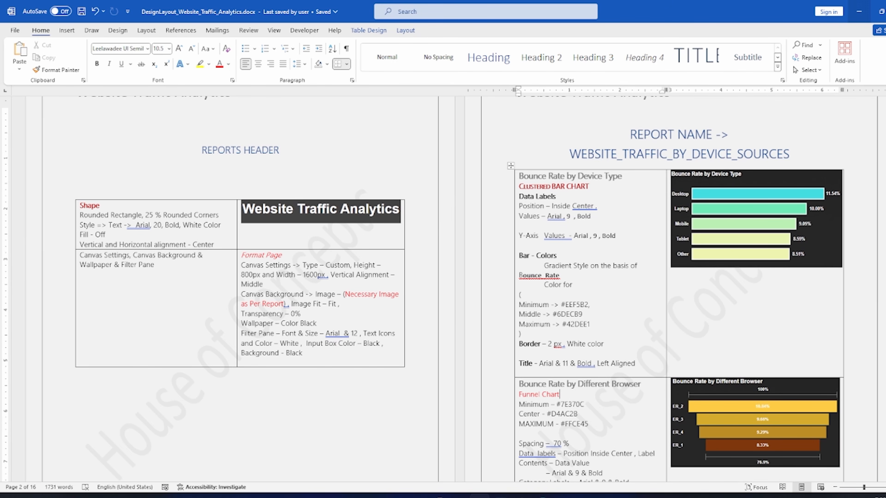
pyautogui.click(859, 11)
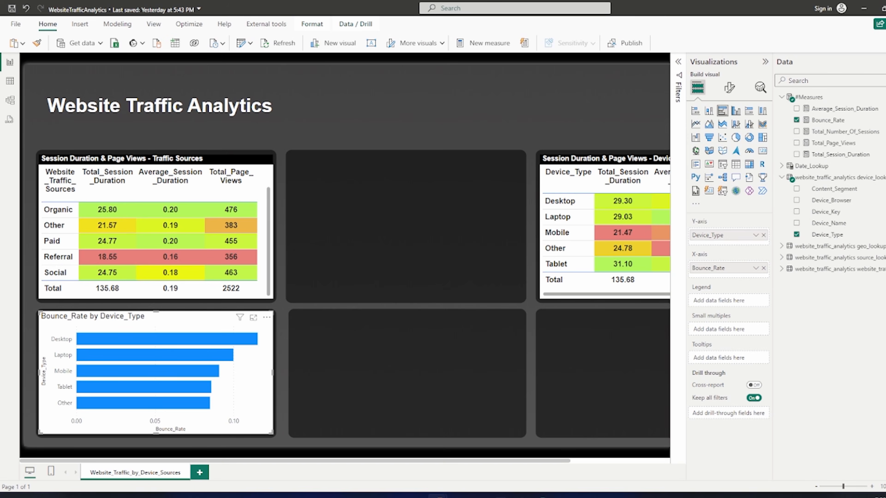
pyautogui.click(729, 87)
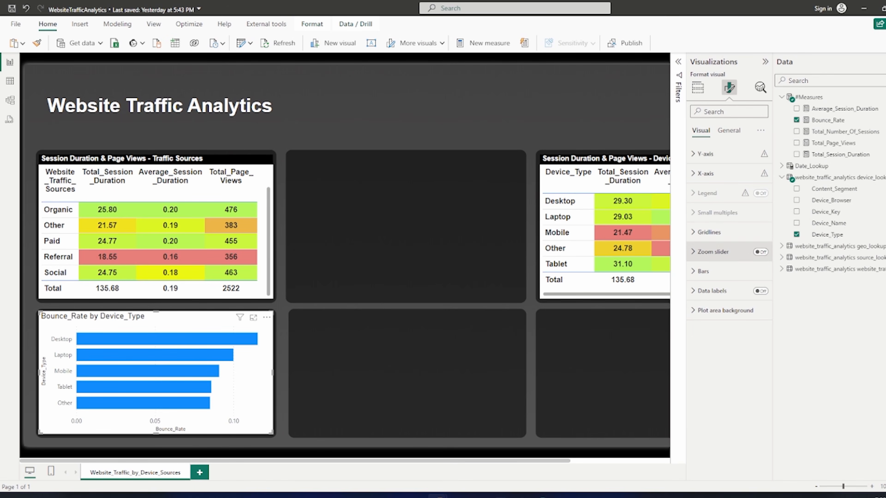
pyautogui.click(761, 291)
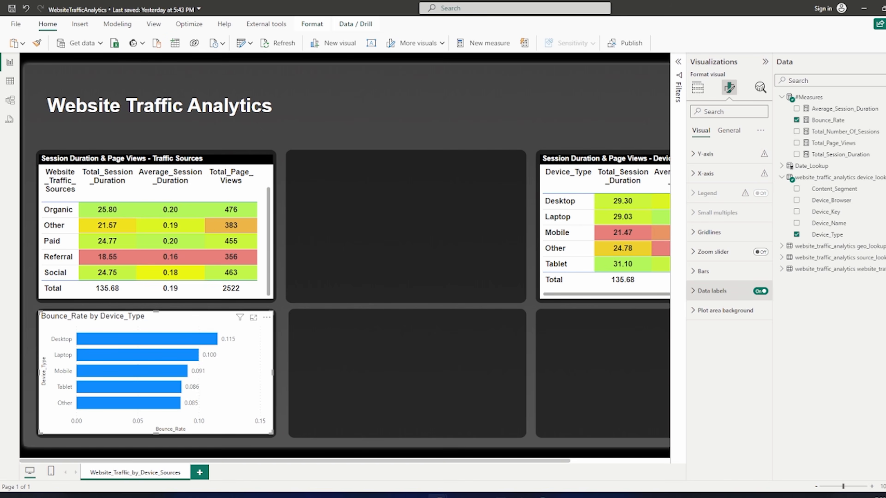
# Format the Bounce_Rate measure as a percentage with two decimal places
pyautogui.click(711, 291)
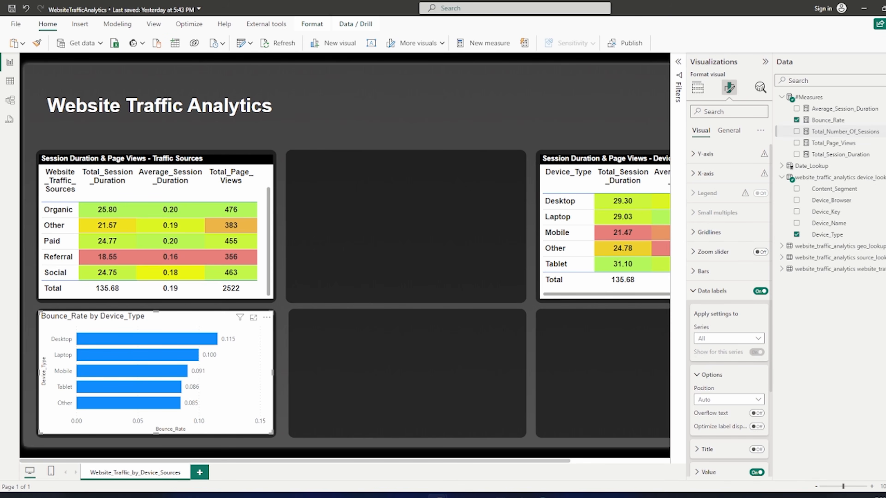
pyautogui.click(827, 120)
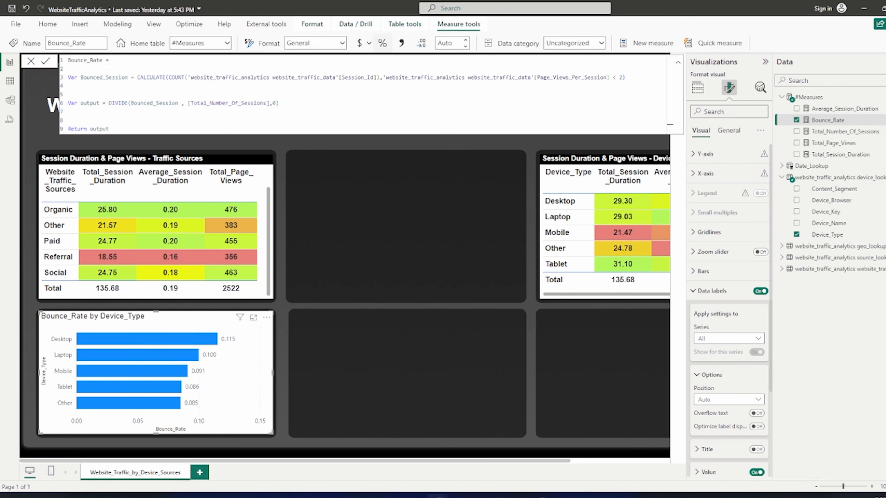
pyautogui.click(383, 43)
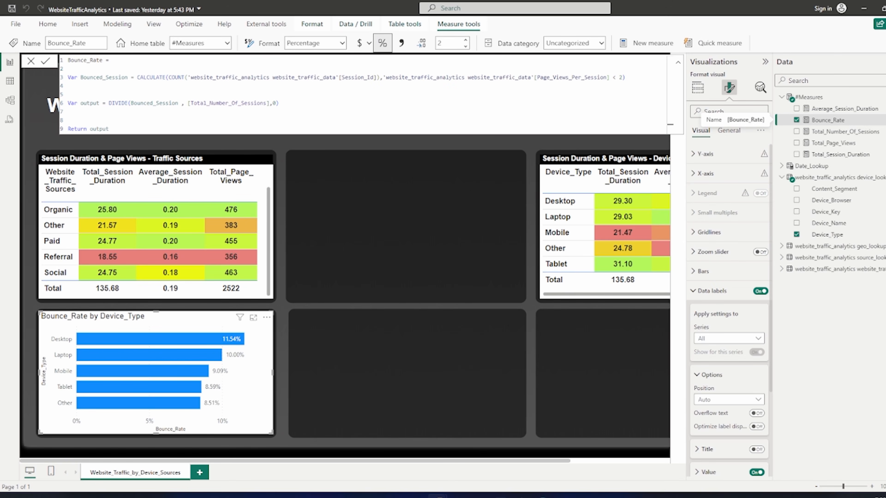
pyautogui.click(31, 62)
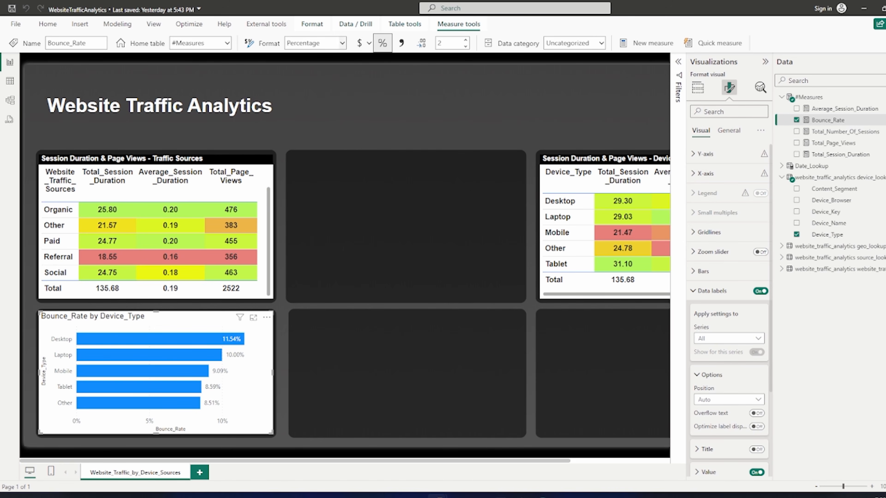
pyautogui.click(342, 43)
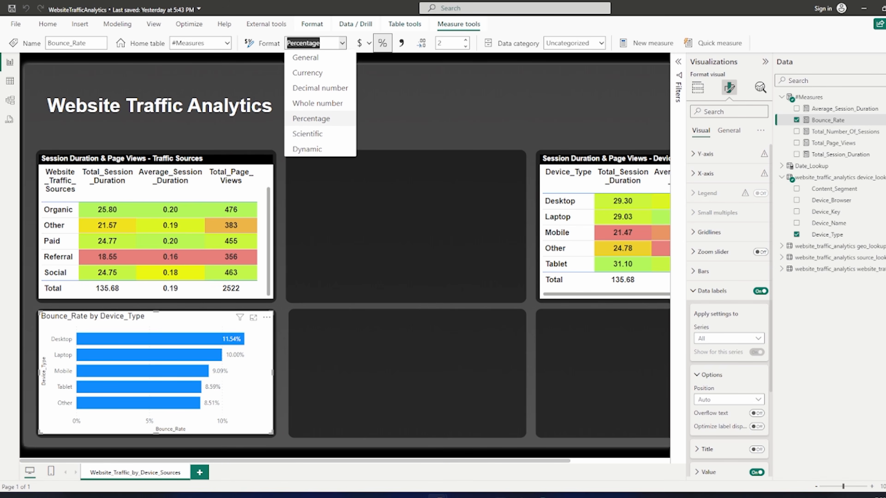
pyautogui.click(312, 118)
pyautogui.click(406, 119)
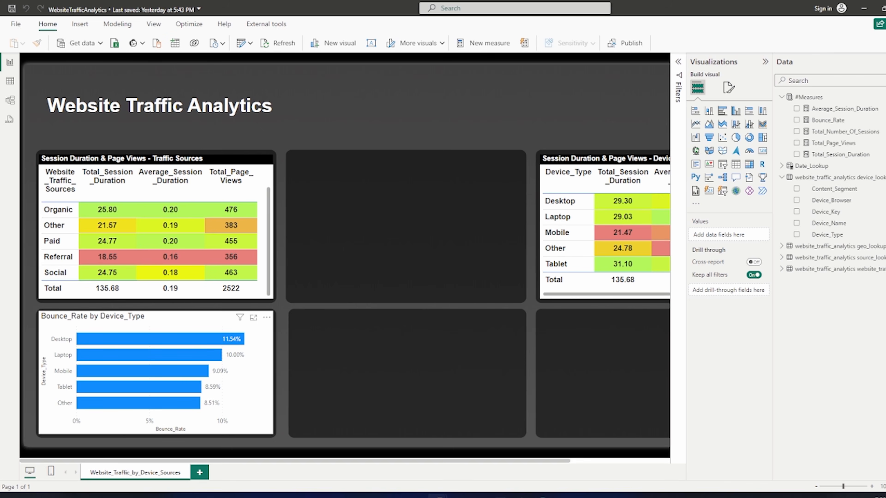
# Set the font of the bar chart's data label values to Arial
pyautogui.click(196, 321)
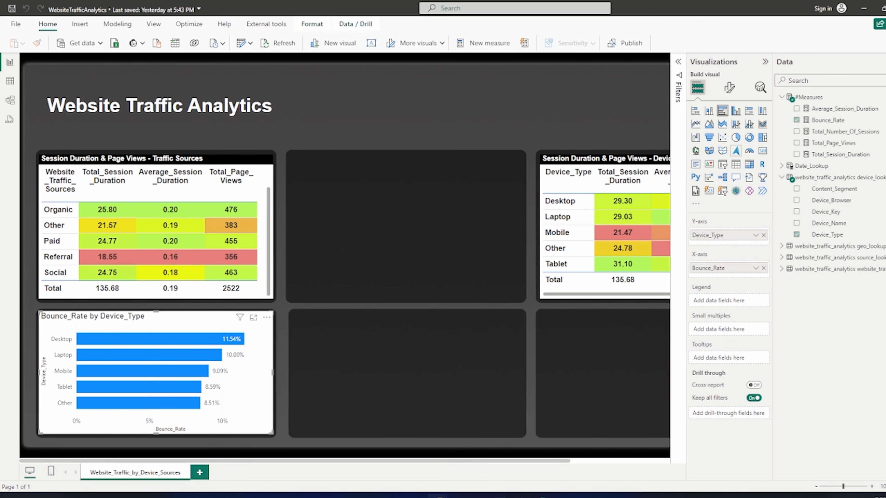
pyautogui.click(729, 88)
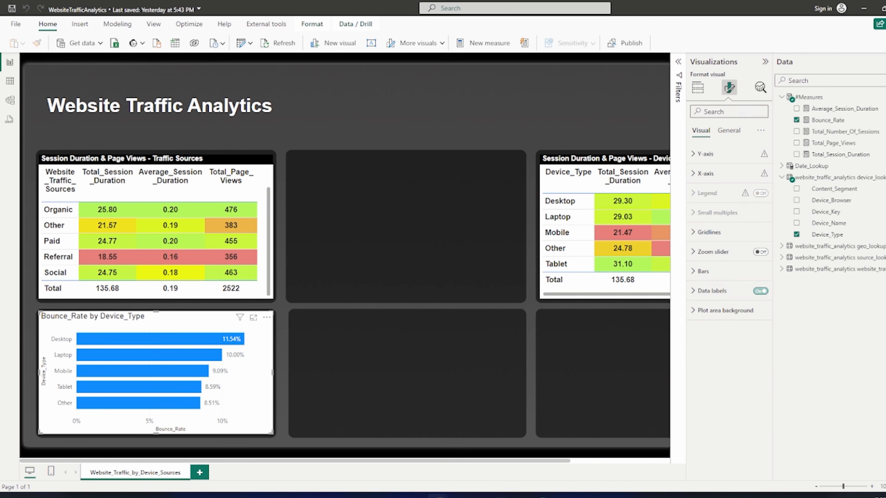
pyautogui.click(711, 291)
pyautogui.scroll(-3, 729, 279)
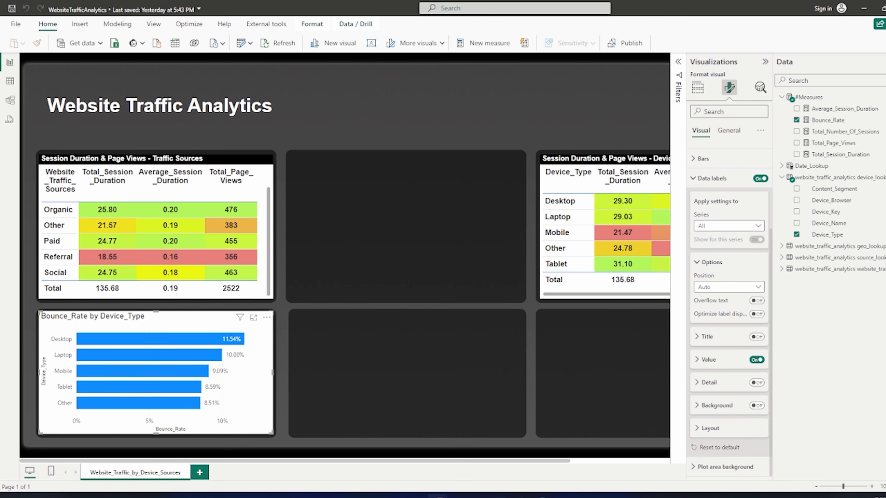
pyautogui.click(708, 360)
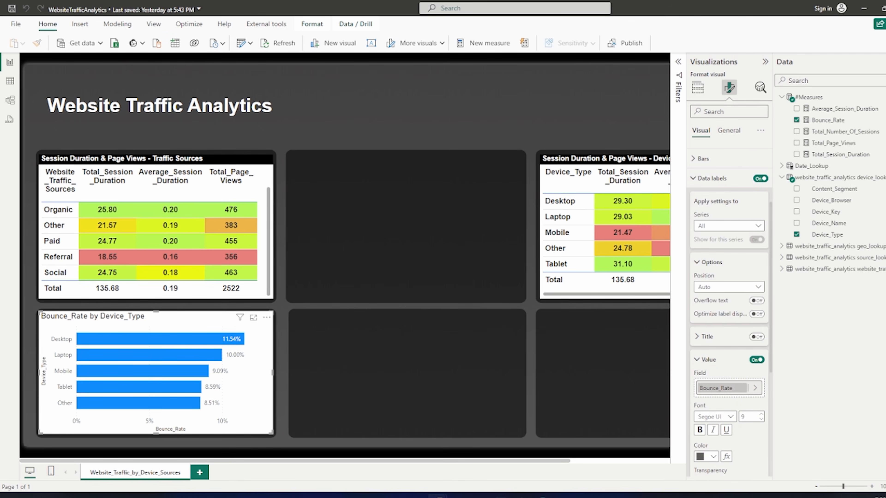
pyautogui.click(715, 416)
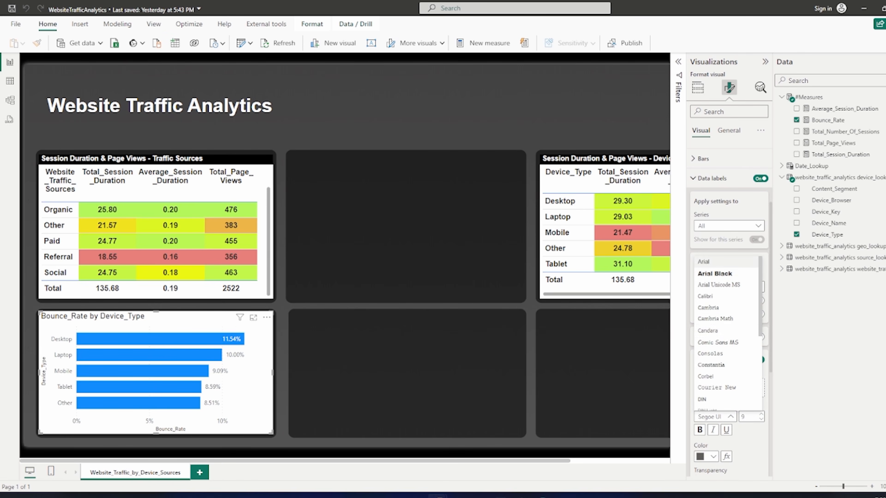
pyautogui.click(715, 274)
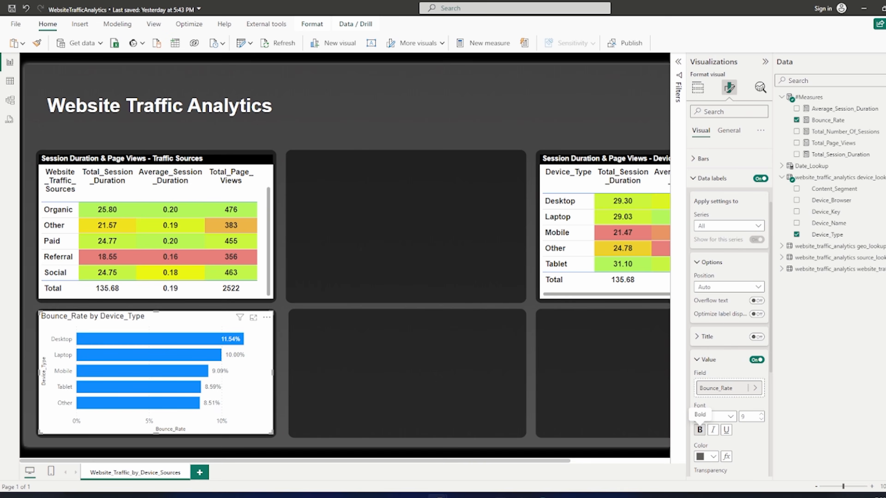
# Check the data label specification in DesignLayout_Website_Traffic_Analytics.docx, and make the bar chart's data label values bold and white
pyautogui.click(481, 497)
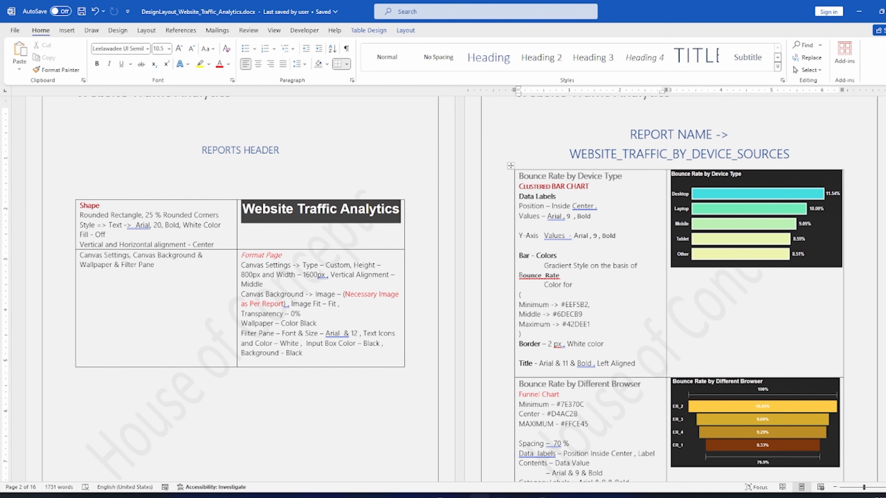
pyautogui.click(437, 497)
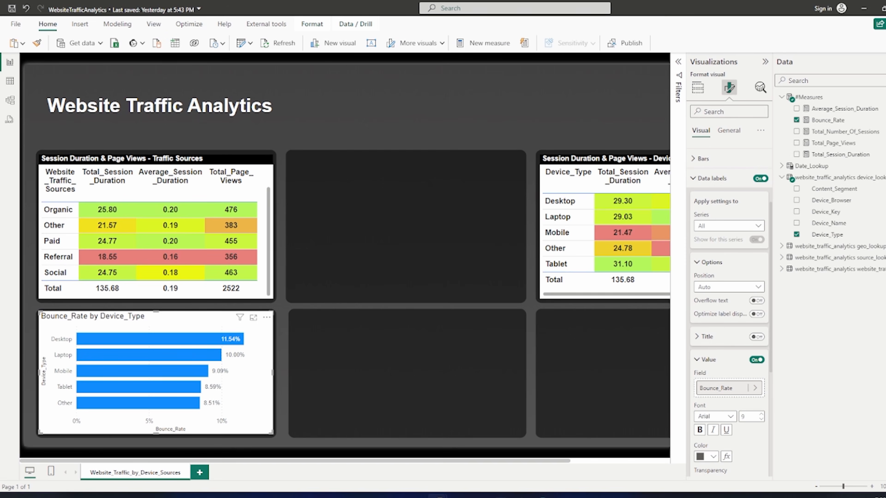
pyautogui.click(700, 430)
pyautogui.scroll(-3, 718, 401)
pyautogui.click(708, 356)
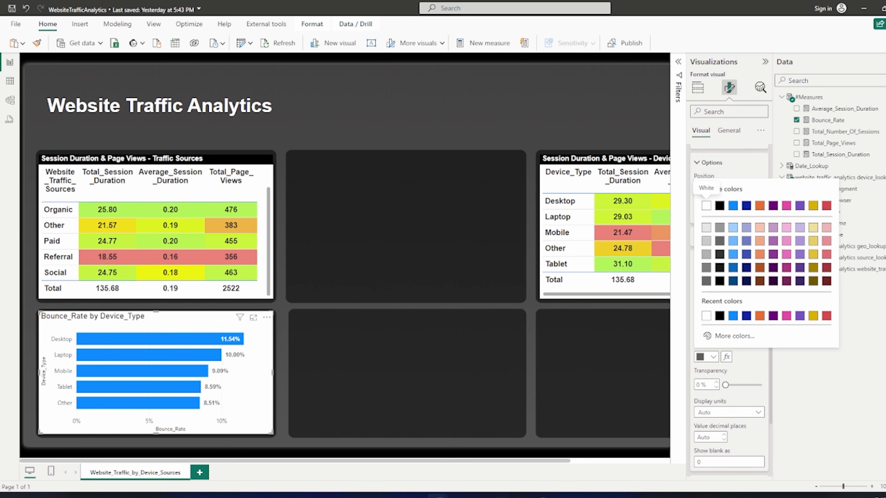
pyautogui.click(707, 205)
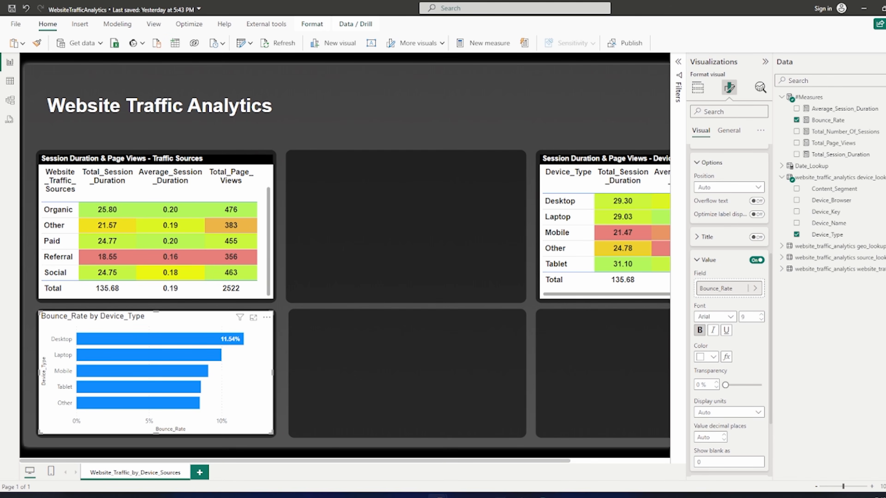
# Compare the label position with the design document and set the bar chart's data labels to Outside end
pyautogui.click(704, 260)
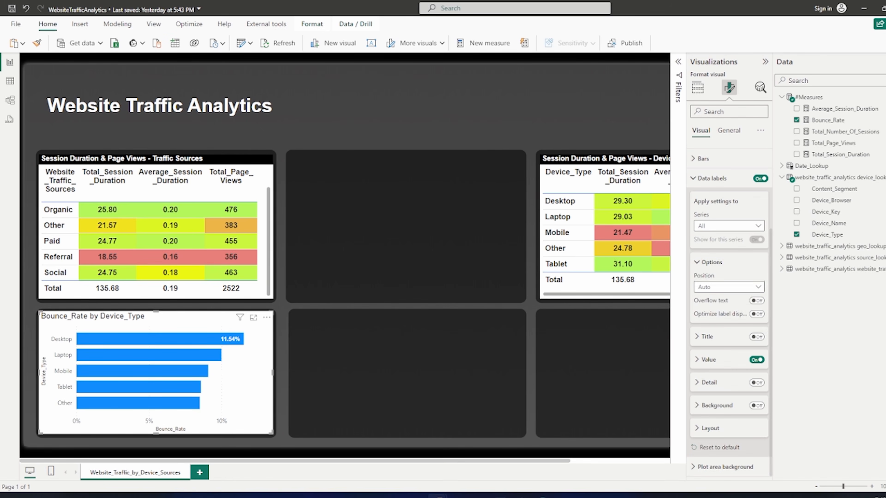
pyautogui.hotkey('alt', 'Tab')
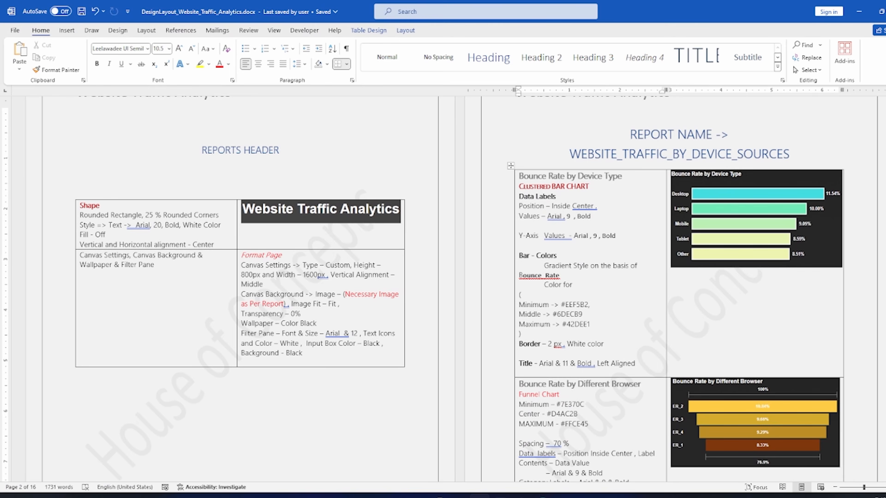
pyautogui.hotkey('alt', 'Tab')
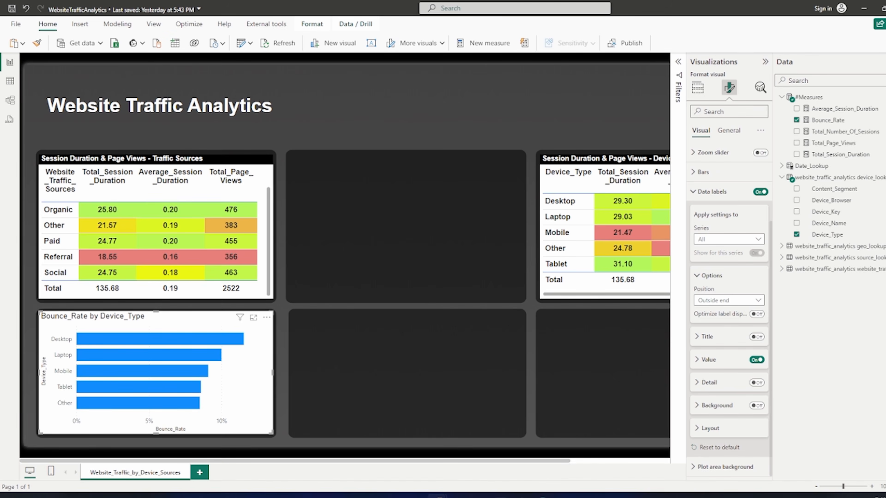
# Change the data labels' position in the design document's Bounce Rate by Device Type specification to "Outside End", and return to the report
pyautogui.hotkey('alt', 'Tab')
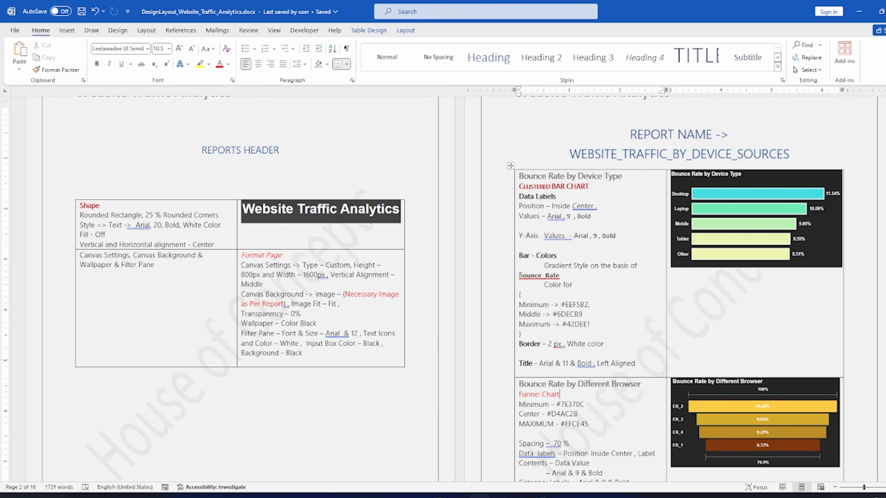
pyautogui.moveTo(552, 206); pyautogui.dragTo(597, 206)
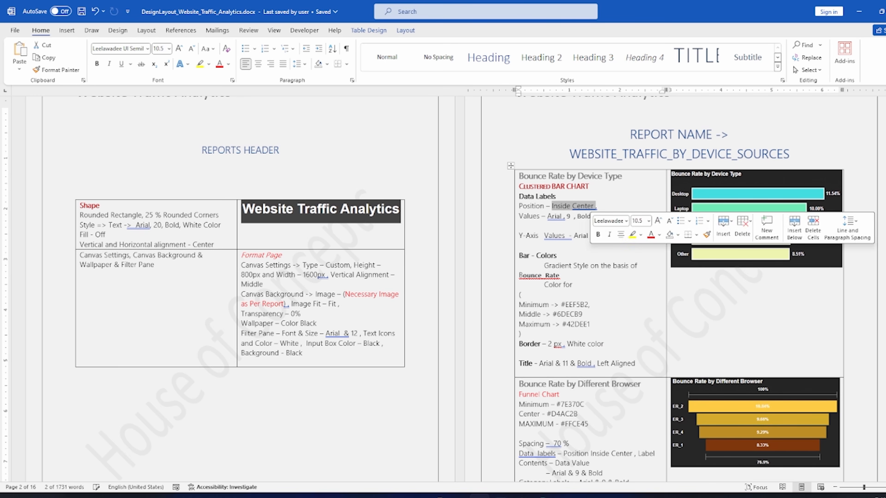
pyautogui.write('Outside En')
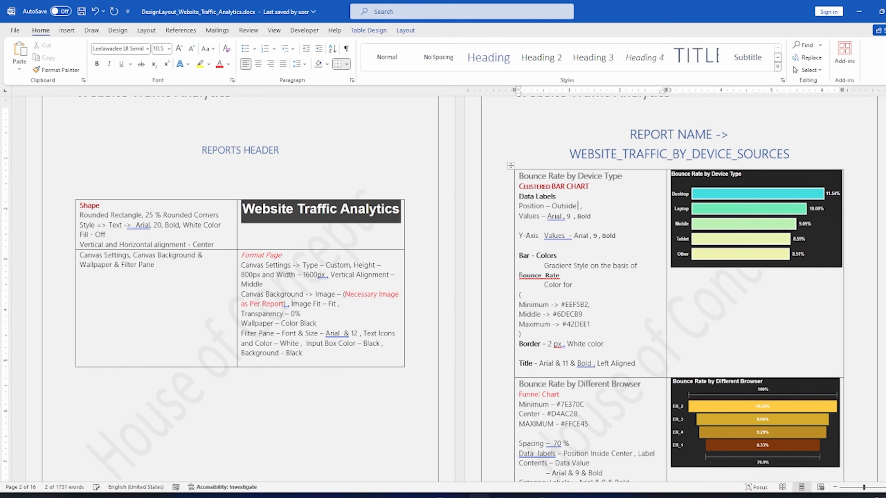
pyautogui.write('d')
pyautogui.hotkey('alt', 'Tab')
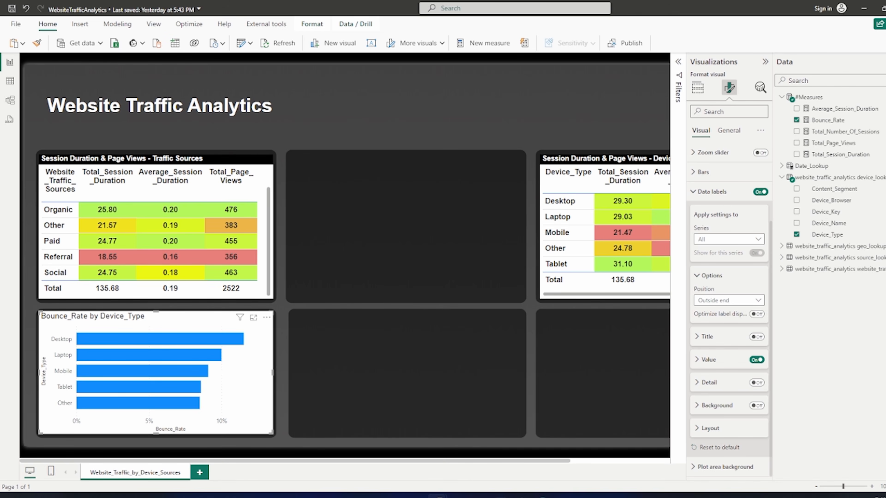
# Check the axis specification in the design document, and turn off the bar chart's X-axis values, X-axis title and Y-axis title
pyautogui.click(711, 276)
pyautogui.click(712, 231)
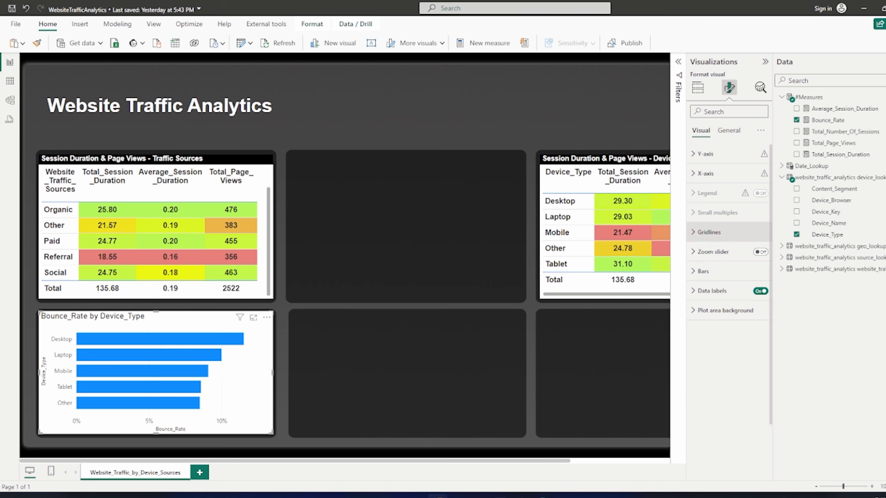
pyautogui.click(480, 497)
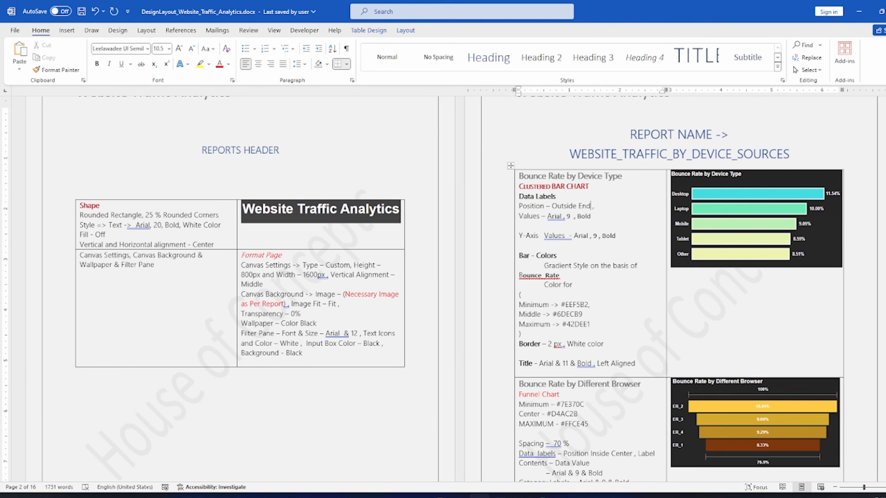
pyautogui.click(480, 497)
pyautogui.click(708, 173)
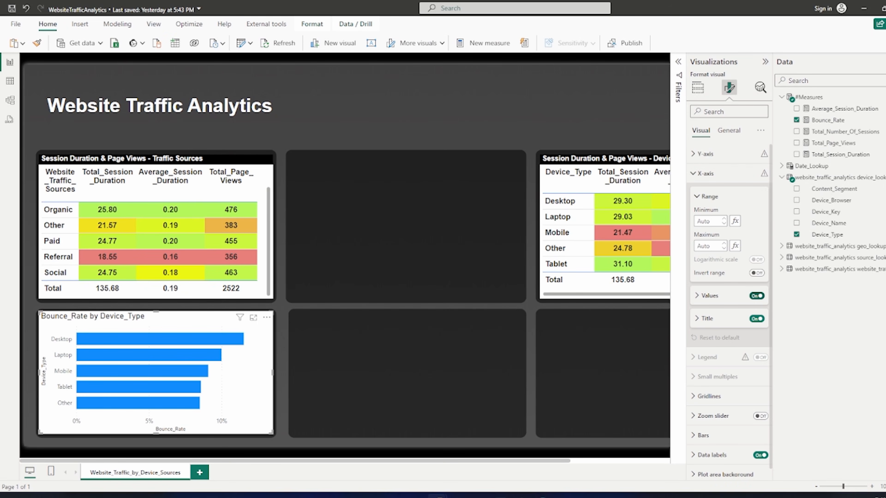
pyautogui.click(756, 296)
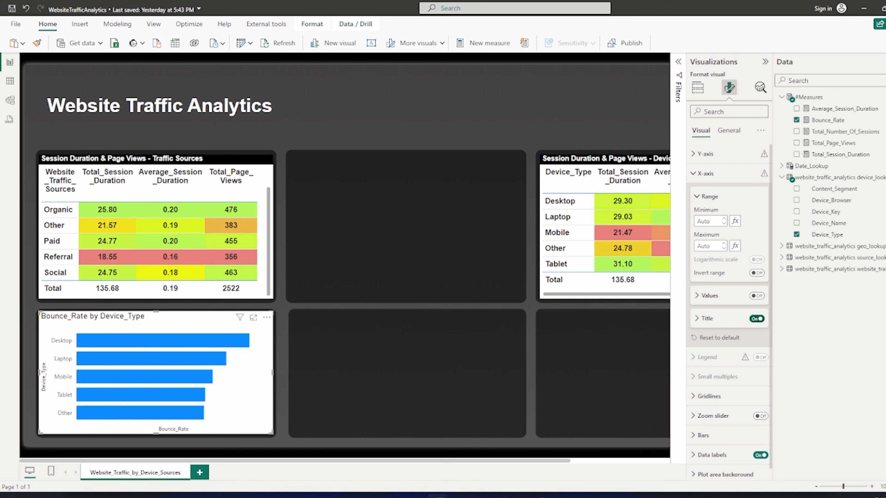
pyautogui.click(757, 318)
pyautogui.click(709, 196)
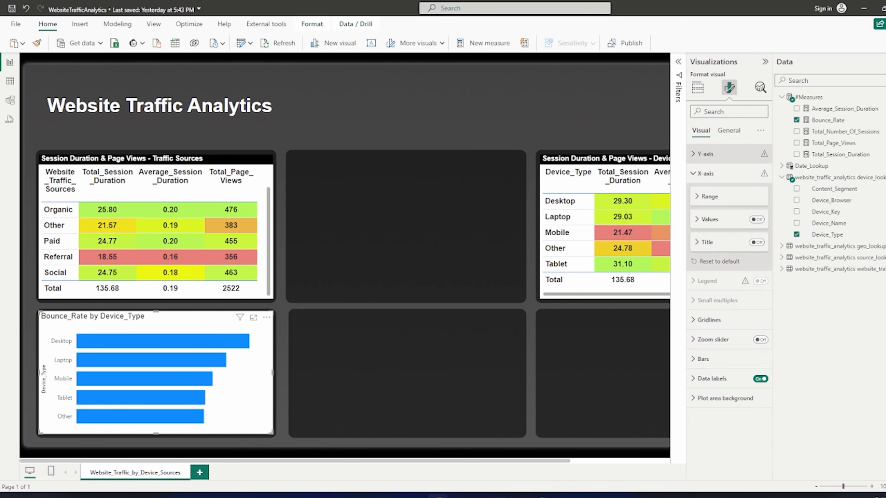
pyautogui.click(705, 154)
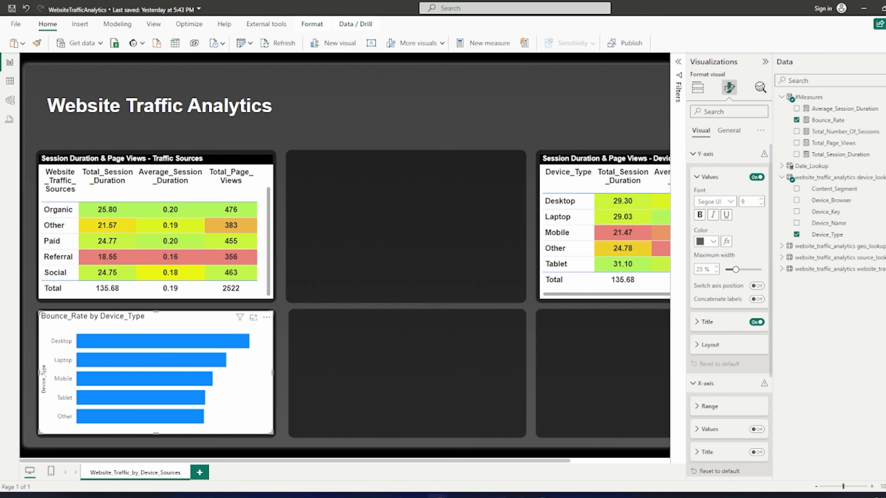
pyautogui.click(757, 322)
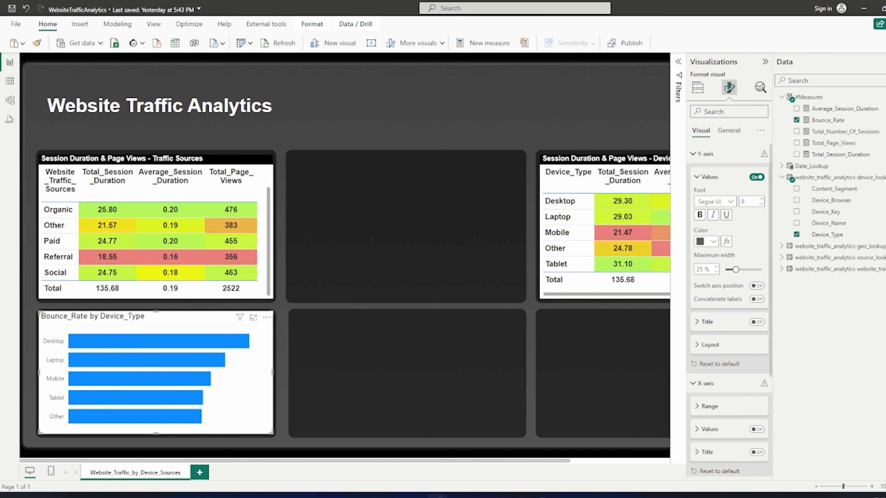
# Format the bar chart's Y-axis values as white, bold Arial text
pyautogui.click(708, 241)
pyautogui.click(702, 257)
pyautogui.click(716, 201)
pyautogui.scroll(4, 718, 238)
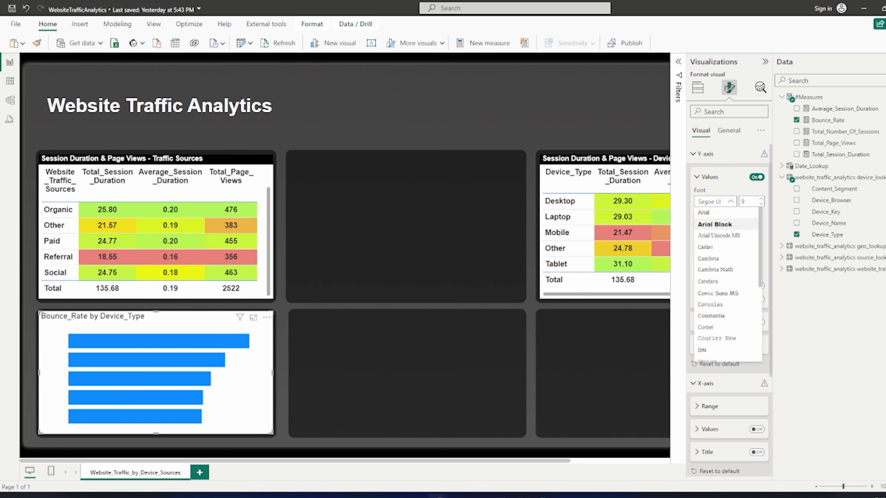
pyautogui.click(708, 212)
pyautogui.click(700, 215)
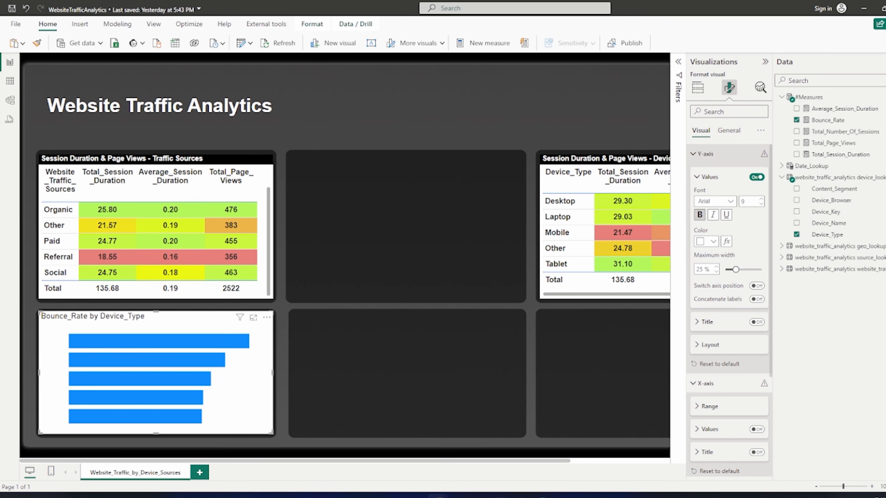
pyautogui.click(705, 153)
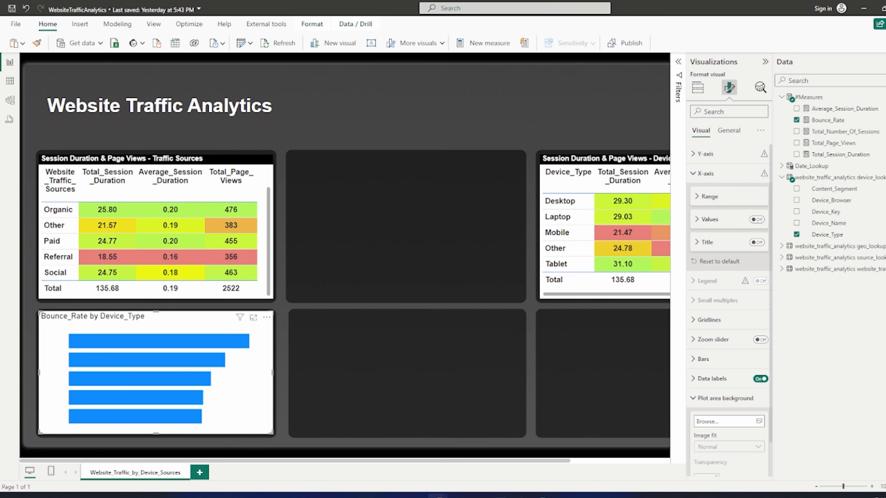
# Set the bar chart's background transparency to 100% and turn off its header icons
pyautogui.click(728, 130)
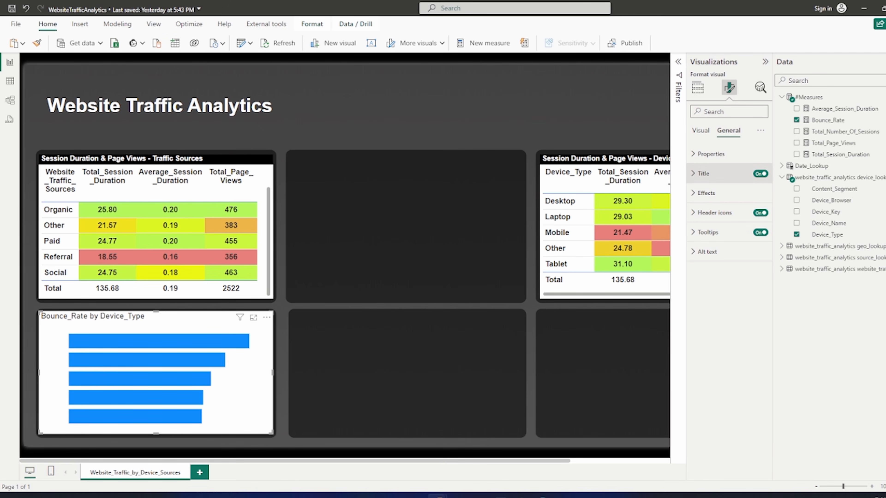
pyautogui.click(707, 193)
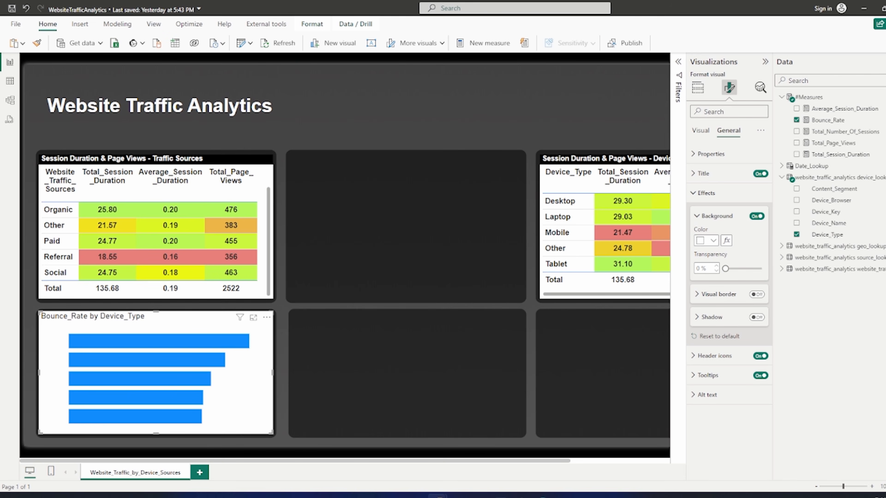
pyautogui.moveTo(725, 268); pyautogui.dragTo(760, 269)
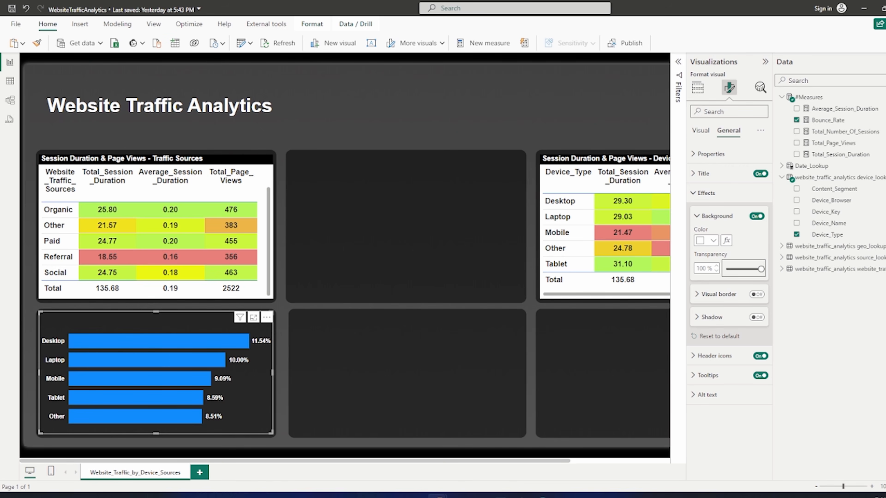
pyautogui.click(706, 193)
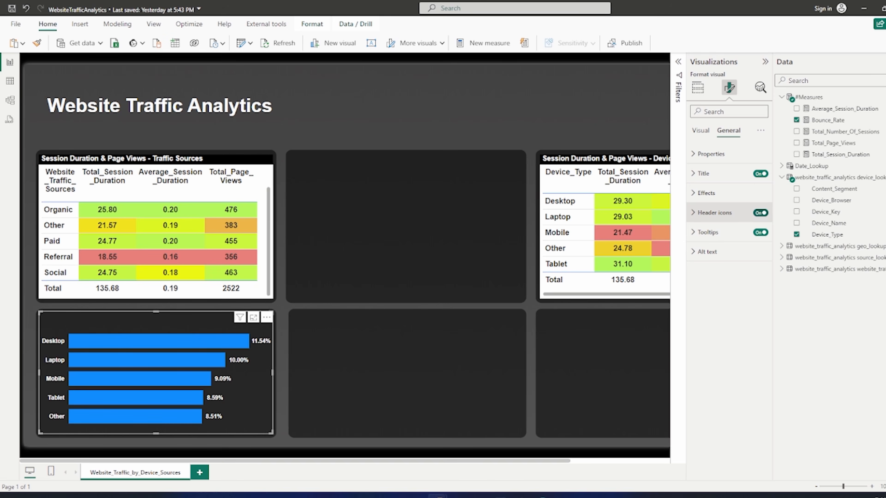
pyautogui.click(761, 213)
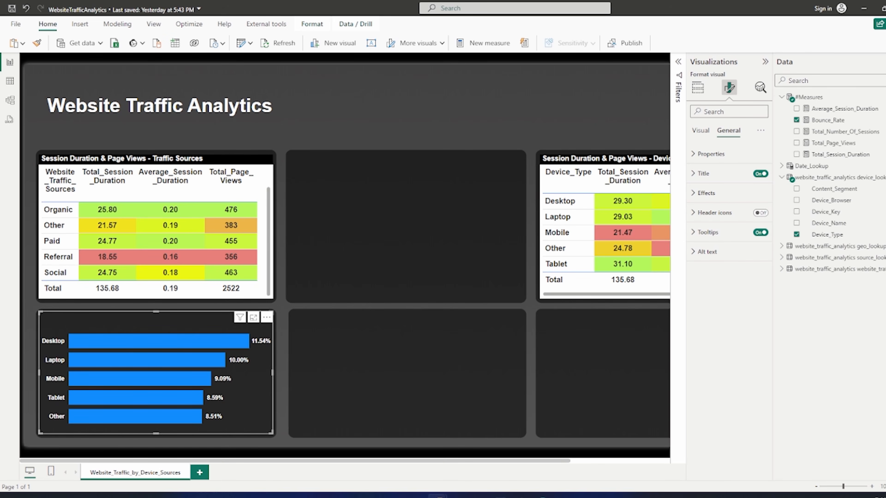
pyautogui.click(701, 131)
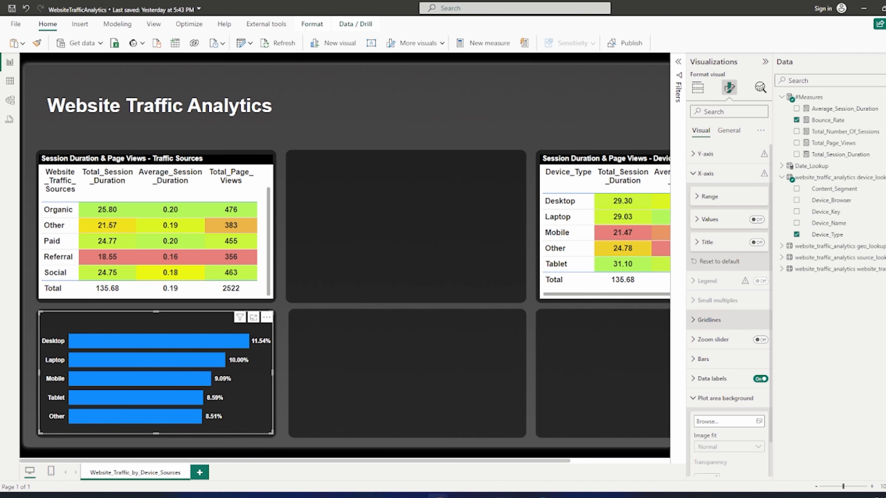
pyautogui.click(726, 398)
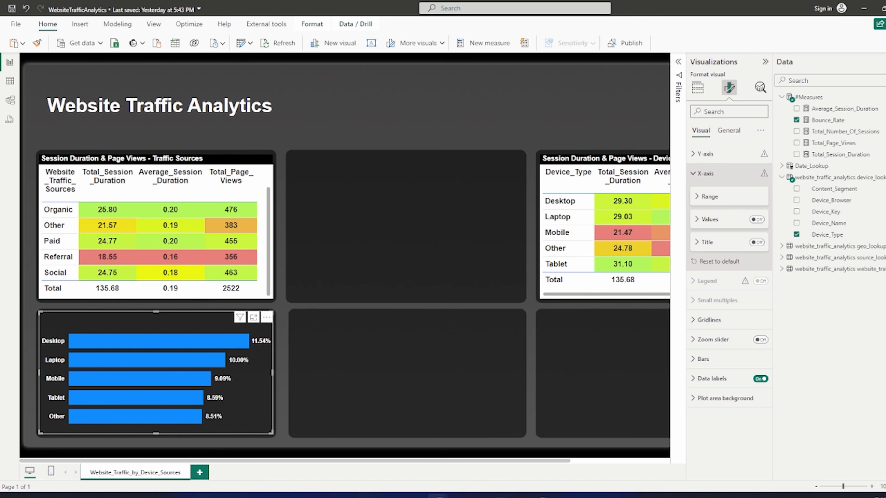
pyautogui.click(726, 174)
pyautogui.click(726, 154)
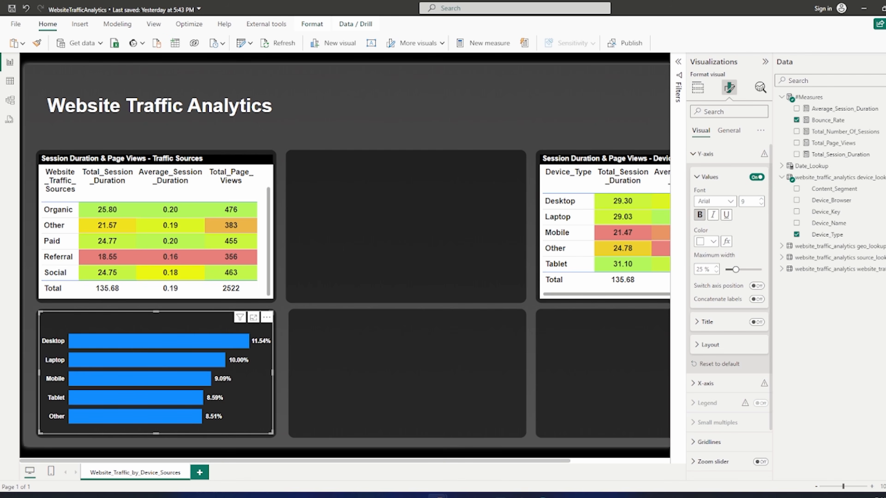
pyautogui.click(725, 154)
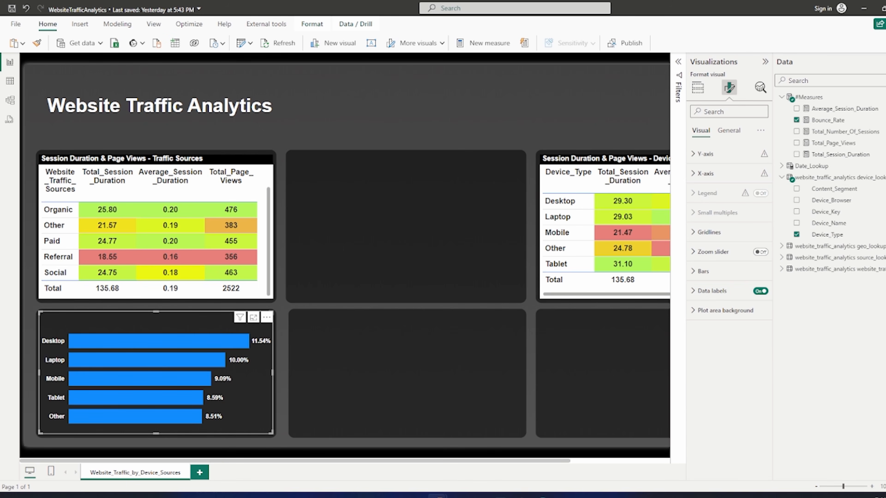
# Copy the heading "Bounce Rate by Device Type" from the design document in Word and paste it as the bar chart's title in Power BI
pyautogui.click(480, 497)
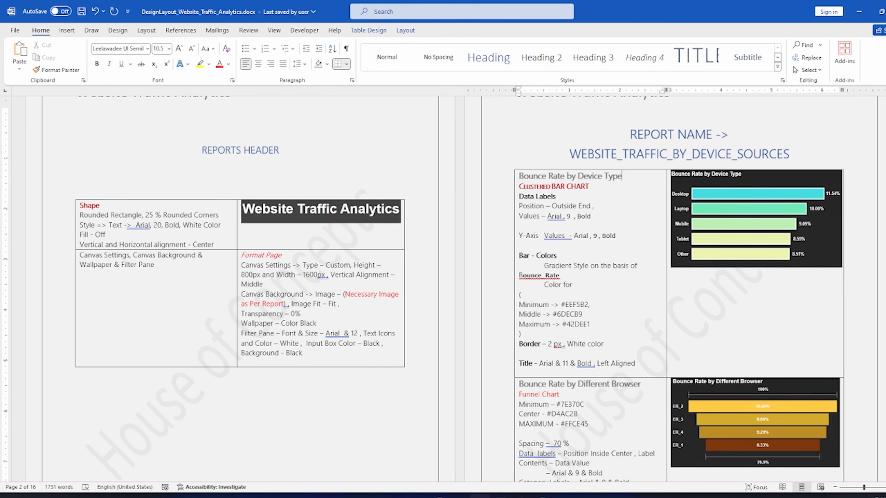
pyautogui.moveTo(625, 177); pyautogui.dragTo(519, 176)
pyautogui.hotkey('ctrl', 'c')
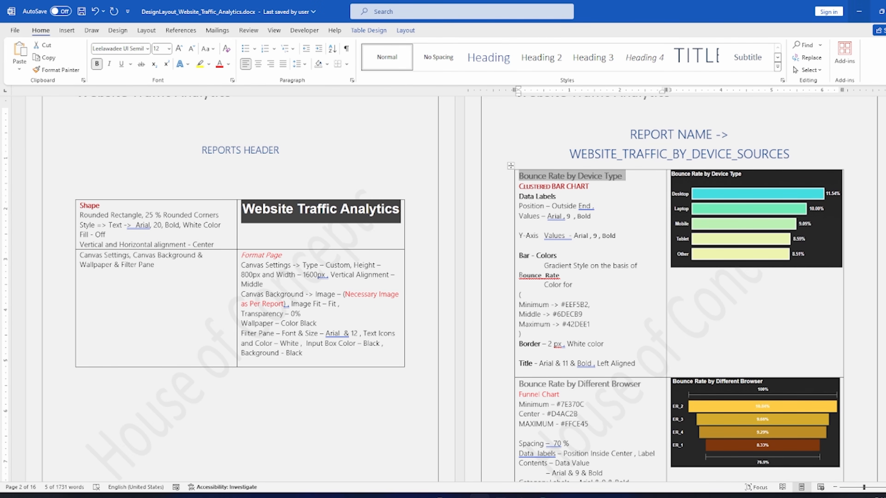
pyautogui.click(860, 11)
pyautogui.hotkey('alt', 'Tab')
pyautogui.hotkey('alt', 'Tab')
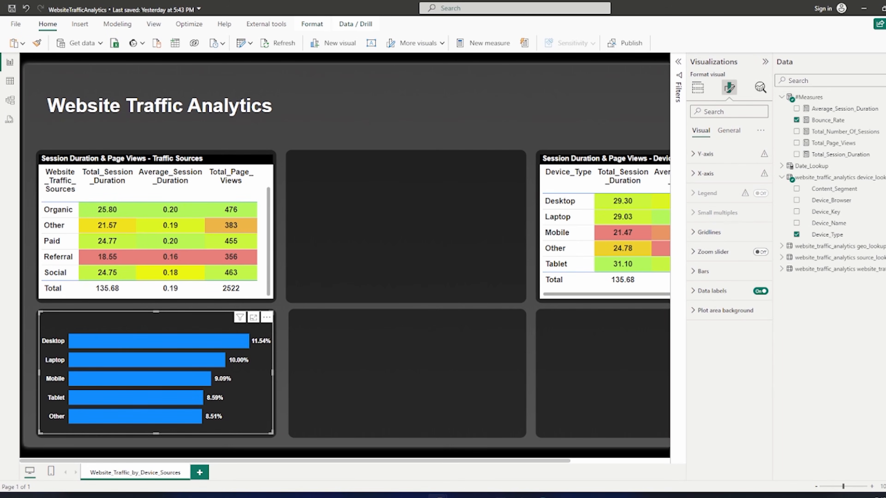
pyautogui.click(729, 131)
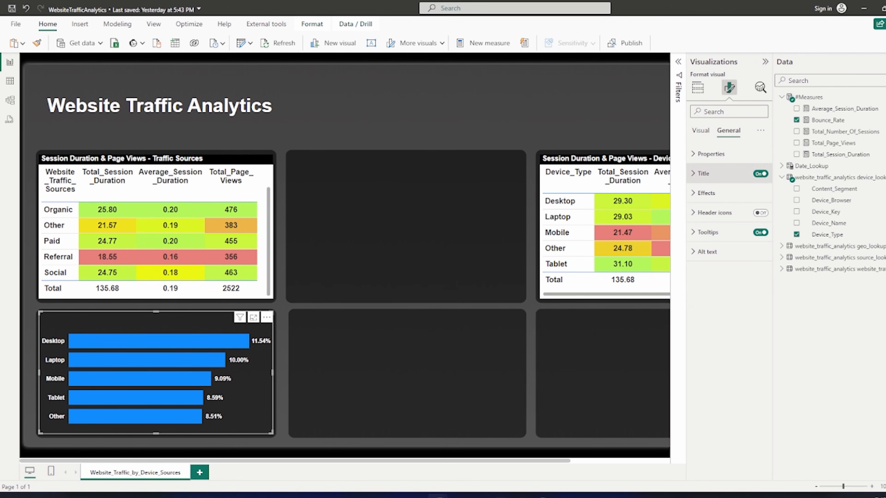
pyautogui.click(704, 173)
pyautogui.hotkey('ctrl', 'a')
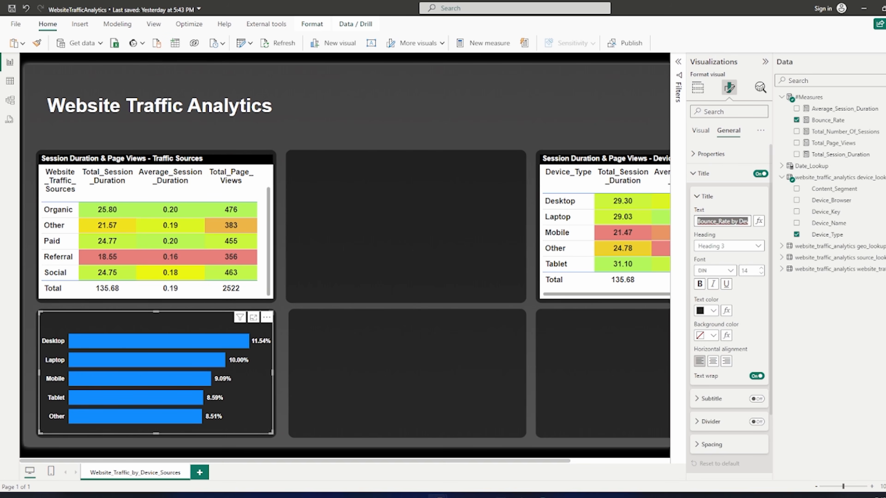
pyautogui.hotkey('ctrl', 'v')
# Format the bar chart's title as white, bold Arial text at size 11
pyautogui.click(717, 271)
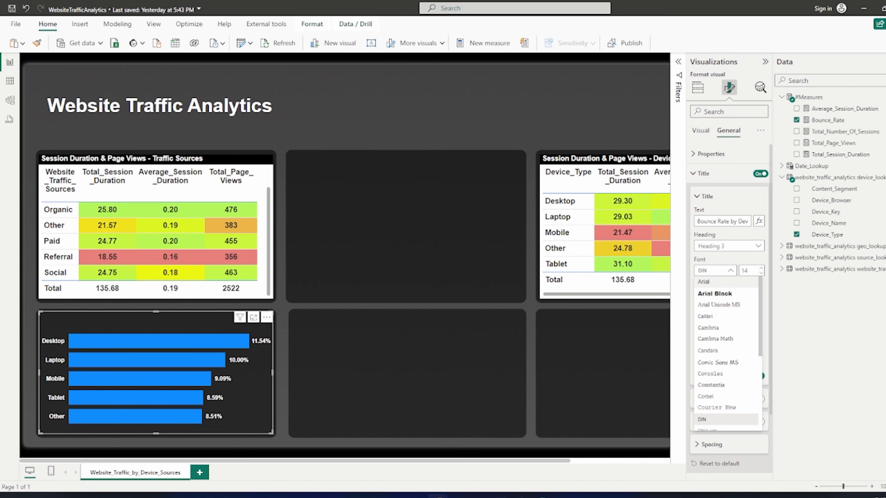
pyautogui.click(704, 282)
pyautogui.click(762, 274)
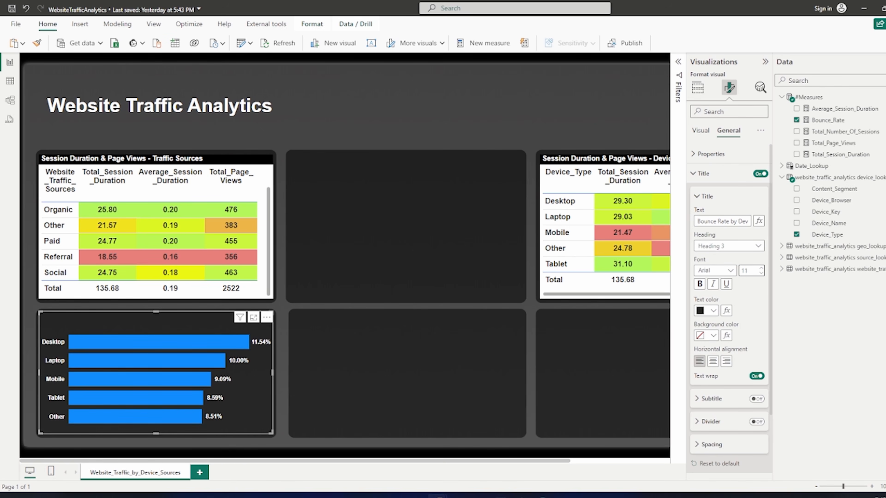
pyautogui.click(699, 284)
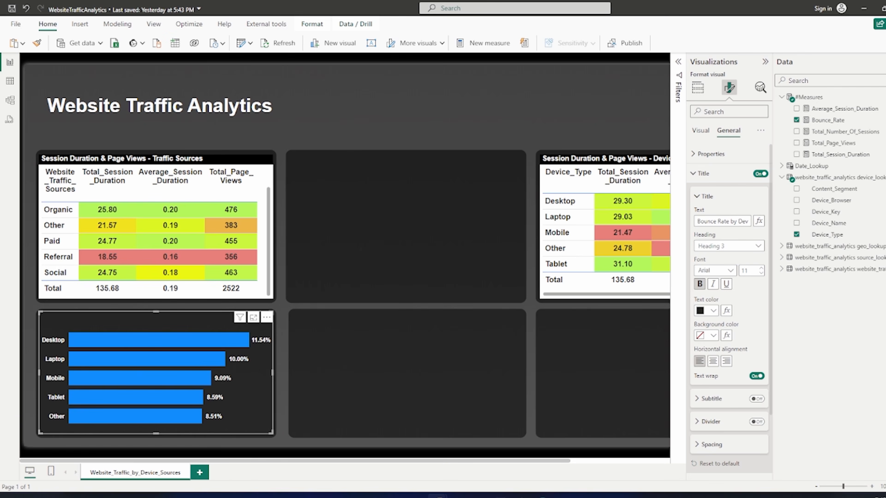
pyautogui.click(706, 311)
pyautogui.click(706, 343)
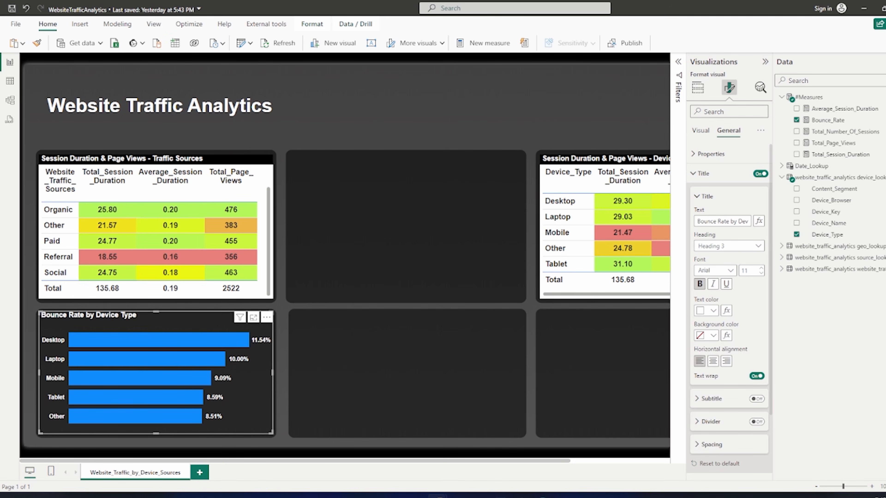
pyautogui.click(702, 174)
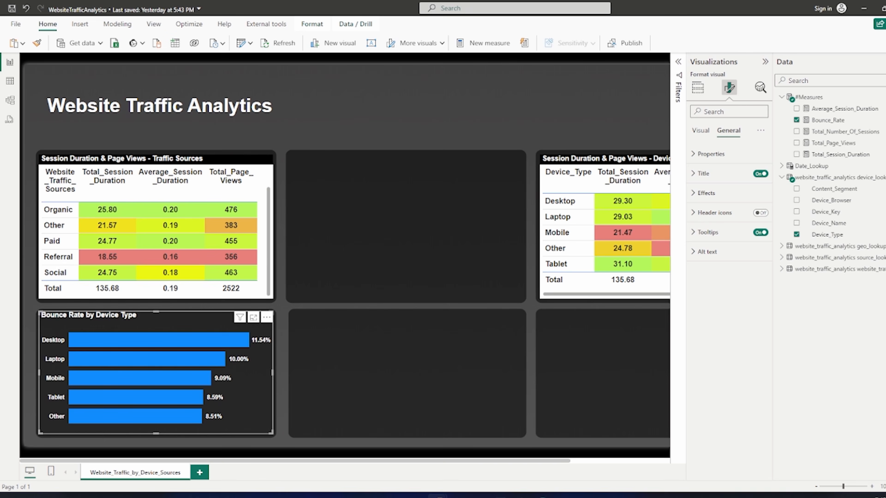
# Turn on the border of the chart's bars and make it 2 px wide and white
pyautogui.click(701, 130)
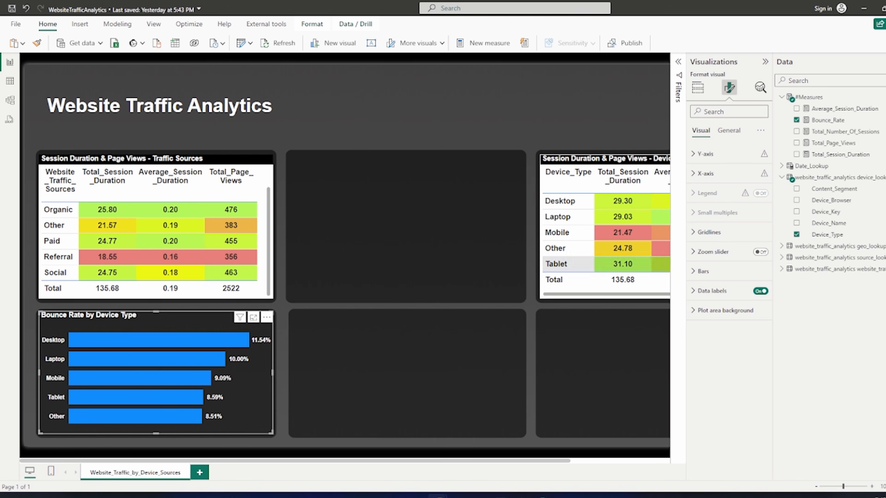
pyautogui.click(703, 271)
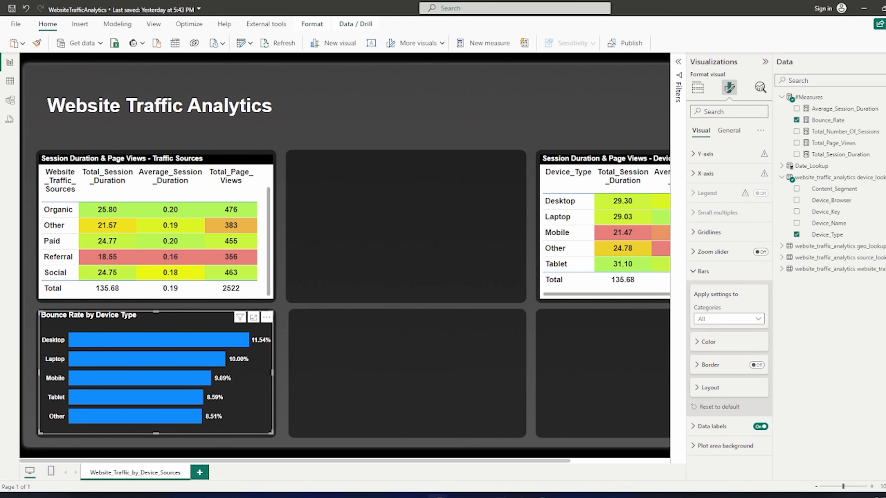
pyautogui.click(710, 365)
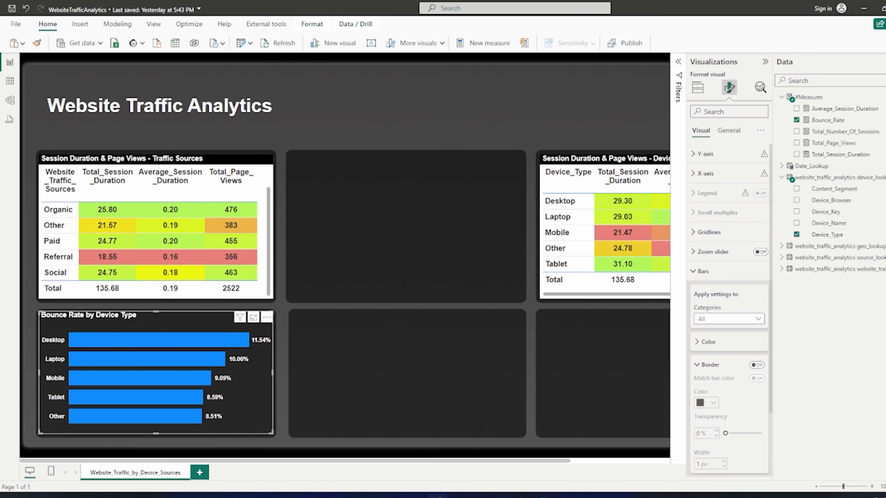
pyautogui.click(757, 365)
pyautogui.scroll(-1, 729, 402)
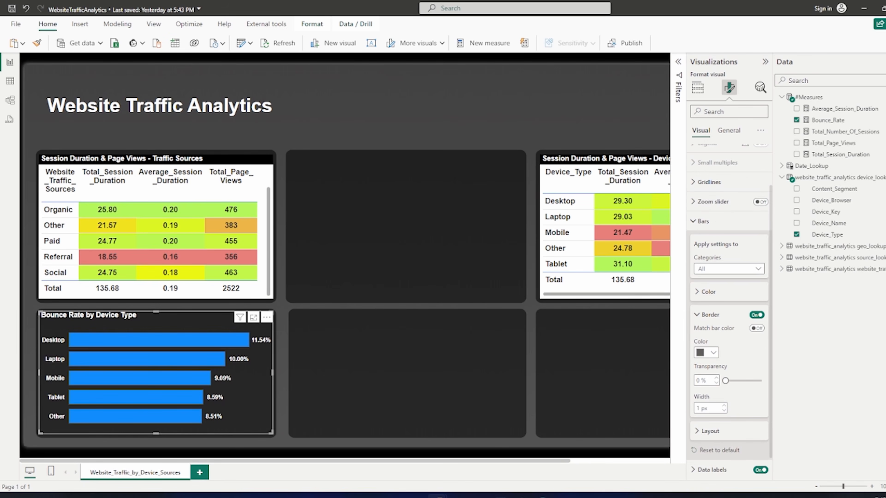
pyautogui.click(724, 406)
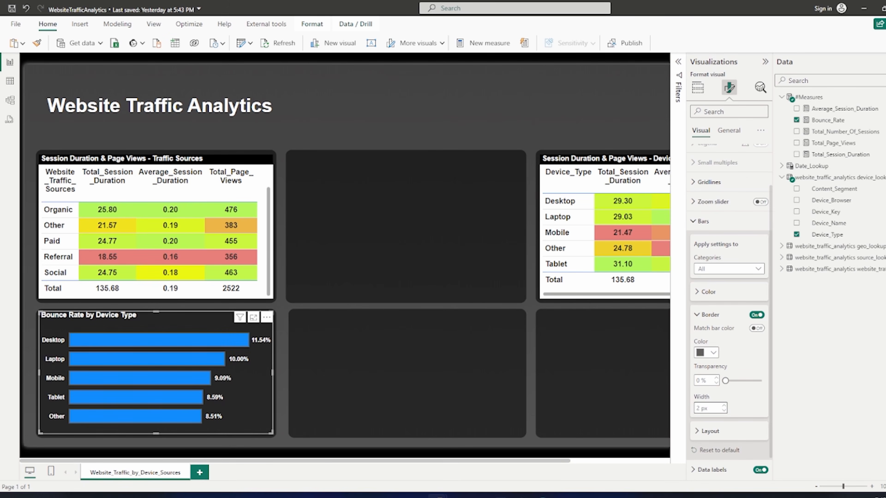
pyautogui.click(707, 352)
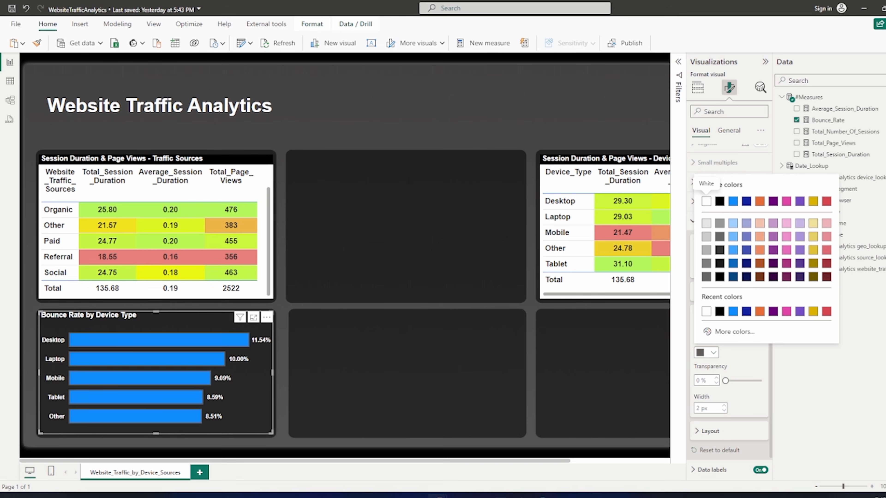
pyautogui.click(706, 201)
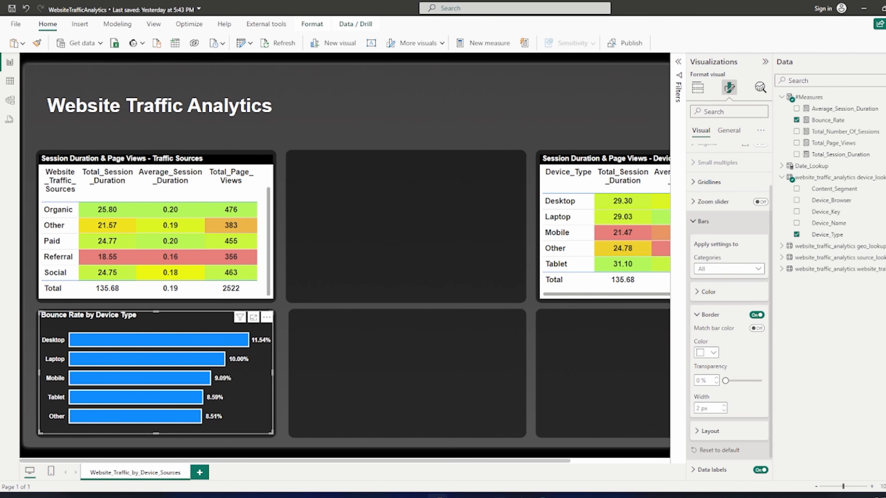
pyautogui.click(702, 221)
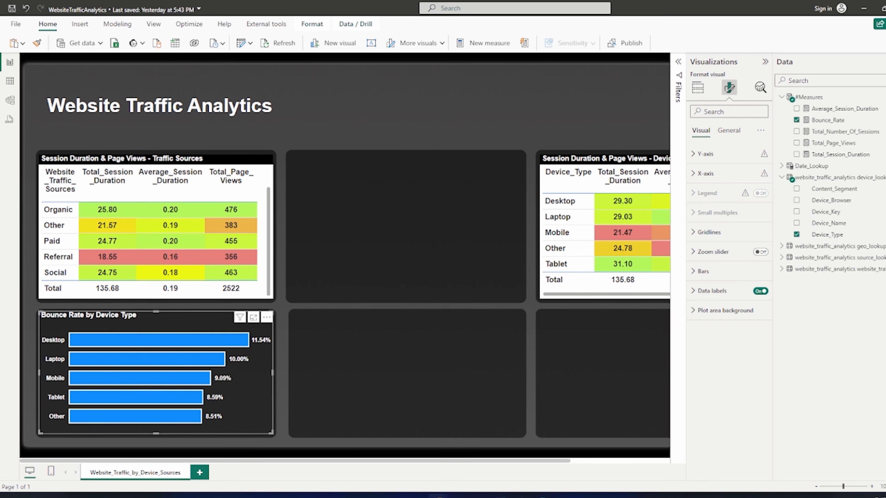
# Copy the minimum bar color code #EEF5B2 from the design document in Word, and return to the Power BI report
pyautogui.hotkey('alt', 'Tab')
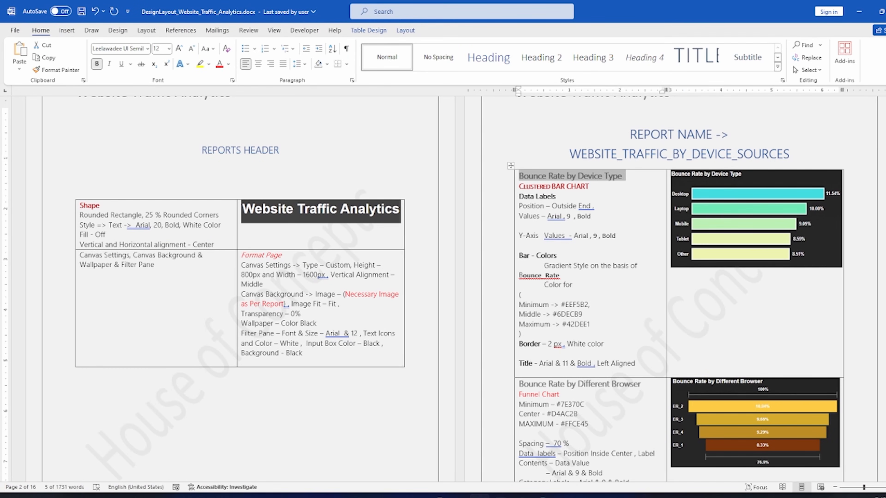
pyautogui.moveTo(591, 265); pyautogui.dragTo(588, 304)
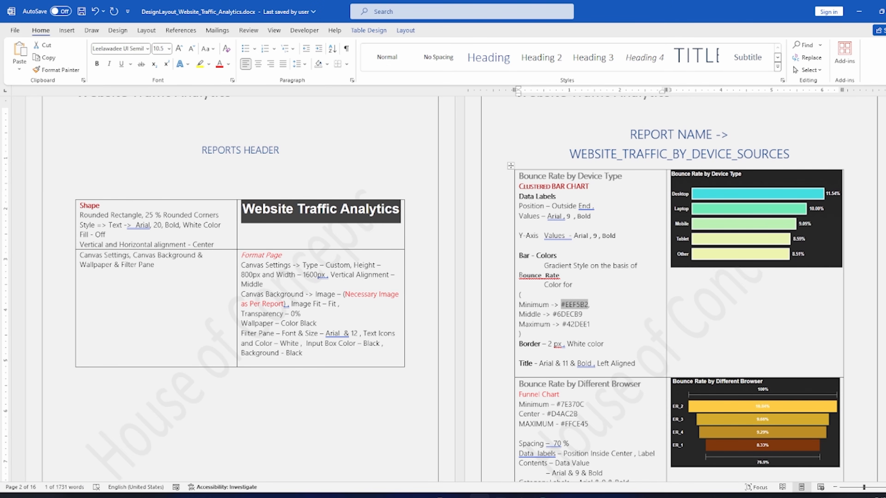
pyautogui.hotkey('alt', 'Tab')
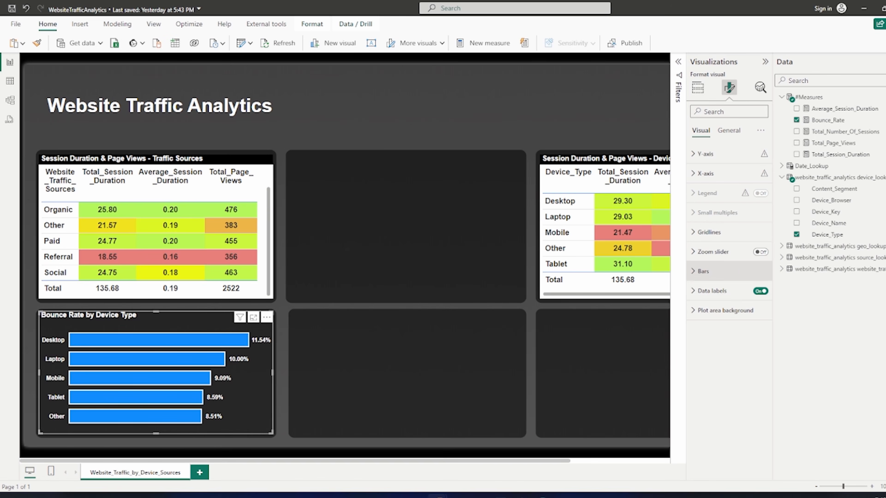
# Open conditional formatting for the bar color and add a middle color to the gradient based on Bounce_Rate
pyautogui.click(703, 271)
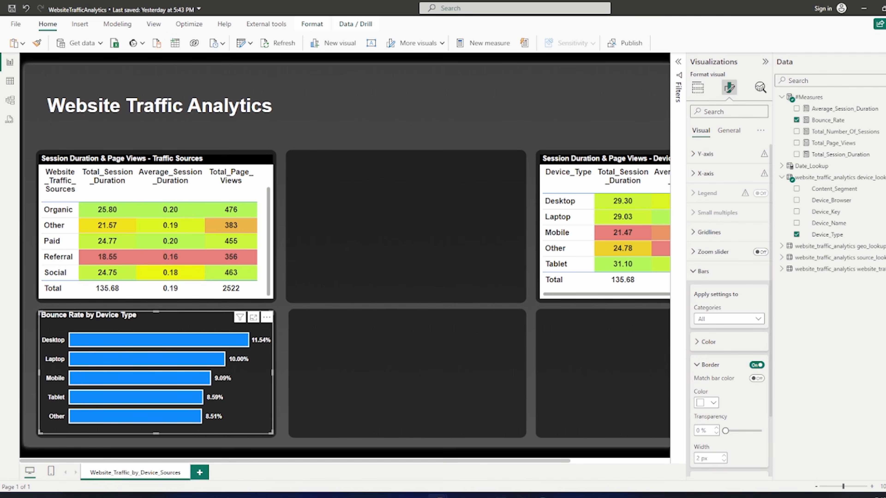
pyautogui.click(711, 365)
pyautogui.click(708, 341)
pyautogui.scroll(-1, 726, 349)
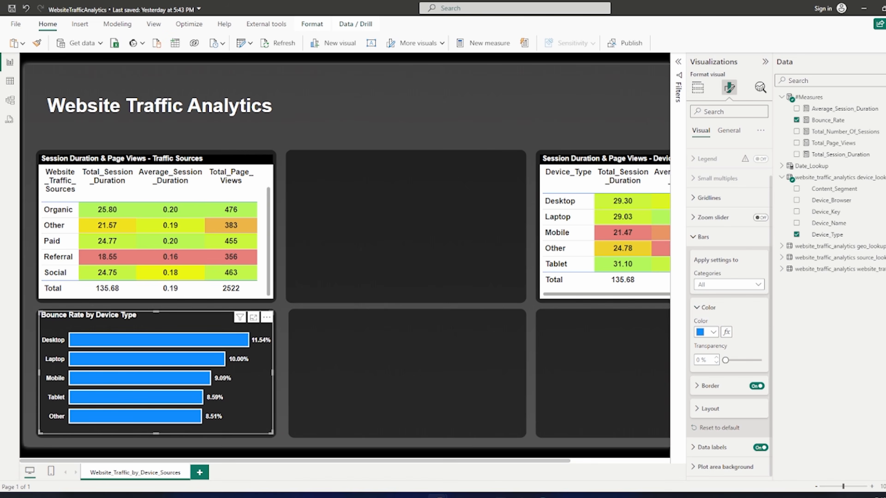
pyautogui.click(726, 332)
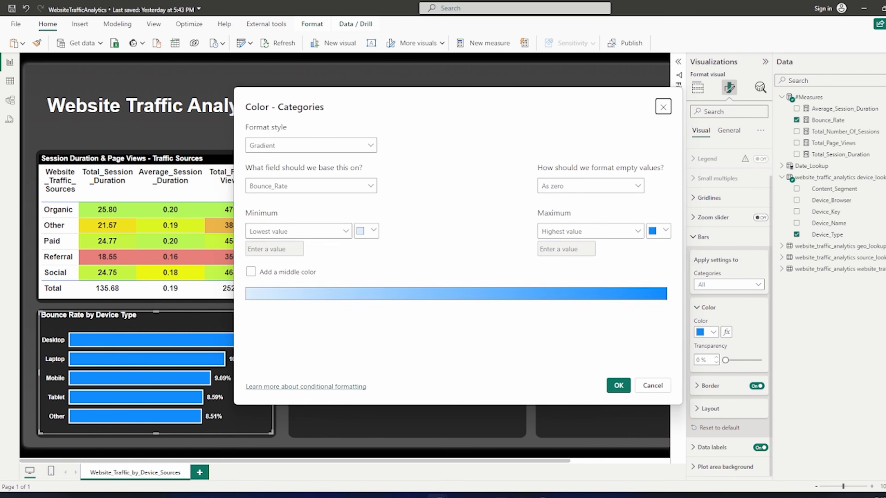
pyautogui.click(251, 272)
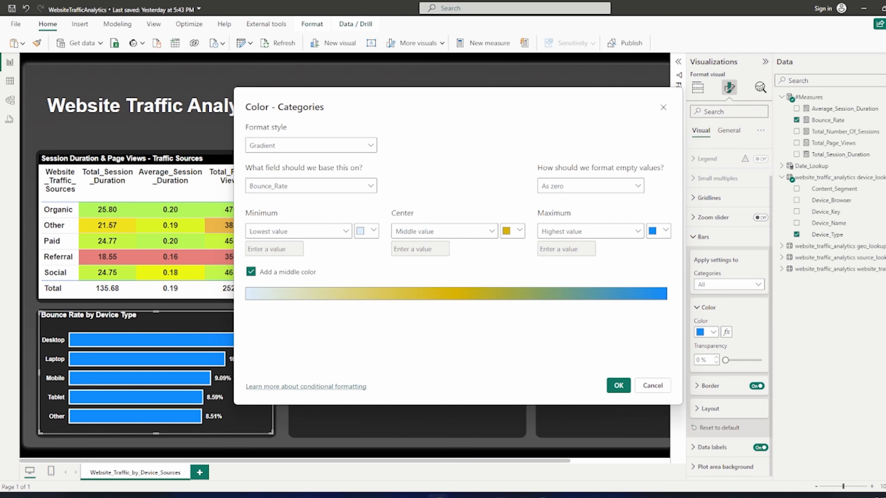
# Set the gradient's minimum color to #EEF5B2 for the lowest bounce rate value
pyautogui.click(366, 231)
pyautogui.click(392, 371)
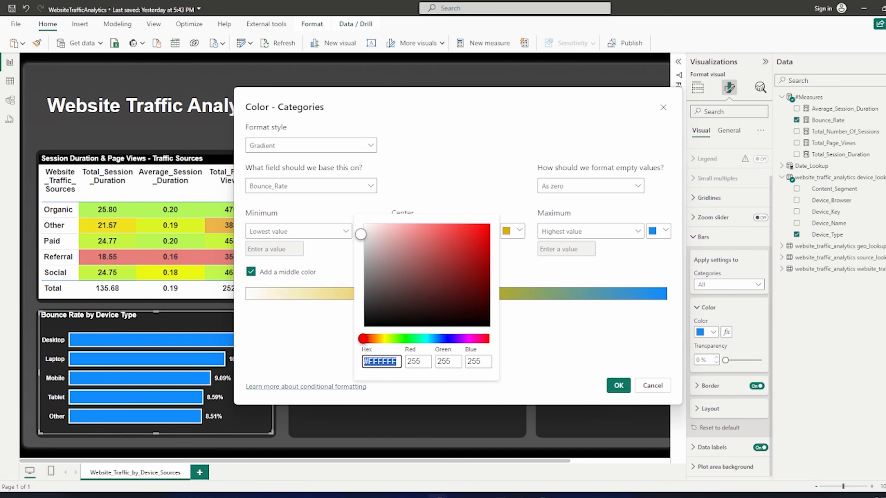
pyautogui.hotkey('ctrl', 'v')
pyautogui.press('Return')
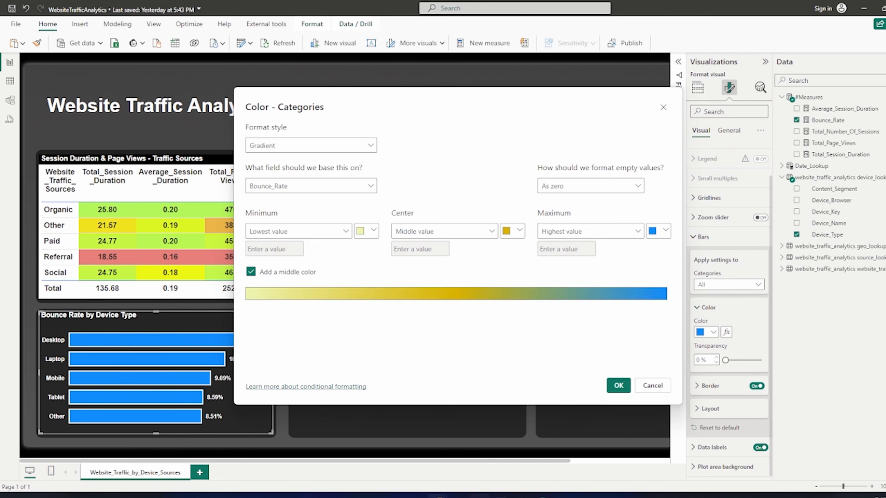
# Copy the middle bar color code #6DECB9 from the design document in Word, and return to the WebsiteTrafficAnalytics report in Power BI
pyautogui.hotkey('alt', 'Tab')
pyautogui.moveTo(583, 315); pyautogui.dragTo(552, 315)
pyautogui.hotkey('ctrl', 'c')
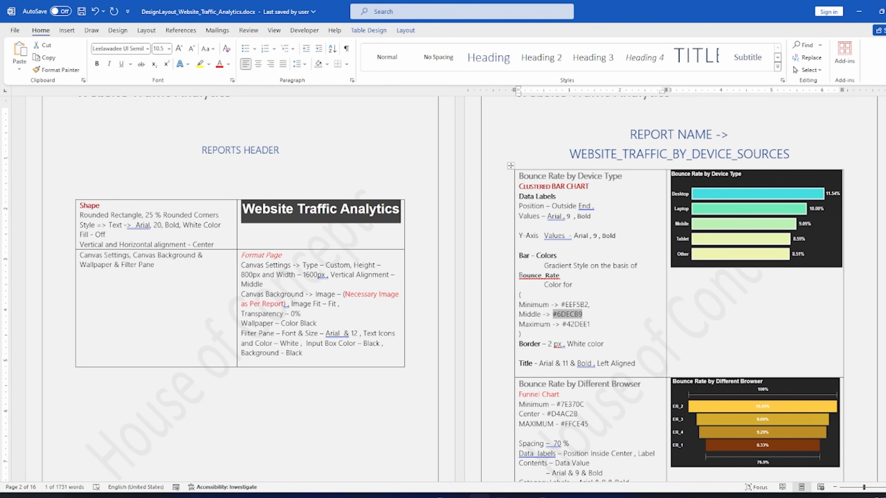
pyautogui.click(437, 497)
pyautogui.click(437, 456)
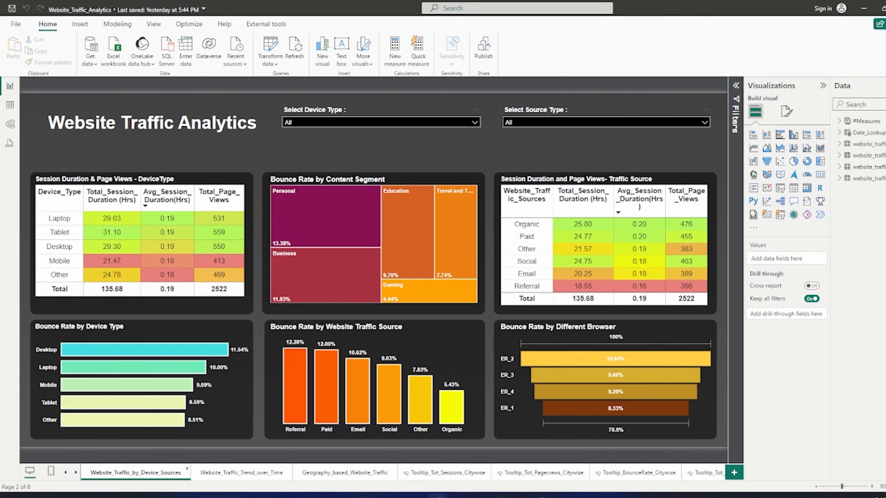
pyautogui.click(437, 497)
pyautogui.click(448, 457)
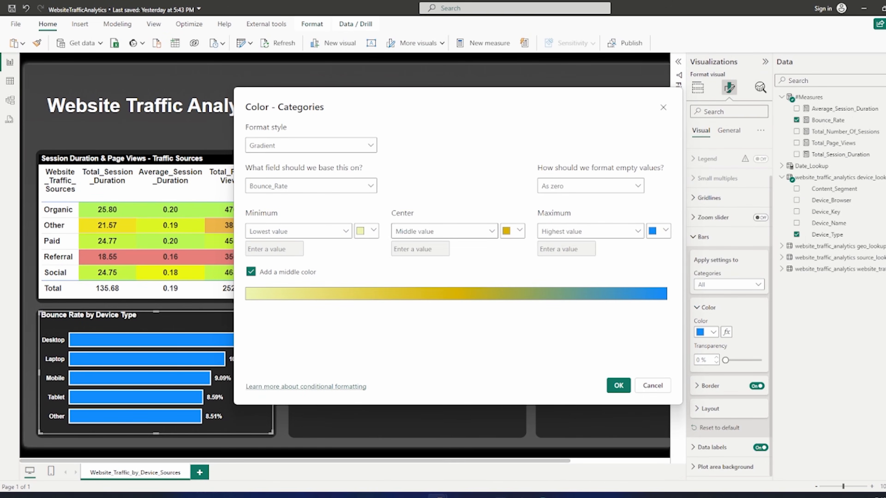
# Set the gradient's center color to #6DECB9
pyautogui.click(658, 231)
pyautogui.click(523, 390)
pyautogui.hotkey('ctrl', 'v')
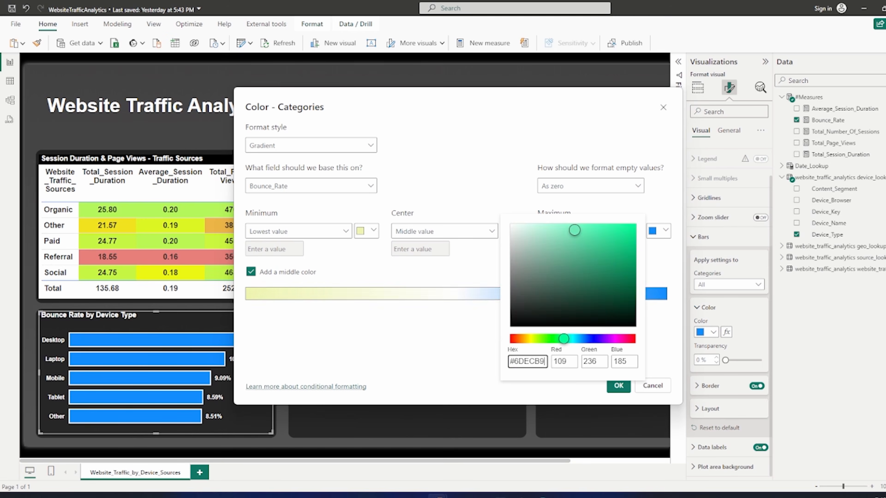
pyautogui.press('Return')
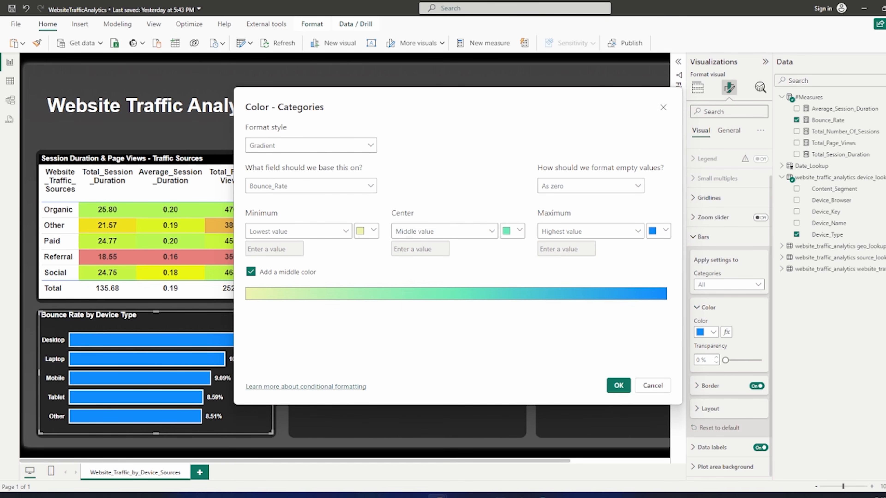
# Copy the maximum bar color code #42DEE1 from the design document in Word, and return to the Power BI report
pyautogui.click(479, 497)
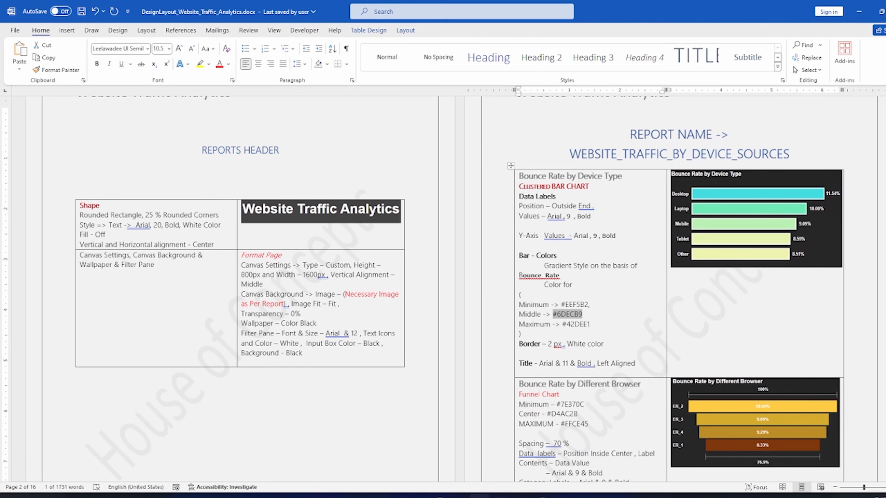
pyautogui.moveTo(590, 325); pyautogui.dragTo(562, 325)
pyautogui.hotkey('ctrl', 'c')
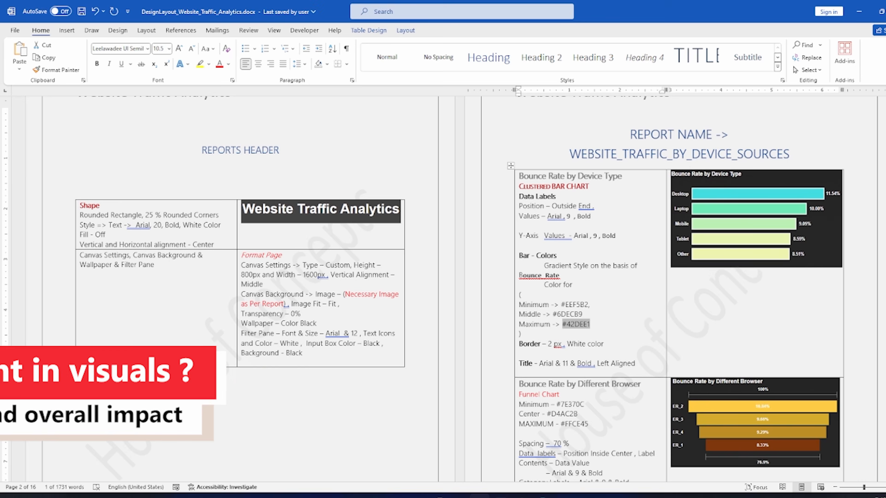
pyautogui.moveTo(448, 495)
pyautogui.click(346, 467)
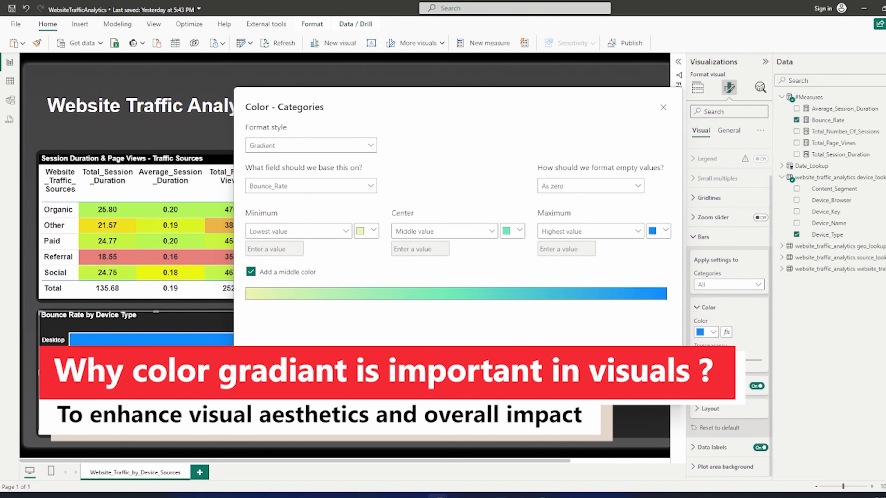
# Set the gradient's maximum color to #42DEE1 and apply the conditional formatting to the bars
pyautogui.click(659, 231)
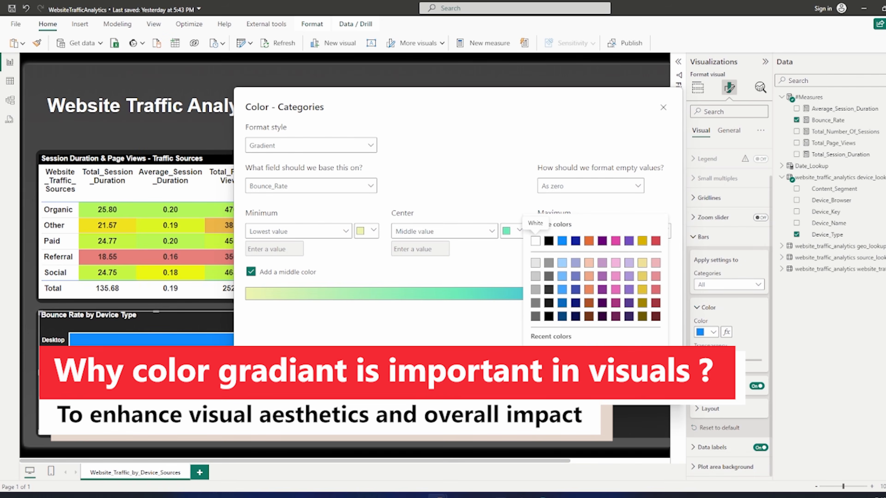
pyautogui.click(554, 375)
pyautogui.hotkey('ctrl', 'v')
pyautogui.click(464, 324)
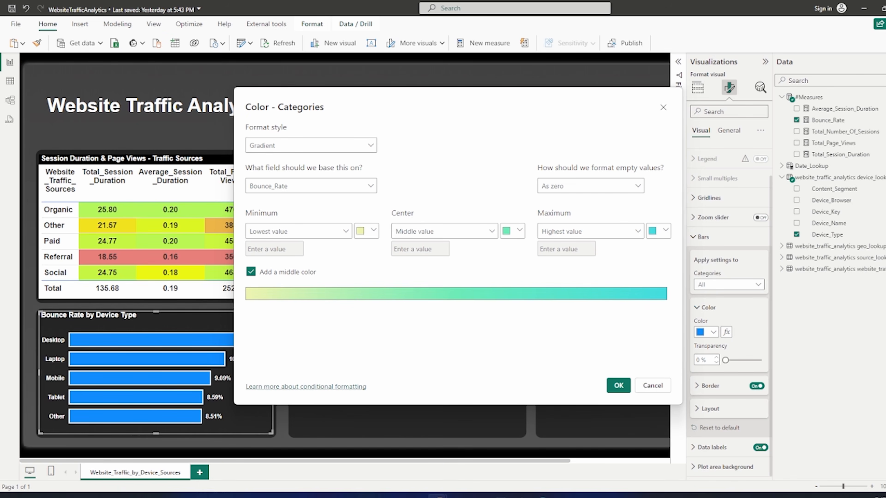
pyautogui.click(619, 386)
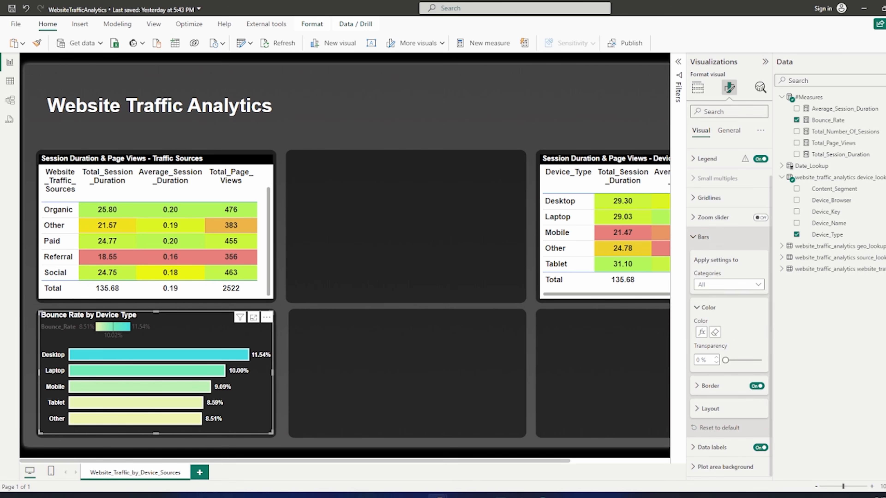
# Turn off the legend of the Bounce Rate by Device Type chart
pyautogui.click(704, 236)
pyautogui.click(761, 193)
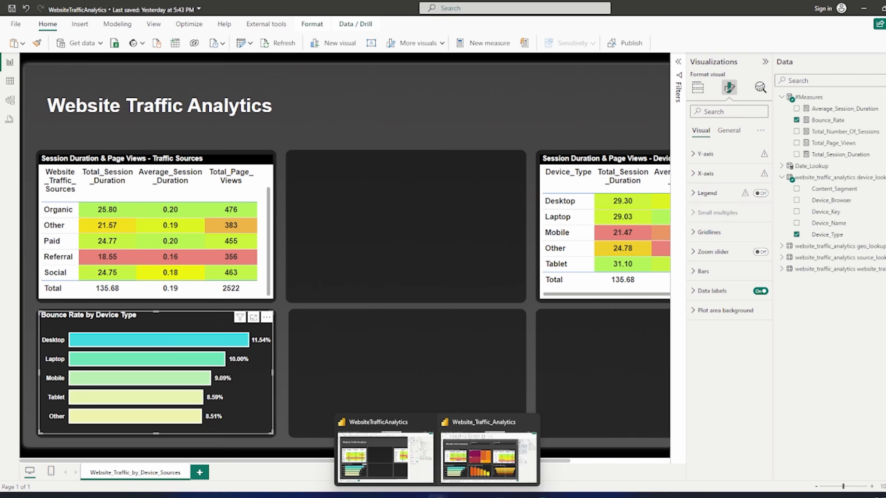
# Switch to the design document in Word and find the specification for the Bounce Rate by Website Traffic Source column chart
pyautogui.click(480, 496)
pyautogui.scroll(-4, 488, 290)
pyautogui.scroll(-2, 444, 290)
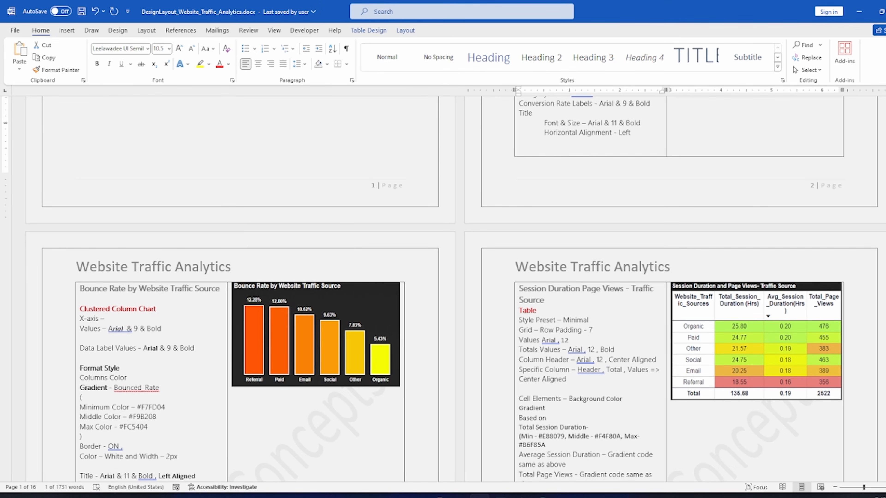
# Switch to the Power BI report and paste a copy of the device-type bounce rate chart, fitted into the empty card beside it
pyautogui.click(859, 11)
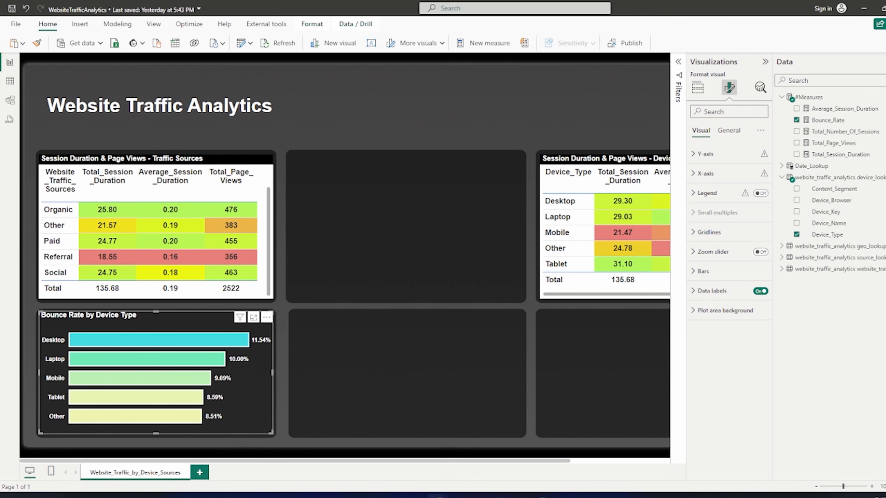
pyautogui.hotkey('ctrl', 'v')
pyautogui.moveTo(188, 325); pyautogui.dragTo(437, 319)
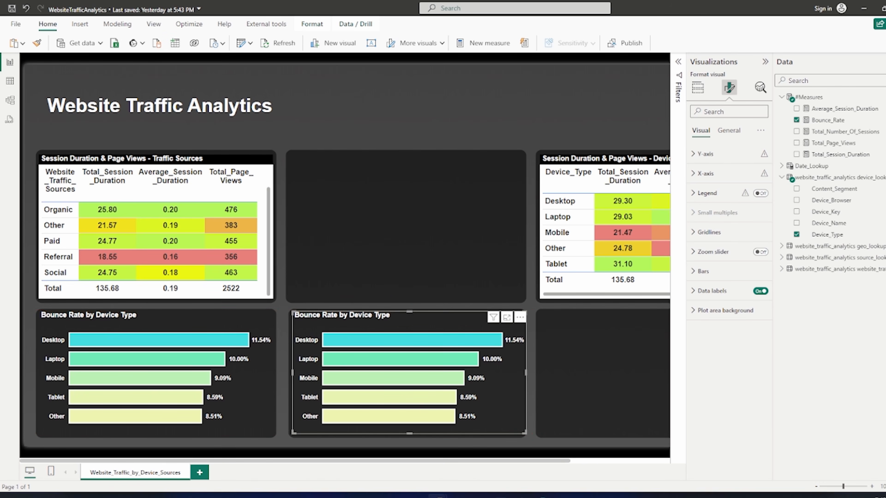
pyautogui.moveTo(525, 372); pyautogui.dragTo(522, 372)
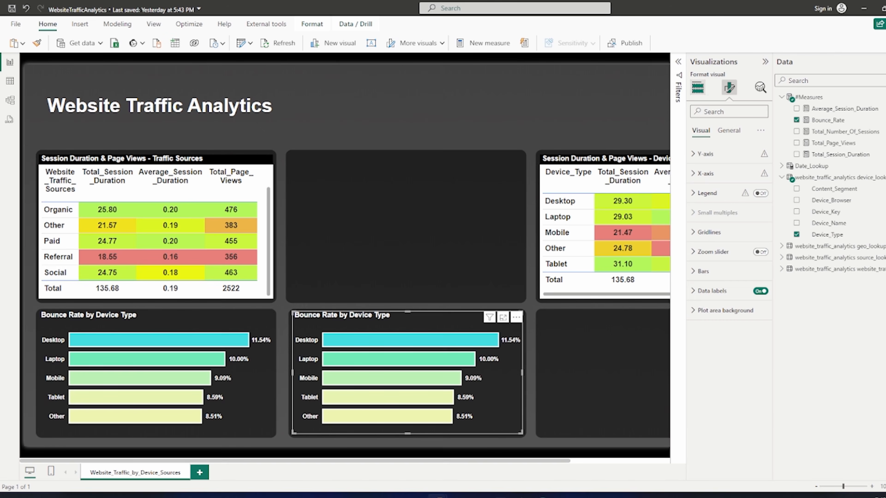
# Convert the copied chart to a clustered column chart, replacing Device_Type with Website_Traffic_Sources on its X-axis
pyautogui.click(698, 87)
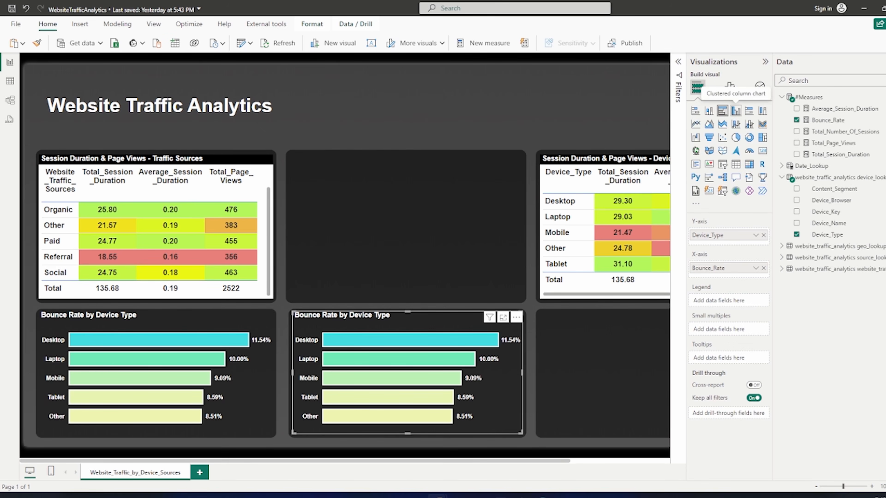
pyautogui.click(736, 111)
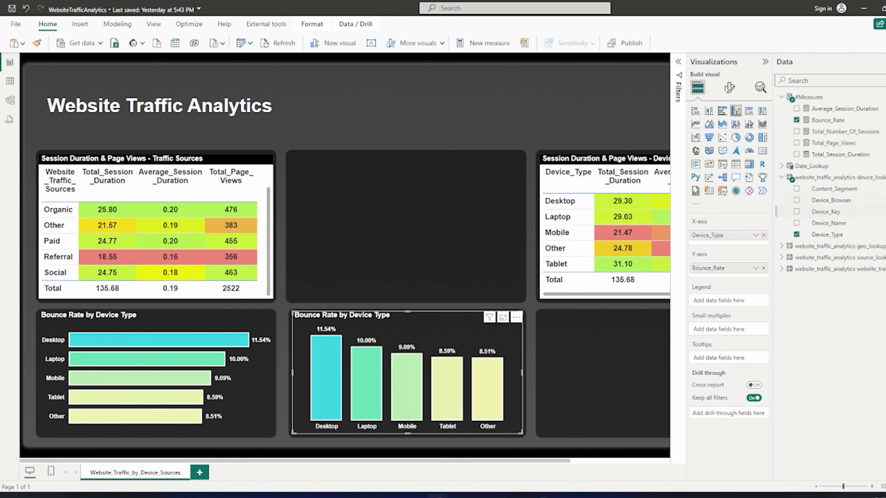
pyautogui.click(782, 257)
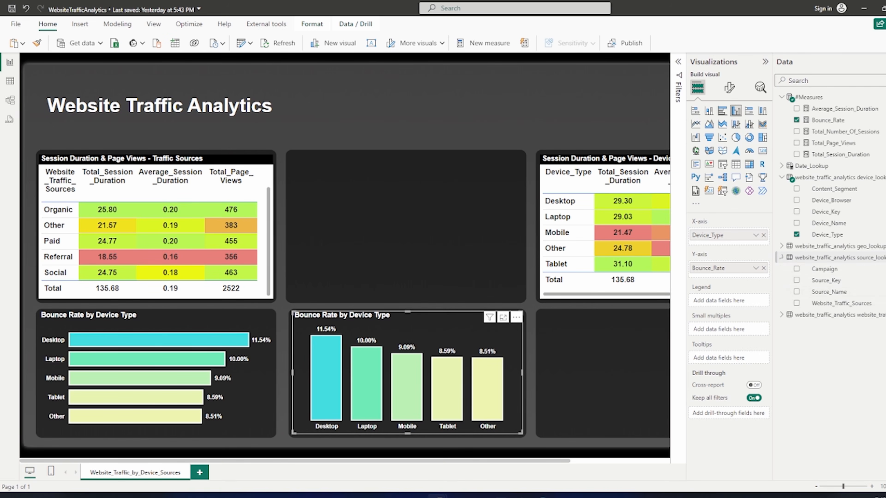
pyautogui.moveTo(837, 303); pyautogui.dragTo(749, 239)
pyautogui.click(764, 235)
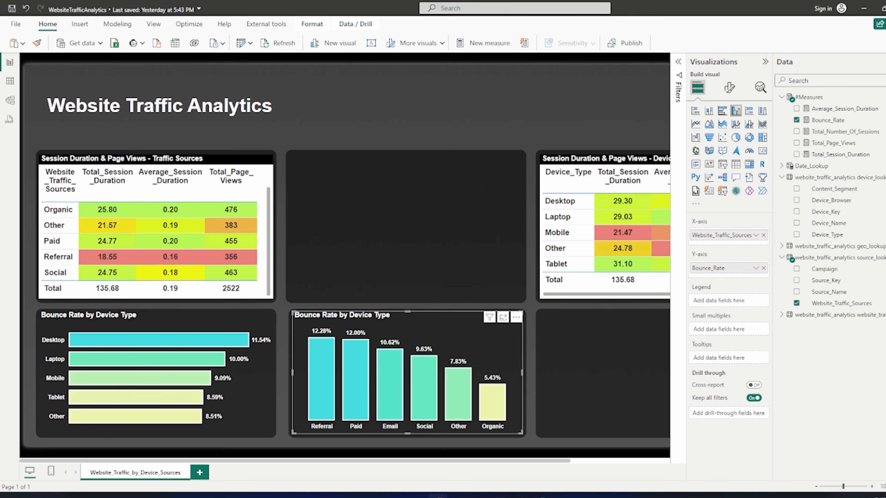
# Title the column chart "Bounce Rate by Website Traffic Source", copying the text from the Word design document
pyautogui.hotkey('alt', 'Tab')
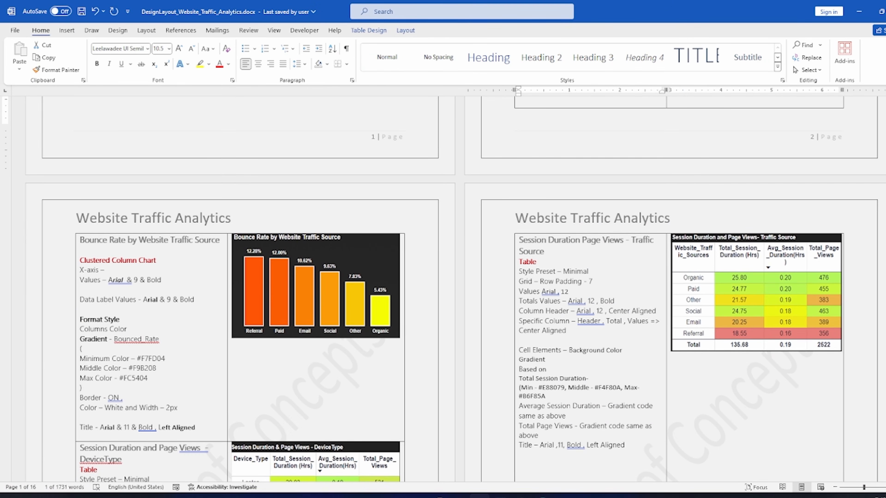
pyautogui.moveTo(220, 240)
pyautogui.mouseDown()
pyautogui.moveTo(81, 241)
pyautogui.moveTo(224, 240)
pyautogui.mouseUp()
pyautogui.hotkey('ctrl', 'c')
pyautogui.click(85, 240)
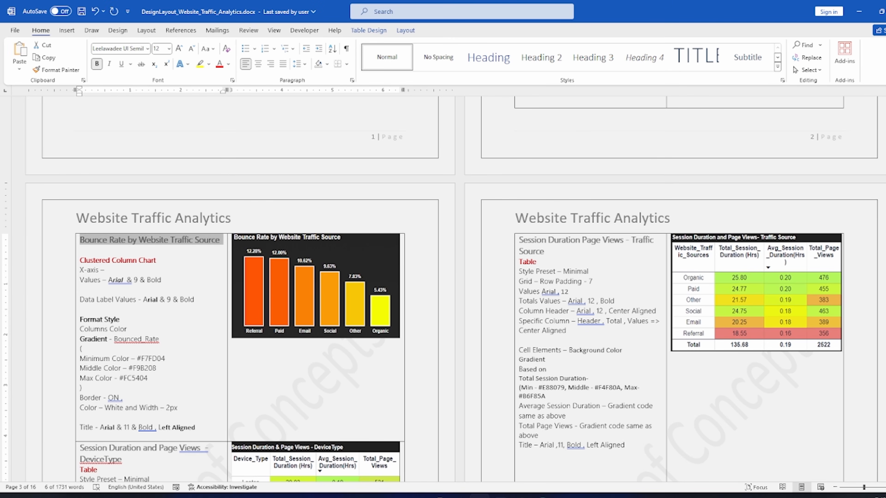
pyautogui.hotkey('alt', 'Tab')
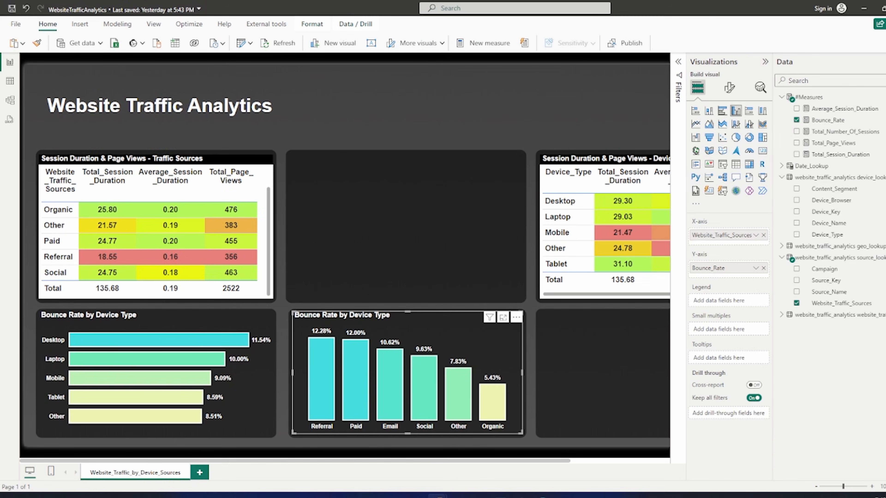
pyautogui.click(729, 87)
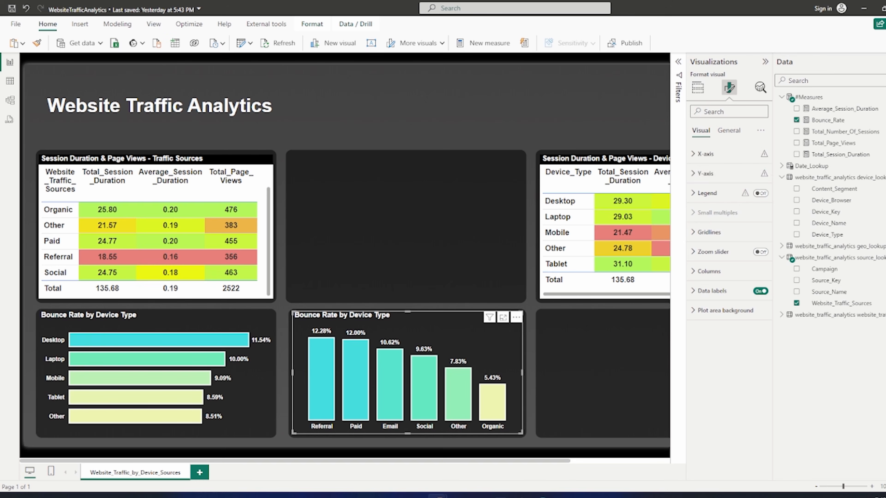
pyautogui.click(703, 173)
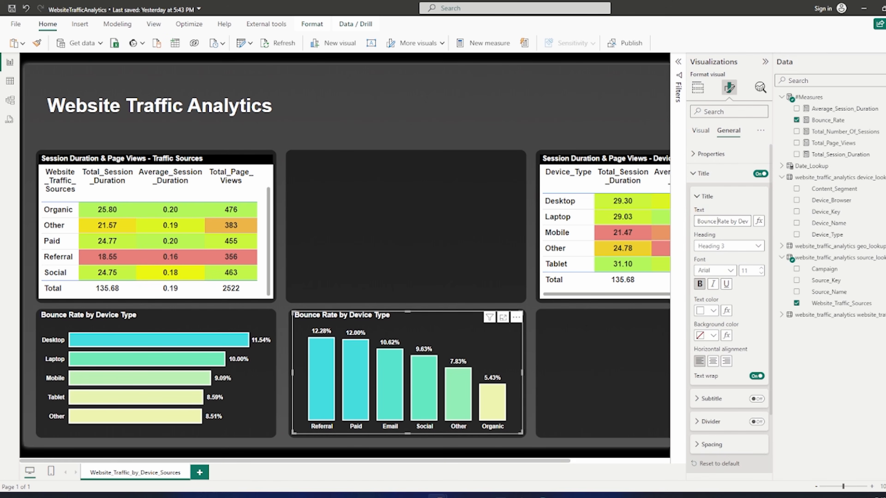
pyautogui.hotkey('ctrl', 'a')
pyautogui.hotkey('ctrl', 'v')
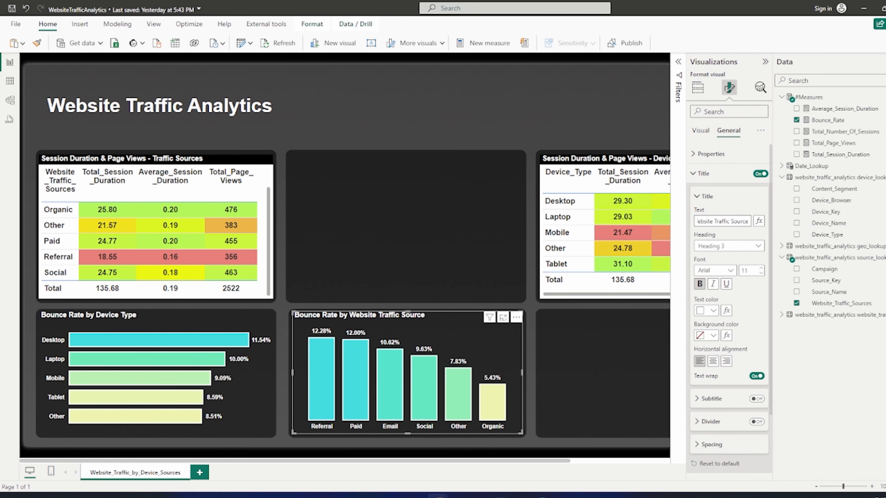
# Switch to the Word design document and copy the minimum color code #F7FD04 for the bounce rate column chart
pyautogui.moveTo(480, 496)
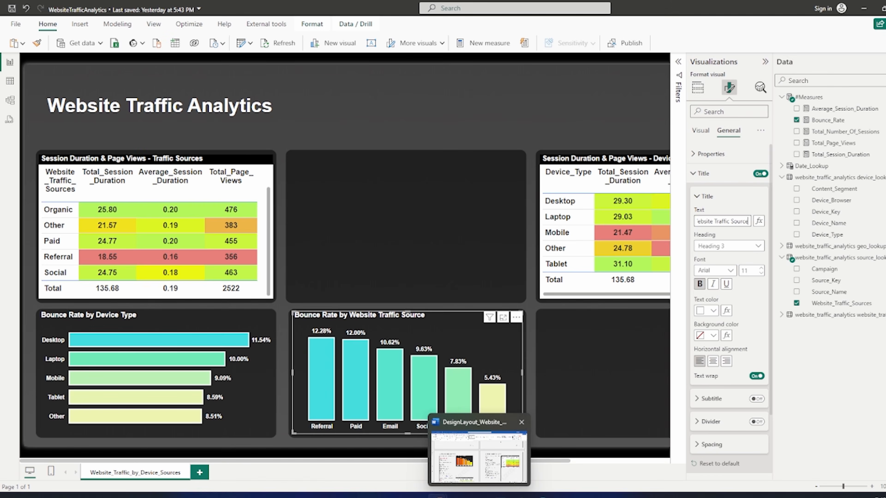
pyautogui.click(479, 457)
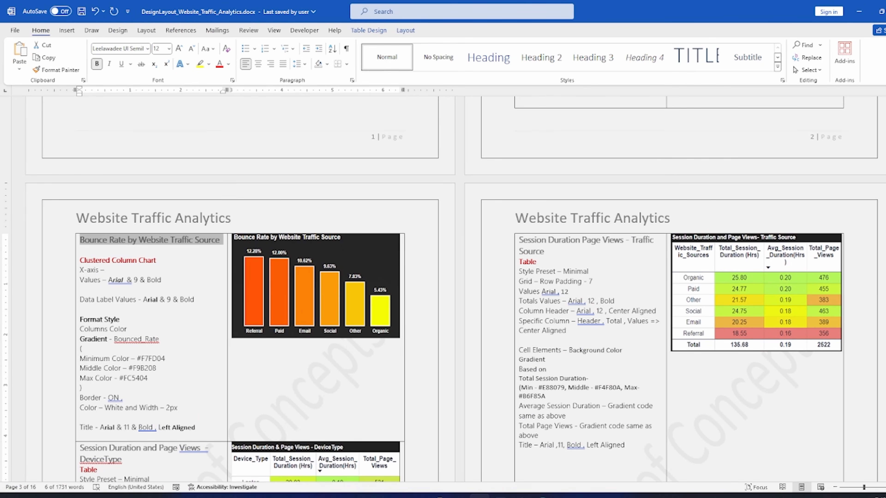
pyautogui.moveTo(137, 359); pyautogui.dragTo(165, 359)
pyautogui.hotkey('ctrl', 'c')
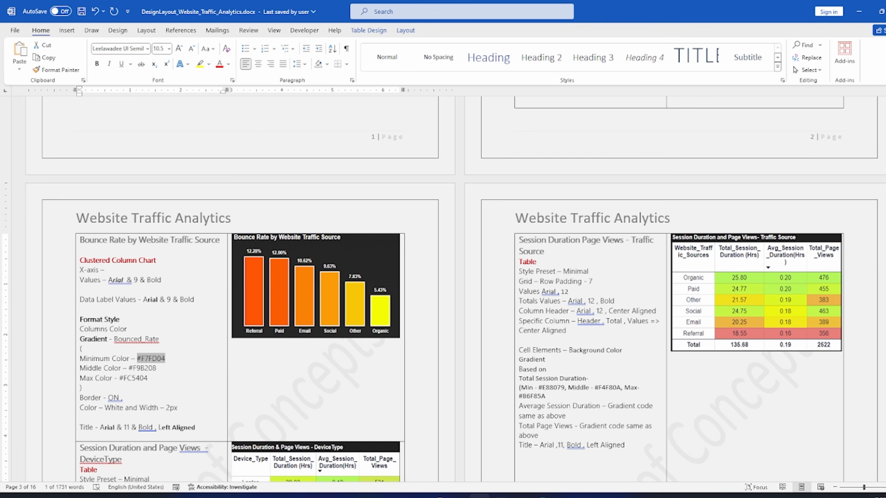
# Switch back to the WebsiteTrafficAnalytics report in Power BI and set the column gradient's minimum color to #F7FD04
pyautogui.moveTo(437, 496)
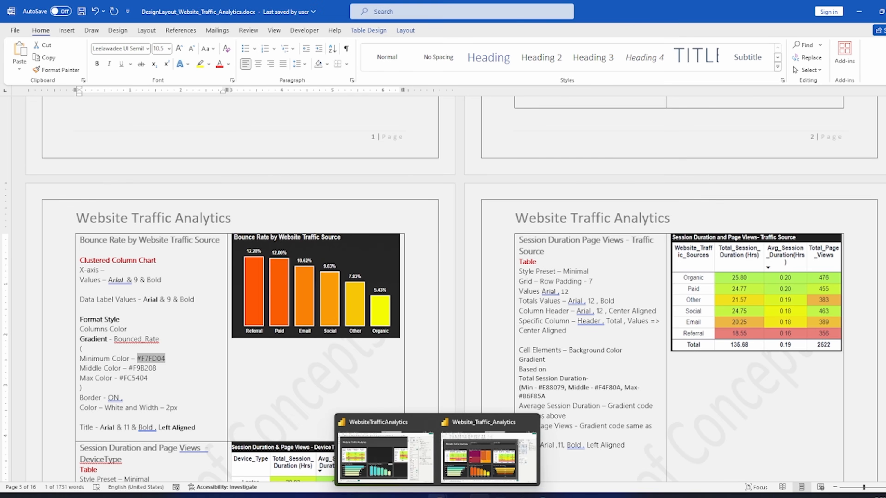
pyautogui.click(385, 457)
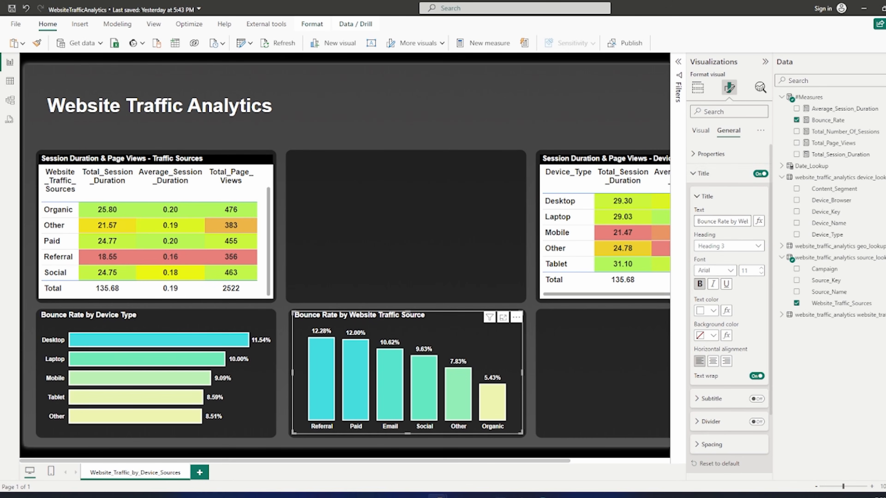
pyautogui.click(700, 130)
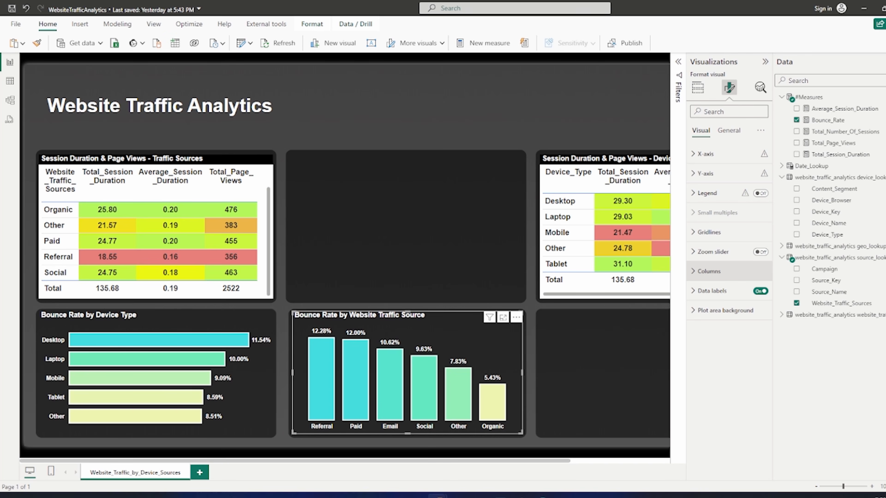
pyautogui.click(708, 271)
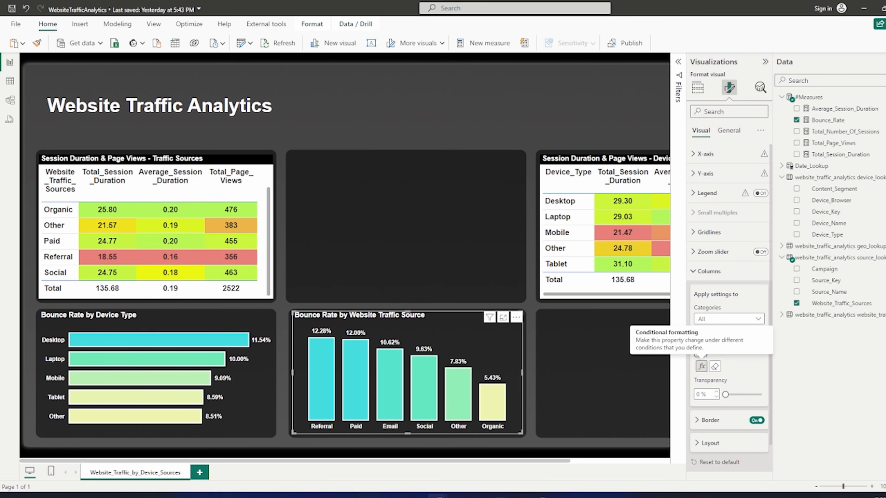
pyautogui.click(701, 366)
pyautogui.click(367, 231)
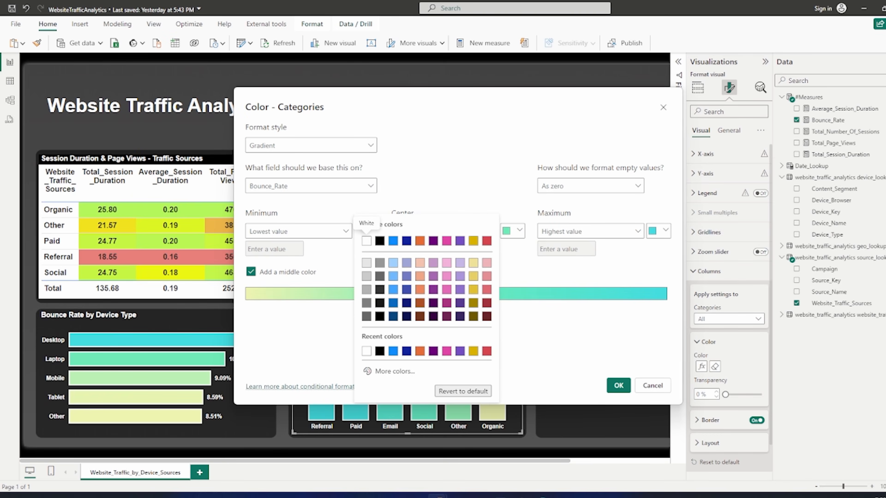
pyautogui.click(396, 371)
pyautogui.hotkey('ctrl', 'v')
pyautogui.press('Return')
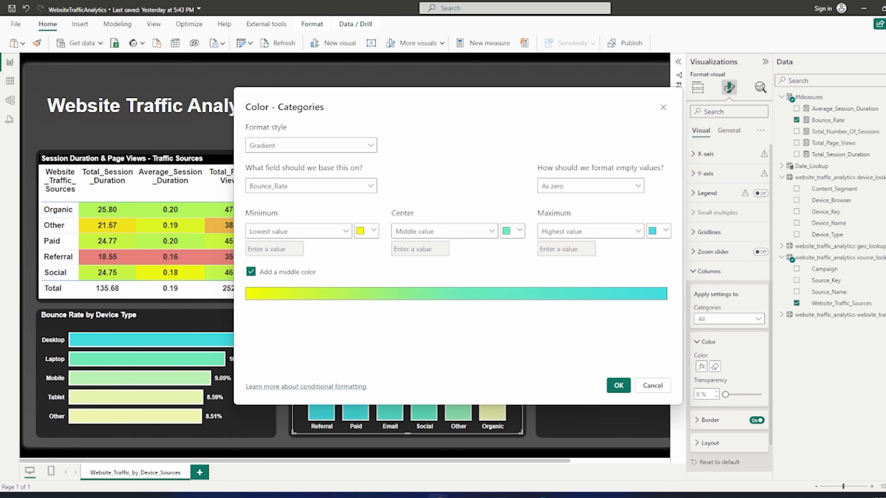
# Copy the middle color code #F9B208 from the Word design document and set it as the gradient's center color in Power BI
pyautogui.click(480, 496)
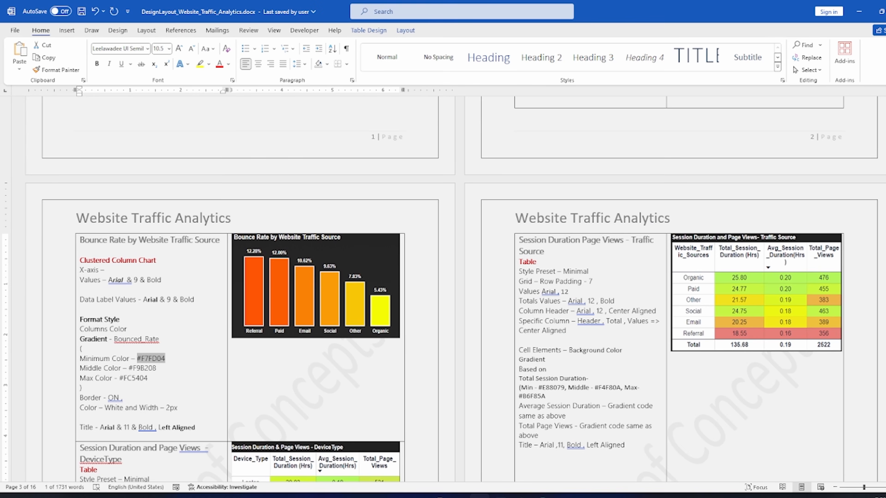
pyautogui.moveTo(156, 368); pyautogui.dragTo(129, 368)
pyautogui.hotkey('ctrl', 'c')
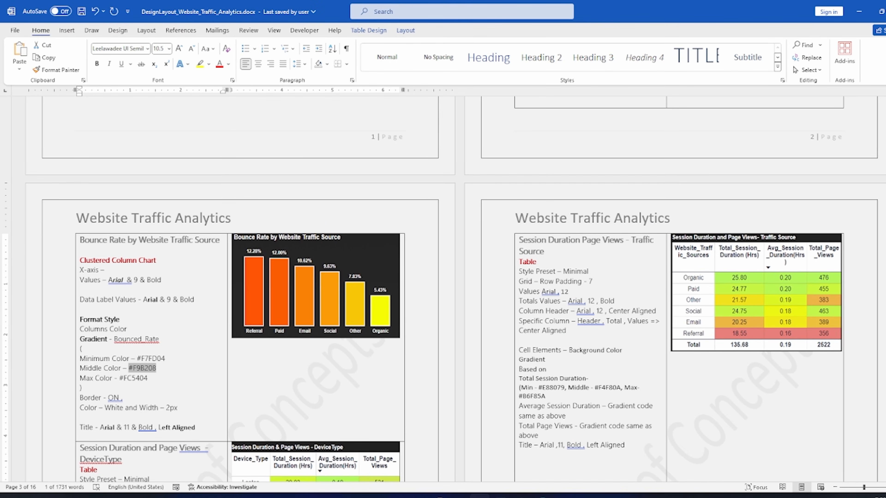
pyautogui.click(437, 496)
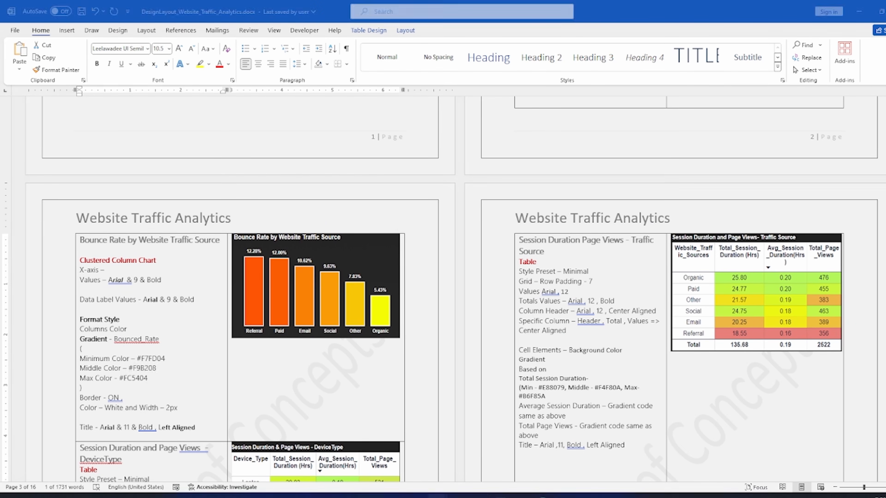
pyautogui.click(519, 231)
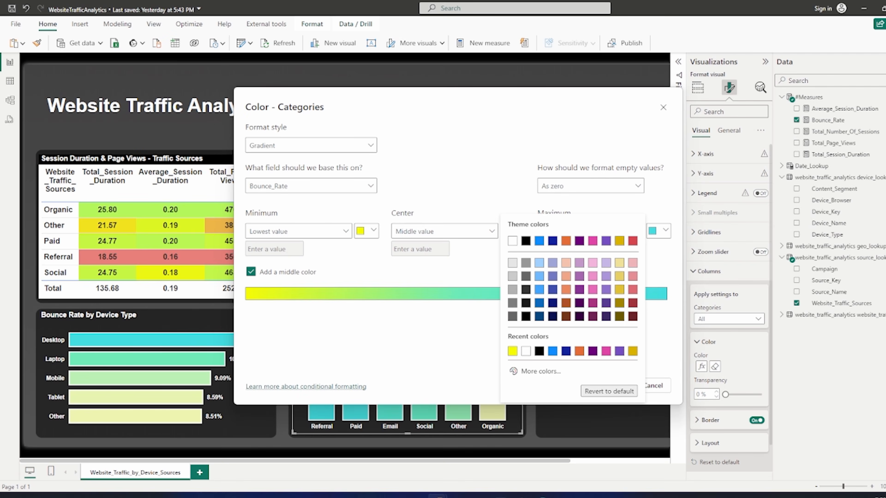
pyautogui.click(540, 371)
pyautogui.doubleClick(526, 362)
pyautogui.hotkey('ctrl', 'v')
pyautogui.press('Return')
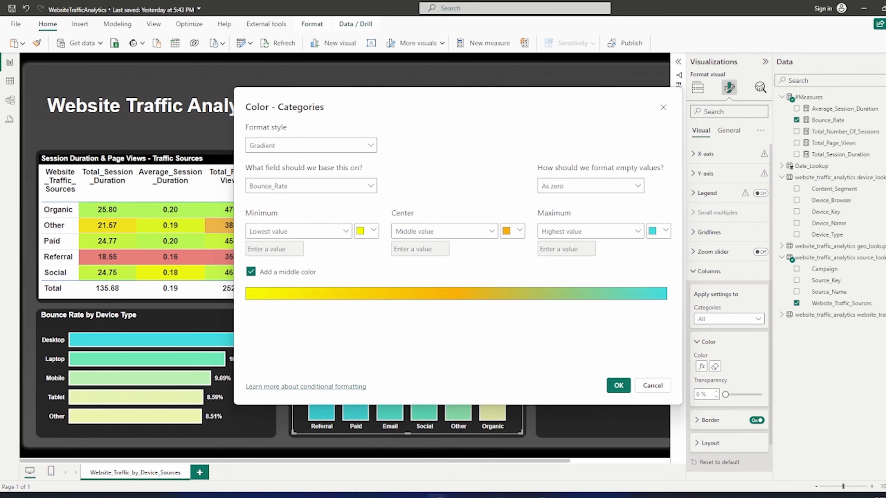
# Take the max color code #FC5404 from the Word design document, set it as the gradient's maximum color in Power BI, and apply the gradient
pyautogui.click(479, 496)
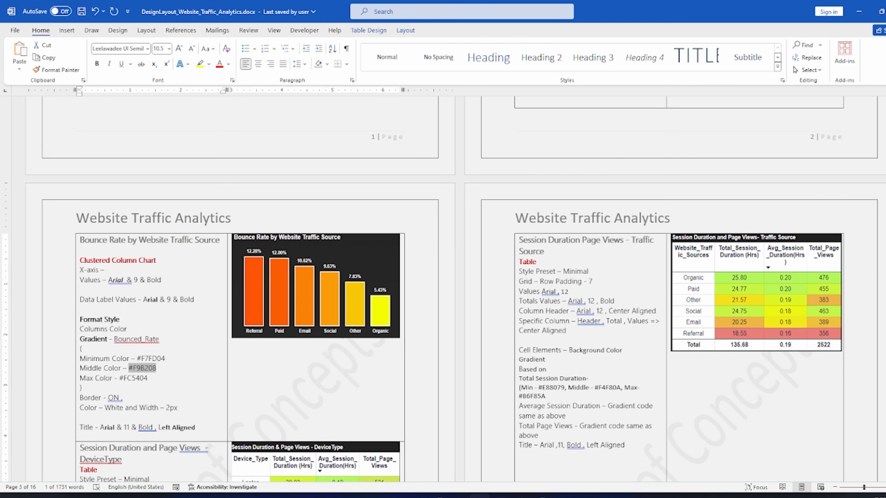
pyautogui.moveTo(119, 378); pyautogui.dragTo(150, 385)
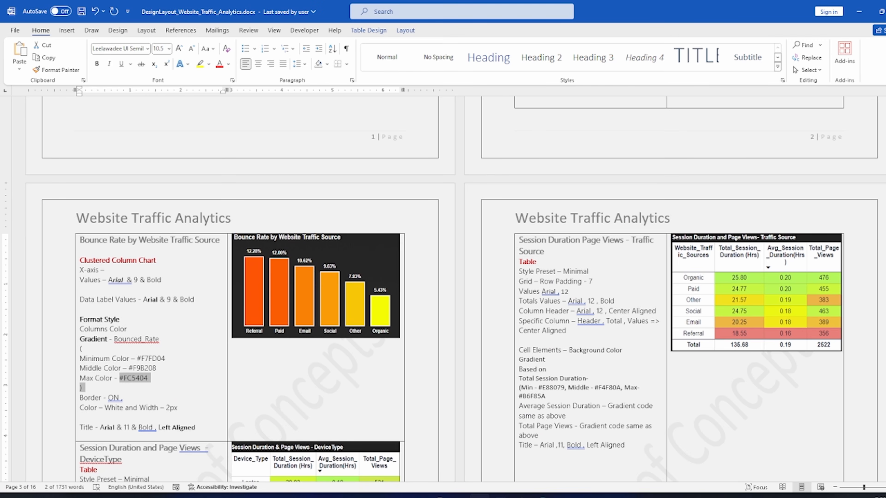
pyautogui.click(479, 496)
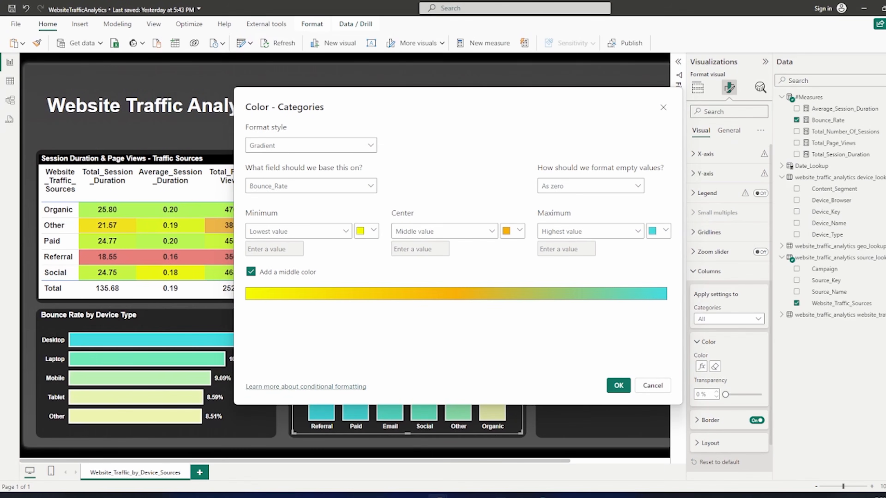
pyautogui.click(665, 231)
pyautogui.click(563, 371)
pyautogui.write('#FC5404')
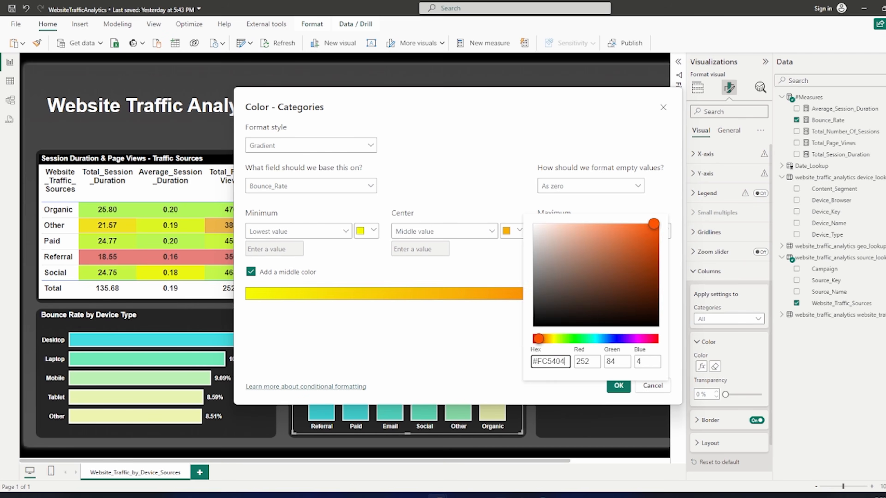
pyautogui.click(467, 343)
pyautogui.click(620, 386)
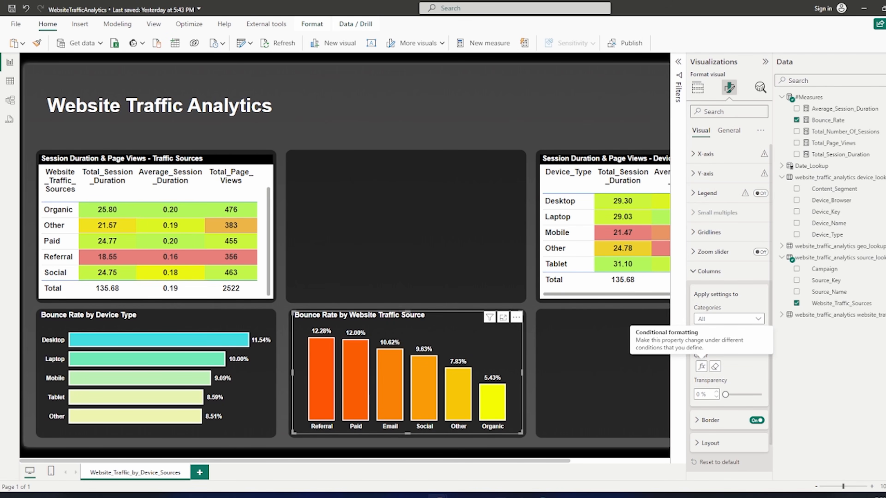
# Deselect the column chart and save the report
pyautogui.click(599, 373)
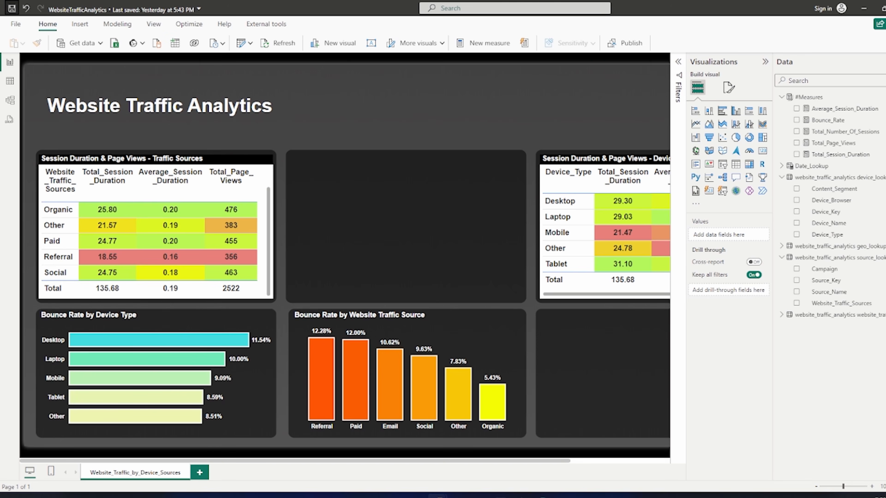
pyautogui.click(12, 8)
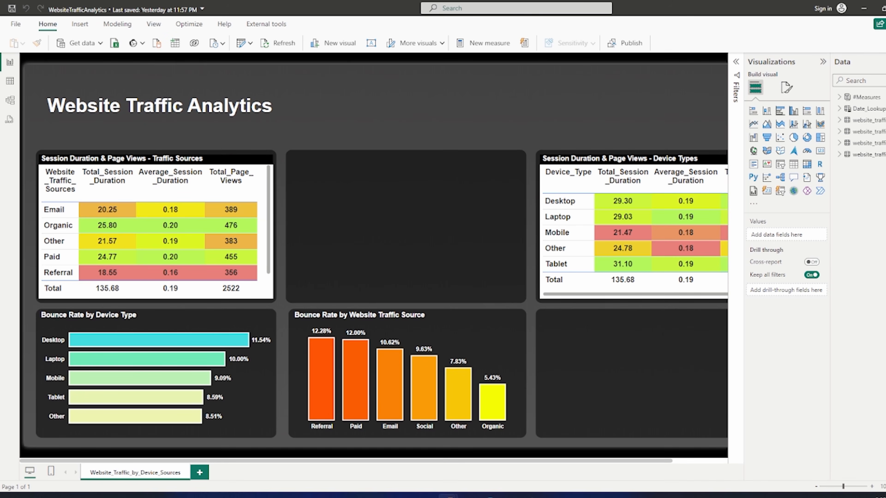
# Add an empty funnel chart in the lower card below the device types table
pyautogui.click(767, 137)
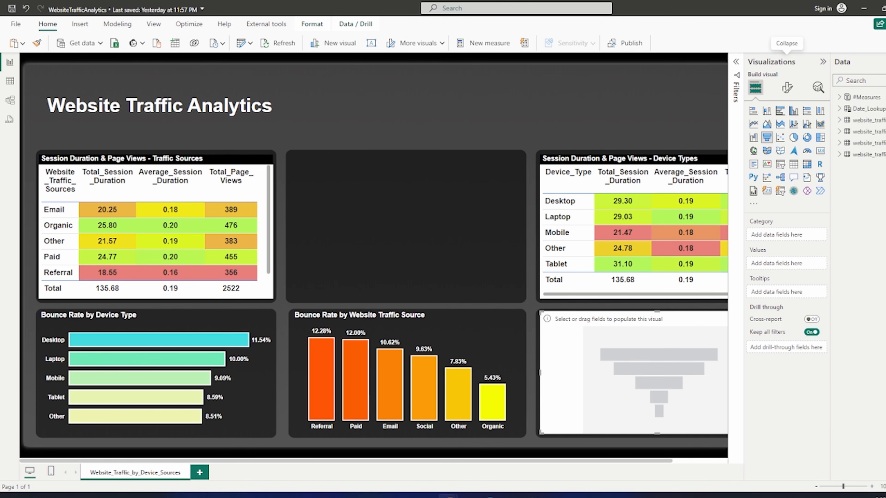
# Populate the funnel chart with the Bounce_Rate measure as values and Device_Browser from device_lookup as the category
pyautogui.click(839, 97)
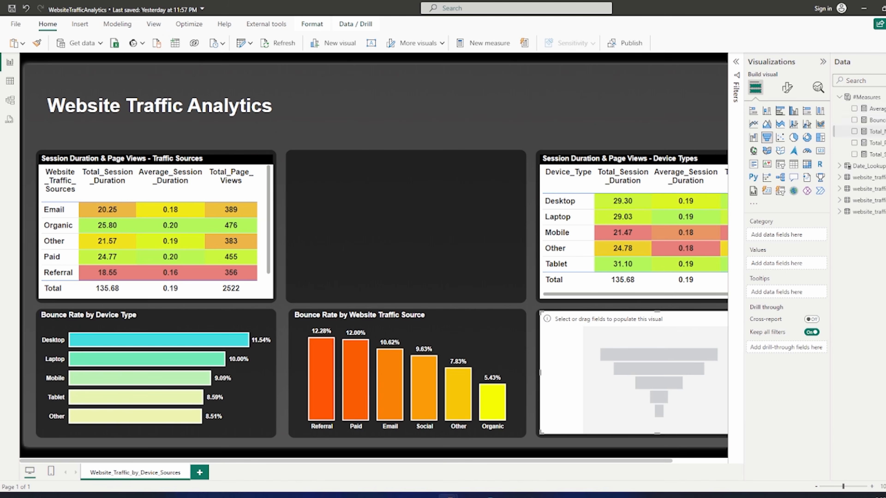
pyautogui.moveTo(870, 120); pyautogui.dragTo(785, 263)
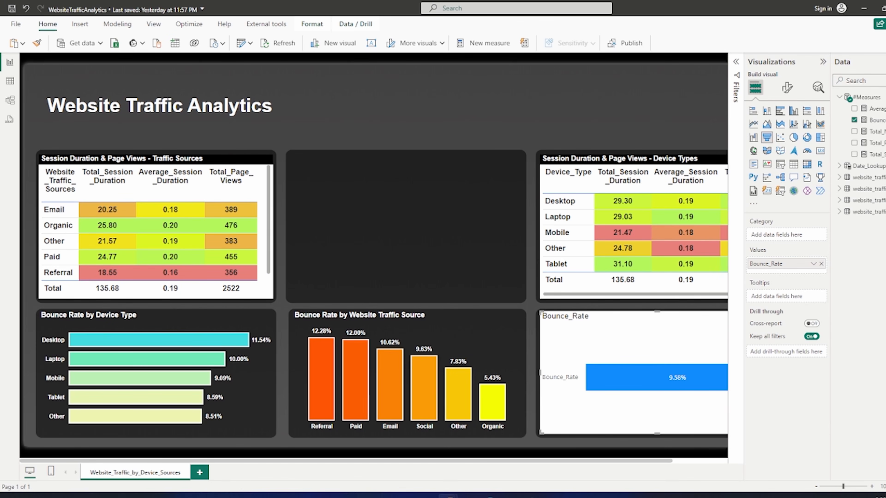
pyautogui.click(824, 62)
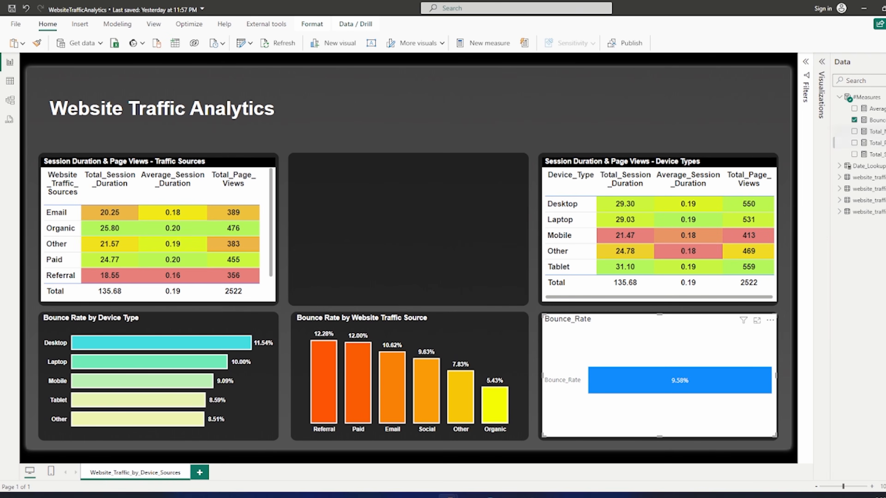
pyautogui.moveTo(831, 143); pyautogui.dragTo(717, 143)
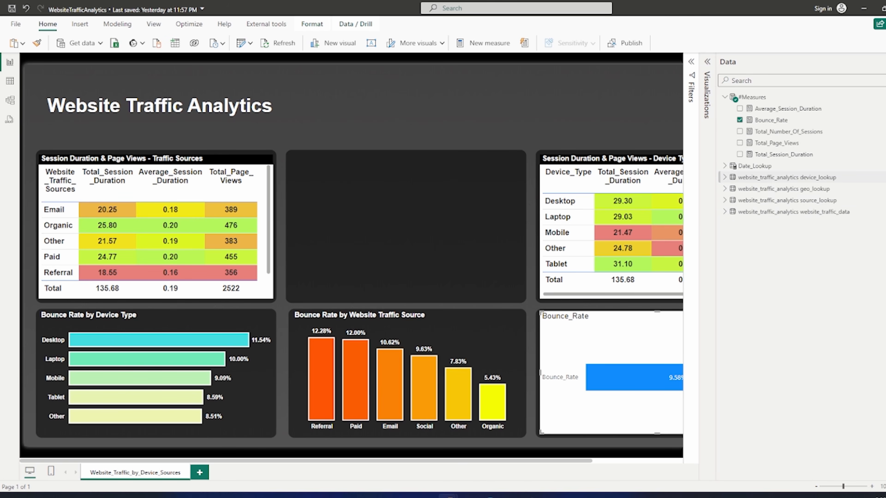
pyautogui.click(725, 177)
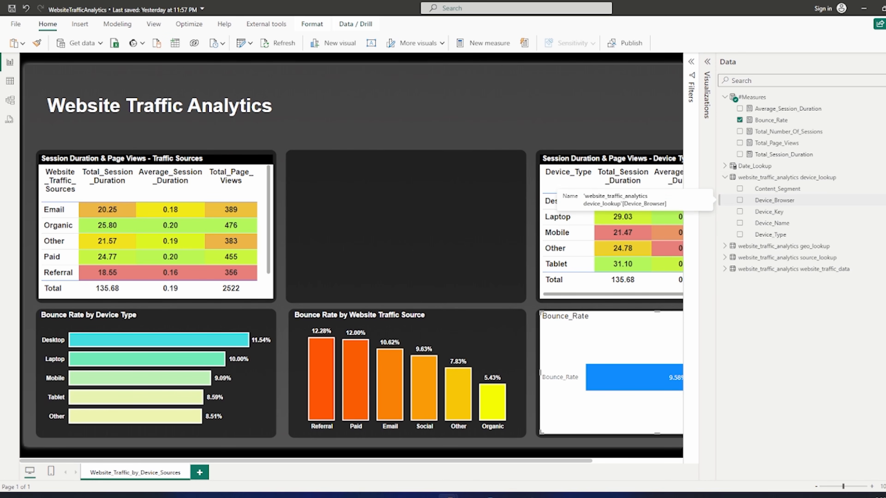
pyautogui.click(740, 200)
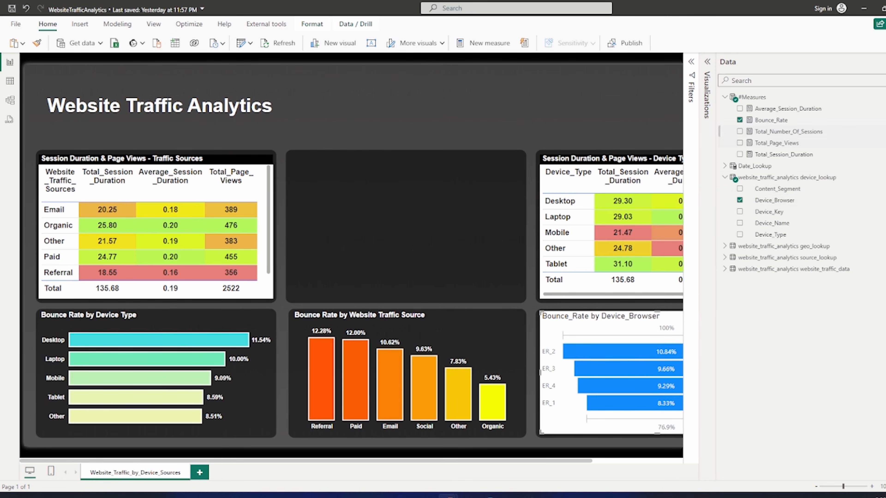
pyautogui.click(816, 62)
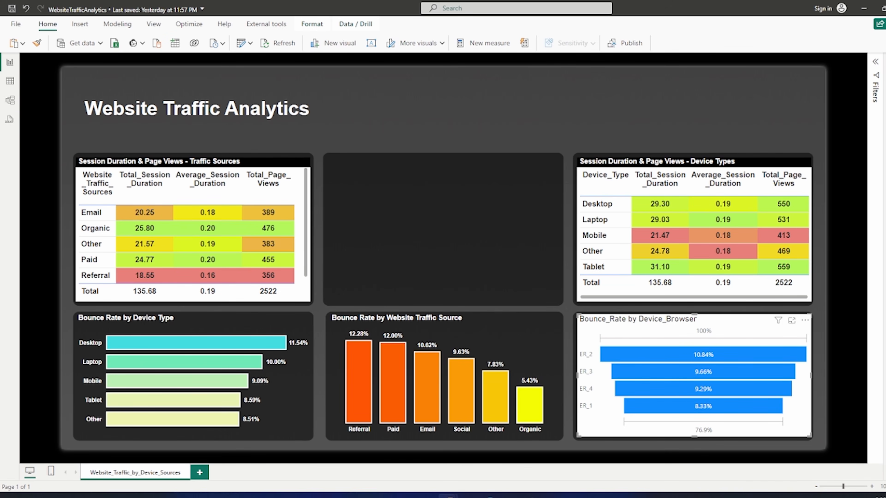
pyautogui.moveTo(646, 355)
pyautogui.moveTo(675, 389)
pyautogui.moveTo(727, 352)
pyautogui.moveTo(696, 407)
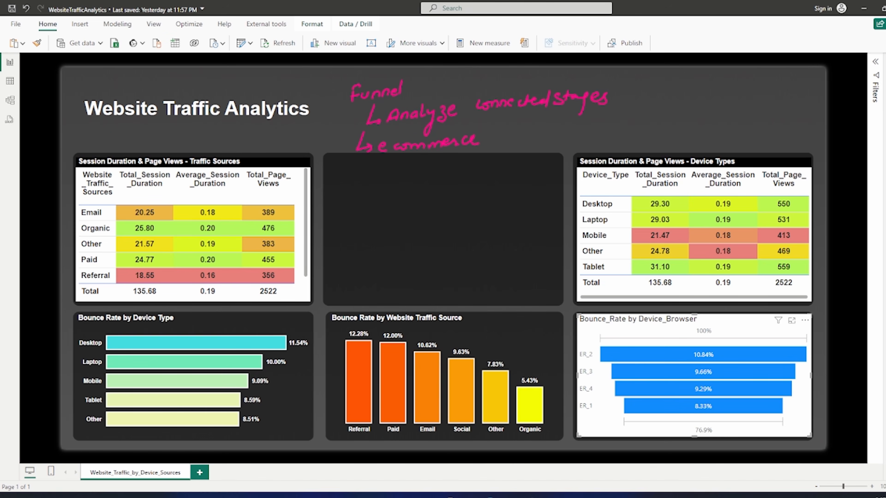
pyautogui.moveTo(343, 160)
pyautogui.mouseDown()
pyautogui.moveTo(351, 182)
pyautogui.moveTo(370, 183)
pyautogui.moveTo(509, 165)
pyautogui.moveTo(528, 172)
pyautogui.mouseUp()
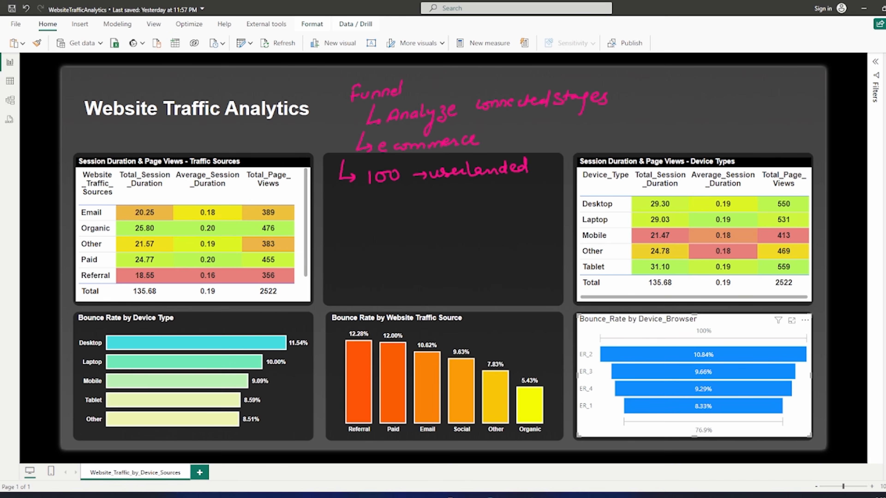
pyautogui.moveTo(383, 194)
pyautogui.mouseDown()
pyautogui.moveTo(379, 209)
pyautogui.moveTo(468, 192)
pyautogui.moveTo(487, 199)
pyautogui.mouseUp()
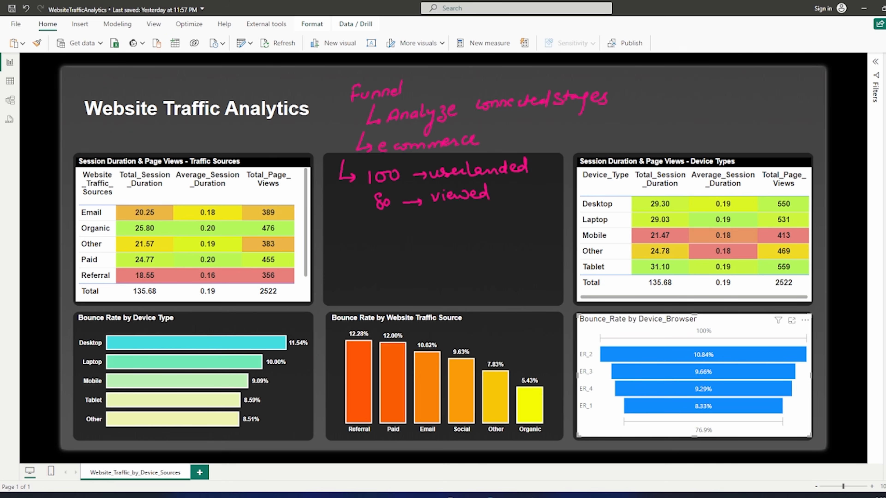
pyautogui.moveTo(381, 226)
pyautogui.mouseDown()
pyautogui.moveTo(379, 234)
pyautogui.moveTo(386, 230)
pyautogui.mouseUp()
pyautogui.moveTo(393, 233); pyautogui.dragTo(422, 229)
pyautogui.moveTo(415, 225)
pyautogui.mouseDown()
pyautogui.moveTo(416, 233)
pyautogui.moveTo(444, 224)
pyautogui.mouseUp()
pyautogui.moveTo(451, 220)
pyautogui.mouseDown()
pyautogui.moveTo(462, 211)
pyautogui.moveTo(476, 223)
pyautogui.moveTo(482, 207)
pyautogui.moveTo(513, 213)
pyautogui.moveTo(522, 203)
pyautogui.mouseUp()
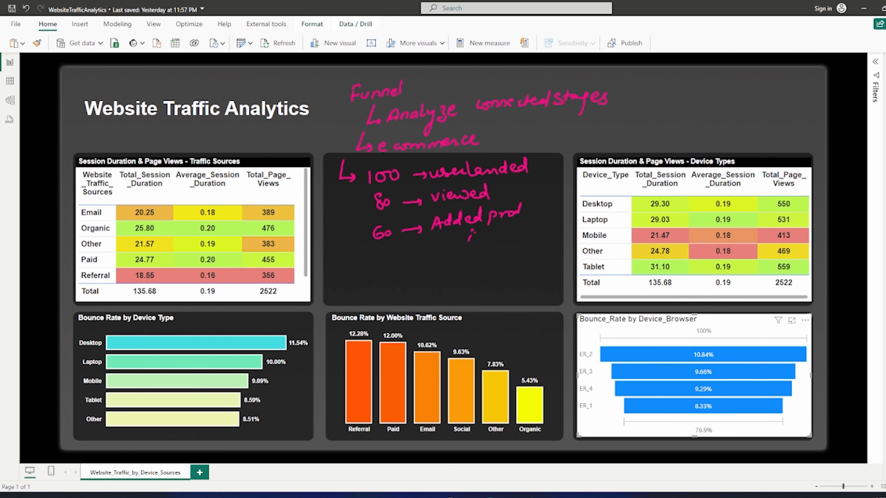
pyautogui.moveTo(473, 240); pyautogui.dragTo(493, 238)
pyautogui.moveTo(499, 234); pyautogui.dragTo(520, 225)
pyautogui.moveTo(513, 229); pyautogui.dragTo(524, 227)
pyautogui.moveTo(376, 269); pyautogui.dragTo(391, 281)
pyautogui.moveTo(407, 272)
pyautogui.mouseDown()
pyautogui.moveTo(491, 253)
pyautogui.moveTo(511, 259)
pyautogui.moveTo(520, 250)
pyautogui.moveTo(539, 257)
pyautogui.moveTo(545, 247)
pyautogui.mouseUp()
pyautogui.click(434, 266)
pyautogui.click(529, 256)
pyautogui.moveTo(472, 271)
pyautogui.mouseDown()
pyautogui.moveTo(471, 279)
pyautogui.moveTo(497, 274)
pyautogui.moveTo(475, 293)
pyautogui.moveTo(549, 281)
pyautogui.moveTo(554, 289)
pyautogui.mouseUp()
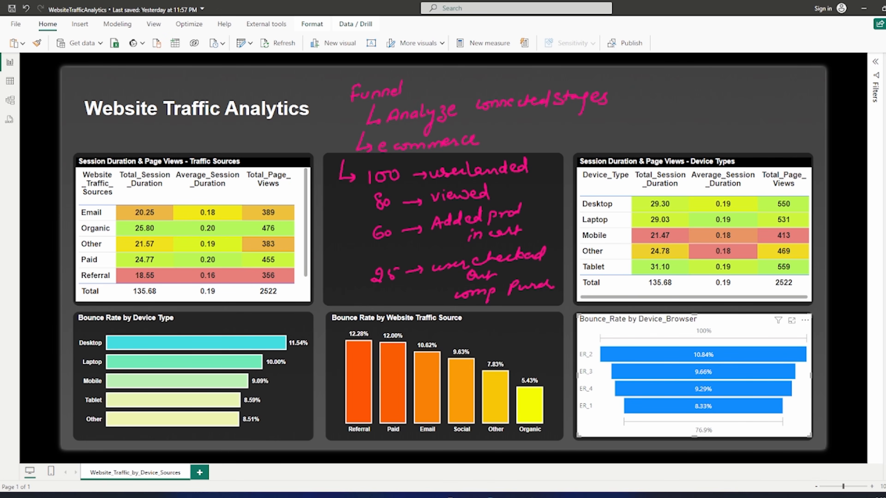
pyautogui.moveTo(356, 192)
pyautogui.mouseDown()
pyautogui.moveTo(345, 225)
pyautogui.moveTo(348, 292)
pyautogui.mouseUp()
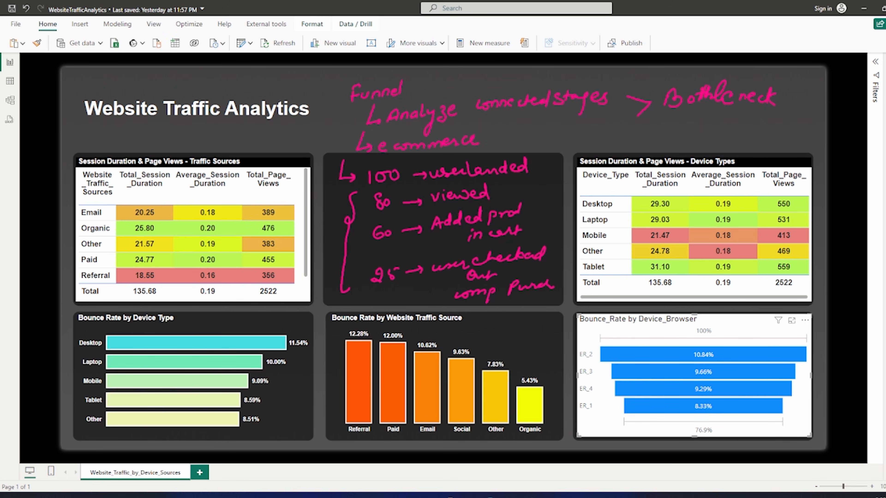
pyautogui.moveTo(365, 244); pyautogui.dragTo(367, 274)
pyautogui.moveTo(365, 189)
pyautogui.mouseDown()
pyautogui.moveTo(370, 228)
pyautogui.moveTo(360, 270)
pyautogui.moveTo(379, 260)
pyautogui.mouseUp()
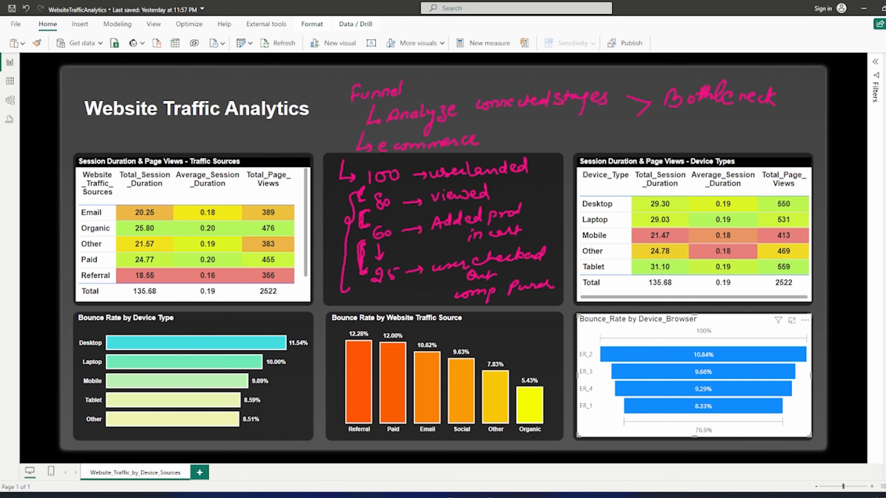
pyautogui.moveTo(582, 343); pyautogui.dragTo(591, 339)
pyautogui.hotkey('ctrl', '6')
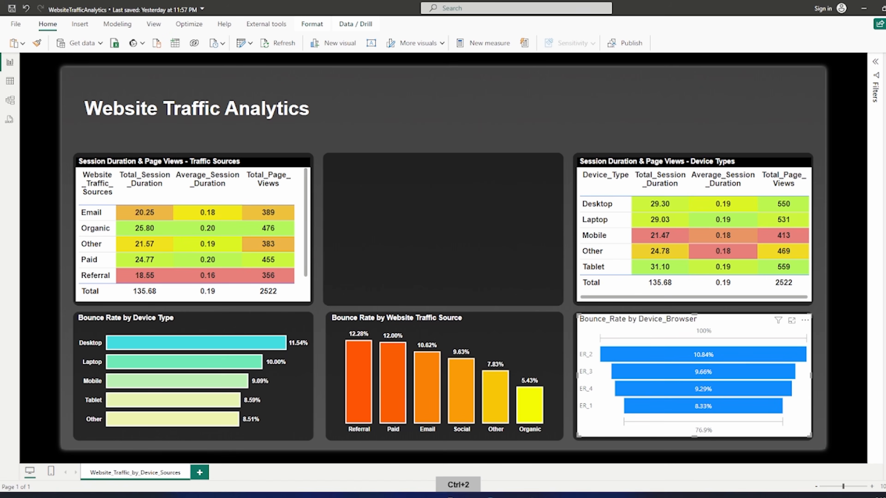
pyautogui.moveTo(665, 352)
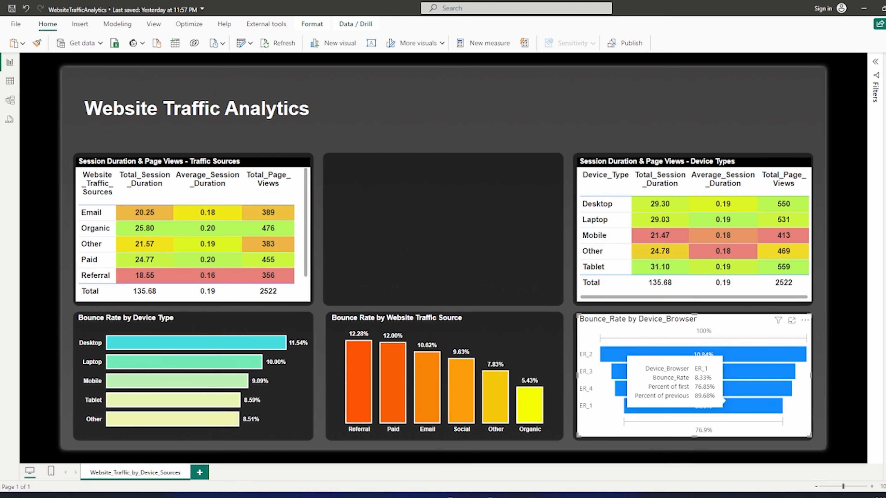
pyautogui.hotkey('ctrl', '3')
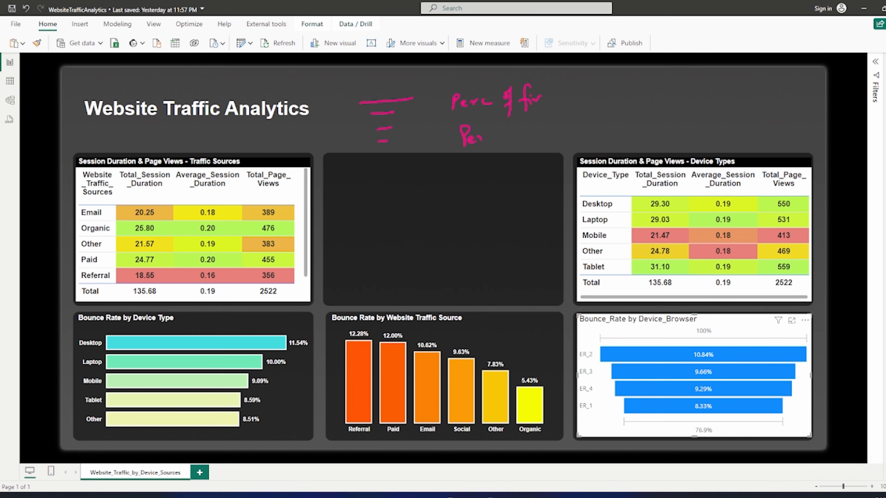
pyautogui.moveTo(507, 132); pyautogui.dragTo(508, 155)
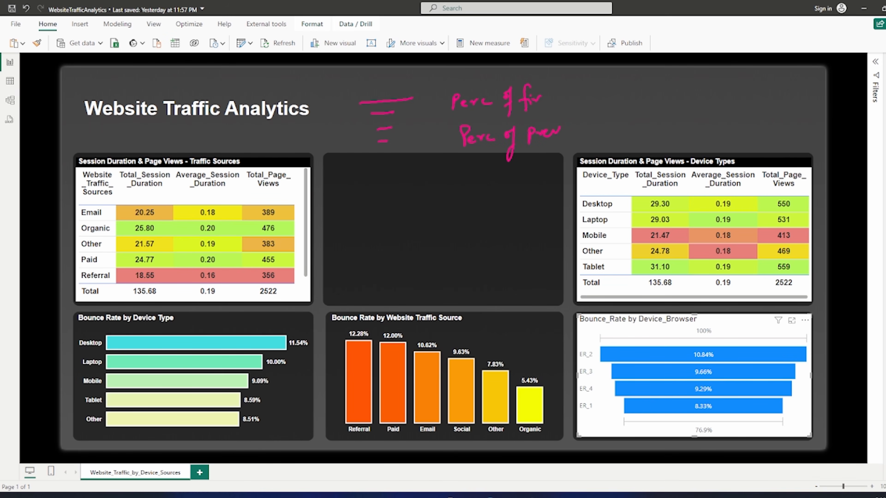
pyautogui.moveTo(357, 104); pyautogui.dragTo(407, 98)
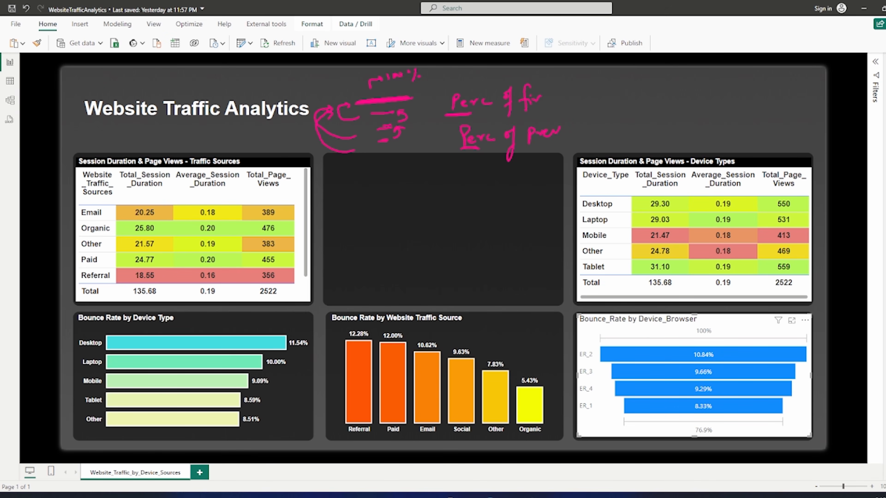
pyautogui.hotkey('ctrl', '3')
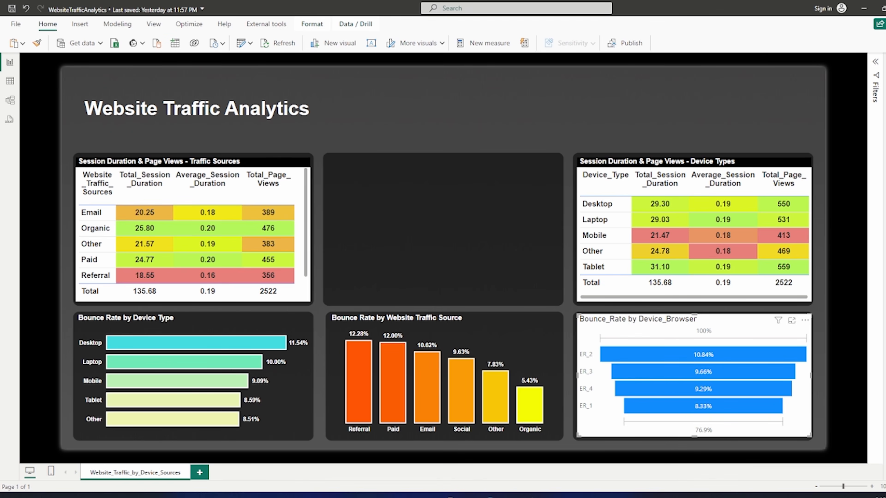
pyautogui.hotkey('ctrl', '2')
# Copy the funnel chart's minimum color code #7E370C from the Word design document and return to the Power BI report
pyautogui.click(510, 496)
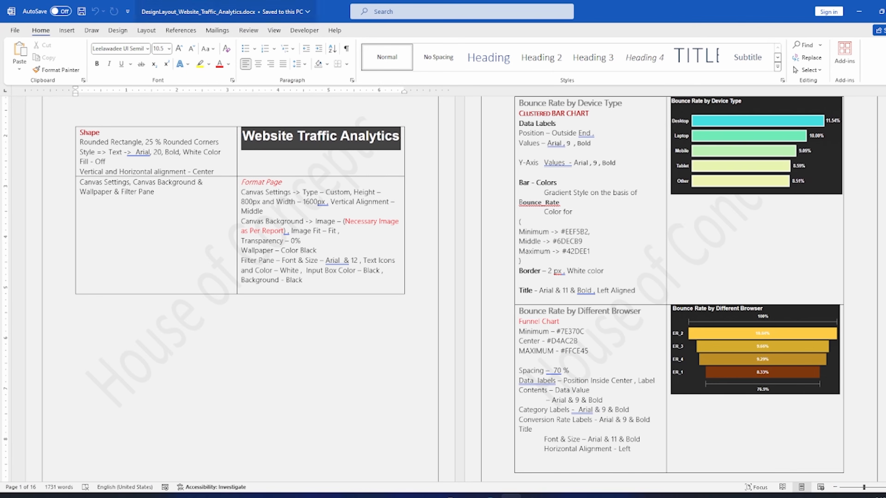
pyautogui.scroll(-2, 443, 289)
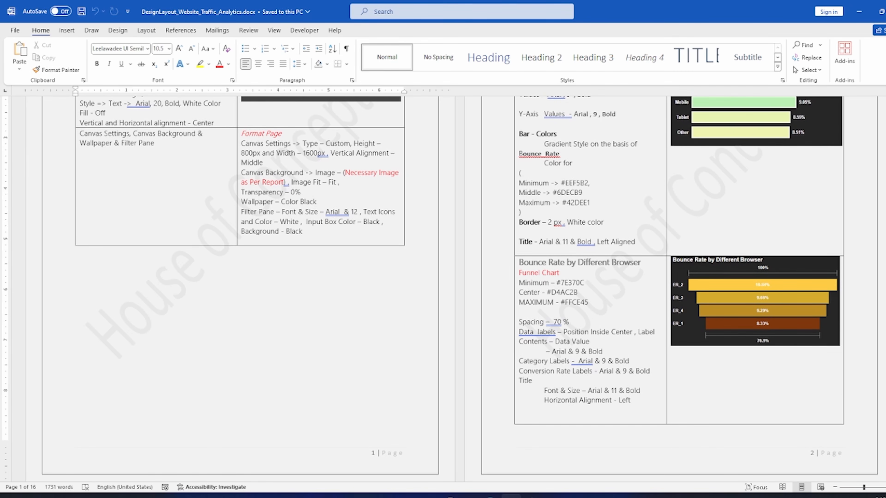
pyautogui.moveTo(585, 283); pyautogui.dragTo(557, 283)
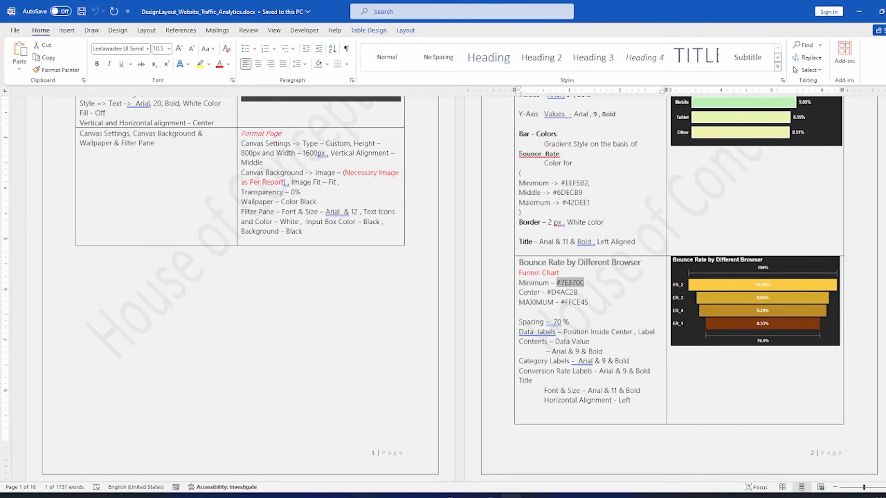
pyautogui.hotkey('alt', 'Tab')
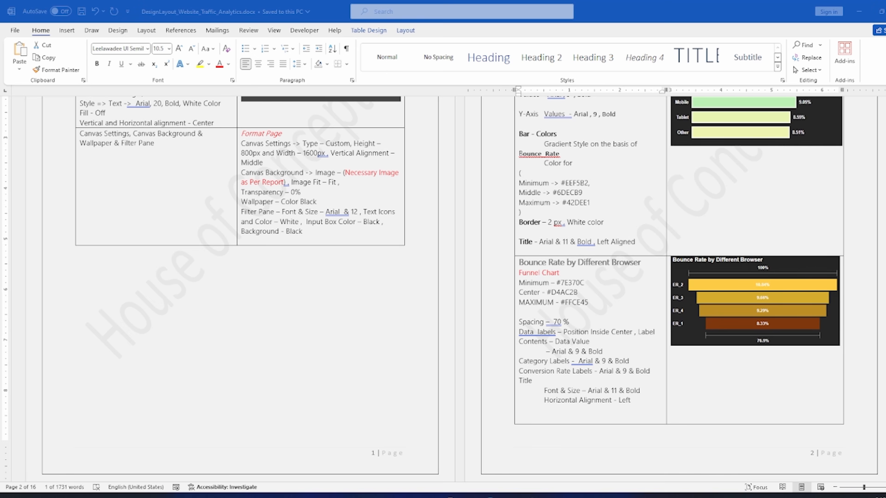
pyautogui.click(448, 496)
pyautogui.click(503, 457)
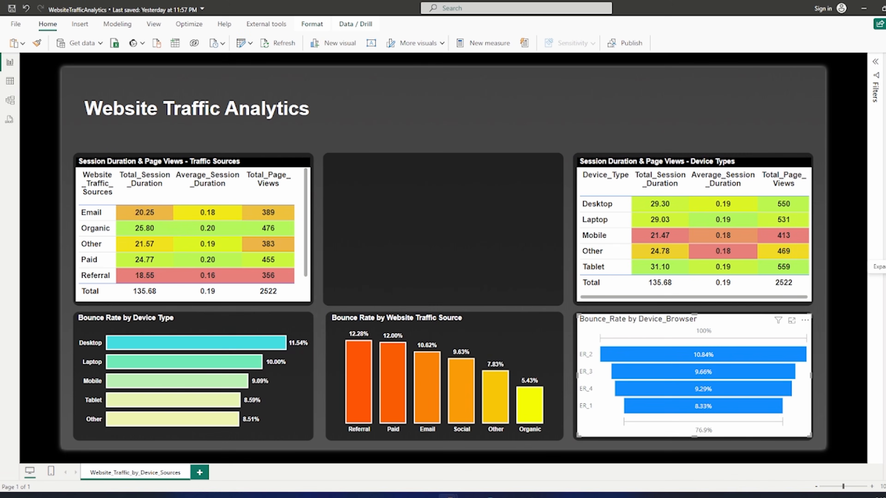
# Start a Bounce_Rate gradient for the funnel chart's colors and set its minimum color to #7E370C
pyautogui.click(885, 61)
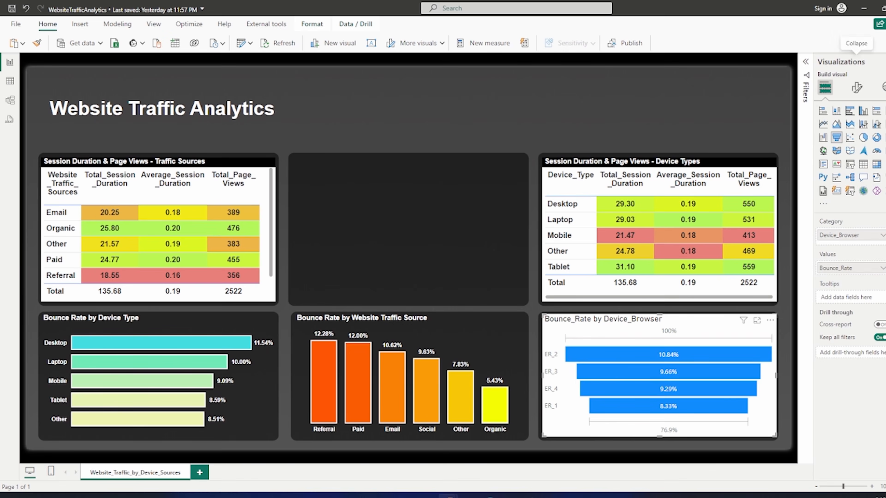
pyautogui.click(857, 88)
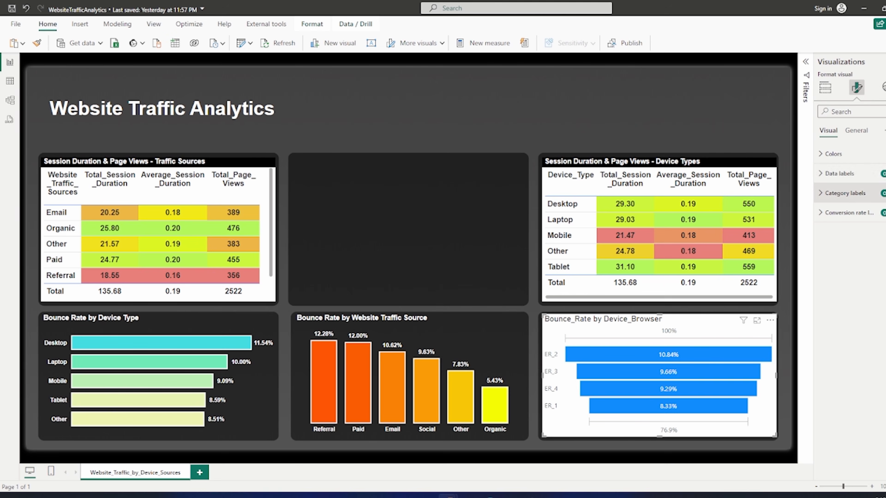
pyautogui.click(833, 154)
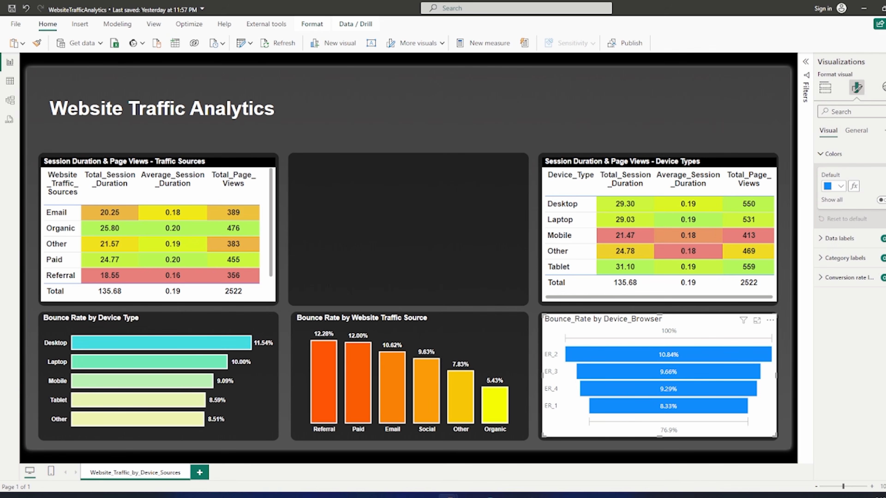
pyautogui.click(854, 185)
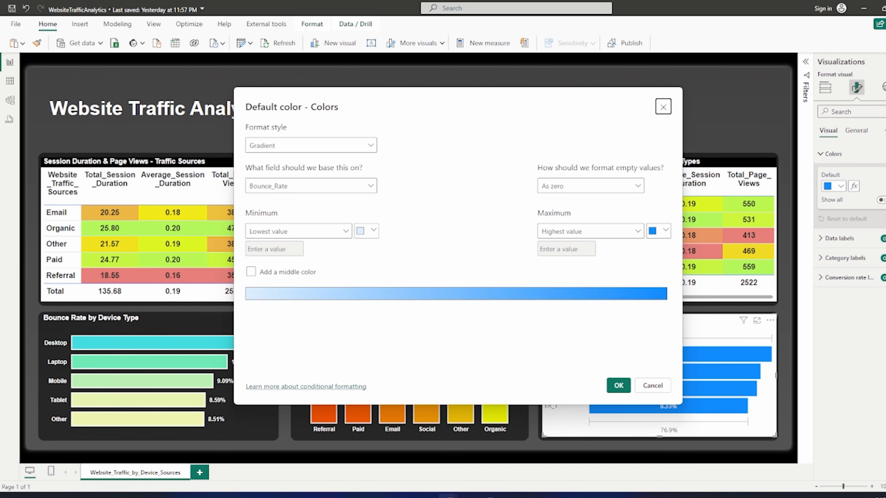
pyautogui.click(367, 231)
pyautogui.click(394, 371)
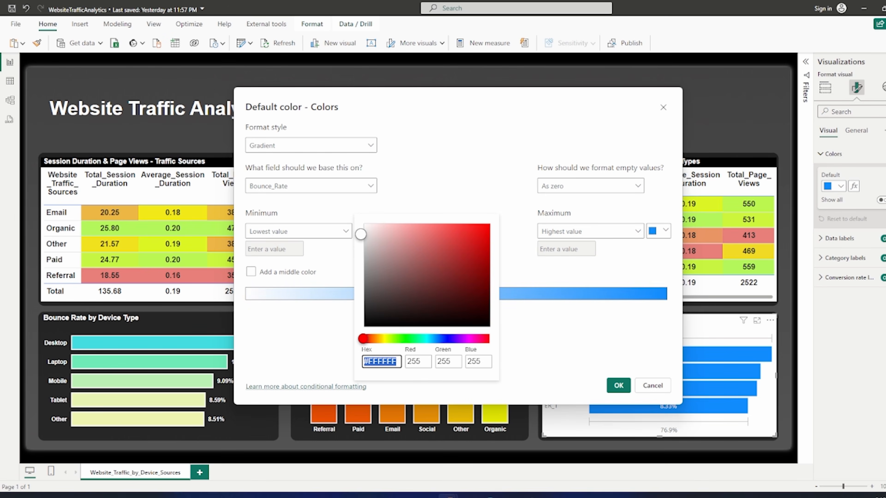
pyautogui.hotkey('ctrl', 'v')
pyautogui.press('Return')
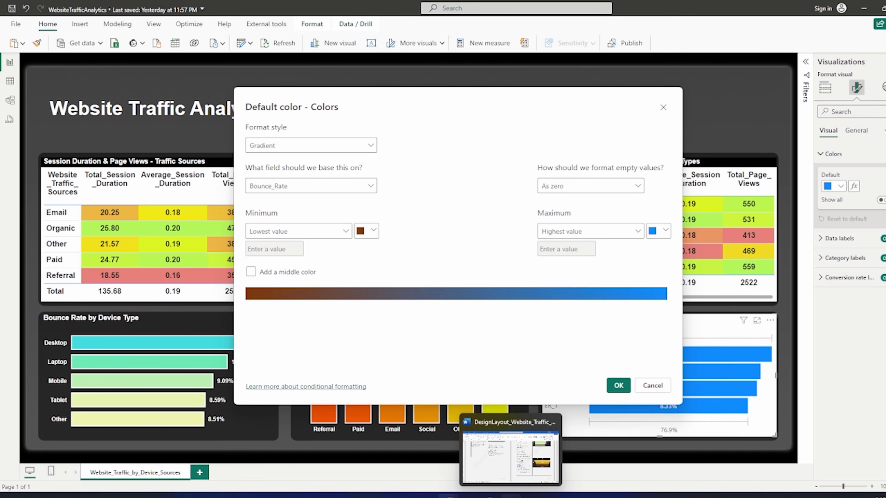
# Copy the funnel chart's center color code #D4AC2B from the Word design document and return to the Power BI report
pyautogui.click(514, 495)
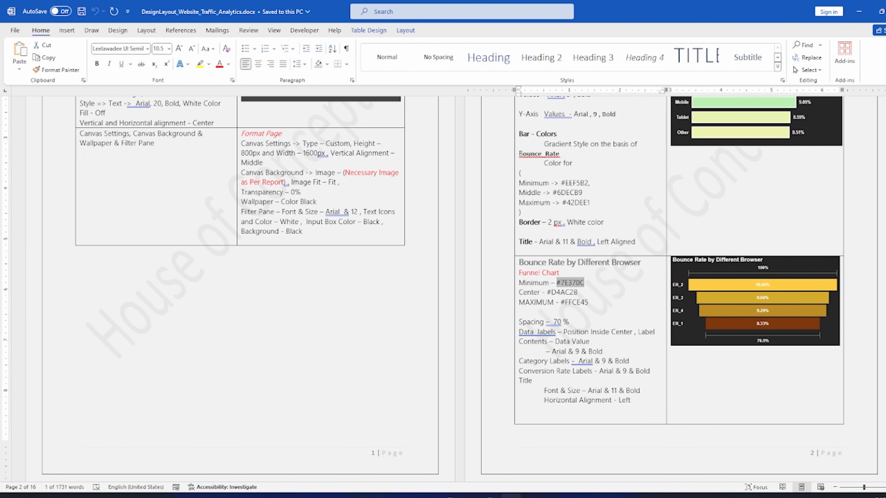
pyautogui.moveTo(578, 293); pyautogui.dragTo(547, 293)
pyautogui.hotkey('ctrl', 'c')
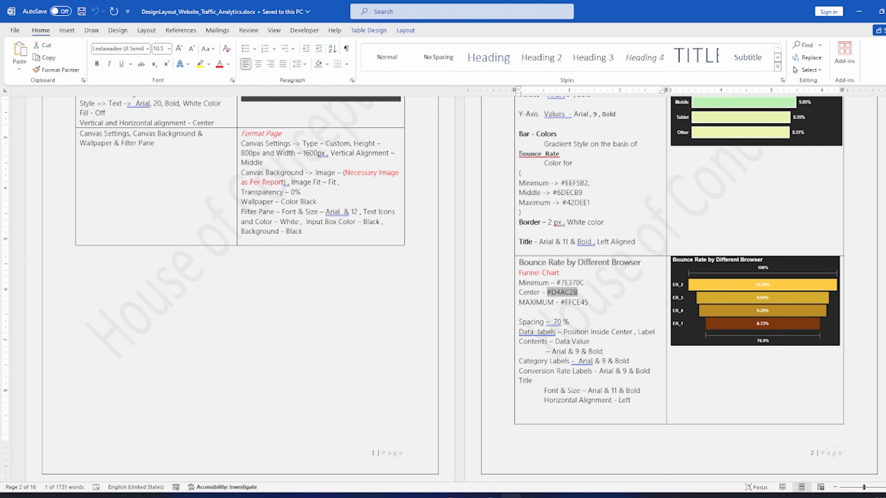
pyautogui.click(449, 496)
pyautogui.click(359, 460)
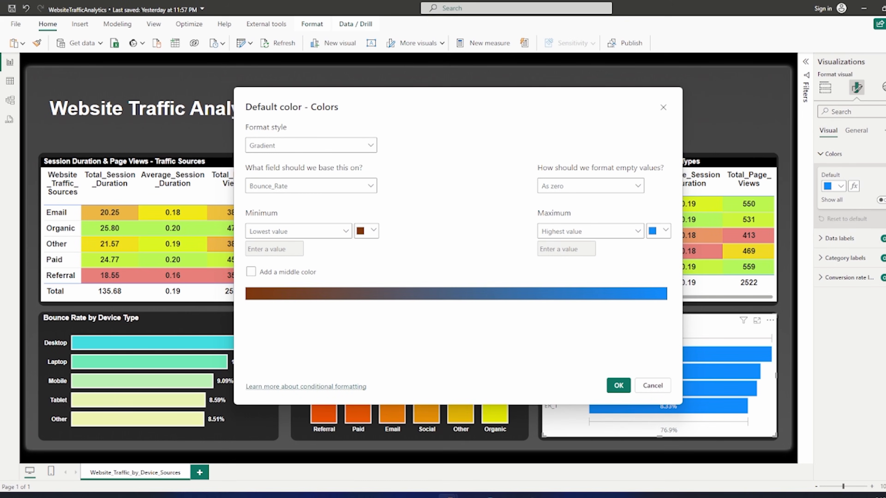
# Add a middle color to the funnel chart's Bounce_Rate gradient and set it to #D4AC2B
pyautogui.click(252, 271)
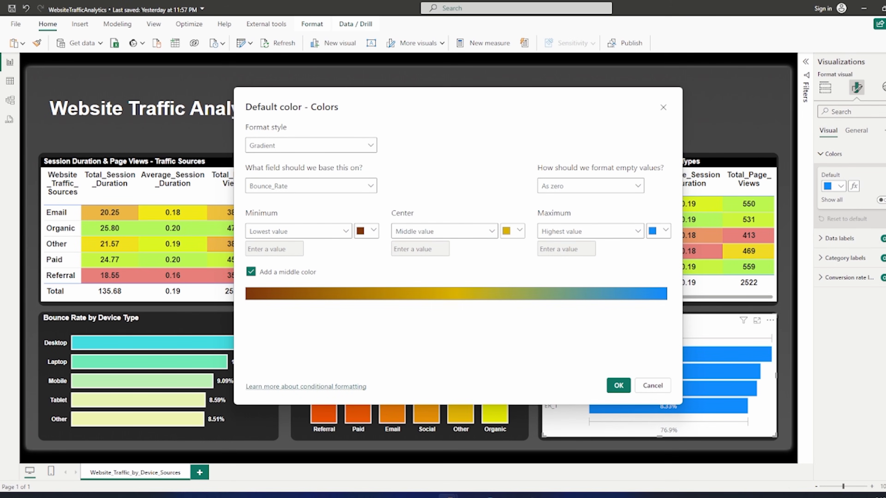
pyautogui.click(519, 231)
pyautogui.click(540, 372)
pyautogui.tripleClick(528, 362)
pyautogui.hotkey('ctrl', 'v')
pyautogui.click(450, 343)
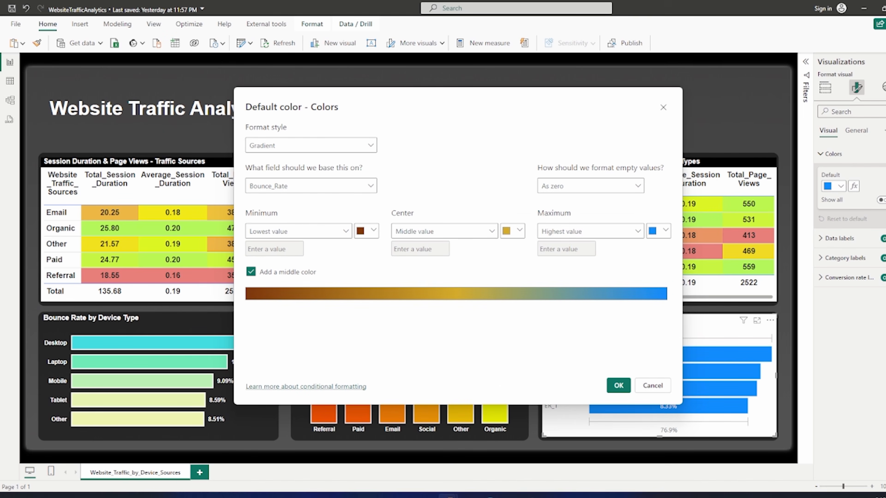
# Copy the maximum color code #FFCE45 from the Word design document and open the gradient's custom maximum color in Power BI
pyautogui.click(511, 495)
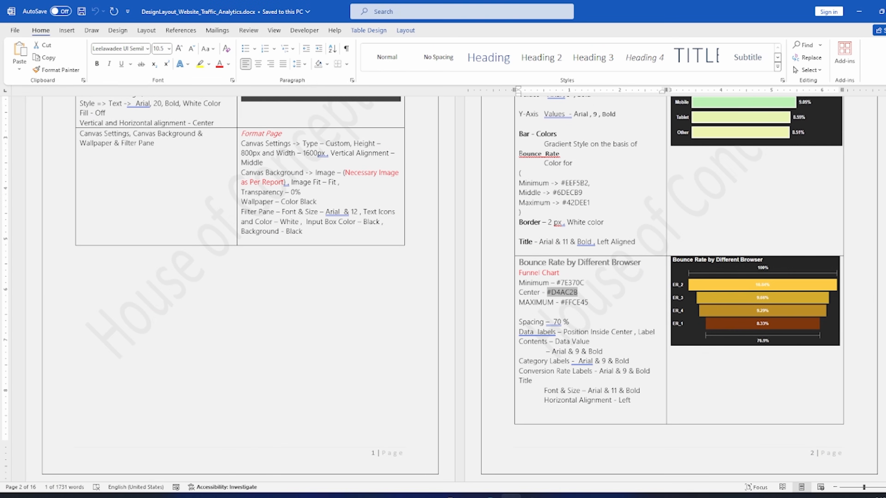
pyautogui.moveTo(589, 302); pyautogui.dragTo(560, 303)
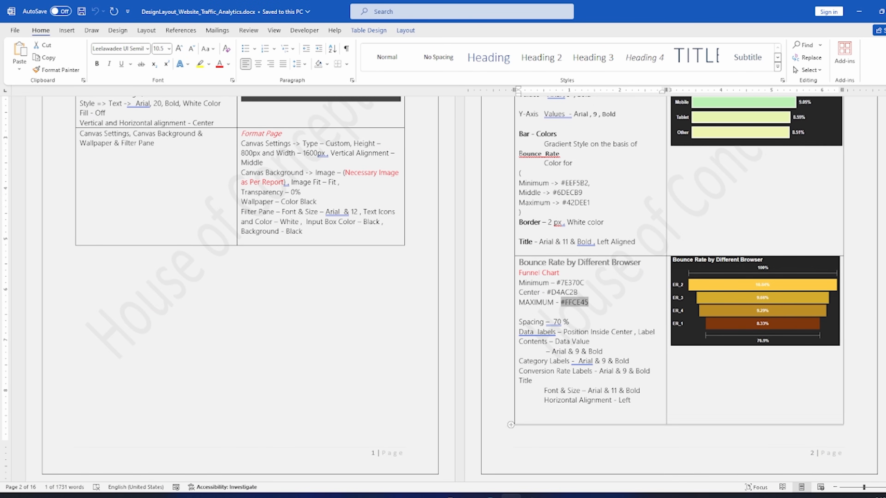
pyautogui.click(449, 495)
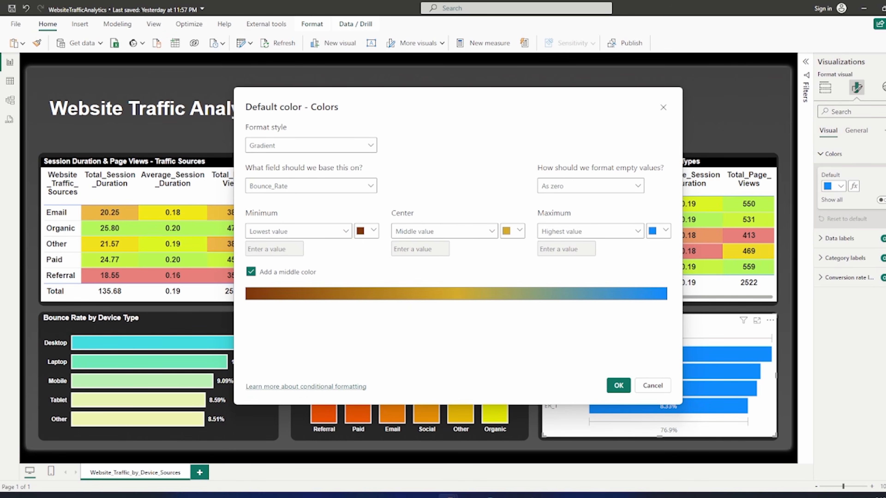
pyautogui.click(659, 231)
pyautogui.click(564, 371)
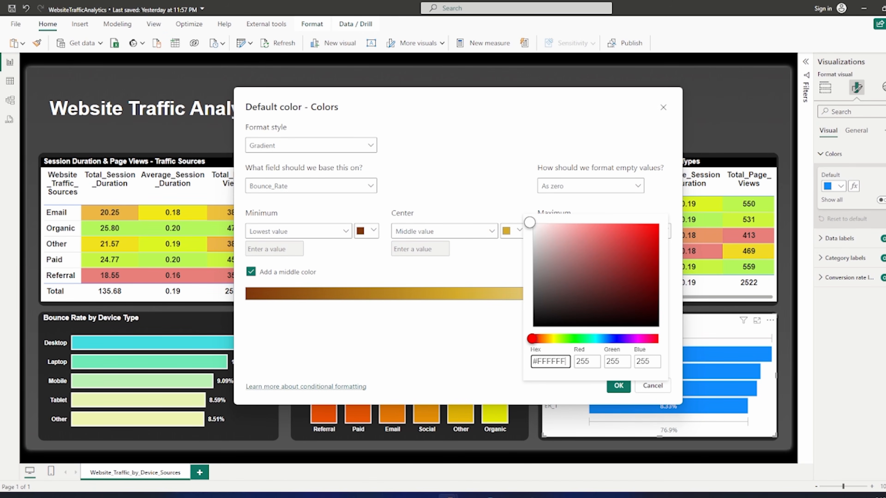
pyautogui.click(511, 496)
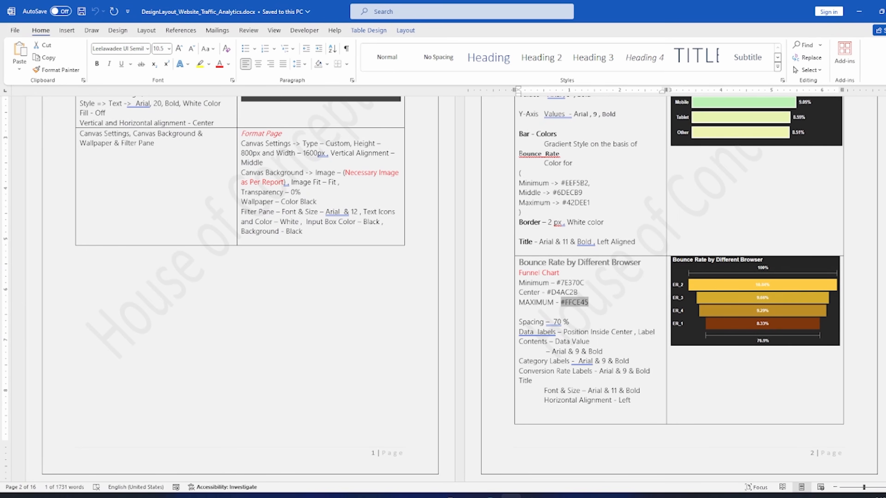
pyautogui.click(448, 496)
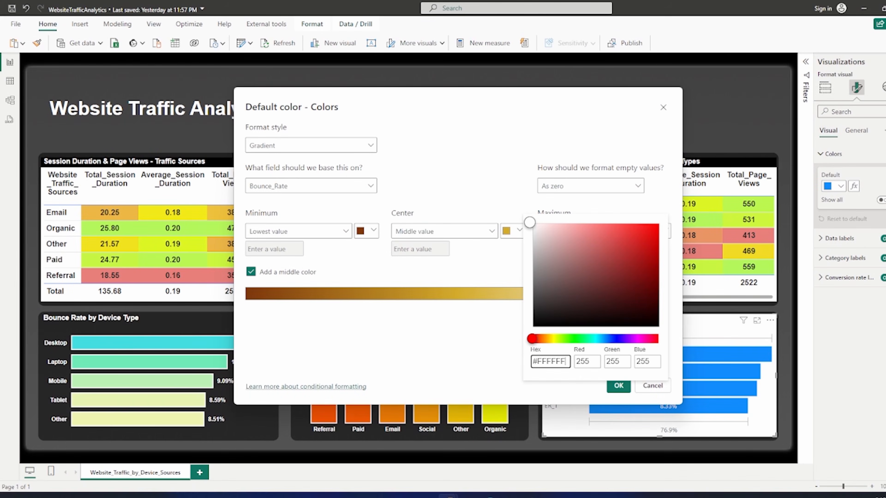
# Set the gradient's maximum color to #FFCE45 and apply the gradient to the funnel chart
pyautogui.moveTo(567, 362); pyautogui.dragTo(531, 362)
pyautogui.write('#FFCB42')
pyautogui.click(497, 354)
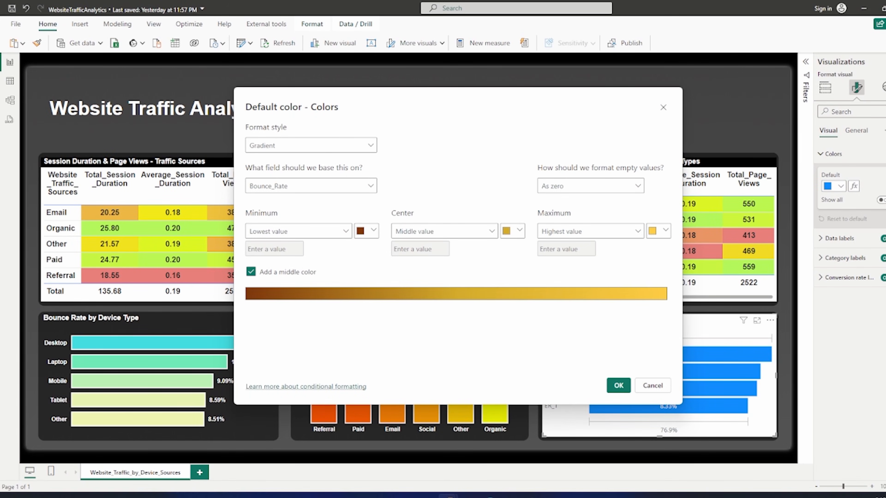
pyautogui.click(618, 386)
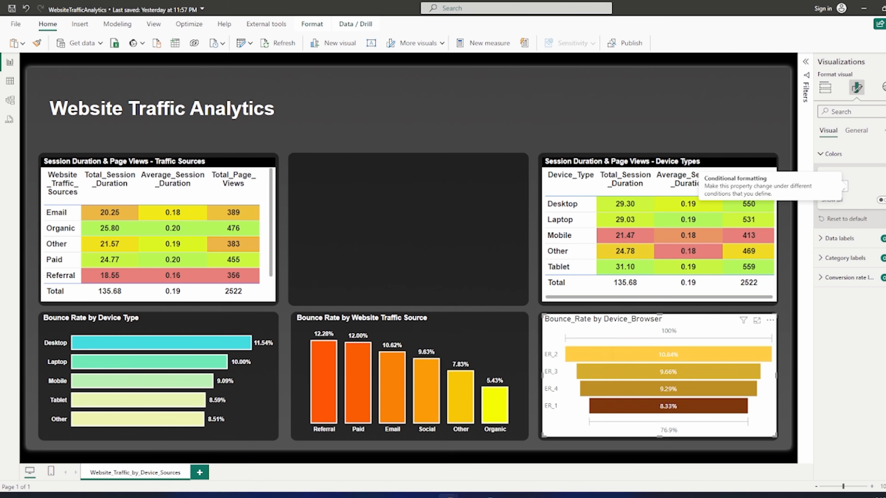
# Set the funnel chart's background transparency to 100% and turn off its header icons
pyautogui.moveTo(626, 369)
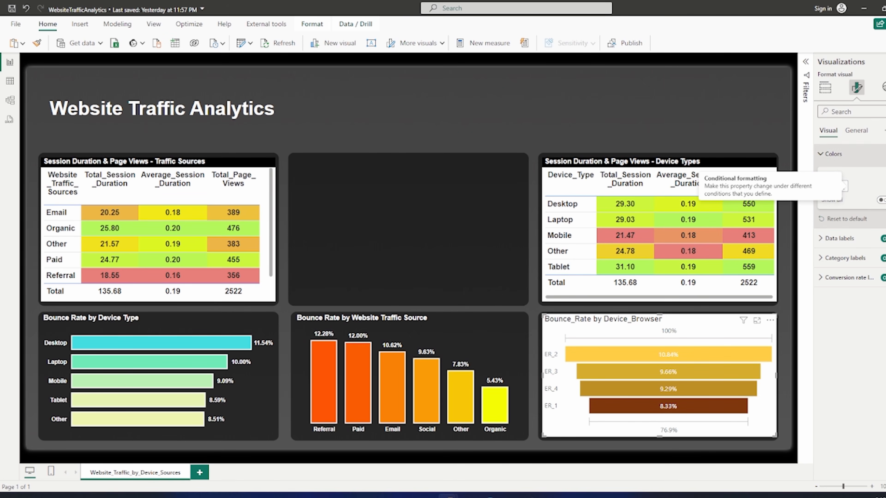
pyautogui.click(856, 130)
pyautogui.click(834, 193)
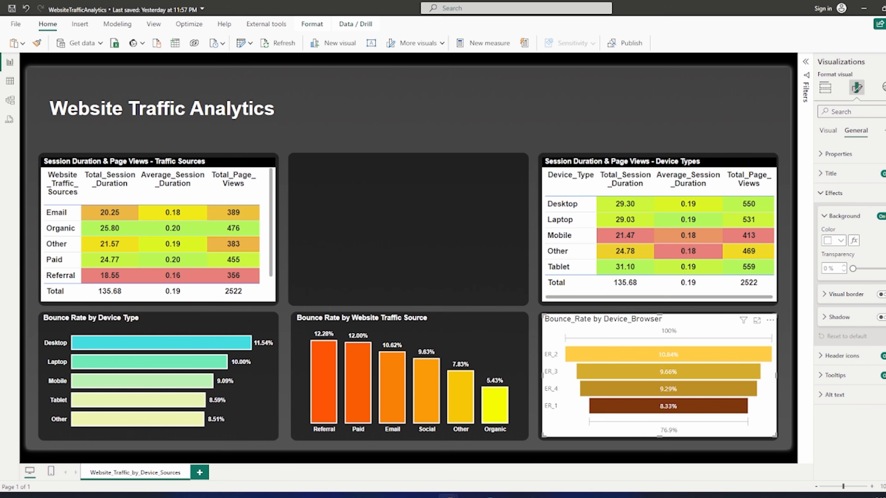
pyautogui.moveTo(853, 268); pyautogui.dragTo(885, 268)
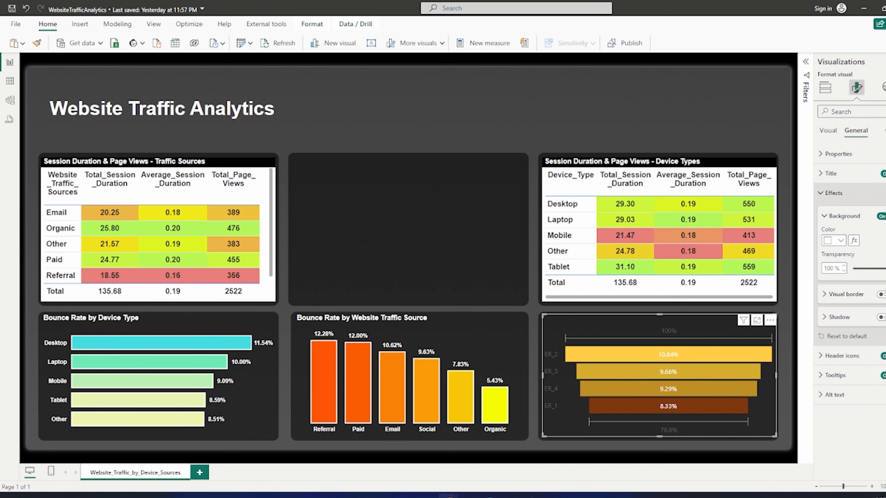
pyautogui.click(834, 193)
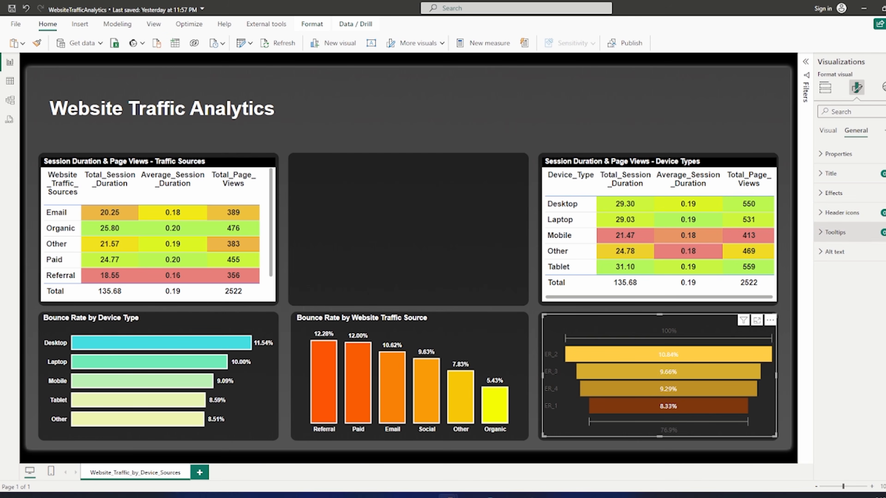
pyautogui.click(884, 213)
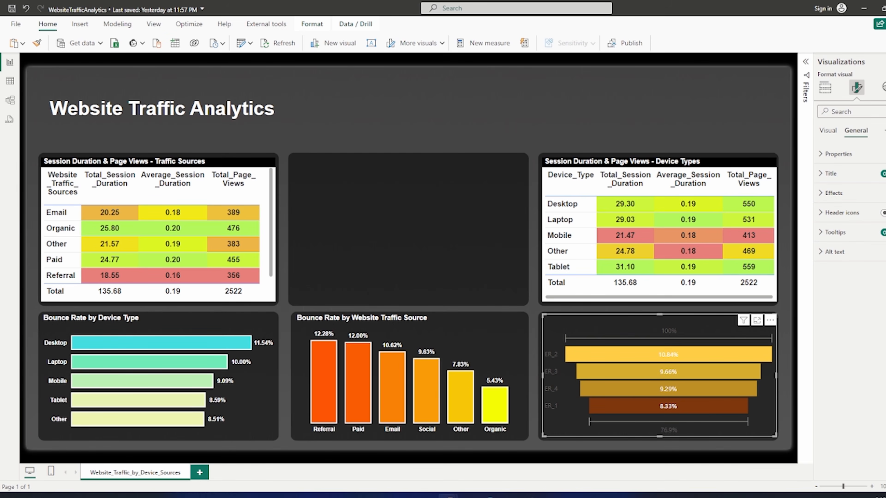
# Open the funnel chart's data label options and check them against the label specifications in the Word design document
pyautogui.click(828, 130)
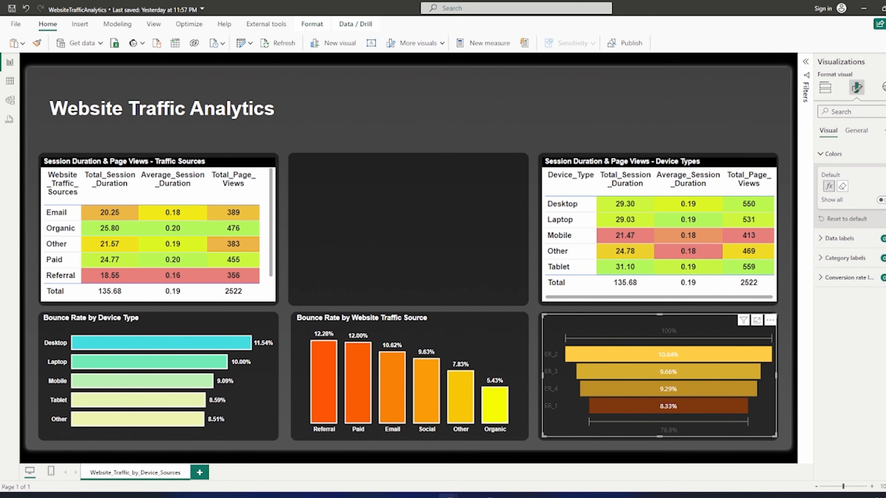
pyautogui.click(839, 238)
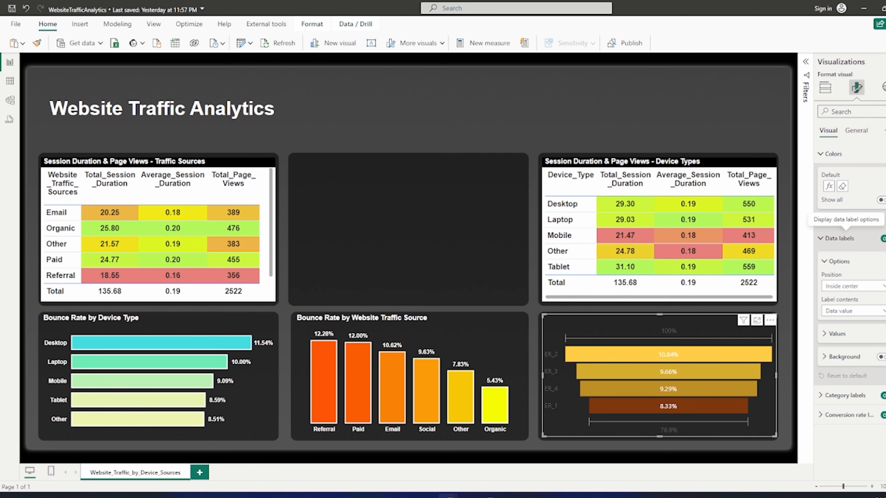
pyautogui.click(512, 496)
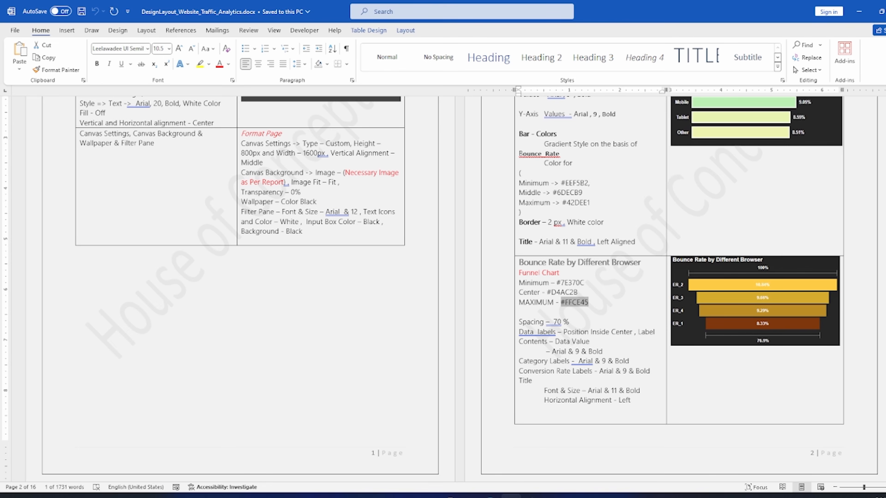
pyautogui.click(448, 497)
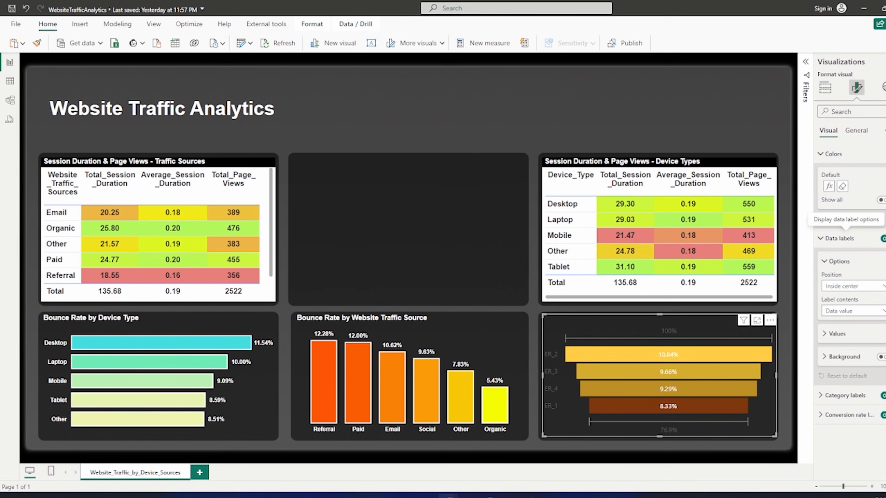
# Format the funnel chart's data label values as Arial, size 9, bold and white
pyautogui.click(837, 334)
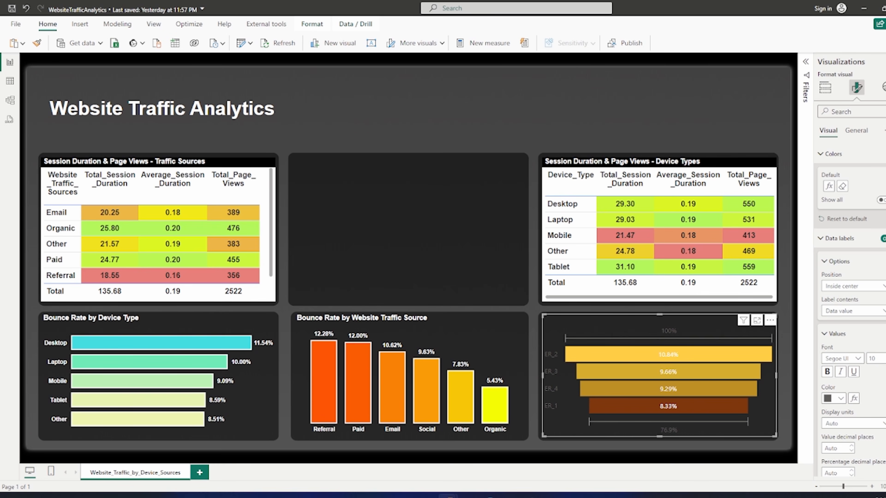
pyautogui.click(843, 359)
pyautogui.scroll(3, 848, 283)
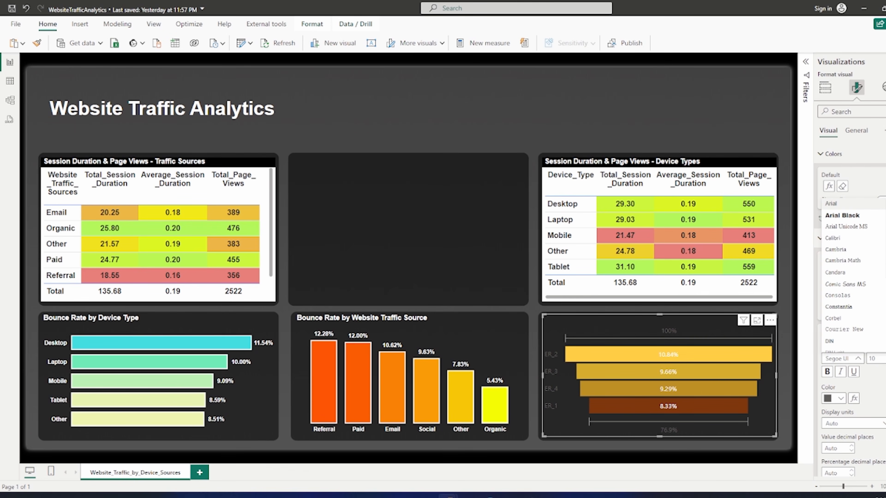
pyautogui.click(837, 203)
pyautogui.click(885, 362)
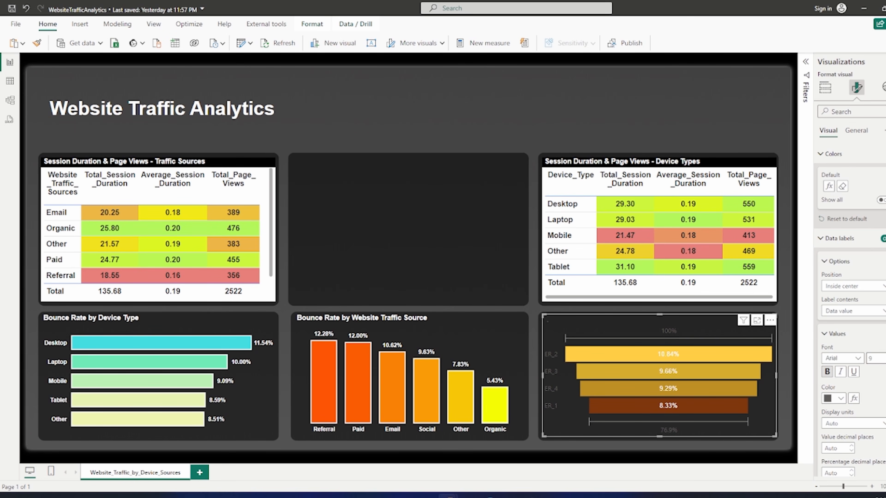
pyautogui.click(828, 372)
pyautogui.click(835, 399)
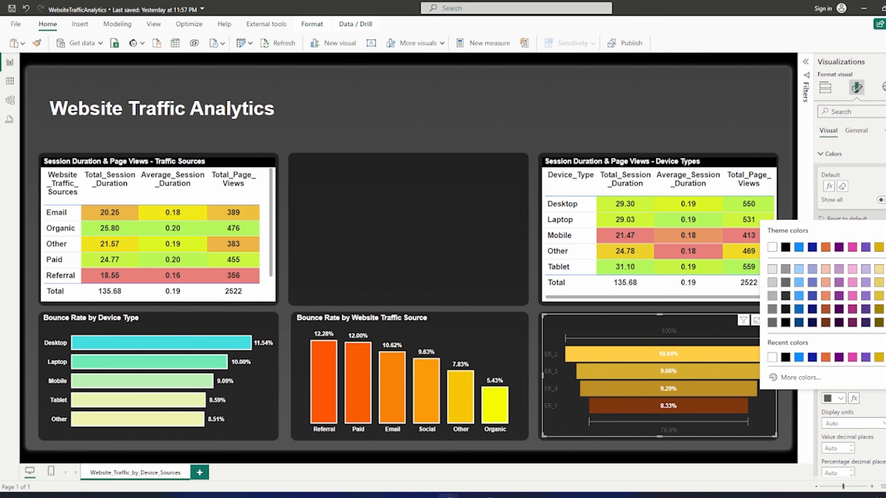
pyautogui.click(772, 248)
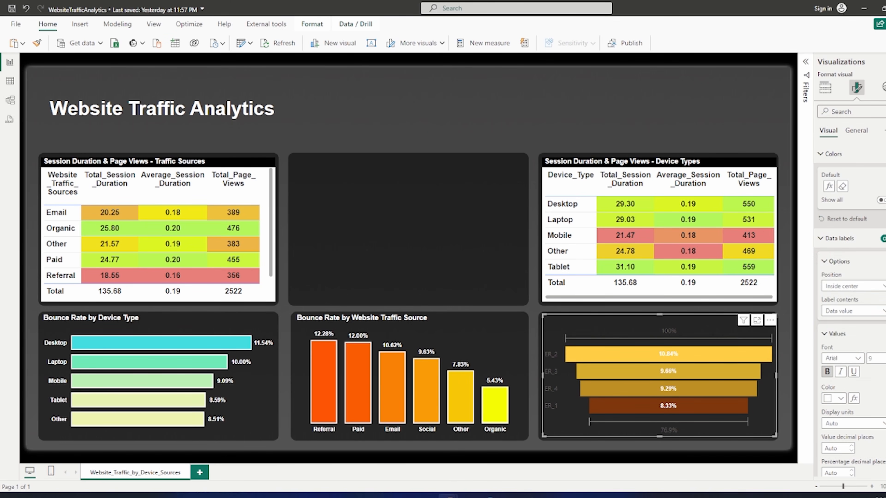
pyautogui.scroll(-3, 850, 311)
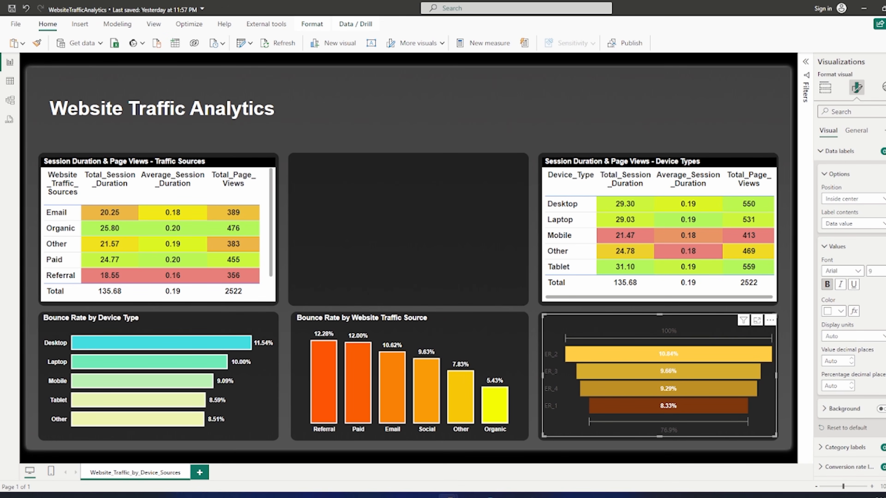
pyautogui.click(837, 247)
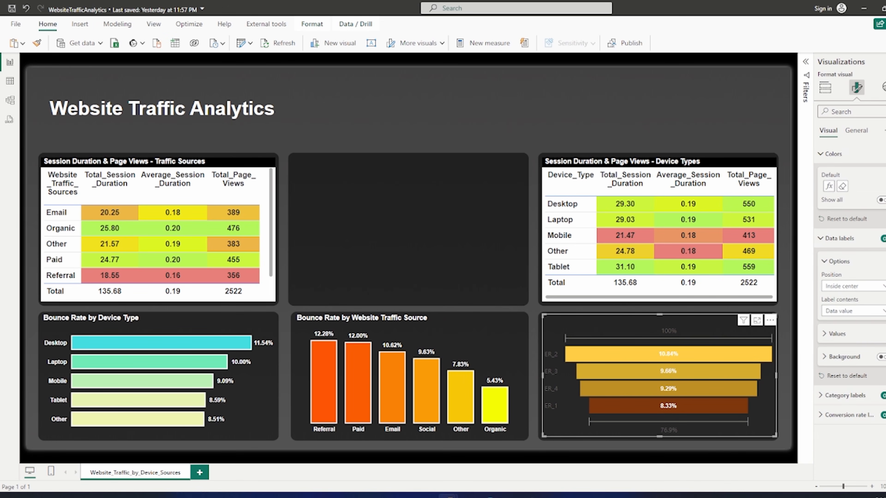
# Format the funnel chart's category labels as Arial, size 9, bold and white
pyautogui.click(845, 396)
pyautogui.scroll(-2, 845, 395)
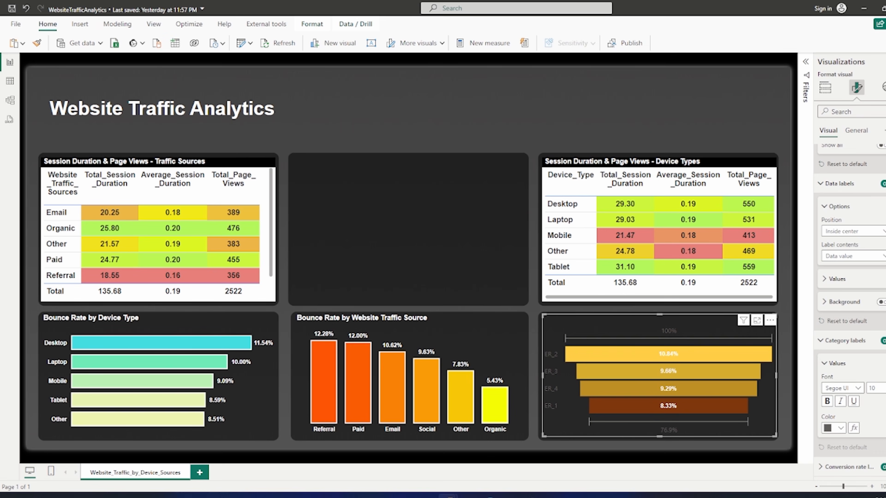
pyautogui.click(848, 388)
pyautogui.scroll(5, 848, 297)
pyautogui.click(844, 234)
pyautogui.click(834, 427)
pyautogui.click(771, 268)
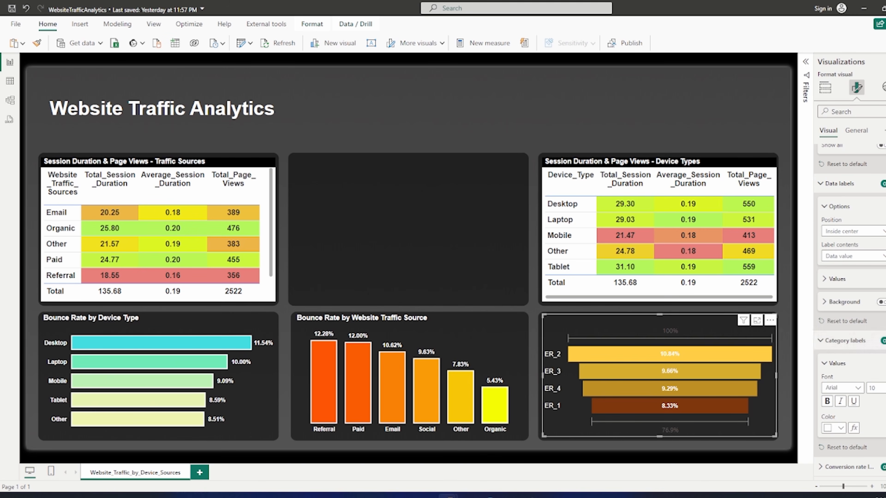
pyautogui.click(884, 391)
pyautogui.click(827, 402)
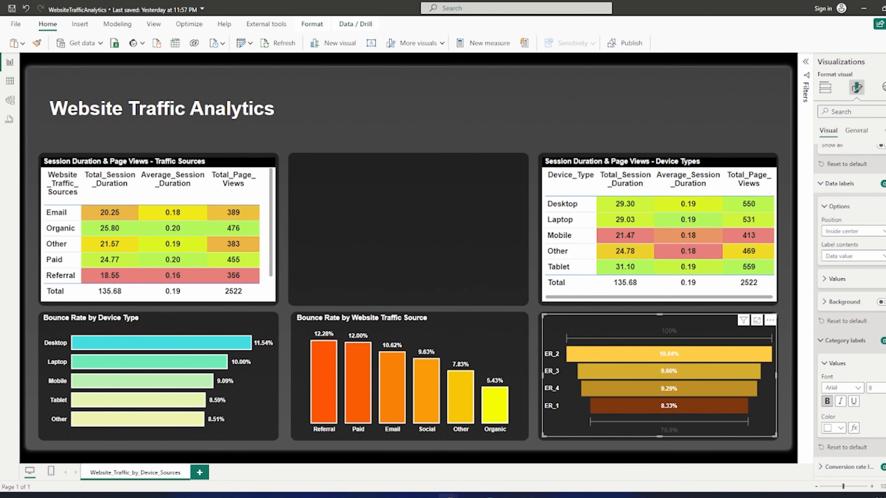
pyautogui.click(845, 340)
# Format the funnel chart's conversion rate labels as Arial, size 9, bold and white
pyautogui.click(849, 415)
pyautogui.scroll(-3, 850, 297)
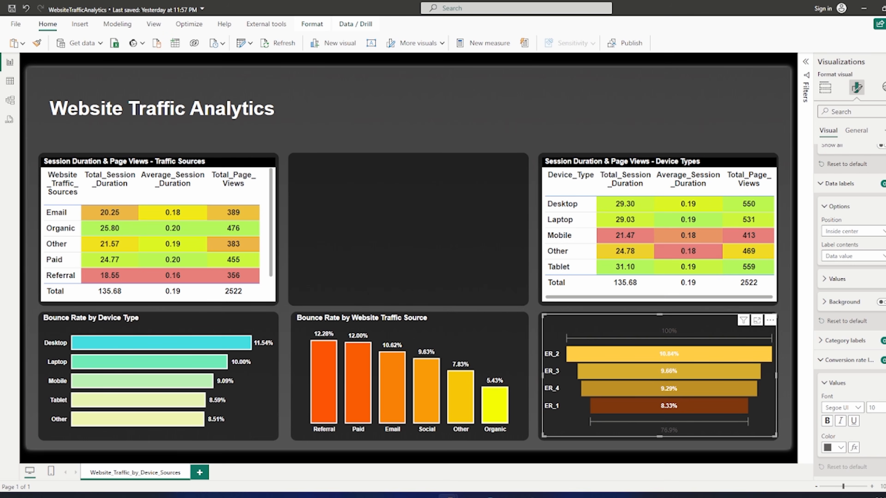
pyautogui.click(884, 411)
pyautogui.click(858, 408)
pyautogui.scroll(5, 850, 370)
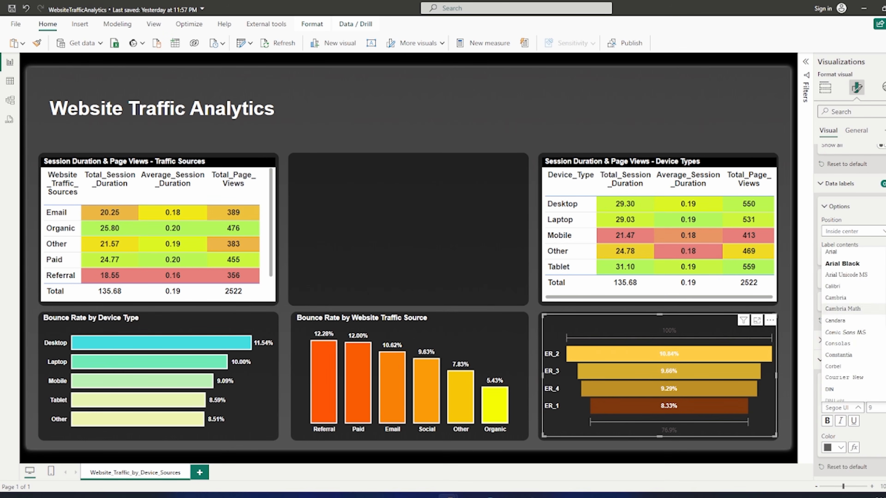
pyautogui.click(831, 252)
pyautogui.click(841, 447)
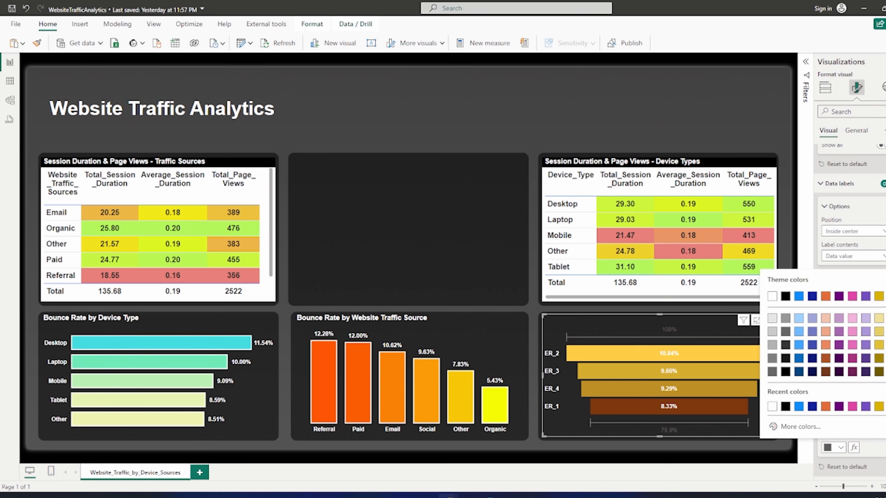
pyautogui.click(772, 297)
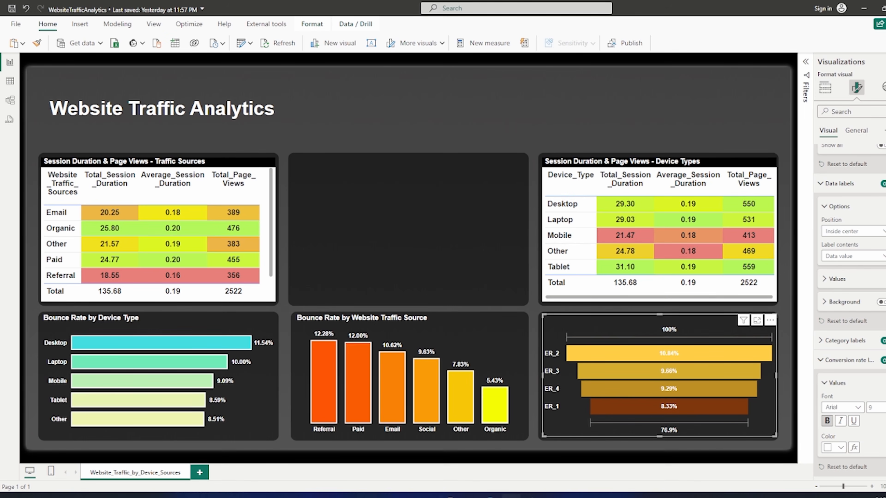
# Copy "Bounce Rate by Different Browser" from the Word design document and use it as the funnel chart's title text in Power BI
pyautogui.click(511, 497)
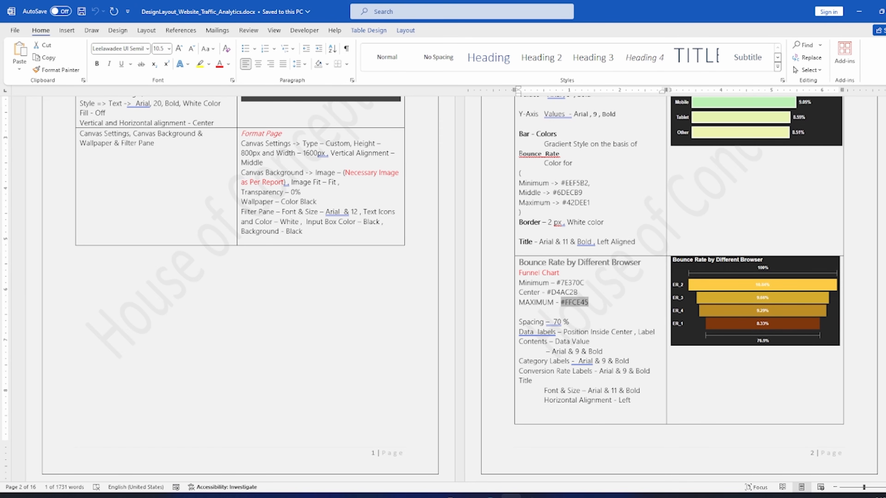
pyautogui.moveTo(644, 262); pyautogui.dragTo(519, 262)
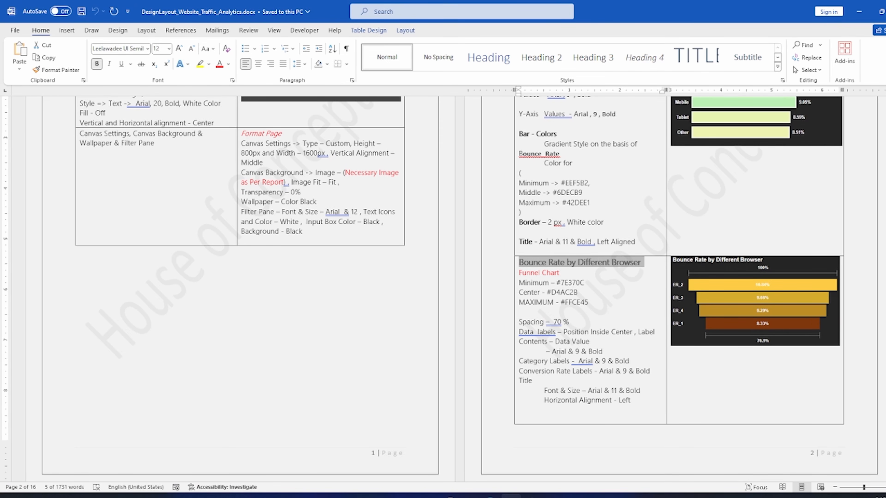
pyautogui.click(449, 497)
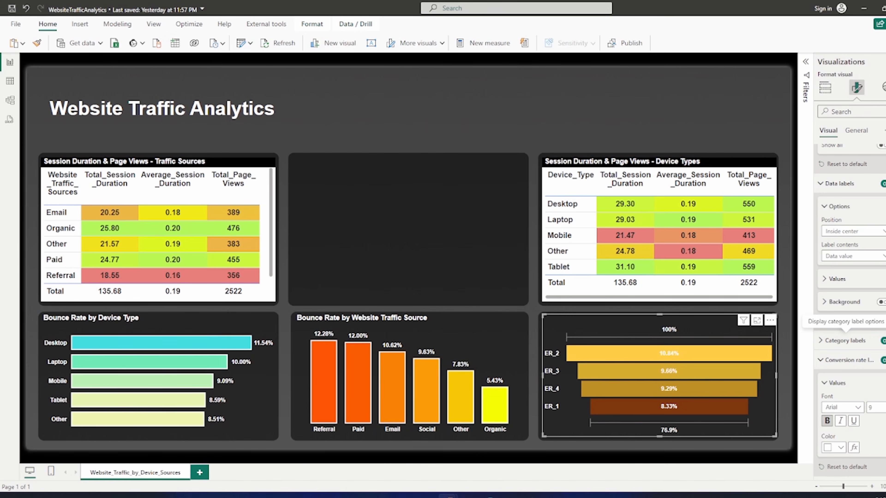
pyautogui.click(856, 131)
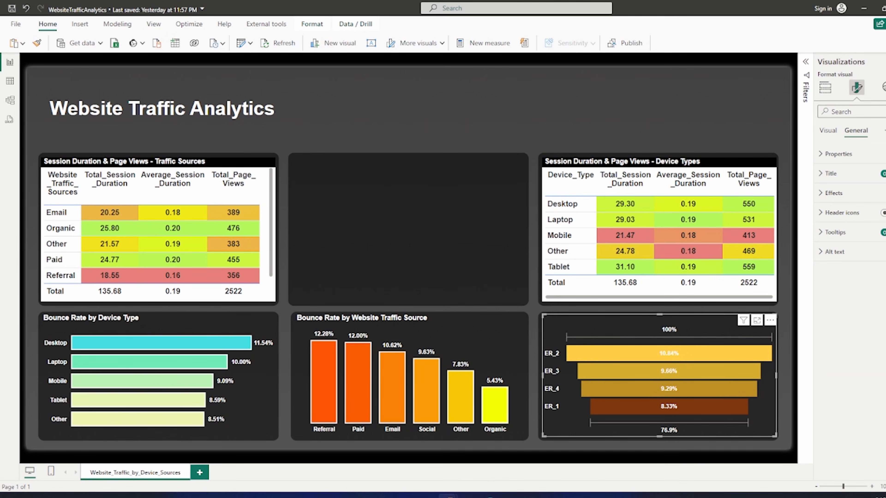
pyautogui.click(831, 174)
pyautogui.tripleClick(846, 221)
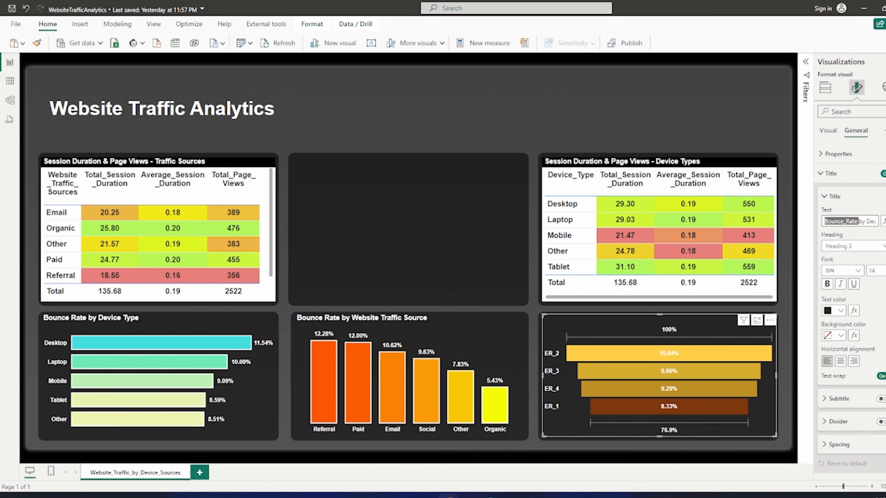
pyautogui.hotkey('ctrl', 'v')
# Format the funnel chart's title as Arial, size 11, bold and white
pyautogui.click(858, 271)
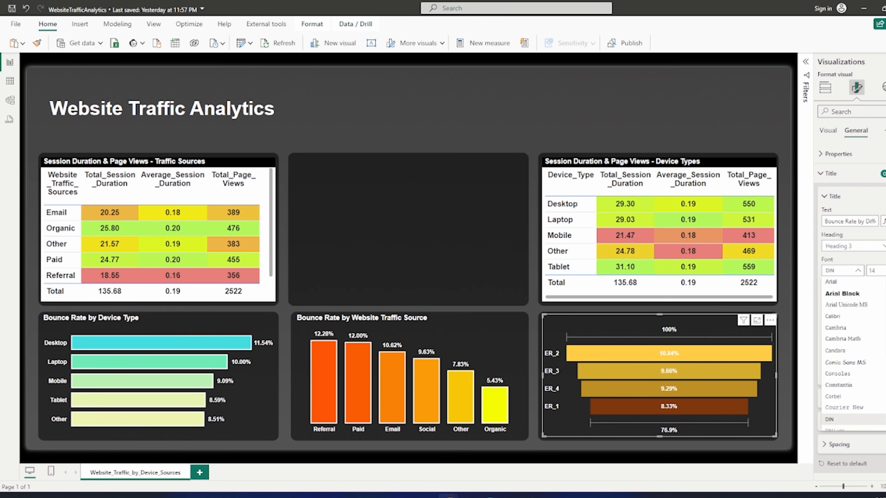
pyautogui.click(844, 282)
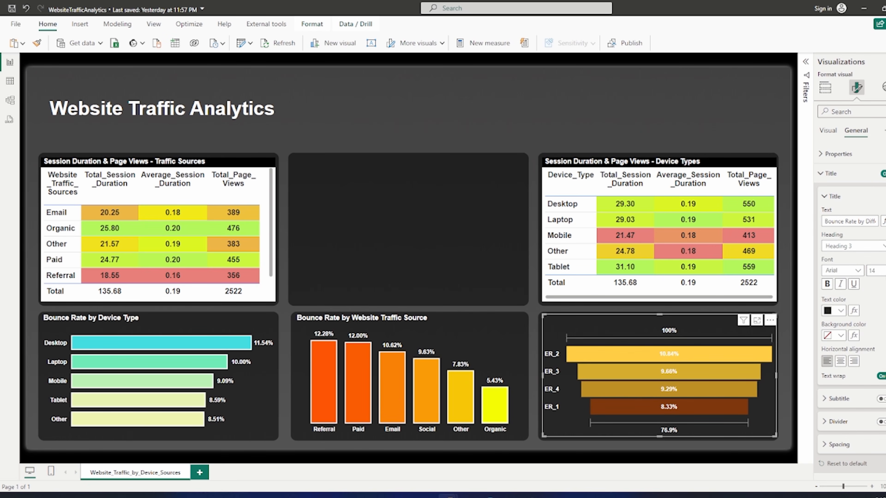
pyautogui.hotkey('alt', 'Tab')
pyautogui.hotkey('alt', 'Tab')
pyautogui.click(877, 270)
pyautogui.click(827, 284)
pyautogui.click(841, 311)
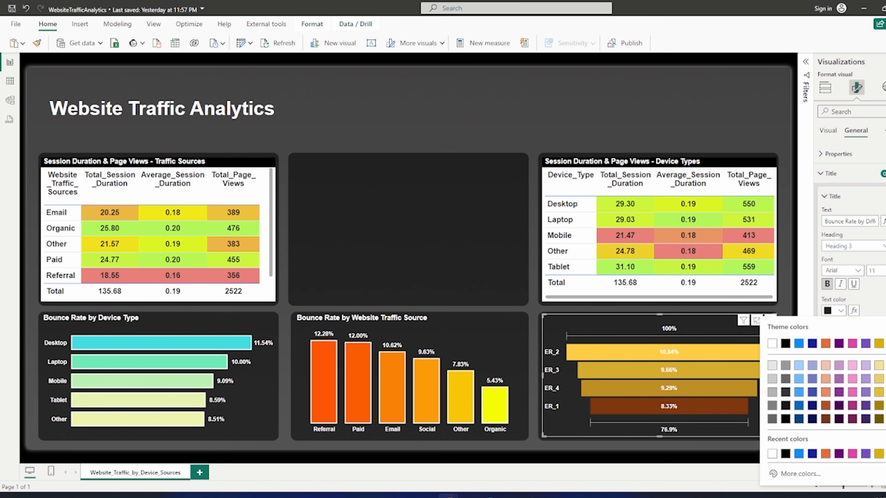
pyautogui.click(767, 396)
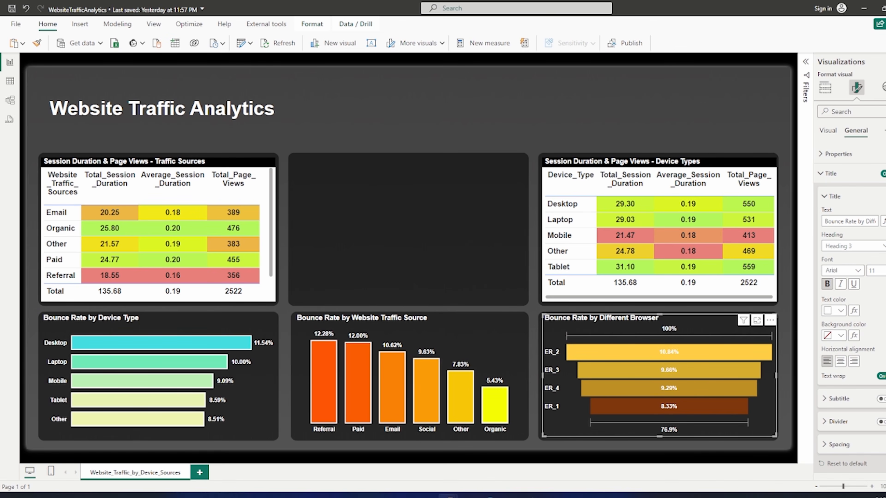
pyautogui.click(645, 117)
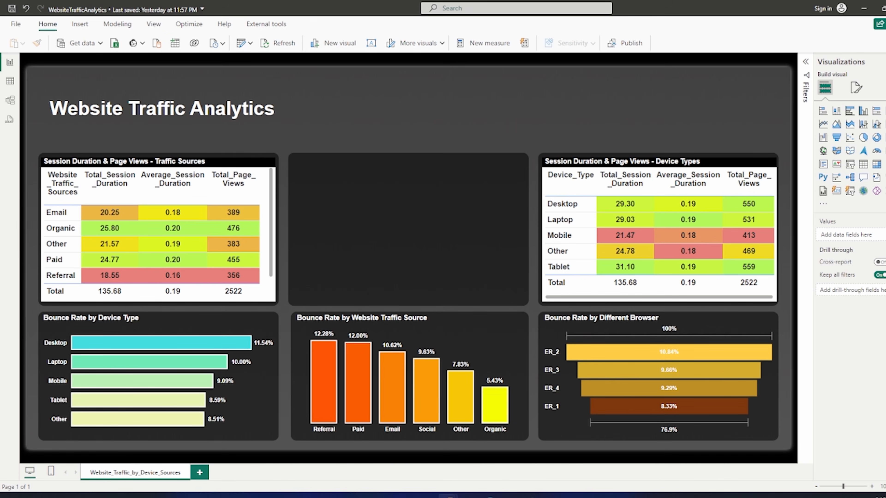
# Check the specifications for the Bounce Rate by Content Segment treemap in the Word design document and return to Power BI
pyautogui.click(511, 496)
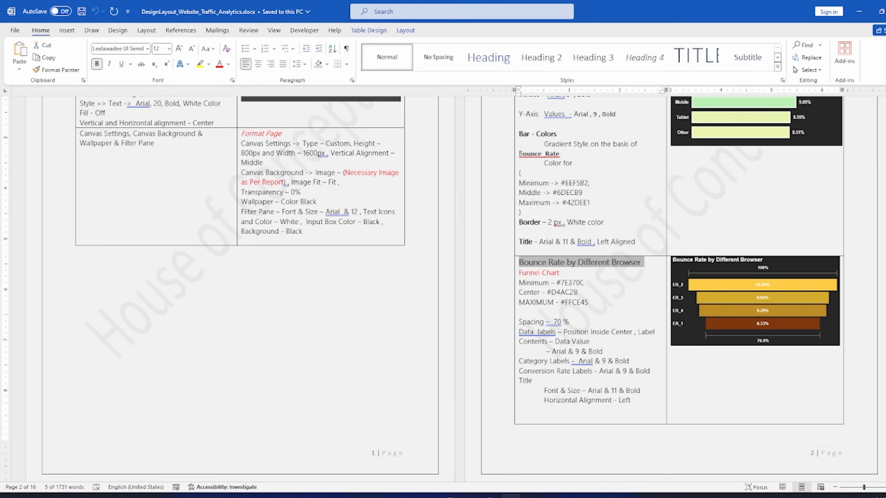
pyautogui.scroll(-2, 488, 297)
pyautogui.scroll(-10, 443, 290)
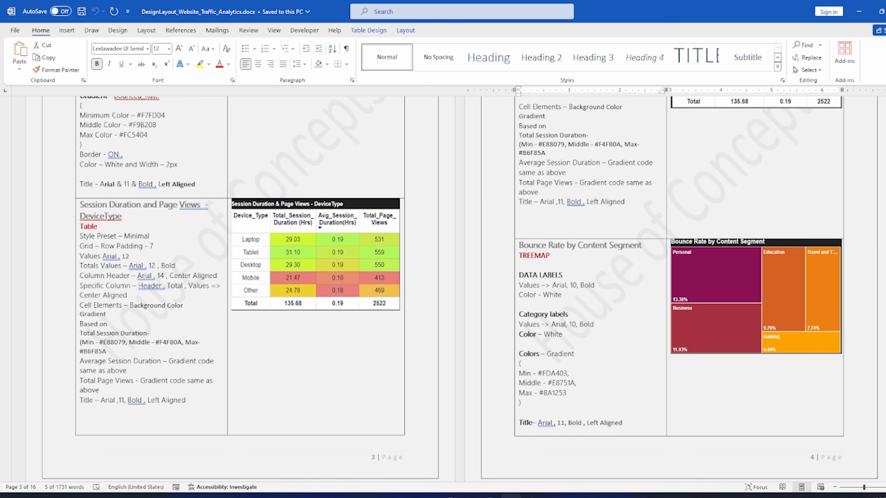
pyautogui.moveTo(447, 495)
pyautogui.click(396, 460)
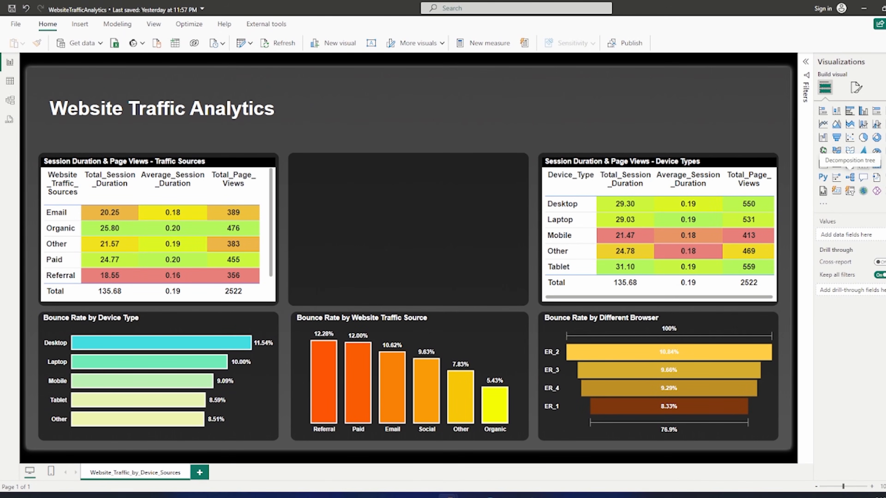
# Add a treemap in the empty upper middle panel with Bounce_Rate as values and Content_Segment as category, and collapse the side panes
pyautogui.click(876, 124)
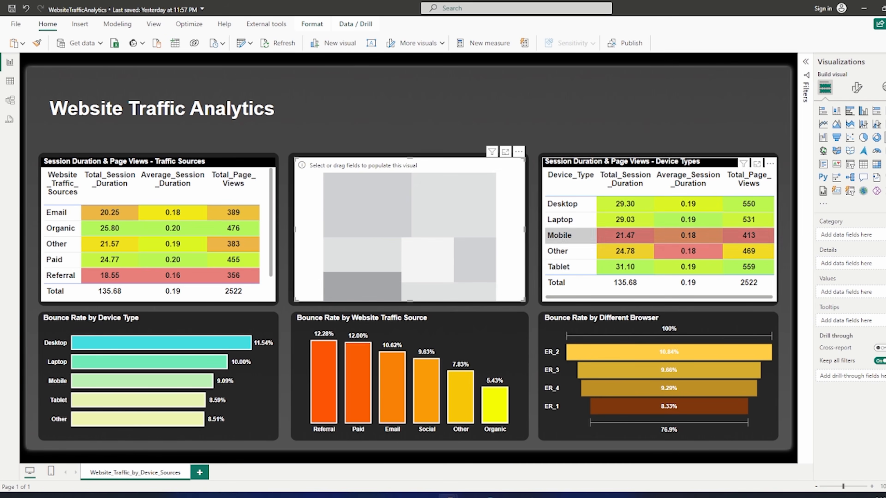
pyautogui.click(885, 62)
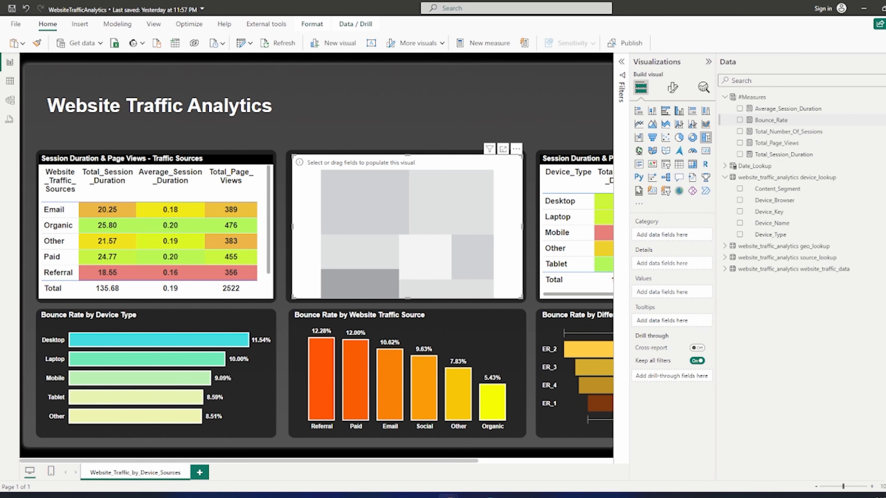
pyautogui.click(740, 120)
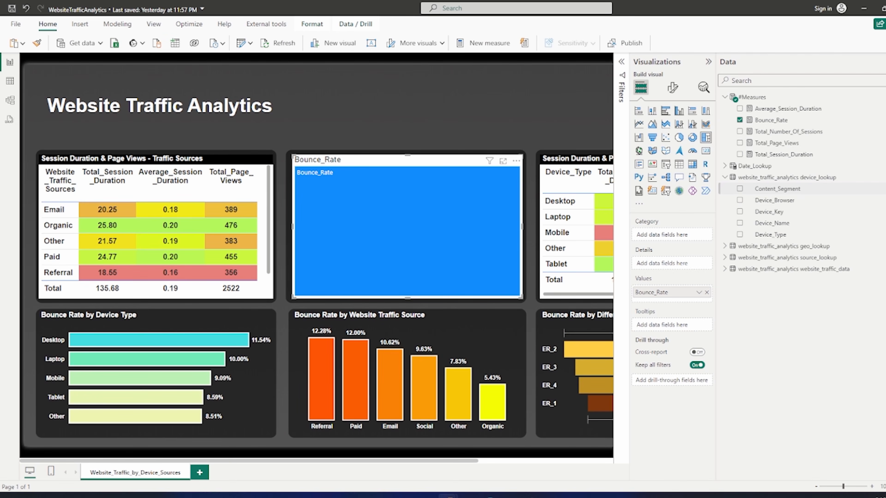
pyautogui.click(740, 189)
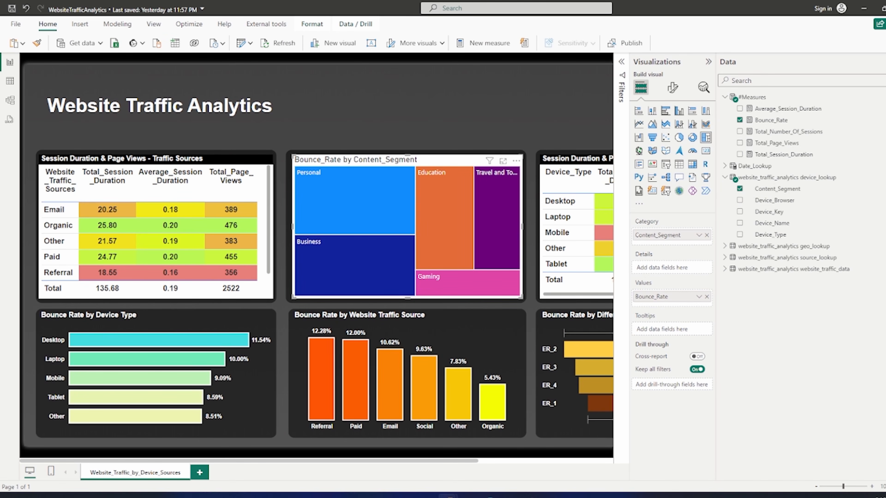
pyautogui.click(725, 97)
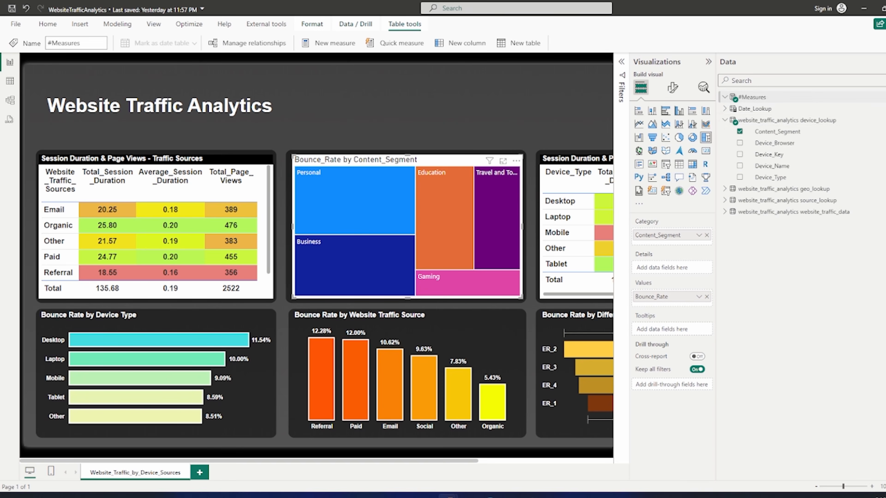
pyautogui.click(725, 120)
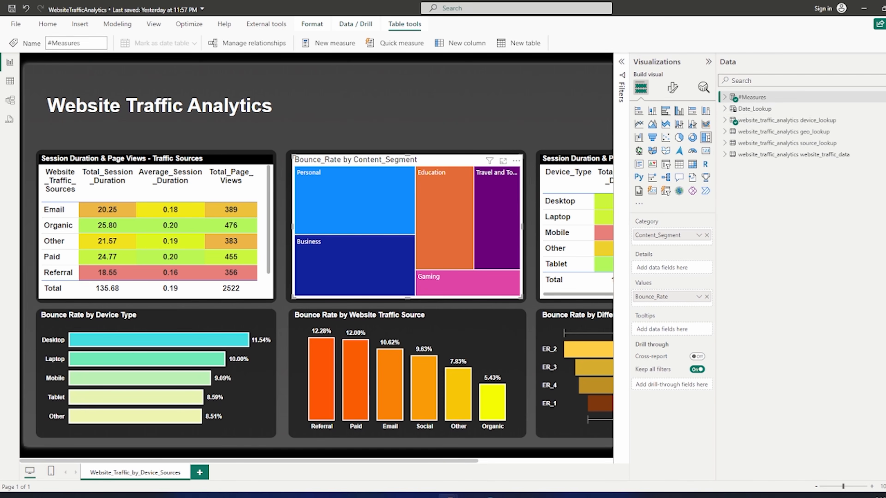
pyautogui.click(885, 62)
pyautogui.click(885, 61)
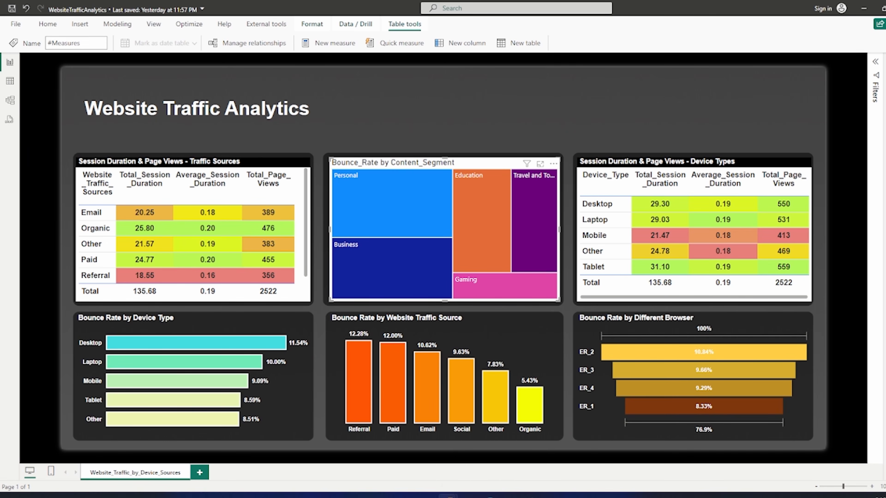
pyautogui.click(445, 455)
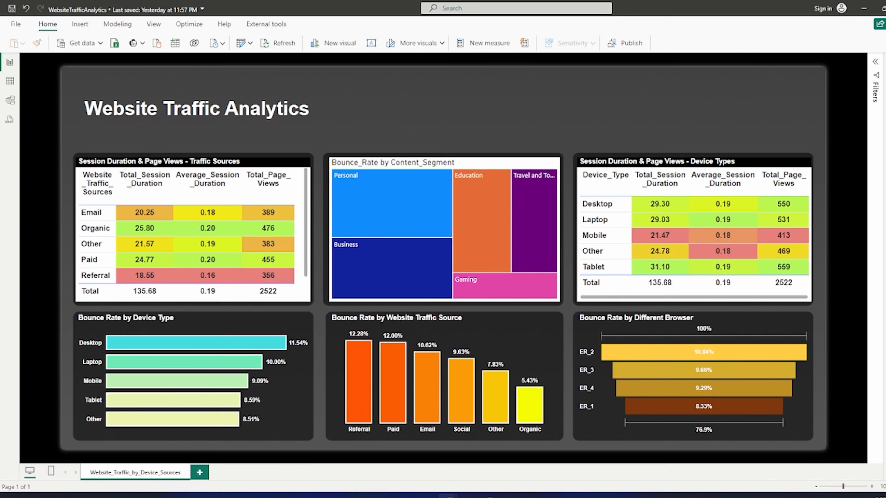
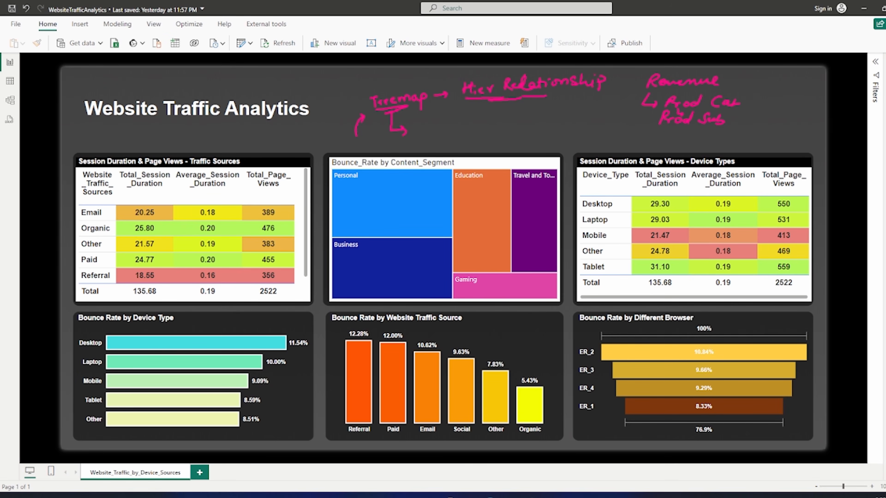
pyautogui.moveTo(367, 192); pyautogui.dragTo(394, 185)
pyautogui.moveTo(331, 198); pyautogui.dragTo(357, 197)
pyautogui.moveTo(356, 183)
pyautogui.mouseDown()
pyautogui.moveTo(357, 221)
pyautogui.moveTo(372, 206)
pyautogui.moveTo(374, 222)
pyautogui.mouseUp()
pyautogui.moveTo(375, 213)
pyautogui.mouseDown()
pyautogui.moveTo(392, 201)
pyautogui.moveTo(394, 222)
pyautogui.mouseUp()
pyautogui.moveTo(393, 209)
pyautogui.mouseDown()
pyautogui.moveTo(408, 206)
pyautogui.moveTo(408, 220)
pyautogui.moveTo(434, 184)
pyautogui.moveTo(455, 175)
pyautogui.mouseUp()
pyautogui.moveTo(460, 165)
pyautogui.mouseDown()
pyautogui.moveTo(462, 175)
pyautogui.moveTo(480, 163)
pyautogui.mouseUp()
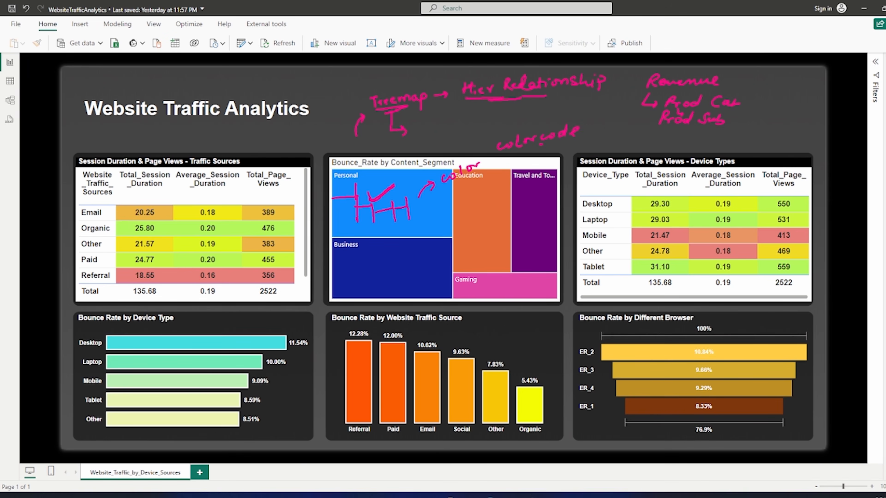
pyautogui.moveTo(541, 144); pyautogui.dragTo(554, 143)
pyautogui.press('Escape')
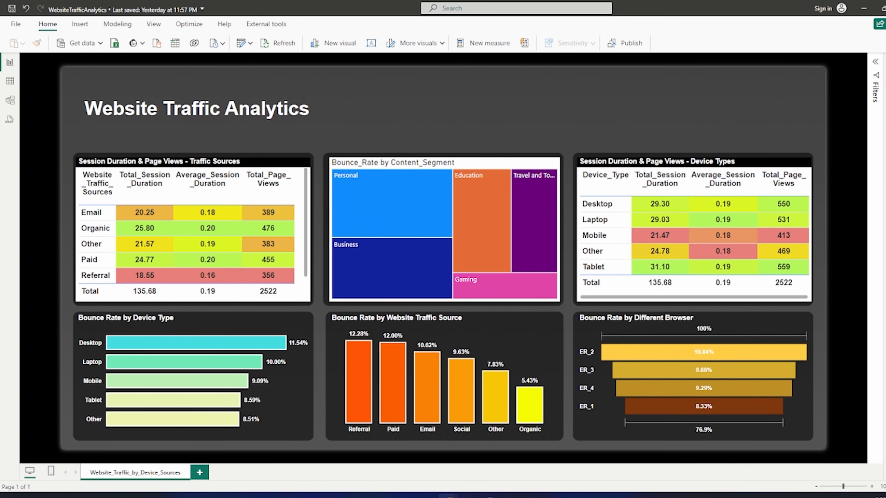
pyautogui.hotkey('ctrl', '2')
pyautogui.moveTo(331, 133); pyautogui.dragTo(333, 143)
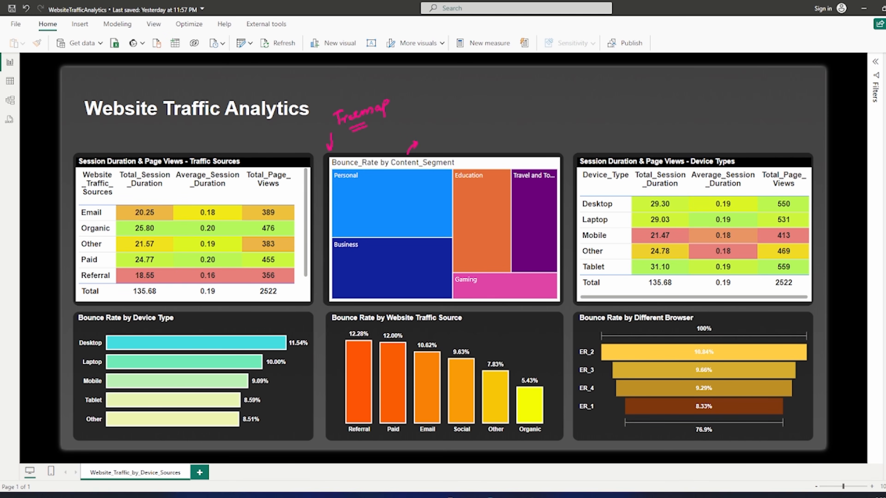
pyautogui.moveTo(341, 180); pyautogui.dragTo(354, 179)
pyautogui.moveTo(458, 182); pyautogui.dragTo(528, 183)
pyautogui.moveTo(357, 201); pyautogui.dragTo(370, 195)
pyautogui.moveTo(347, 253); pyautogui.dragTo(358, 247)
pyautogui.hotkey('ctrl', '5')
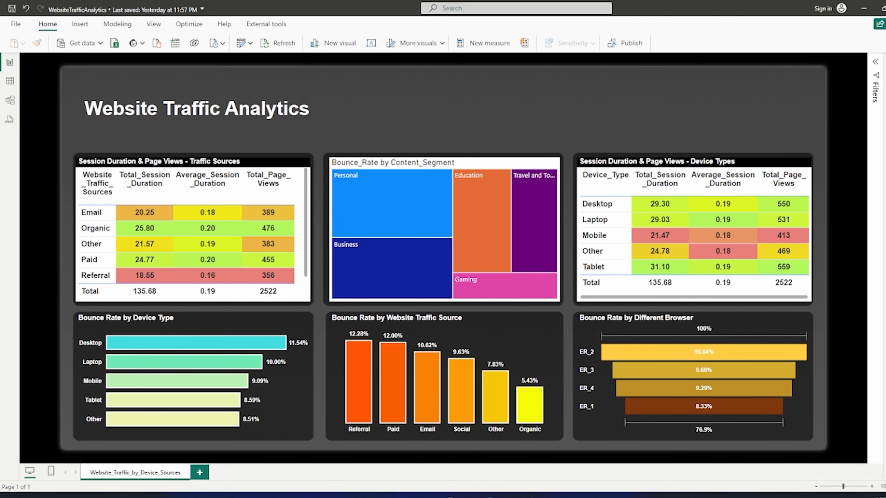
pyautogui.hotkey('ctrl', '2')
# Enlarge the treemap up to the page's upper right corner and add Device_Name from the device lookup table as its details
pyautogui.click(465, 163)
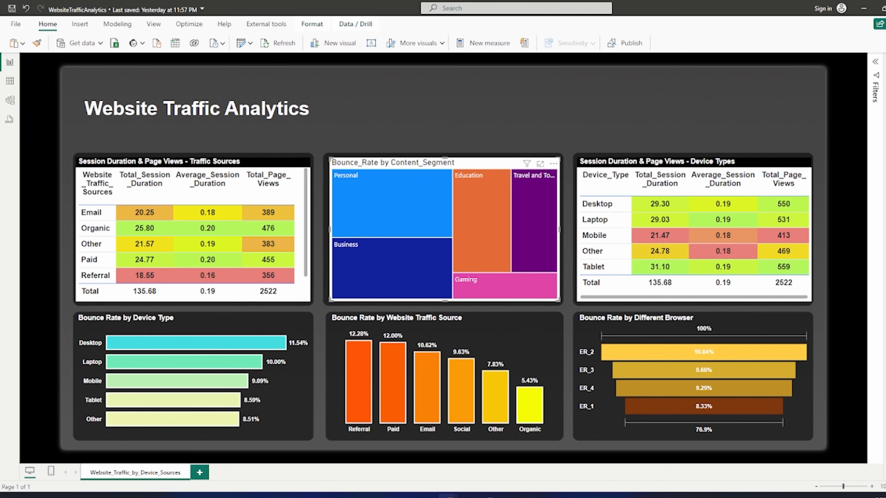
pyautogui.moveTo(560, 159); pyautogui.dragTo(819, 78)
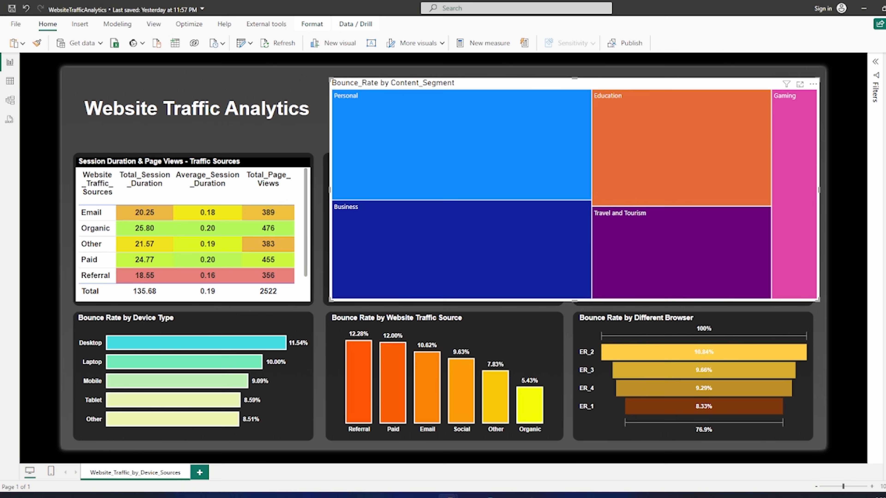
pyautogui.click(885, 62)
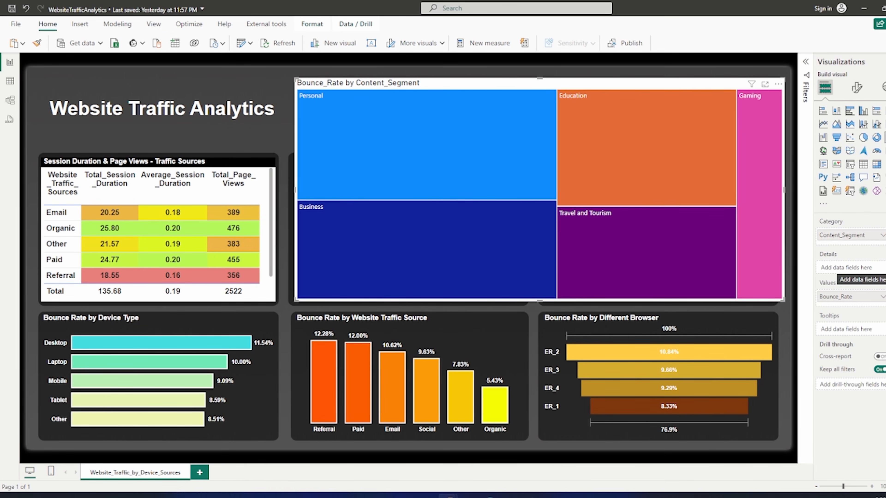
pyautogui.click(885, 62)
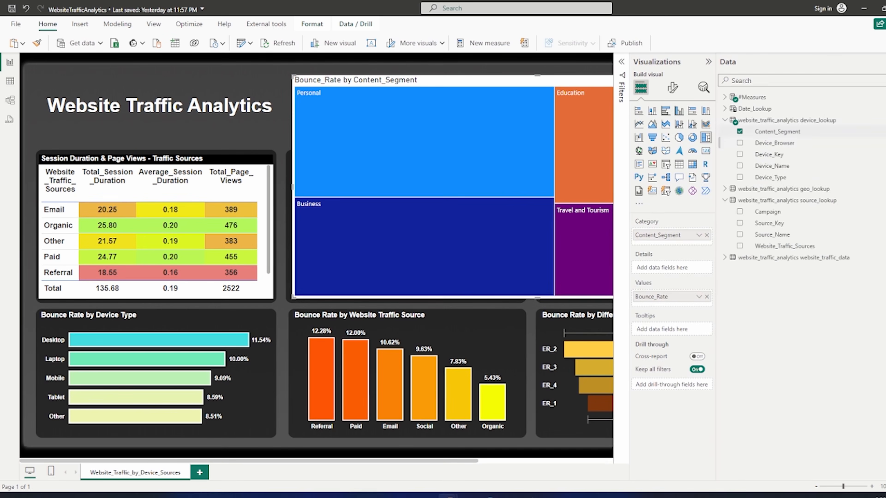
pyautogui.moveTo(772, 166); pyautogui.dragTo(672, 267)
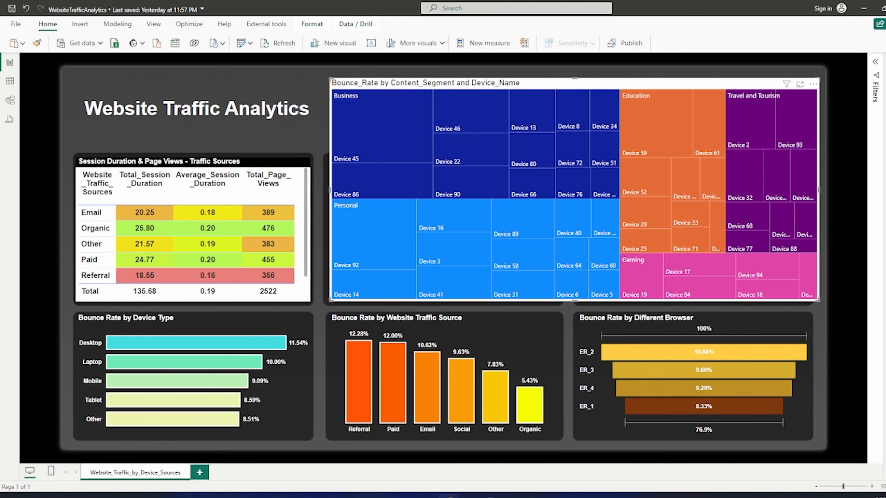
# Remove Device_Name from the treemap's details and shrink the treemap back to fit the upper middle panel
pyautogui.moveTo(363, 105)
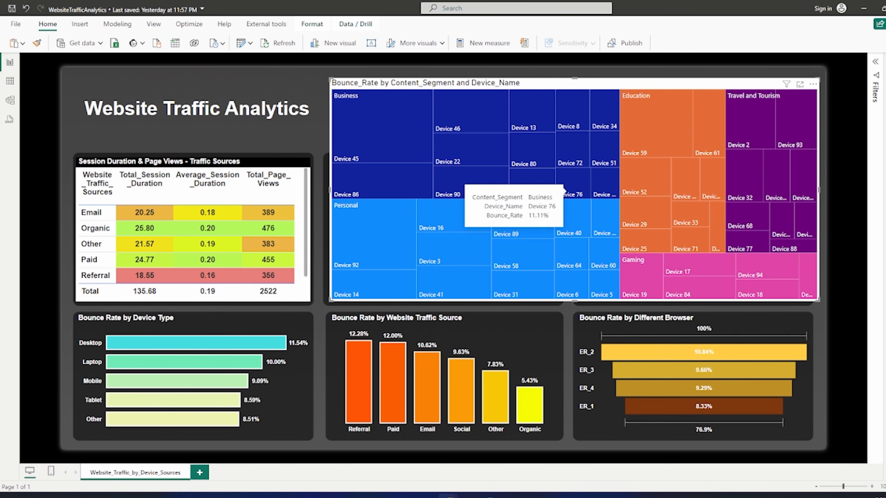
pyautogui.click(885, 62)
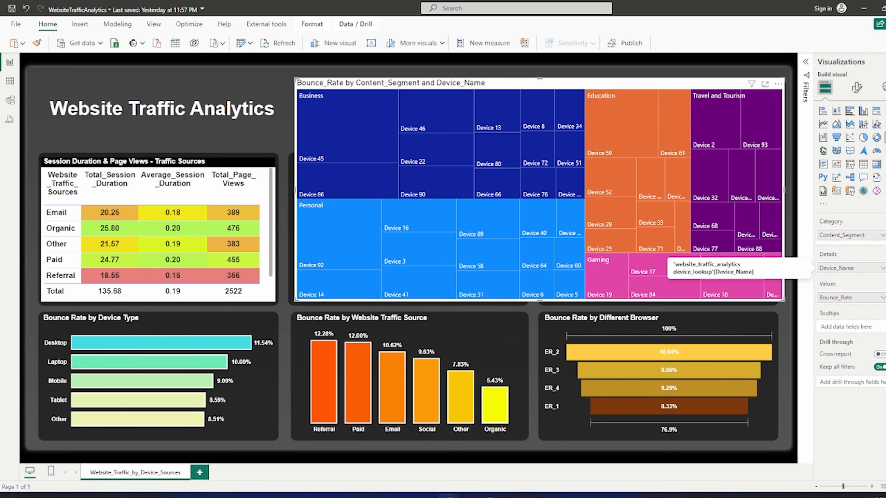
pyautogui.click(885, 269)
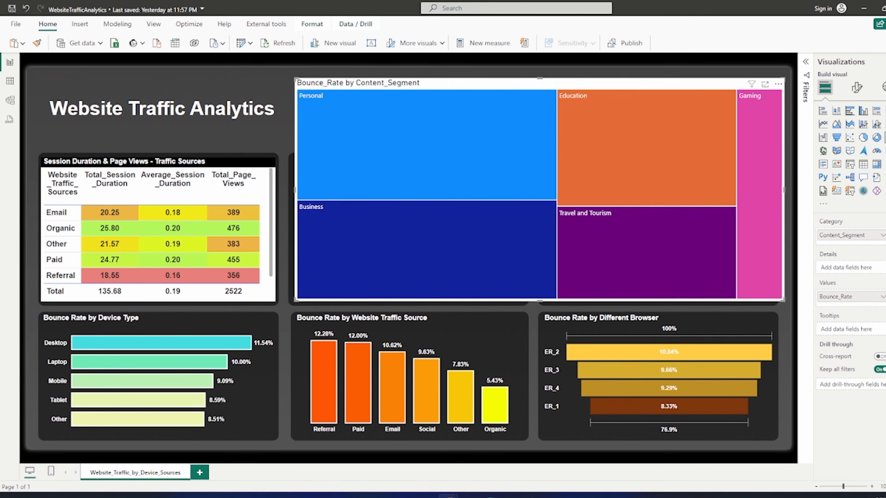
pyautogui.moveTo(783, 79); pyautogui.dragTo(526, 157)
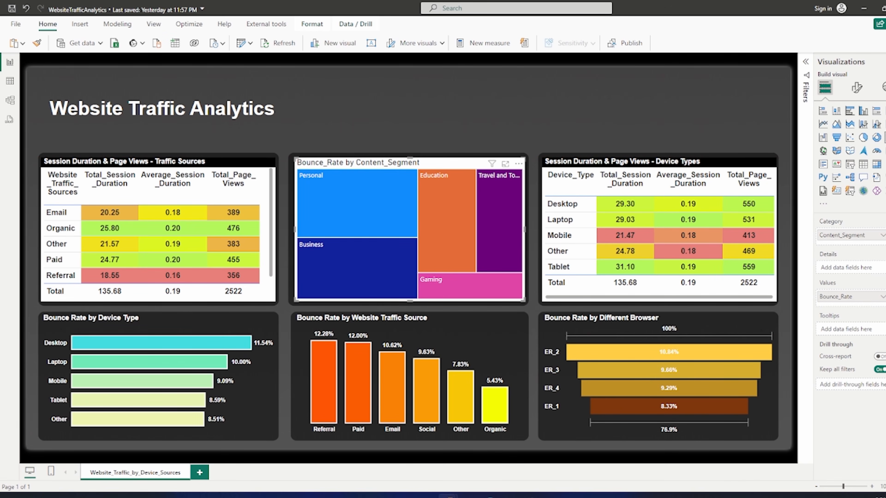
pyautogui.moveTo(393, 228)
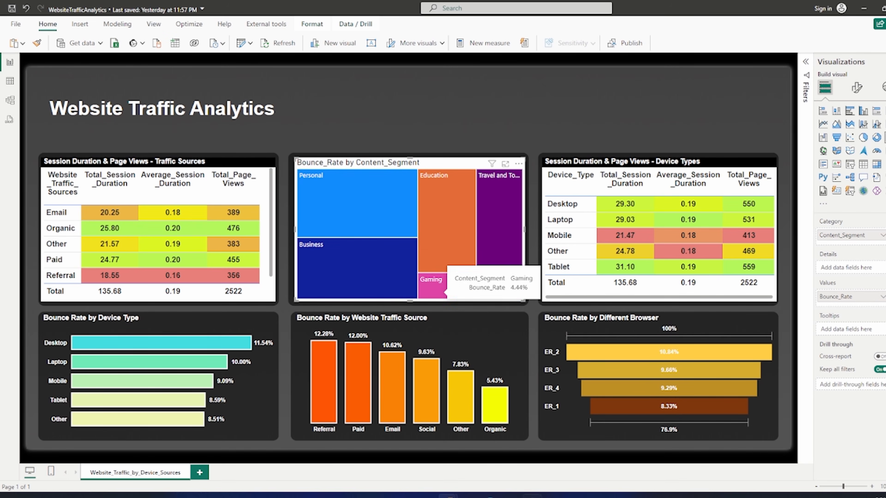
# Check the treemap specifications in Word, then in Power BI enable its data labels and format them as Arial, size 10, bold
pyautogui.click(511, 496)
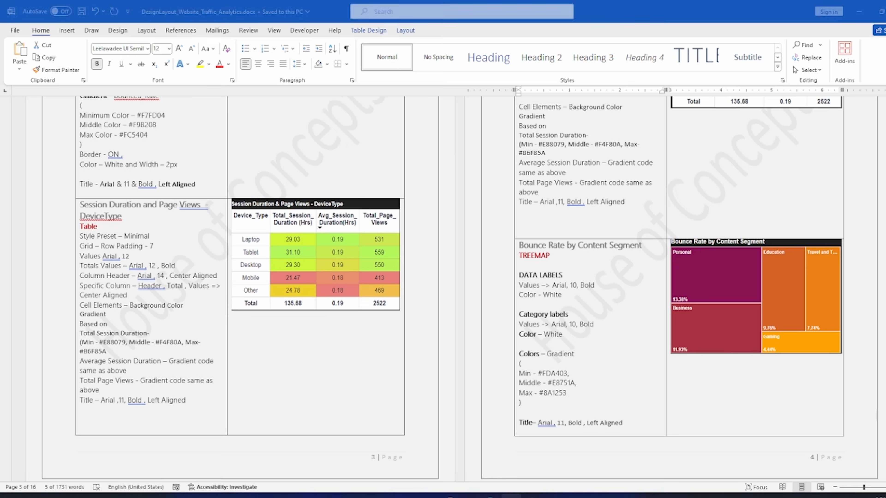
pyautogui.click(452, 497)
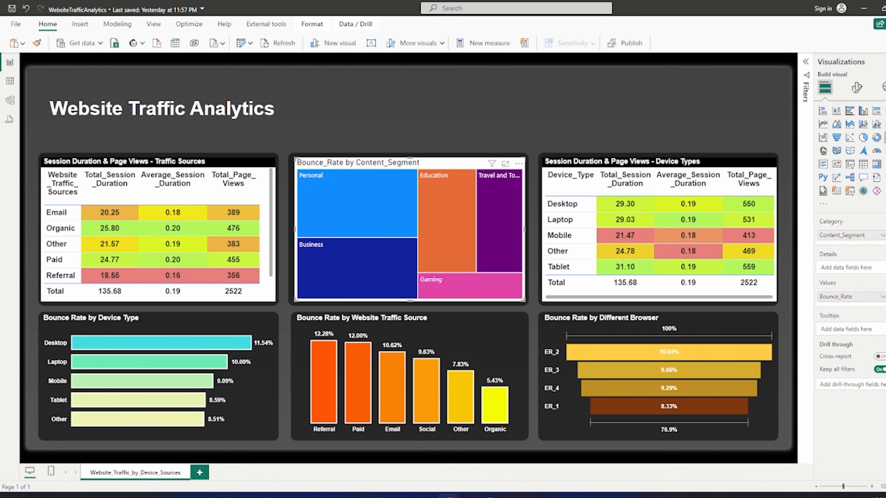
pyautogui.click(857, 88)
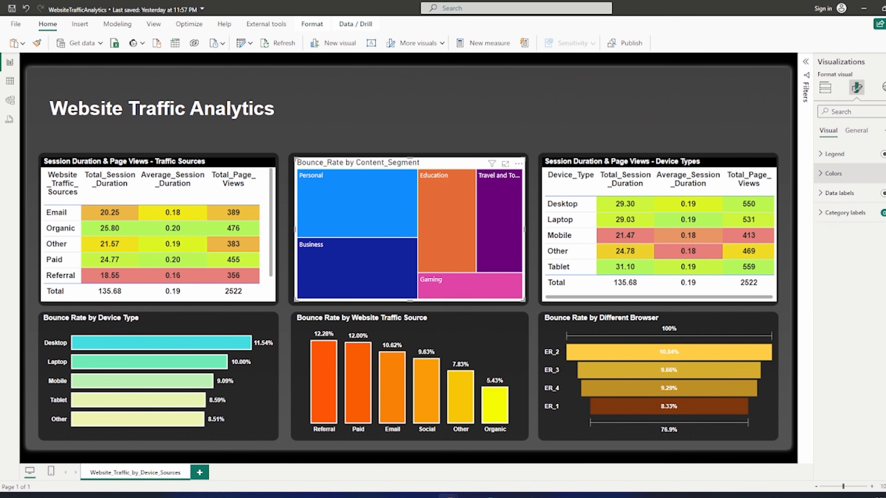
pyautogui.click(883, 193)
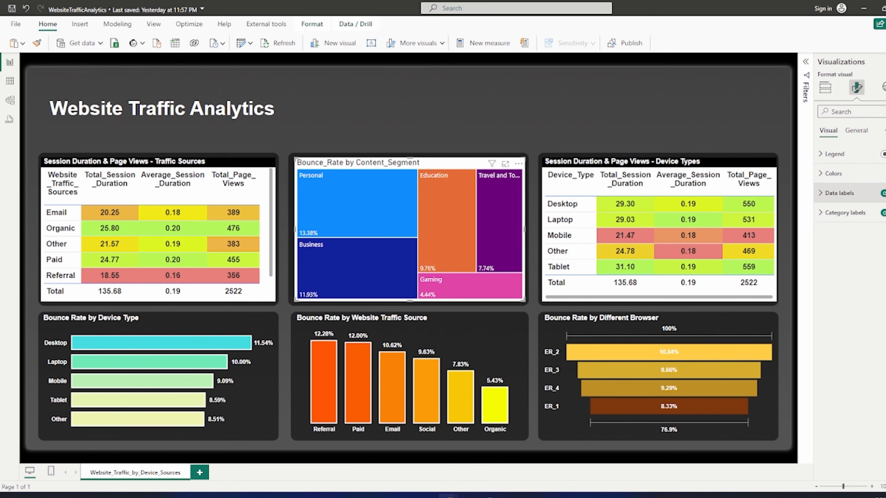
pyautogui.click(839, 193)
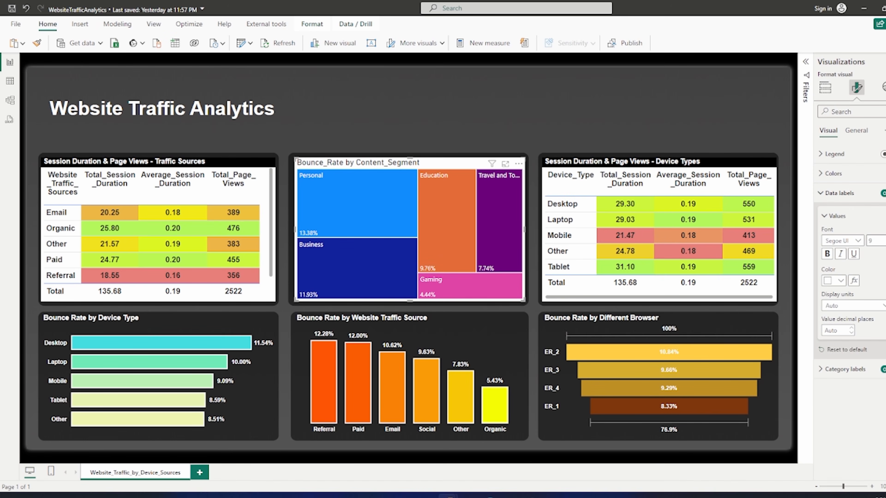
pyautogui.click(885, 239)
pyautogui.click(858, 241)
pyautogui.scroll(5, 858, 264)
pyautogui.click(858, 241)
pyautogui.click(858, 241)
pyautogui.scroll(5, 857, 264)
pyautogui.click(831, 251)
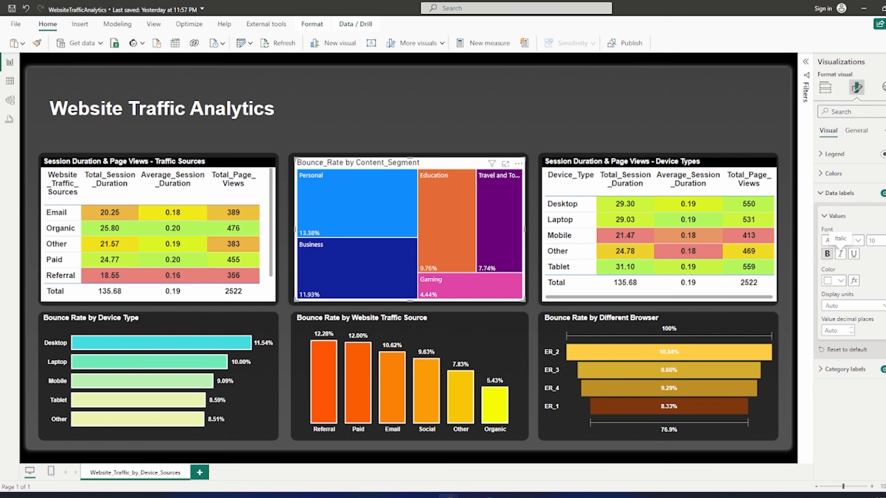
# Recheck the label specifications in Word and format the treemap's category labels in Power BI as bold Arial
pyautogui.hotkey('alt', 'Tab')
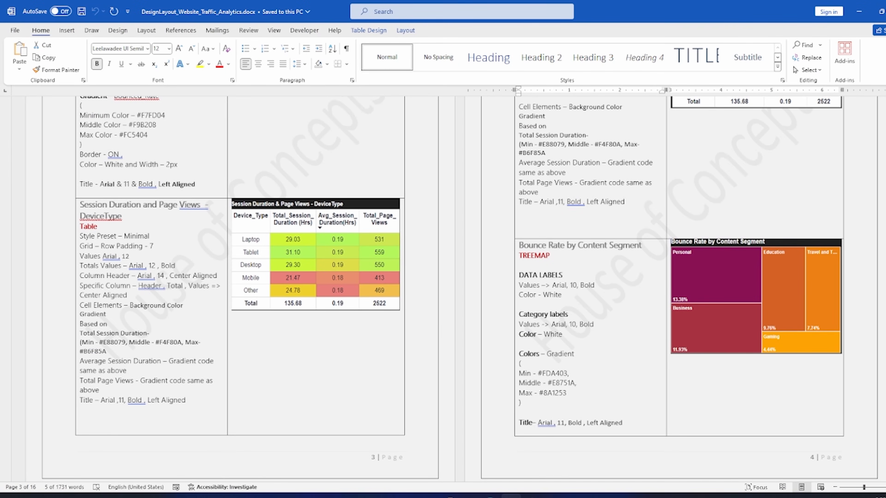
pyautogui.hotkey('alt', 'Tab')
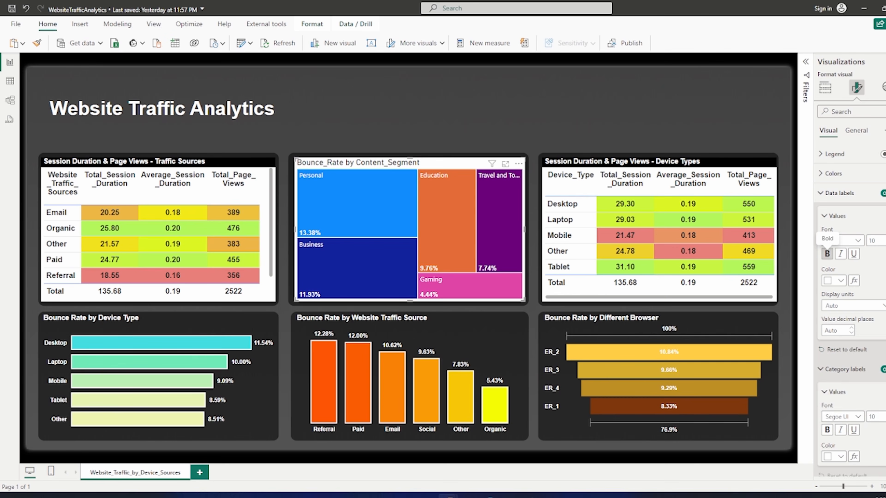
pyautogui.click(843, 417)
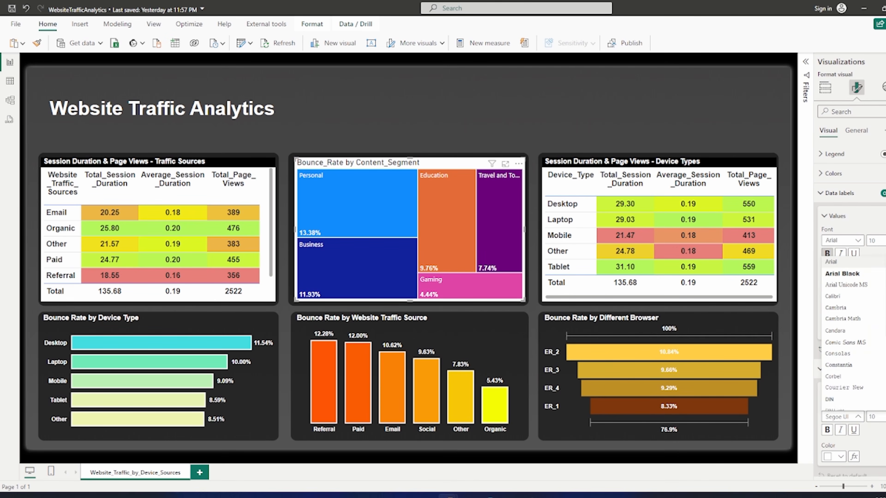
pyautogui.click(831, 262)
pyautogui.click(828, 430)
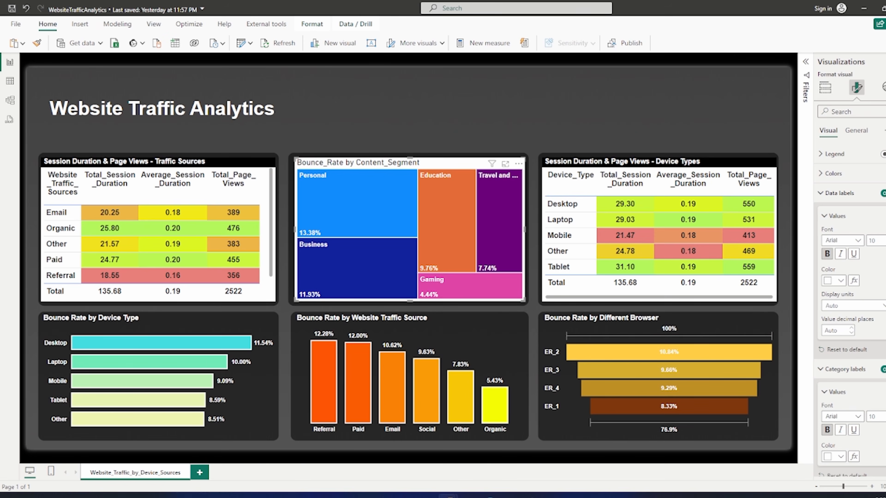
pyautogui.moveTo(313, 295)
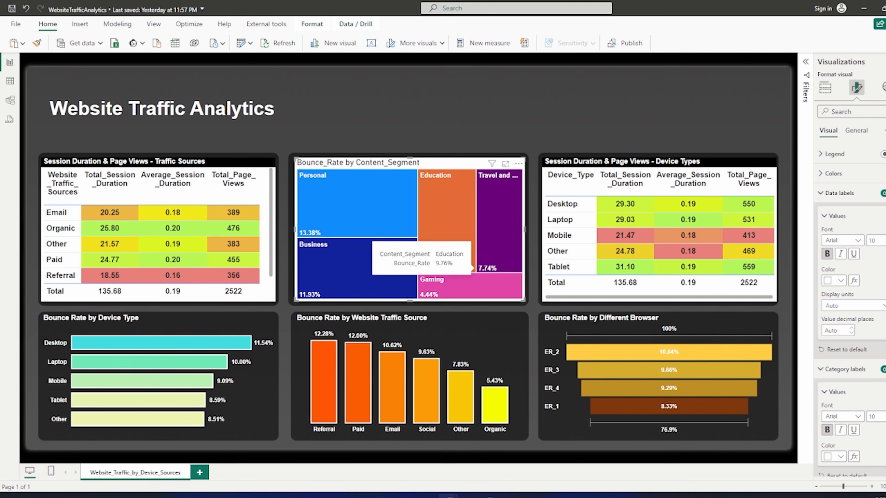
pyautogui.moveTo(485, 279)
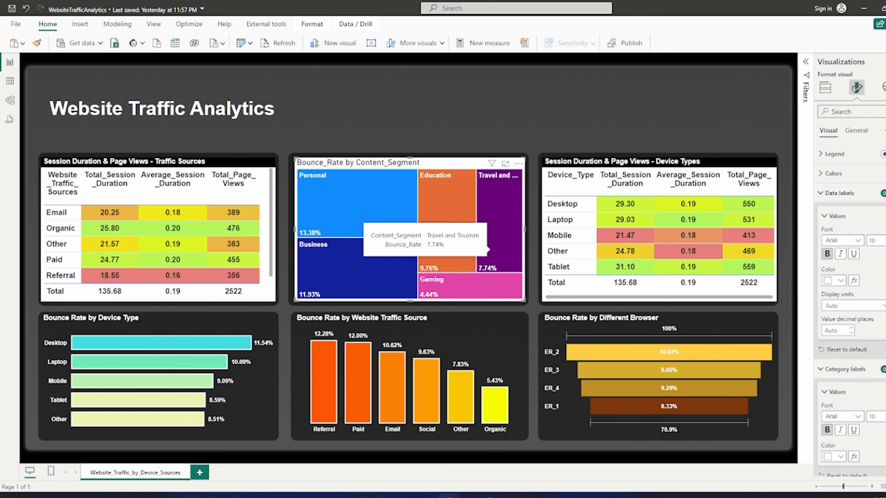
# Copy the minimum color #FDA403 from the Word document and, in Power BI, add a middle color to the treemap's Bounce_Rate color gradient
pyautogui.hotkey('alt', 'Tab')
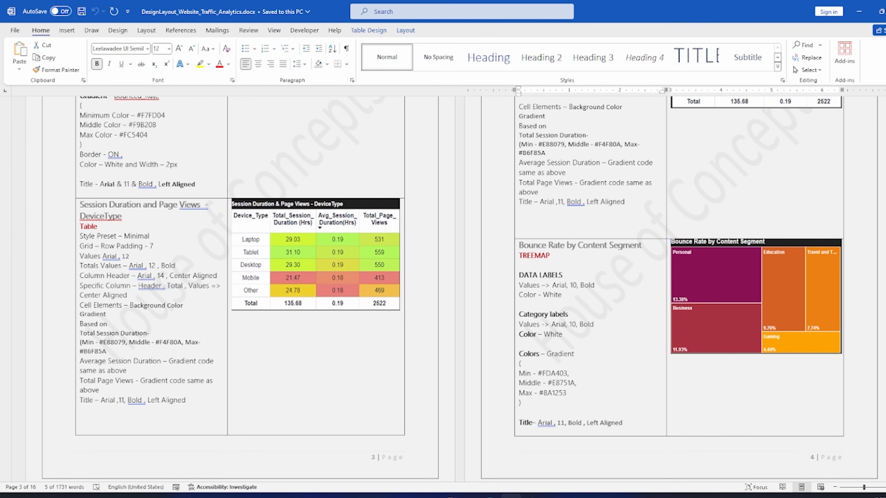
pyautogui.moveTo(571, 373); pyautogui.dragTo(538, 373)
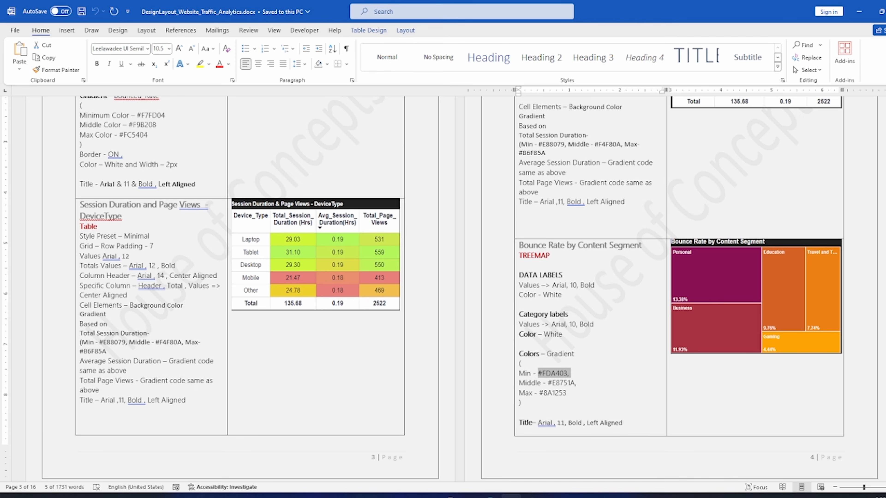
pyautogui.hotkey('alt', 'Tab')
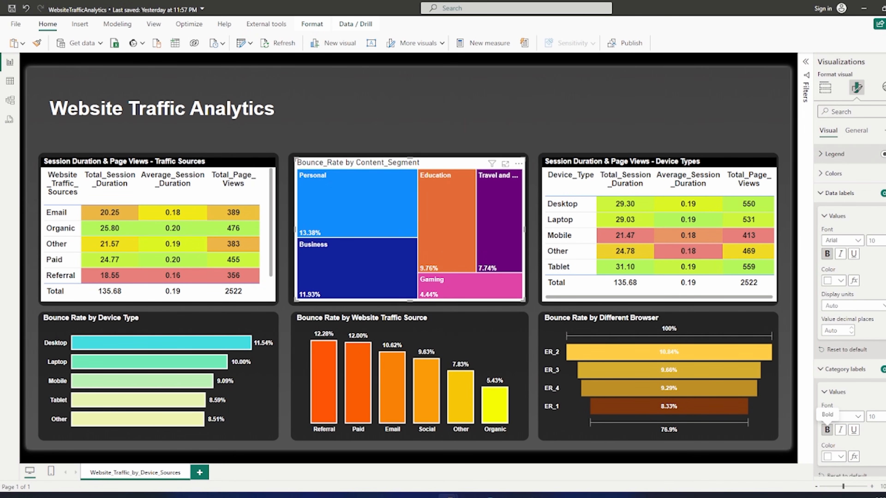
pyautogui.click(833, 173)
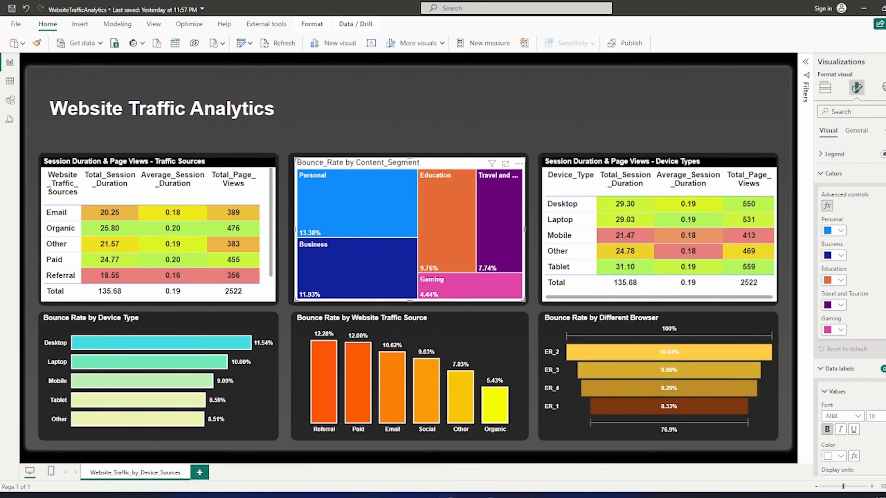
pyautogui.click(827, 206)
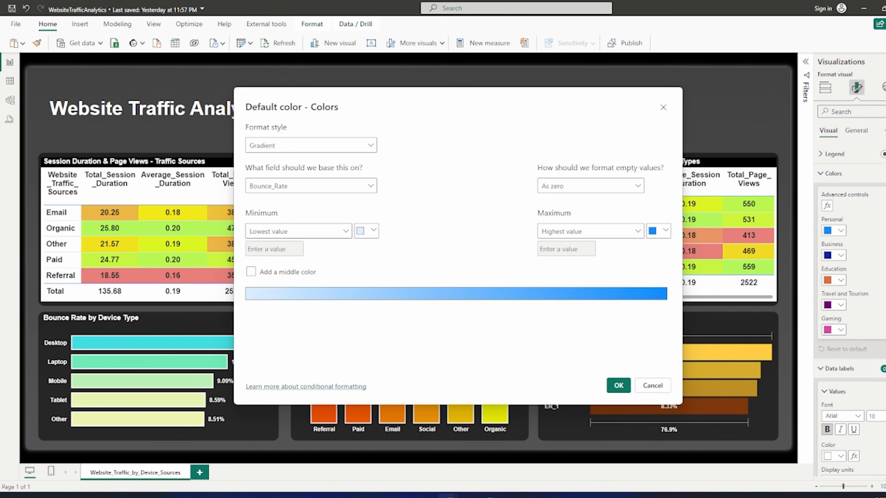
pyautogui.click(251, 272)
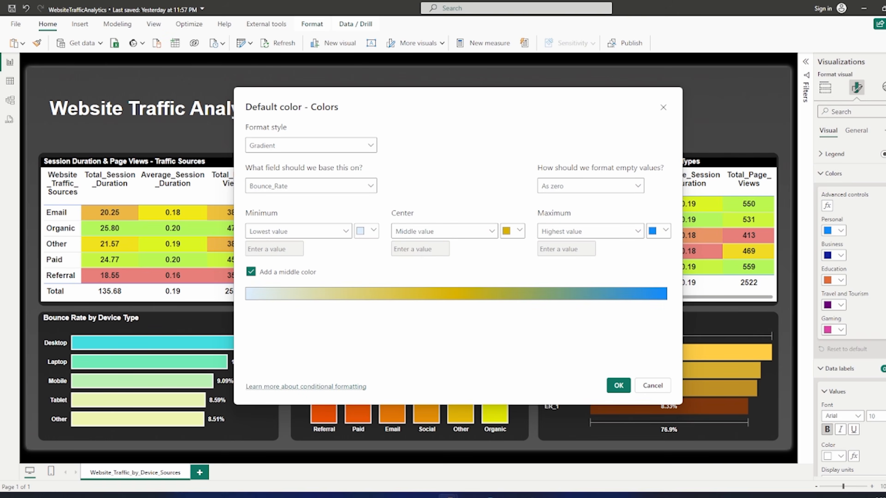
# Set the color for the gradient's lowest value to #FDA403
pyautogui.click(369, 231)
pyautogui.click(394, 371)
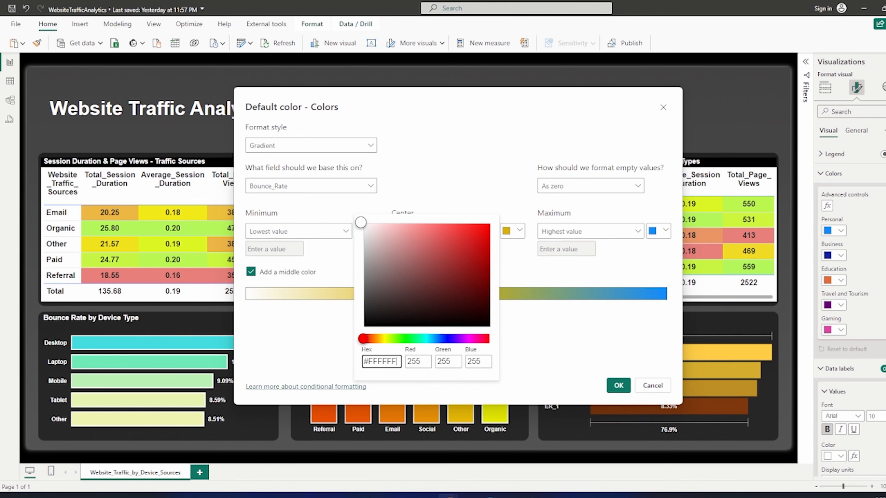
pyautogui.doubleClick(382, 362)
pyautogui.write('FDA403')
pyautogui.click(534, 353)
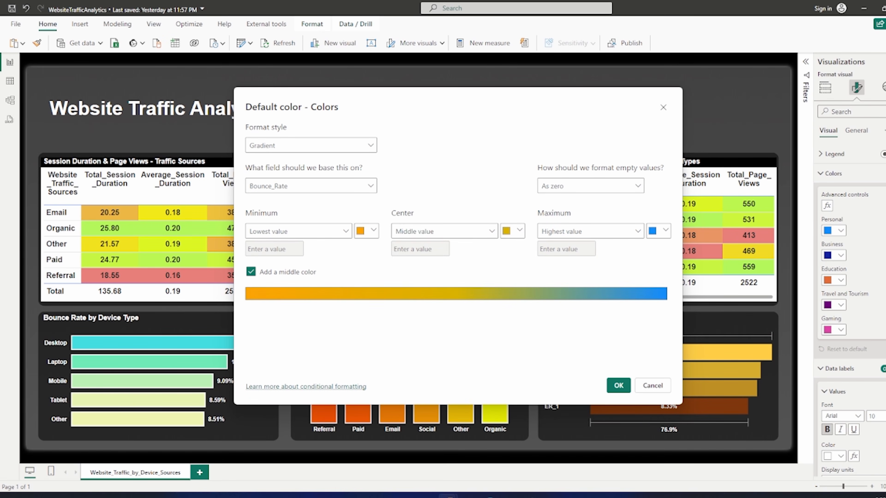
# Copy the middle color #E8751A from the Word document and set it as the gradient's center color in Power BI
pyautogui.click(512, 496)
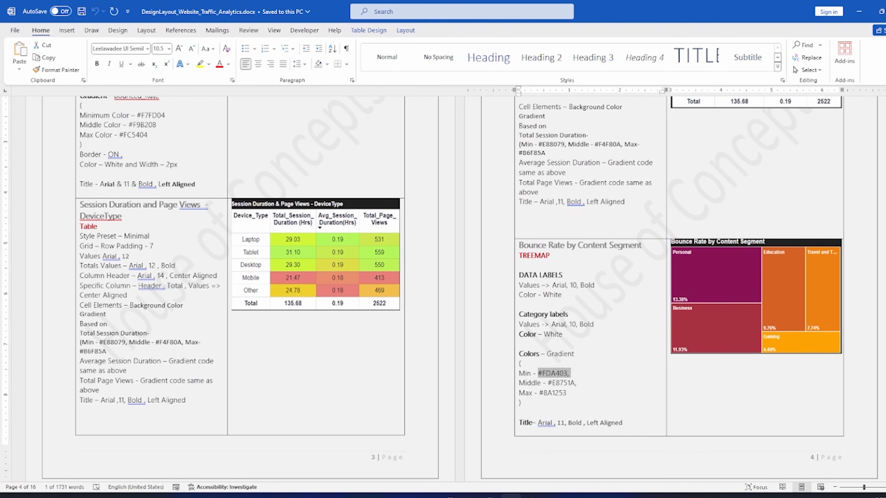
pyautogui.moveTo(576, 383); pyautogui.dragTo(547, 384)
pyautogui.hotkey('ctrl', 'c')
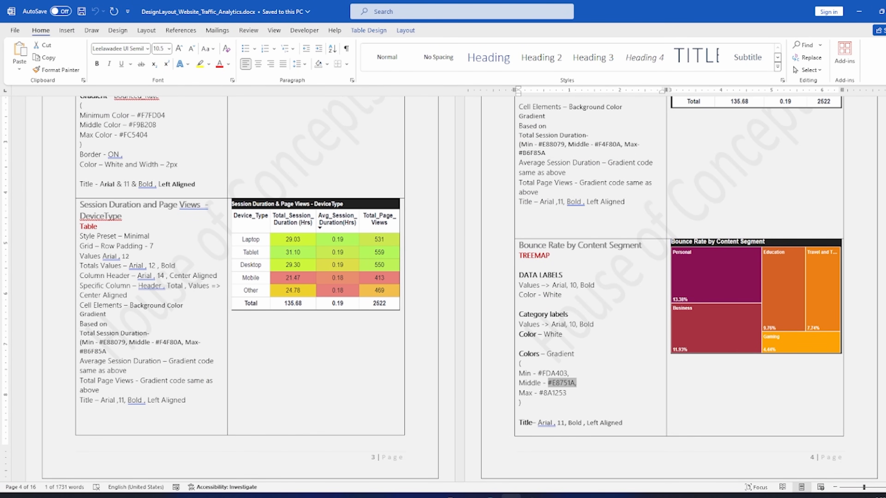
pyautogui.click(449, 496)
pyautogui.click(513, 231)
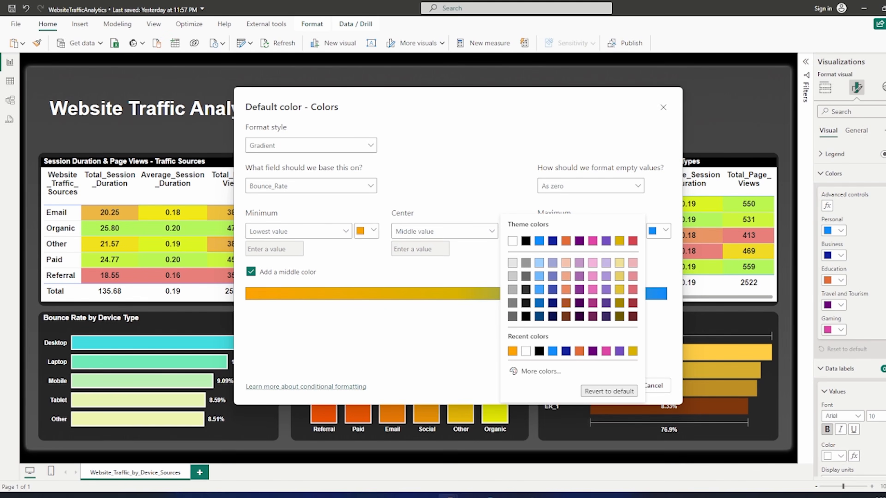
pyautogui.click(535, 371)
pyautogui.hotkey('ctrl', 'v')
pyautogui.press('Return')
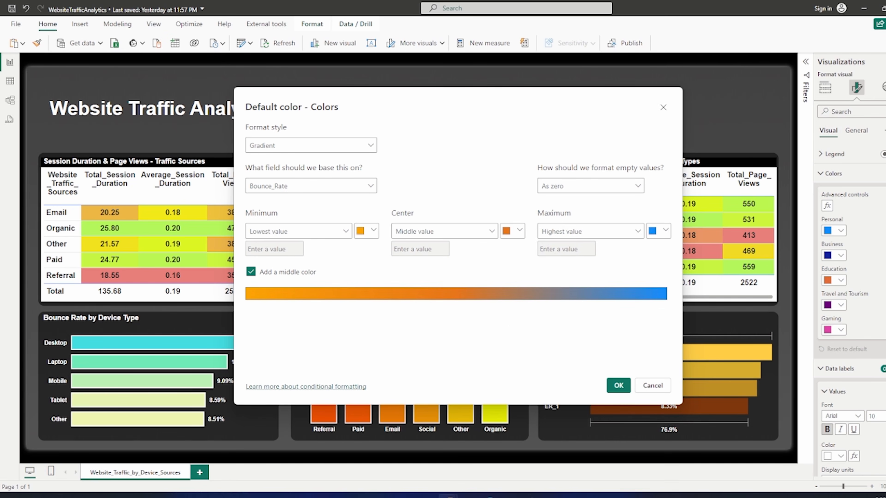
# Copy the color #8A1253 from the Word document, set it as the gradient's maximum color in Power BI and apply the gradient
pyautogui.click(511, 496)
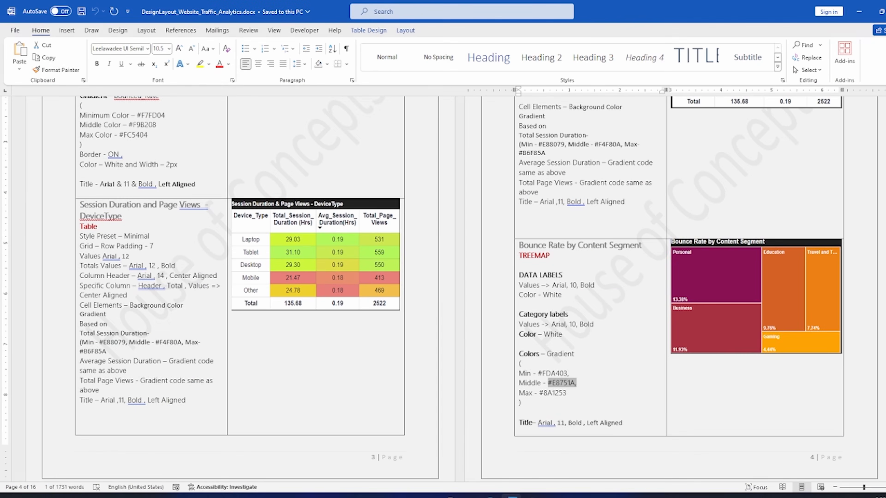
pyautogui.moveTo(567, 394); pyautogui.dragTo(540, 393)
pyautogui.hotkey('ctrl', 'c')
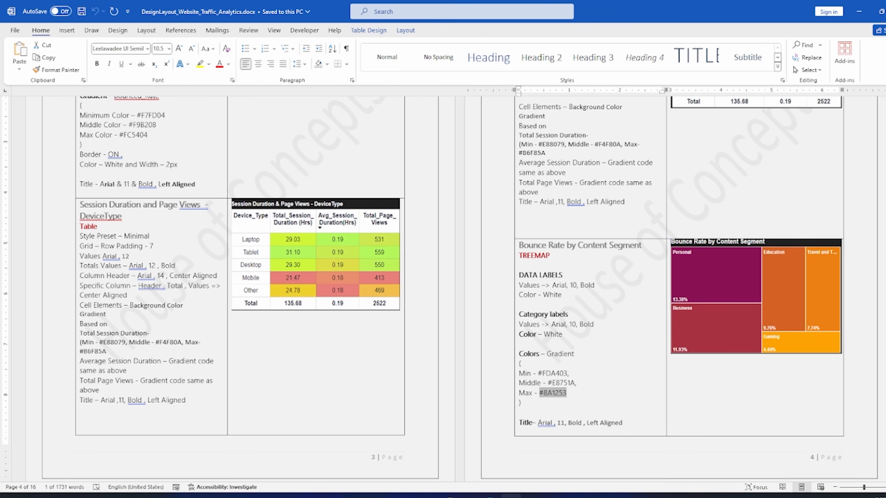
pyautogui.click(448, 496)
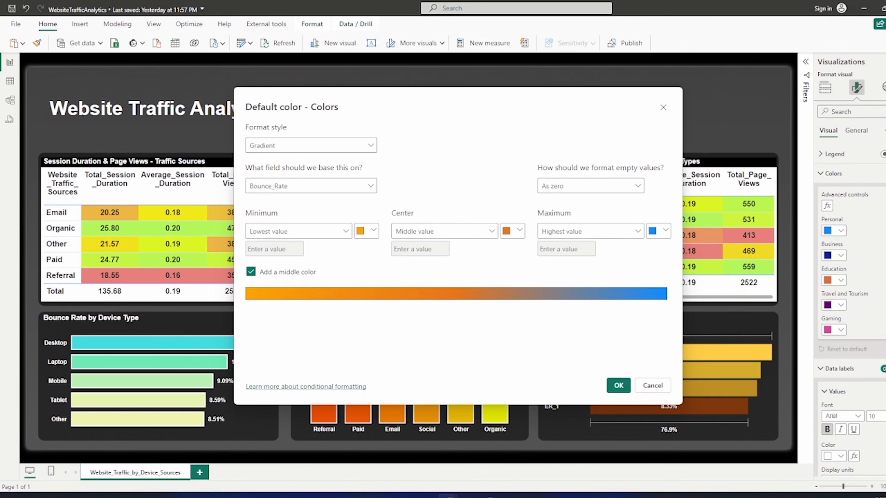
pyautogui.click(659, 231)
pyautogui.click(564, 371)
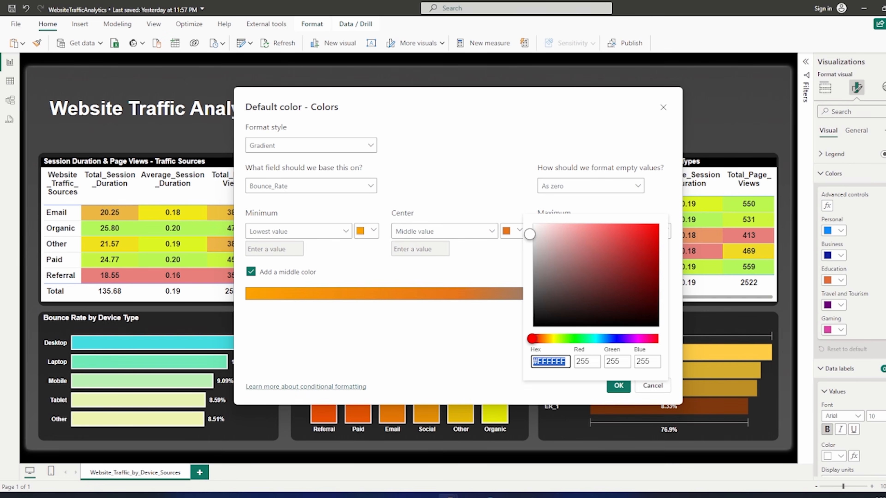
pyautogui.hotkey('ctrl', 'v')
pyautogui.click(619, 386)
pyautogui.click(619, 385)
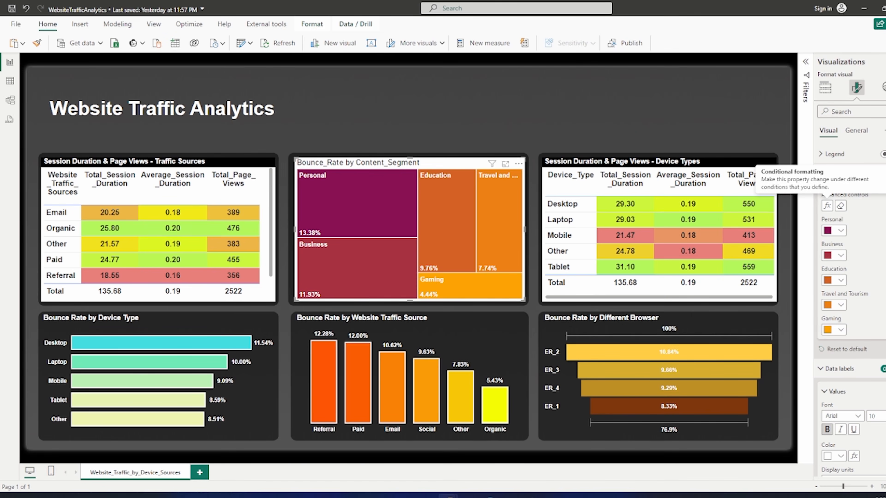
pyautogui.moveTo(312, 202)
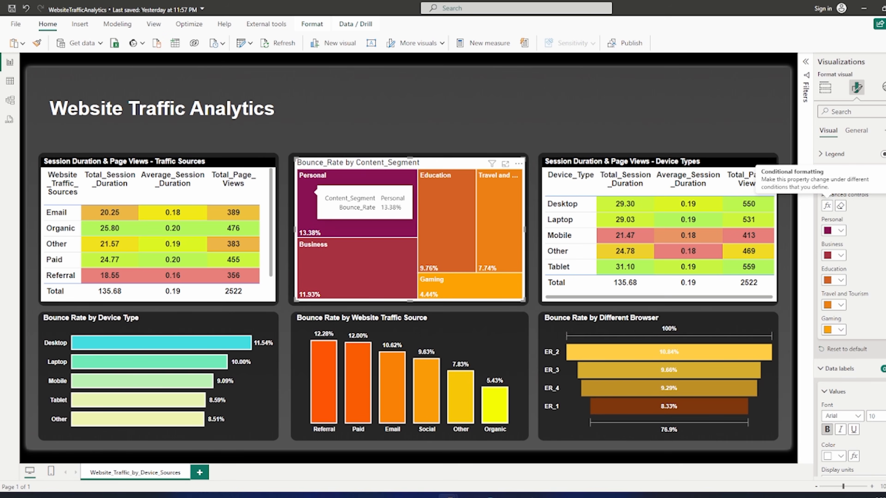
# Set the content segment treemap's background transparency to 100%
pyautogui.moveTo(446, 279)
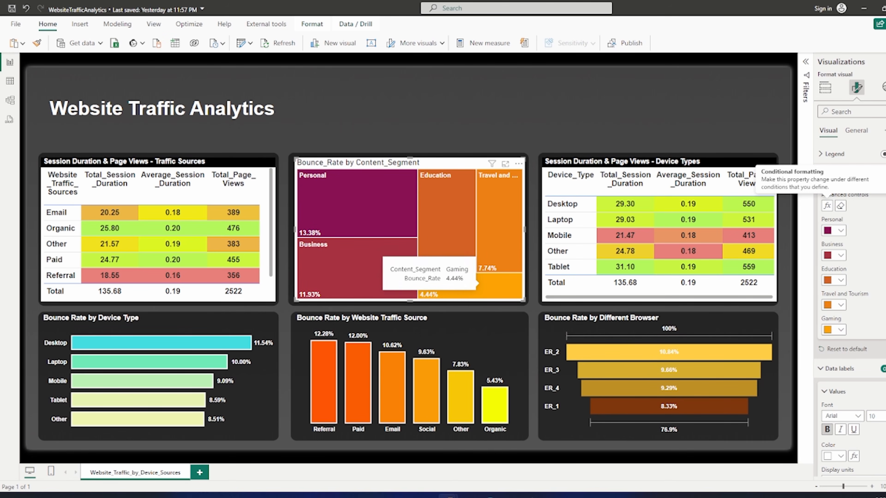
pyautogui.moveTo(464, 239)
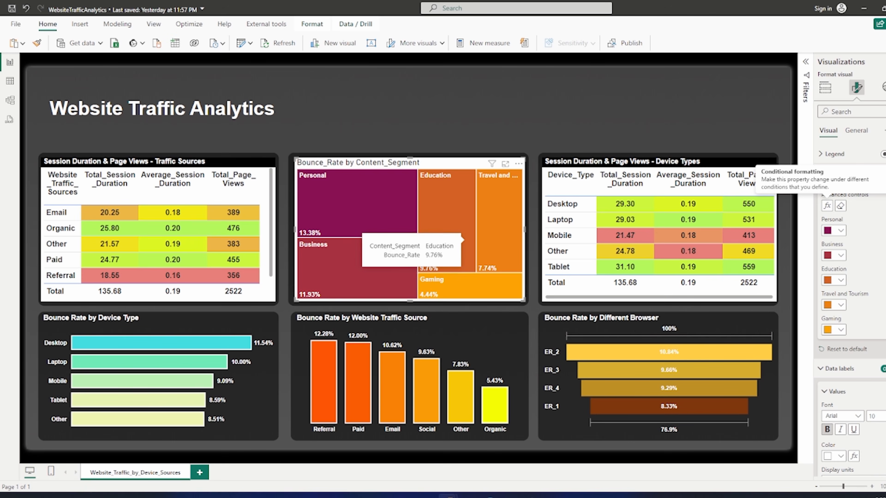
pyautogui.moveTo(502, 296)
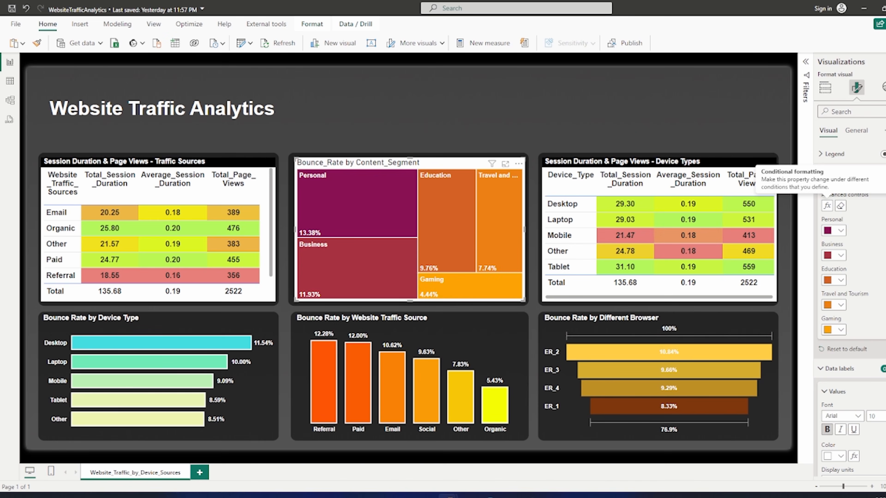
pyautogui.click(856, 130)
pyautogui.click(884, 213)
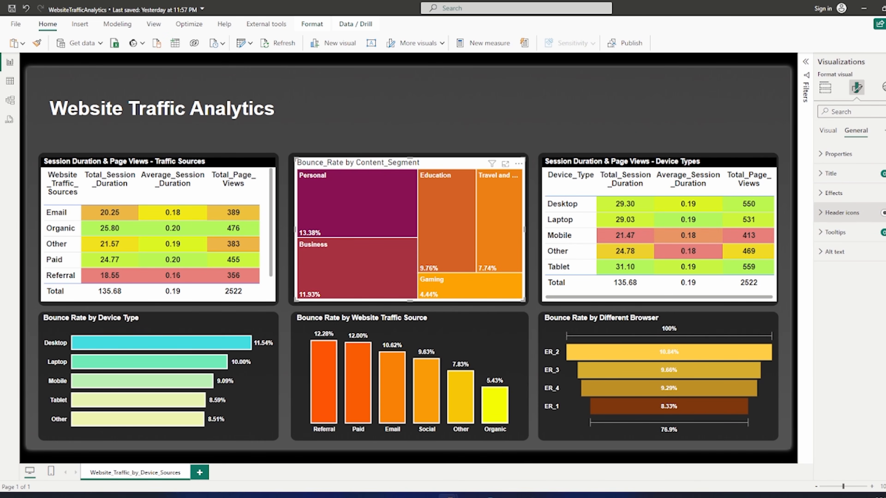
pyautogui.click(833, 192)
pyautogui.moveTo(852, 268); pyautogui.dragTo(885, 268)
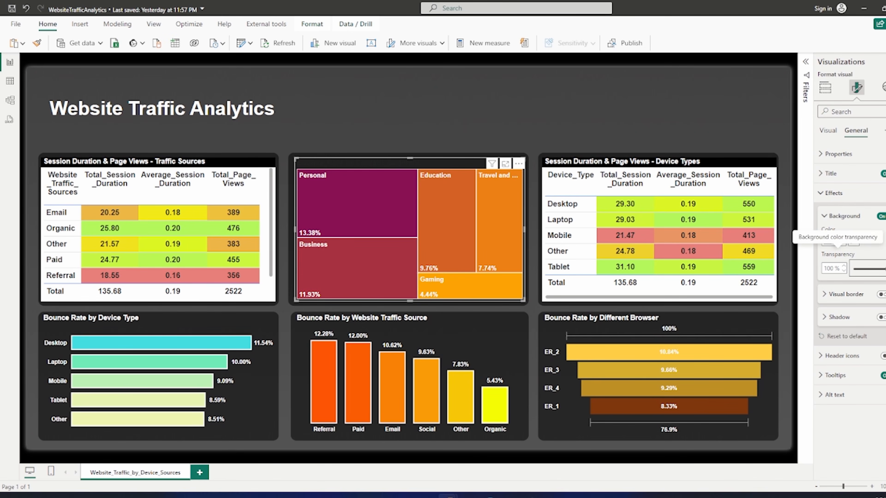
# Format the treemap's title in Arial, size 11, bold, with white text
pyautogui.click(831, 174)
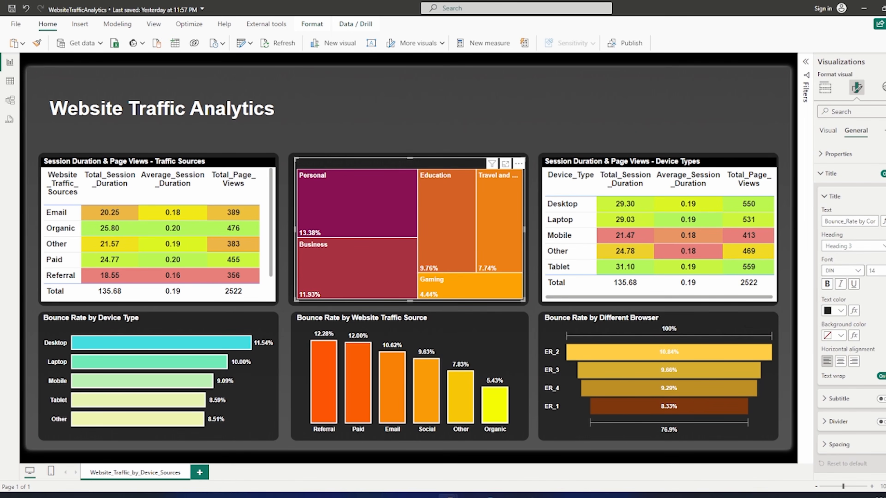
pyautogui.click(843, 271)
pyautogui.click(837, 283)
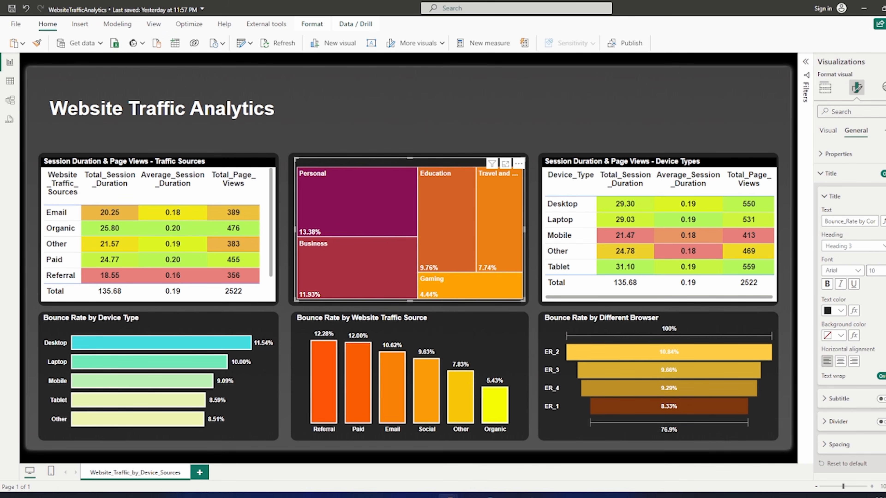
pyautogui.click(828, 284)
pyautogui.click(841, 310)
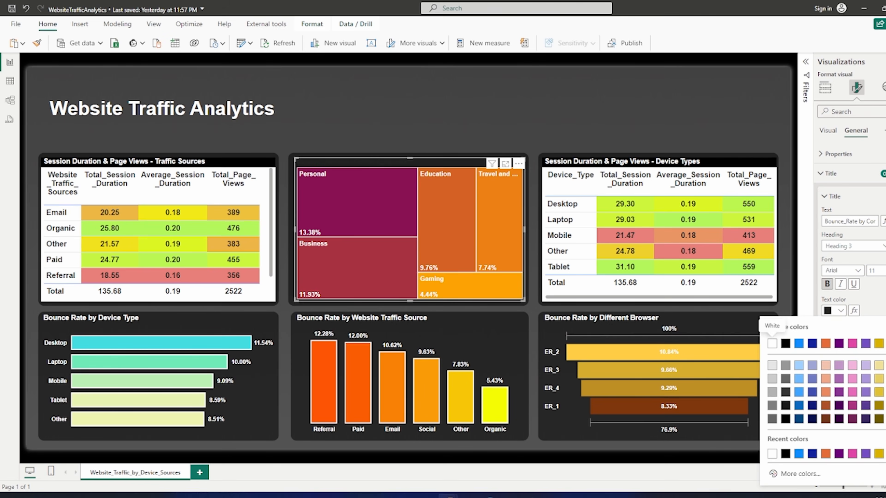
pyautogui.click(773, 343)
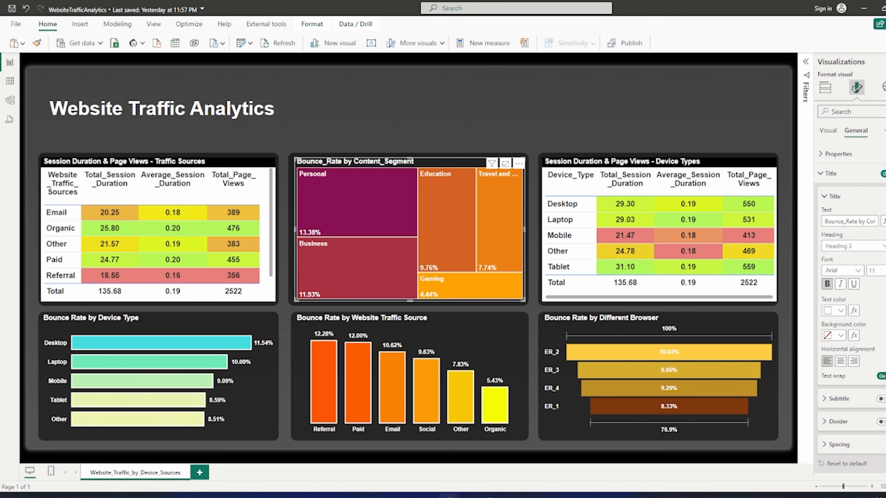
# Copy "Bounce Rate by Content Segment" from the Word design document, set it as the treemap's title in Power BI and turn off title text wrap
pyautogui.hotkey('alt', 'Tab')
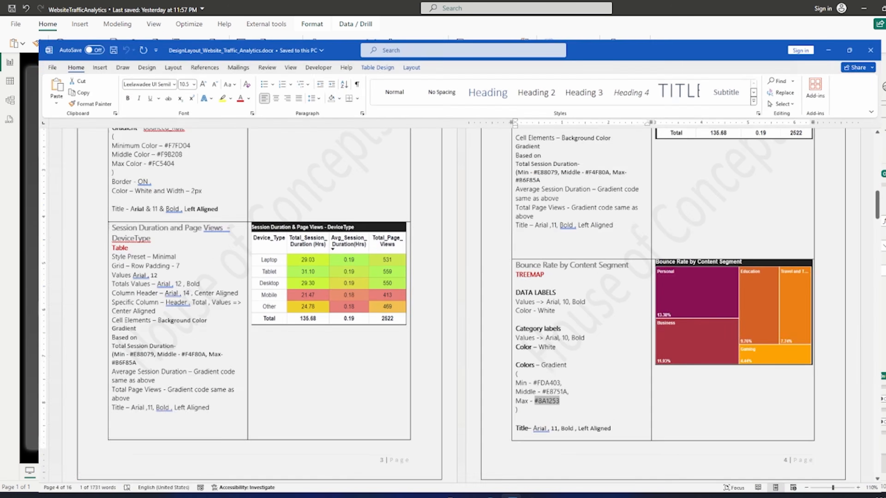
pyautogui.moveTo(647, 245); pyautogui.dragTo(518, 245)
pyautogui.hotkey('ctrl', 'c')
pyautogui.hotkey('alt', 'Tab')
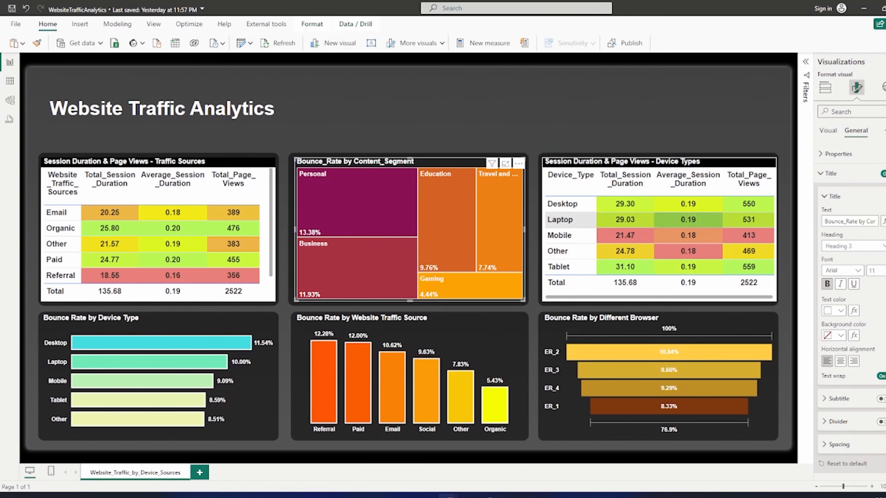
pyautogui.hotkey('ctrl', 'v')
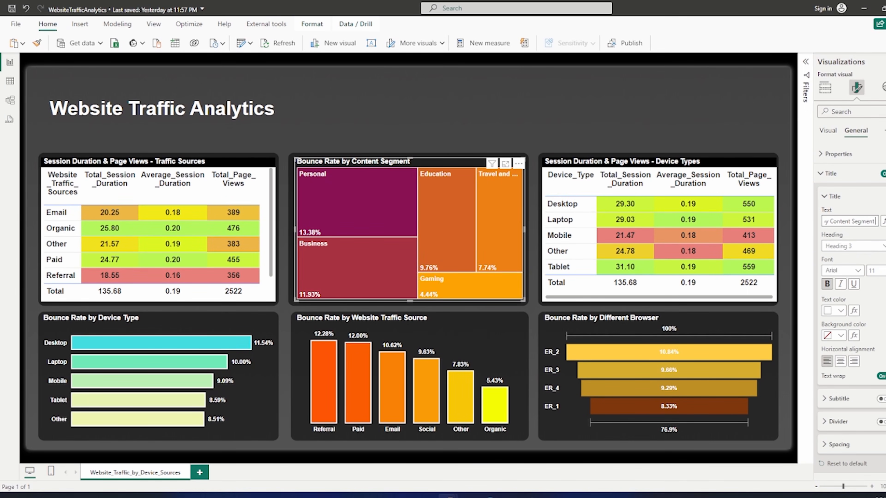
pyautogui.scroll(-6, 850, 314)
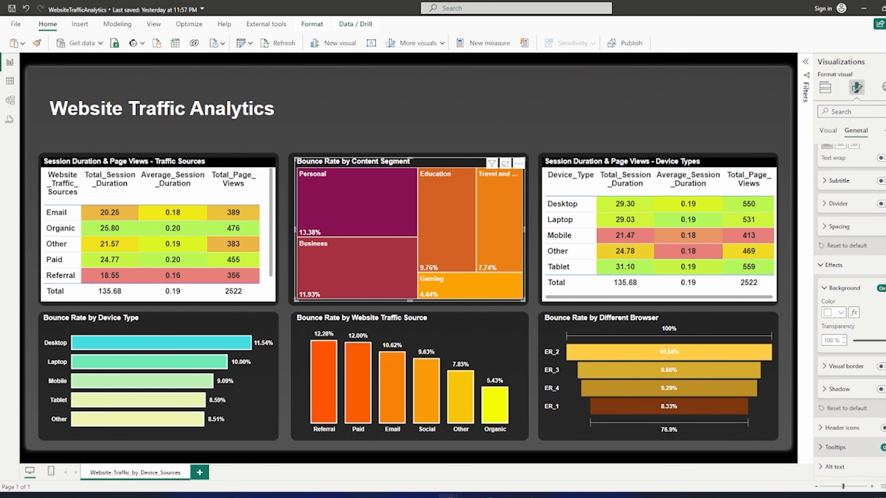
pyautogui.scroll(6, 848, 447)
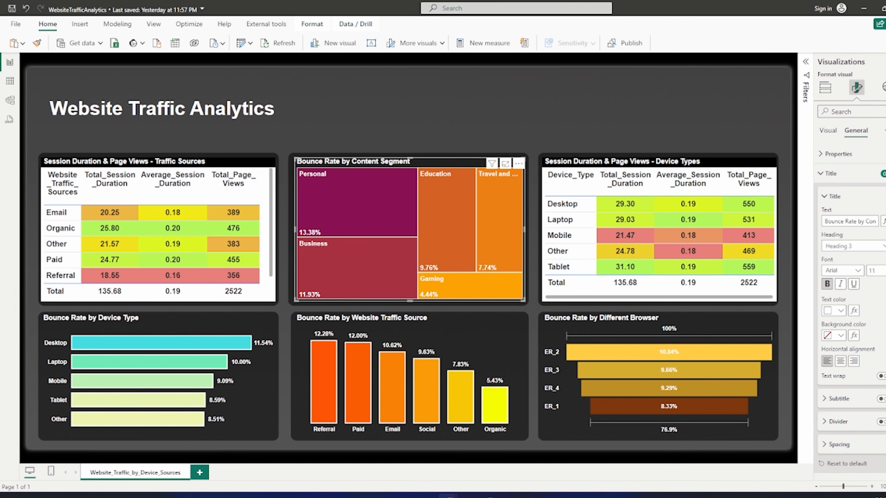
pyautogui.press('Escape')
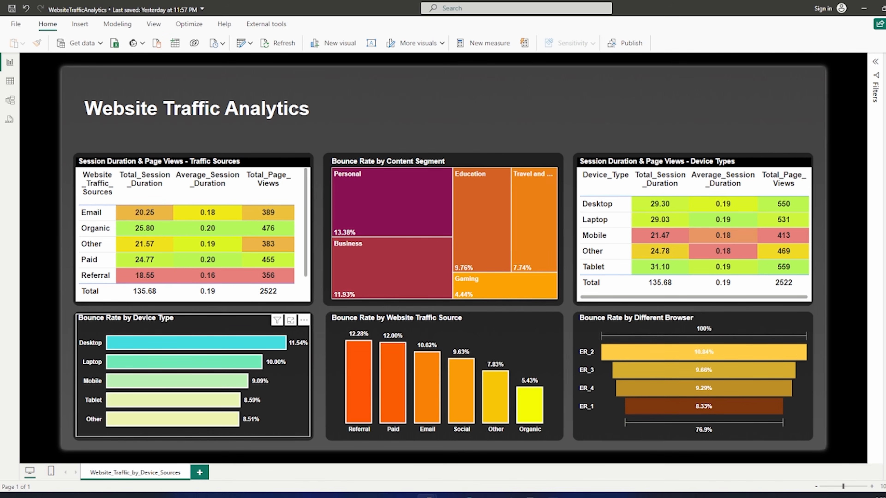
# Switch to MySQL Workbench, run Query 3 for bounce rate by device type and shrink the result grid to uncover the full query
pyautogui.moveTo(532, 496)
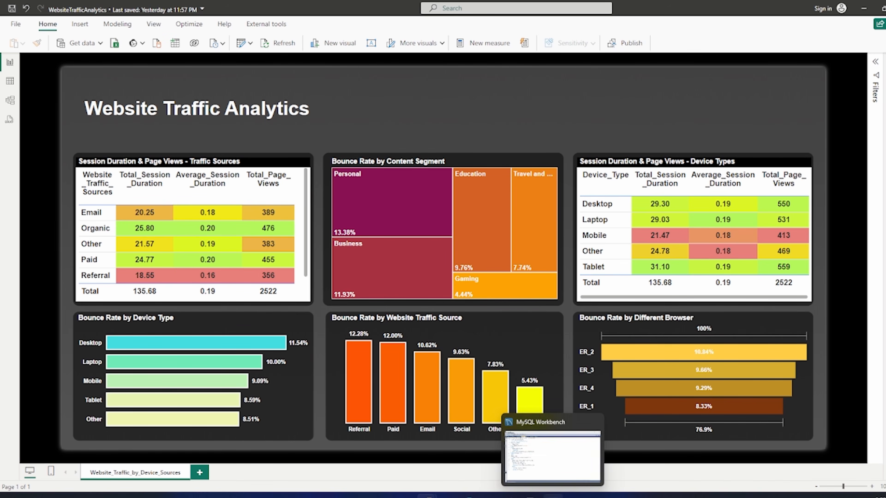
pyautogui.click(554, 495)
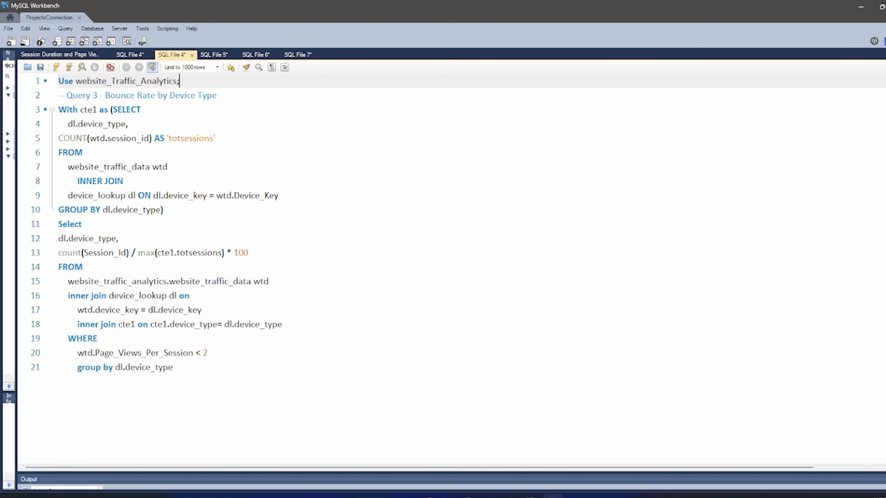
pyautogui.click(56, 67)
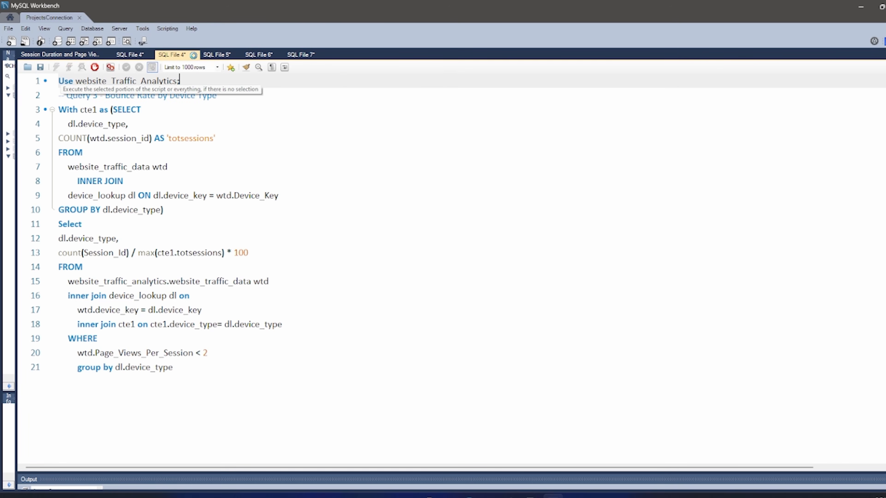
pyautogui.moveTo(223, 275); pyautogui.dragTo(224, 321)
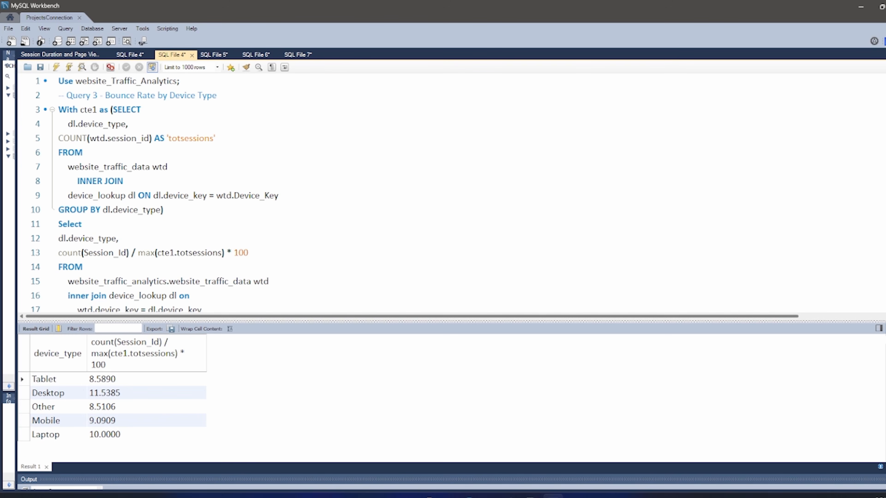
pyautogui.moveTo(223, 338); pyautogui.dragTo(224, 399)
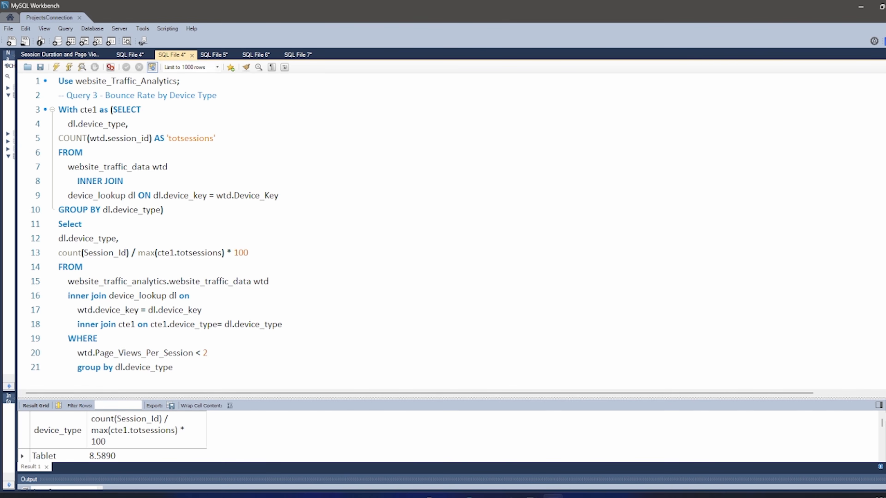
# Annotate the area beside the query with the handwritten formula Bounce Rate = Bounced Sess / Total Sess and circle Bounce Rate
pyautogui.hotkey('ctrl', '3')
pyautogui.moveTo(430, 108); pyautogui.dragTo(425, 118)
pyautogui.moveTo(437, 115)
pyautogui.mouseDown()
pyautogui.moveTo(473, 111)
pyautogui.moveTo(445, 140)
pyautogui.moveTo(453, 138)
pyautogui.mouseUp()
pyautogui.moveTo(459, 129)
pyautogui.mouseDown()
pyautogui.moveTo(458, 137)
pyautogui.moveTo(486, 115)
pyautogui.mouseUp()
pyautogui.moveTo(478, 121); pyautogui.dragTo(486, 121)
pyautogui.moveTo(502, 88)
pyautogui.mouseDown()
pyautogui.moveTo(501, 101)
pyautogui.moveTo(555, 93)
pyautogui.mouseUp()
pyautogui.moveTo(561, 90); pyautogui.dragTo(593, 88)
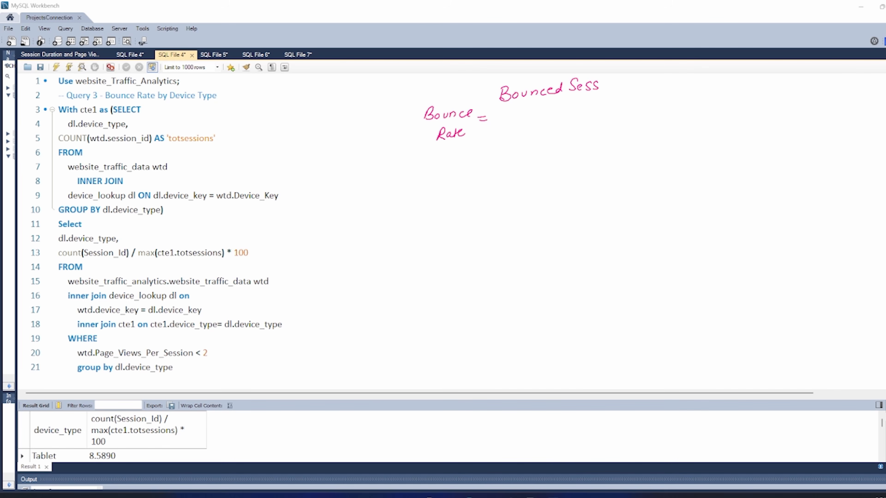
pyautogui.moveTo(493, 107)
pyautogui.mouseDown()
pyautogui.moveTo(600, 99)
pyautogui.moveTo(518, 115)
pyautogui.mouseUp()
pyautogui.moveTo(508, 117)
pyautogui.mouseDown()
pyautogui.moveTo(507, 125)
pyautogui.moveTo(523, 124)
pyautogui.mouseUp()
pyautogui.moveTo(521, 119); pyautogui.dragTo(529, 118)
pyautogui.moveTo(534, 116); pyautogui.dragTo(580, 120)
pyautogui.moveTo(592, 108); pyautogui.dragTo(587, 120)
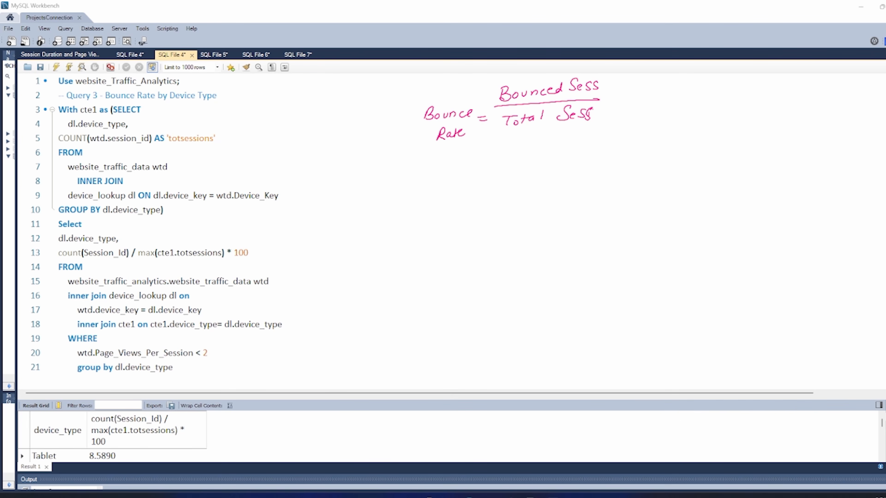
pyautogui.moveTo(445, 95)
pyautogui.mouseDown()
pyautogui.moveTo(430, 93)
pyautogui.moveTo(446, 165)
pyautogui.moveTo(485, 122)
pyautogui.moveTo(459, 89)
pyautogui.moveTo(433, 100)
pyautogui.mouseUp()
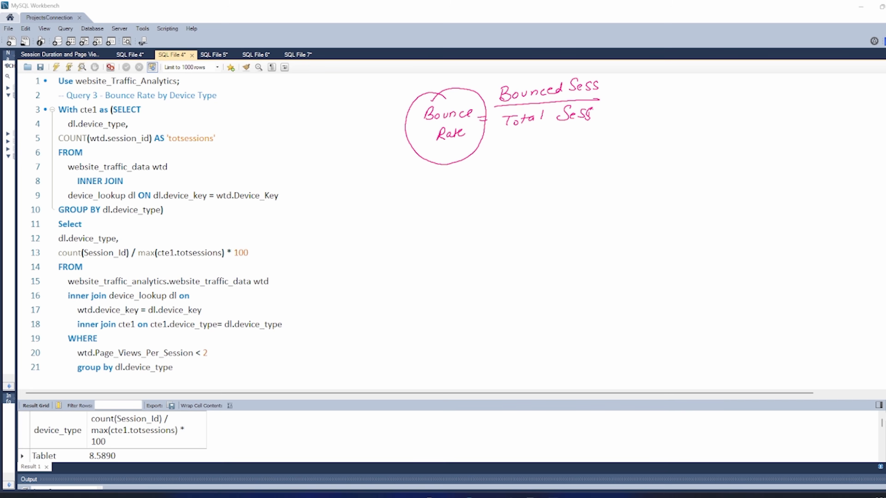
# Bracket the CTE and main query, link the CTE to the formula's denominator, annotate the main query N/D, and clear the annotations
pyautogui.moveTo(47, 121); pyautogui.dragTo(60, 114)
pyautogui.moveTo(167, 122); pyautogui.dragTo(178, 121)
pyautogui.moveTo(199, 112)
pyautogui.mouseDown()
pyautogui.moveTo(204, 119)
pyautogui.moveTo(211, 109)
pyautogui.mouseUp()
pyautogui.moveTo(217, 111); pyautogui.dragTo(217, 120)
pyautogui.moveTo(282, 241)
pyautogui.mouseDown()
pyautogui.moveTo(312, 277)
pyautogui.moveTo(297, 360)
pyautogui.moveTo(283, 348)
pyautogui.mouseUp()
pyautogui.moveTo(261, 121)
pyautogui.mouseDown()
pyautogui.moveTo(291, 181)
pyautogui.moveTo(281, 186)
pyautogui.mouseUp()
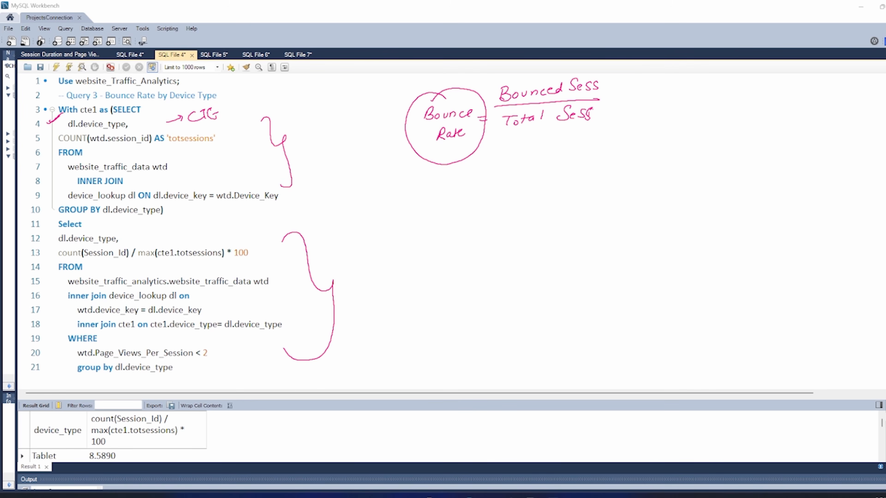
pyautogui.moveTo(281, 122)
pyautogui.mouseDown()
pyautogui.moveTo(352, 107)
pyautogui.moveTo(363, 158)
pyautogui.moveTo(486, 150)
pyautogui.moveTo(506, 138)
pyautogui.moveTo(496, 150)
pyautogui.mouseUp()
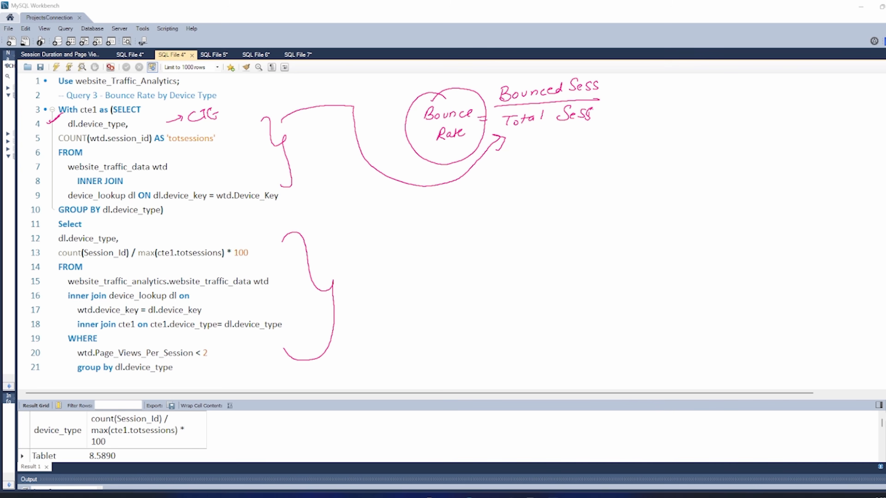
pyautogui.moveTo(562, 129); pyautogui.dragTo(595, 140)
pyautogui.moveTo(342, 268); pyautogui.dragTo(361, 260)
pyautogui.moveTo(386, 259)
pyautogui.mouseDown()
pyautogui.moveTo(399, 256)
pyautogui.moveTo(402, 274)
pyautogui.moveTo(426, 257)
pyautogui.mouseUp()
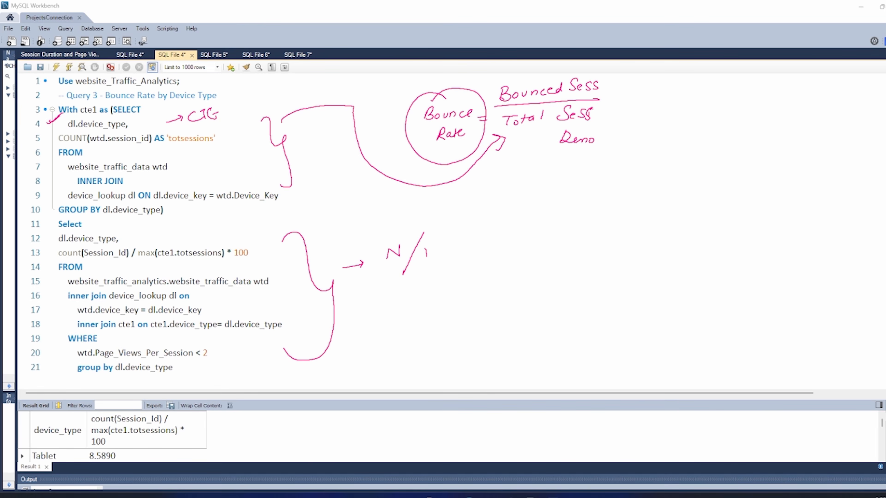
pyautogui.moveTo(427, 247)
pyautogui.mouseDown()
pyautogui.moveTo(441, 253)
pyautogui.moveTo(423, 258)
pyautogui.mouseUp()
pyautogui.press('Escape')
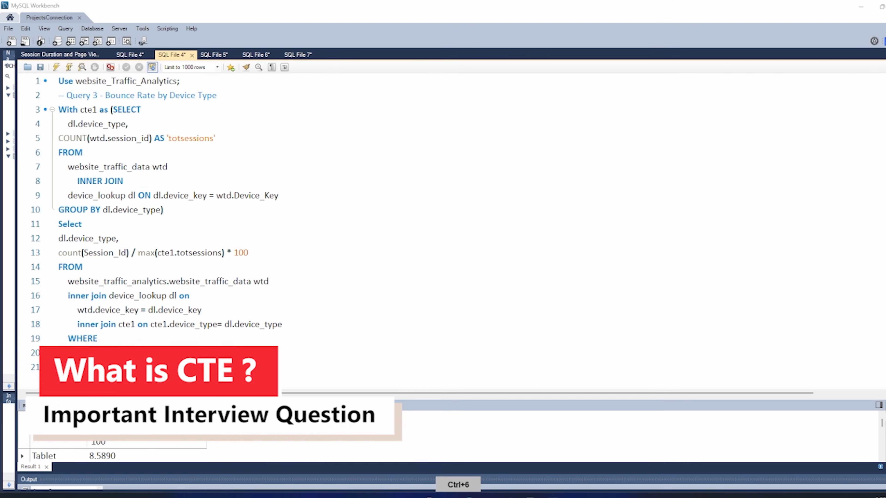
# Handwrite the annotation "CTE → Common Table Expression" in the blank area beside the query
pyautogui.moveTo(452, 109)
pyautogui.mouseDown()
pyautogui.moveTo(452, 122)
pyautogui.moveTo(462, 106)
pyautogui.mouseUp()
pyautogui.moveTo(457, 106)
pyautogui.mouseDown()
pyautogui.moveTo(457, 118)
pyautogui.moveTo(470, 118)
pyautogui.moveTo(487, 102)
pyautogui.mouseUp()
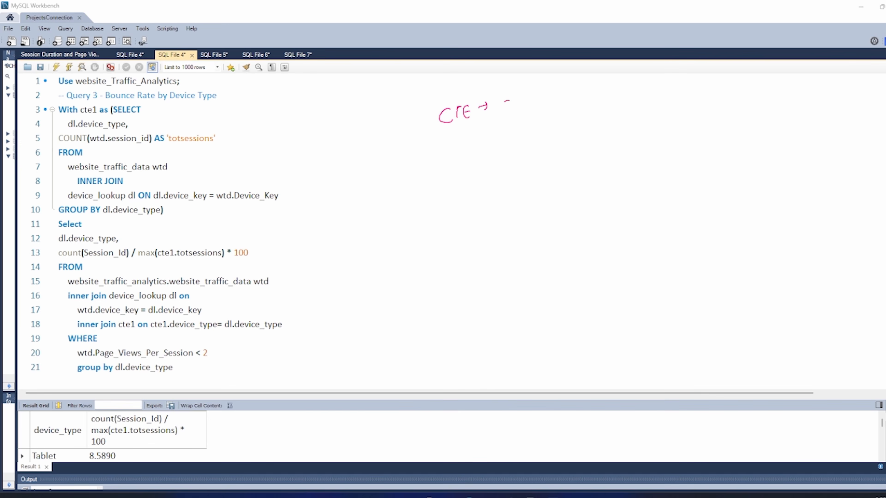
pyautogui.moveTo(511, 103); pyautogui.dragTo(511, 110)
pyautogui.moveTo(519, 104); pyautogui.dragTo(569, 98)
pyautogui.moveTo(518, 123); pyautogui.dragTo(530, 119)
pyautogui.moveTo(525, 124)
pyautogui.mouseDown()
pyautogui.moveTo(524, 132)
pyautogui.moveTo(536, 130)
pyautogui.mouseUp()
pyautogui.moveTo(541, 119); pyautogui.dragTo(542, 128)
pyautogui.moveTo(551, 117)
pyautogui.mouseDown()
pyautogui.moveTo(559, 128)
pyautogui.moveTo(523, 161)
pyautogui.moveTo(531, 159)
pyautogui.mouseUp()
pyautogui.moveTo(533, 150); pyautogui.dragTo(542, 156)
pyautogui.moveTo(542, 149)
pyautogui.mouseDown()
pyautogui.moveTo(533, 155)
pyautogui.moveTo(549, 162)
pyautogui.moveTo(578, 148)
pyautogui.mouseUp()
pyautogui.moveTo(581, 145)
pyautogui.mouseDown()
pyautogui.moveTo(578, 151)
pyautogui.moveTo(602, 142)
pyautogui.moveTo(612, 149)
pyautogui.mouseUp()
# Add the handwritten note "Temp Result set" with a leading arrow below the CTE definition
pyautogui.moveTo(493, 196); pyautogui.dragTo(508, 194)
pyautogui.moveTo(502, 191)
pyautogui.mouseDown()
pyautogui.moveTo(503, 198)
pyautogui.moveTo(528, 181)
pyautogui.moveTo(522, 196)
pyautogui.moveTo(551, 199)
pyautogui.mouseUp()
pyautogui.moveTo(552, 186); pyautogui.dragTo(606, 182)
pyautogui.moveTo(614, 174)
pyautogui.mouseDown()
pyautogui.moveTo(610, 183)
pyautogui.moveTo(632, 166)
pyautogui.mouseUp()
pyautogui.moveTo(634, 167)
pyautogui.mouseDown()
pyautogui.moveTo(635, 181)
pyautogui.moveTo(643, 172)
pyautogui.mouseUp()
pyautogui.moveTo(662, 165)
pyautogui.mouseDown()
pyautogui.moveTo(657, 174)
pyautogui.moveTo(670, 169)
pyautogui.moveTo(666, 176)
pyautogui.mouseUp()
pyautogui.moveTo(676, 166); pyautogui.dragTo(686, 164)
# Draw arrows from the temp result set note to the handwritten words SELECT, UPDATE and INSERT, and underline Temp
pyautogui.moveTo(551, 205)
pyautogui.mouseDown()
pyautogui.moveTo(535, 231)
pyautogui.moveTo(544, 229)
pyautogui.mouseUp()
pyautogui.moveTo(587, 195); pyautogui.dragTo(611, 210)
pyautogui.moveTo(609, 204); pyautogui.dragTo(605, 214)
pyautogui.moveTo(527, 245)
pyautogui.mouseDown()
pyautogui.moveTo(514, 264)
pyautogui.moveTo(570, 254)
pyautogui.moveTo(588, 238)
pyautogui.mouseUp()
pyautogui.moveTo(582, 238); pyautogui.dragTo(581, 251)
pyautogui.moveTo(616, 228); pyautogui.dragTo(625, 227)
pyautogui.moveTo(627, 230); pyautogui.dragTo(628, 237)
pyautogui.moveTo(641, 226); pyautogui.dragTo(641, 239)
pyautogui.moveTo(651, 236)
pyautogui.mouseDown()
pyautogui.moveTo(655, 226)
pyautogui.moveTo(661, 234)
pyautogui.mouseUp()
pyautogui.moveTo(671, 223)
pyautogui.mouseDown()
pyautogui.moveTo(682, 221)
pyautogui.moveTo(677, 233)
pyautogui.moveTo(688, 231)
pyautogui.mouseUp()
pyautogui.moveTo(669, 184)
pyautogui.mouseDown()
pyautogui.moveTo(711, 198)
pyautogui.moveTo(724, 217)
pyautogui.mouseUp()
pyautogui.moveTo(731, 205)
pyautogui.mouseDown()
pyautogui.moveTo(728, 214)
pyautogui.moveTo(737, 205)
pyautogui.mouseUp()
pyautogui.moveTo(746, 202); pyautogui.dragTo(739, 214)
pyautogui.moveTo(752, 202); pyautogui.dragTo(762, 212)
pyautogui.moveTo(764, 202)
pyautogui.mouseDown()
pyautogui.moveTo(773, 213)
pyautogui.moveTo(782, 197)
pyautogui.mouseUp()
pyautogui.moveTo(781, 197); pyautogui.dragTo(778, 212)
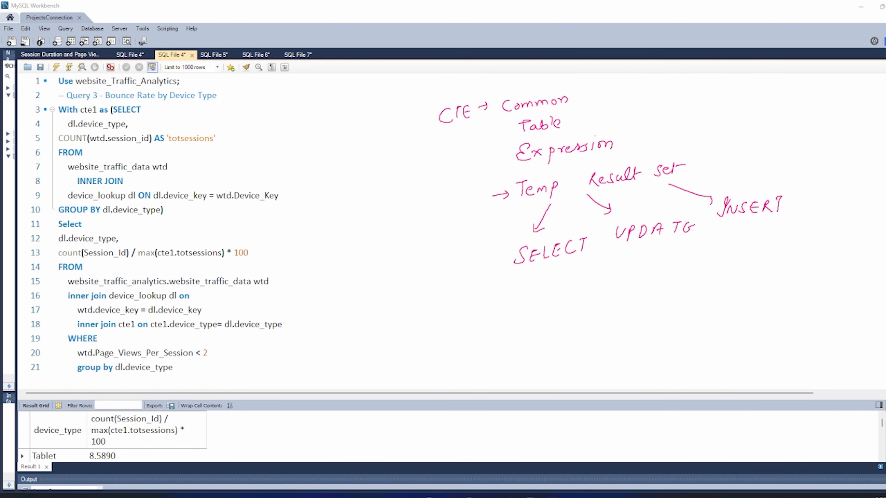
pyautogui.moveTo(533, 199)
pyautogui.mouseDown()
pyautogui.moveTo(574, 200)
pyautogui.moveTo(548, 202)
pyautogui.mouseUp()
# Bracket the CTE, draw an arrow from it to the main query with a handwritten label, and clear all annotations
pyautogui.moveTo(227, 123)
pyautogui.mouseDown()
pyautogui.moveTo(253, 180)
pyautogui.moveTo(239, 188)
pyautogui.moveTo(257, 149)
pyautogui.moveTo(236, 176)
pyautogui.moveTo(249, 190)
pyautogui.moveTo(235, 183)
pyautogui.moveTo(314, 244)
pyautogui.moveTo(260, 302)
pyautogui.mouseUp()
pyautogui.moveTo(264, 287)
pyautogui.mouseDown()
pyautogui.moveTo(260, 302)
pyautogui.moveTo(282, 301)
pyautogui.moveTo(319, 276)
pyautogui.mouseUp()
pyautogui.moveTo(303, 298); pyautogui.dragTo(329, 294)
pyautogui.moveTo(302, 315); pyautogui.dragTo(325, 308)
pyautogui.moveTo(316, 317); pyautogui.dragTo(329, 313)
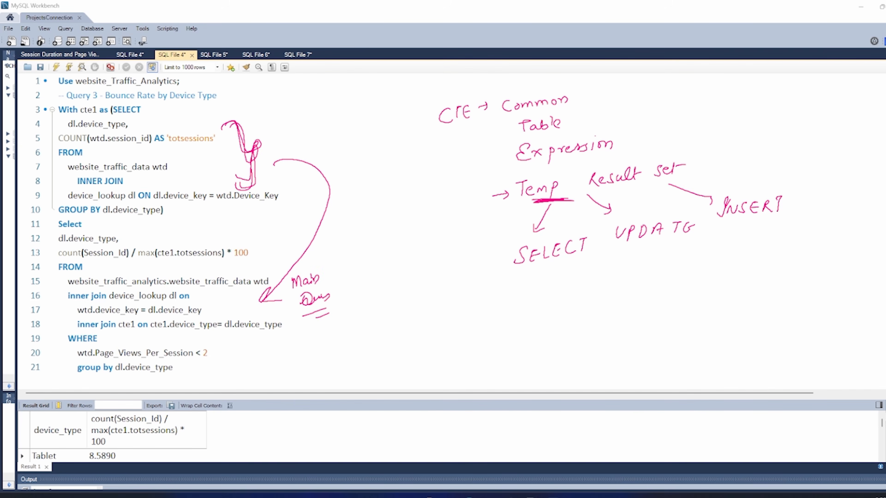
pyautogui.hotkey('ctrl', '6')
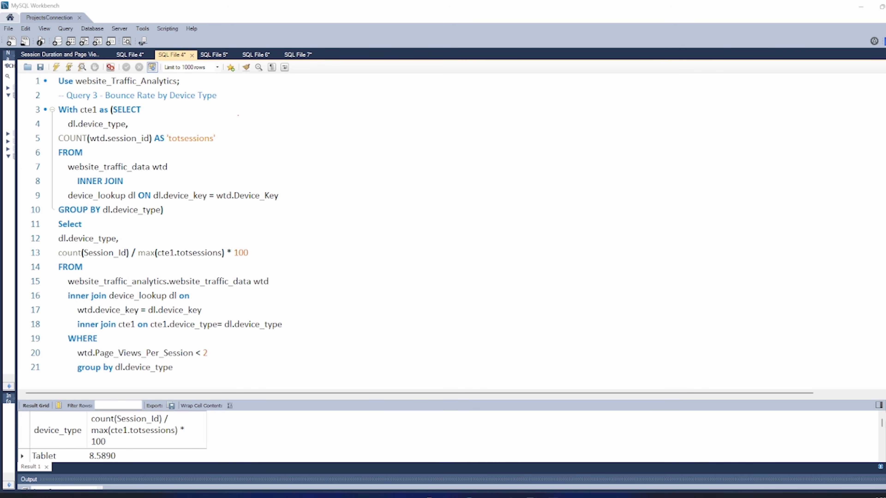
# Bracket the CTE, tick website_traffic_data, label device_lookup as Dim and mark the device key join between the two tables
pyautogui.moveTo(238, 115)
pyautogui.mouseDown()
pyautogui.moveTo(300, 158)
pyautogui.moveTo(291, 206)
pyautogui.mouseUp()
pyautogui.moveTo(125, 158); pyautogui.dragTo(137, 152)
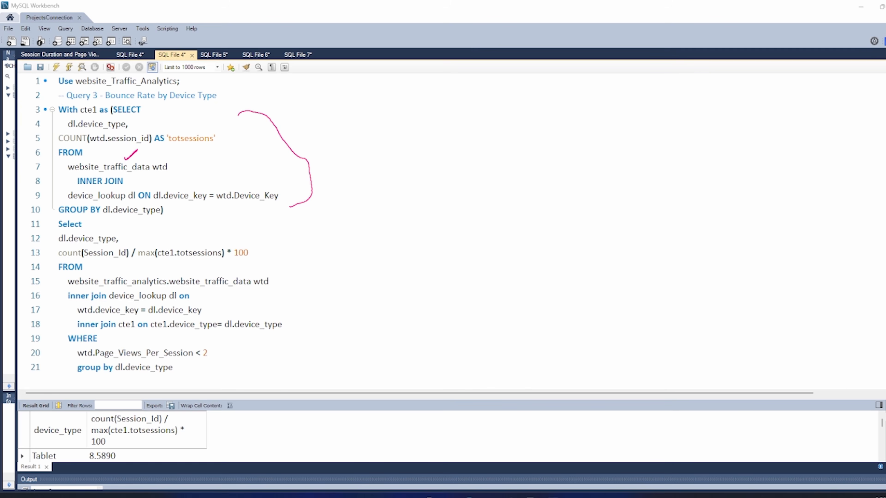
pyautogui.moveTo(147, 178); pyautogui.dragTo(166, 178)
pyautogui.moveTo(189, 207); pyautogui.dragTo(243, 193)
pyautogui.moveTo(241, 206); pyautogui.dragTo(250, 203)
pyautogui.moveTo(203, 186)
pyautogui.mouseDown()
pyautogui.moveTo(228, 184)
pyautogui.moveTo(207, 183)
pyautogui.mouseUp()
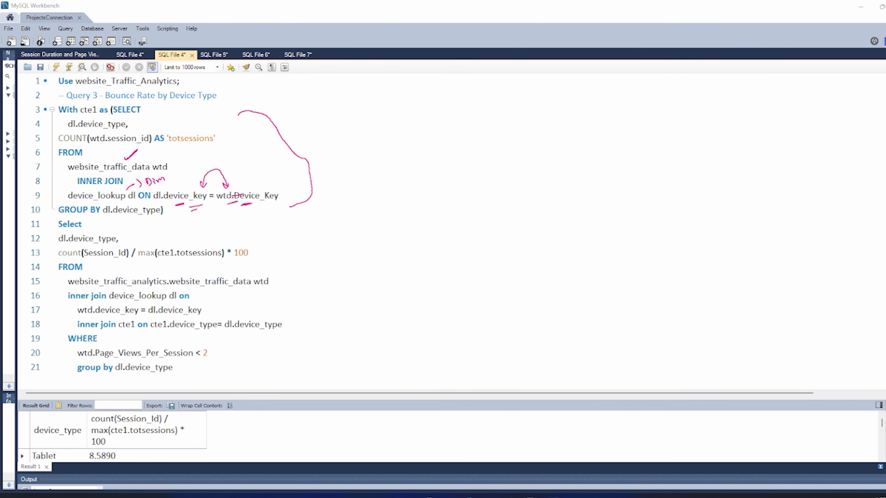
# Underline the session ID count in the CTE and handwrite "Device Type → Total Sessions" beside the query
pyautogui.moveTo(102, 148); pyautogui.dragTo(107, 146)
pyautogui.moveTo(384, 95); pyautogui.dragTo(385, 106)
pyautogui.moveTo(392, 101); pyautogui.dragTo(398, 104)
pyautogui.moveTo(399, 96); pyautogui.dragTo(412, 102)
pyautogui.moveTo(392, 112)
pyautogui.mouseDown()
pyautogui.moveTo(401, 112)
pyautogui.moveTo(397, 122)
pyautogui.moveTo(420, 93)
pyautogui.moveTo(404, 123)
pyautogui.mouseUp()
pyautogui.moveTo(411, 119)
pyautogui.mouseDown()
pyautogui.moveTo(400, 138)
pyautogui.moveTo(445, 87)
pyautogui.mouseUp()
pyautogui.moveTo(442, 85); pyautogui.dragTo(494, 92)
pyautogui.moveTo(497, 91); pyautogui.dragTo(512, 82)
pyautogui.moveTo(518, 79); pyautogui.dragTo(506, 93)
pyautogui.moveTo(463, 101)
pyautogui.mouseDown()
pyautogui.moveTo(479, 101)
pyautogui.moveTo(470, 112)
pyautogui.mouseUp()
pyautogui.moveTo(462, 64); pyautogui.dragTo(474, 62)
pyautogui.moveTo(467, 63)
pyautogui.mouseDown()
pyautogui.moveTo(466, 74)
pyautogui.moveTo(473, 67)
pyautogui.mouseUp()
pyautogui.moveTo(477, 64)
pyautogui.mouseDown()
pyautogui.moveTo(477, 76)
pyautogui.moveTo(495, 74)
pyautogui.mouseUp()
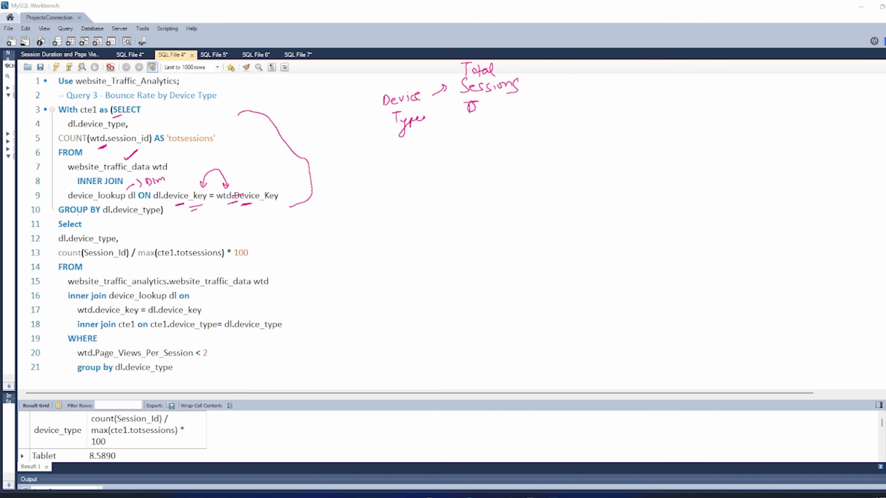
# Underline GROUP BY dl.device_type and tick the COUNT line in the CTE
pyautogui.moveTo(78, 215); pyautogui.dragTo(91, 215)
pyautogui.moveTo(49, 145); pyautogui.dragTo(56, 140)
pyautogui.moveTo(105, 220); pyautogui.dragTo(132, 219)
# Underline the traffic table, device_lookup and cte1 joins in the main query and tick cte1.totsessions in its bounce rate calculation
pyautogui.moveTo(112, 304); pyautogui.dragTo(121, 303)
pyautogui.moveTo(123, 333); pyautogui.dragTo(133, 333)
pyautogui.moveTo(100, 287); pyautogui.dragTo(112, 286)
pyautogui.moveTo(183, 242); pyautogui.dragTo(193, 237)
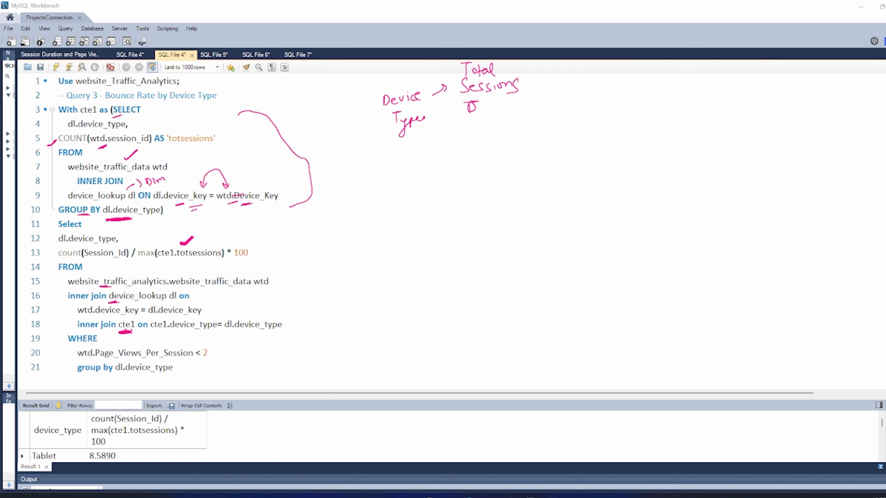
# Underline both sides of the cte1 device_type join and mark the Page_Views_Per_Session < 2 filter with a bracket
pyautogui.moveTo(170, 334); pyautogui.dragTo(186, 333)
pyautogui.moveTo(253, 333); pyautogui.dragTo(239, 334)
pyautogui.moveTo(158, 344); pyautogui.dragTo(214, 346)
pyautogui.moveTo(133, 362)
pyautogui.mouseDown()
pyautogui.moveTo(211, 361)
pyautogui.moveTo(225, 351)
pyautogui.moveTo(220, 363)
pyautogui.mouseUp()
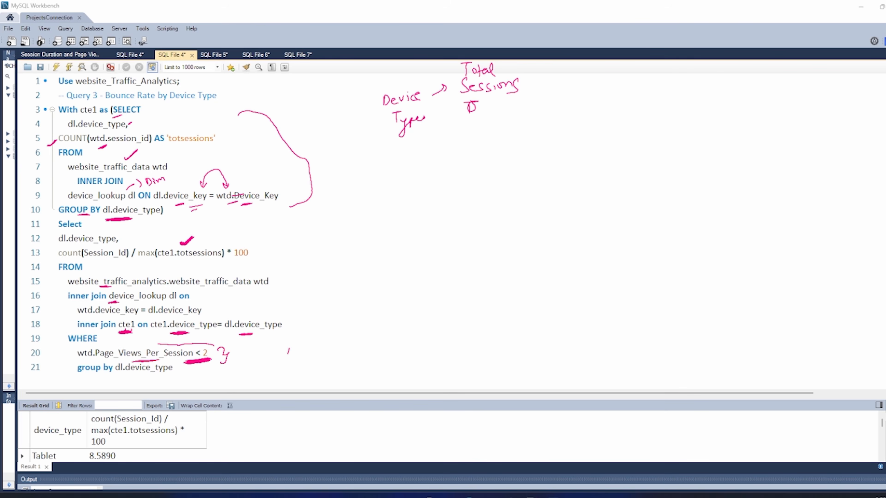
# Handwrite "Bounce →" beside the filter, underline the group by column and session count, and clear the annotations
pyautogui.moveTo(288, 349)
pyautogui.mouseDown()
pyautogui.moveTo(337, 351)
pyautogui.moveTo(322, 330)
pyautogui.mouseUp()
pyautogui.moveTo(345, 346); pyautogui.dragTo(357, 346)
pyautogui.moveTo(114, 376); pyautogui.dragTo(126, 377)
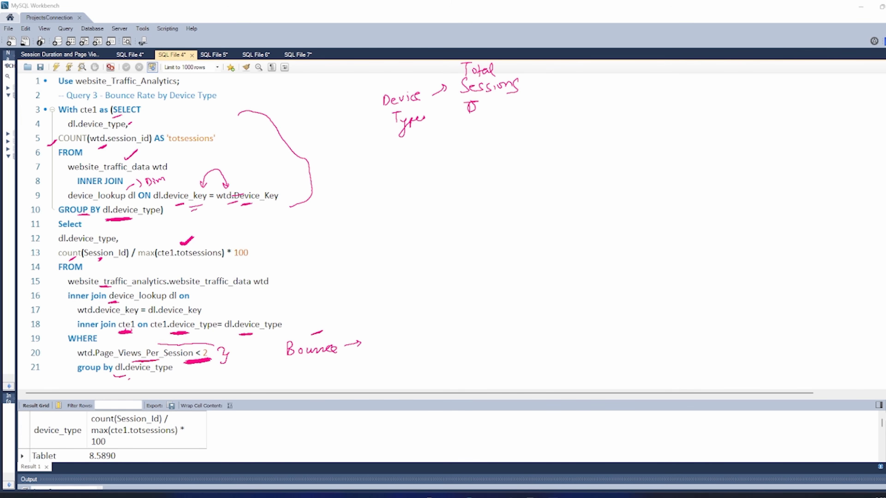
pyautogui.hotkey('ctrl', '6')
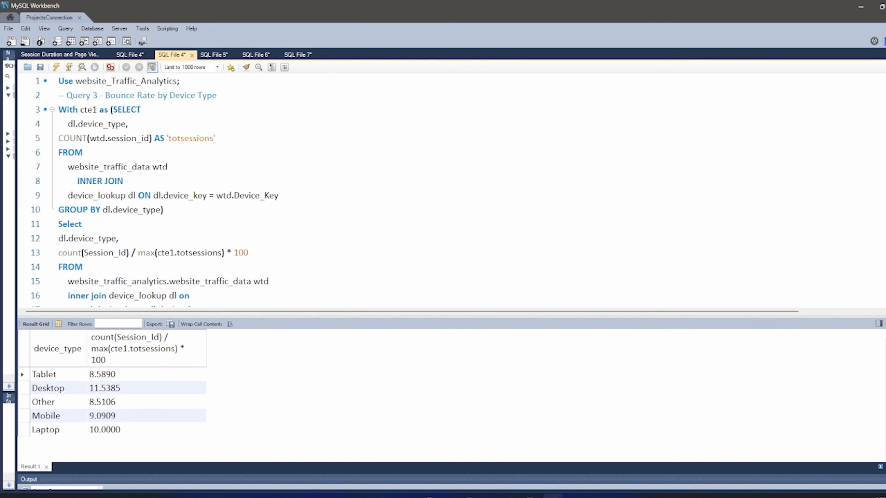
# Alias the bounce rate calculation in the device type query as Bounce_Rate and rerun the query
pyautogui.click(249, 253)
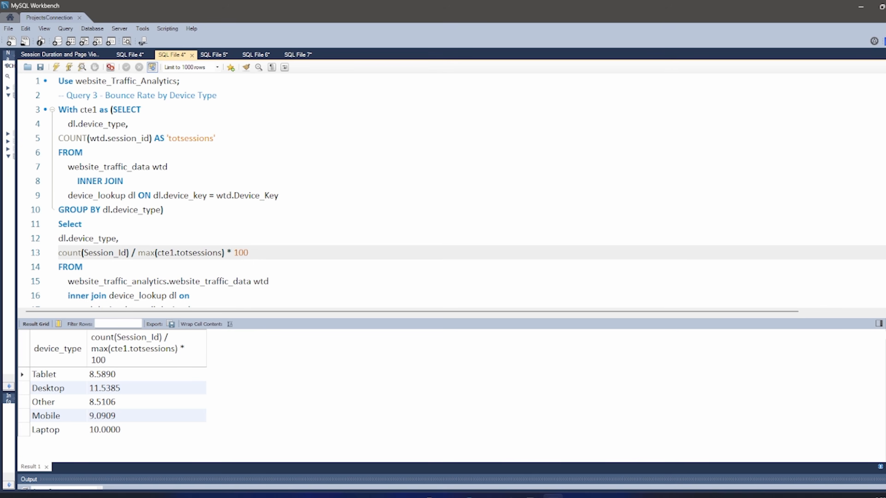
pyautogui.write('as Bounce_Rate')
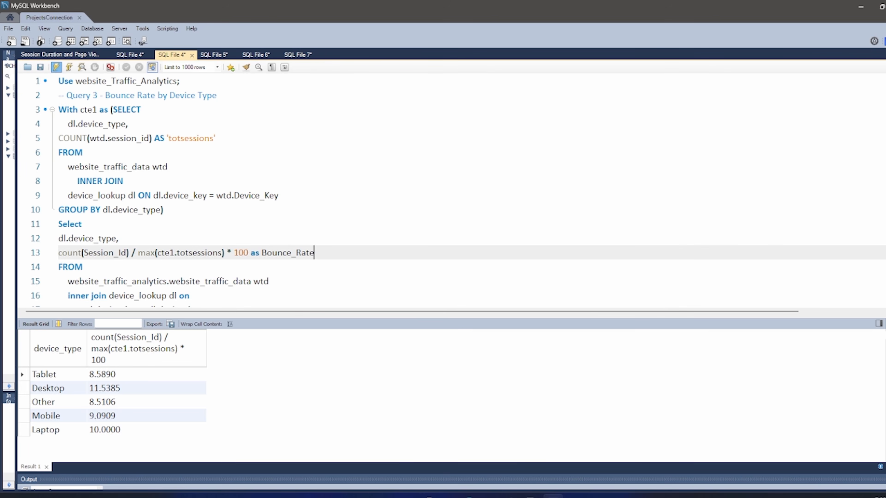
pyautogui.hotkey('ctrl', 'Return')
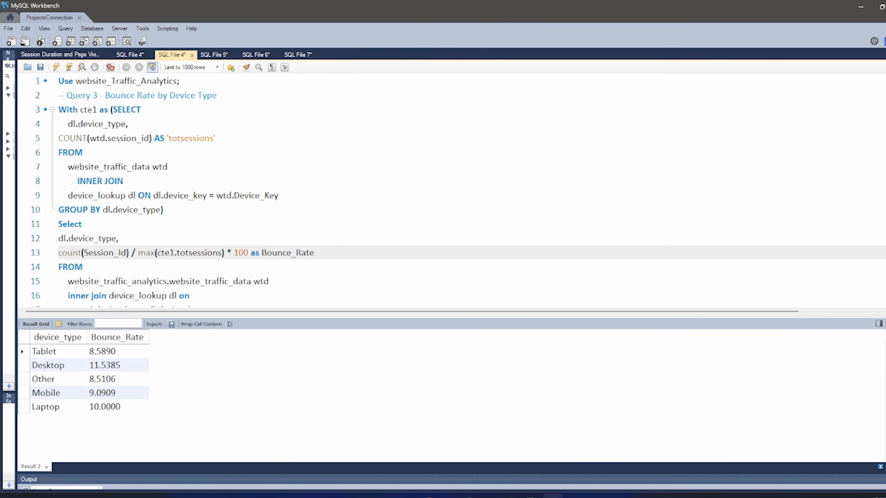
# Compare the device type query's bounce rates with the Bounce Rate by Device Type chart in the Power BI WebsiteTrafficAnalytics report
pyautogui.click(427, 496)
pyautogui.click(372, 454)
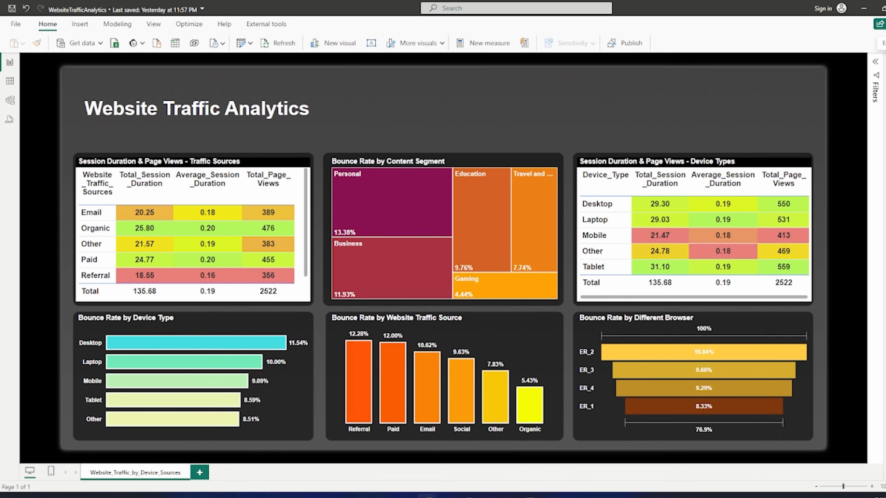
pyautogui.click(553, 496)
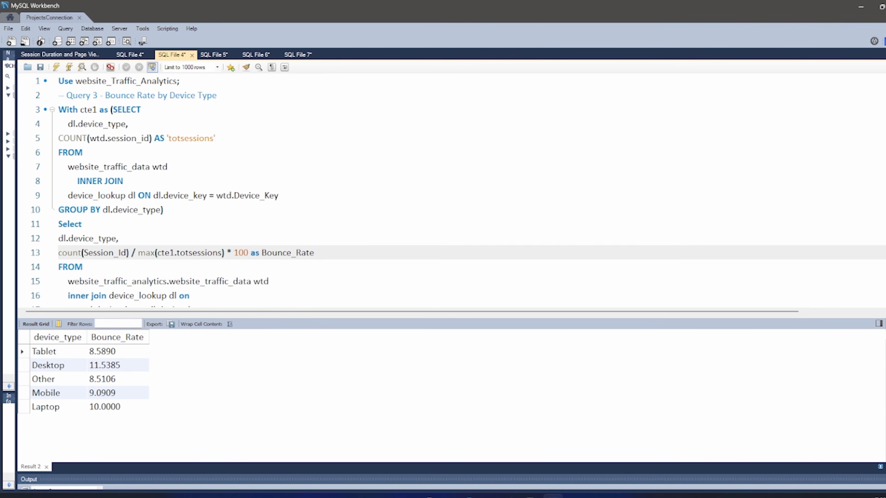
pyautogui.click(428, 496)
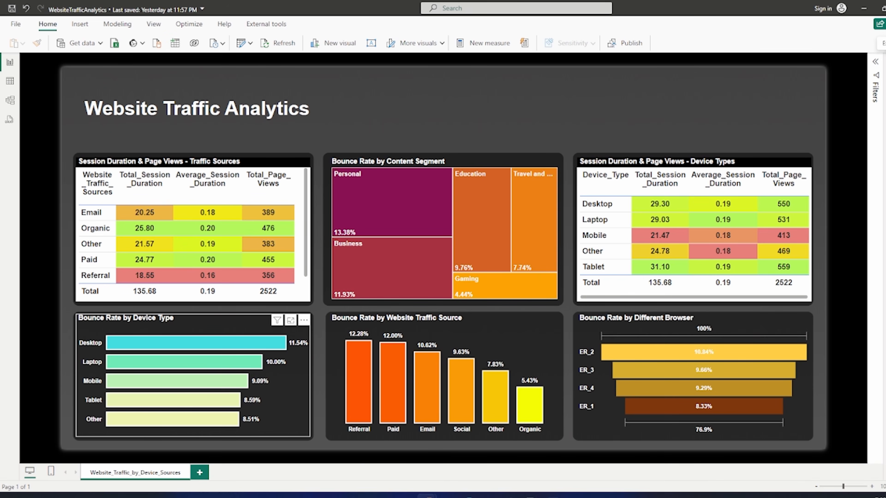
pyautogui.moveTo(196, 343)
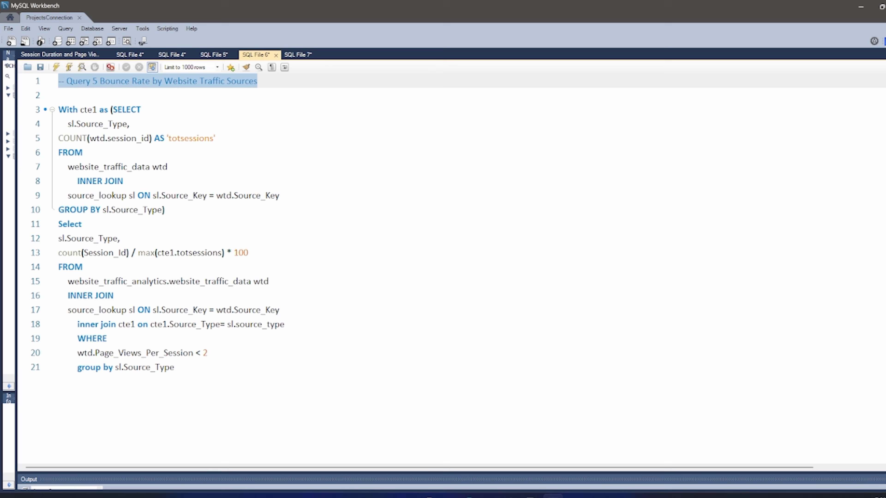
# In MySQL Workbench's Query 5 for website traffic sources, bracket the CTE and handwrite "CTE → Den" beside it
pyautogui.click(83, 152)
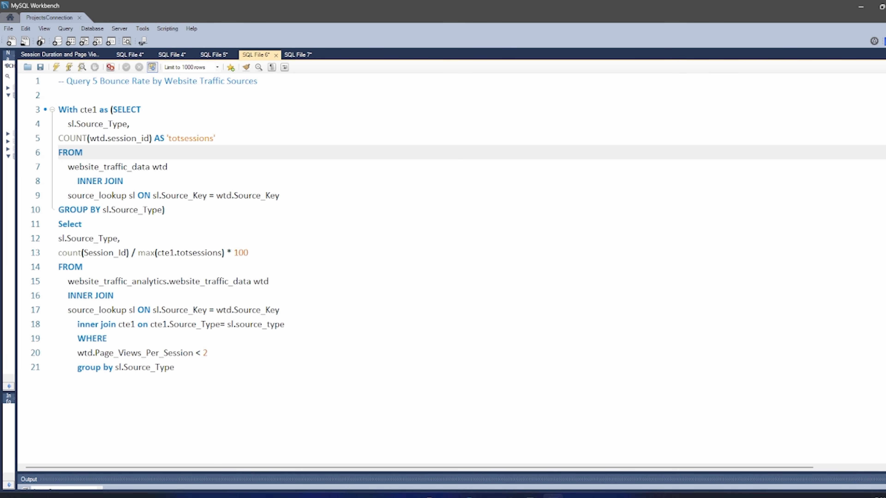
pyautogui.hotkey('ctrl', '2')
pyautogui.hotkey('ctrl', '3')
pyautogui.moveTo(234, 112)
pyautogui.mouseDown()
pyautogui.moveTo(254, 134)
pyautogui.moveTo(241, 175)
pyautogui.mouseUp()
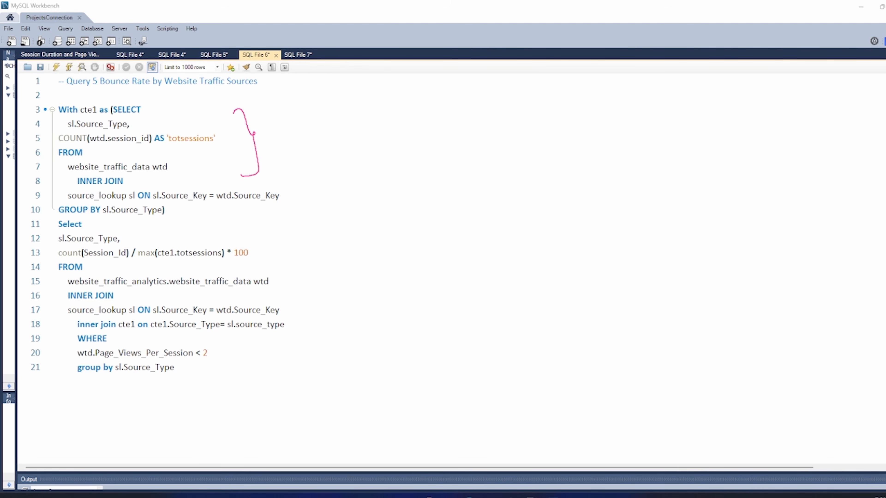
pyautogui.moveTo(185, 217)
pyautogui.mouseDown()
pyautogui.moveTo(218, 213)
pyautogui.moveTo(295, 126)
pyautogui.moveTo(196, 116)
pyautogui.mouseUp()
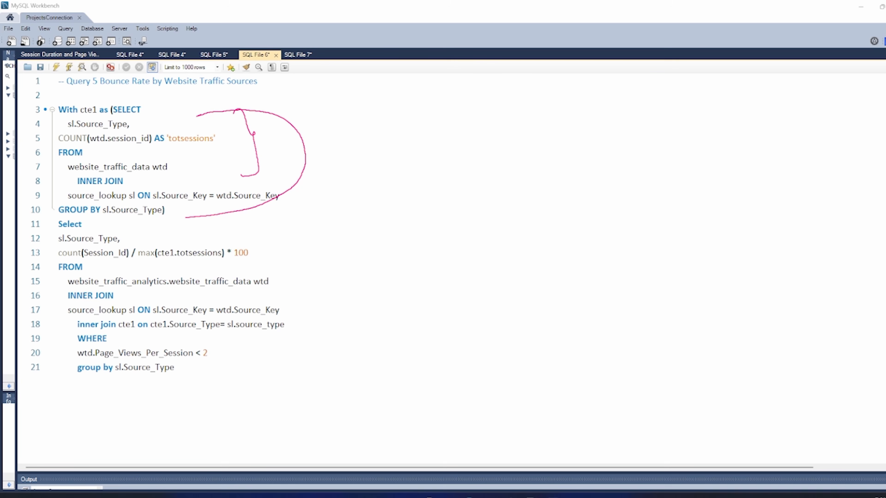
pyautogui.moveTo(298, 131)
pyautogui.mouseDown()
pyautogui.moveTo(359, 129)
pyautogui.moveTo(362, 141)
pyautogui.moveTo(395, 119)
pyautogui.moveTo(432, 126)
pyautogui.mouseUp()
pyautogui.moveTo(437, 121)
pyautogui.mouseDown()
pyautogui.moveTo(450, 124)
pyautogui.moveTo(451, 109)
pyautogui.moveTo(455, 123)
pyautogui.moveTo(451, 110)
pyautogui.mouseUp()
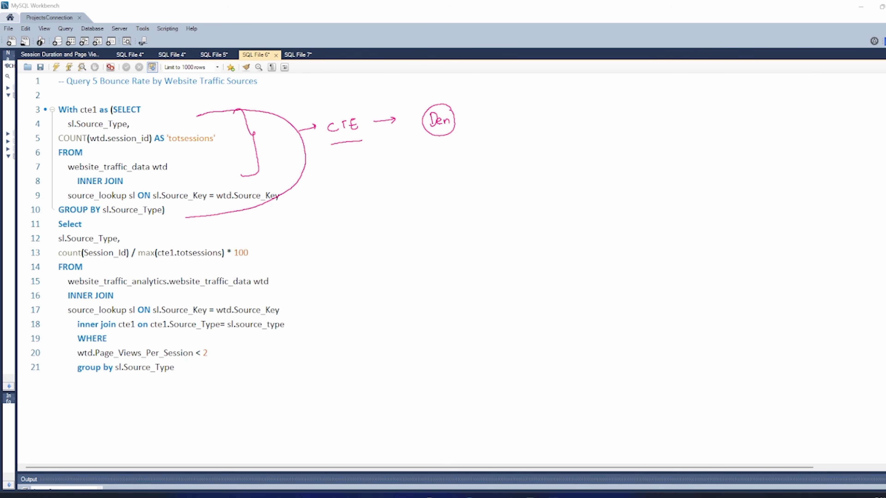
# Bracket the main query, handwrite "Main → Bounced" beside it and underline the Page_Views_Per_Session filter
pyautogui.moveTo(289, 233)
pyautogui.mouseDown()
pyautogui.moveTo(307, 279)
pyautogui.moveTo(299, 363)
pyautogui.mouseUp()
pyautogui.moveTo(330, 296)
pyautogui.mouseDown()
pyautogui.moveTo(364, 289)
pyautogui.moveTo(394, 261)
pyautogui.moveTo(465, 243)
pyautogui.moveTo(464, 231)
pyautogui.mouseUp()
pyautogui.moveTo(150, 363); pyautogui.dragTo(180, 359)
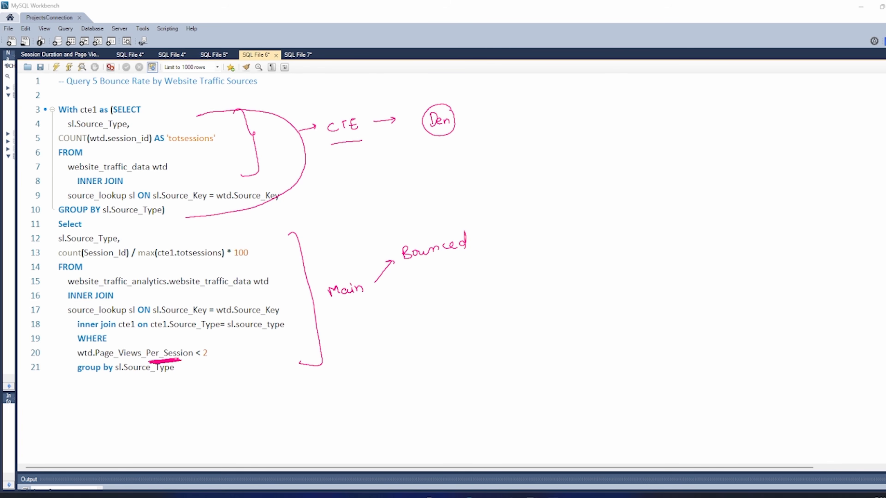
# Complete the note with "Session" and an underlined "Ratio Bounce Rate", mark the query's ratio calculation, and clear the annotations
pyautogui.moveTo(491, 224)
pyautogui.mouseDown()
pyautogui.moveTo(482, 239)
pyautogui.moveTo(531, 224)
pyautogui.mouseUp()
pyautogui.moveTo(373, 304); pyautogui.dragTo(396, 304)
pyautogui.moveTo(390, 300); pyautogui.dragTo(390, 309)
pyautogui.moveTo(426, 283)
pyautogui.mouseDown()
pyautogui.moveTo(438, 300)
pyautogui.moveTo(451, 286)
pyautogui.moveTo(455, 297)
pyautogui.moveTo(468, 286)
pyautogui.moveTo(502, 288)
pyautogui.moveTo(587, 267)
pyautogui.mouseUp()
pyautogui.moveTo(586, 269); pyautogui.dragTo(592, 266)
pyautogui.moveTo(444, 304); pyautogui.dragTo(501, 297)
pyautogui.moveTo(447, 308); pyautogui.dragTo(521, 298)
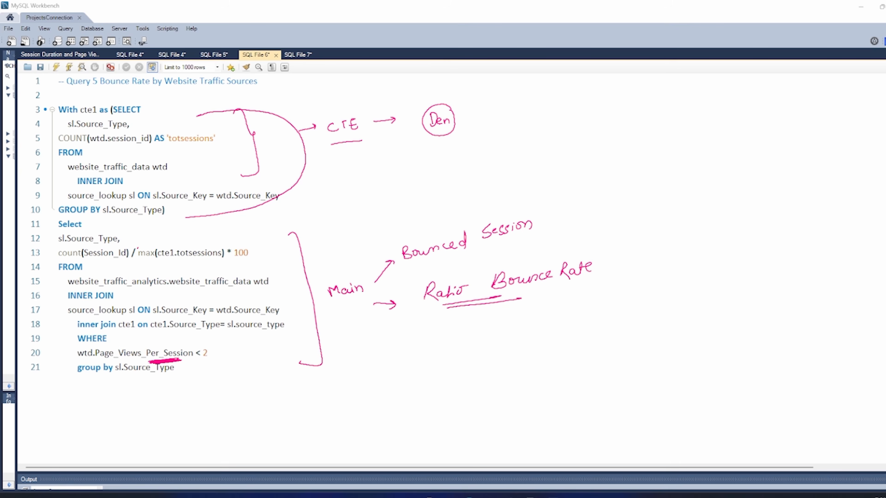
pyautogui.moveTo(139, 242)
pyautogui.mouseDown()
pyautogui.moveTo(127, 264)
pyautogui.moveTo(202, 261)
pyautogui.mouseUp()
pyautogui.moveTo(146, 246); pyautogui.dragTo(156, 239)
pyautogui.press('Escape')
# Run the traffic source query, alias its bounce rate calculation as Bounce_Rate and rerun it
pyautogui.click(57, 67)
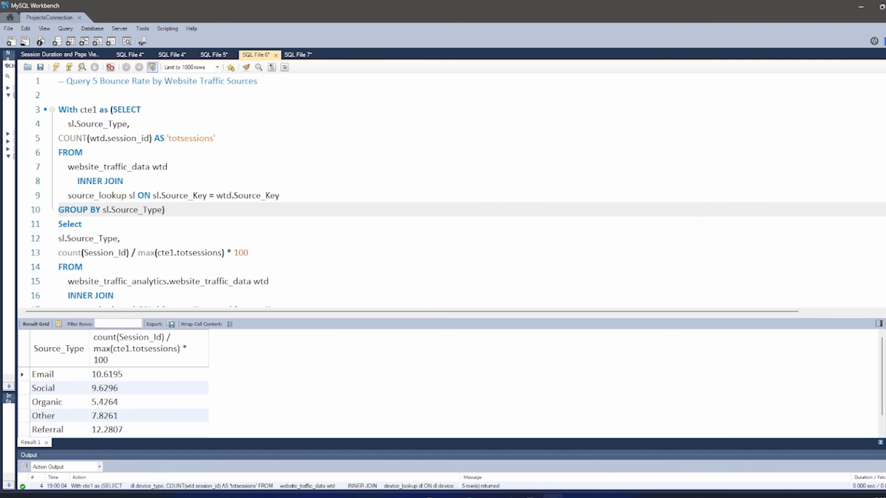
pyautogui.scroll(-2, 454, 188)
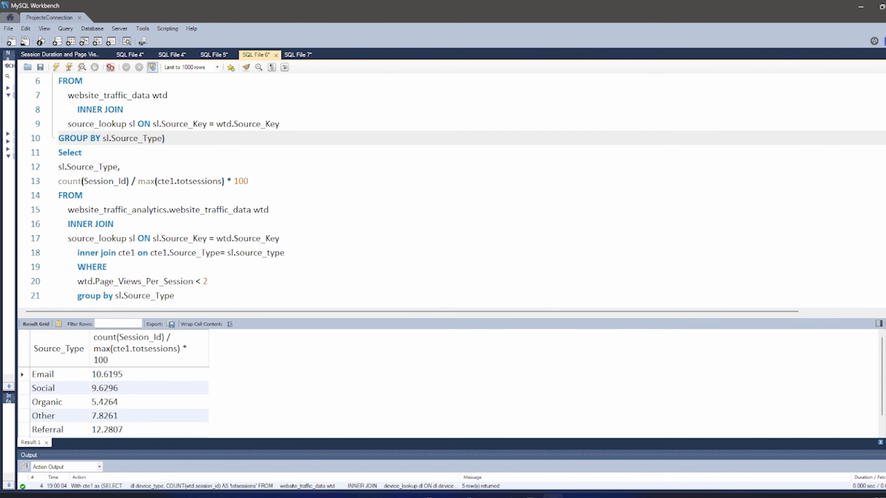
pyautogui.click(248, 181)
pyautogui.write('as Bounc')
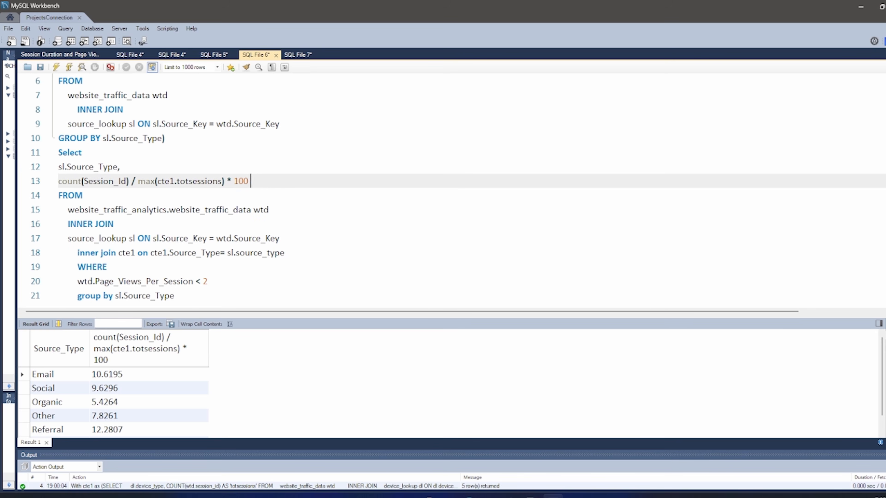
pyautogui.write('e_Rate')
pyautogui.click(56, 67)
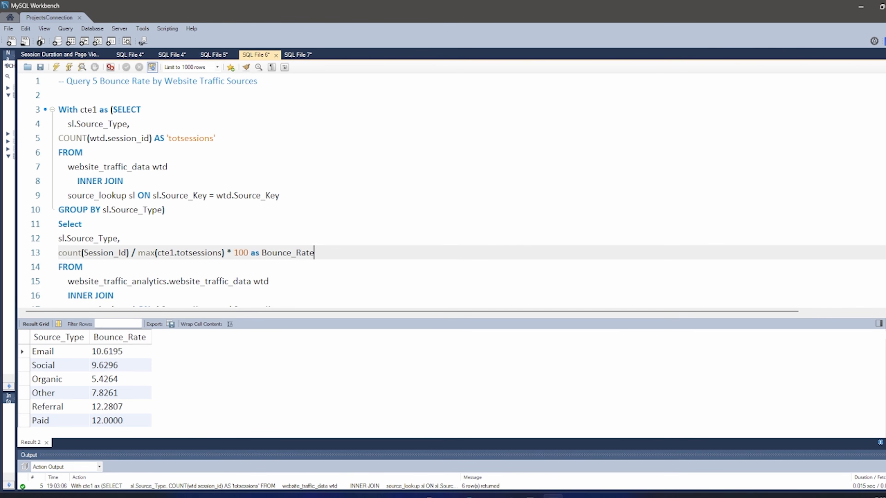
# Compare the traffic source query's bounce rates with the Bounce Rate by Website Traffic Source chart in Power BI
pyautogui.click(427, 497)
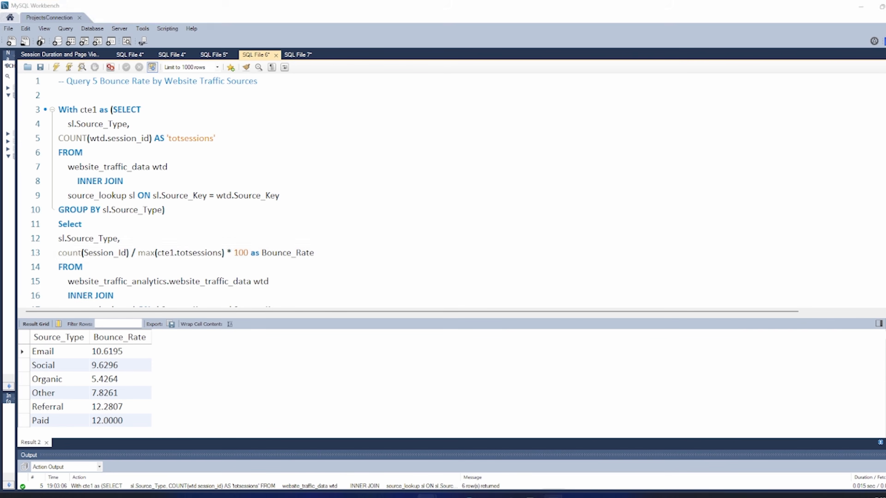
pyautogui.click(371, 456)
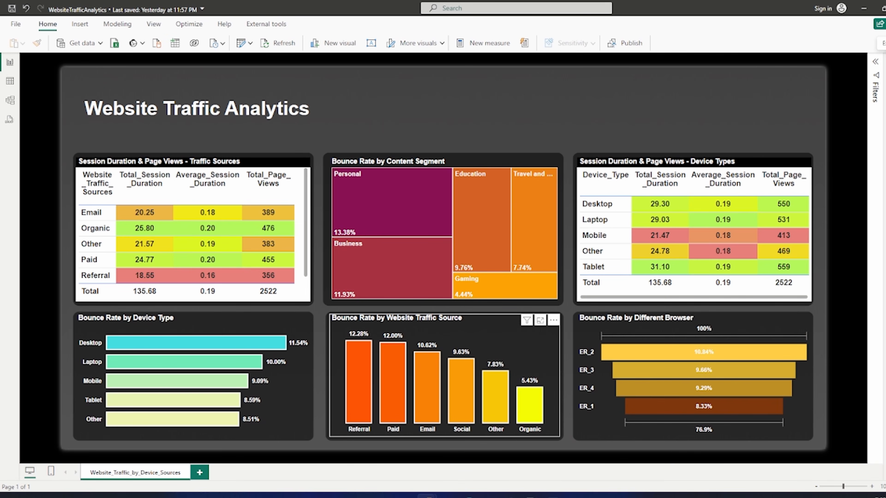
pyautogui.hotkey('alt', 'Tab')
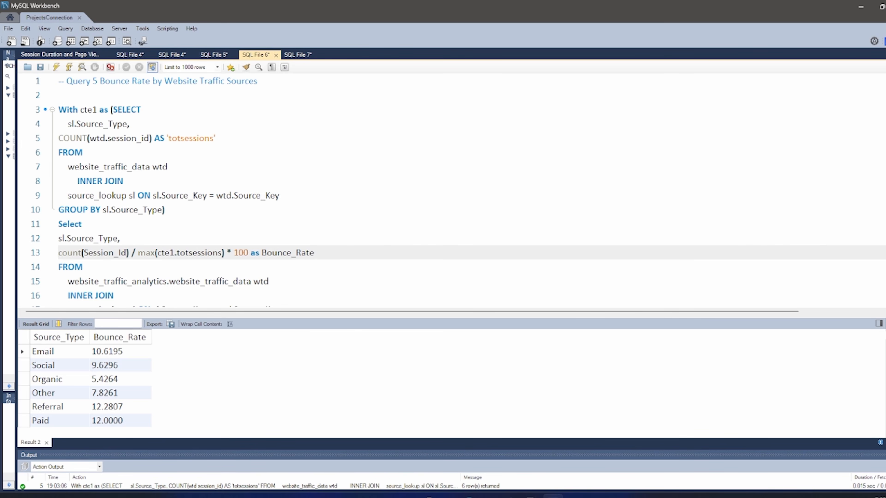
pyautogui.moveTo(427, 496)
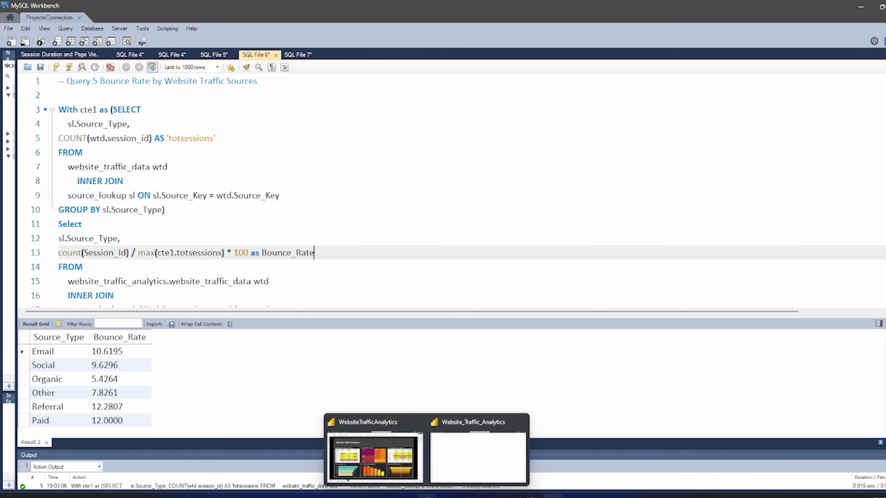
pyautogui.click(373, 459)
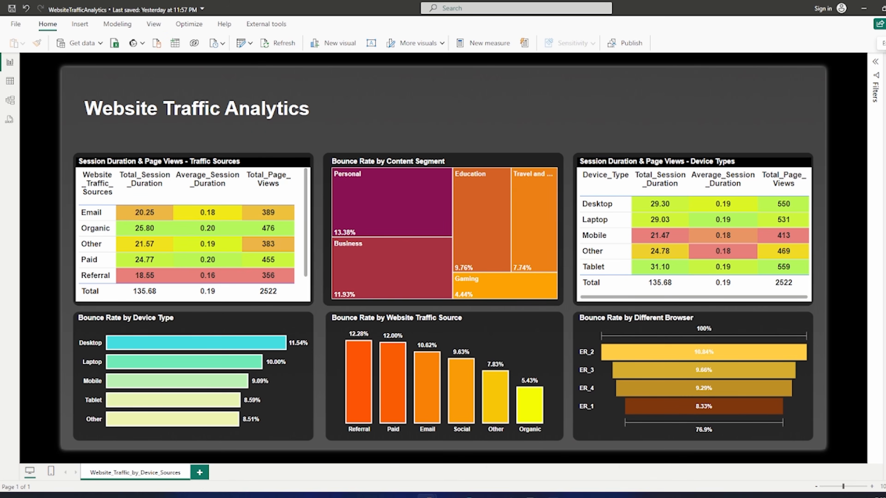
pyautogui.moveTo(553, 496)
pyautogui.click(553, 454)
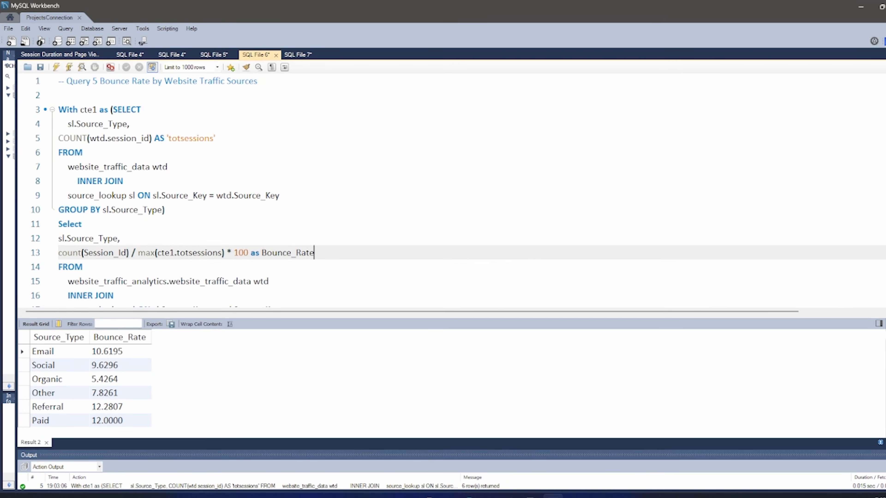
# Open Query 4 for device browsers and examine its Device_Browser column, cte1 join condition and max(cte1.totsessions) divisor
pyautogui.click(214, 54)
pyautogui.click(143, 109)
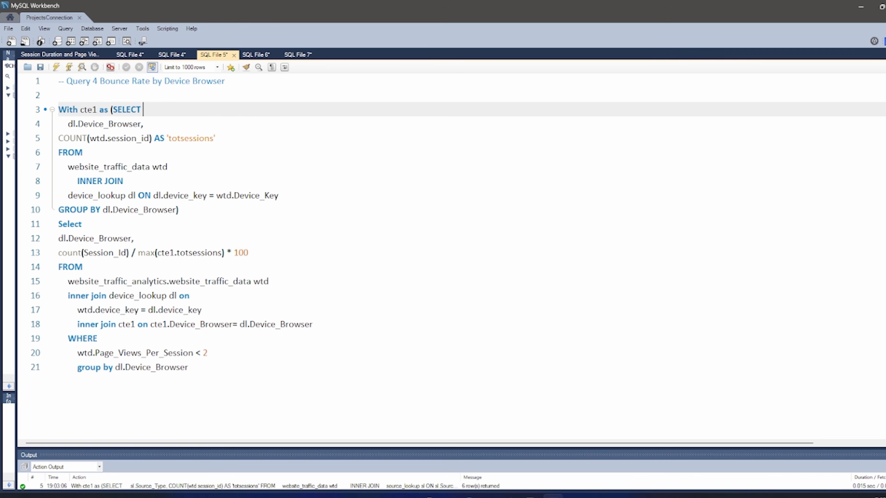
pyautogui.scroll(2, 143, 110)
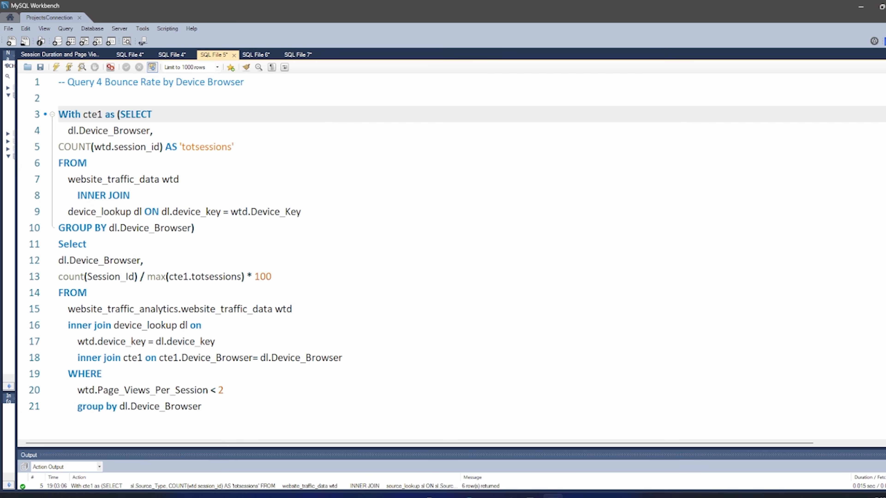
pyautogui.moveTo(79, 131); pyautogui.dragTo(150, 131)
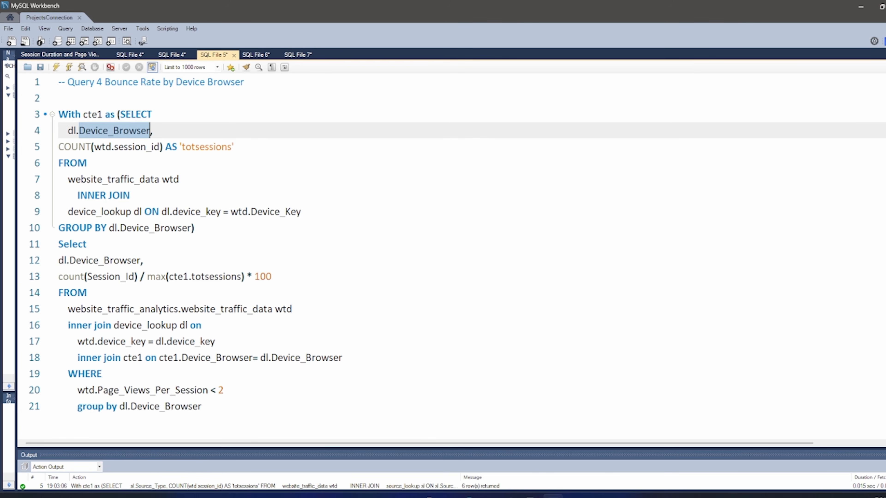
pyautogui.moveTo(157, 358); pyautogui.dragTo(343, 358)
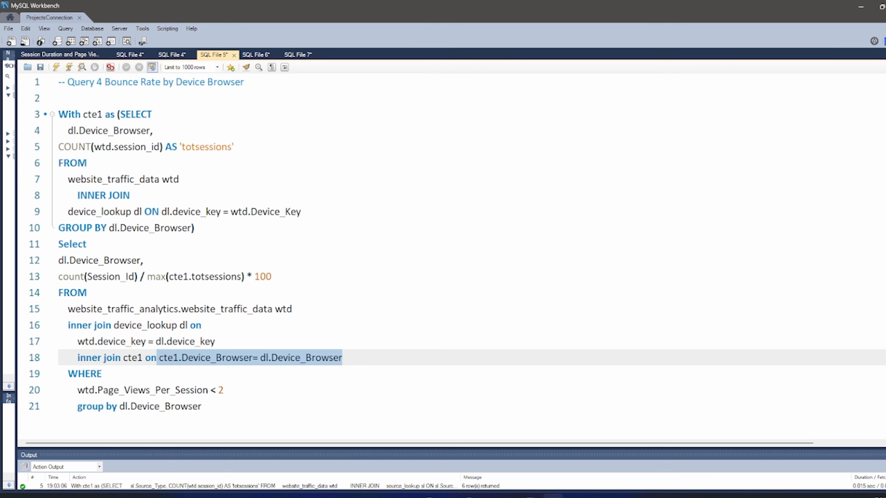
pyautogui.moveTo(147, 277); pyautogui.dragTo(245, 277)
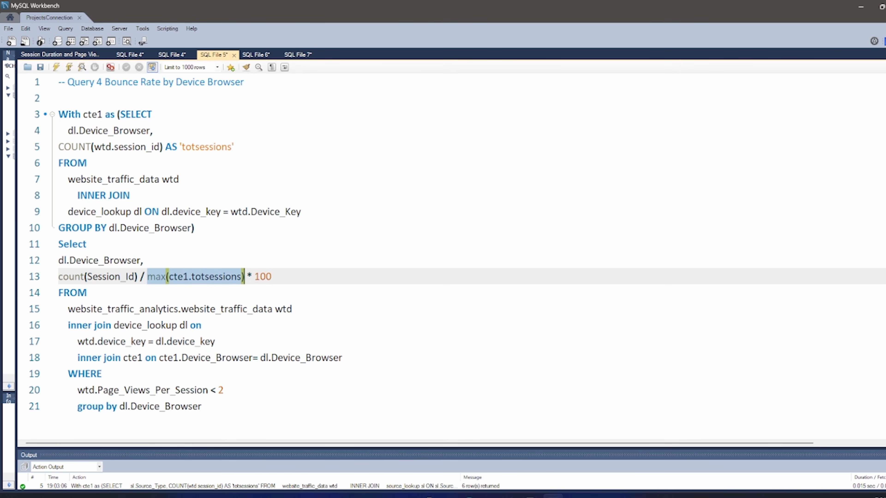
pyautogui.moveTo(342, 358); pyautogui.dragTo(145, 357)
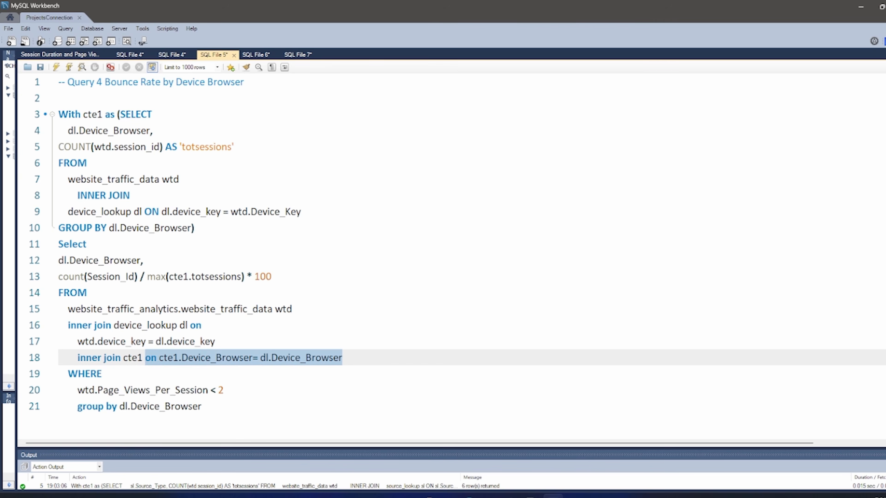
# Alias the device browser bounce rate calculation as 'Bounce_Rate', then highlight the Page_Views_Per_Session filter and the division operator
pyautogui.click(272, 276)
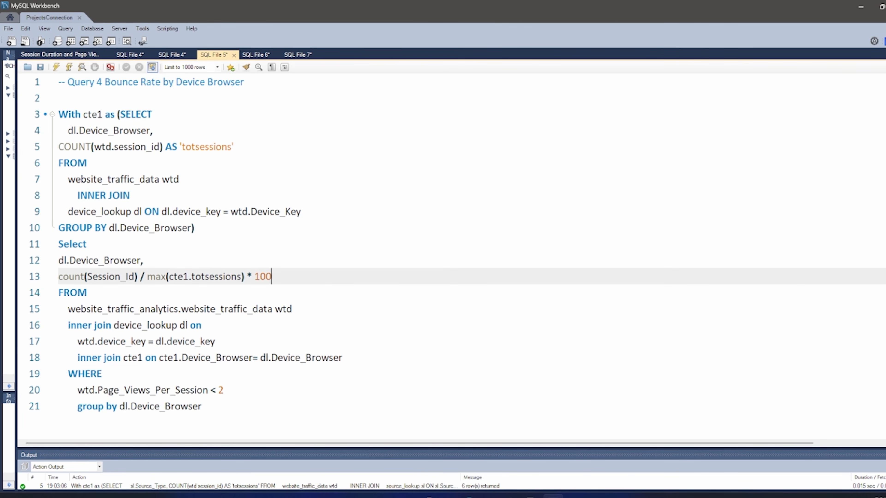
pyautogui.write("as 'Bounce_Rate")
pyautogui.moveTo(224, 390); pyautogui.dragTo(78, 390)
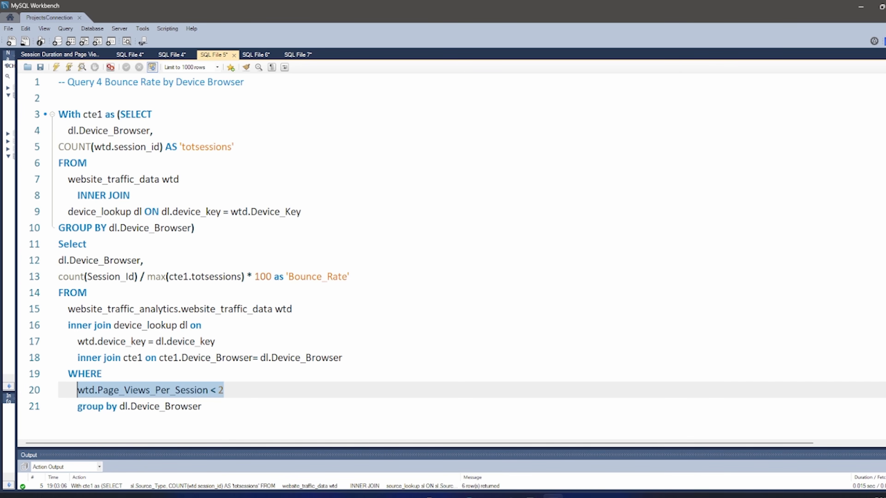
pyautogui.moveTo(145, 277); pyautogui.dragTo(139, 277)
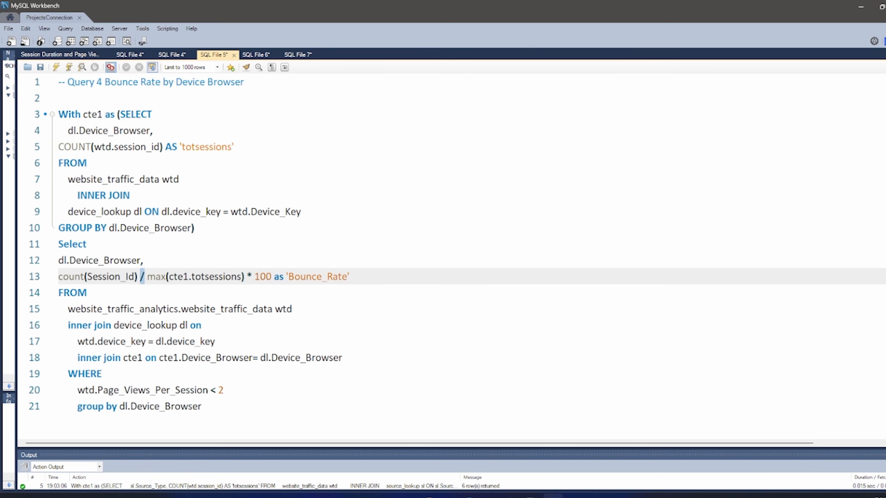
# Run the whole device browser bounce rate query, clearing the partial text selection before rerunning it
pyautogui.click(56, 67)
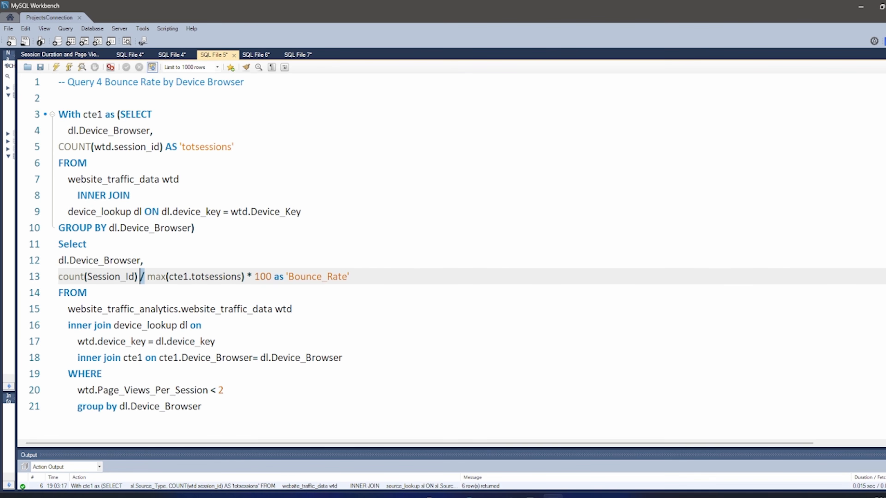
pyautogui.click(212, 212)
pyautogui.click(55, 67)
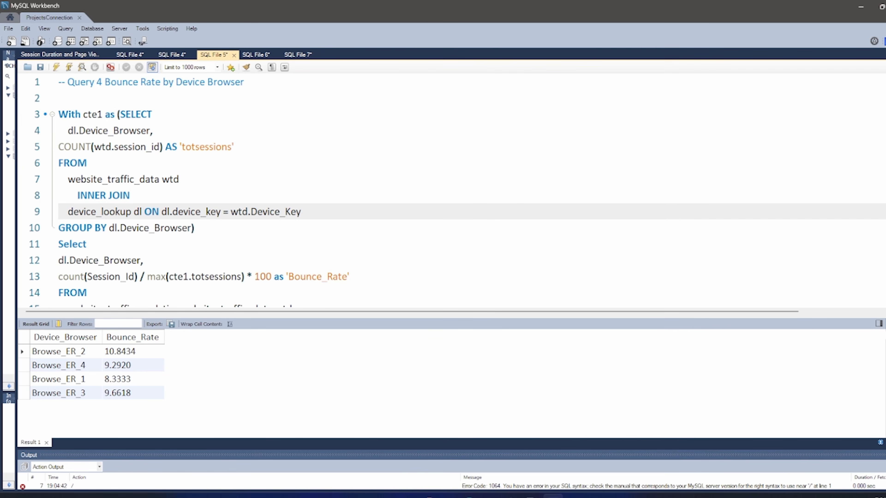
# Compare the device browser query's bounce rates with the Bounce Rate by Different Browser funnel in Power BI
pyautogui.moveTo(428, 495)
pyautogui.click(375, 450)
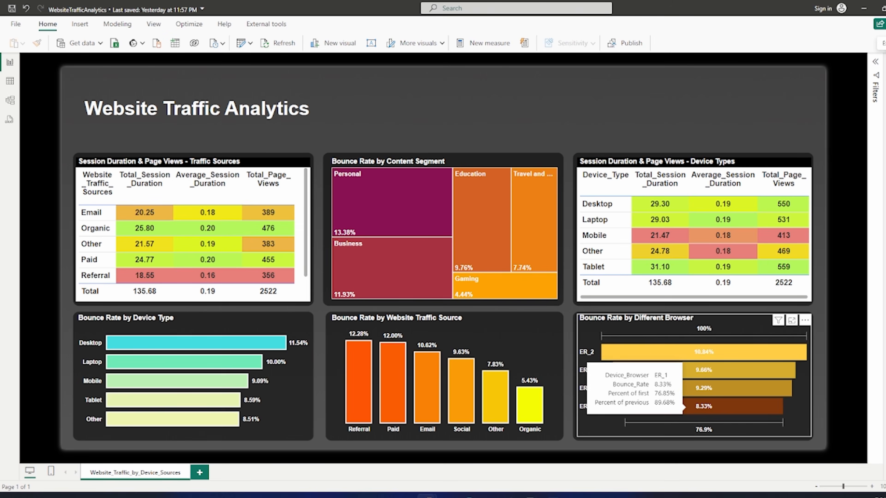
pyautogui.click(553, 495)
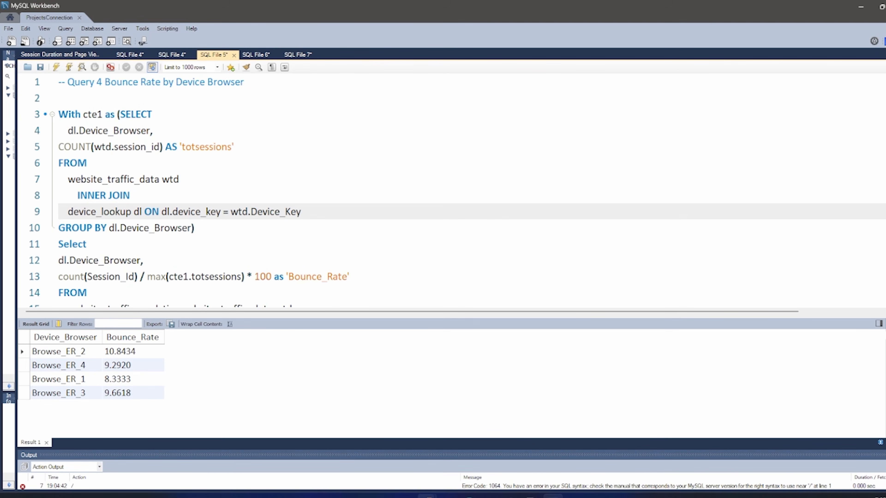
pyautogui.moveTo(427, 495)
pyautogui.click(378, 426)
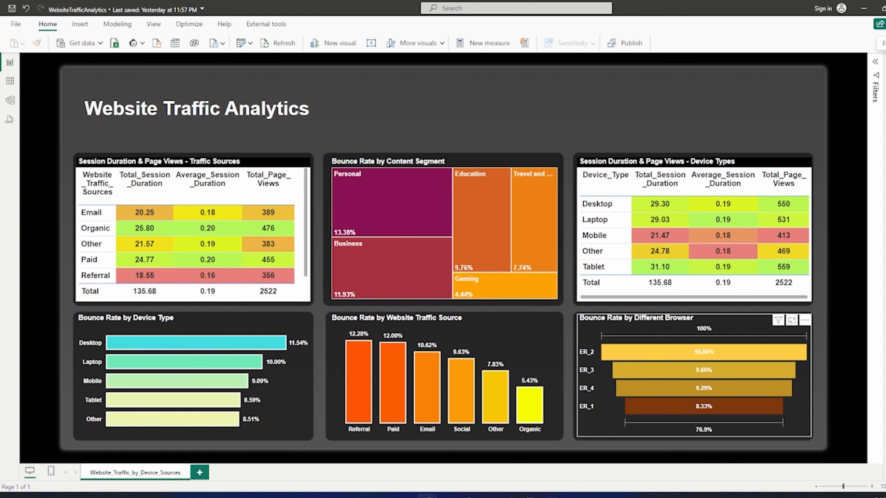
pyautogui.click(554, 495)
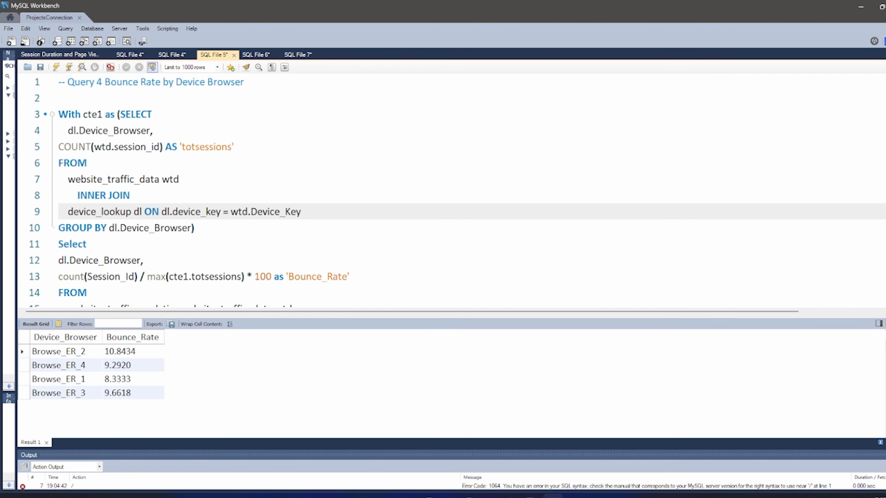
pyautogui.click(427, 496)
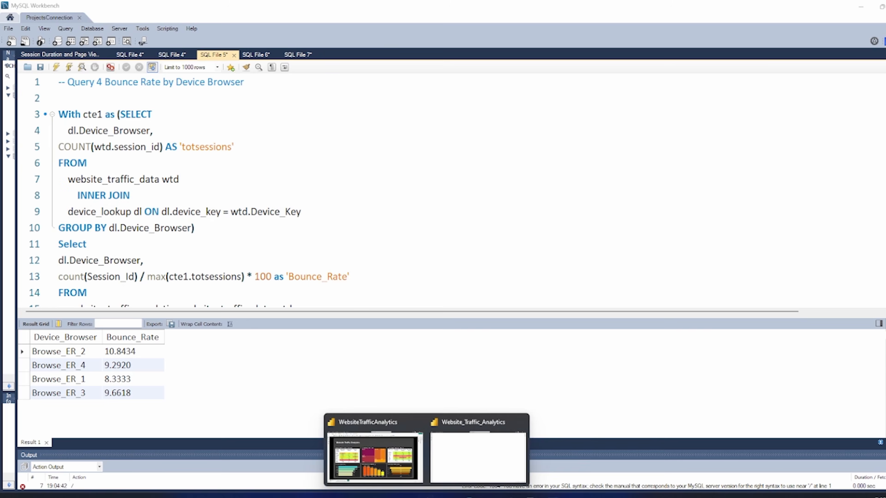
pyautogui.click(377, 456)
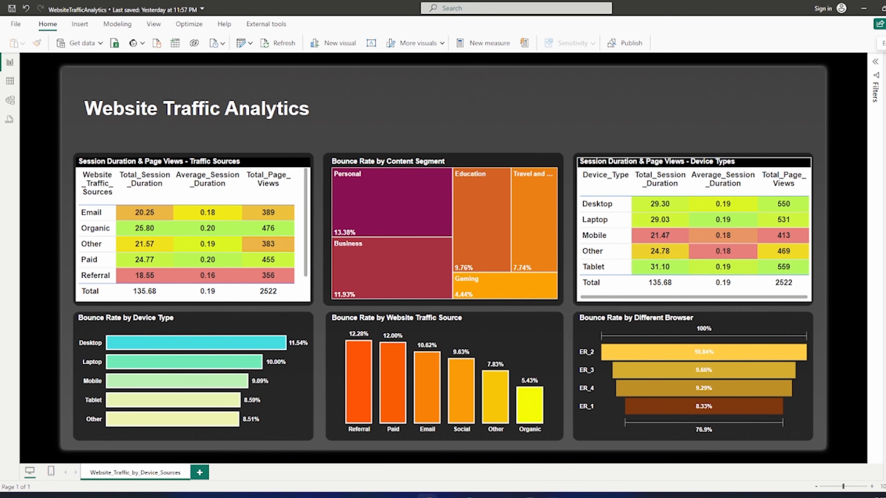
# Open Query 6 in MySQL Workbench and examine its Content_Segment column, Page_Views_Per_Session filter, max(cte1.totsessions) divisor and outer select
pyautogui.click(553, 497)
pyautogui.click(298, 54)
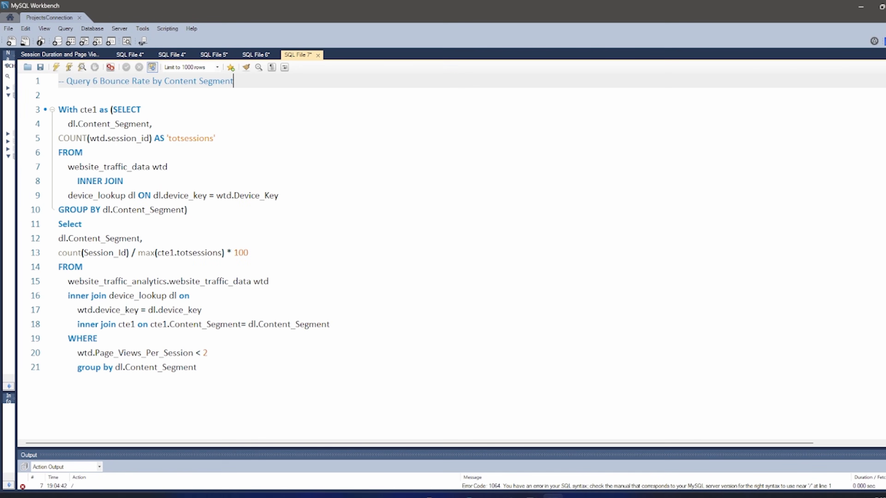
pyautogui.moveTo(66, 123); pyautogui.dragTo(150, 124)
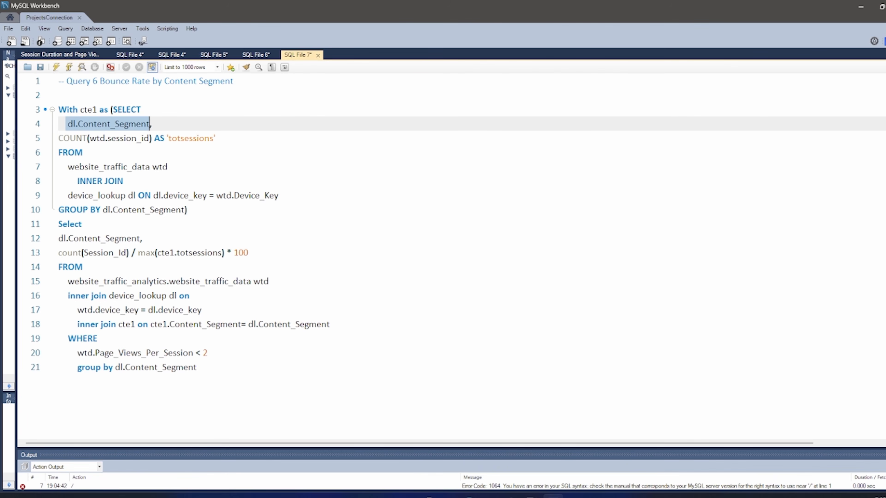
pyautogui.moveTo(208, 352); pyautogui.dragTo(78, 353)
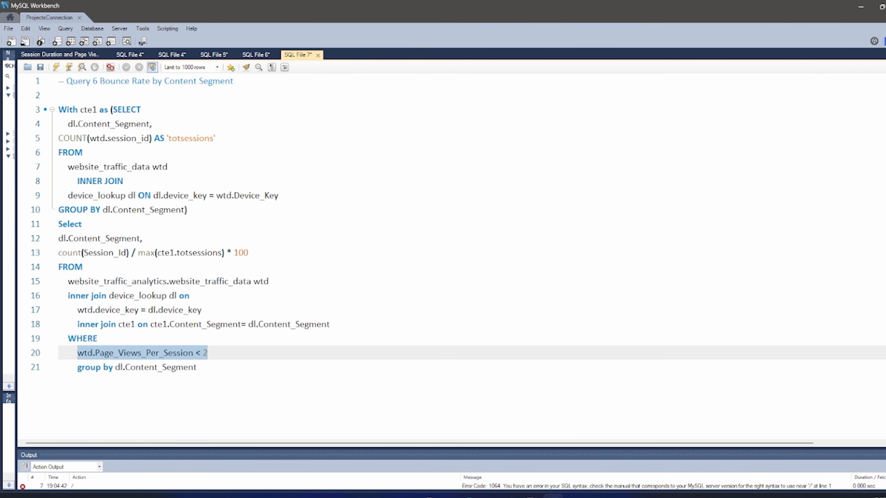
pyautogui.moveTo(138, 253); pyautogui.dragTo(224, 254)
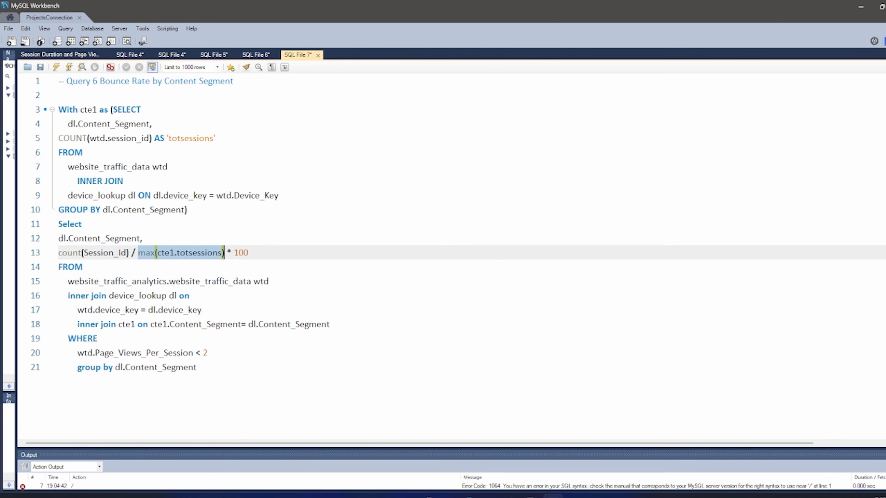
pyautogui.moveTo(129, 253); pyautogui.dragTo(135, 253)
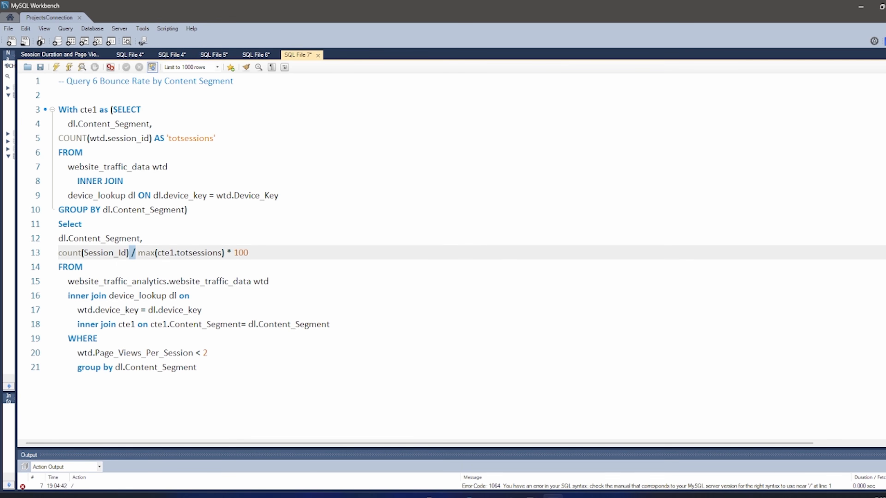
pyautogui.moveTo(197, 368); pyautogui.dragTo(58, 224)
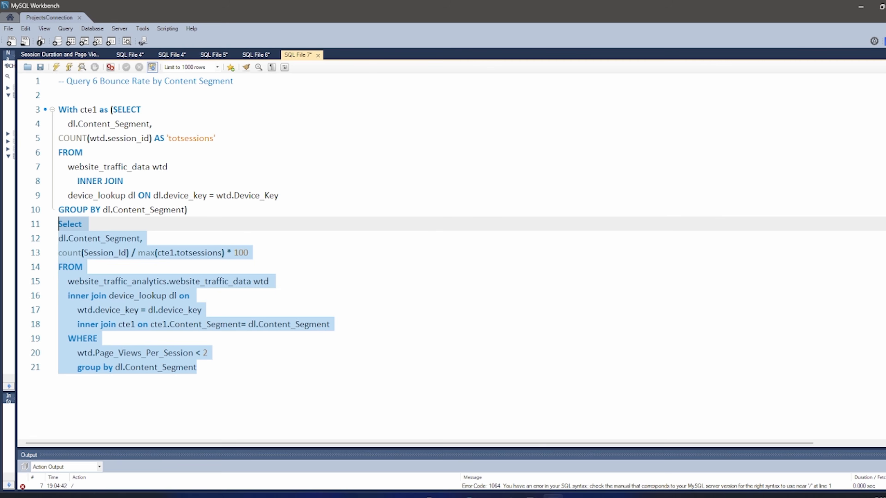
pyautogui.click(208, 353)
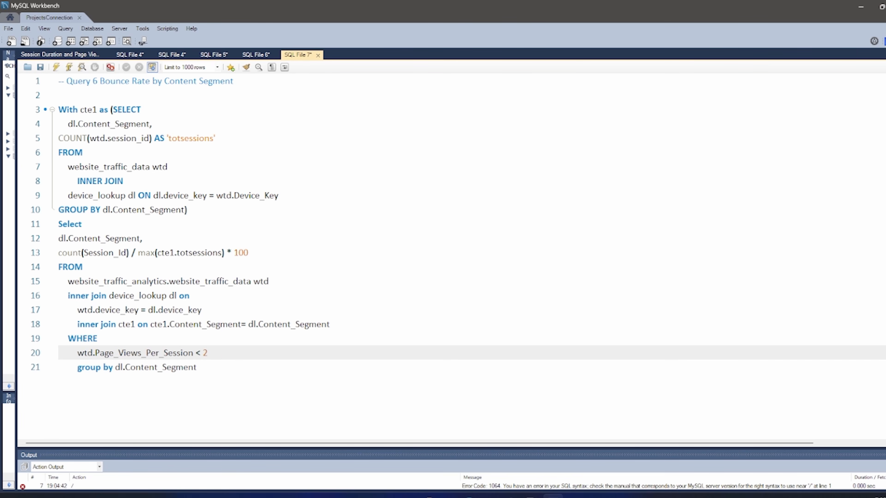
# Alias the content segment bounce rate calculation as 'Bounce_Rate' and run the query
pyautogui.click(248, 253)
pyautogui.write("as '")
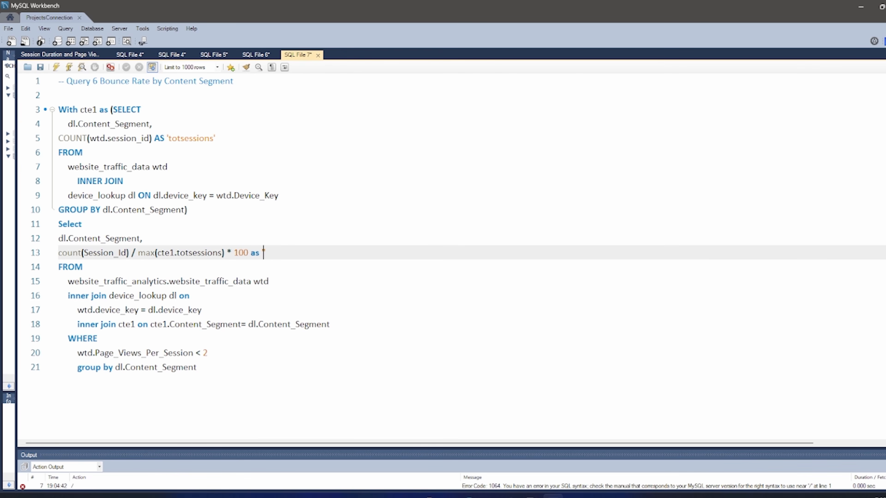
pyautogui.write('Bounce_Rate')
pyautogui.hotkey('ctrl', 'Return')
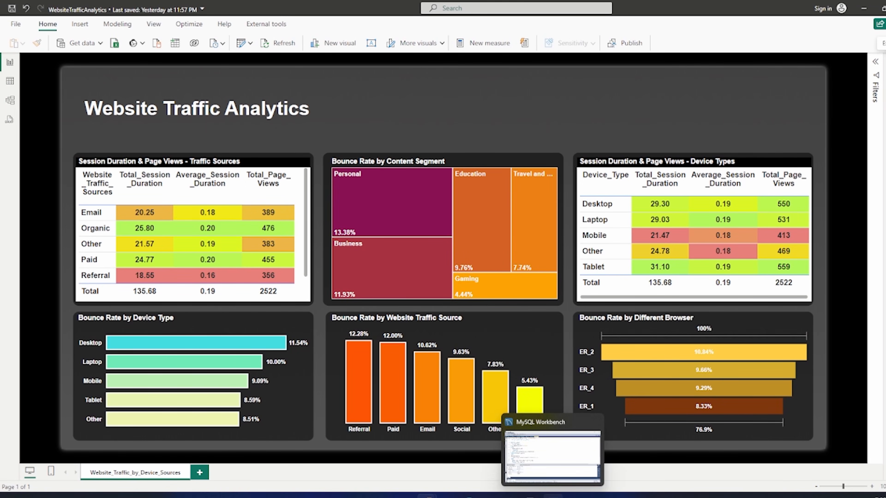
# Compare the content segment query's bounce rates with the Bounce Rate by Content Segment treemap in Power BI
pyautogui.click(553, 496)
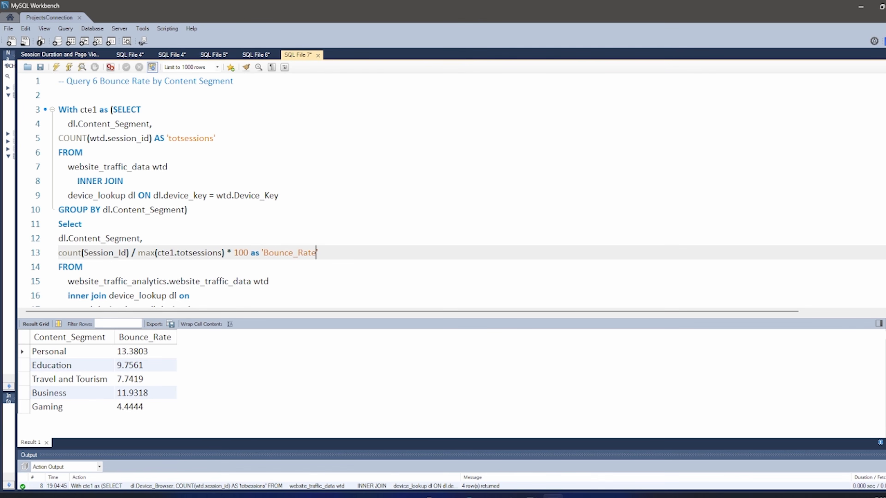
pyautogui.click(427, 497)
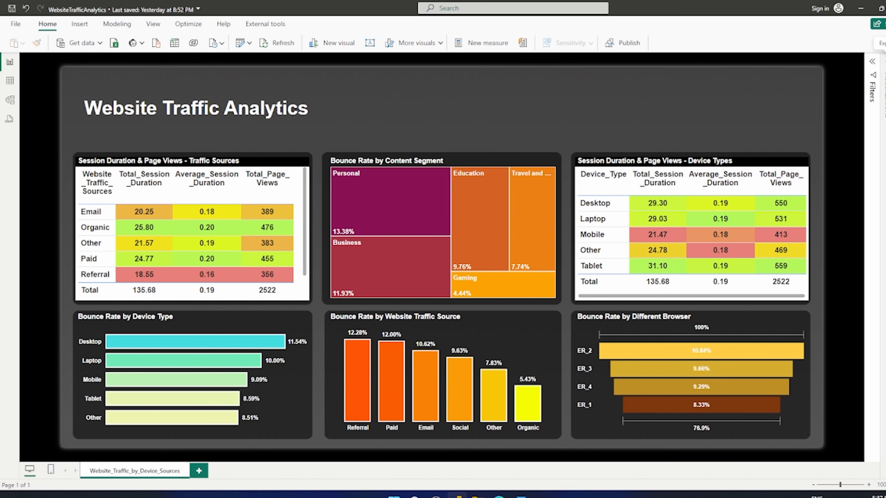
# Read the Select Device Type and Select Source Type slicer specifications in the Word design document, then return to the Power BI report
pyautogui.moveTo(522, 497)
pyautogui.click(527, 470)
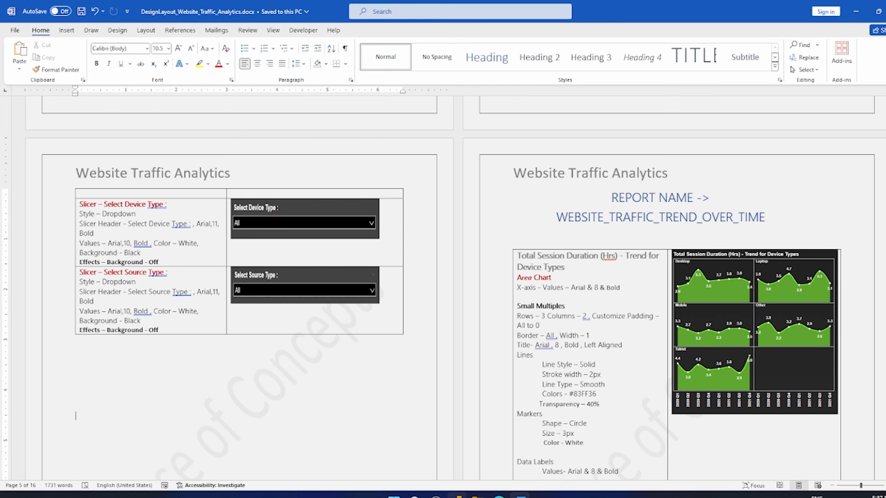
pyautogui.click(457, 496)
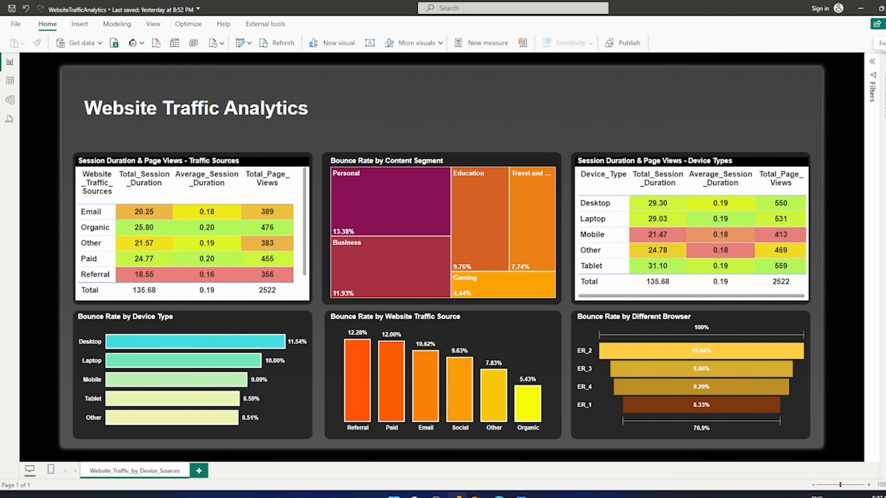
# Add a slicer above the Bounce Rate by Content Segment treemap and reduce its height
pyautogui.click(885, 61)
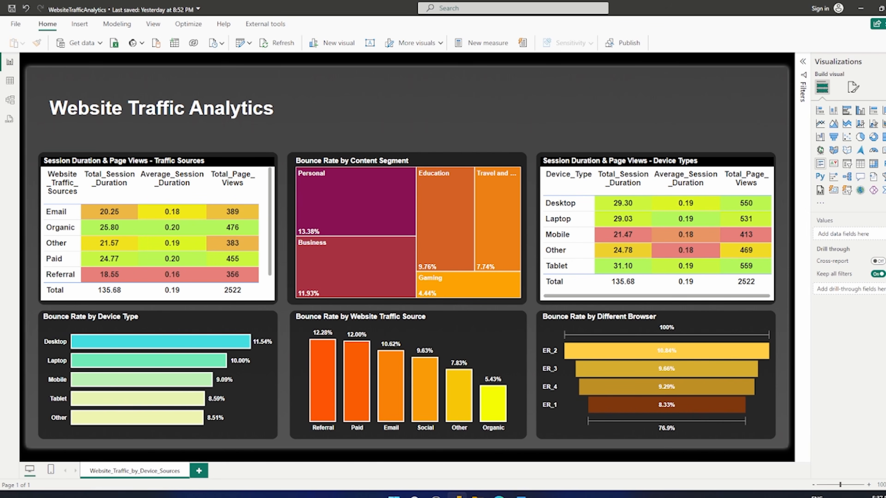
pyautogui.click(847, 163)
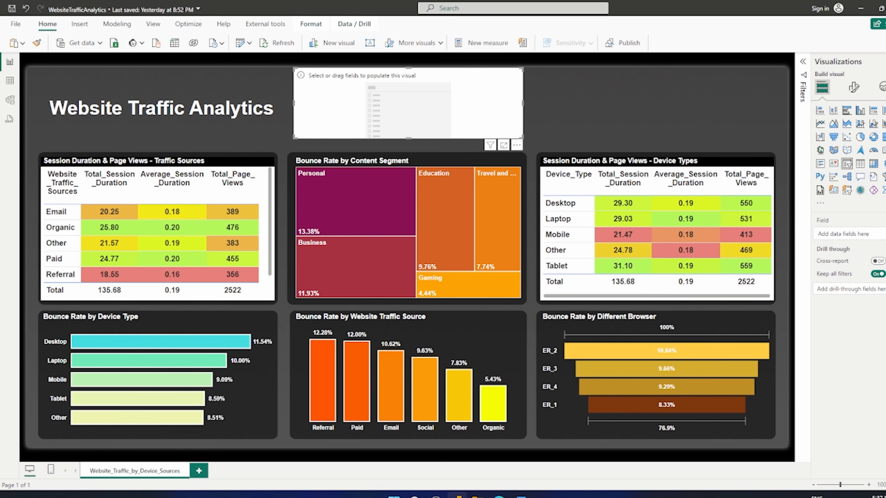
pyautogui.moveTo(409, 69); pyautogui.dragTo(408, 103)
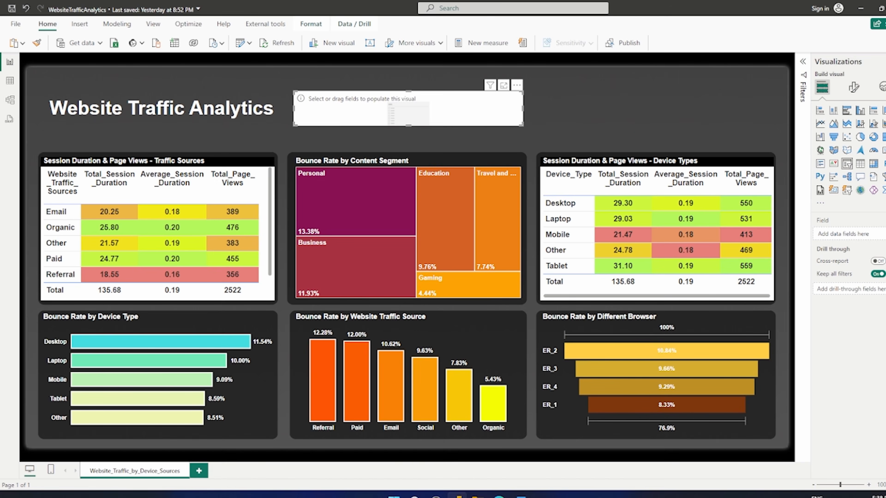
# Assign the Device_Type field from the device_lookup table to the new slicer
pyautogui.click(885, 62)
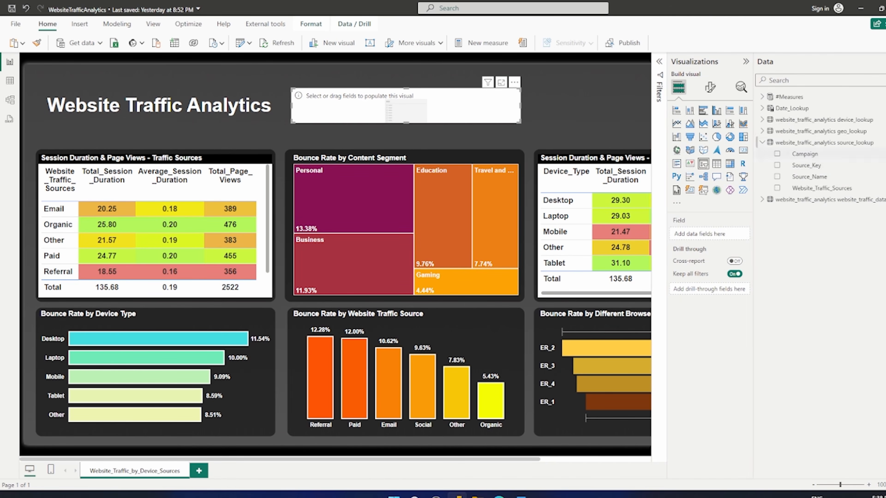
pyautogui.click(763, 142)
pyautogui.click(762, 119)
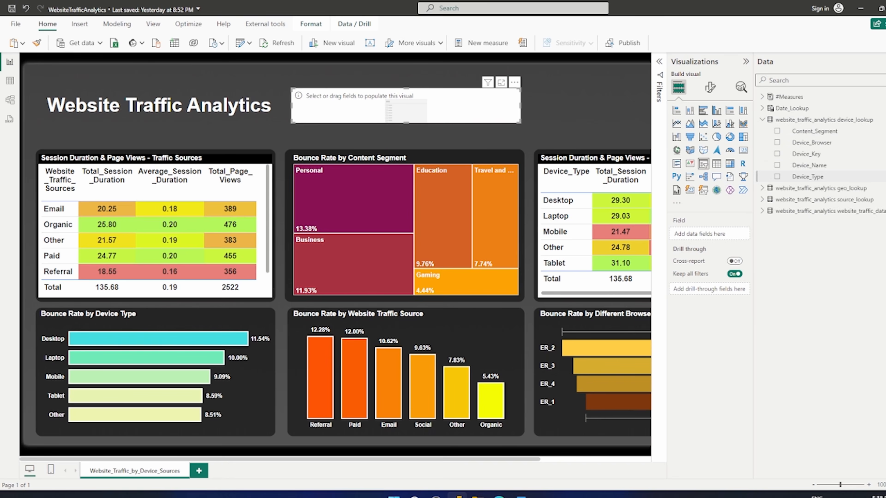
pyautogui.click(777, 177)
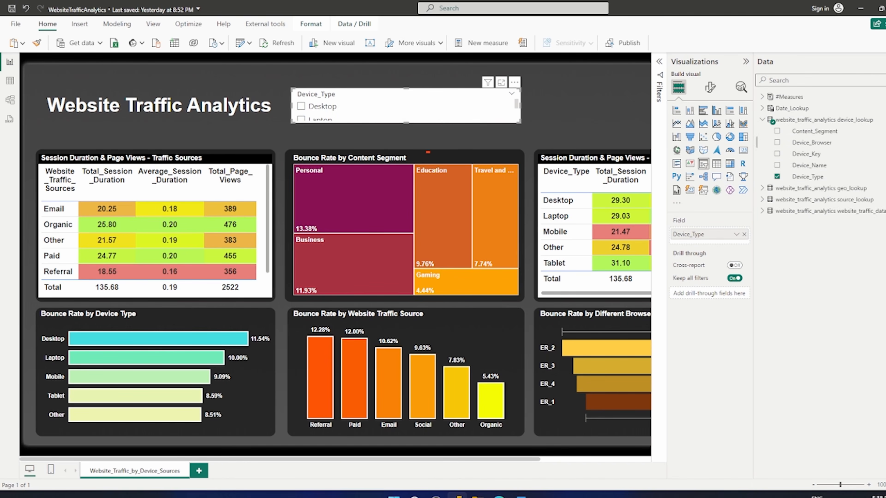
pyautogui.click(762, 119)
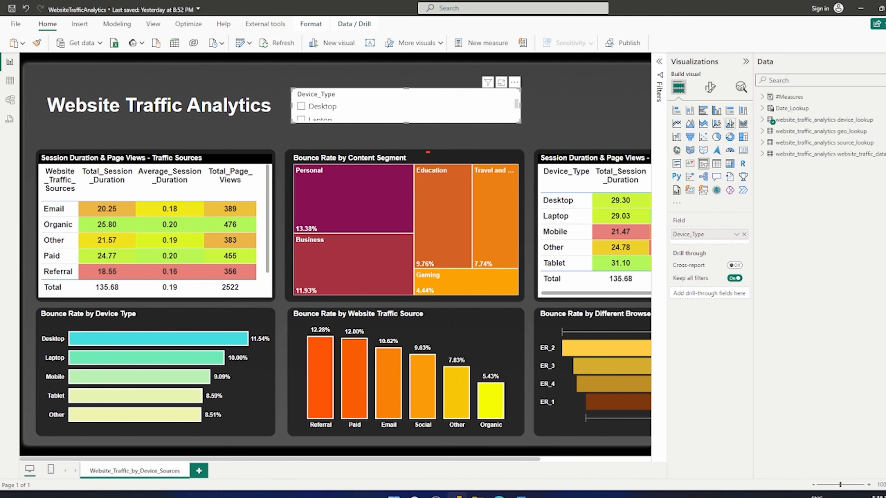
pyautogui.click(885, 62)
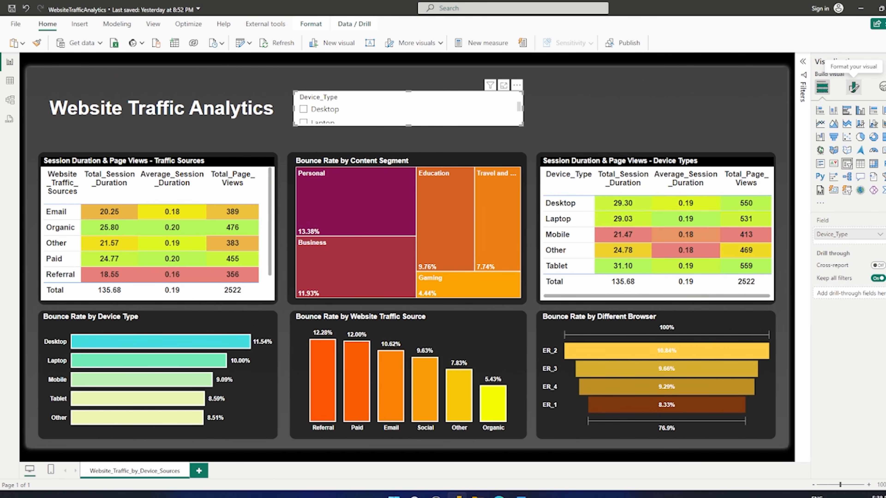
# Set the Device_Type slicer's style to Dropdown
pyautogui.click(853, 87)
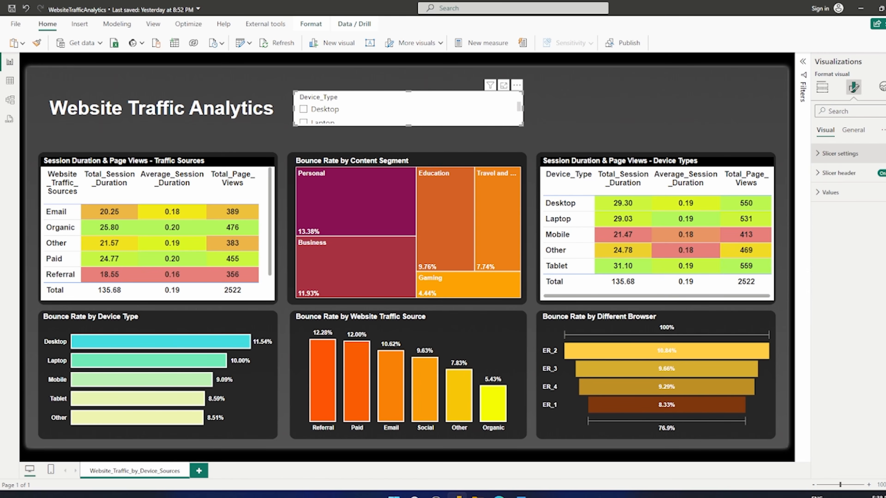
pyautogui.click(840, 154)
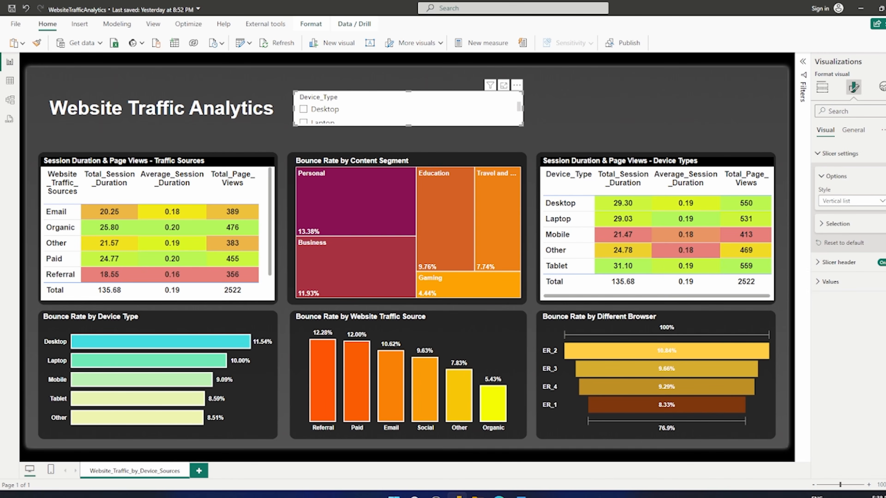
pyautogui.click(852, 201)
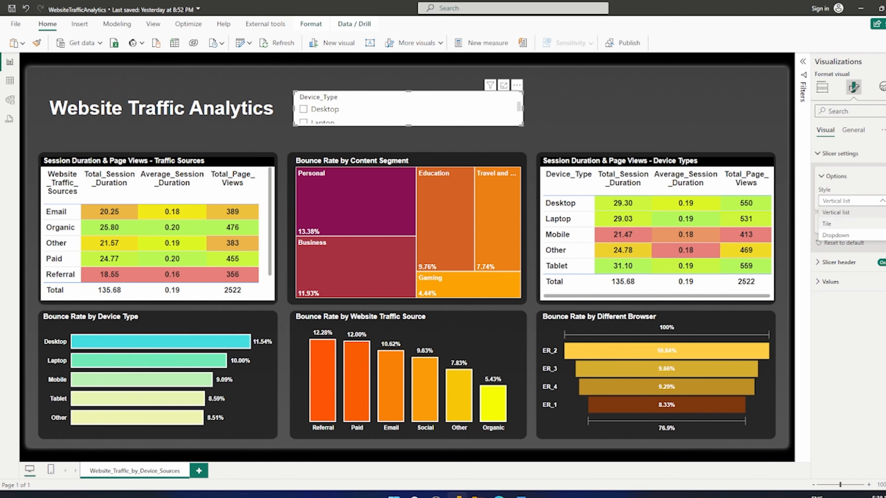
pyautogui.click(836, 234)
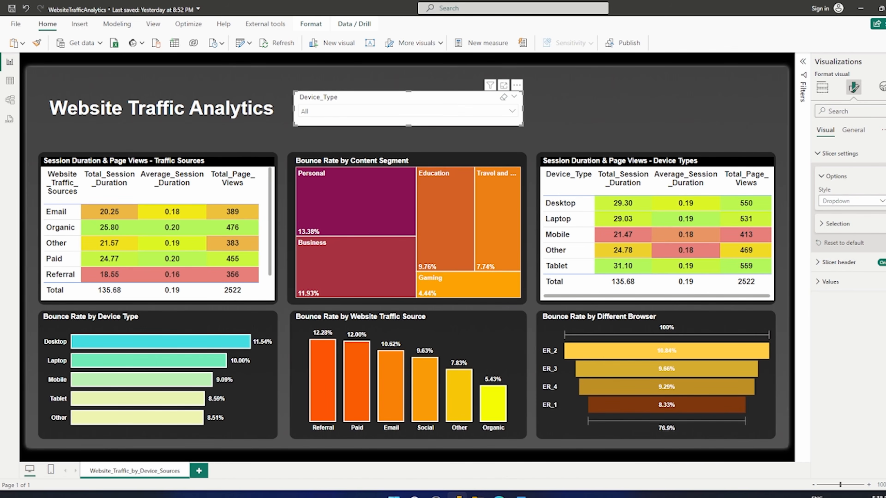
# Test the Device_Type dropdown slicer by filtering the report page to Laptop
pyautogui.click(512, 111)
pyautogui.click(512, 111)
pyautogui.click(512, 111)
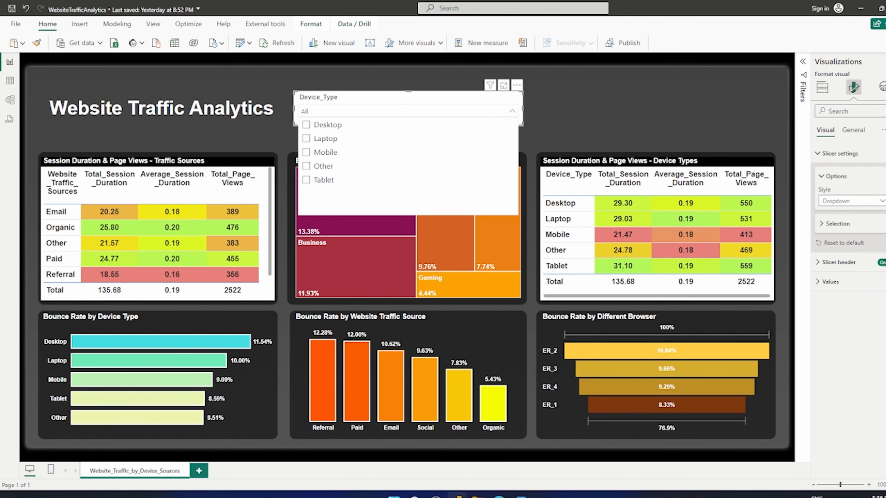
pyautogui.click(307, 139)
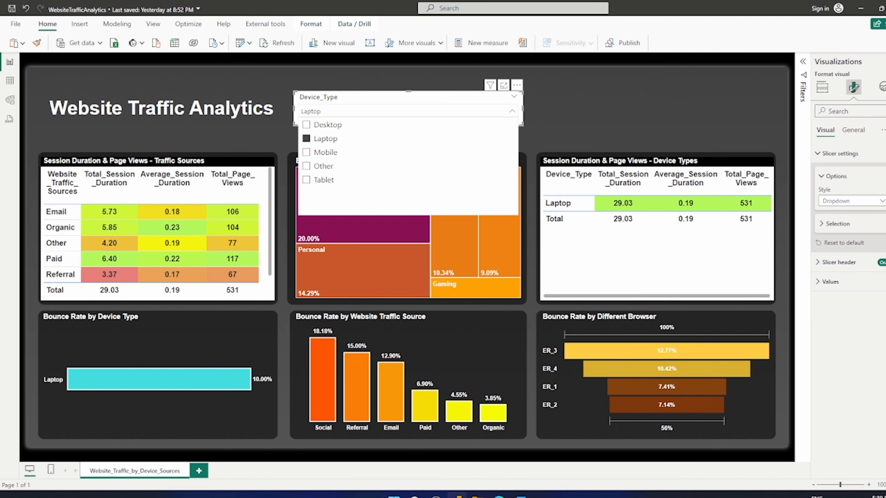
# Clear the Laptop selection from the Device_Type slicer, close its list, and check the slicer formatting in the design document
pyautogui.click(306, 138)
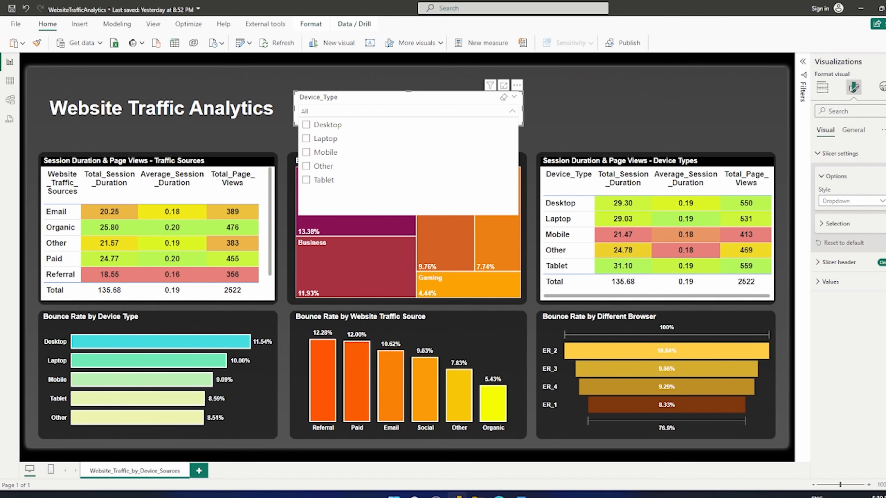
pyautogui.click(512, 111)
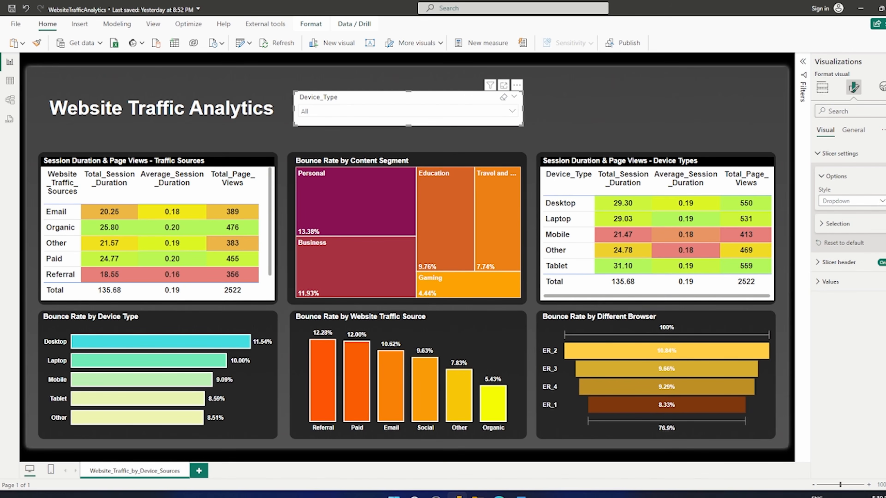
pyautogui.click(521, 496)
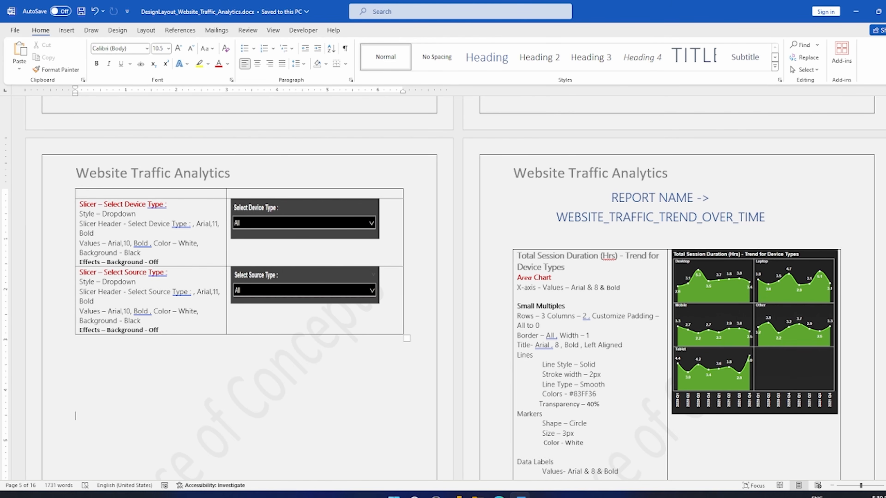
pyautogui.click(460, 497)
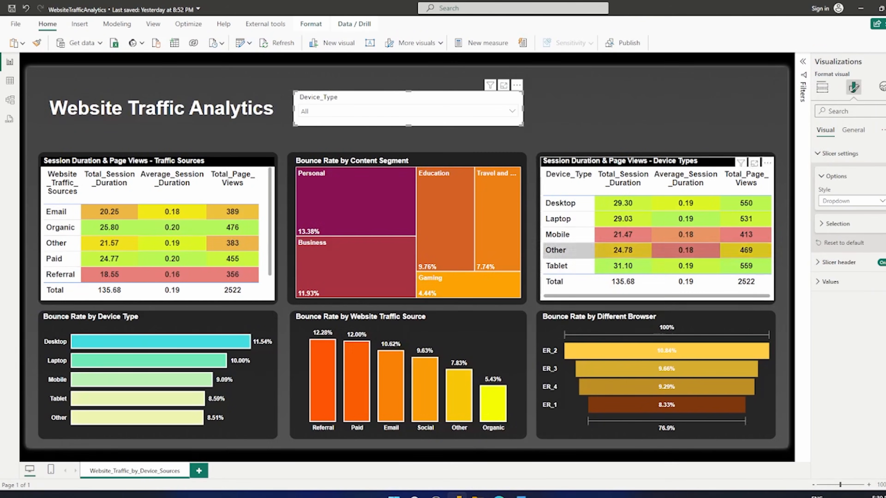
# Set the Device_Type slicer's background transparency to 100% and turn off its header icons
pyautogui.click(853, 131)
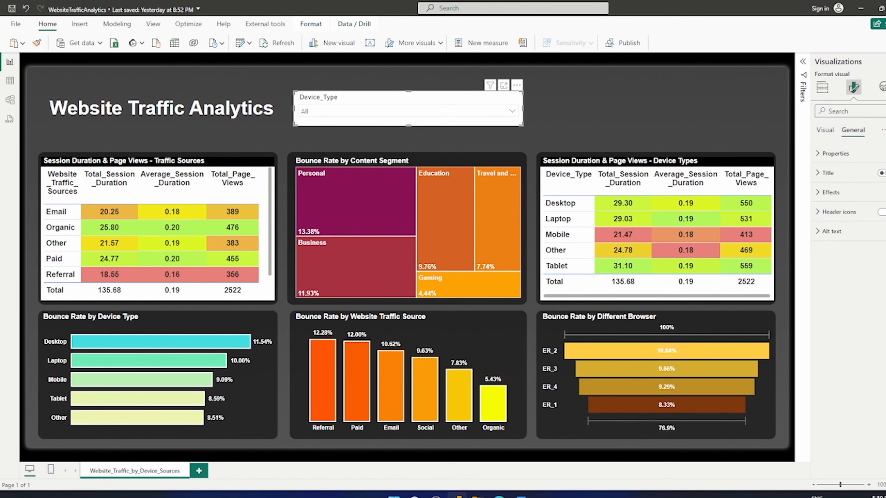
pyautogui.click(831, 192)
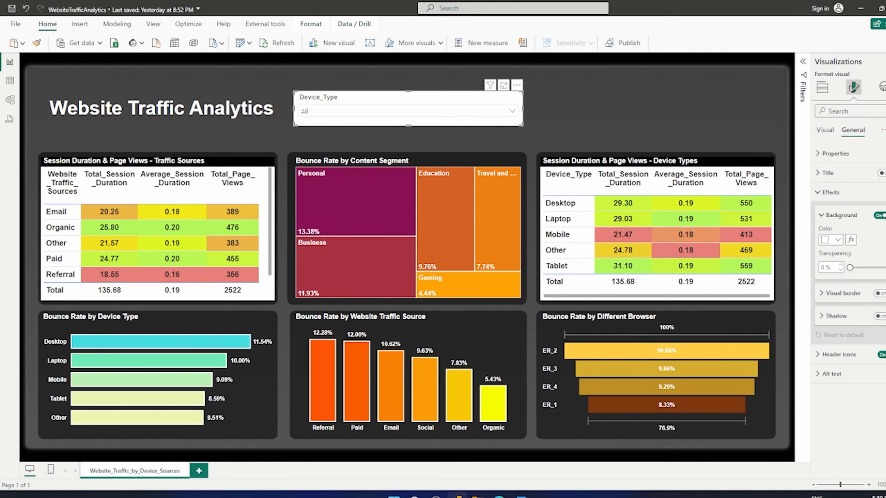
pyautogui.moveTo(850, 268); pyautogui.dragTo(885, 267)
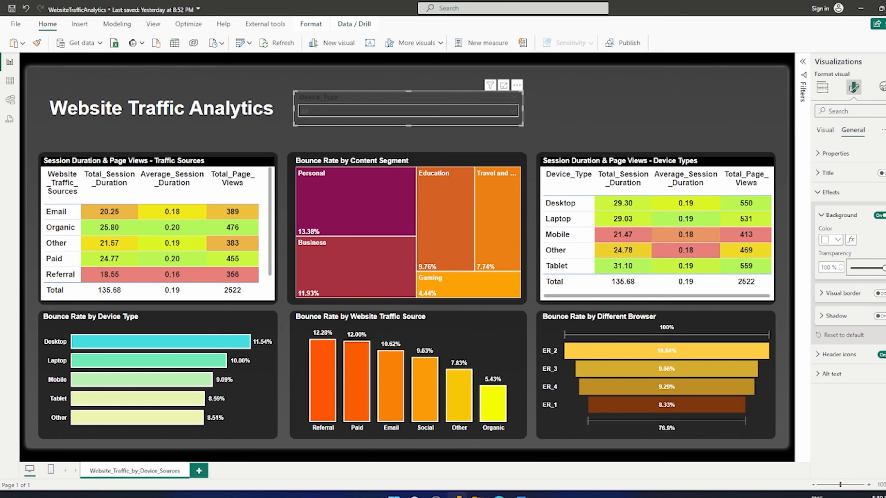
pyautogui.click(882, 354)
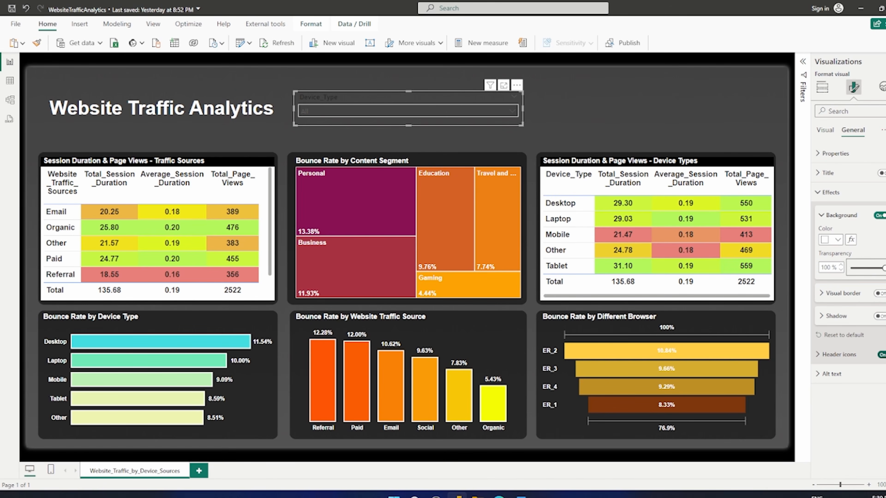
pyautogui.click(830, 193)
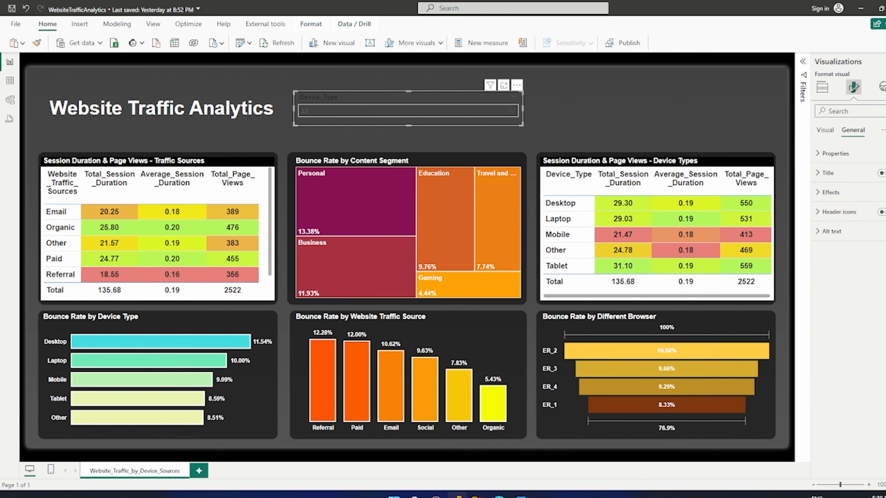
# Format the Device_Type slicer's header text as Arial, size 11, bold and white
pyautogui.click(825, 130)
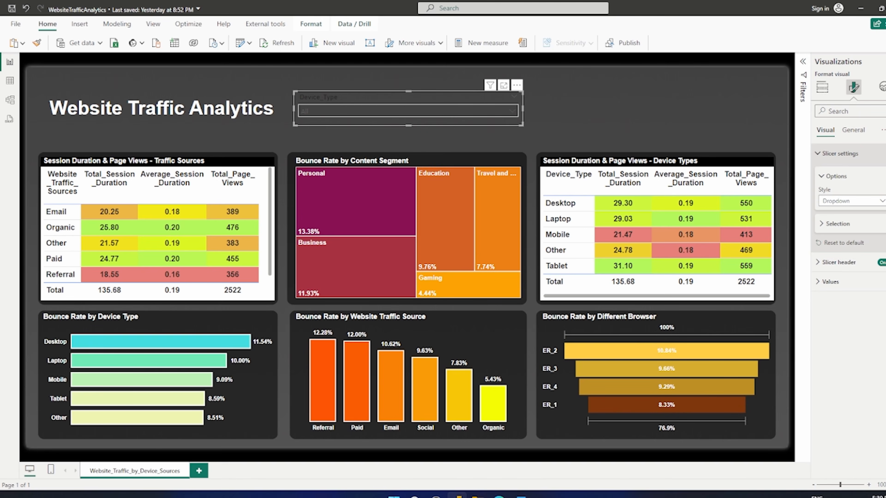
pyautogui.click(840, 153)
pyautogui.click(839, 173)
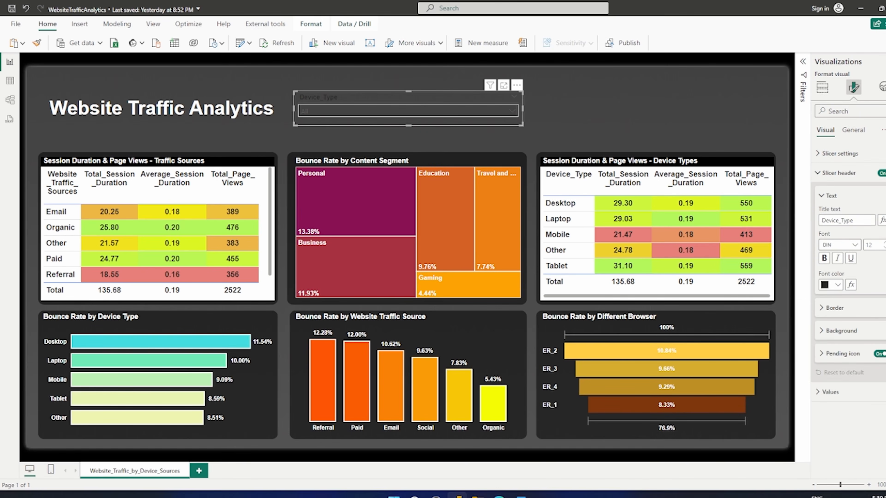
pyautogui.click(855, 245)
pyautogui.click(844, 257)
pyautogui.click(885, 247)
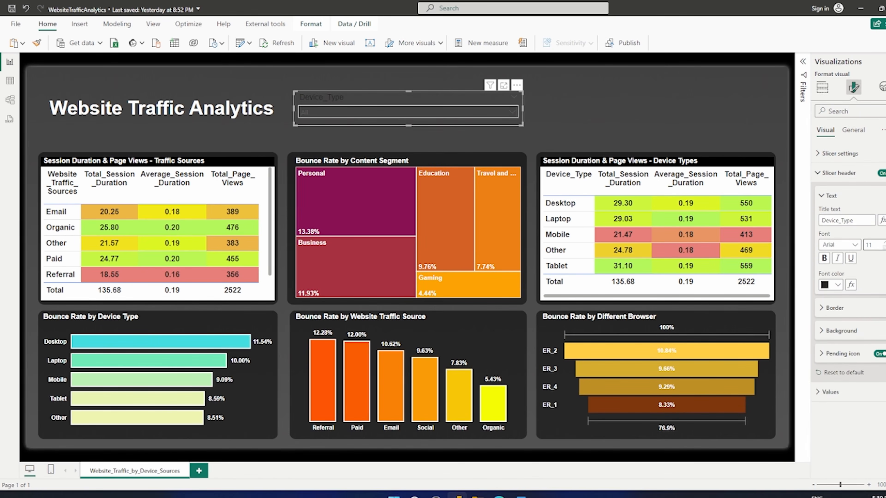
pyautogui.click(824, 259)
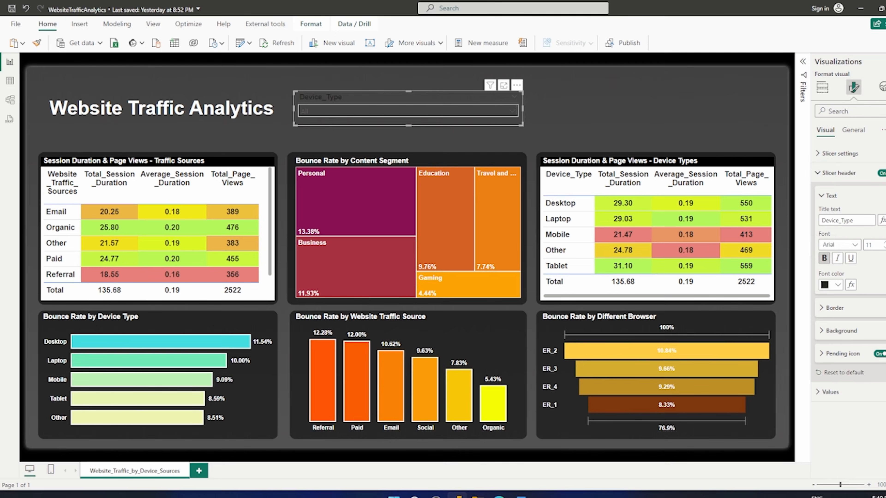
pyautogui.click(837, 284)
pyautogui.click(766, 304)
# Copy "Select Device Type :" from the design document into the slicer's header title and turn off the header's pending icon
pyautogui.click(521, 496)
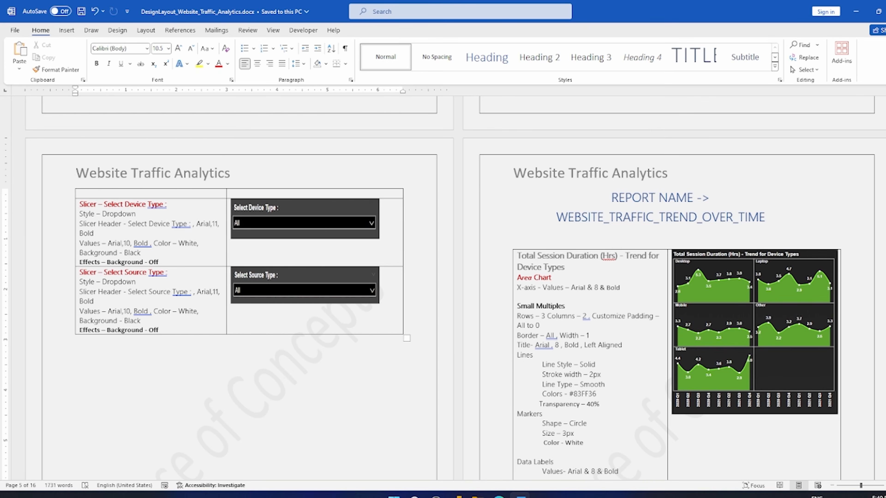
pyautogui.moveTo(128, 224); pyautogui.dragTo(191, 224)
pyautogui.hotkey('ctrl', 'c')
pyautogui.click(460, 496)
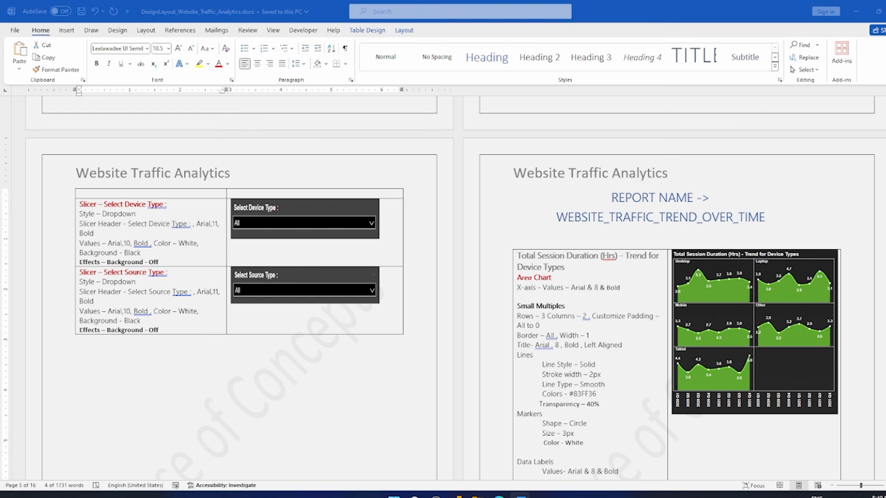
pyautogui.doubleClick(838, 221)
pyautogui.hotkey('ctrl', 'v')
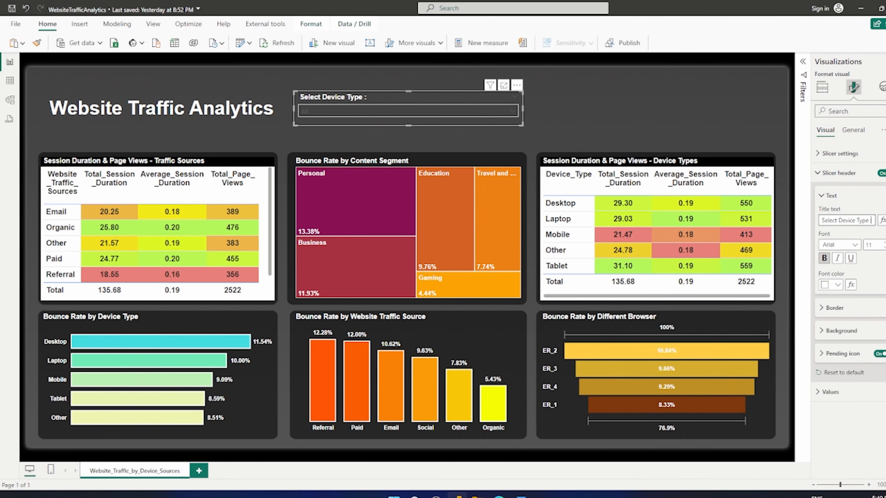
pyautogui.click(831, 196)
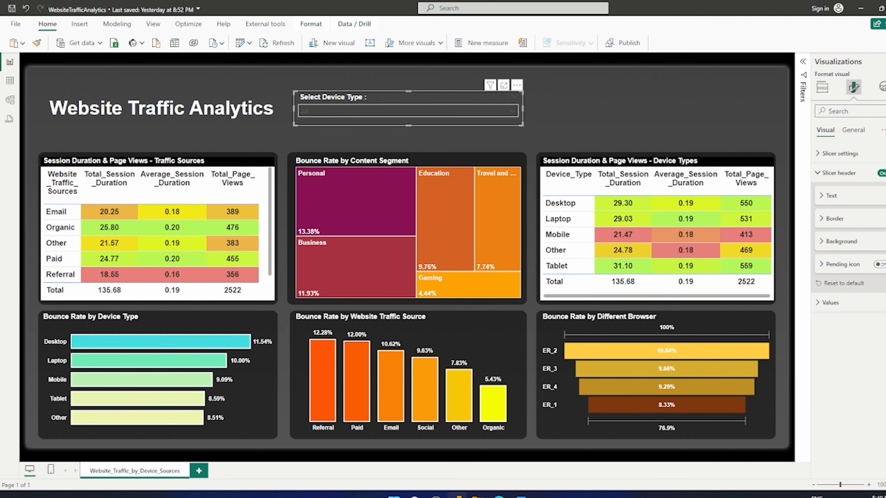
pyautogui.click(839, 173)
# Format the device slicer's values as Arial, size 10, bold and white
pyautogui.click(831, 192)
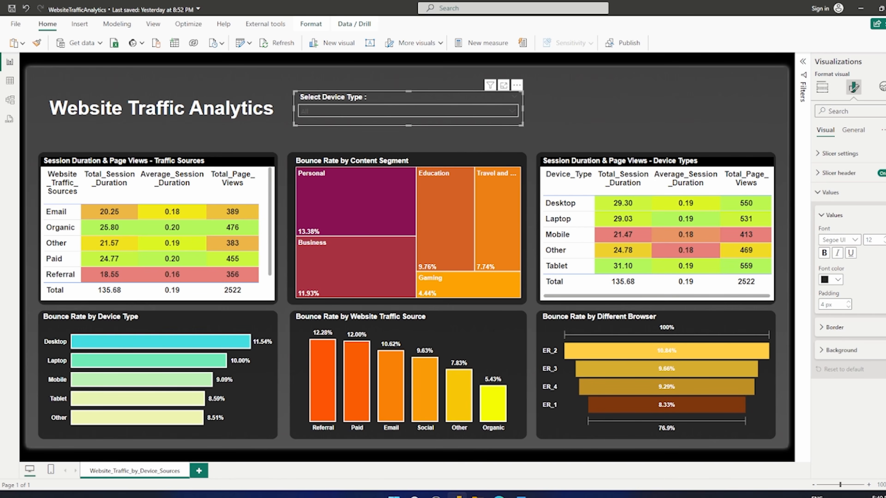
pyautogui.click(854, 240)
pyautogui.scroll(4, 850, 277)
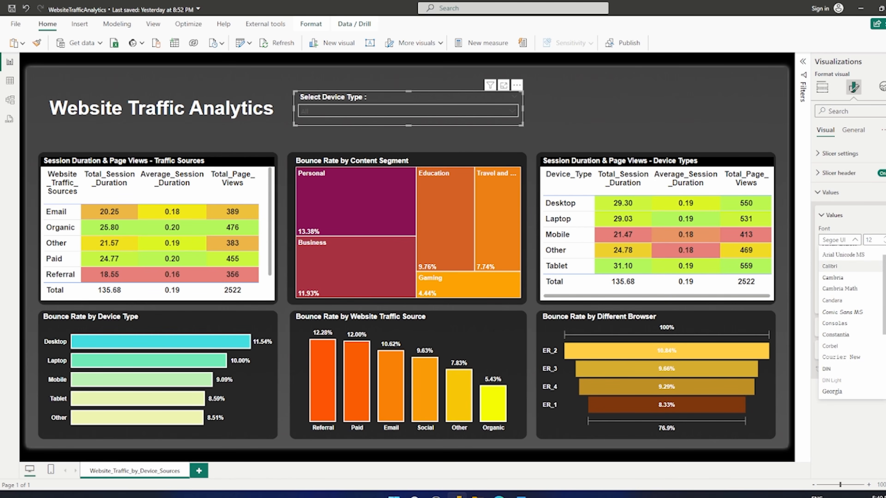
pyautogui.click(830, 251)
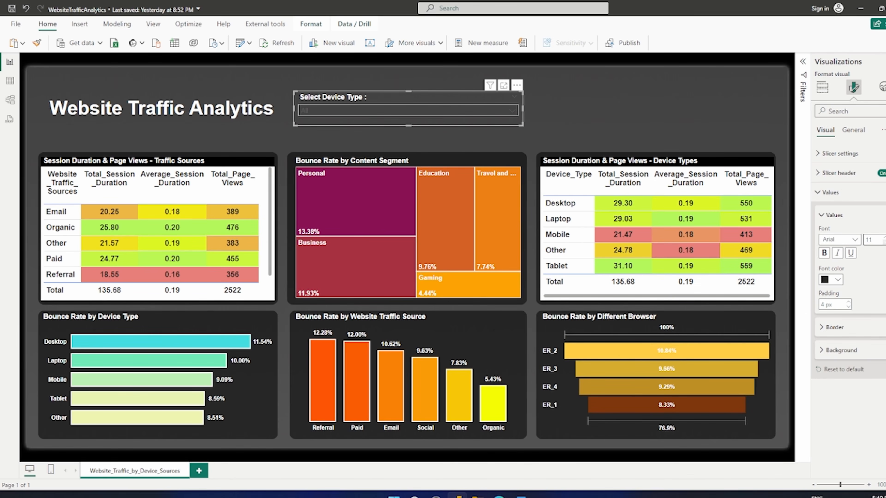
pyautogui.click(837, 280)
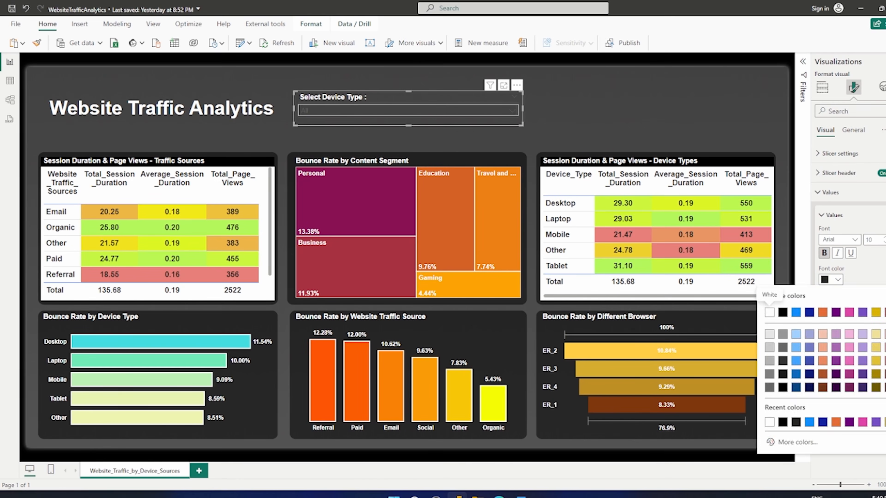
pyautogui.click(767, 307)
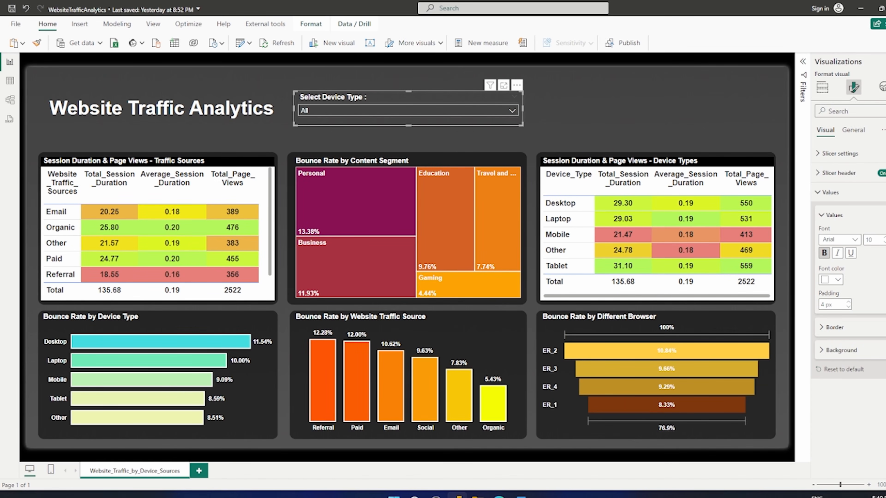
# Set the device slicer's values background to black and preview its expanded list
pyautogui.click(840, 350)
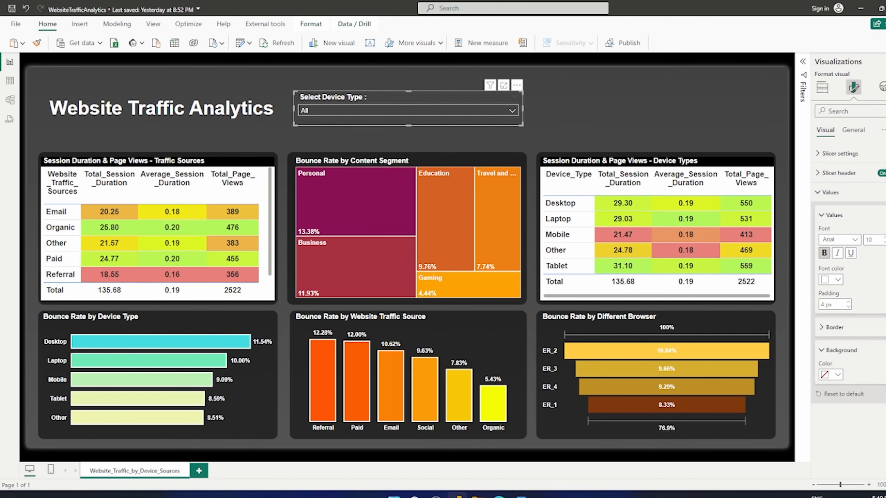
pyautogui.click(832, 374)
pyautogui.click(783, 224)
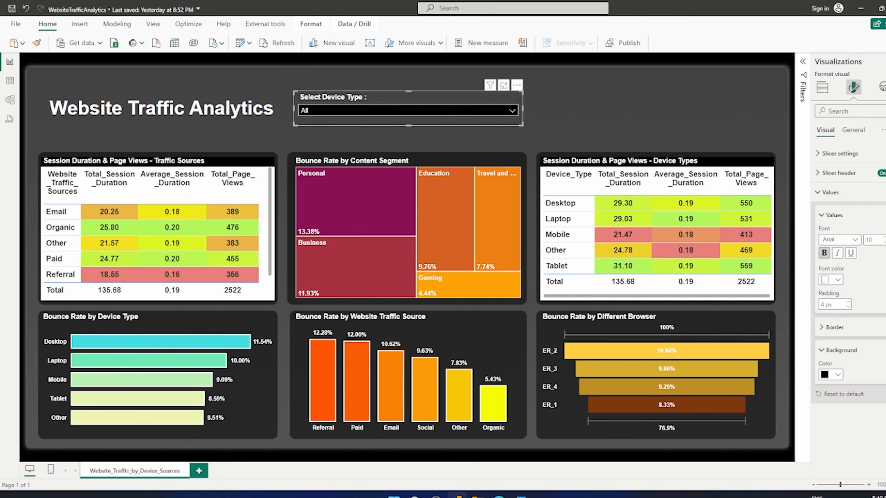
pyautogui.click(513, 110)
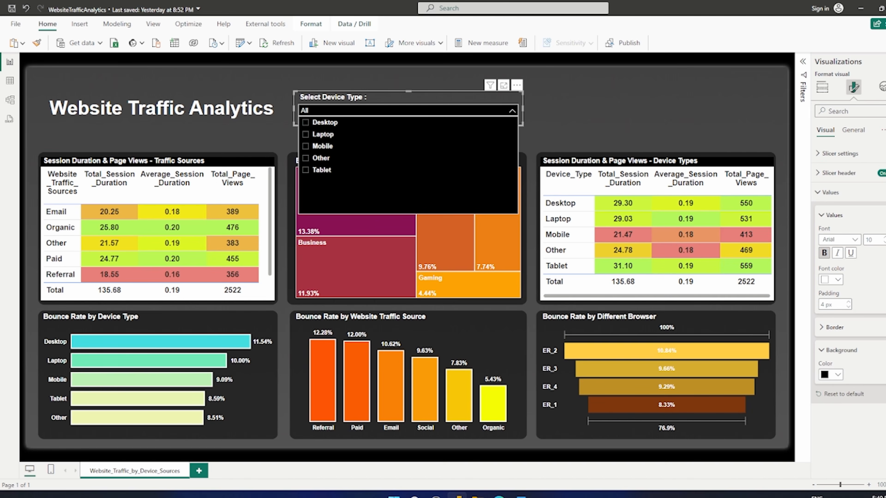
pyautogui.click(572, 114)
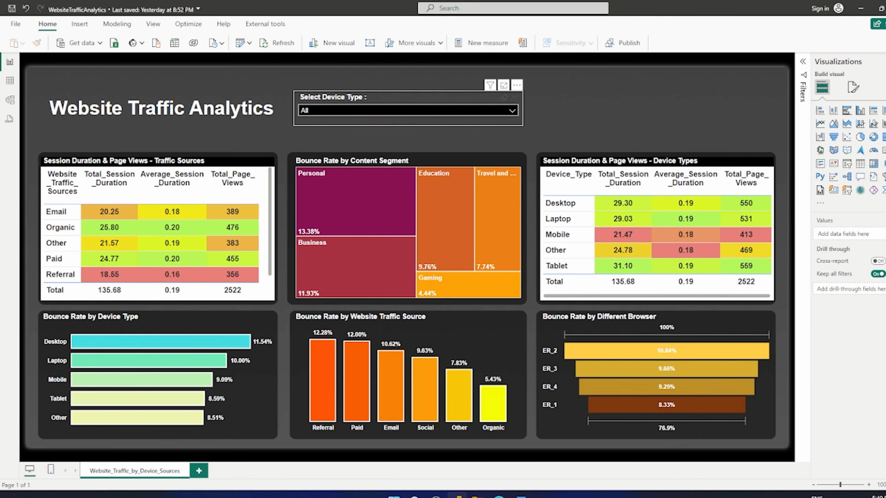
# Duplicate the Select Device Type slicer and place the copy above the Session Duration & Page Views - Device Types table
pyautogui.click(512, 111)
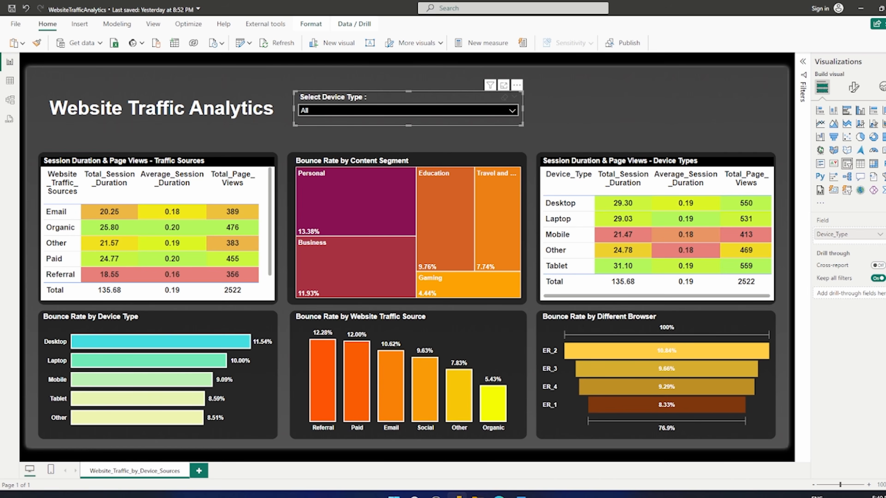
pyautogui.hotkey('ctrl', 'c')
pyautogui.hotkey('ctrl', 'v')
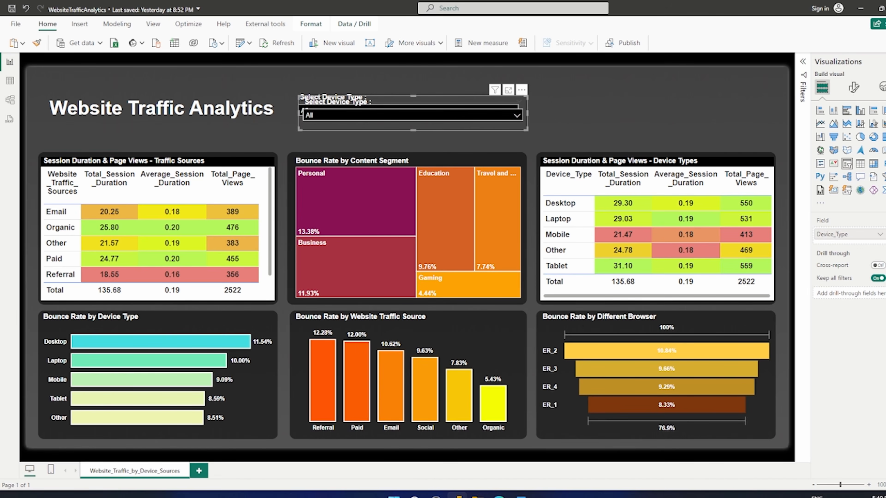
pyautogui.moveTo(419, 103); pyautogui.dragTo(662, 97)
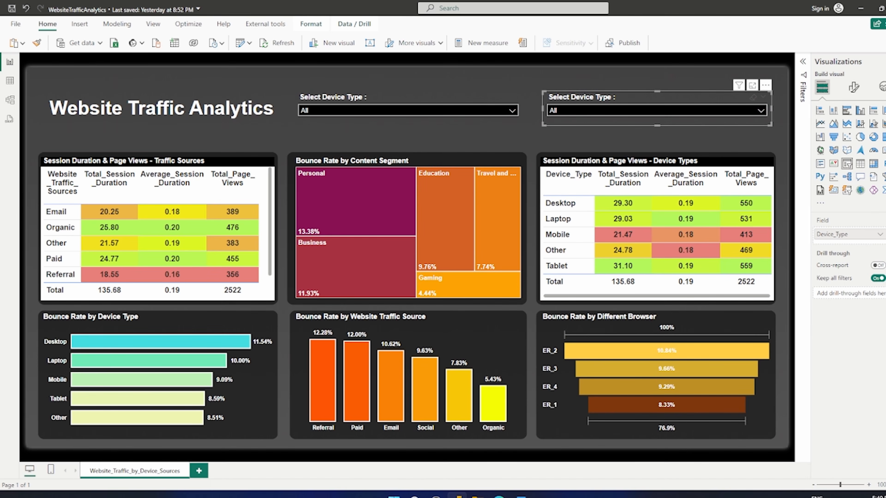
# Replace the copied slicer's field with Website_Traffic_Sources from the source_lookup table
pyautogui.click(885, 62)
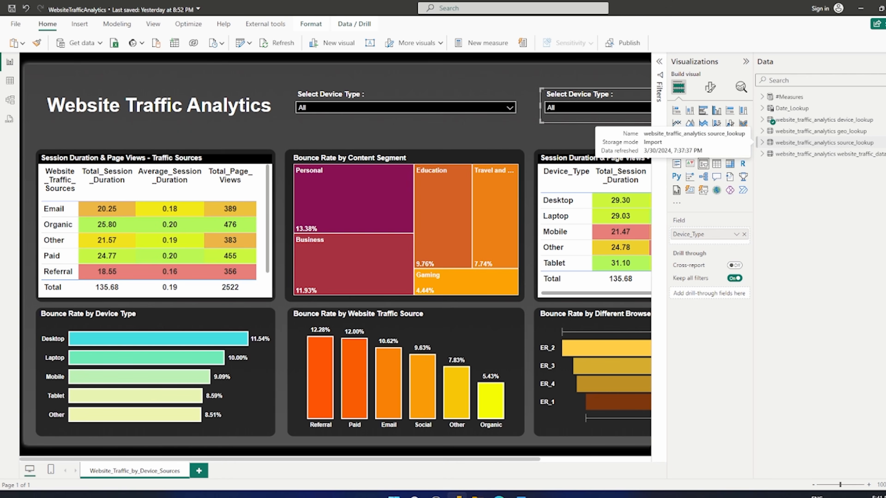
pyautogui.click(762, 142)
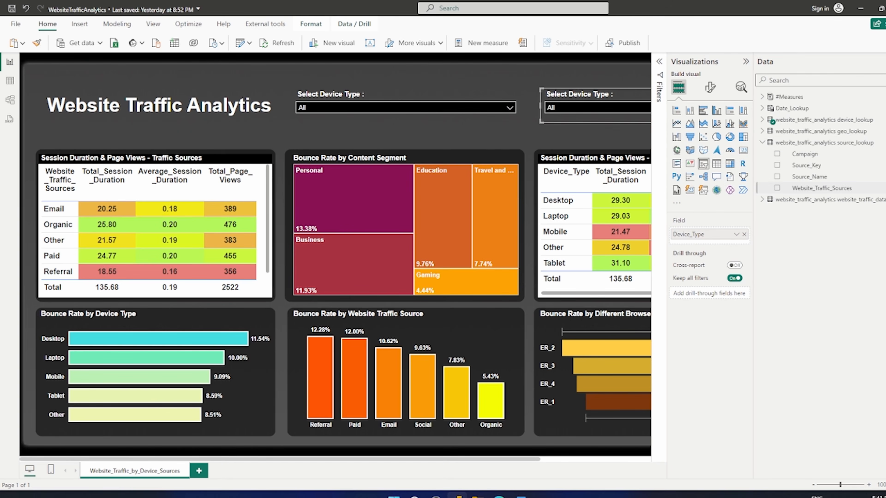
pyautogui.click(778, 188)
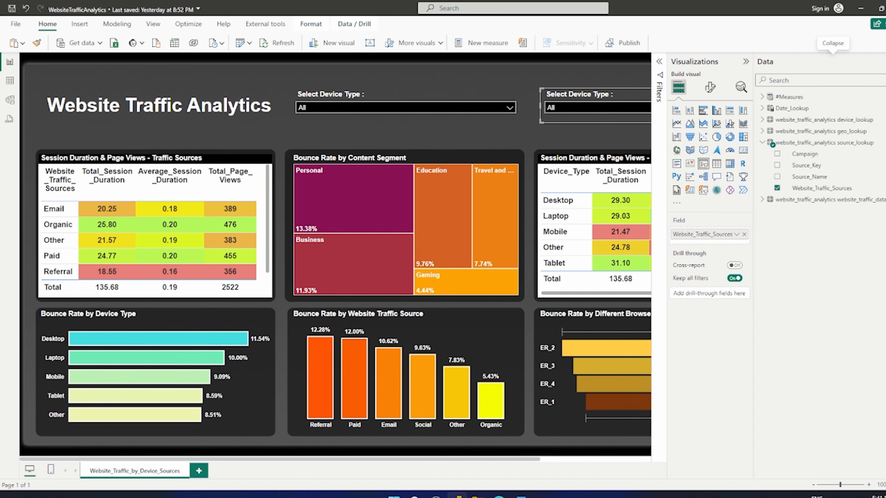
pyautogui.click(880, 62)
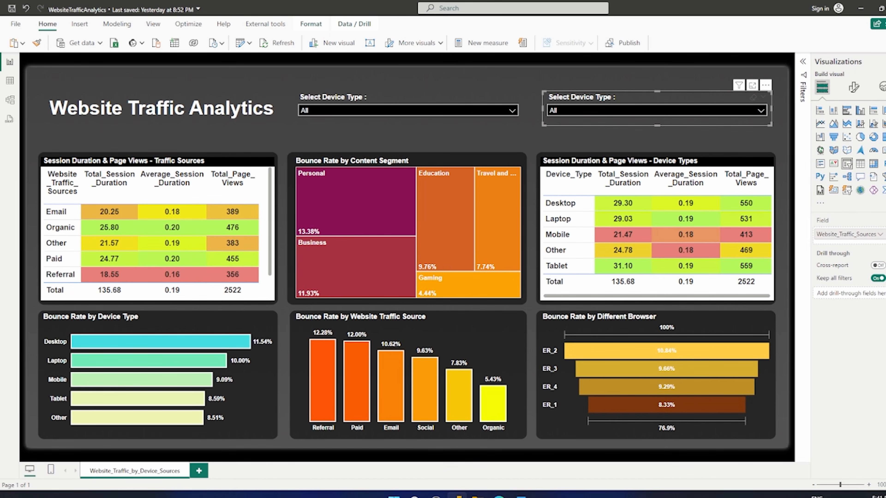
# Replace the copied slicer's header title with "Select Source Type :", copied from the slicer specification in the Word design document
pyautogui.click(854, 87)
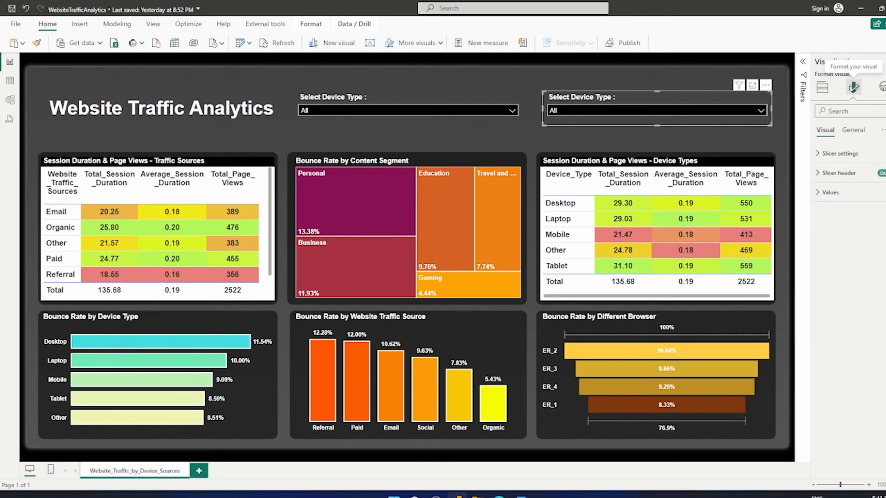
pyautogui.click(839, 173)
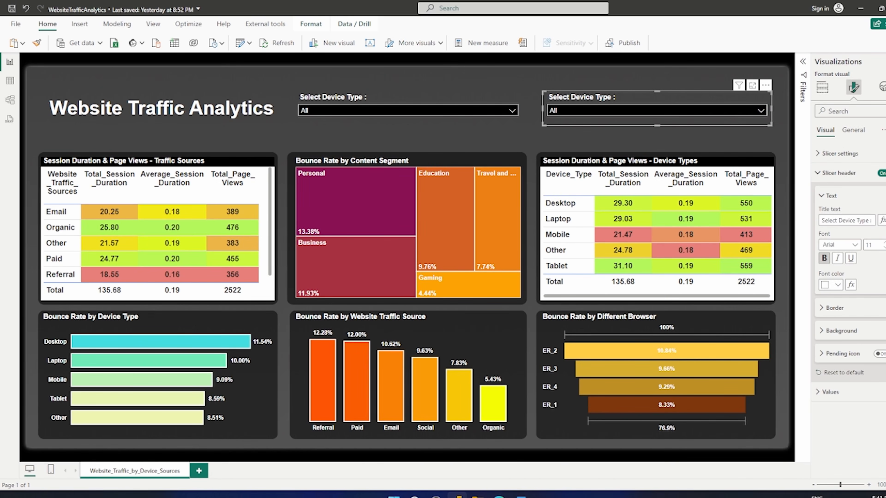
pyautogui.click(520, 496)
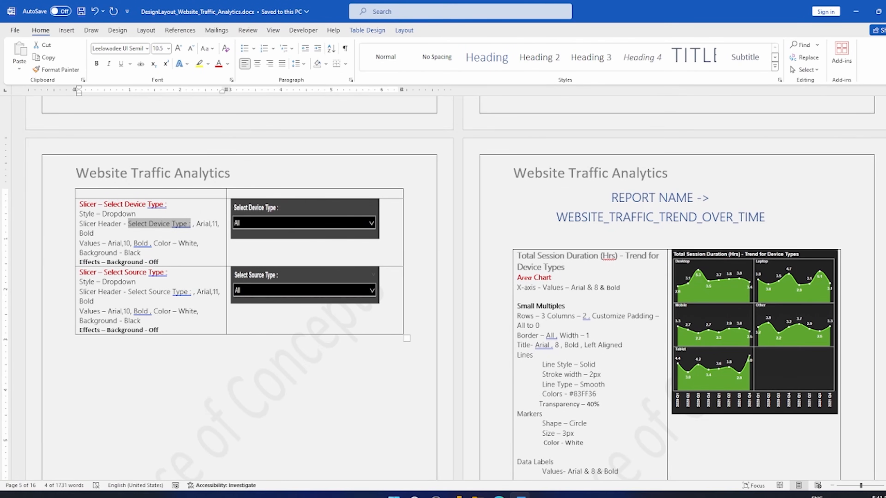
pyautogui.moveTo(128, 293); pyautogui.dragTo(193, 292)
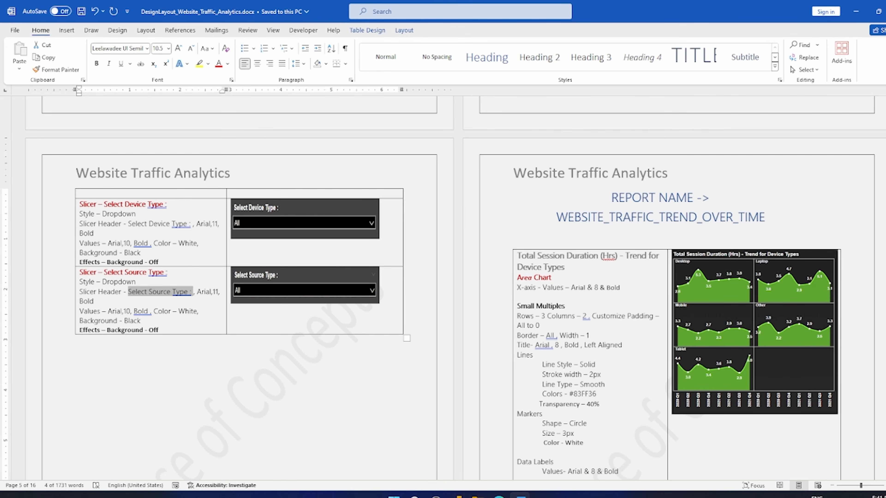
pyautogui.click(459, 496)
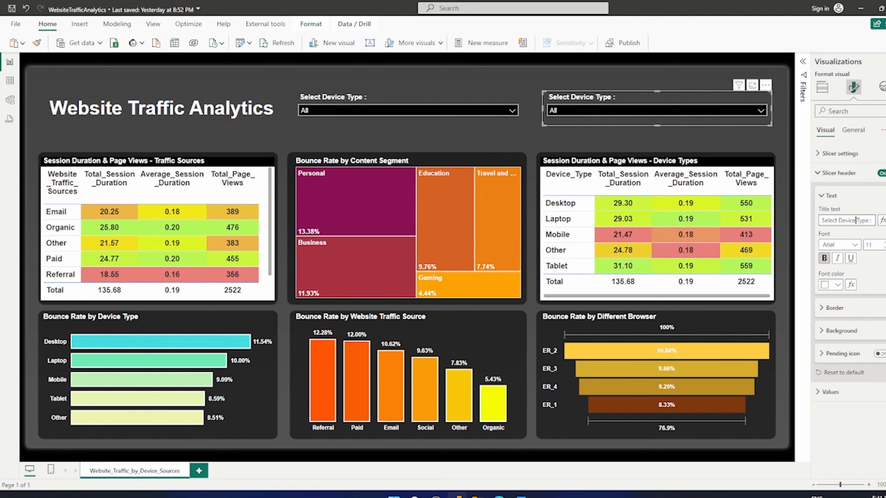
pyautogui.hotkey('ctrl', 'a')
pyautogui.hotkey('ctrl', 'v')
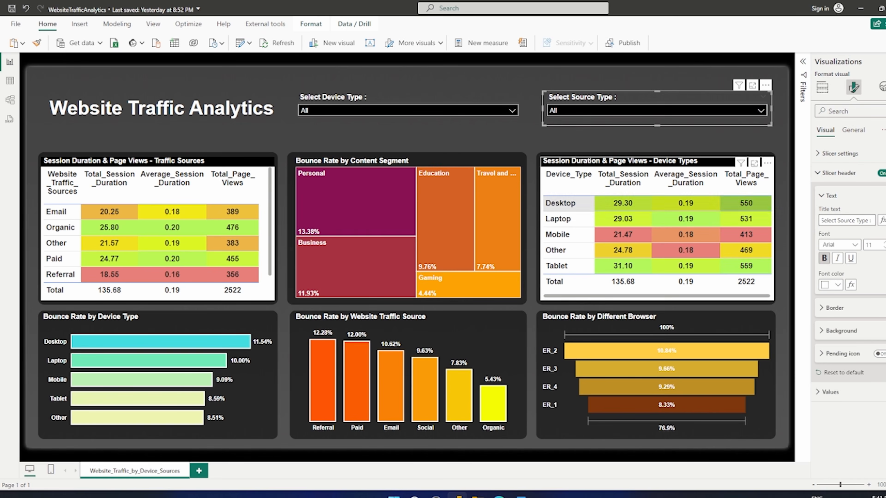
pyautogui.press('Return')
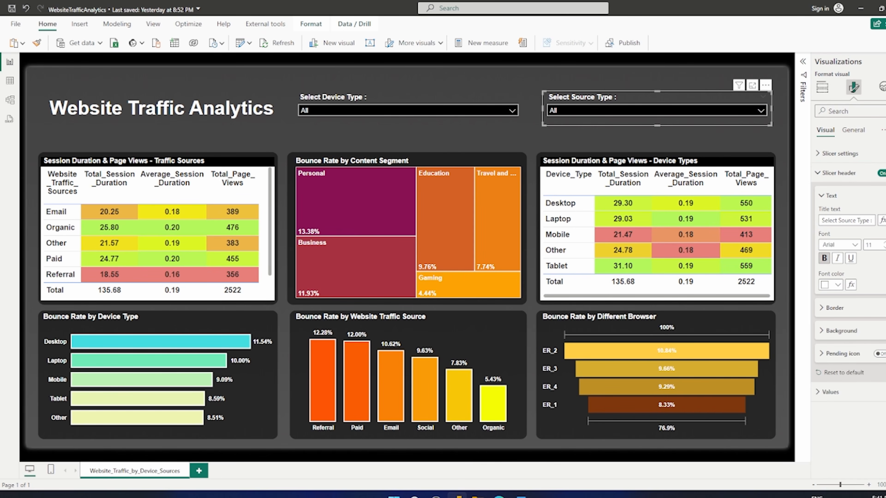
pyautogui.click(884, 62)
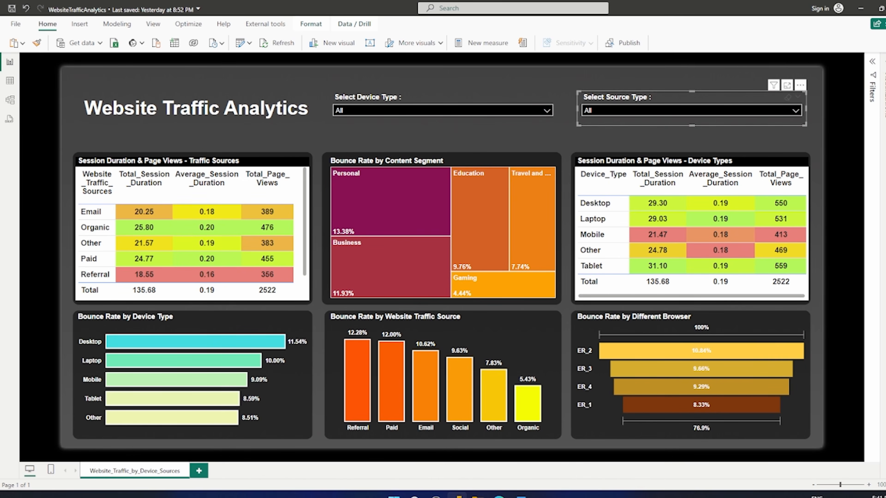
pyautogui.click(844, 136)
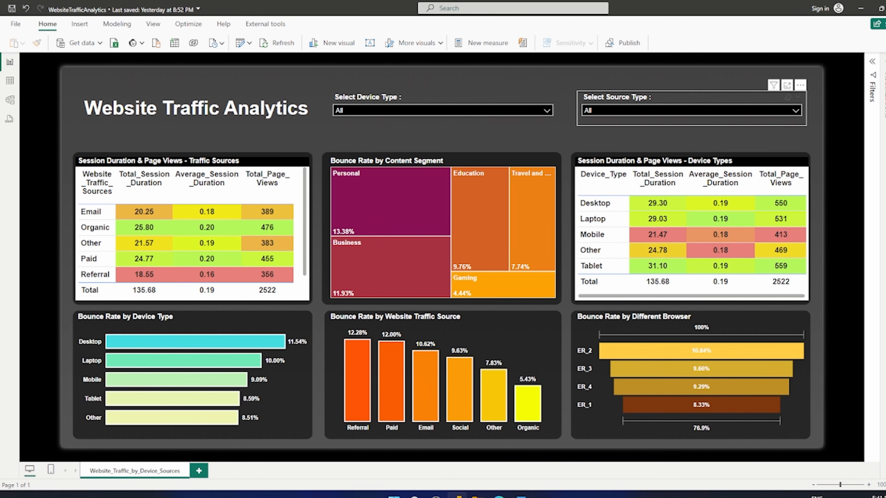
# Test the Select Source Type slicer by filtering the report to Organic, examine the filtered visuals, and clear the selection
pyautogui.click(607, 111)
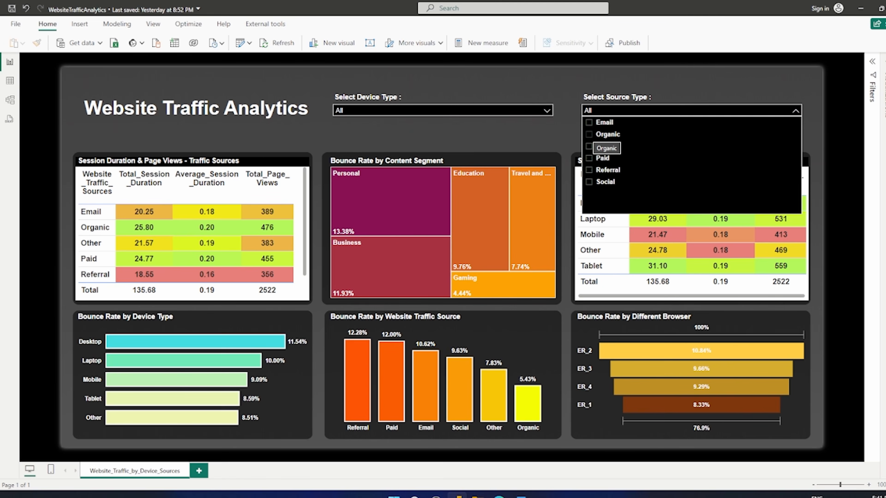
pyautogui.click(589, 134)
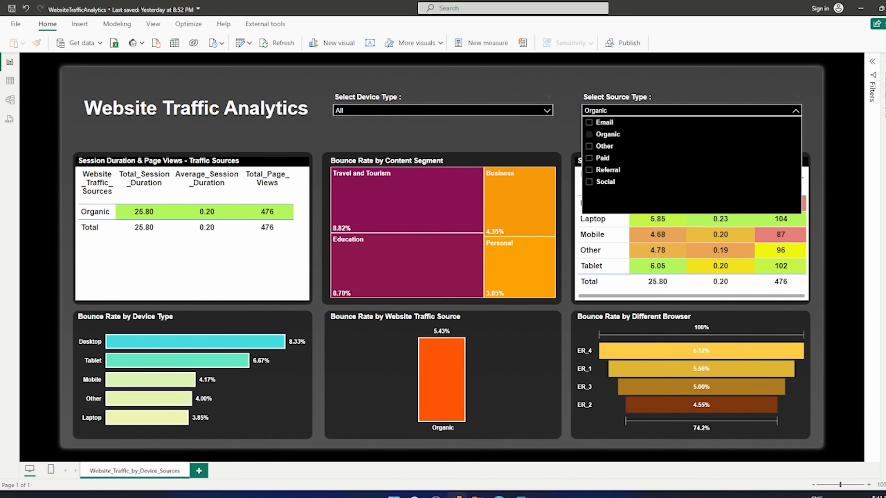
pyautogui.click(795, 111)
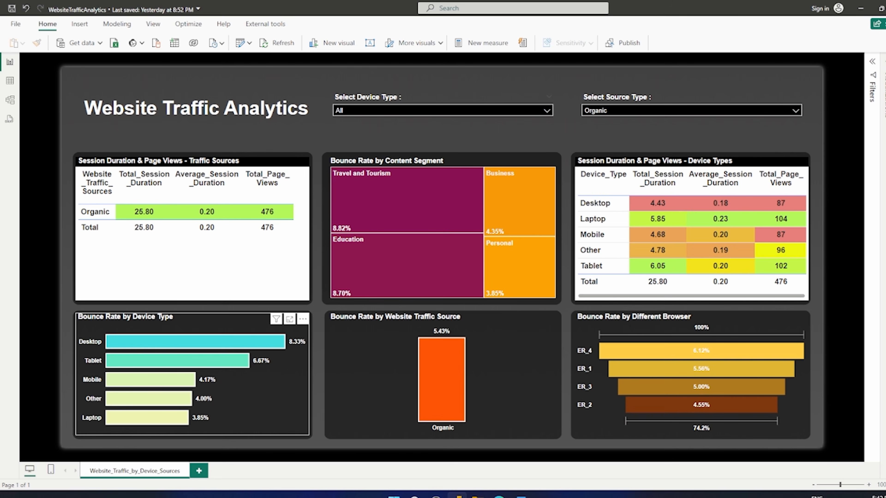
pyautogui.moveTo(242, 345)
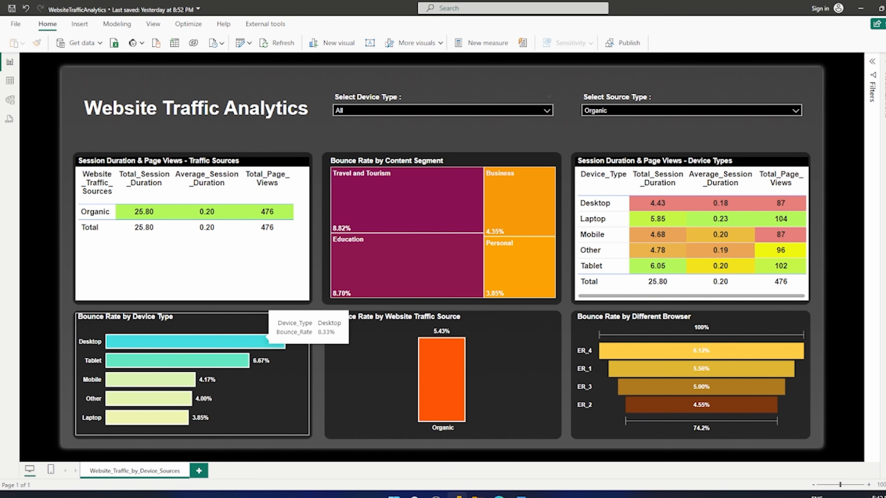
pyautogui.moveTo(408, 189)
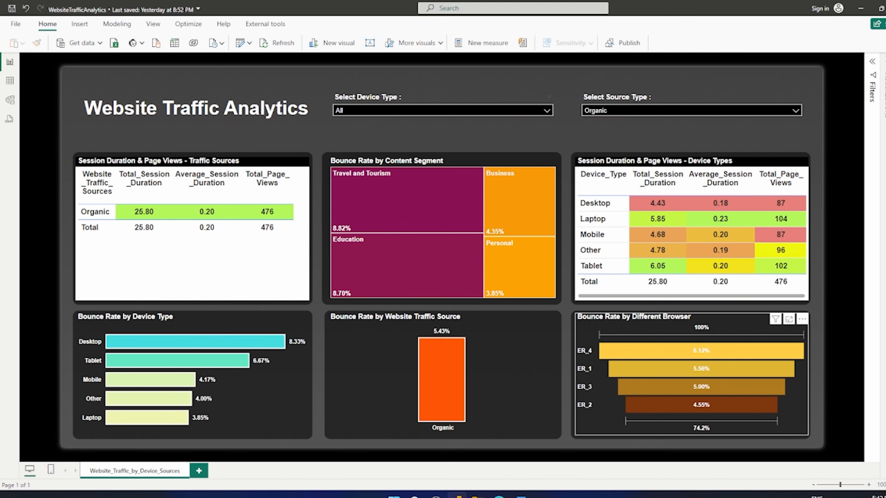
pyautogui.moveTo(636, 351)
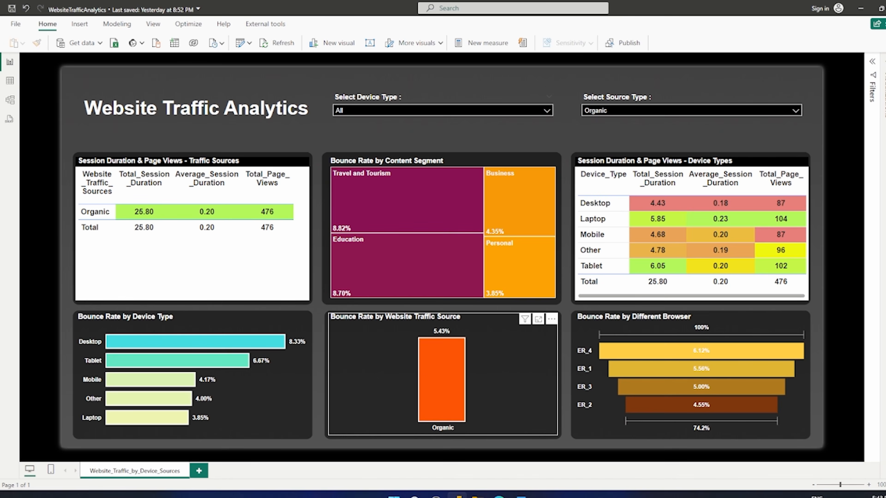
pyautogui.click(677, 111)
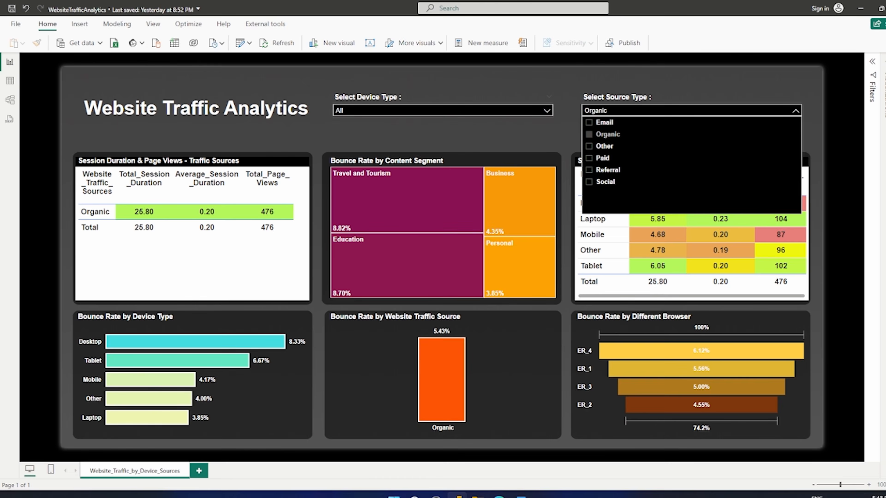
pyautogui.click(589, 134)
pyautogui.click(795, 111)
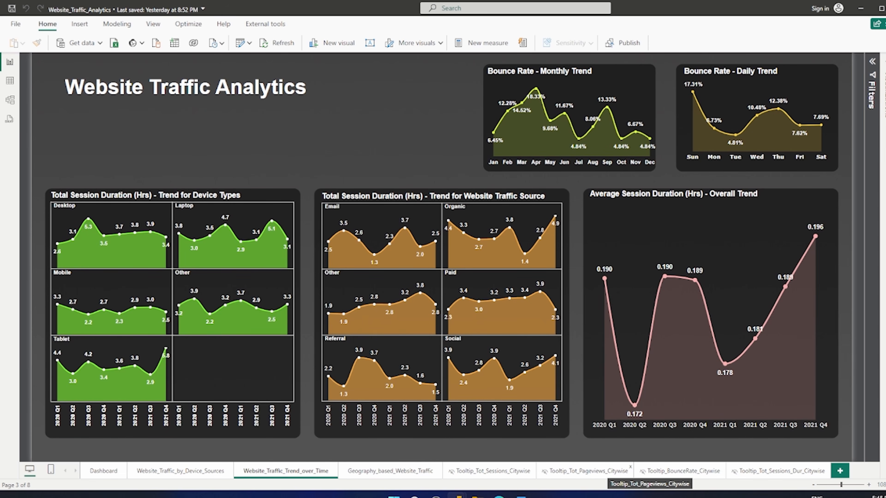
# Switch from the finished reference report to the working WebsiteTrafficAnalytics report and add a new page
pyautogui.moveTo(459, 495)
pyautogui.click(504, 463)
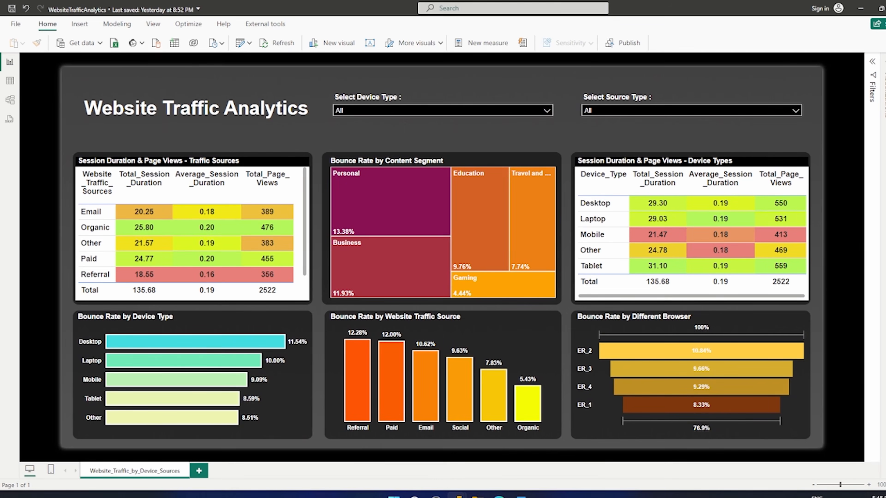
pyautogui.click(199, 471)
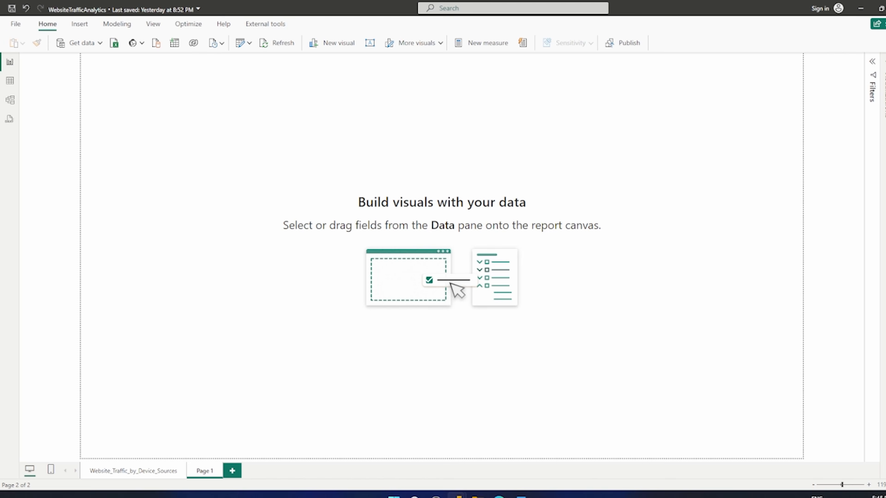
# Rename the new page Website_Traffic_Trend_over_Time, copying the name from the matching page of the finished reference report
pyautogui.moveTo(459, 495)
pyautogui.click(507, 454)
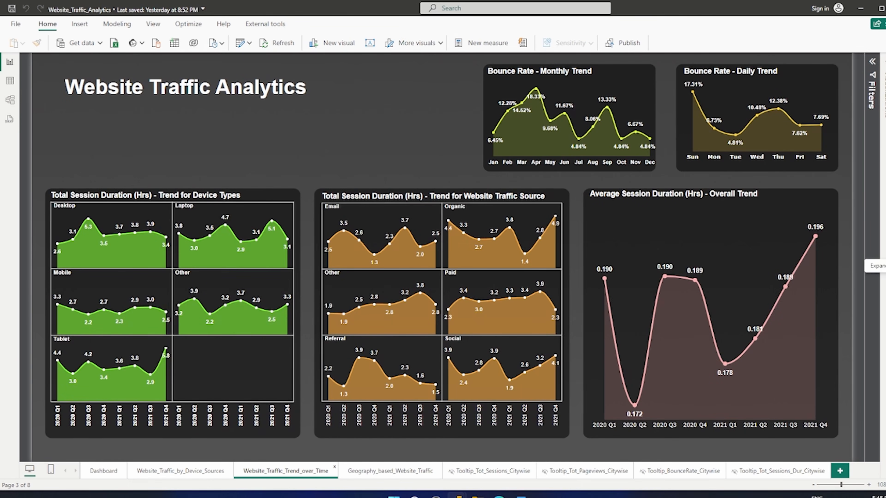
pyautogui.doubleClick(287, 471)
pyautogui.hotkey('ctrl', 'c')
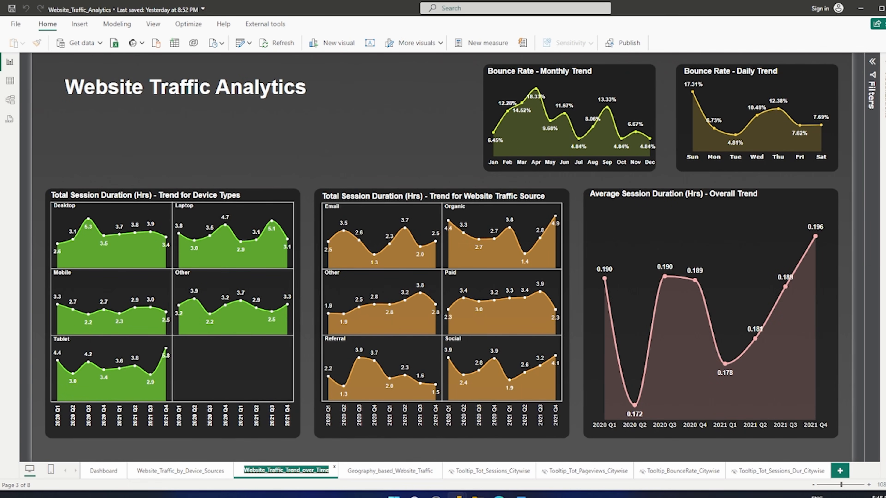
pyautogui.moveTo(458, 495)
pyautogui.click(404, 452)
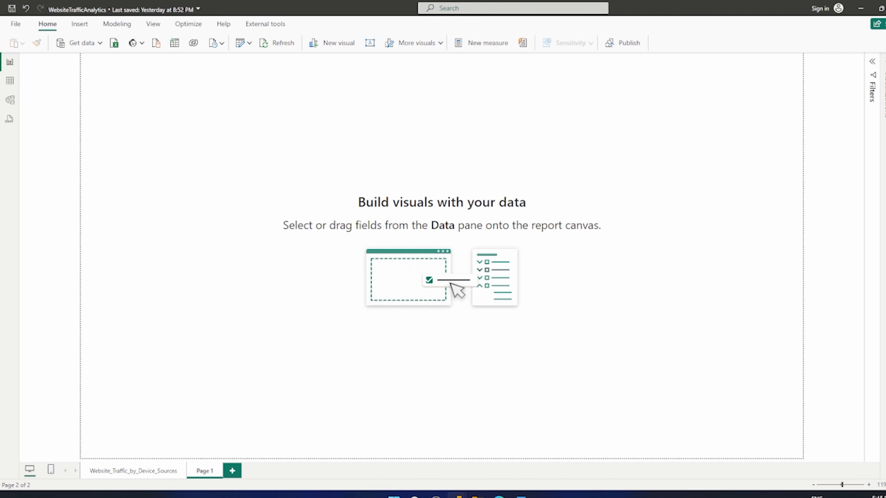
pyautogui.doubleClick(205, 471)
pyautogui.hotkey('ctrl', 'v')
pyautogui.press('Return')
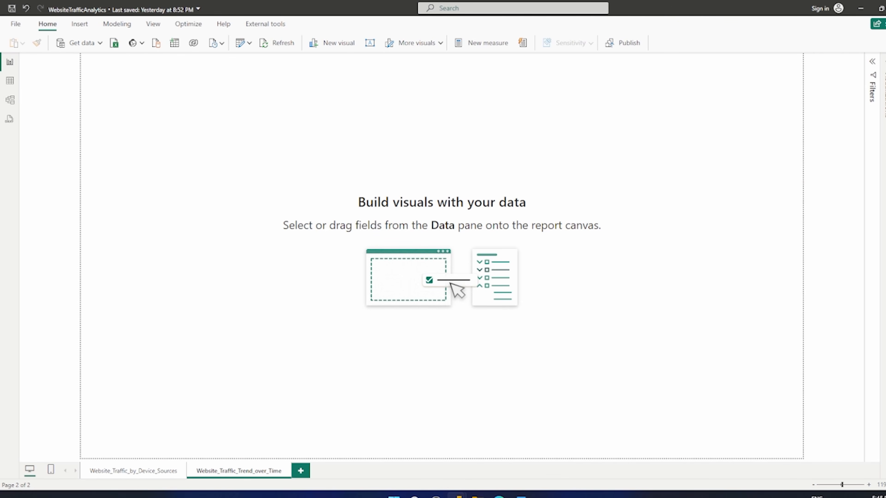
# Review the Reports Header page-format specifications in the Word design document and check the new page's name in its page information in Power BI
pyautogui.click(521, 495)
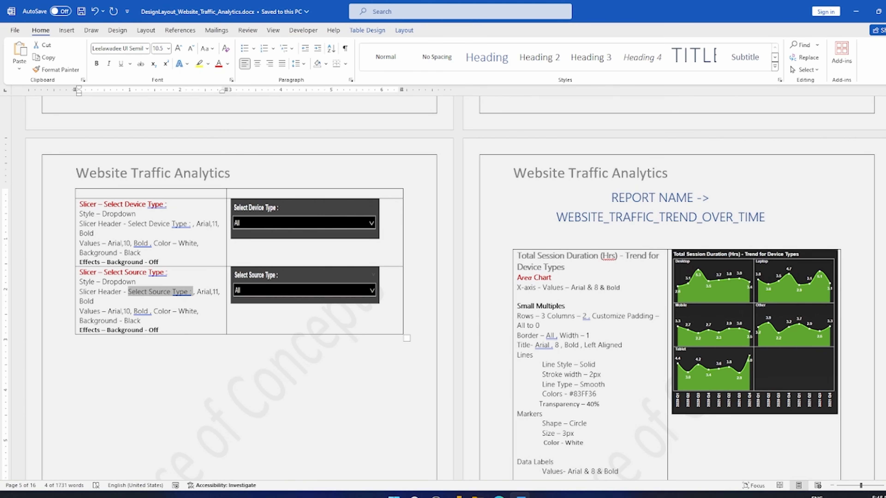
pyautogui.scroll(20, 444, 289)
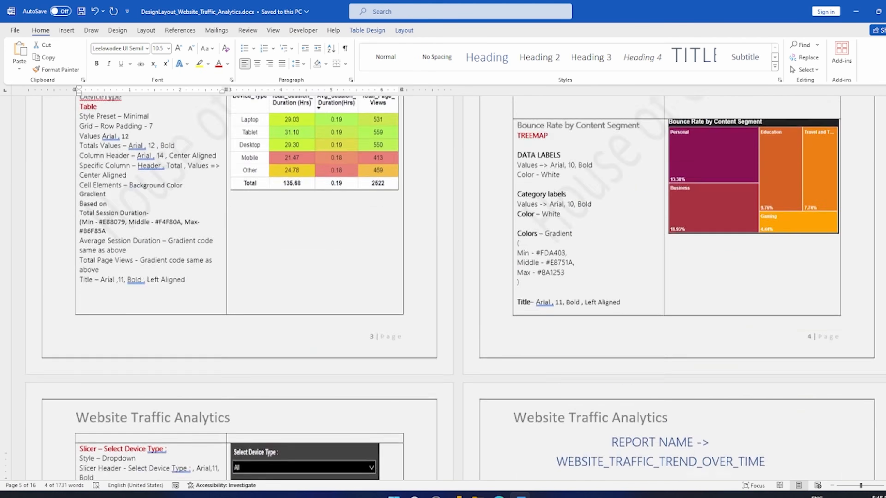
pyautogui.scroll(3, 443, 289)
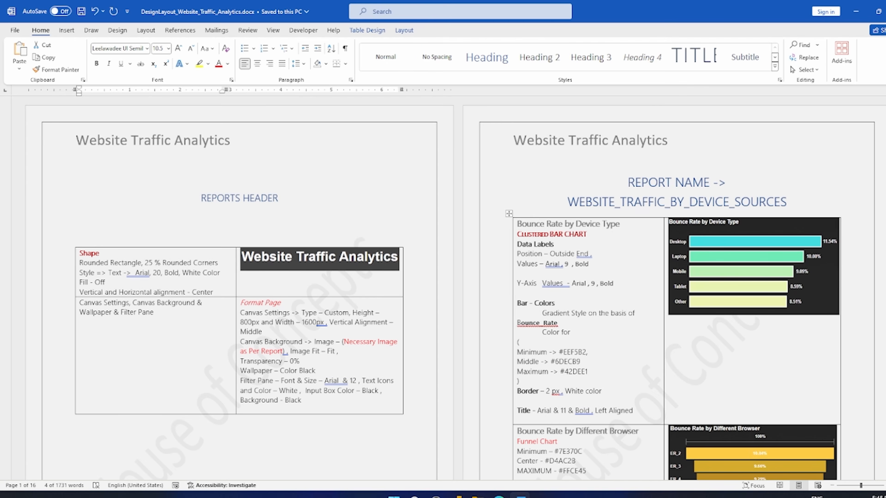
pyautogui.click(457, 497)
pyautogui.click(409, 453)
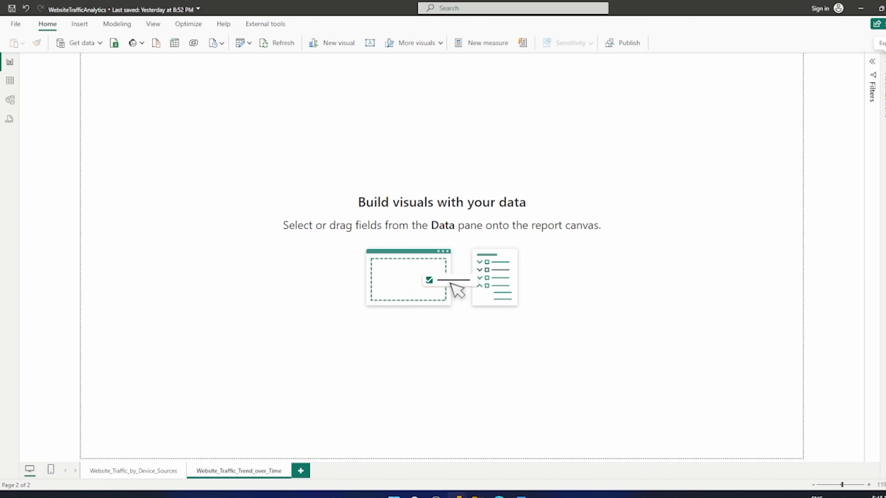
pyautogui.click(883, 52)
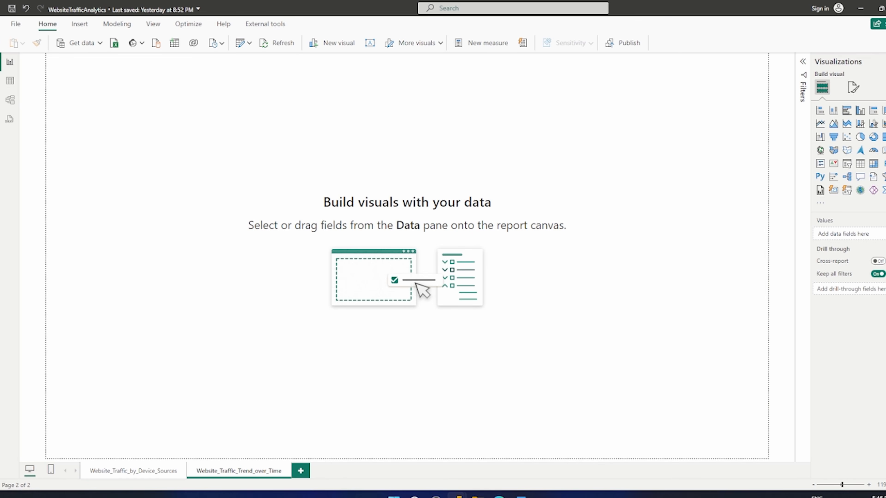
pyautogui.click(854, 87)
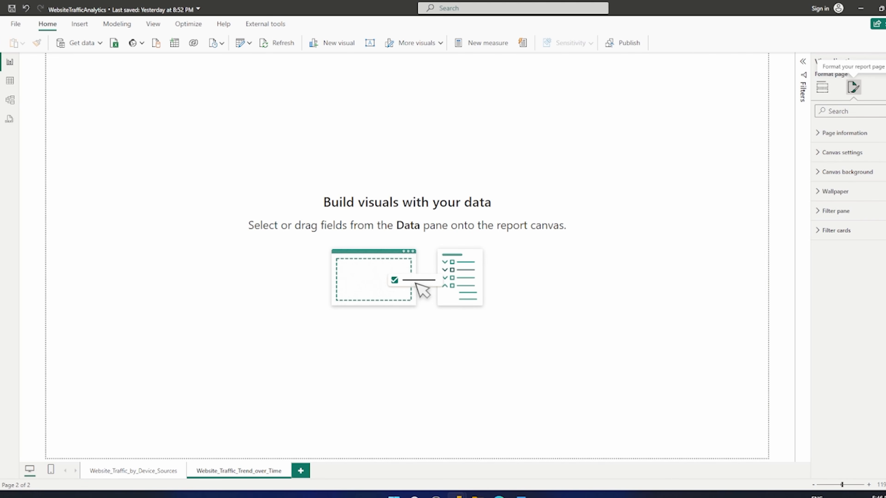
pyautogui.click(844, 133)
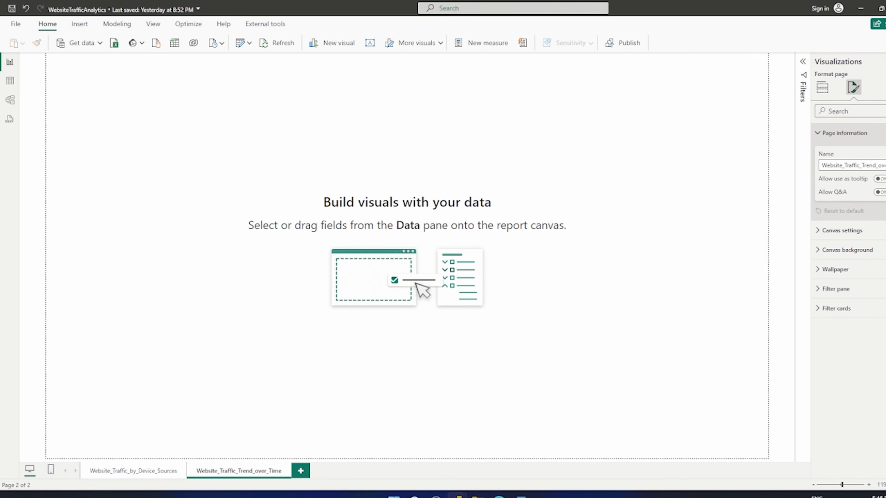
pyautogui.moveTo(822, 166); pyautogui.dragTo(885, 166)
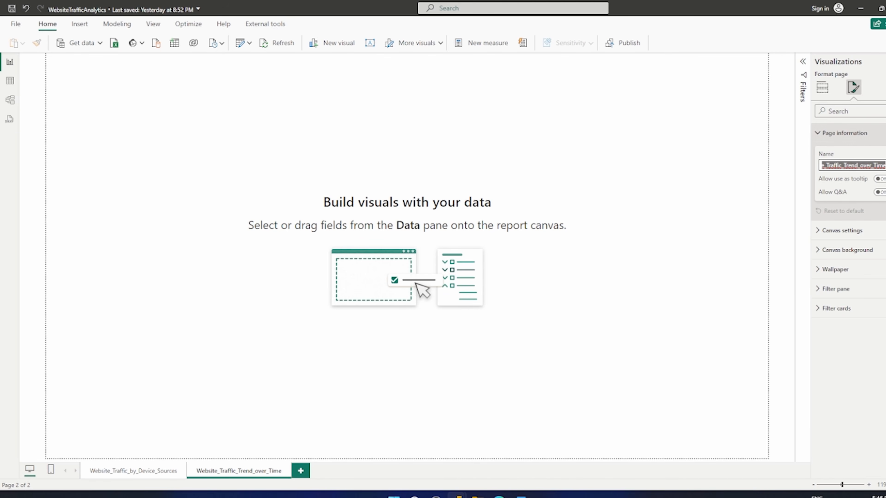
pyautogui.click(844, 133)
# Set the page canvas to a custom size of 800 px high by 1600 px wide with Middle vertical alignment
pyautogui.click(842, 153)
pyautogui.click(851, 184)
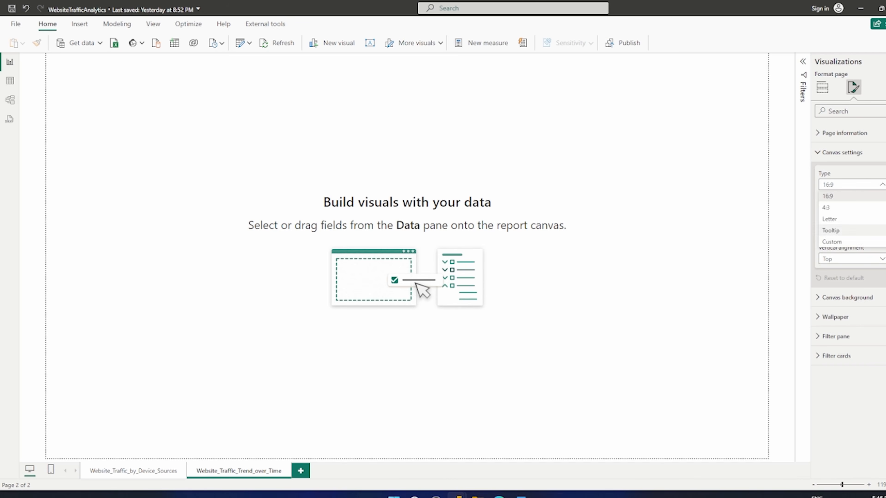
pyautogui.click(834, 241)
pyautogui.moveTo(820, 210); pyautogui.dragTo(824, 210)
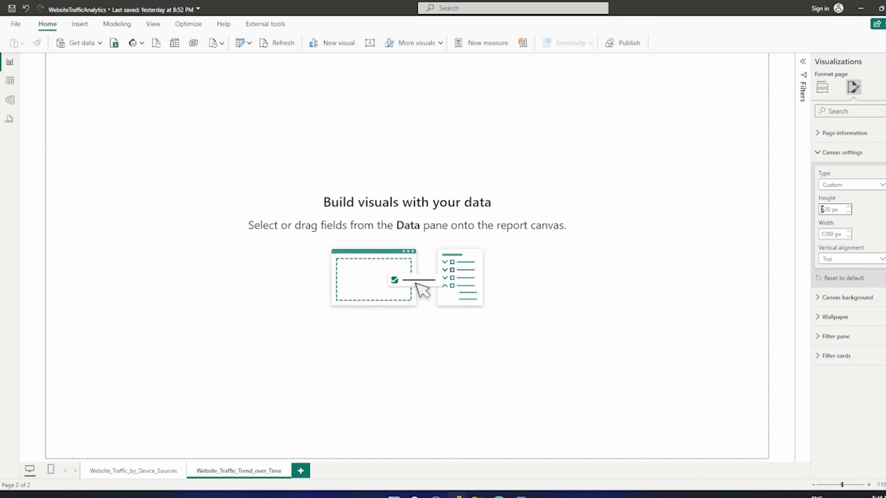
pyautogui.doubleClick(823, 210)
pyautogui.write('800')
pyautogui.press('Tab')
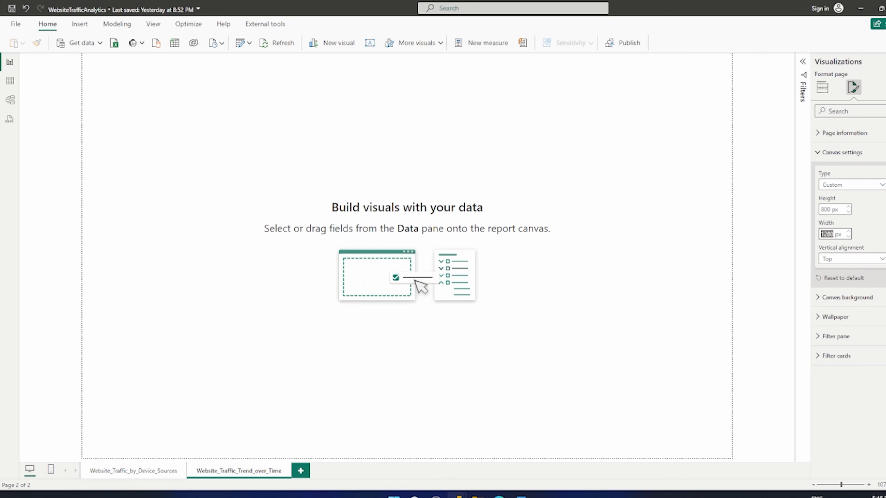
pyautogui.write('1600')
pyautogui.click(851, 259)
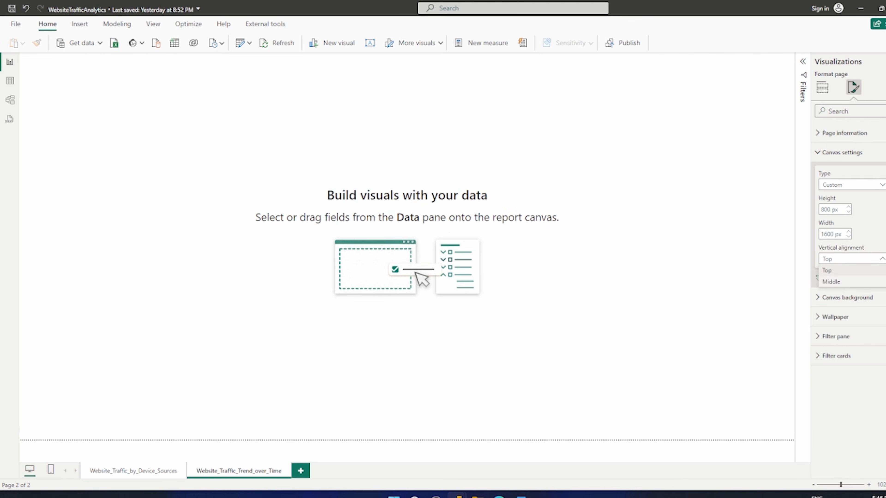
pyautogui.click(851, 282)
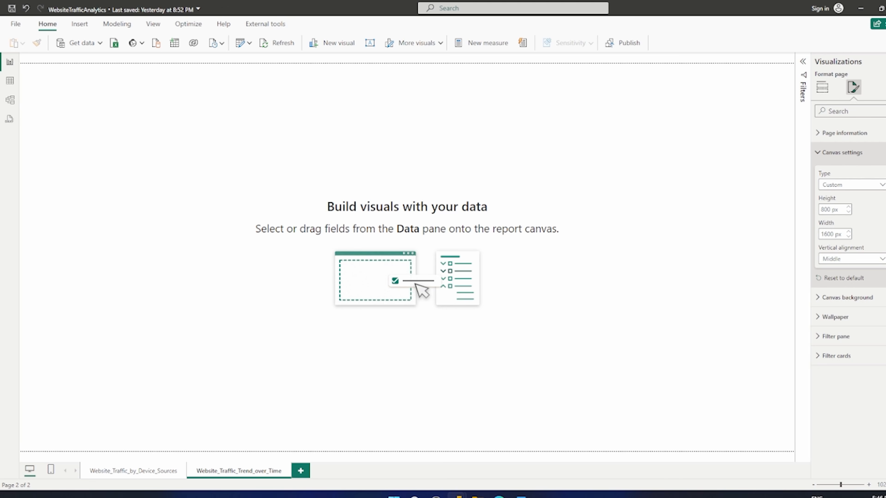
# Use Website_Traffic_Trend_over_Time.png from the Templates folder as the canvas background, with 0% transparency and image fit set to Fit
pyautogui.click(842, 152)
pyautogui.click(848, 171)
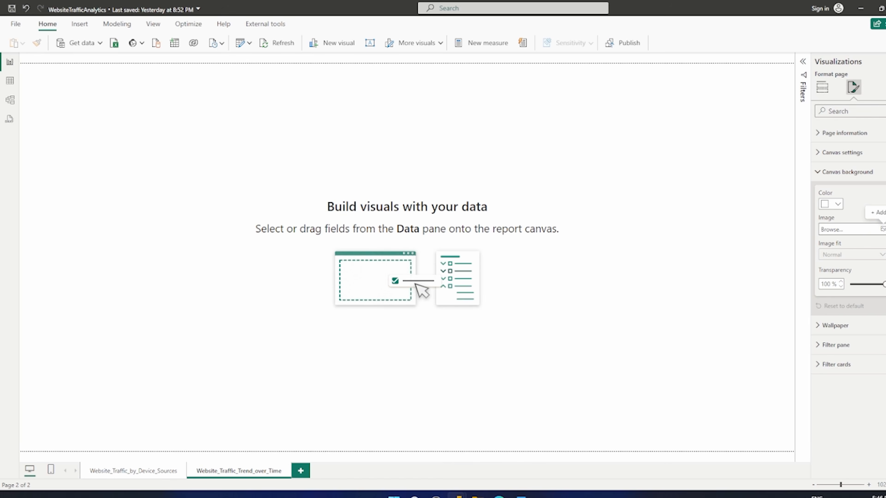
pyautogui.click(883, 230)
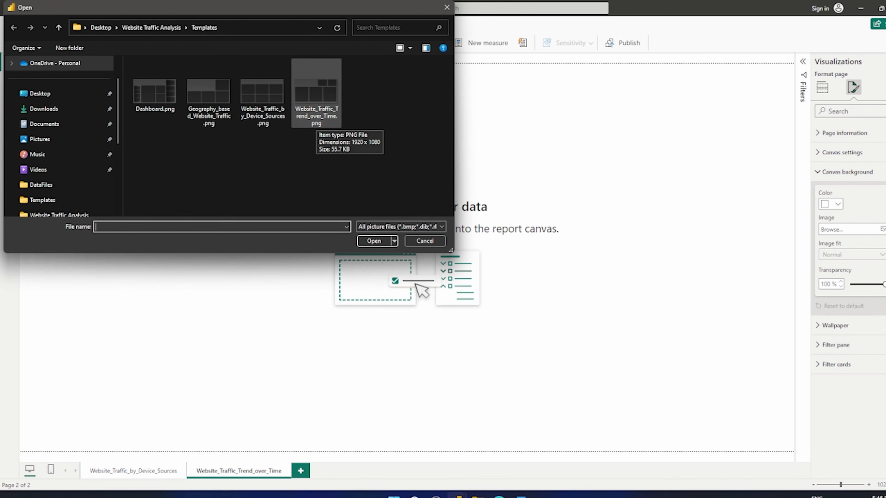
pyautogui.doubleClick(316, 105)
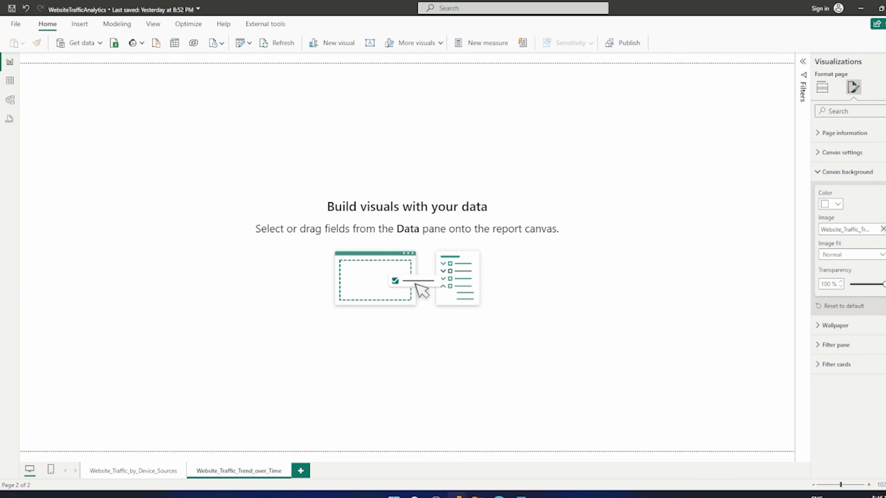
pyautogui.moveTo(885, 284); pyautogui.dragTo(851, 284)
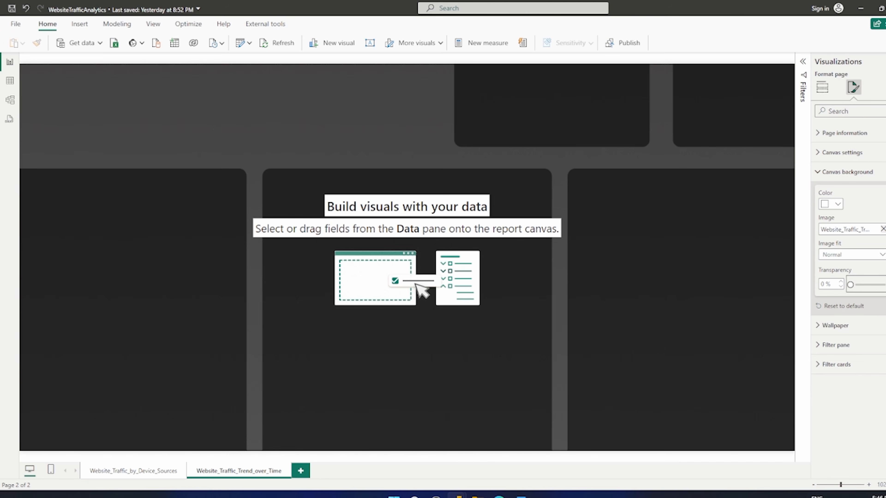
pyautogui.click(883, 254)
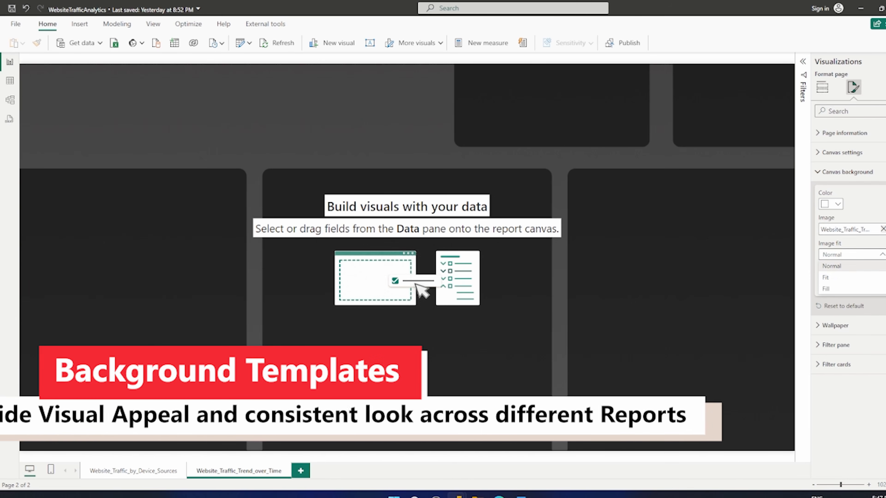
pyautogui.click(872, 277)
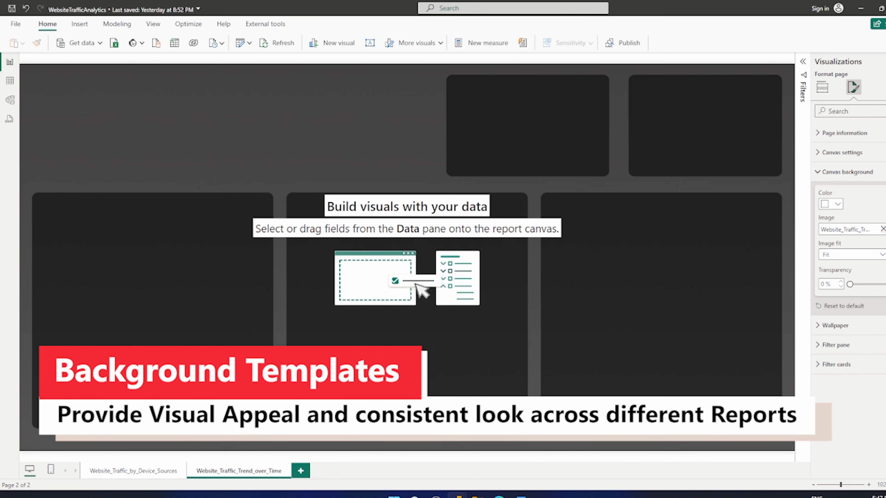
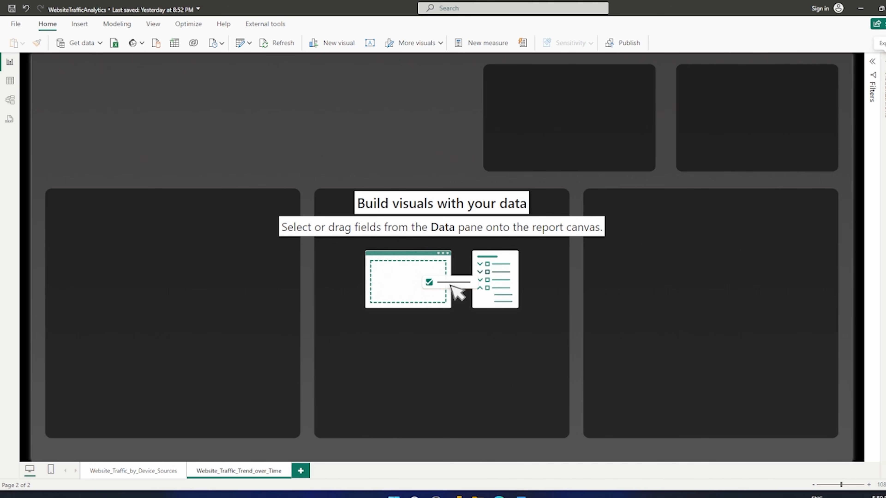
# Review the trend page requirements in WTA-DAR.pdf and the List of Activities PDF, and return to the WebsiteTrafficAnalytics report in Power BI
pyautogui.click(520, 495)
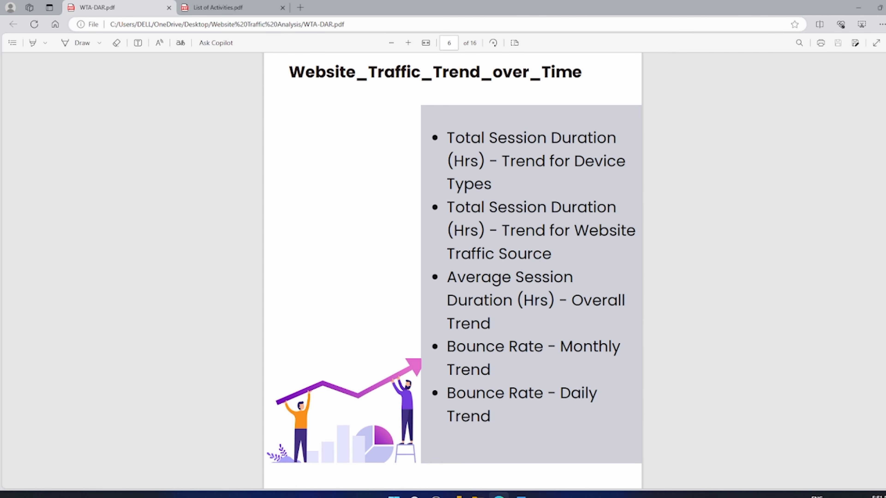
pyautogui.click(230, 7)
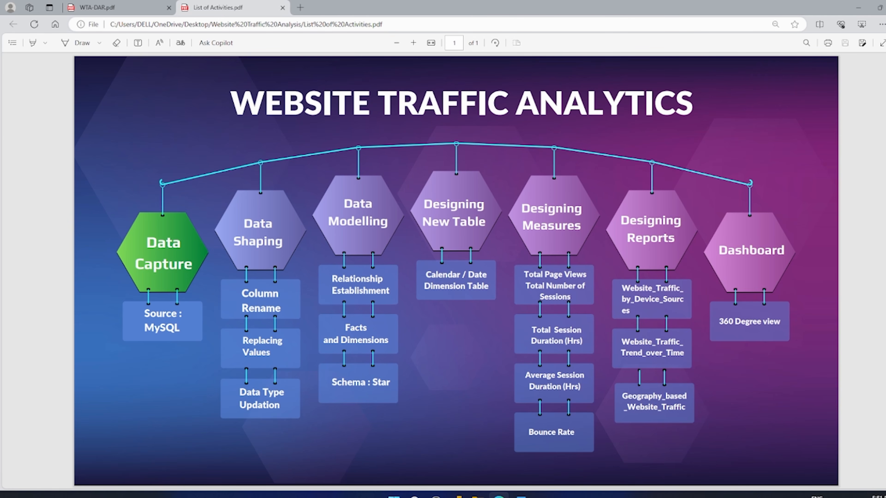
pyautogui.moveTo(457, 496)
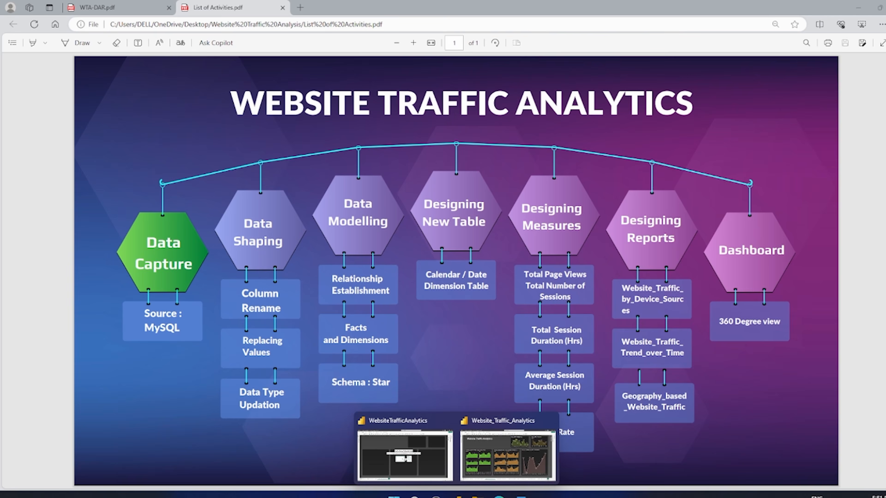
pyautogui.click(404, 450)
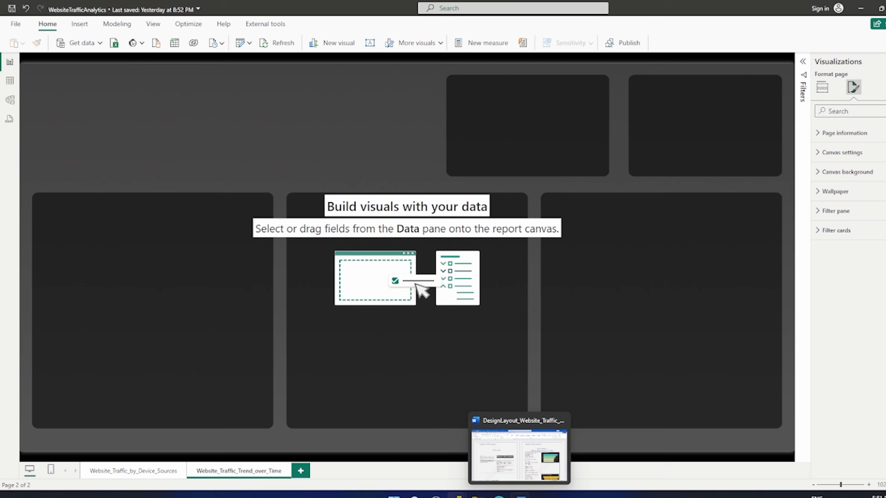
# Look up the area chart specification for Total Session Duration (Hrs) - Trend for Device Types in the Word design document
pyautogui.click(521, 495)
pyautogui.scroll(-20, 454, 288)
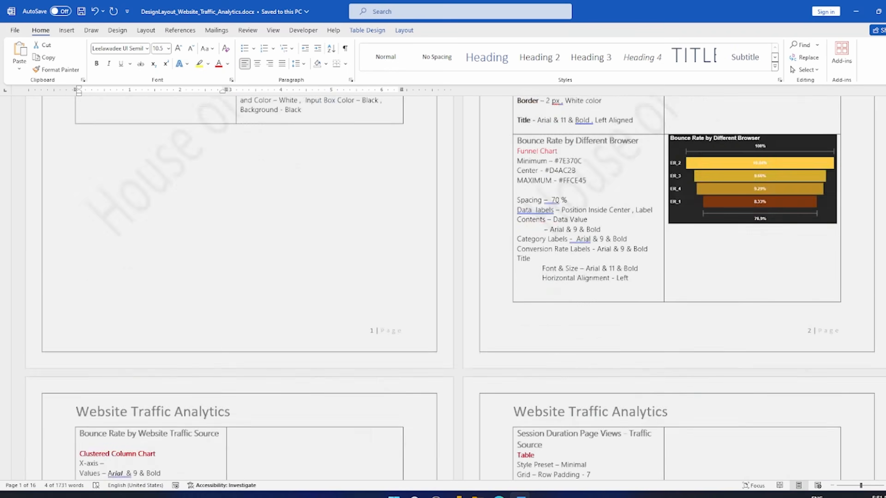
pyautogui.scroll(-7, 454, 288)
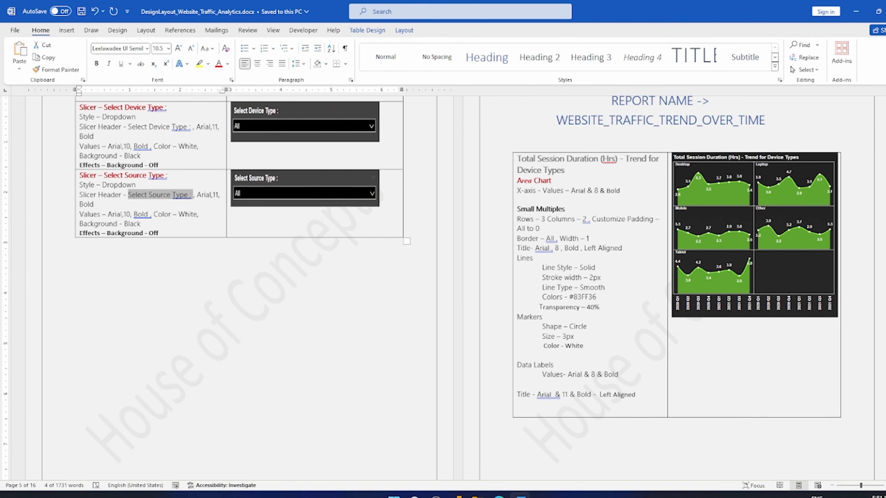
pyautogui.click(515, 181)
pyautogui.click(552, 181)
pyautogui.moveTo(552, 181); pyautogui.dragTo(517, 180)
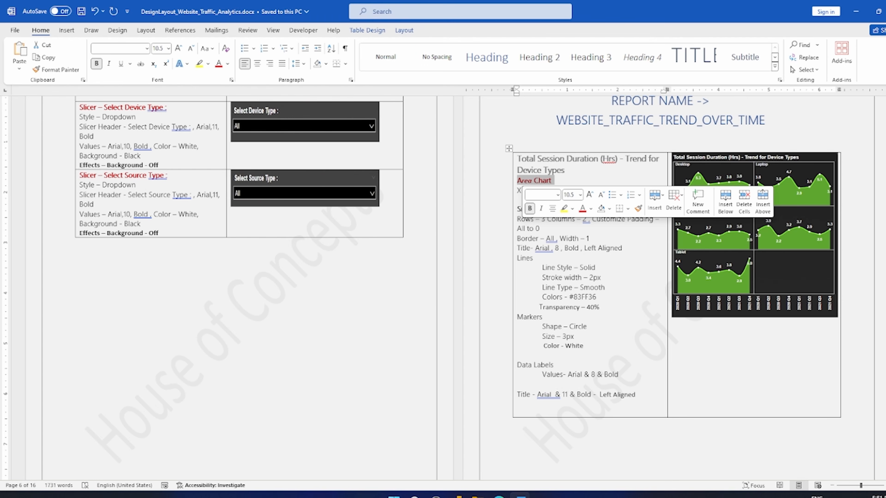
pyautogui.click(574, 337)
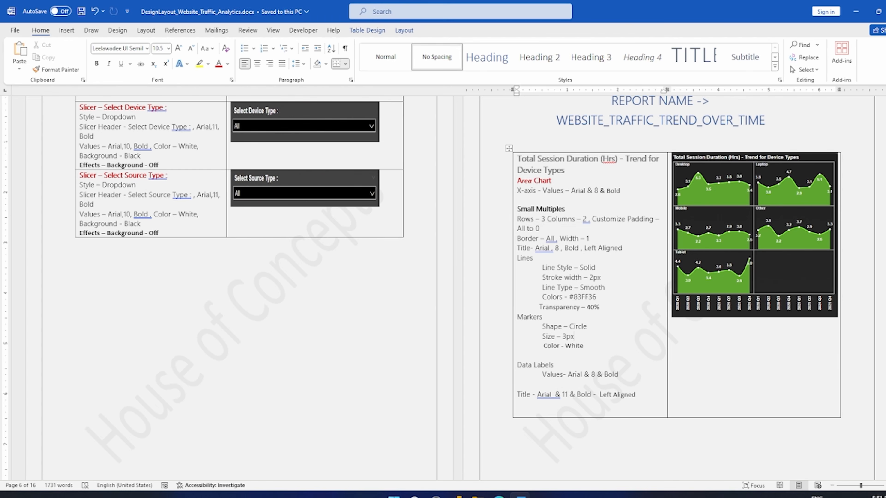
# Switch to Power BI and add an area chart, positioned and sized to fill the lower-left panel of the page background
pyautogui.hotkey('alt', 'Tab')
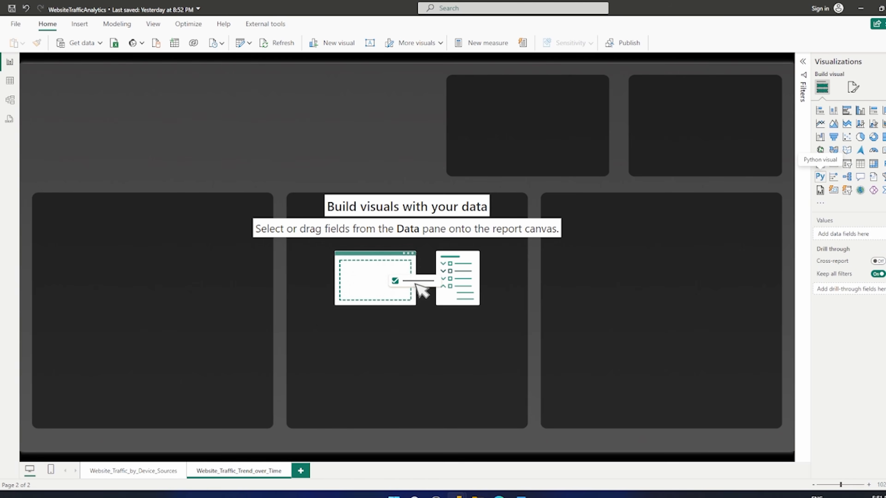
pyautogui.click(833, 124)
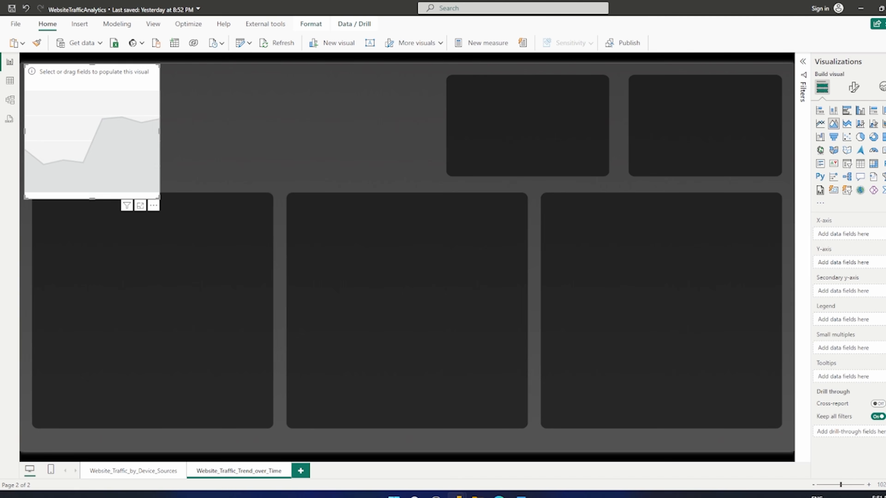
pyautogui.moveTo(119, 252); pyautogui.dragTo(105, 263)
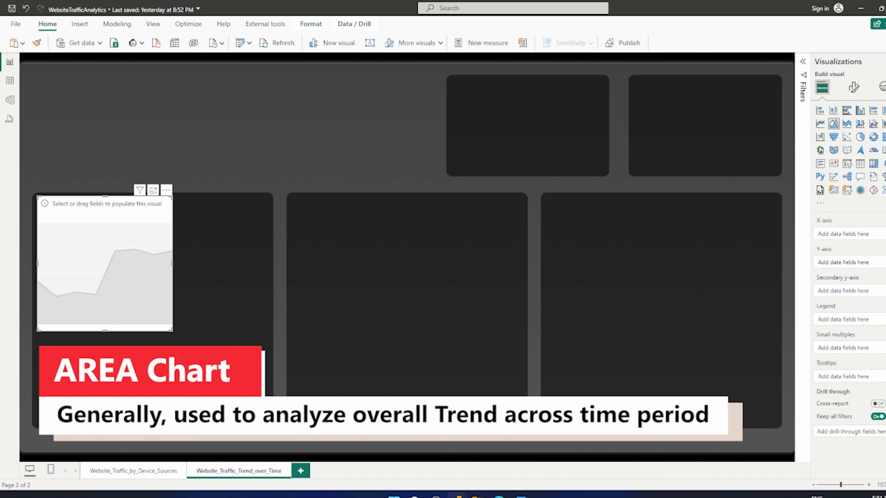
pyautogui.moveTo(171, 330); pyautogui.dragTo(268, 423)
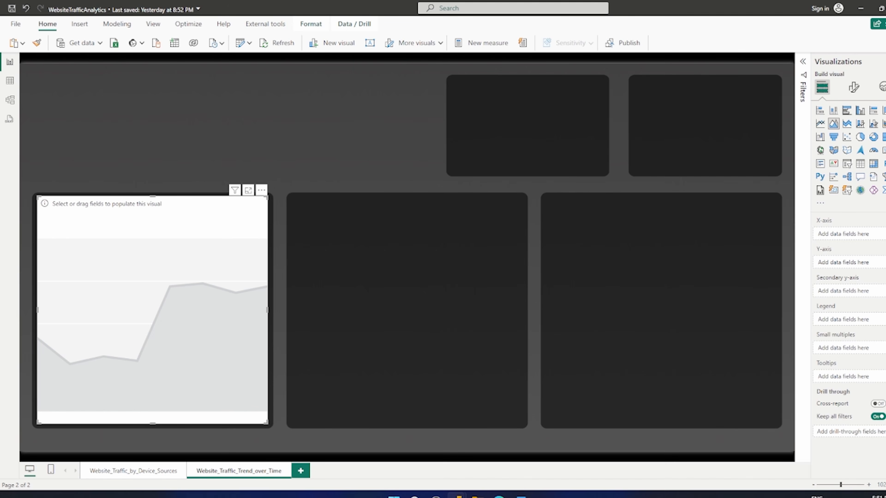
# Assign Total_Session_Duration to the area chart's Y-axis, and Year and Quarter from Date_Lookup to its X-axis
pyautogui.click(885, 61)
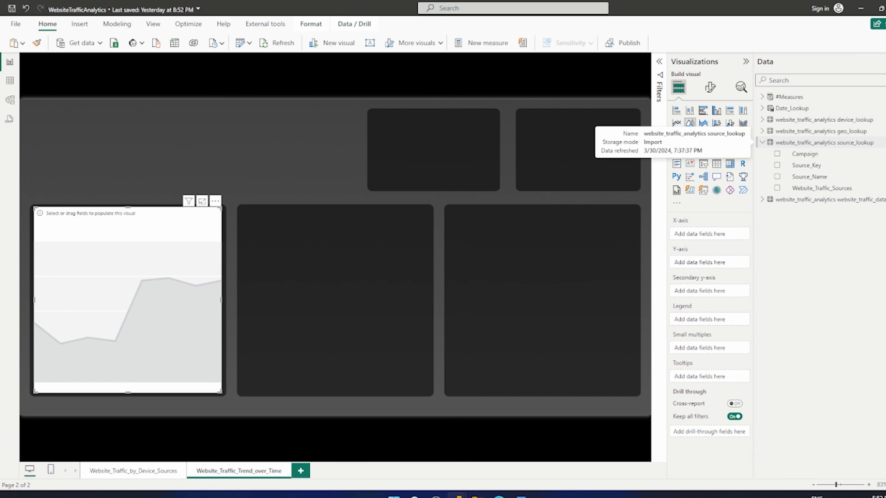
pyautogui.click(762, 142)
pyautogui.click(762, 97)
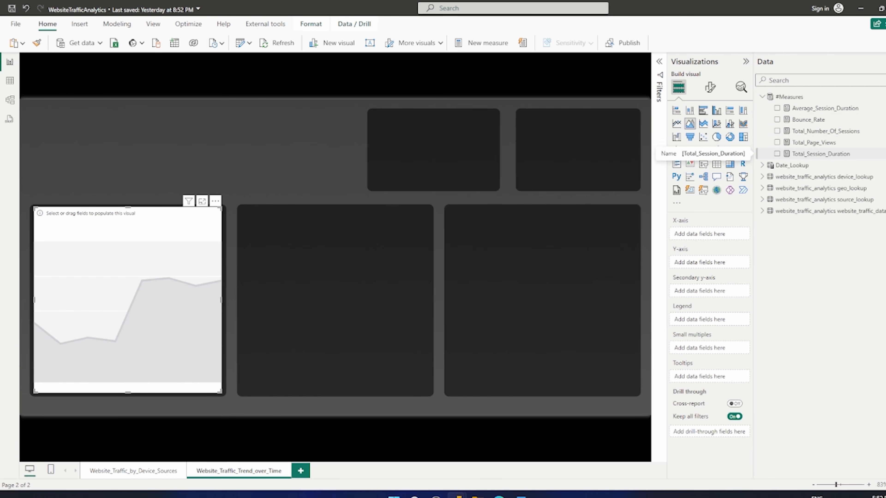
pyautogui.moveTo(820, 154); pyautogui.dragTo(725, 263)
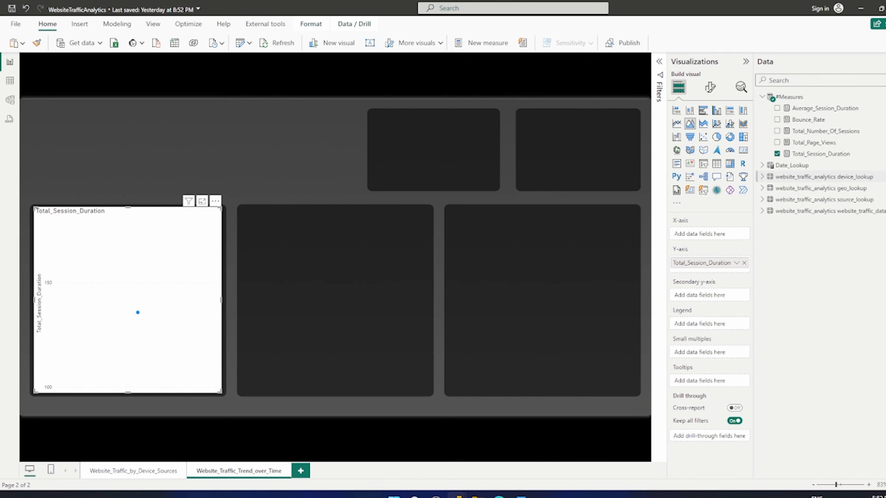
pyautogui.click(763, 165)
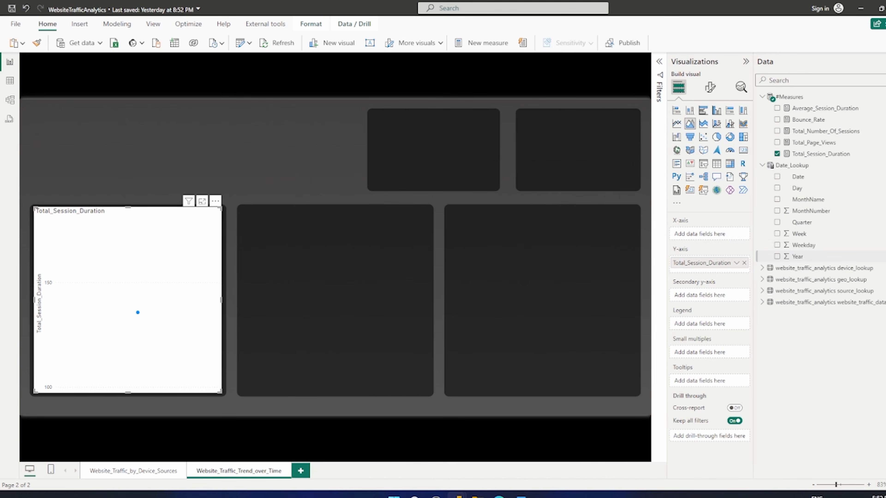
pyautogui.moveTo(796, 257); pyautogui.dragTo(708, 234)
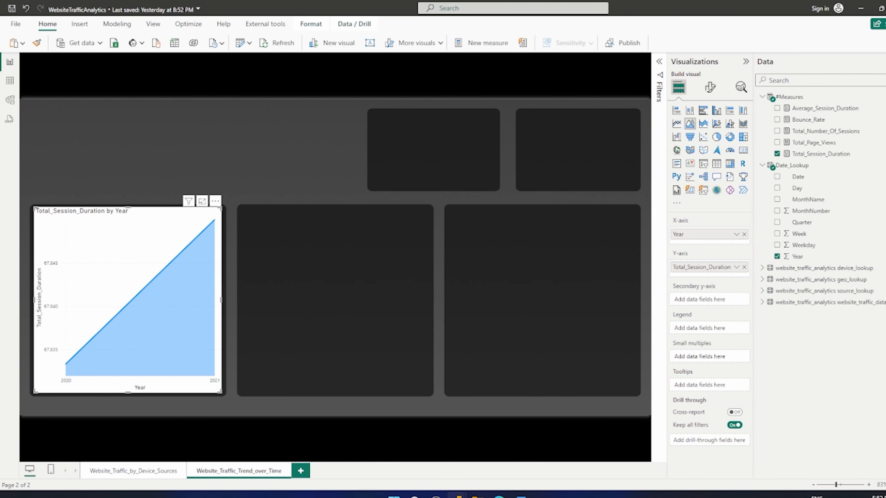
pyautogui.moveTo(802, 222); pyautogui.dragTo(712, 243)
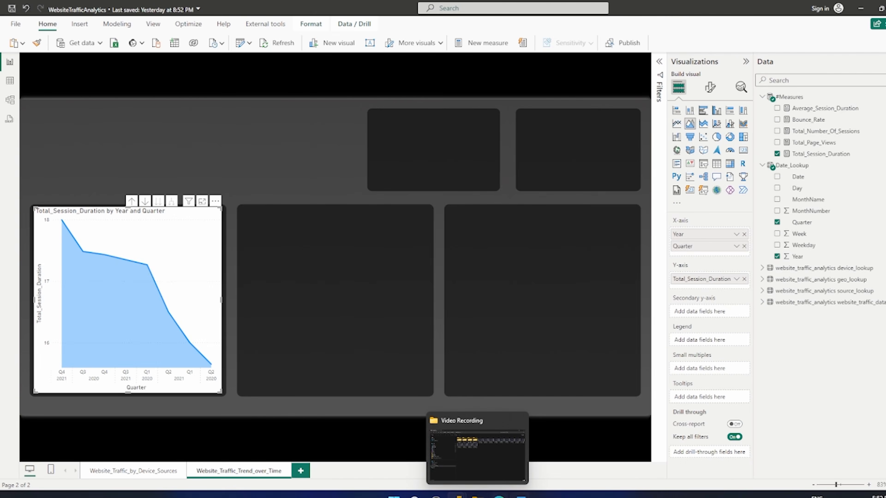
# Check the chart's Device Types breakdown in the Word design document and add Device_Type from device_lookup as the area chart's legend in Power BI
pyautogui.click(521, 496)
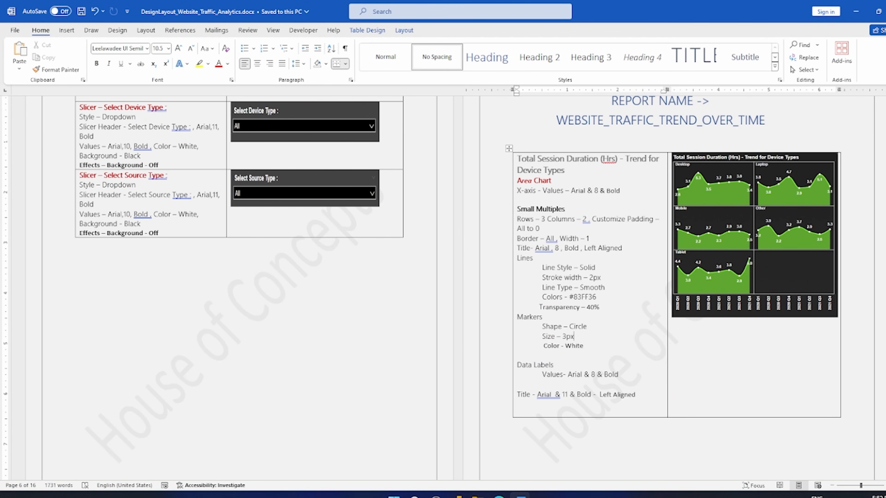
pyautogui.moveTo(517, 170); pyautogui.dragTo(564, 170)
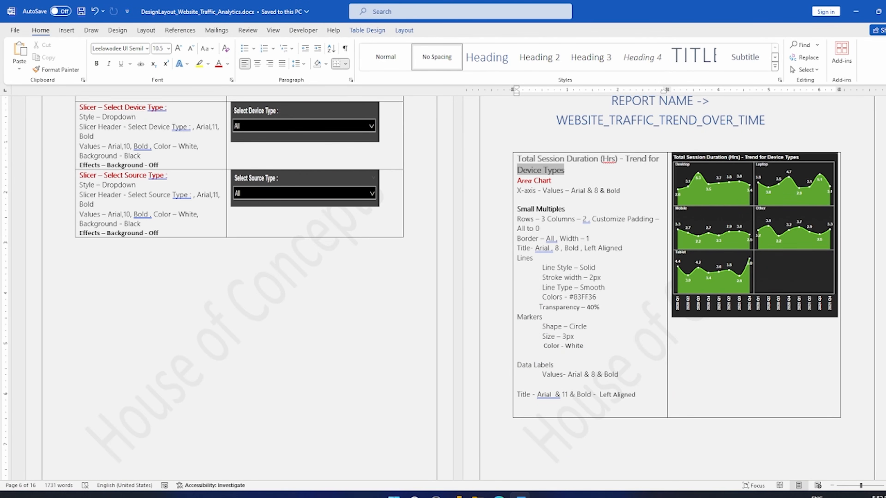
pyautogui.click(521, 496)
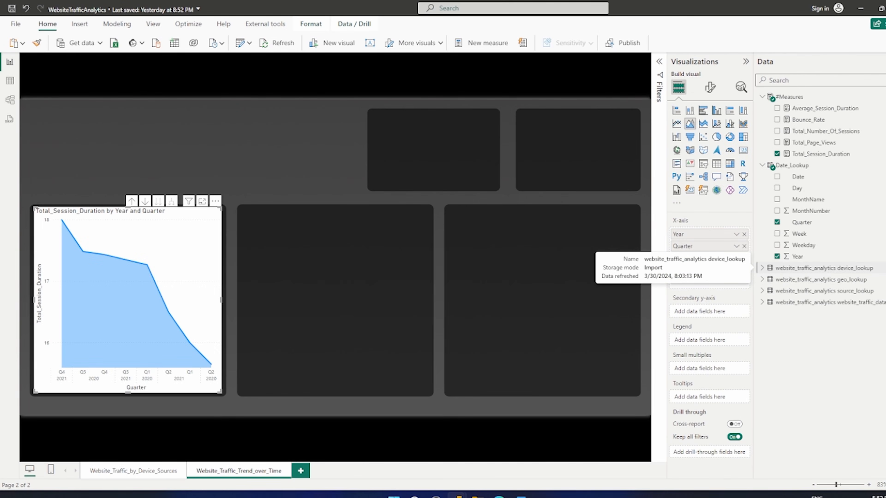
pyautogui.click(763, 268)
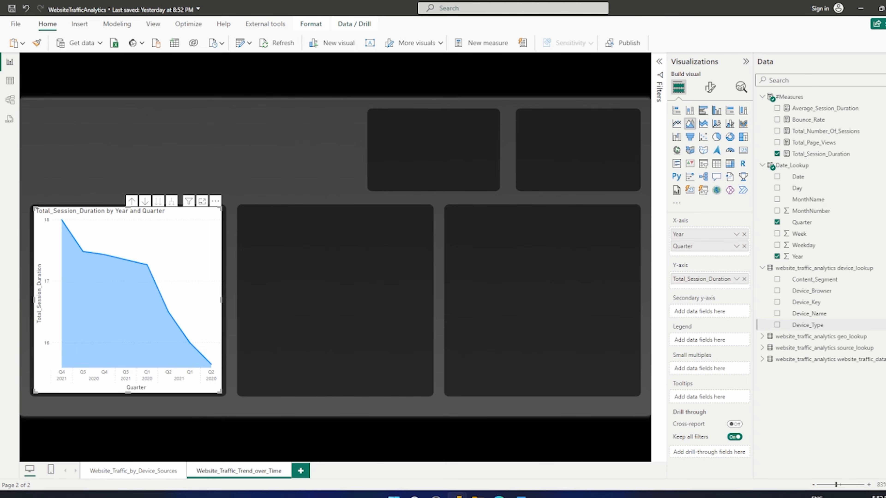
pyautogui.moveTo(808, 325); pyautogui.dragTo(704, 338)
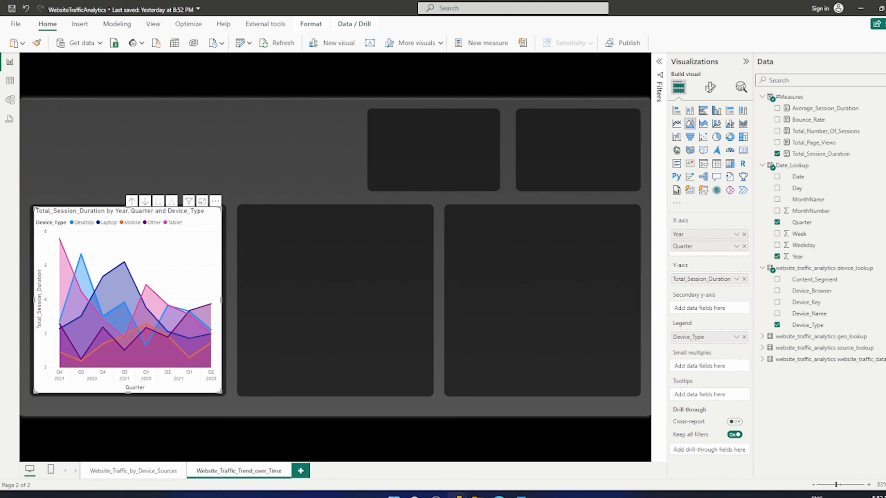
# Enlarge the area chart well beyond its background panel and examine the overlapping device-type trends by quarter
pyautogui.moveTo(220, 207); pyautogui.dragTo(518, 100)
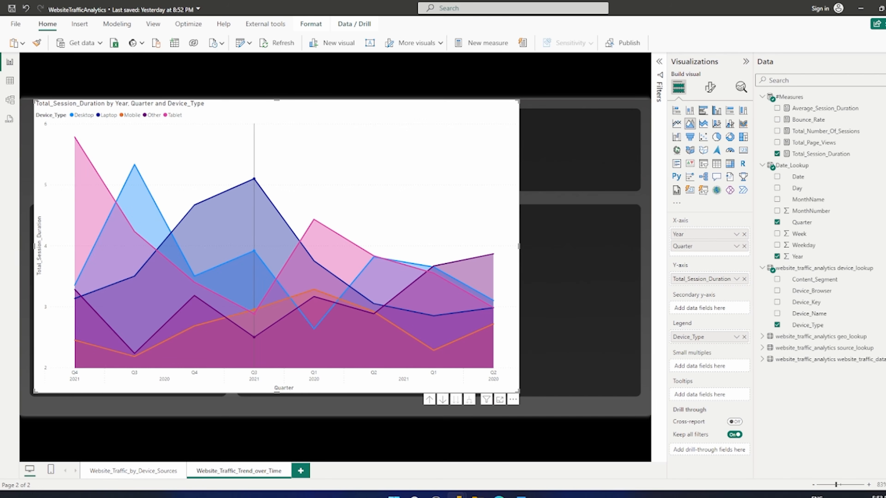
pyautogui.moveTo(275, 213)
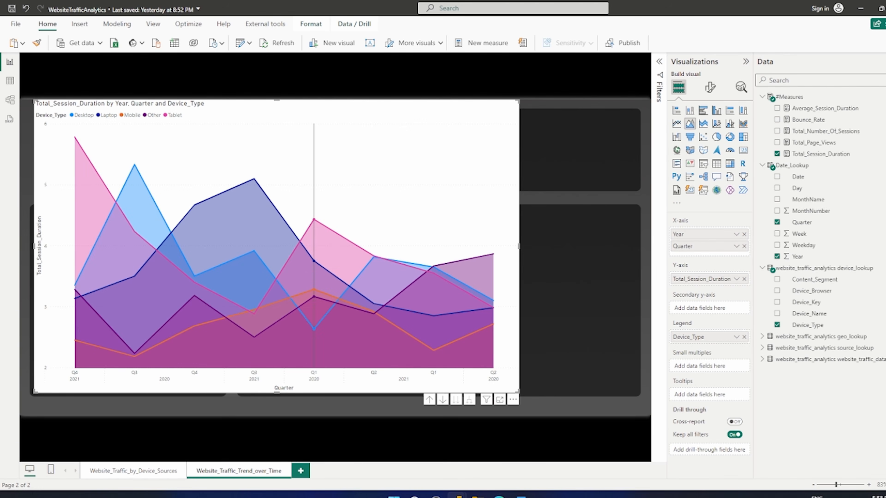
pyautogui.moveTo(298, 198)
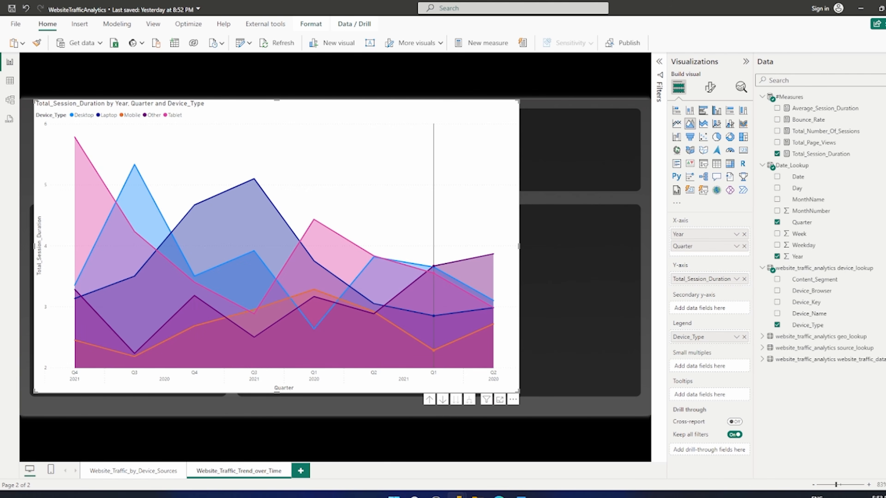
pyautogui.moveTo(416, 298)
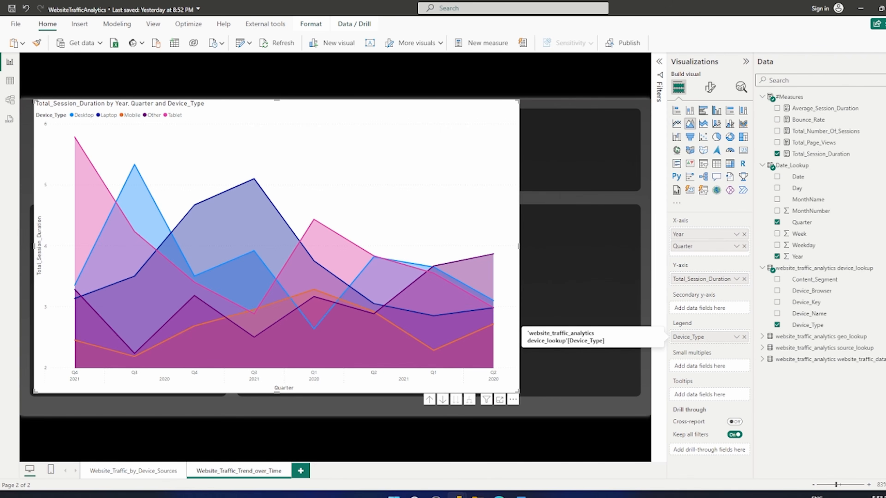
# Move Device_Type from the area chart's legend to its small multiples and shrink the chart back into the page's lower-left background panel
pyautogui.moveTo(689, 337); pyautogui.dragTo(702, 366)
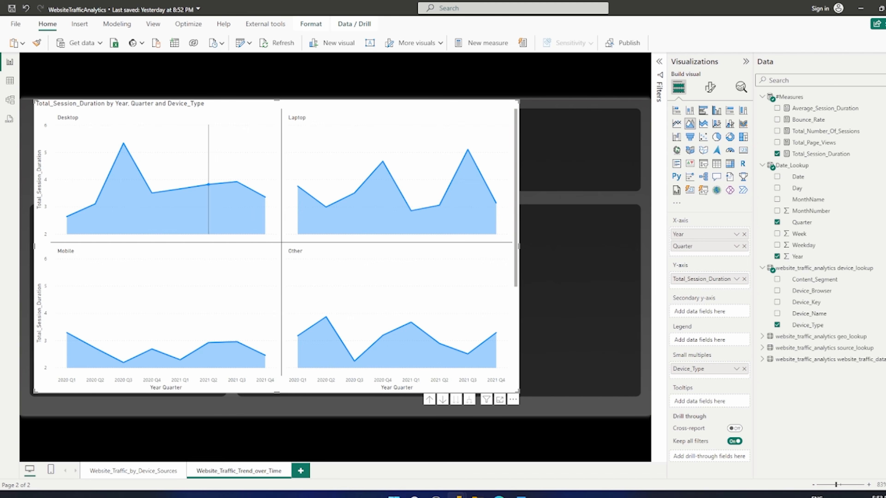
pyautogui.moveTo(187, 290)
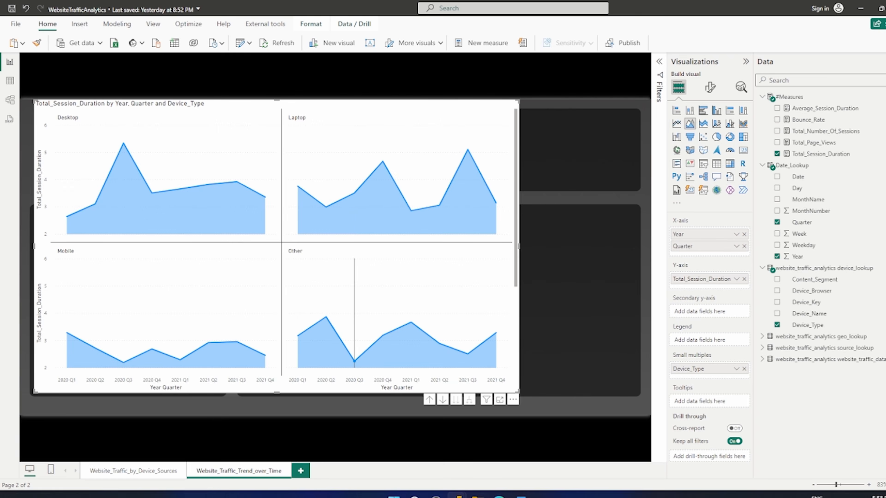
pyautogui.moveTo(356, 299)
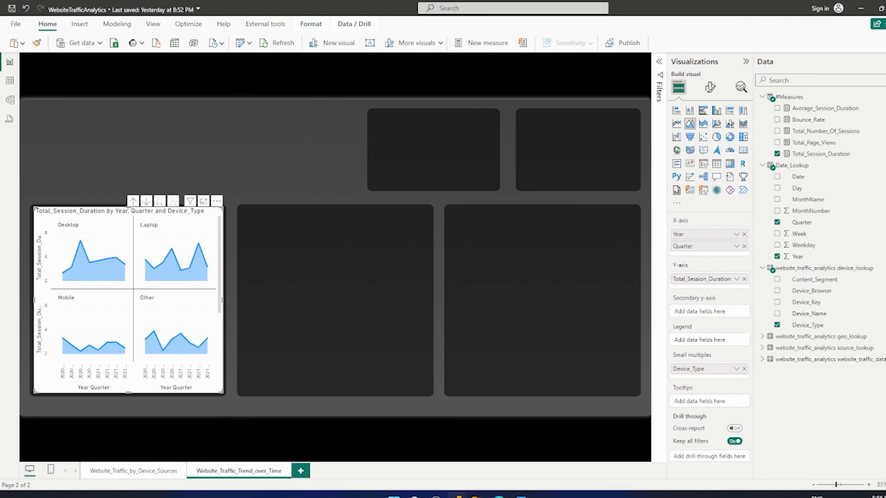
# Switch to the Word design document to check the formatting specification of the Total Session Duration (Hrs) area chart
pyautogui.click(521, 497)
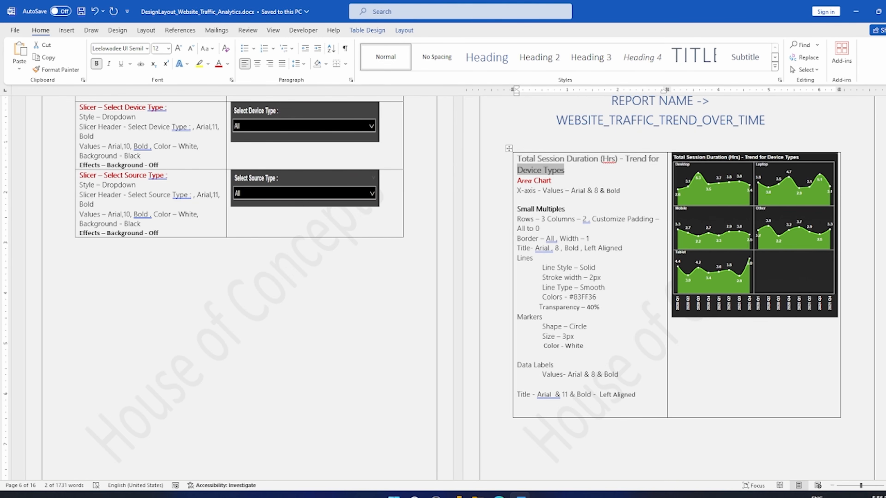
# Switch to Power BI and format the area chart's X-axis values in bold white Arial
pyautogui.click(521, 496)
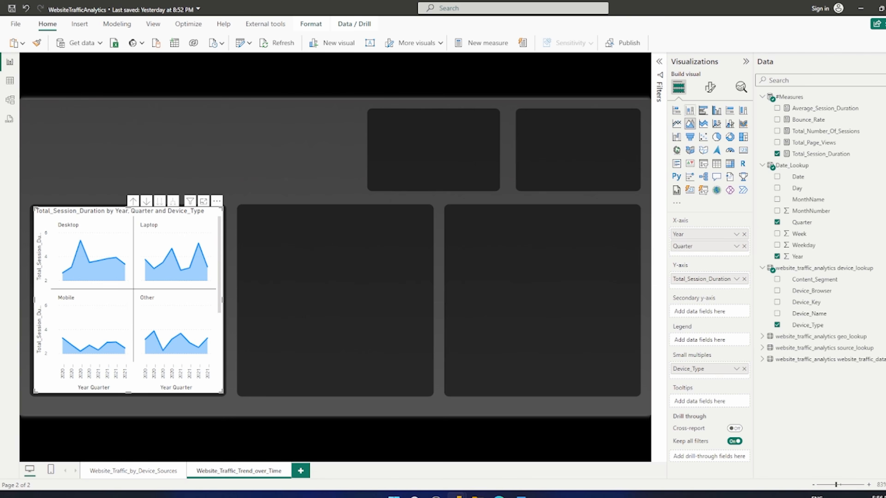
pyautogui.click(710, 87)
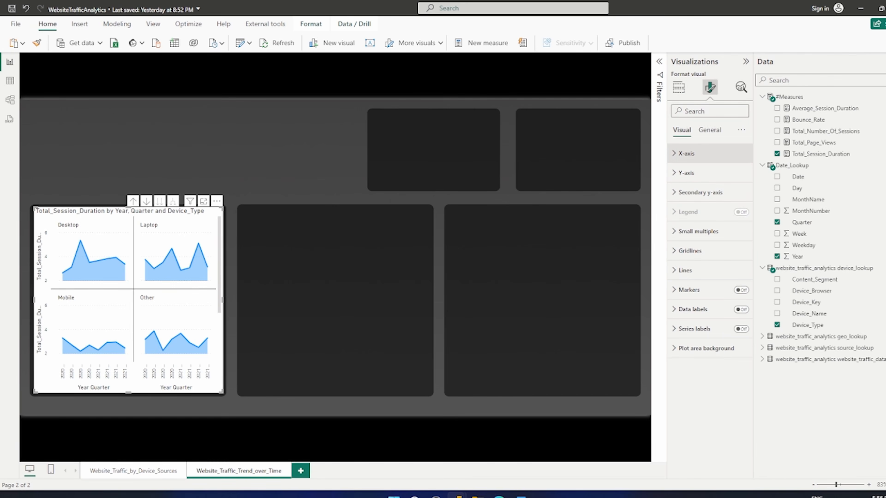
pyautogui.click(687, 153)
pyautogui.click(697, 201)
pyautogui.scroll(4, 694, 218)
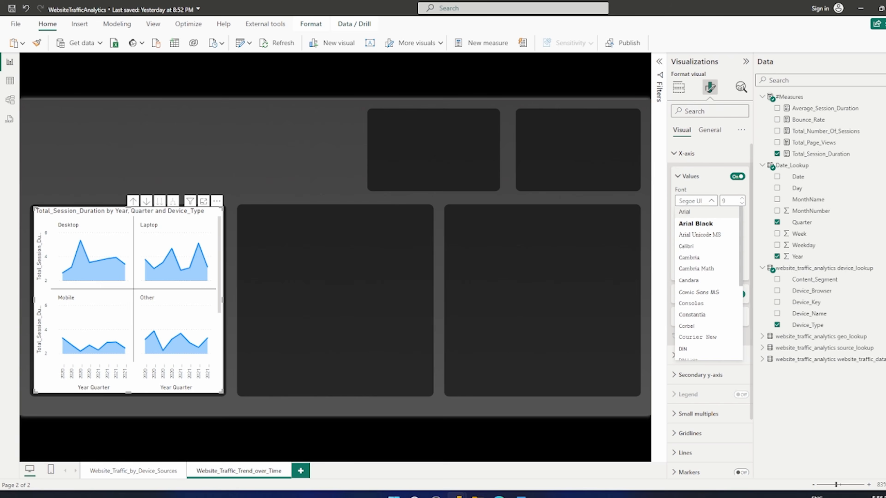
pyautogui.click(694, 212)
pyautogui.click(681, 214)
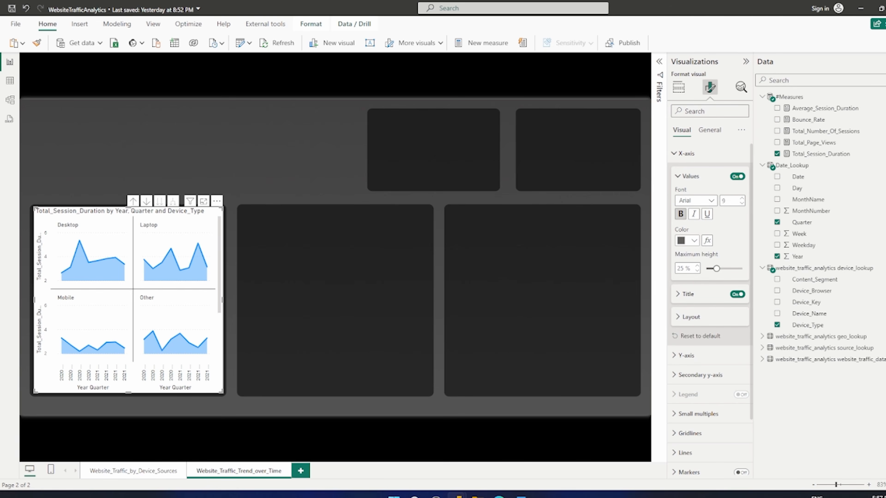
pyautogui.click(689, 241)
pyautogui.click(687, 273)
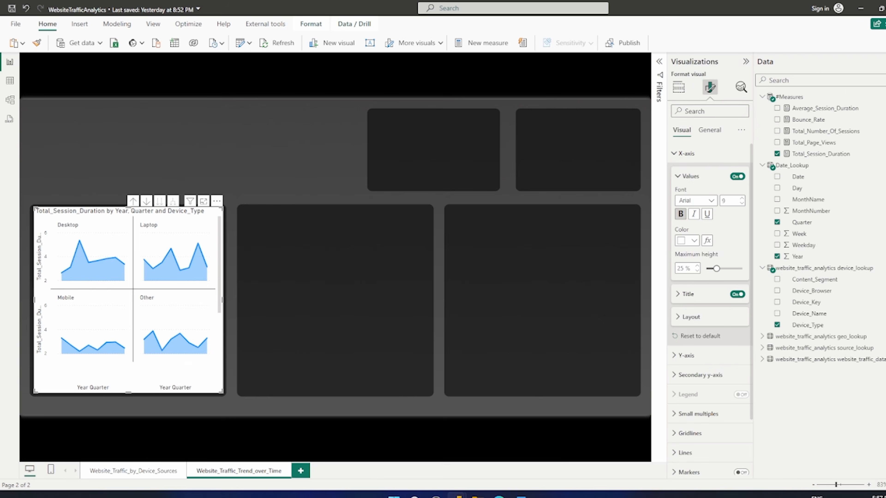
# Check the X-axis font specification in the Word design document, return to Power BI and set the X-axis value size to 8
pyautogui.click(521, 496)
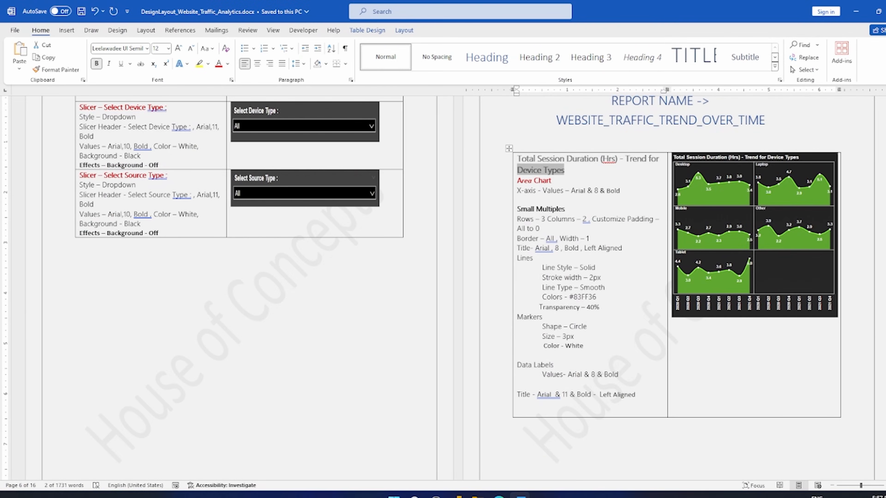
pyautogui.click(457, 497)
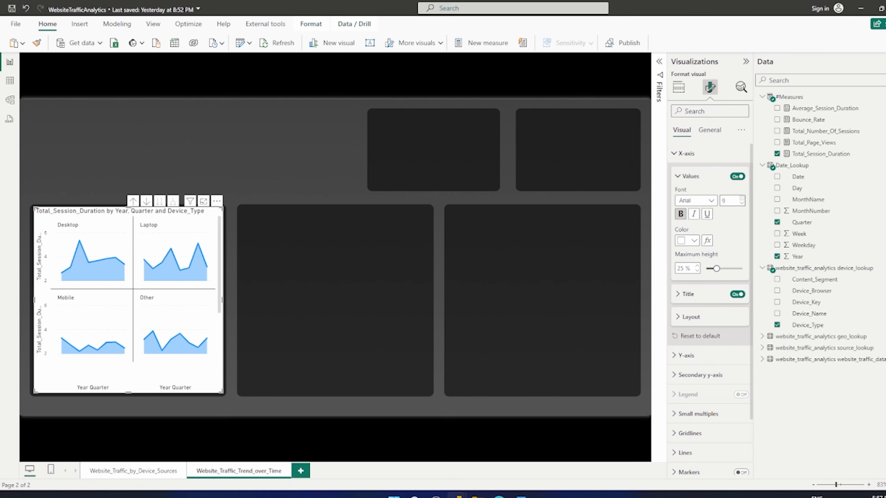
pyautogui.click(742, 203)
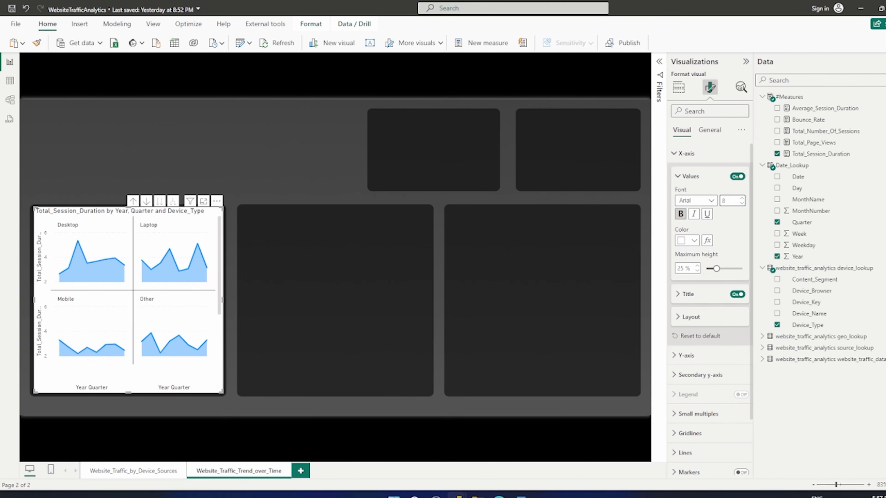
# Set the area chart's background transparency to 100% and turn off its header icons
pyautogui.click(710, 129)
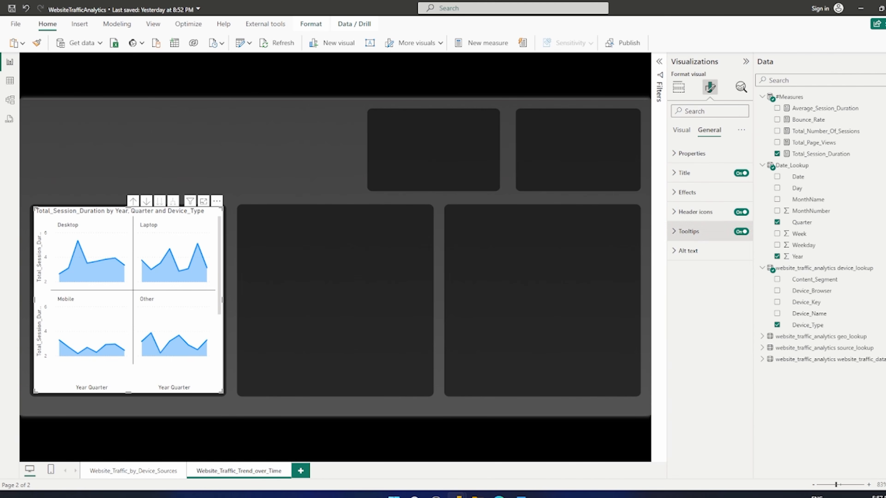
pyautogui.click(687, 192)
pyautogui.moveTo(707, 268); pyautogui.dragTo(743, 267)
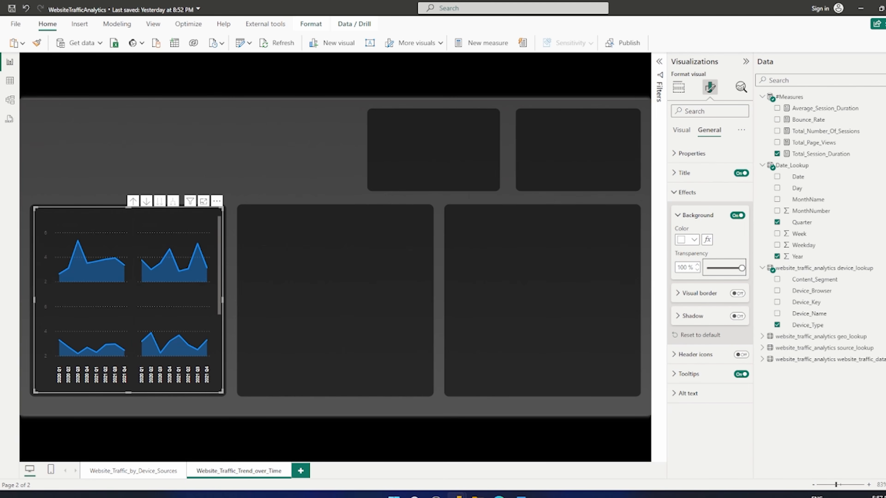
pyautogui.click(687, 192)
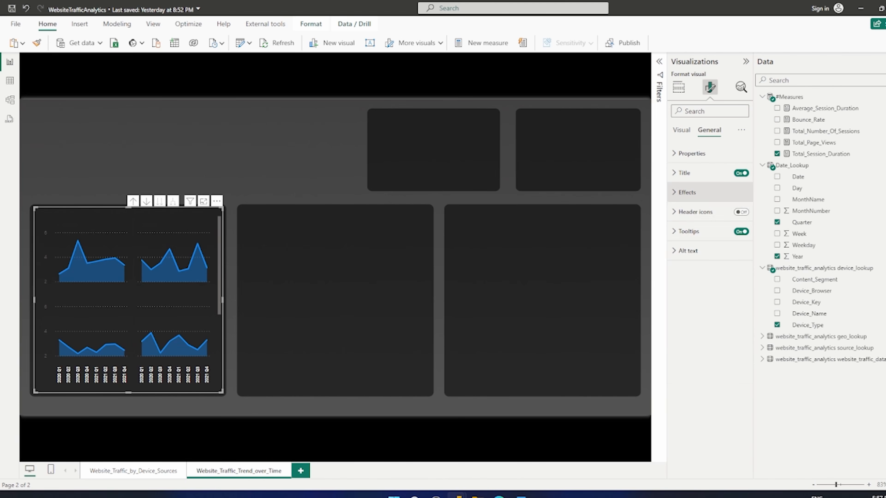
# Turn off the X-axis title of the area chart
pyautogui.click(682, 130)
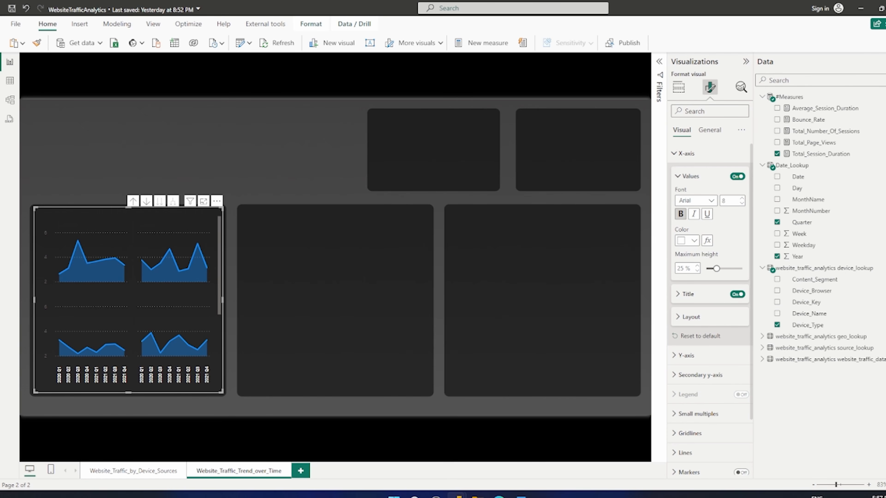
pyautogui.click(738, 294)
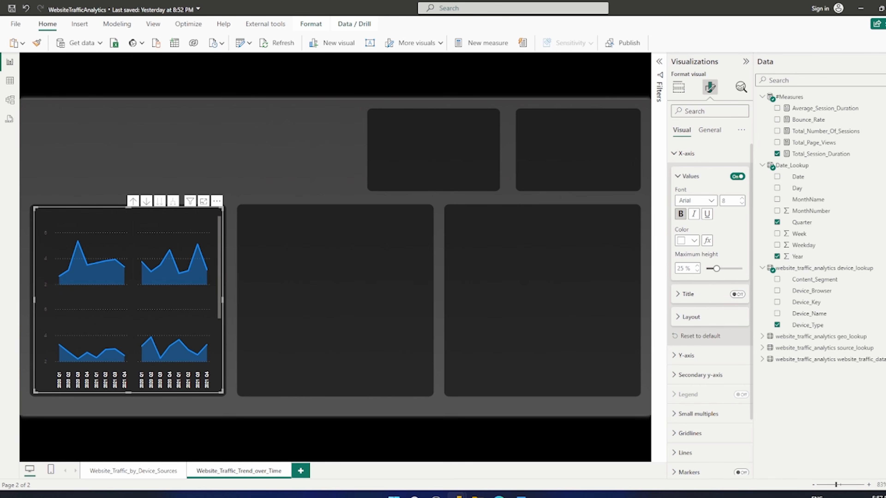
pyautogui.click(678, 177)
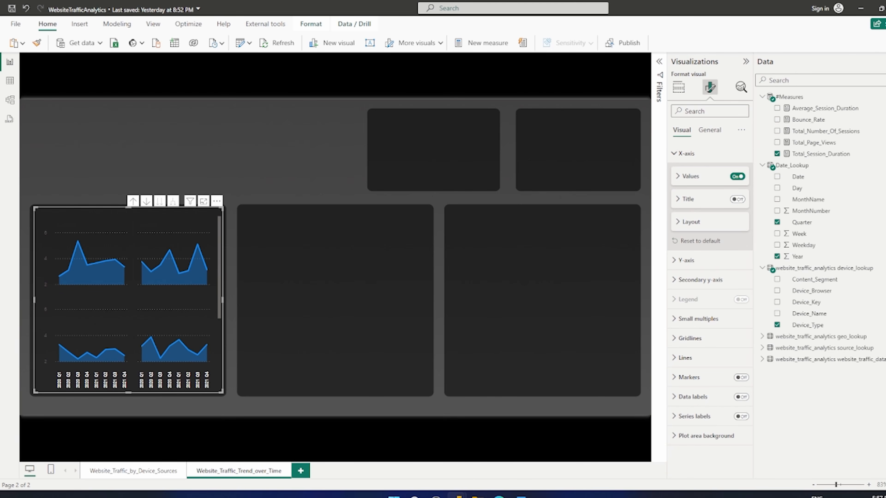
pyautogui.click(686, 154)
# Turn off the Y-axis sharing, values and title for the area chart
pyautogui.click(686, 173)
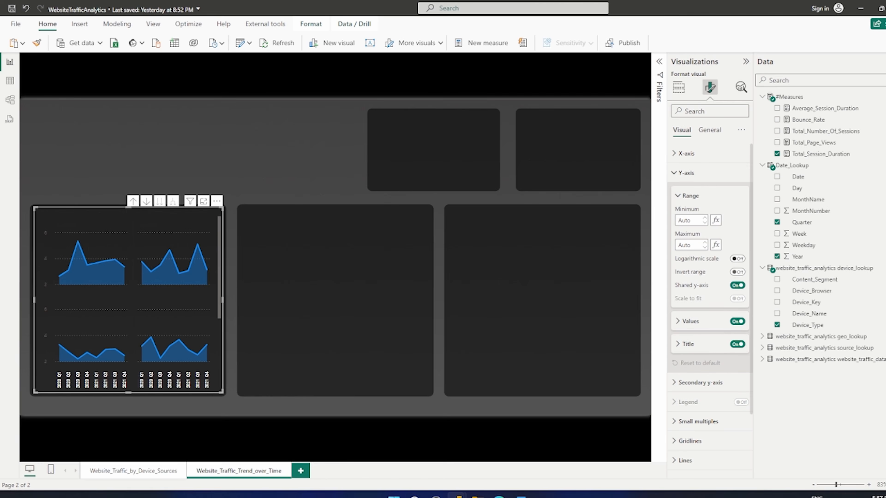
pyautogui.click(738, 285)
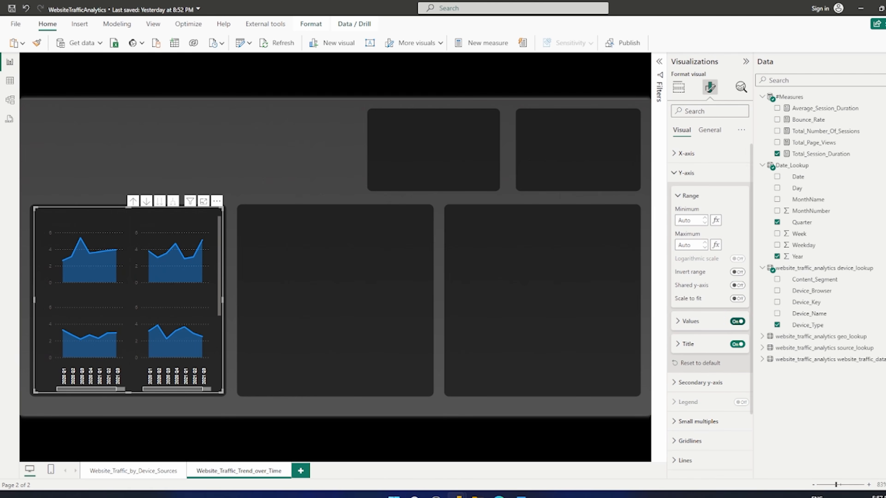
pyautogui.click(737, 322)
pyautogui.click(737, 344)
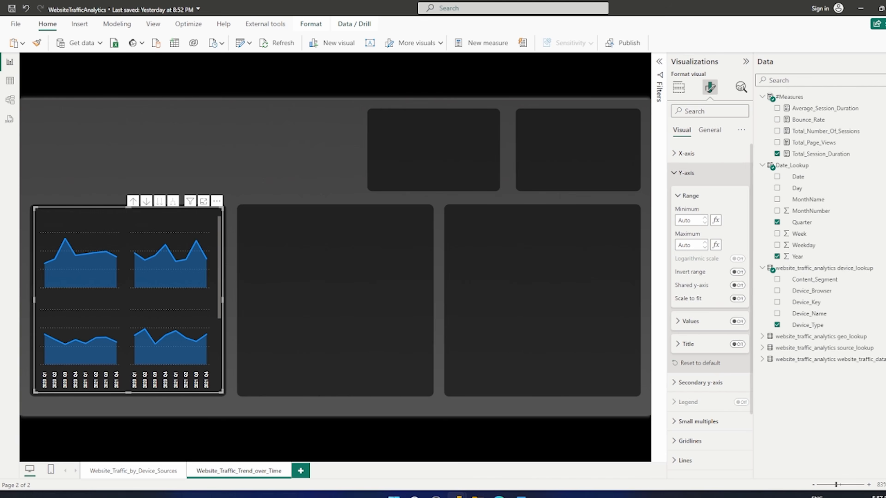
pyautogui.click(686, 173)
pyautogui.click(700, 193)
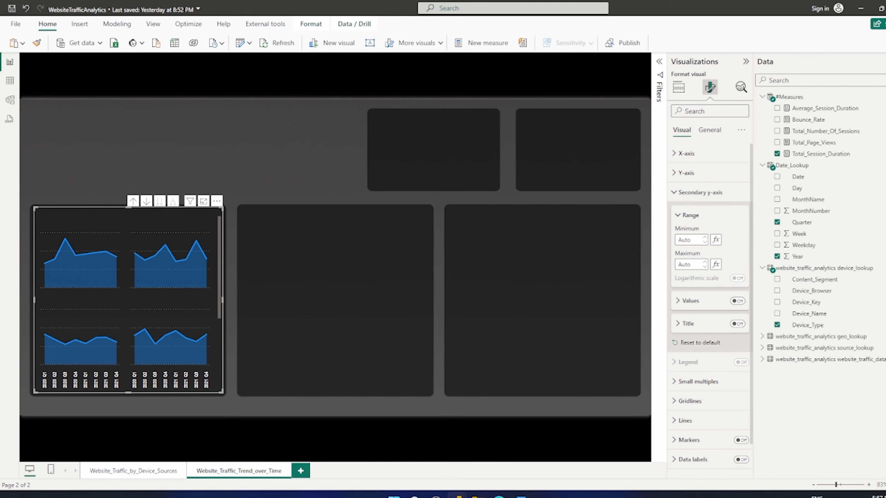
pyautogui.click(701, 192)
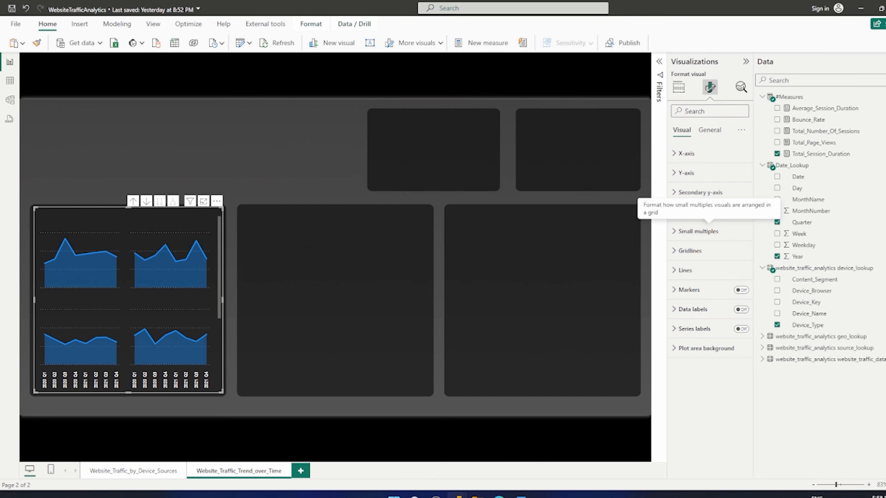
# Check the field assigned to small multiples and open the chart's small multiples layout settings
pyautogui.click(678, 87)
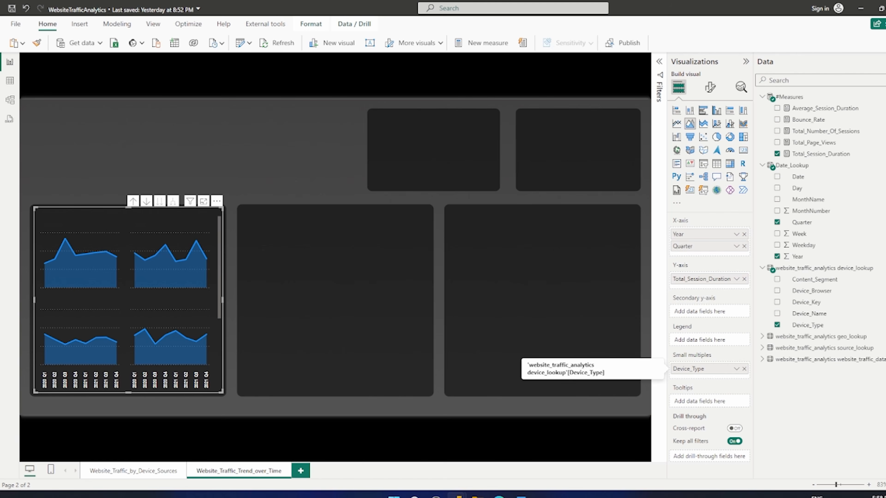
pyautogui.click(710, 87)
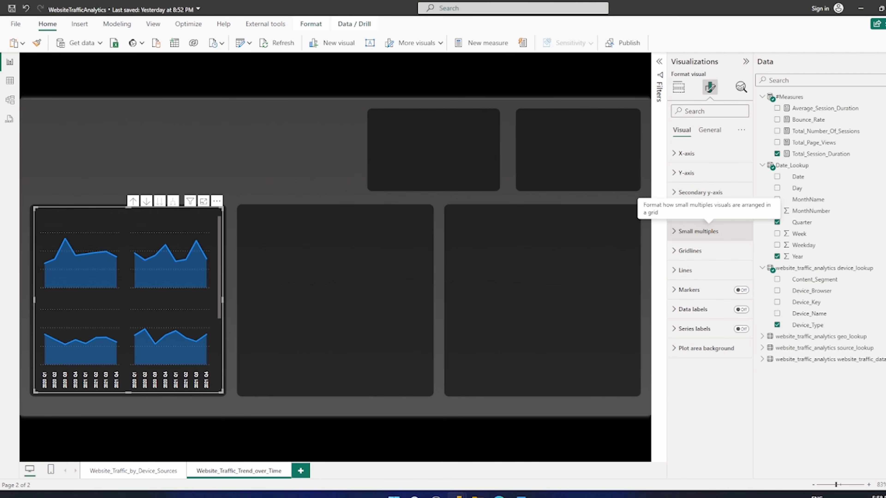
pyautogui.click(699, 231)
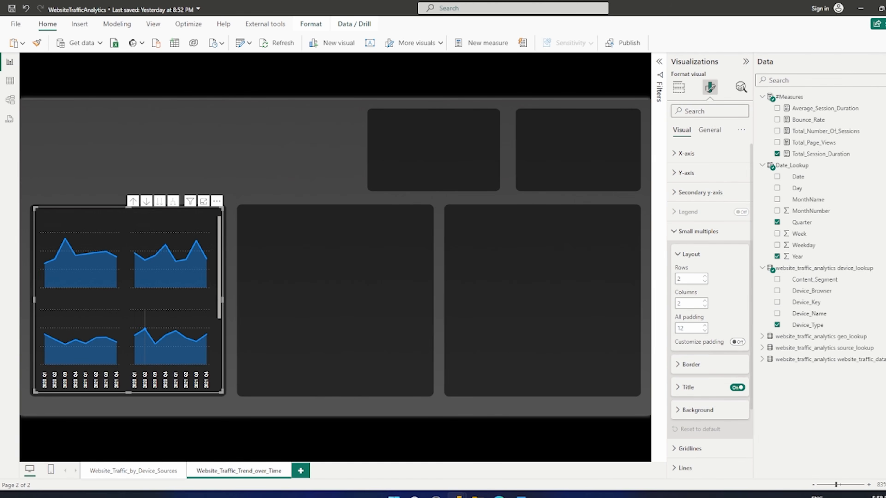
pyautogui.moveTo(96, 248)
pyautogui.hotkey('ctrl', '3')
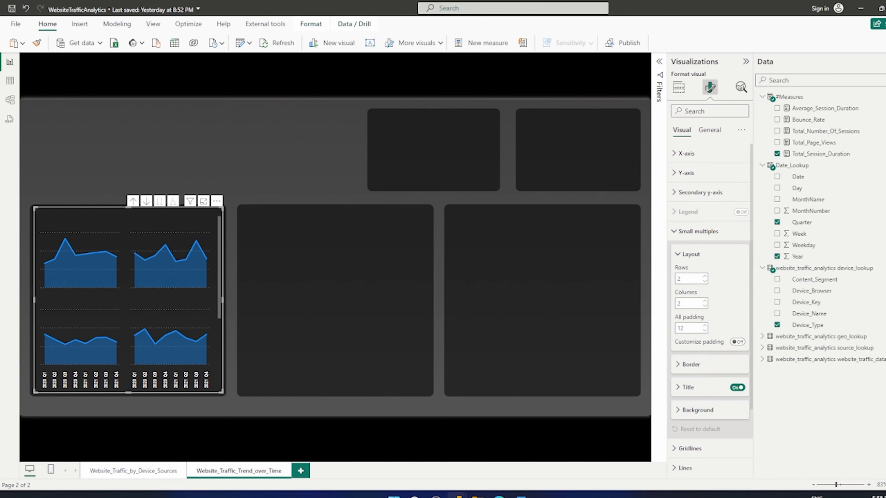
pyautogui.moveTo(36, 302); pyautogui.dragTo(165, 295)
pyautogui.moveTo(61, 232); pyautogui.dragTo(56, 230)
pyautogui.moveTo(46, 316); pyautogui.dragTo(39, 309)
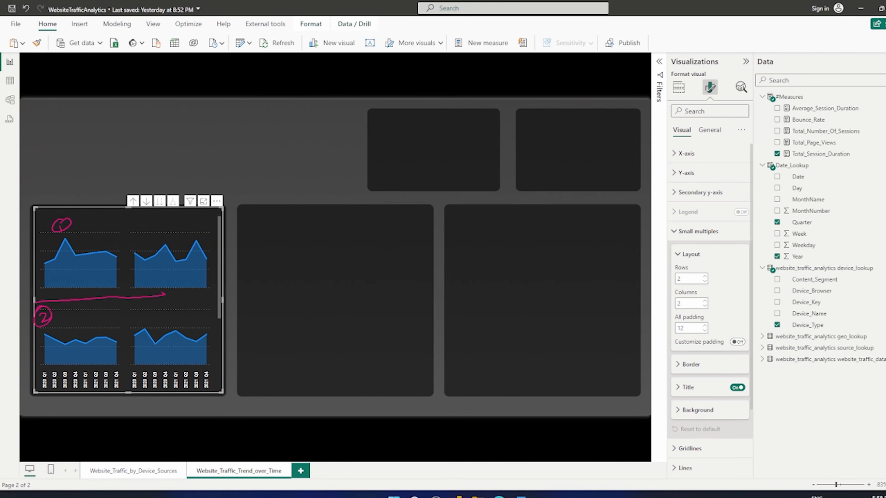
pyautogui.moveTo(125, 221); pyautogui.dragTo(115, 367)
pyautogui.moveTo(86, 216); pyautogui.dragTo(84, 326)
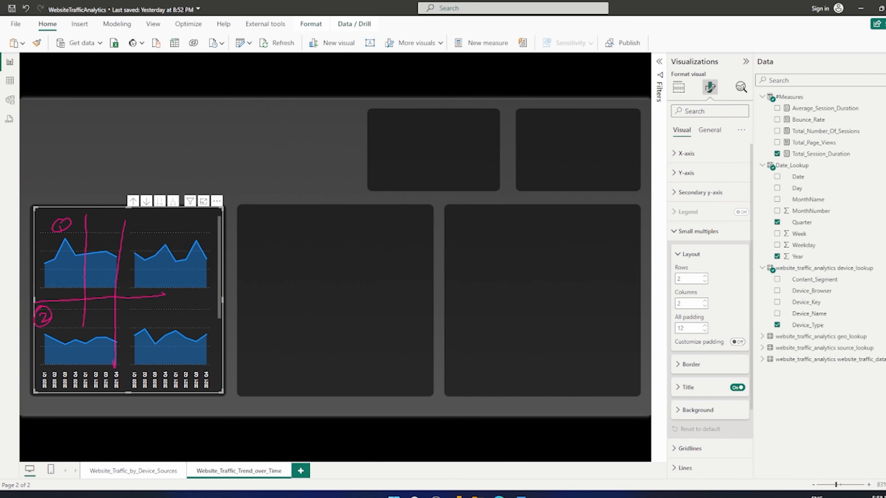
pyautogui.moveTo(64, 227); pyautogui.dragTo(65, 325)
pyautogui.moveTo(87, 283); pyautogui.dragTo(87, 303)
pyautogui.moveTo(151, 239); pyautogui.dragTo(156, 309)
pyautogui.moveTo(165, 245); pyautogui.dragTo(166, 304)
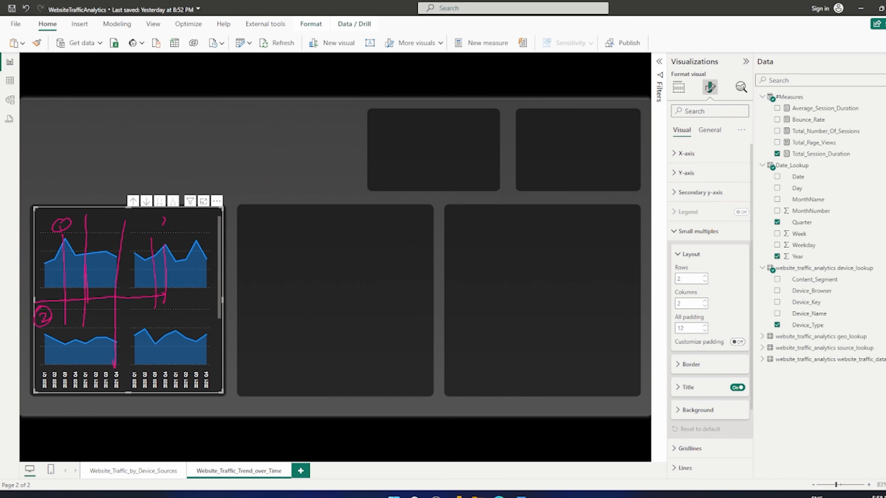
pyautogui.moveTo(162, 225); pyautogui.dragTo(167, 224)
pyautogui.moveTo(164, 209); pyautogui.dragTo(161, 210)
pyautogui.hotkey('ctrl', '2')
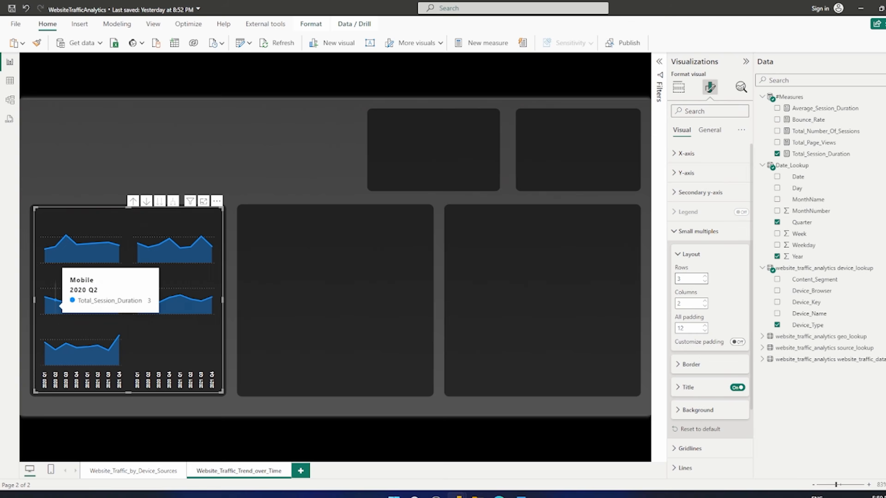
# Set the small multiples layout to 3 rows with an overall padding of 0
pyautogui.click(682, 328)
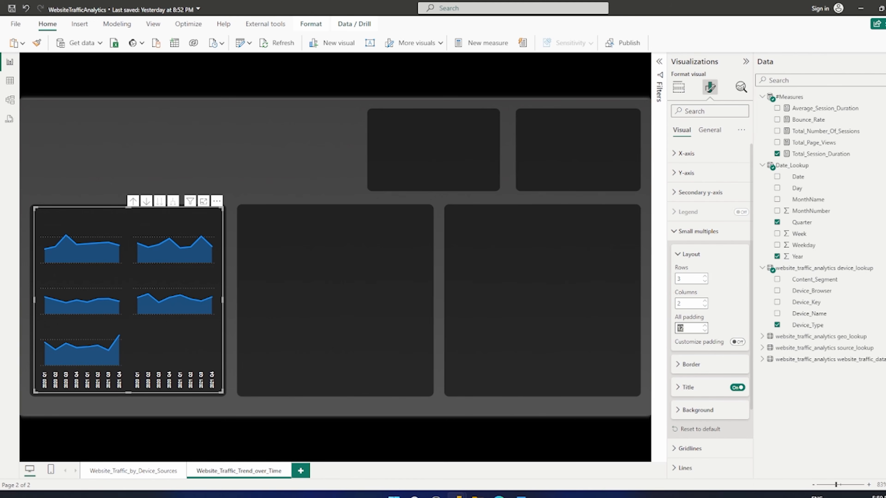
pyautogui.write('0')
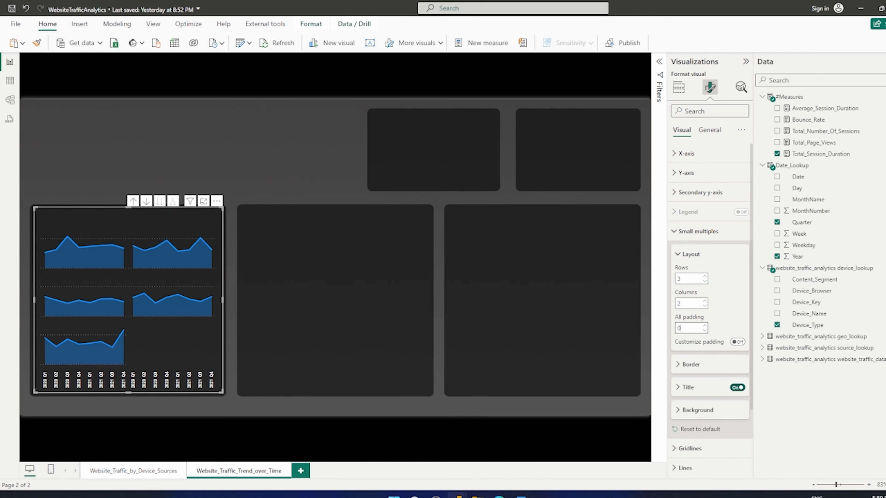
# Format the small multiples titles in bold white Arial, size 8, and turn off the chart's horizontal gridlines
pyautogui.click(688, 388)
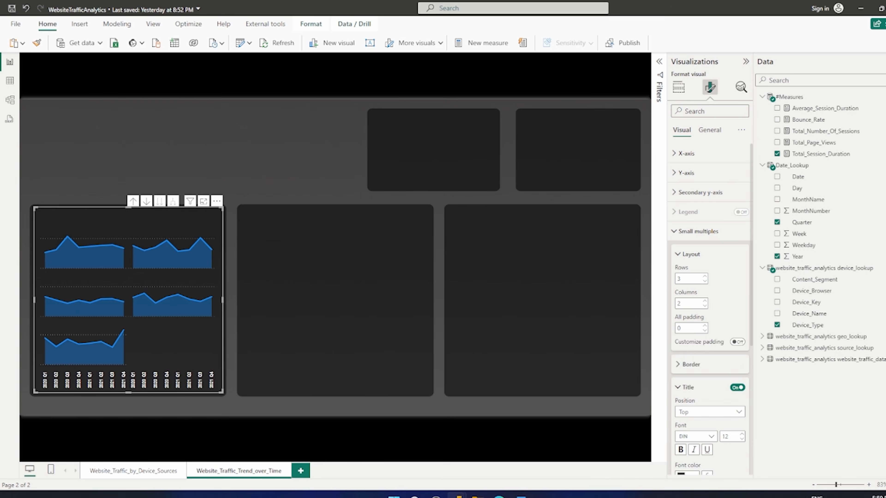
pyautogui.scroll(-2, 694, 388)
pyautogui.click(696, 337)
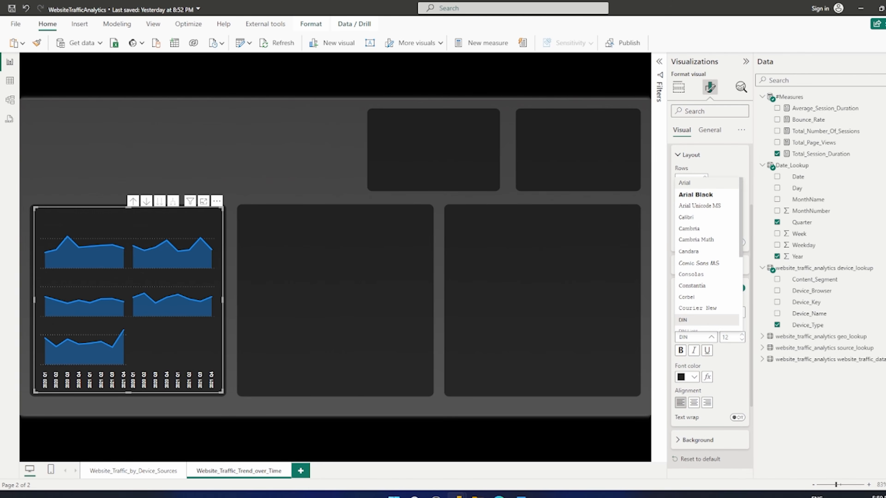
pyautogui.click(687, 183)
pyautogui.click(742, 340)
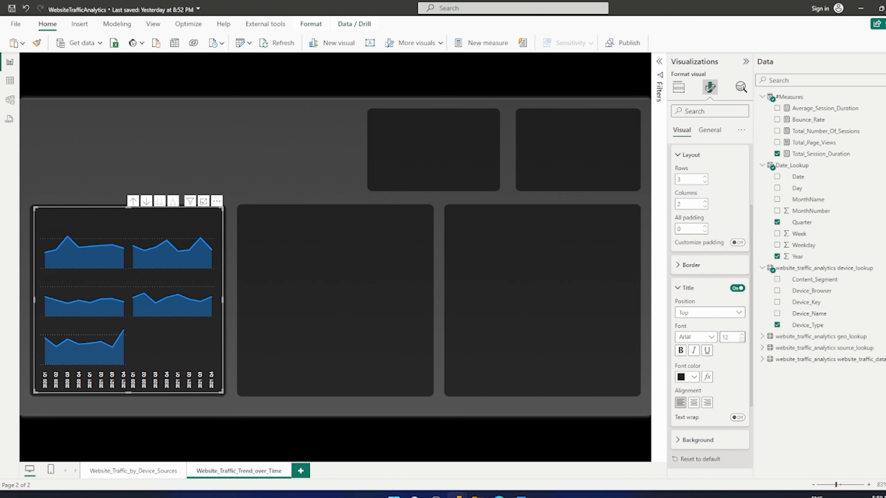
pyautogui.click(742, 339)
pyautogui.click(742, 339)
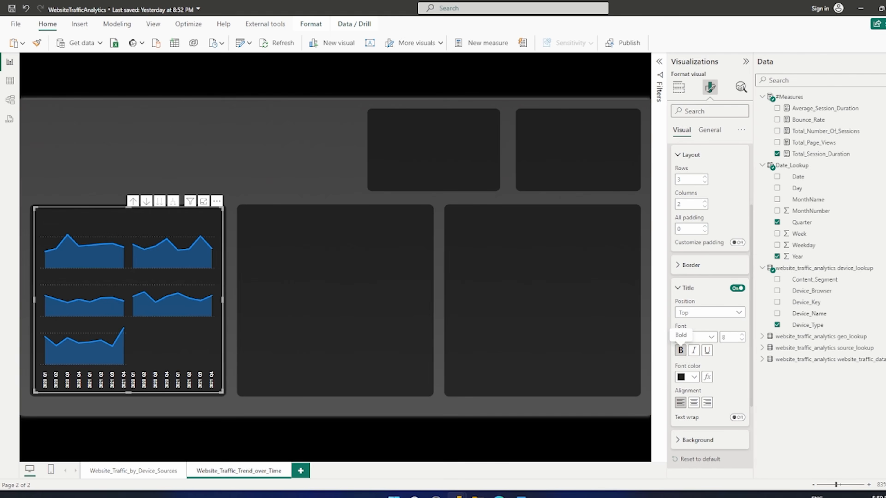
pyautogui.click(694, 377)
pyautogui.click(687, 226)
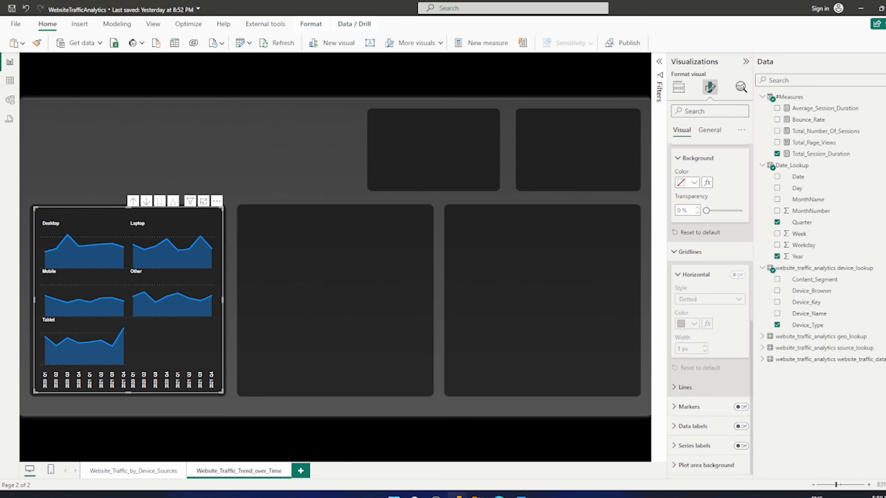
# Check the small multiples specification in the Word design document and return to the chart's small multiples settings in Power BI
pyautogui.click(521, 495)
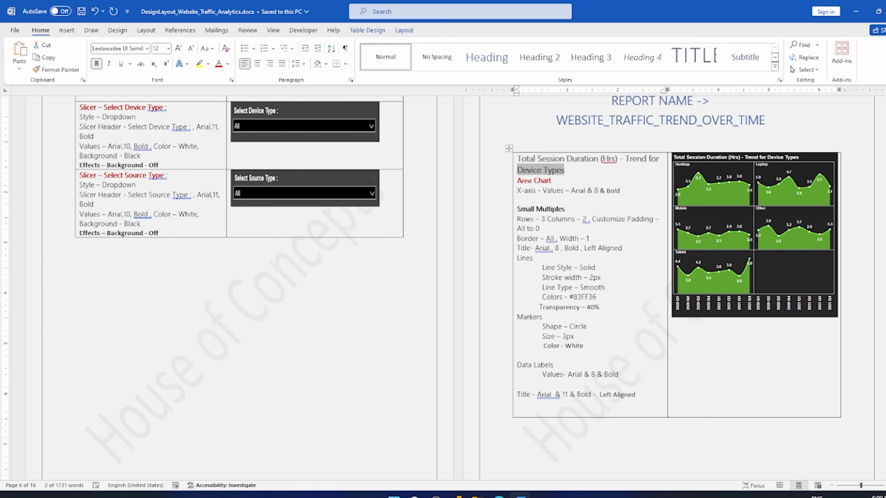
pyautogui.click(522, 496)
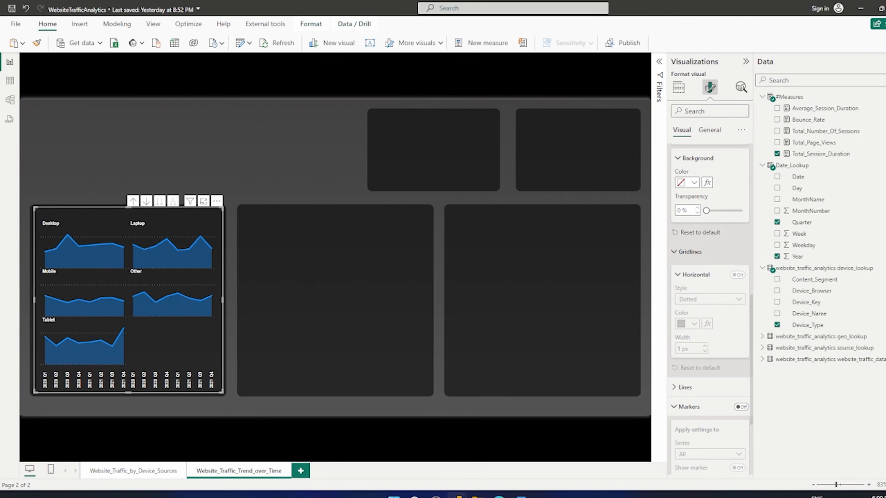
pyautogui.click(690, 252)
pyautogui.click(698, 158)
pyautogui.scroll(3, 701, 195)
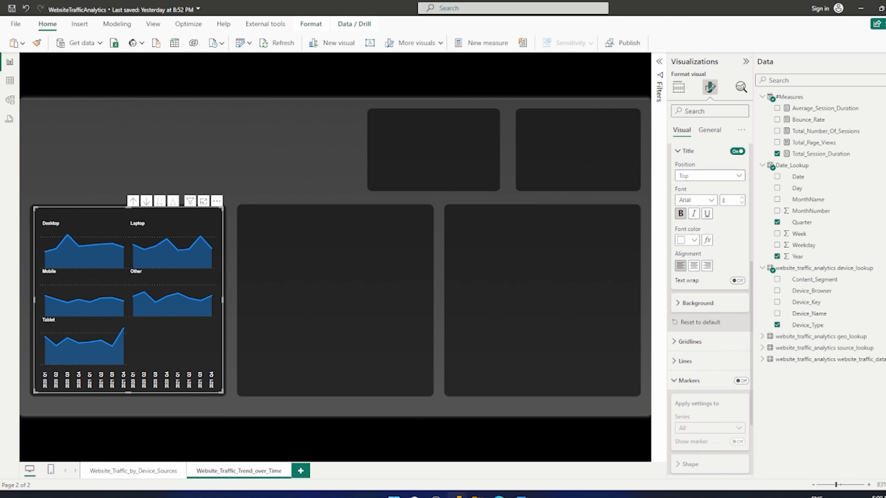
pyautogui.click(688, 151)
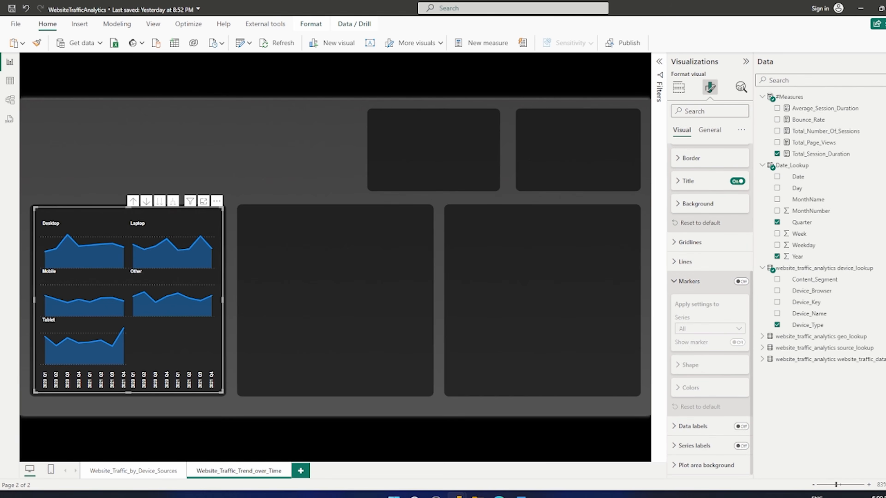
pyautogui.scroll(4, 708, 281)
pyautogui.scroll(2, 708, 406)
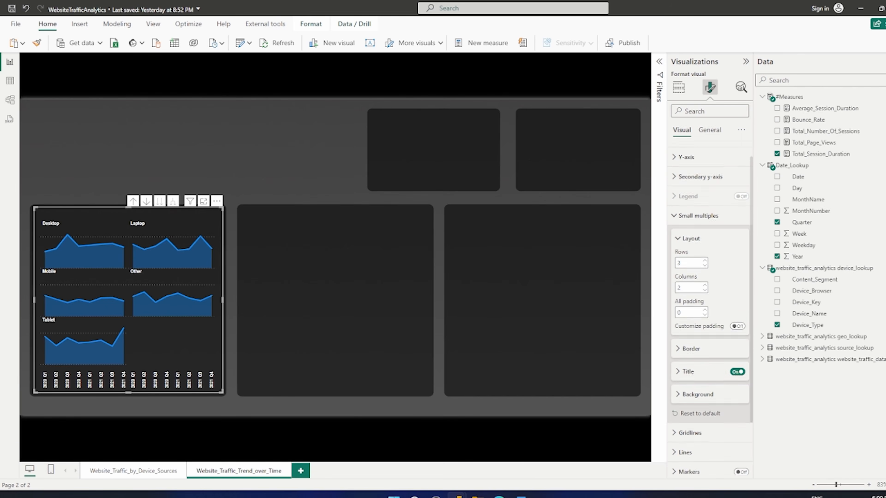
pyautogui.scroll(1, 710, 309)
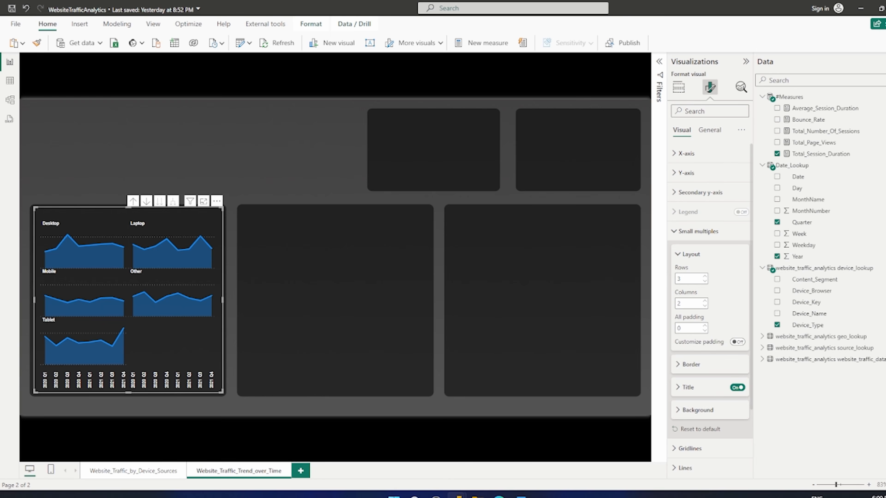
# Set the small multiples border gridlines to Horizontal and vertical with a white line color
pyautogui.click(691, 365)
pyautogui.click(711, 390)
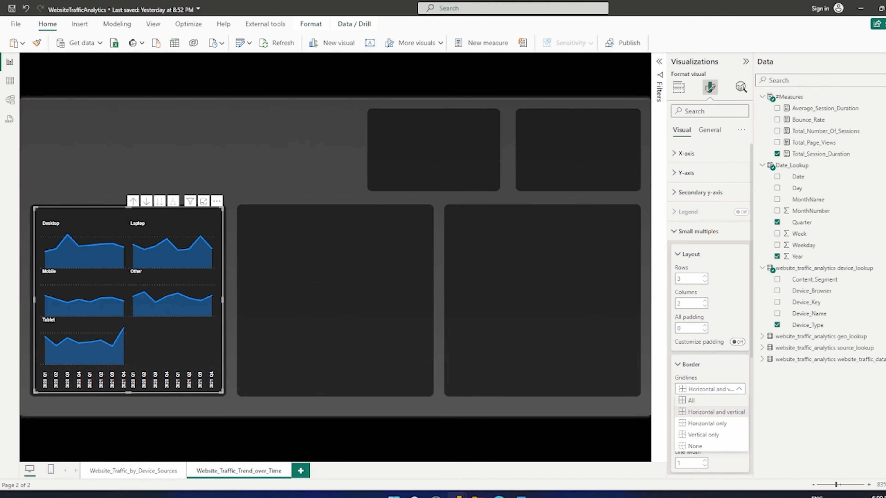
pyautogui.click(692, 401)
pyautogui.click(710, 389)
pyautogui.click(716, 412)
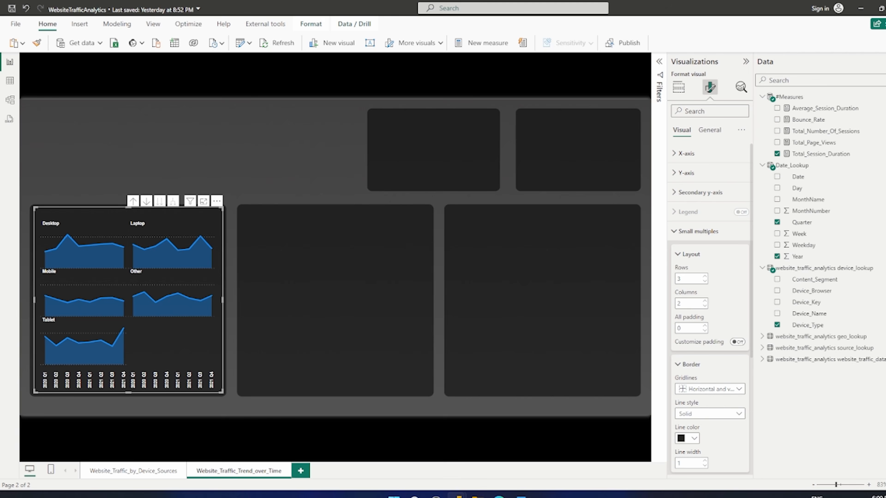
pyautogui.click(687, 439)
pyautogui.click(681, 277)
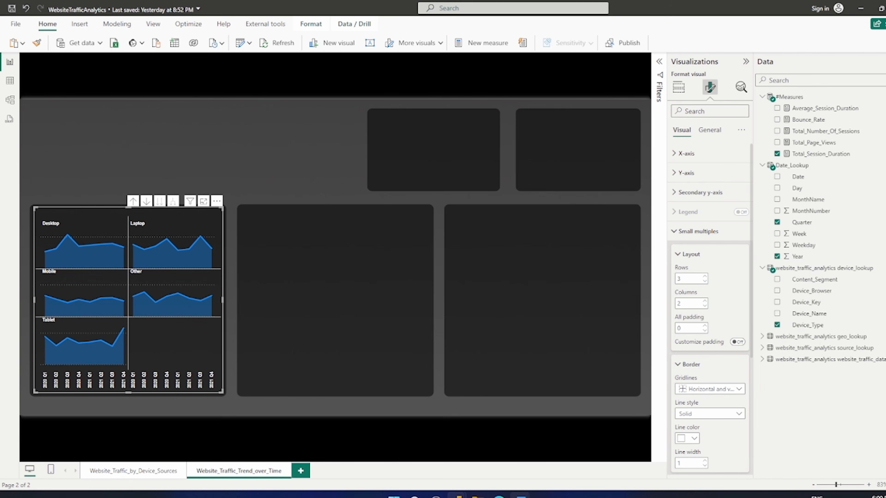
# Check the border specification in the Word design document and close the chart's small multiples and gridlines settings
pyautogui.click(521, 497)
pyautogui.click(521, 496)
pyautogui.click(678, 365)
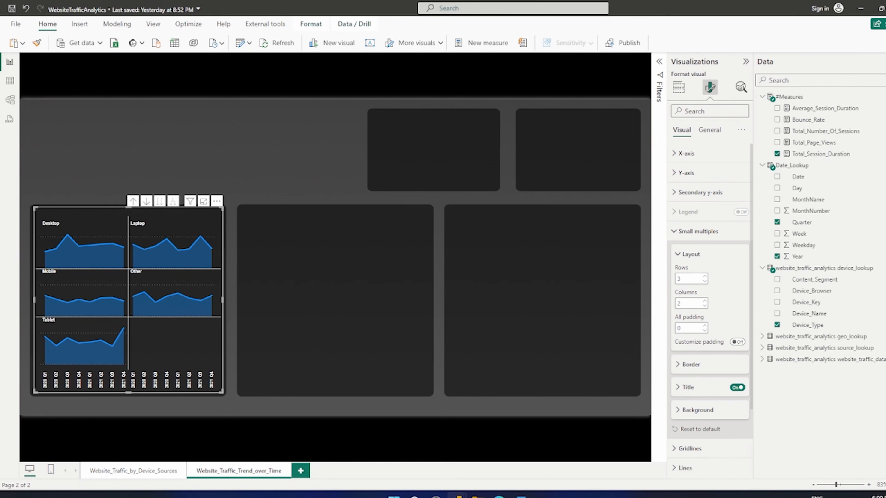
pyautogui.click(678, 254)
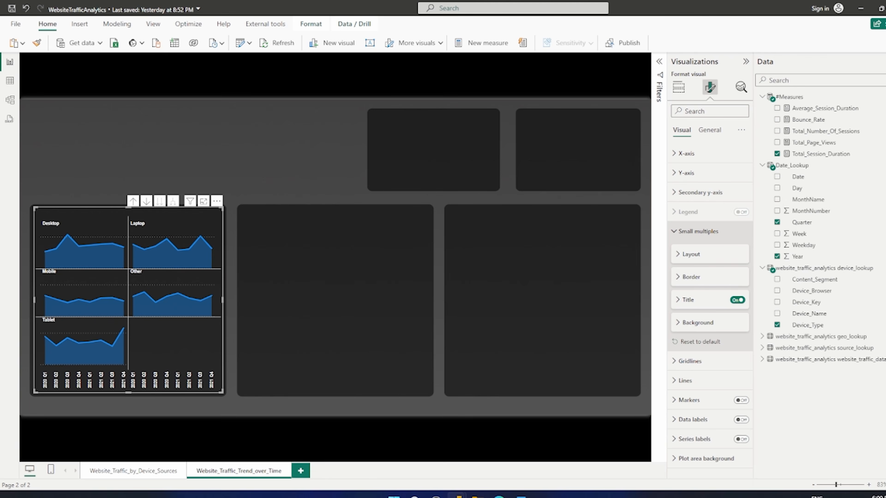
pyautogui.click(698, 232)
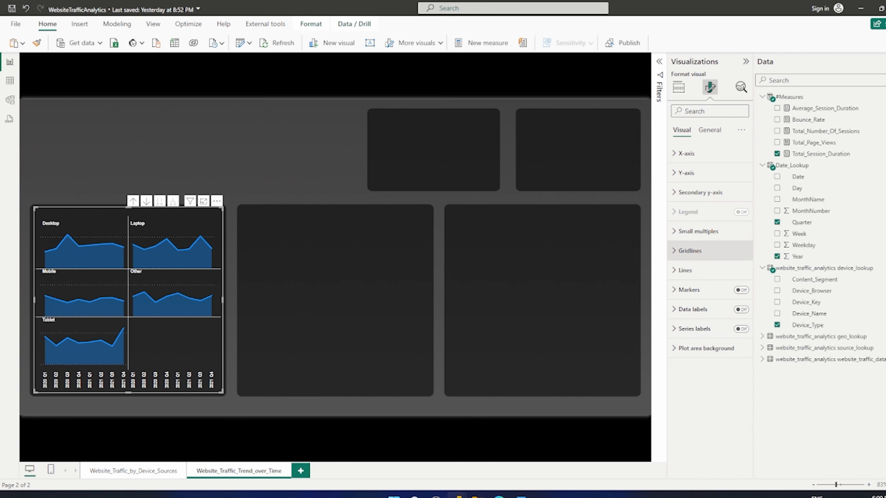
pyautogui.click(690, 251)
pyautogui.click(691, 251)
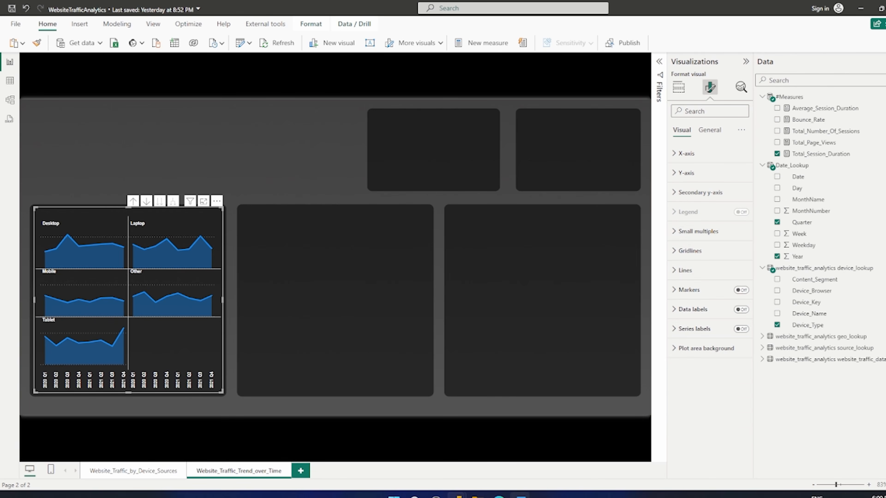
# Copy the line color code #83FF36 from the Word design document and return to the Power BI report
pyautogui.click(521, 496)
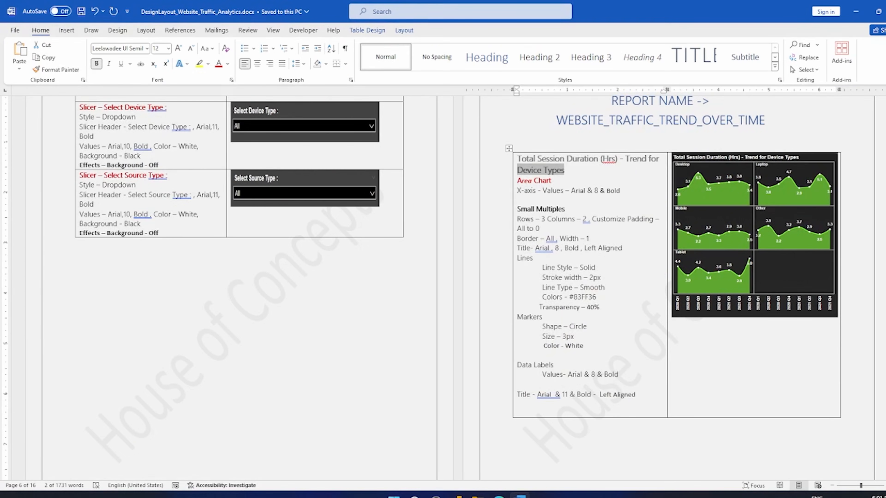
pyautogui.moveTo(596, 298); pyautogui.dragTo(570, 297)
pyautogui.hotkey('ctrl', 'c')
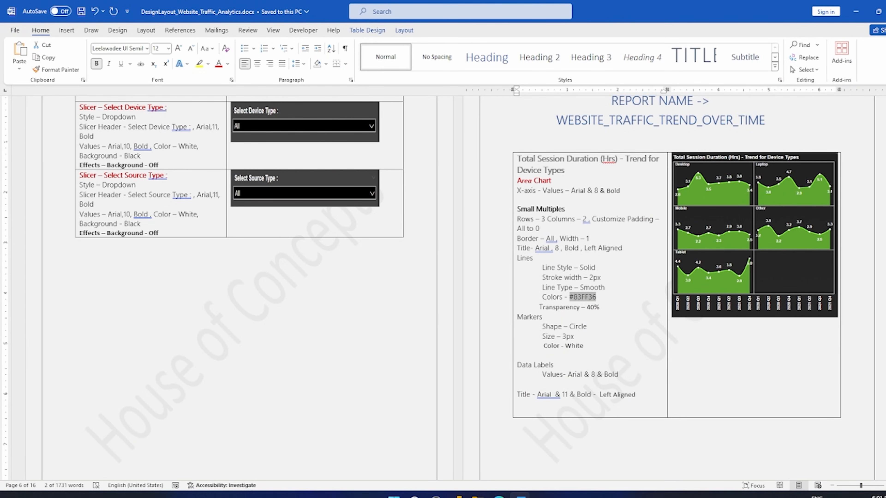
pyautogui.hotkey('alt', 'Tab')
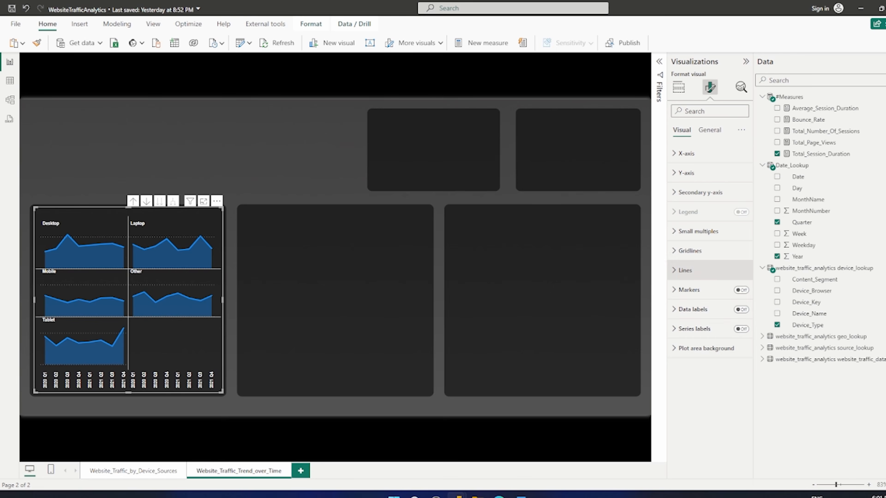
# Set the area chart's line stroke width to 2 px and its line type to Smooth
pyautogui.click(685, 270)
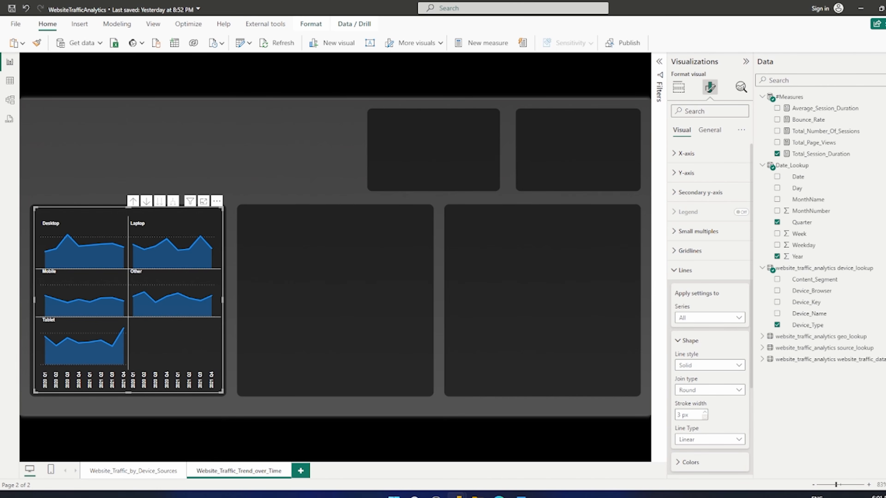
pyautogui.hotkey('alt', 'Tab')
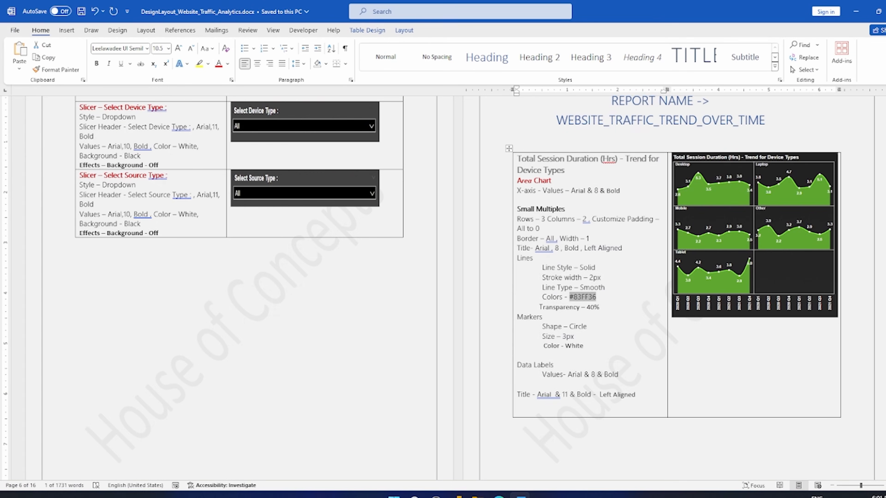
pyautogui.hotkey('alt', 'Tab')
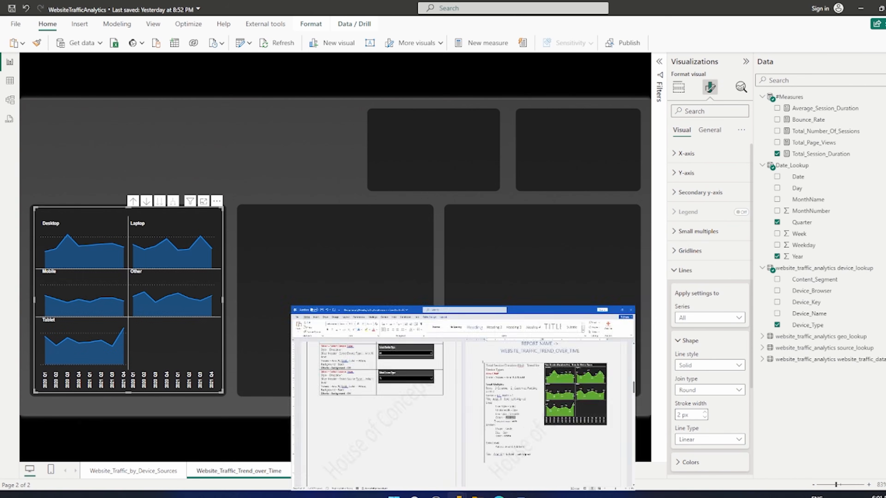
pyautogui.click(710, 439)
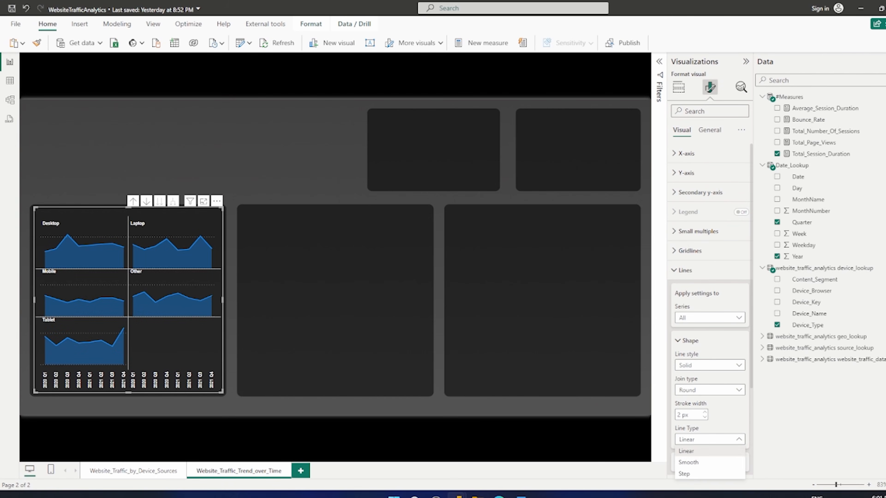
pyautogui.click(697, 463)
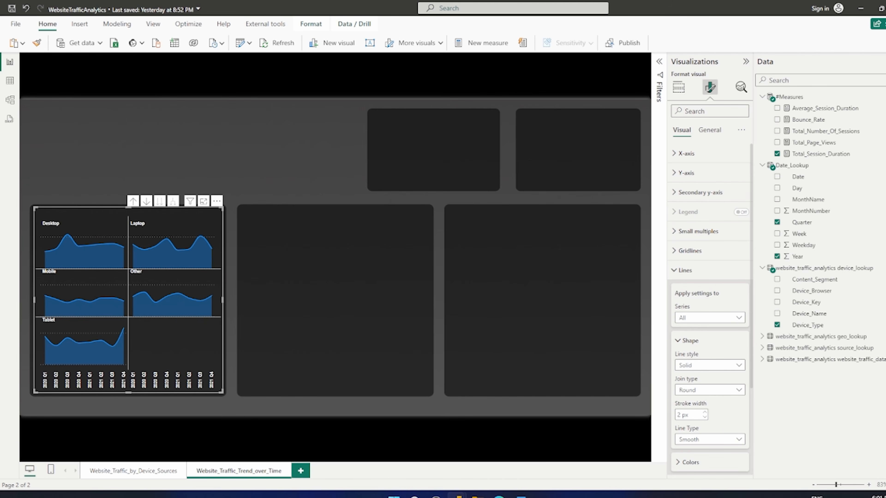
# Apply the copied hex color #83FF36 to the Total_Session_Duration line
pyautogui.scroll(-2, 710, 297)
pyautogui.click(690, 412)
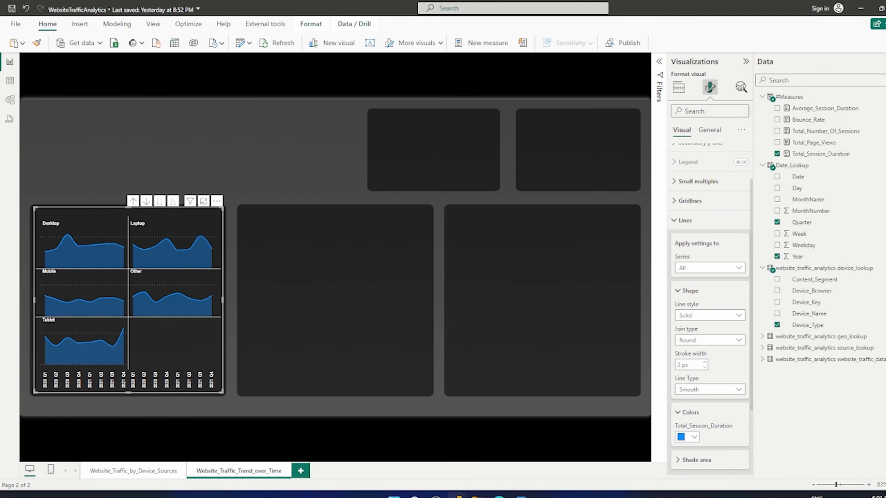
pyautogui.click(687, 437)
pyautogui.click(709, 416)
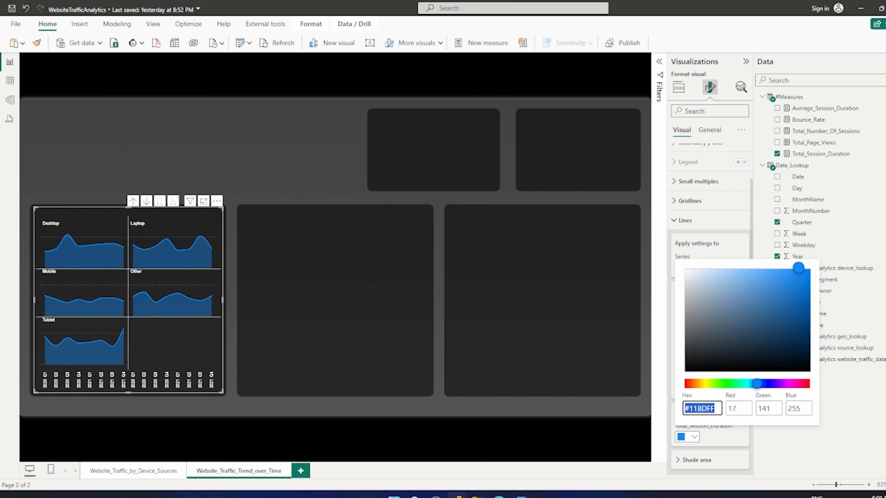
pyautogui.hotkey('ctrl', 'v')
pyautogui.press('Return')
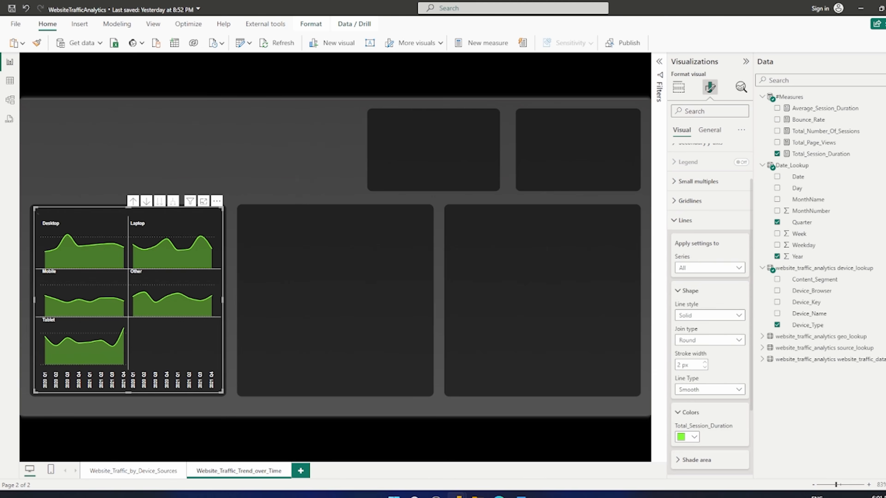
# Set the area transparency of the chart's shaded area to 40%
pyautogui.scroll(-2, 710, 279)
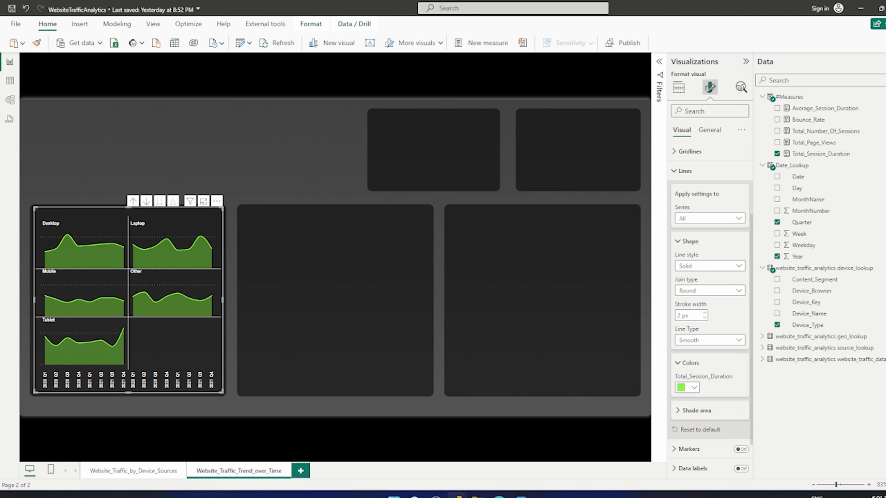
pyautogui.click(697, 411)
pyautogui.scroll(-3, 696, 409)
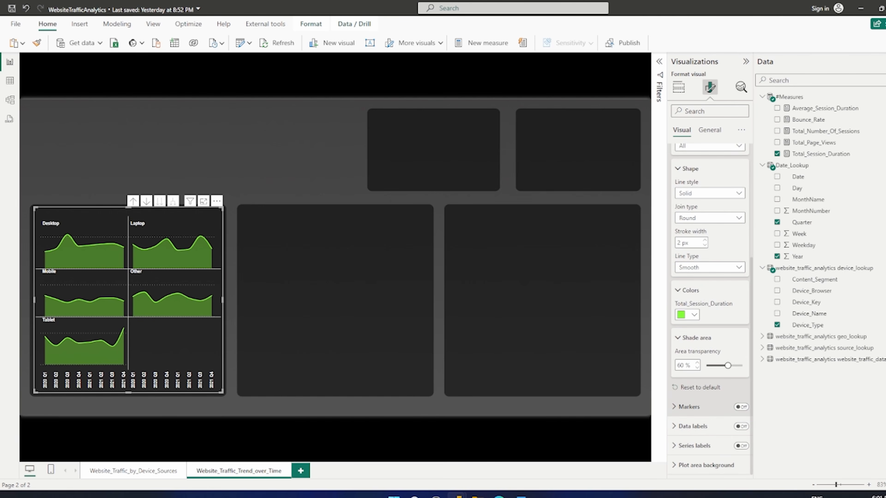
pyautogui.doubleClick(680, 366)
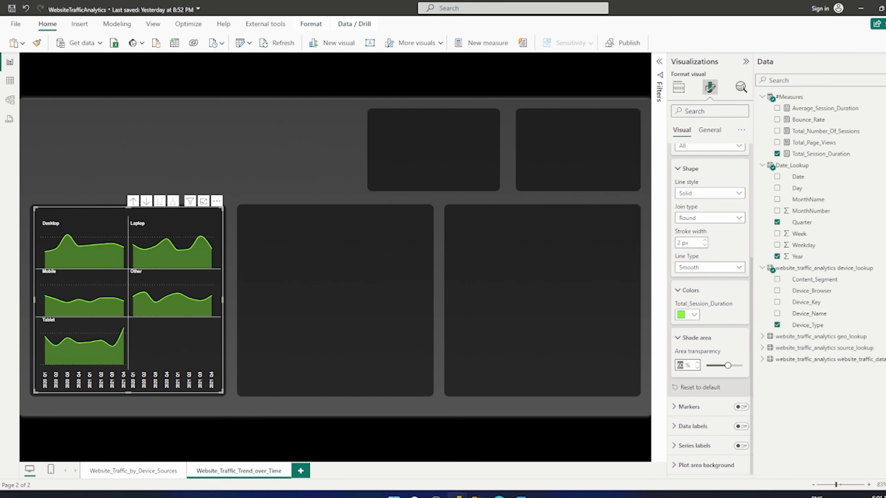
pyautogui.write('40')
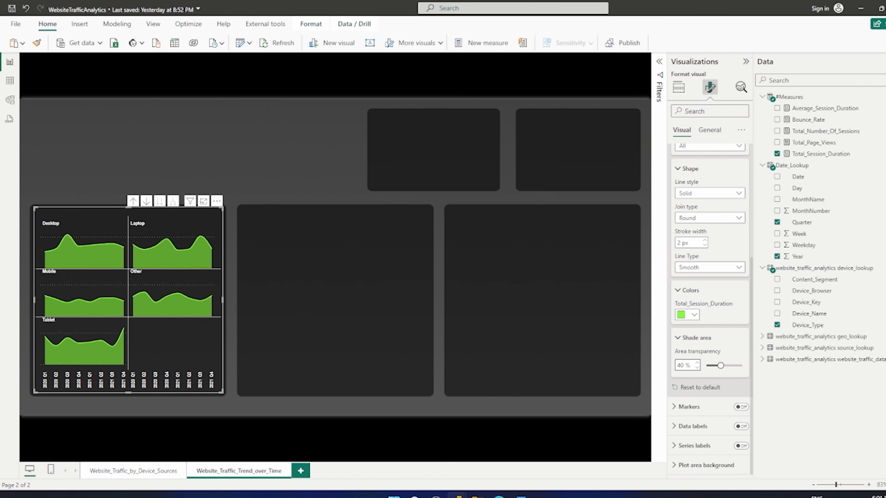
pyautogui.click(690, 291)
pyautogui.click(690, 194)
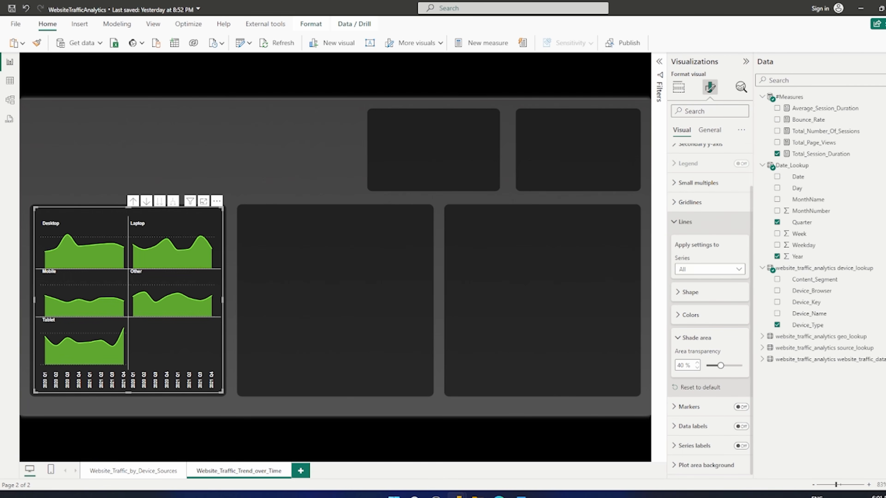
pyautogui.click(685, 222)
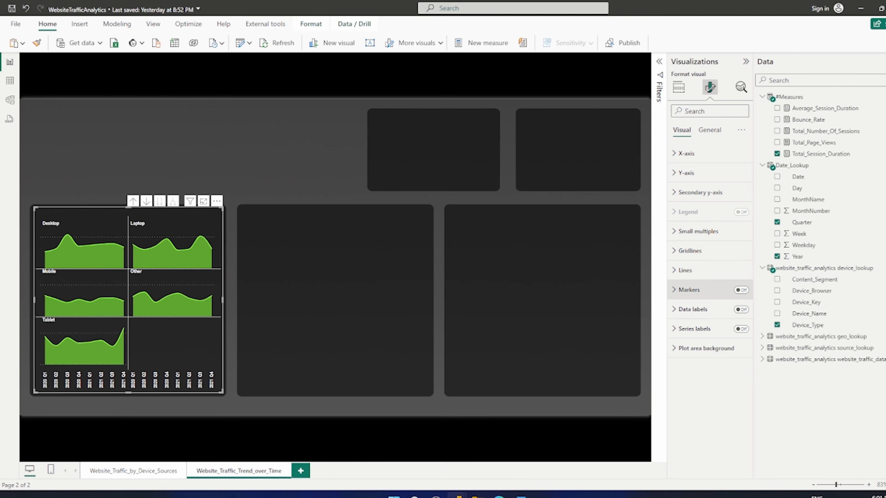
# Turn on the chart's markers with a size of 3 px, checking the marker specification in the Word design document
pyautogui.click(741, 290)
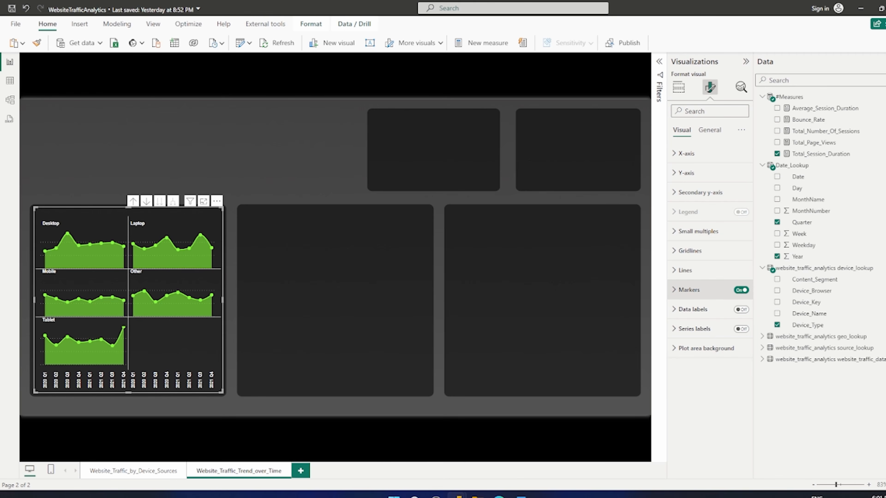
pyautogui.click(689, 290)
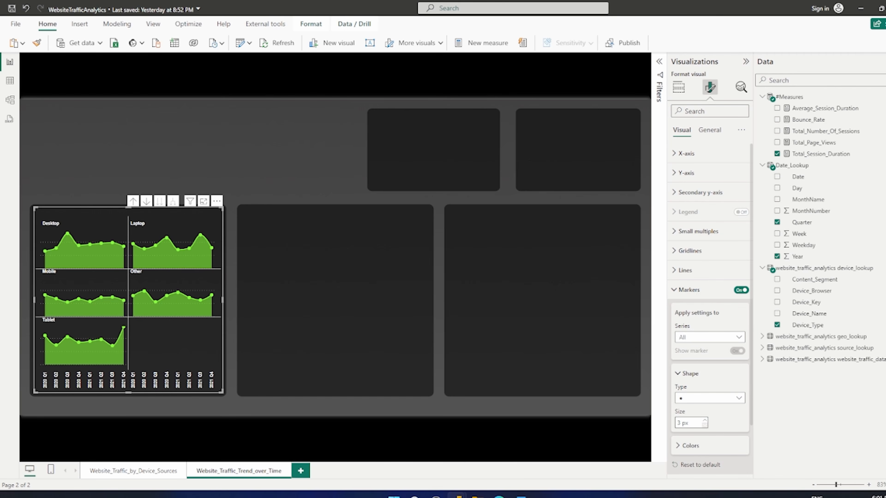
pyautogui.click(521, 497)
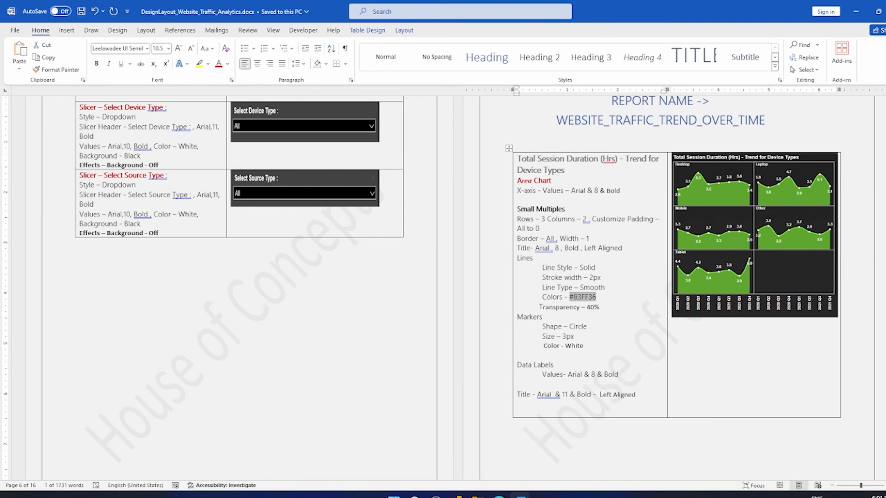
pyautogui.click(520, 497)
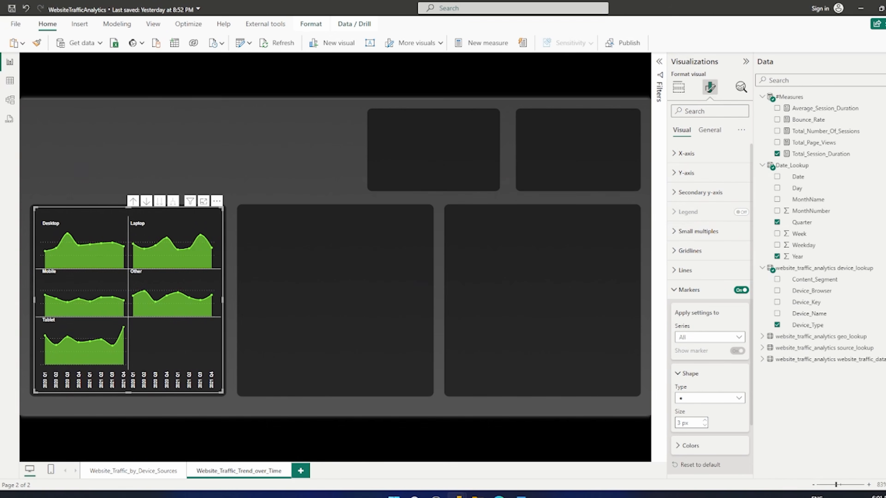
# Set the default color of the area chart's markers to white
pyautogui.click(690, 446)
pyautogui.scroll(-2, 692, 444)
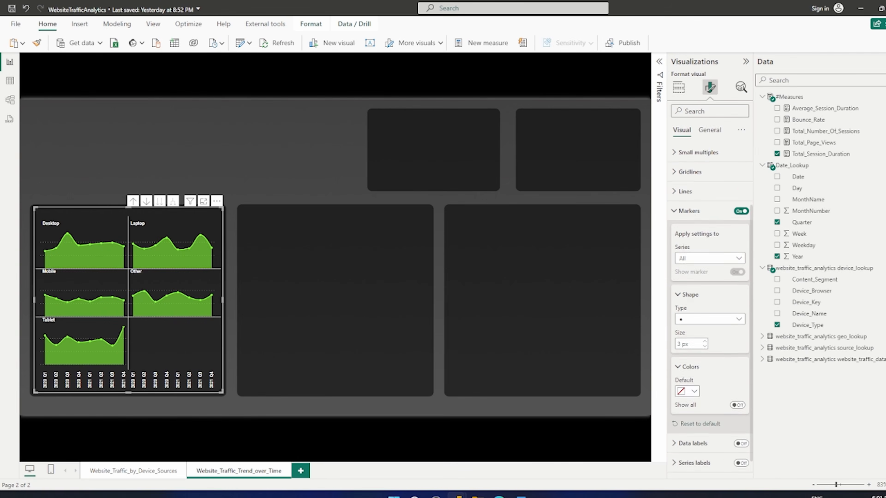
pyautogui.click(687, 374)
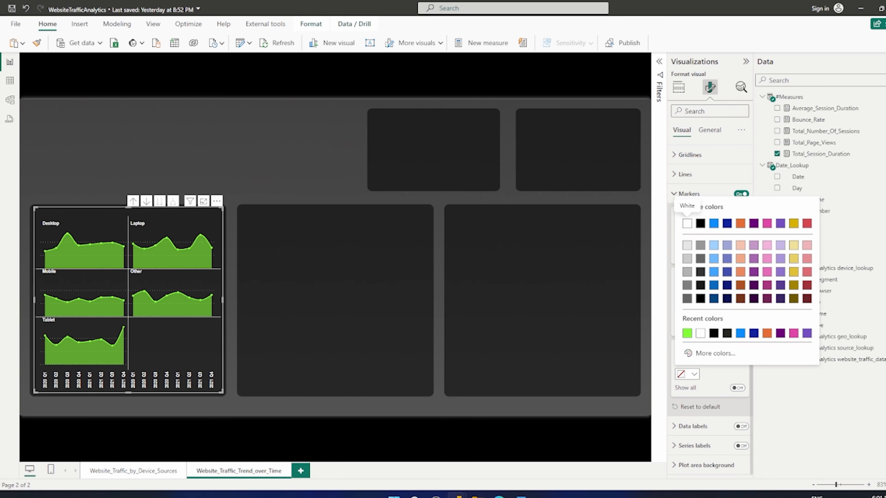
pyautogui.click(687, 224)
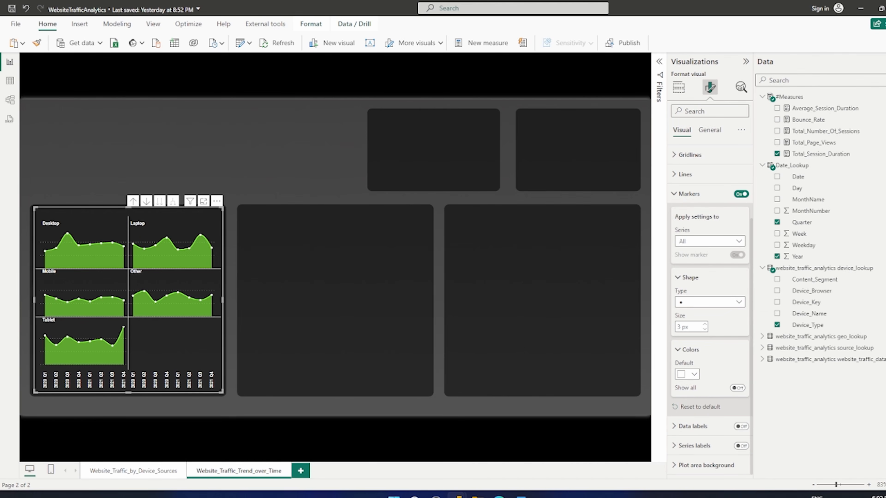
pyautogui.click(689, 194)
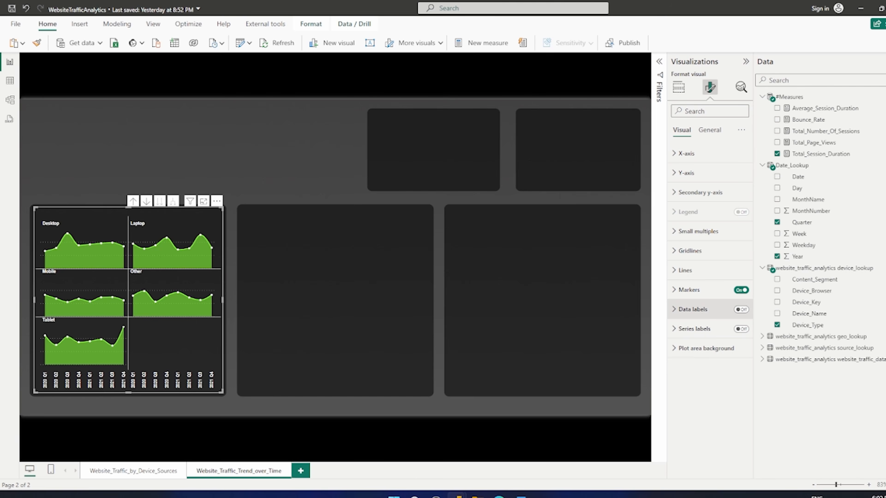
# Turn on the chart's data labels and format their values in Arial, size 8, bold and white
pyautogui.click(741, 309)
pyautogui.click(694, 309)
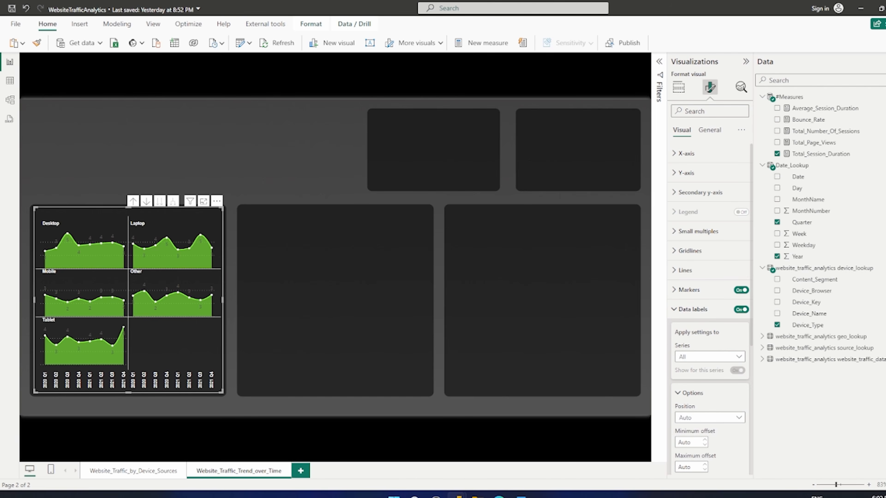
pyautogui.scroll(-3, 710, 280)
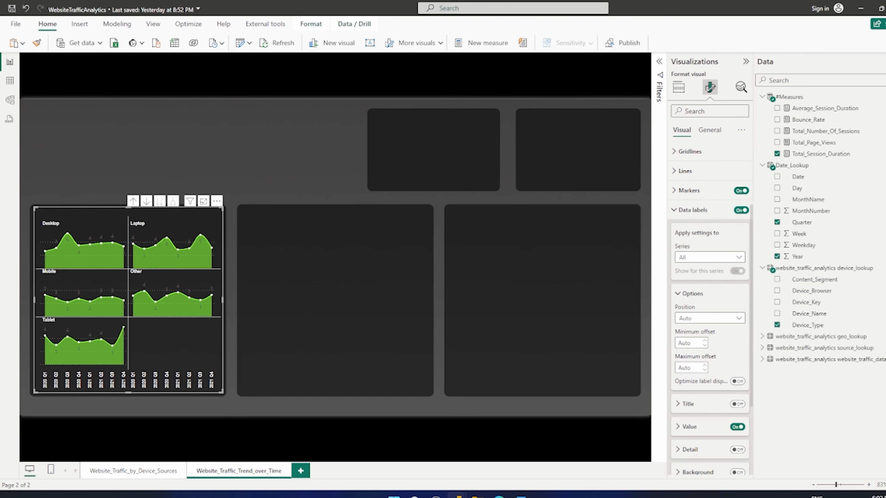
pyautogui.click(689, 426)
pyautogui.scroll(-3, 692, 412)
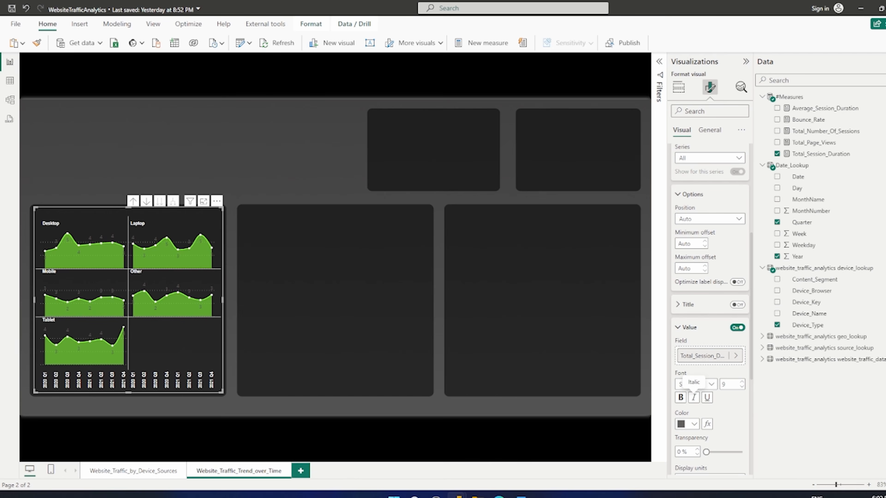
pyautogui.click(694, 384)
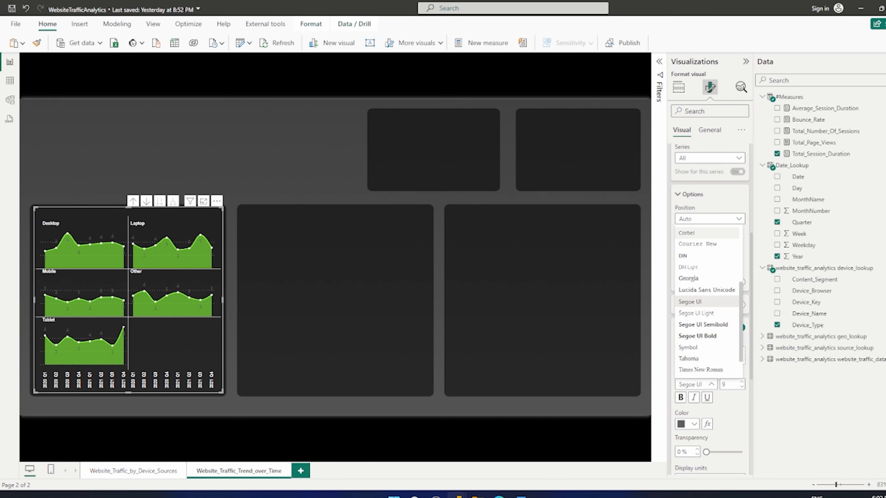
pyautogui.scroll(4, 698, 232)
pyautogui.click(694, 233)
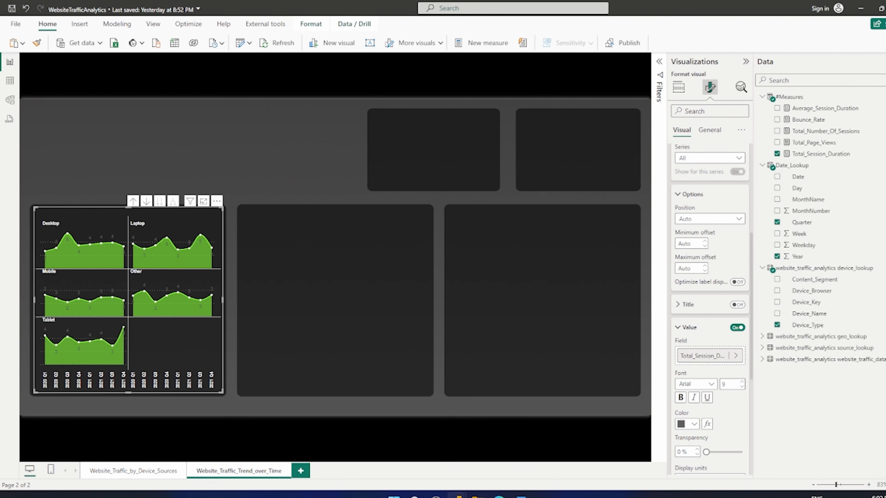
pyautogui.click(686, 425)
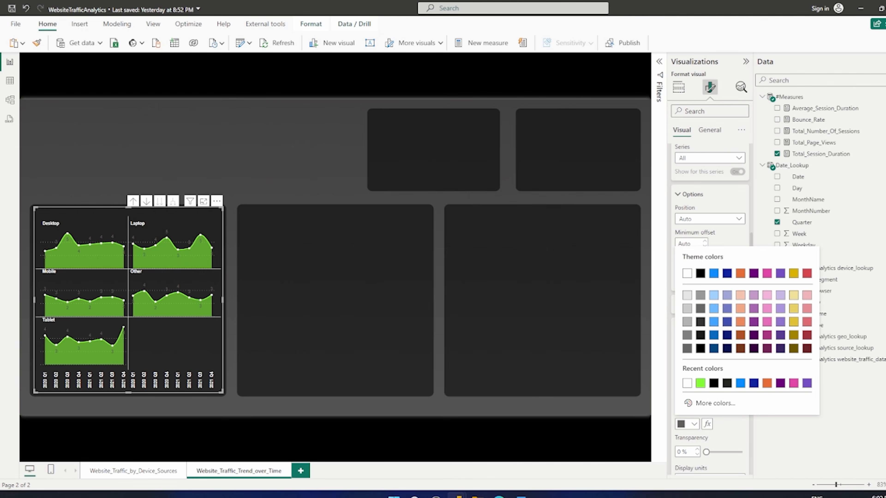
# Copy the heading "Total Session Duration (Hrs) - Trend for Device Types" from the Word design document and paste it as the chart's title text
pyautogui.hotkey('alt', 'Tab')
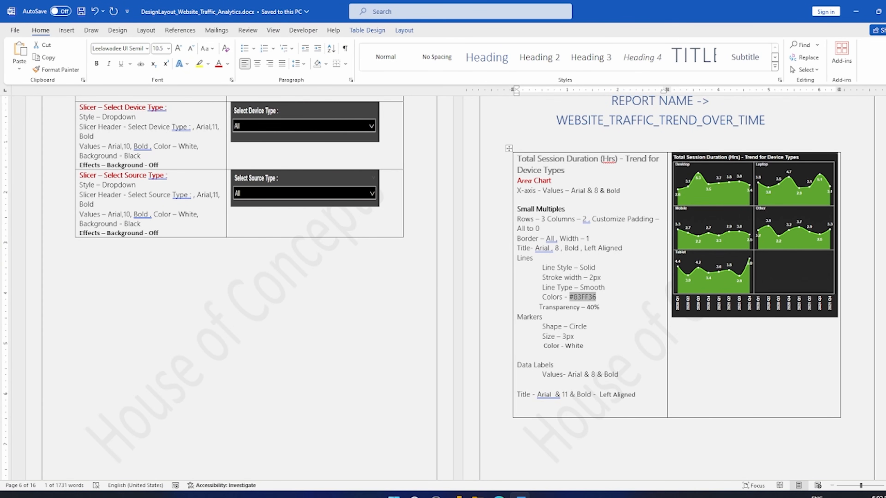
pyautogui.moveTo(565, 170); pyautogui.dragTo(518, 159)
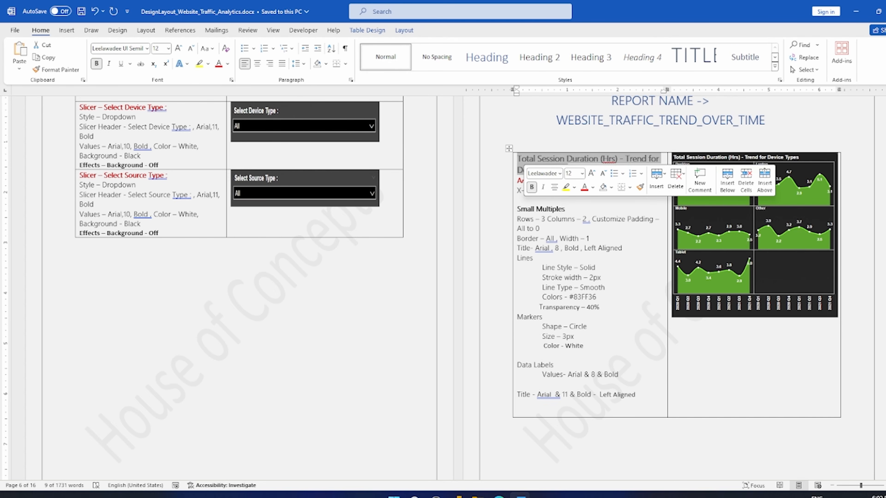
pyautogui.hotkey('alt', 'Tab')
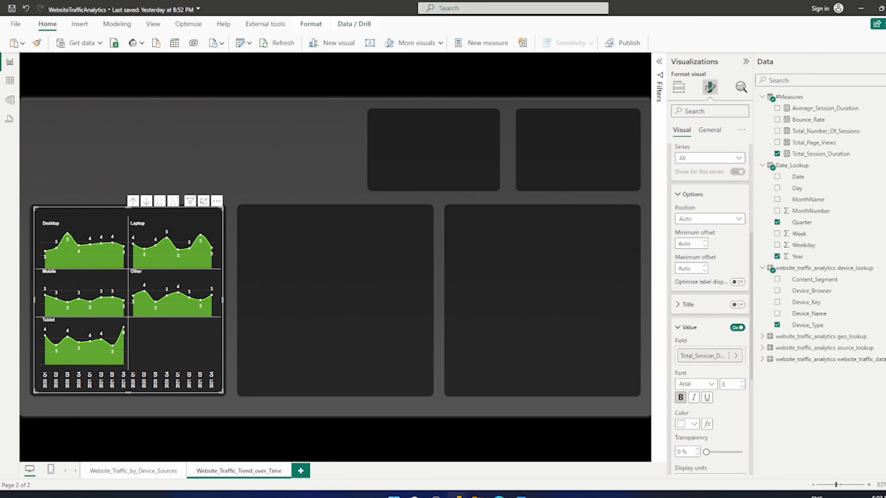
pyautogui.click(710, 130)
pyautogui.click(684, 173)
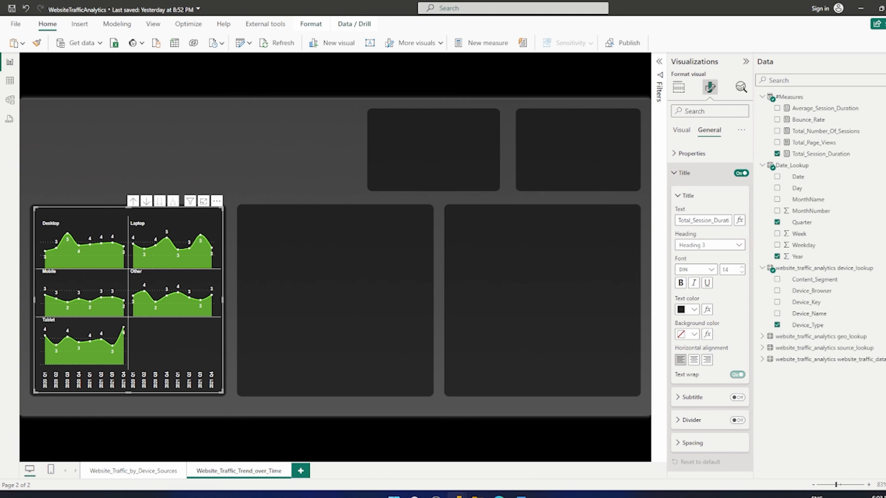
pyautogui.doubleClick(704, 220)
pyautogui.hotkey('ctrl', 'v')
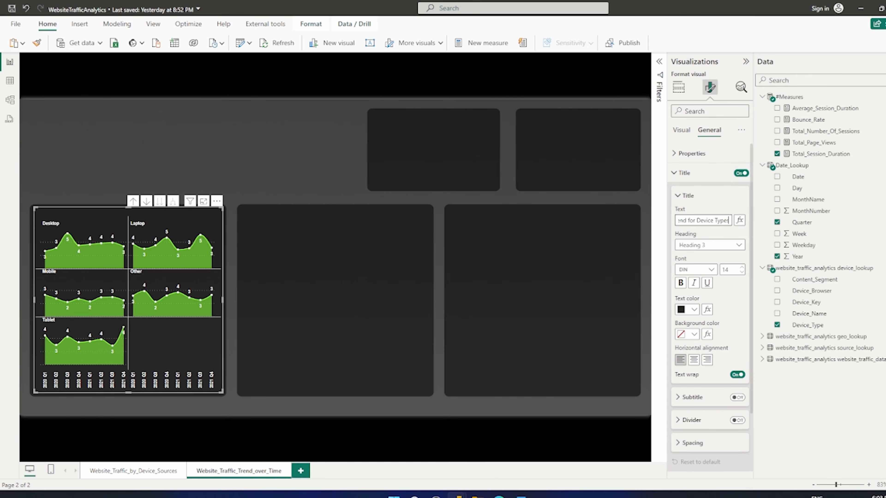
# Format the chart title in Arial, size 12, bold and white
pyautogui.click(742, 272)
pyautogui.click(742, 273)
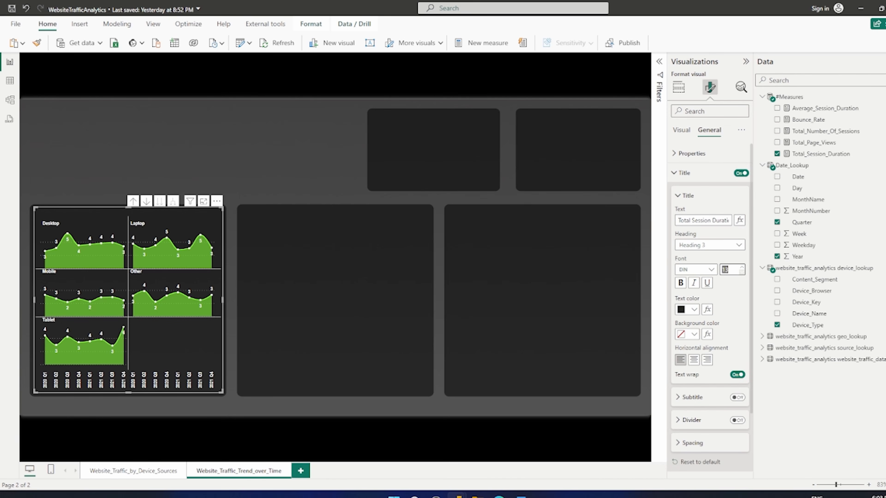
pyautogui.click(681, 283)
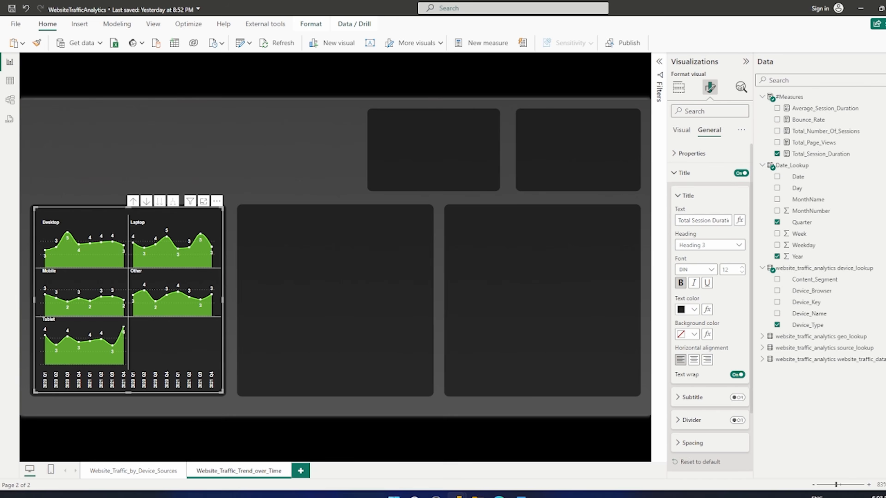
pyautogui.click(693, 310)
pyautogui.click(687, 343)
pyautogui.click(696, 269)
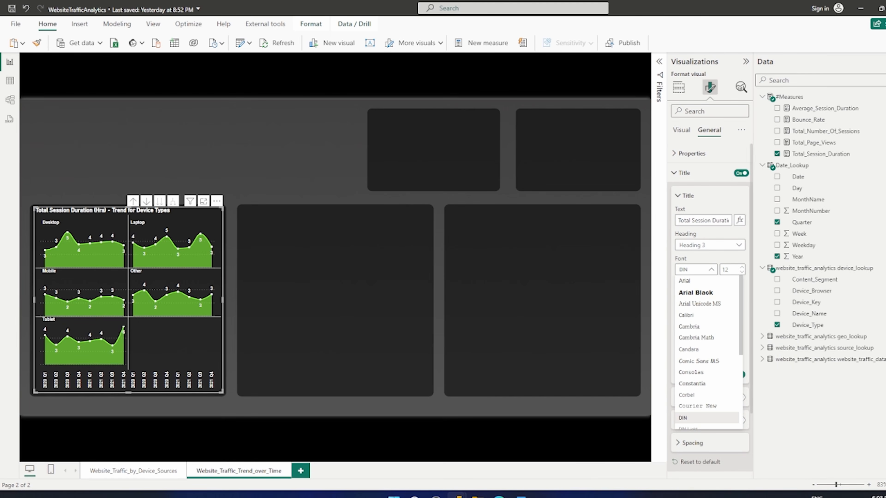
pyautogui.click(684, 281)
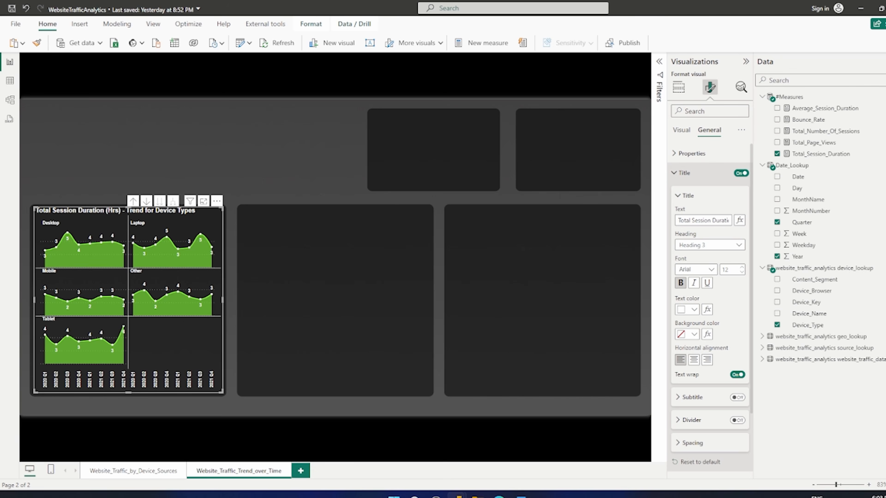
pyautogui.click(698, 173)
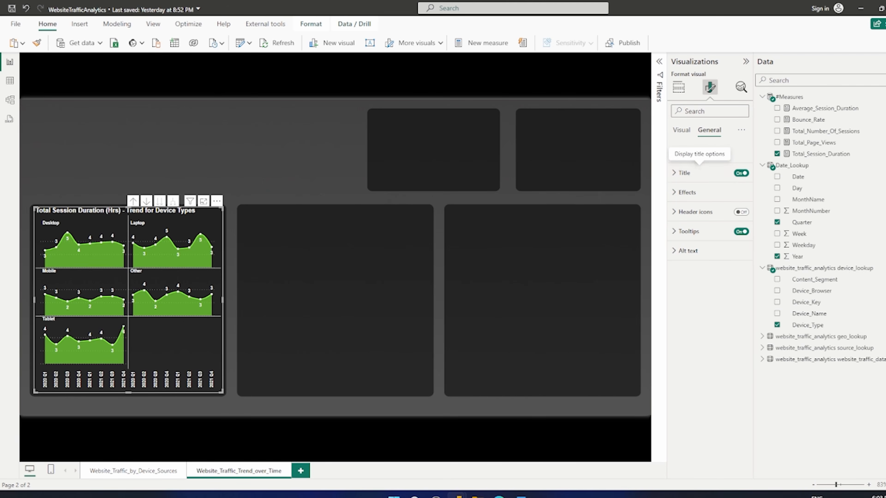
# Set the data label values to 1 decimal place
pyautogui.click(681, 130)
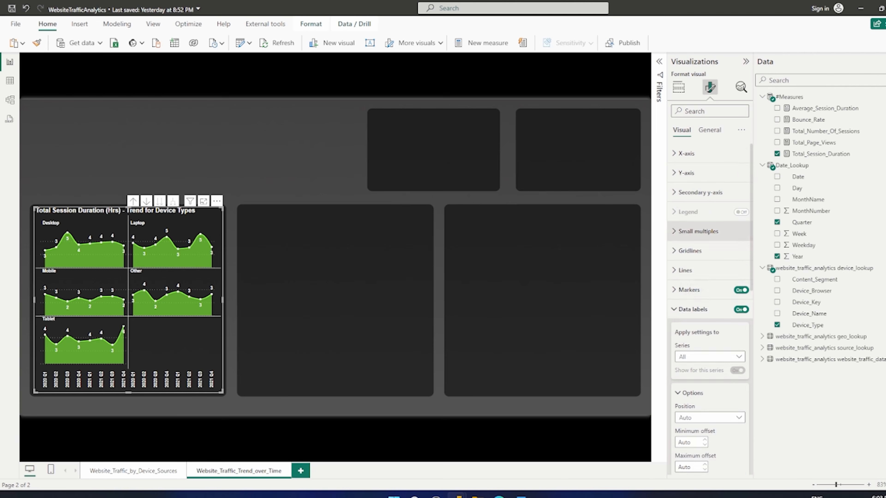
pyautogui.scroll(-5, 710, 325)
pyautogui.scroll(-4, 710, 311)
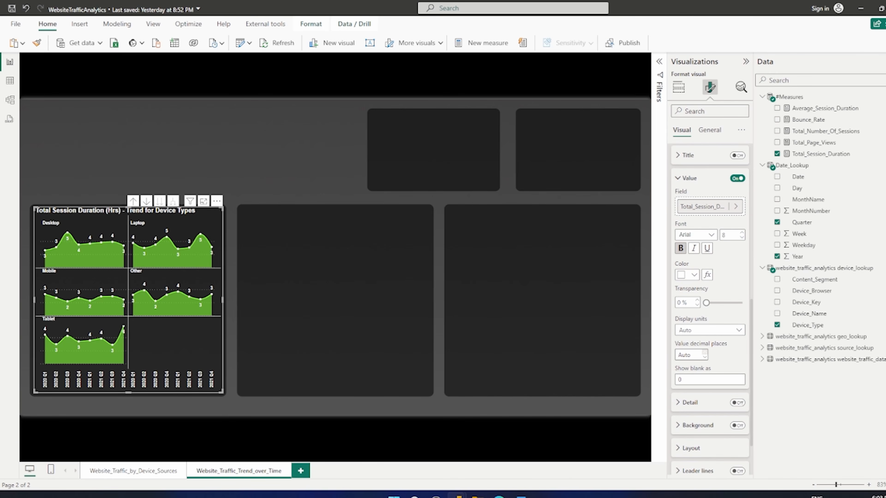
pyautogui.click(705, 353)
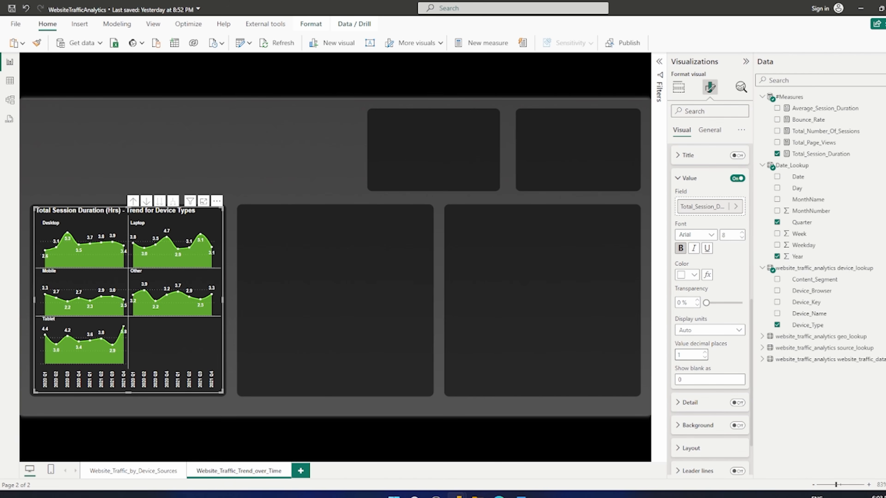
# Deselect the chart and collapse the Visualizations and Data panes to enlarge the report canvas
pyautogui.click(290, 154)
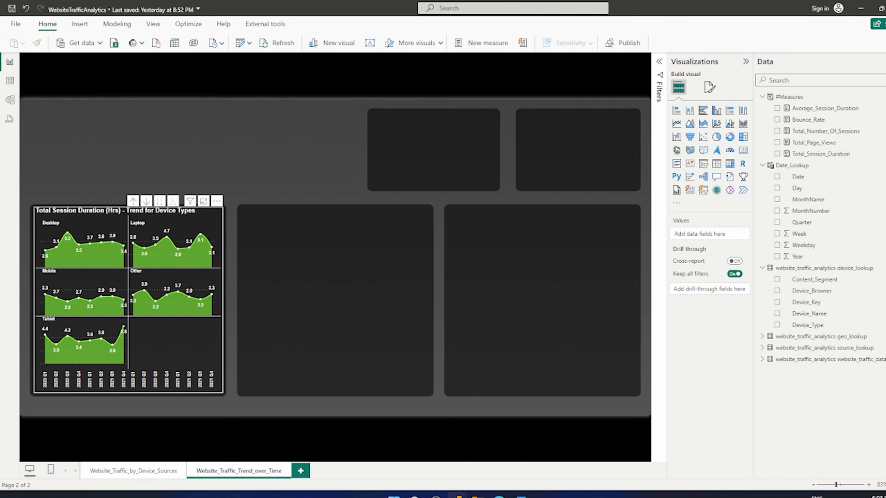
pyautogui.click(746, 62)
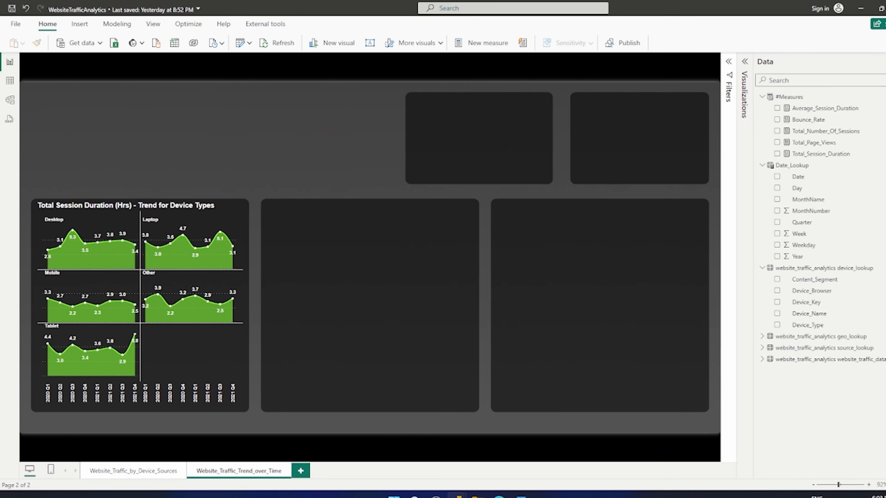
pyautogui.click(875, 61)
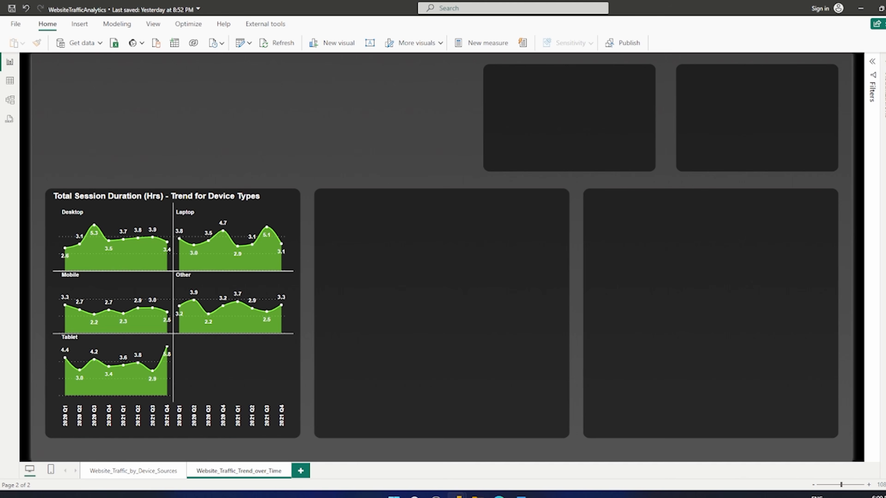
pyautogui.moveTo(99, 203); pyautogui.dragTo(112, 202)
pyautogui.moveTo(61, 431); pyautogui.dragTo(282, 433)
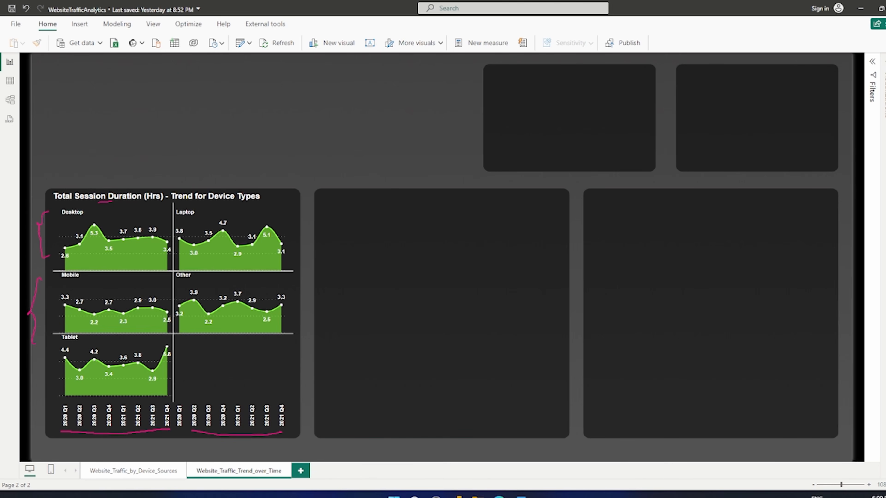
pyautogui.moveTo(80, 433); pyautogui.dragTo(165, 434)
pyautogui.moveTo(240, 436); pyautogui.dragTo(254, 436)
pyautogui.moveTo(65, 205)
pyautogui.mouseDown()
pyautogui.moveTo(84, 218)
pyautogui.moveTo(80, 204)
pyautogui.mouseUp()
pyautogui.moveTo(59, 240)
pyautogui.mouseDown()
pyautogui.moveTo(83, 224)
pyautogui.moveTo(109, 229)
pyautogui.moveTo(144, 219)
pyautogui.mouseUp()
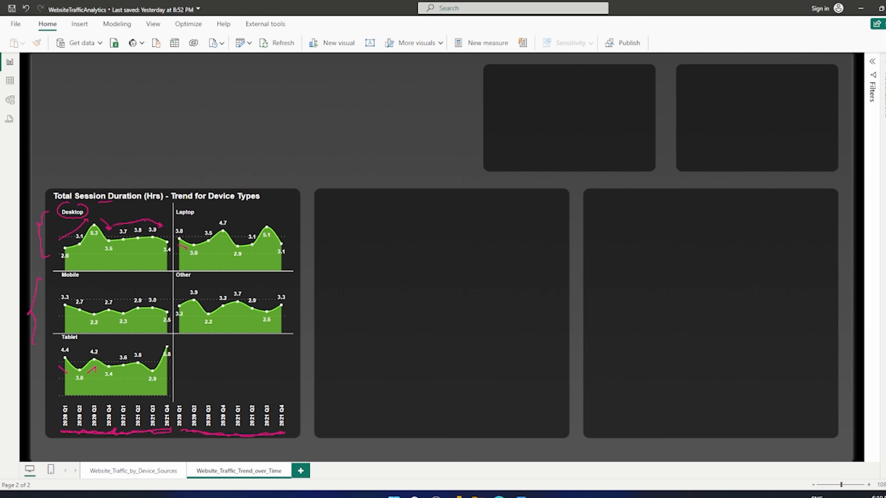
pyautogui.moveTo(205, 249); pyautogui.dragTo(222, 241)
pyautogui.moveTo(252, 251); pyautogui.dragTo(265, 241)
pyautogui.press('Escape')
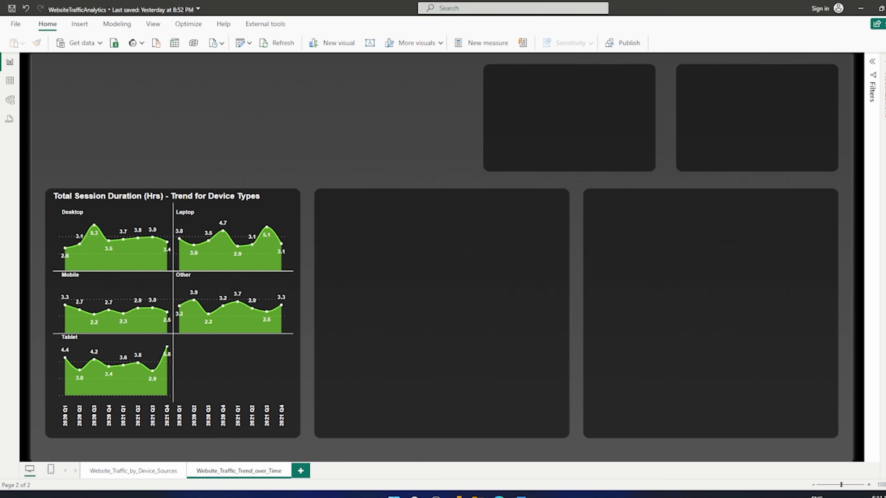
# Switch to the Word design document and find the specification for the Total Session Duration trend by website traffic source
pyautogui.click(521, 496)
pyautogui.scroll(-3, 460, 287)
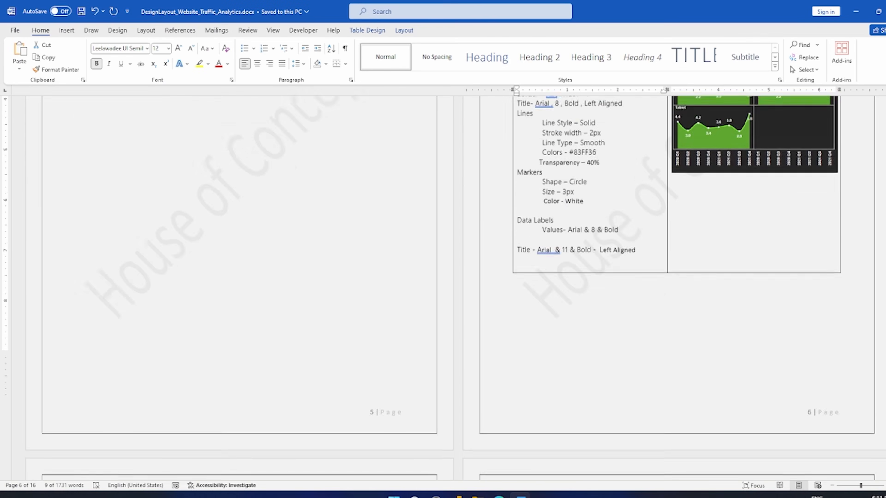
pyautogui.scroll(-10, 460, 290)
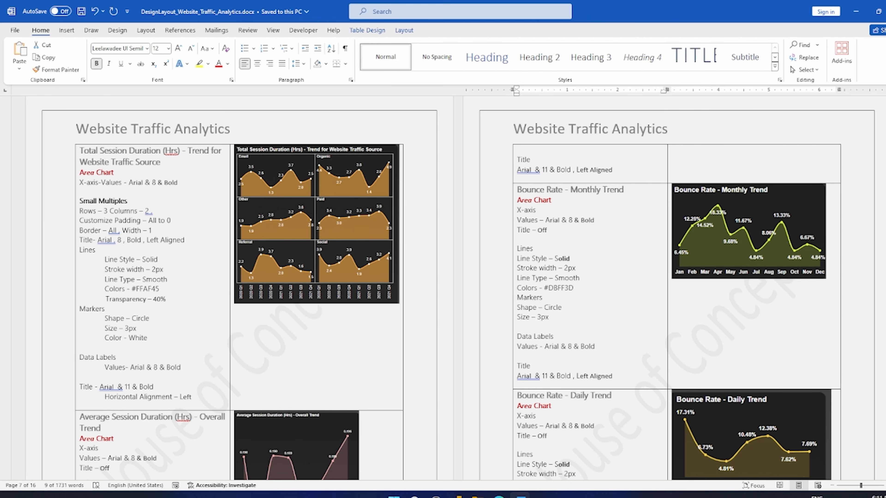
# Switch back to the WebsiteTrafficAnalytics report in Power BI and duplicate the device-type area chart, placing the copy in the middle empty card of the lower row
pyautogui.moveTo(457, 494)
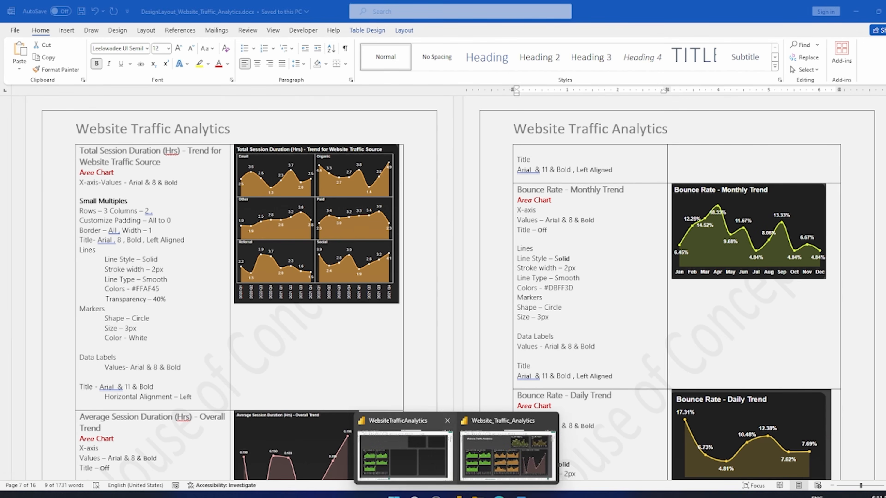
pyautogui.click(405, 451)
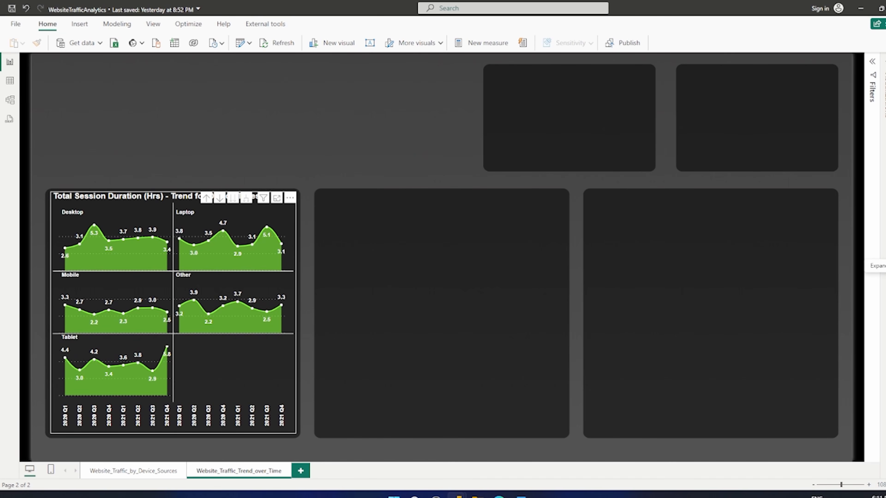
pyautogui.click(234, 370)
pyautogui.hotkey('ctrl', 'c')
pyautogui.hotkey('ctrl', 'v')
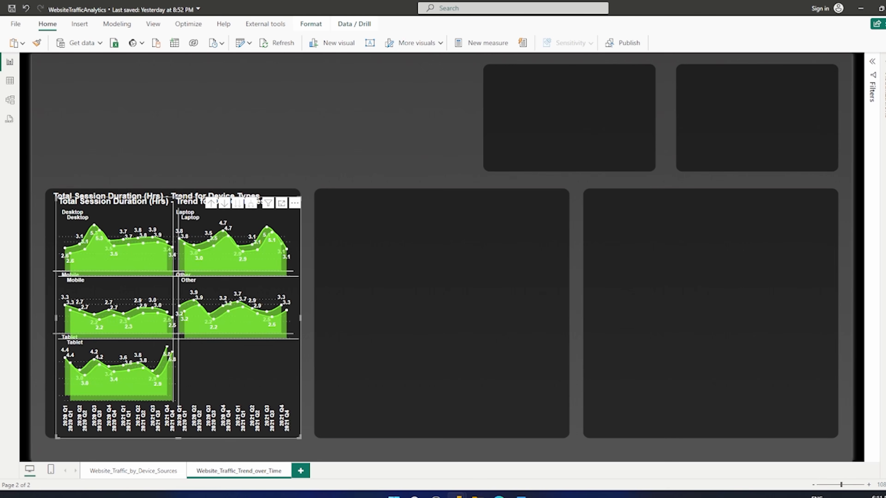
pyautogui.moveTo(234, 370); pyautogui.dragTo(496, 365)
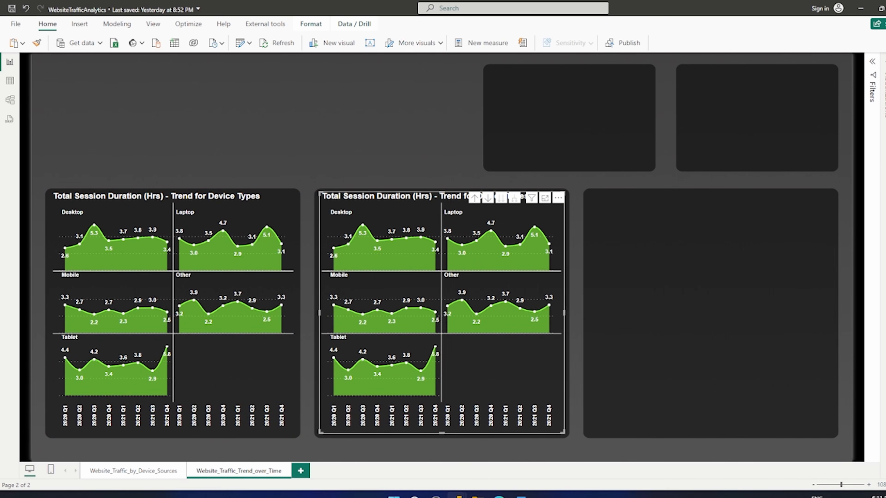
# Replace Device_Type with Website_Traffic_Sources as the small multiples field of the middle area chart, and collapse the Data pane
pyautogui.click(885, 61)
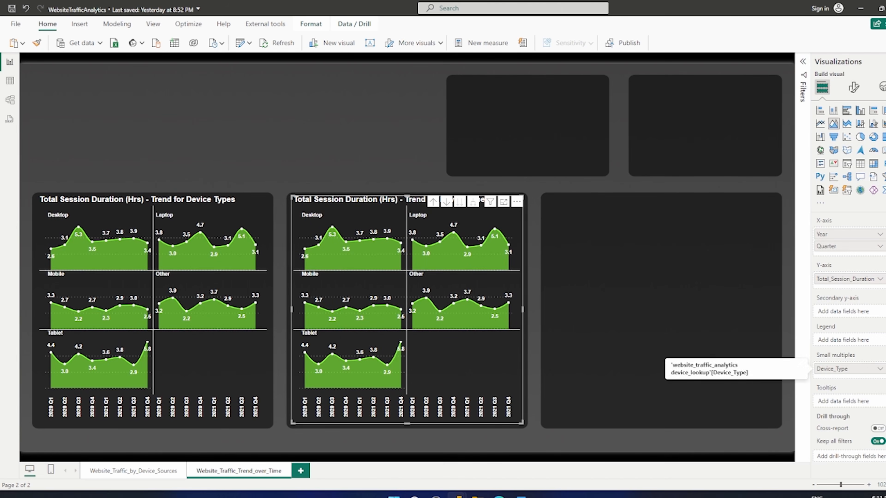
pyautogui.click(883, 261)
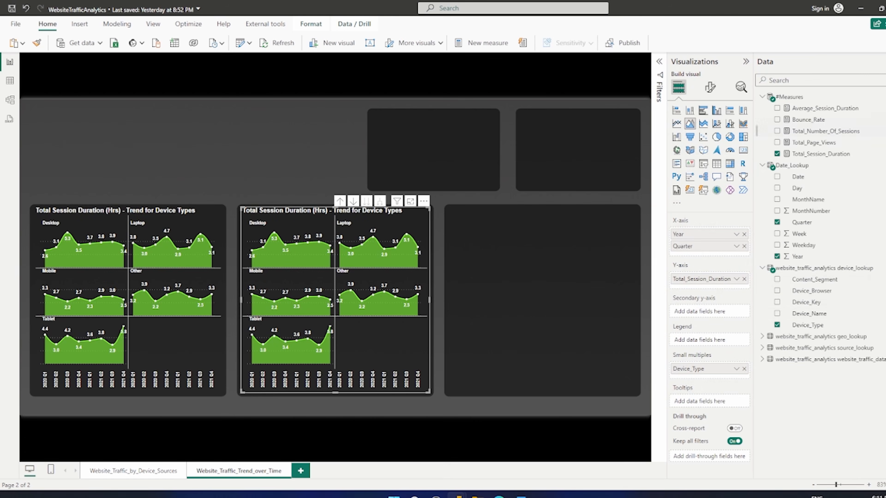
pyautogui.click(762, 166)
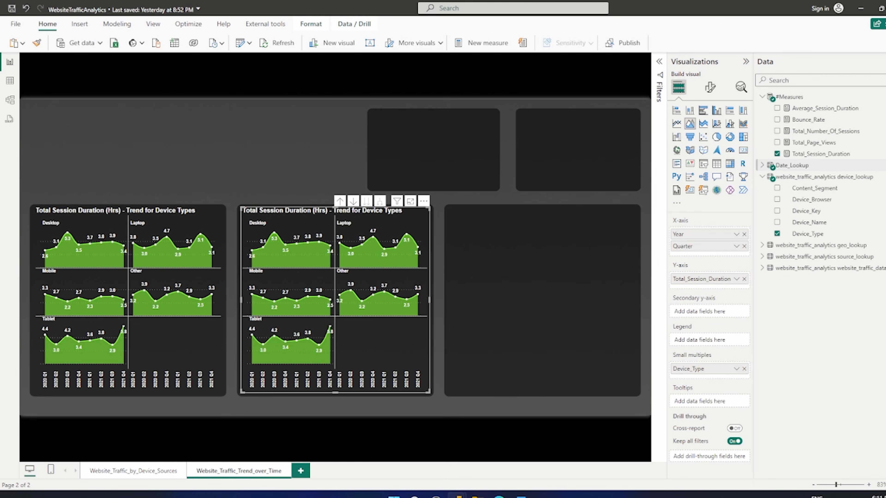
pyautogui.click(762, 176)
pyautogui.click(762, 97)
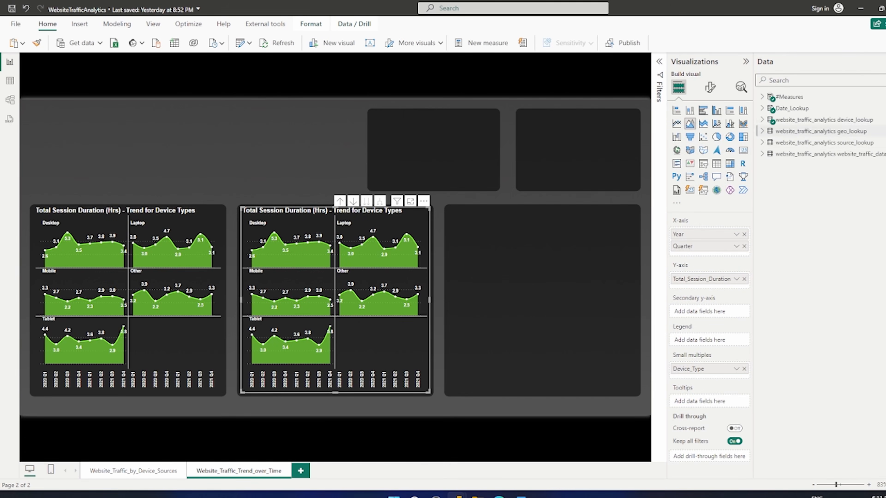
pyautogui.click(762, 143)
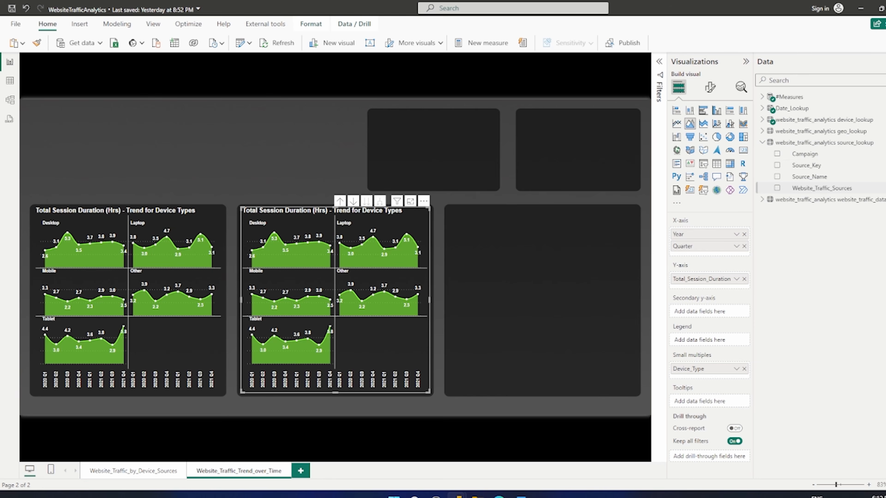
pyautogui.moveTo(813, 188); pyautogui.dragTo(662, 377)
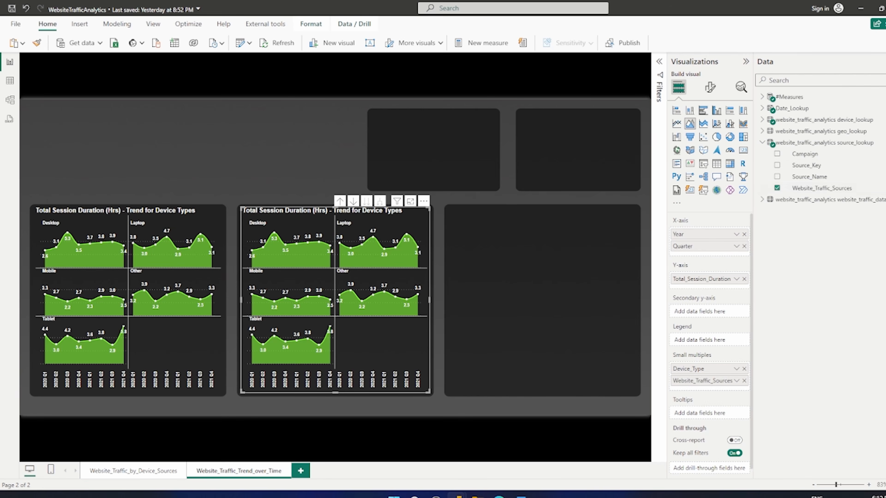
pyautogui.click(744, 369)
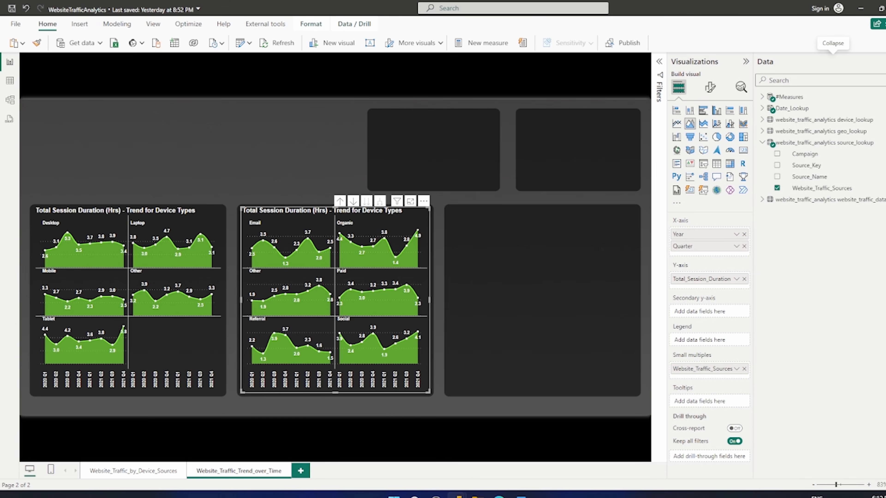
pyautogui.click(885, 61)
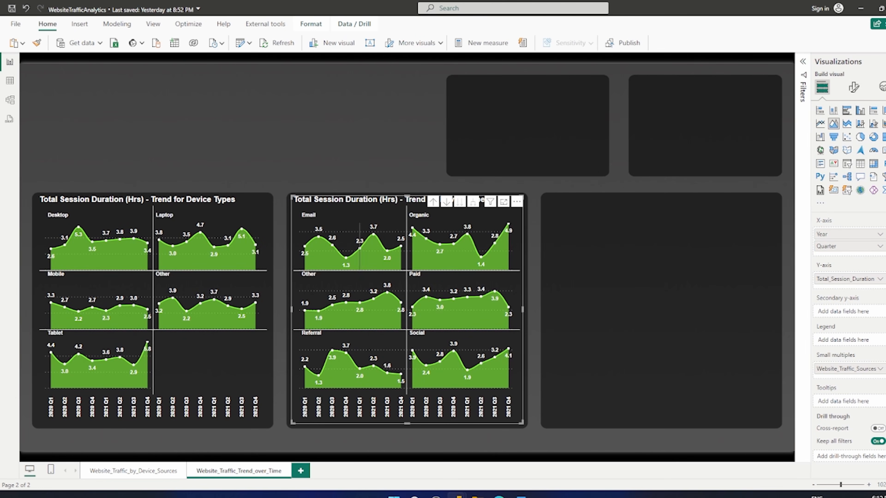
# Copy the heading "Total Session Duration (Hrs) - Trend for Website Traffic Source" from the Word design document into the middle chart's title in Power BI
pyautogui.hotkey('alt', 'Tab')
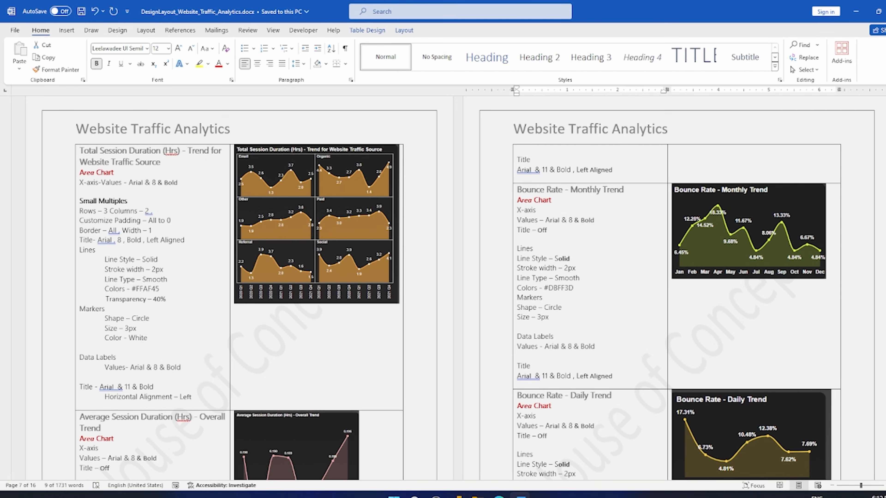
pyautogui.tripleClick(140, 151)
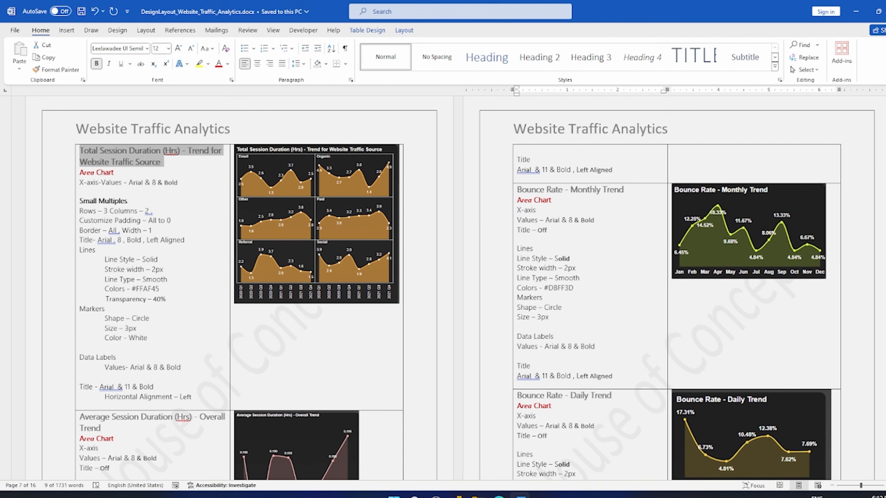
pyautogui.hotkey('alt', 'Tab')
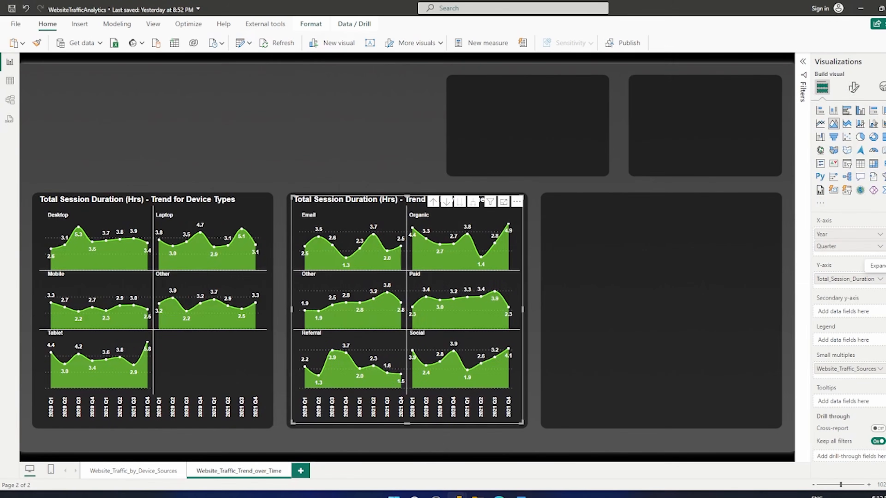
pyautogui.click(853, 87)
pyautogui.click(853, 130)
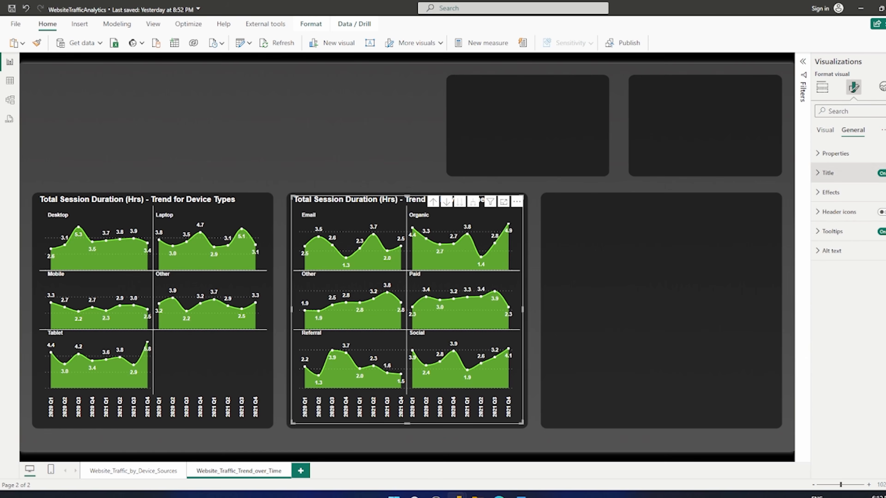
pyautogui.click(829, 173)
pyautogui.tripleClick(847, 221)
pyautogui.hotkey('ctrl', 'v')
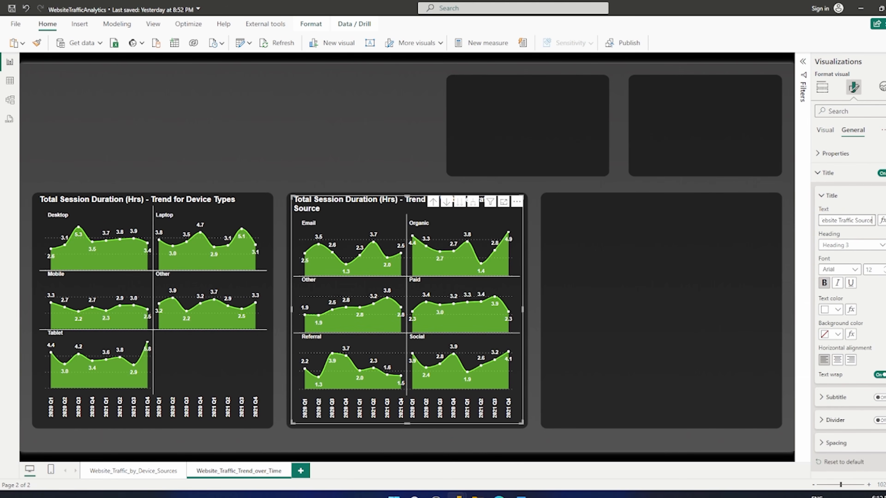
# Apply the line color #FFAF45 from the Word design document to the traffic-source chart in Power BI, and collapse the Visualizations pane
pyautogui.hotkey('alt', 'Tab')
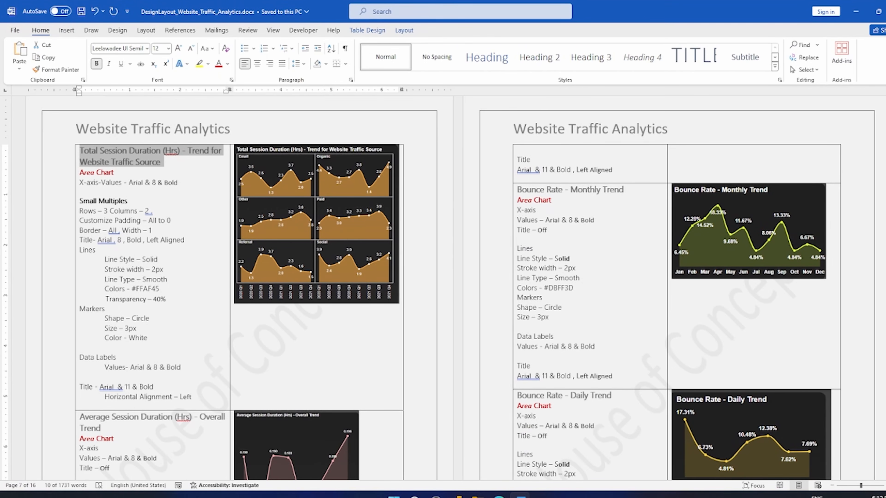
pyautogui.moveTo(132, 290); pyautogui.dragTo(160, 289)
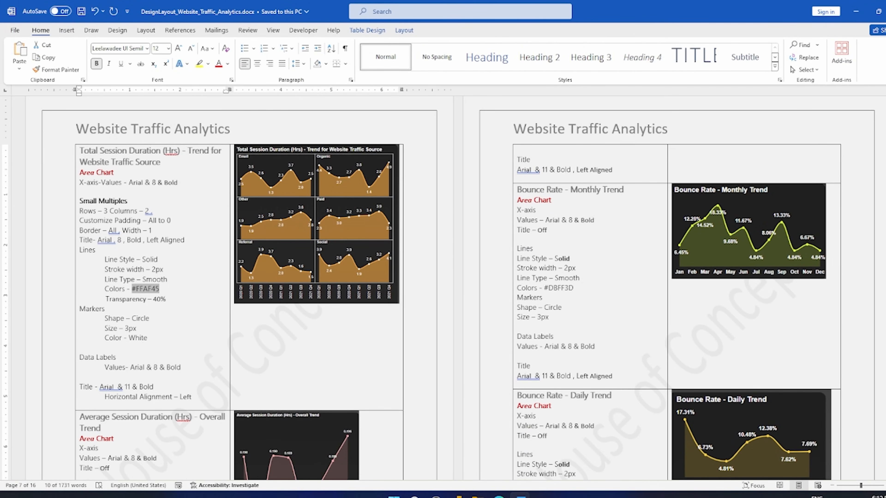
pyautogui.hotkey('alt', 'Tab')
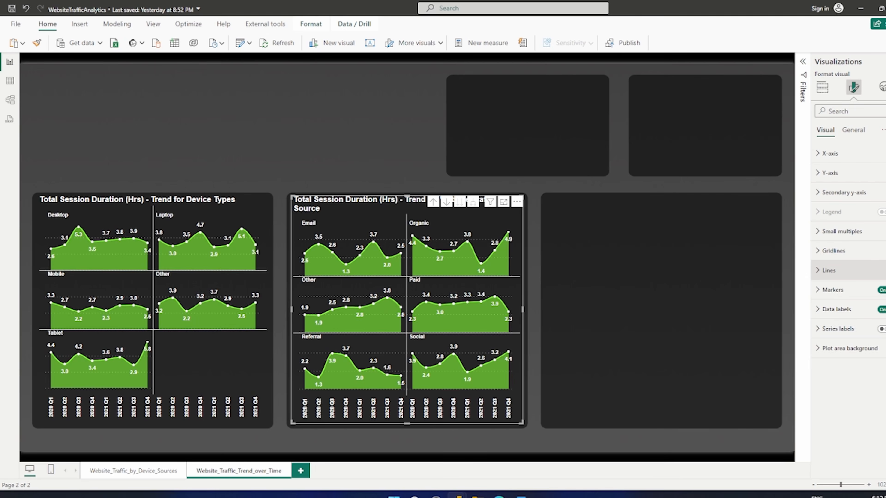
pyautogui.click(829, 270)
pyautogui.scroll(-2, 845, 407)
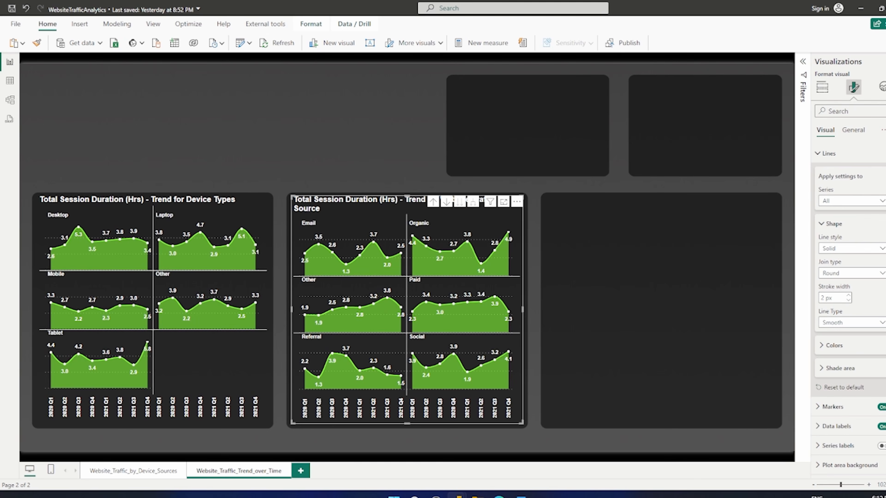
pyautogui.click(834, 346)
pyautogui.click(832, 370)
pyautogui.click(797, 349)
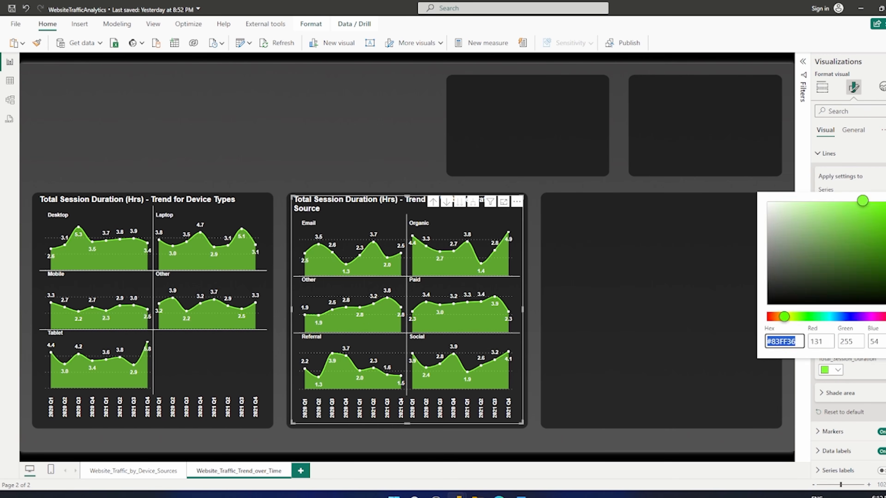
pyautogui.hotkey('ctrl', 'v')
pyautogui.press('Return')
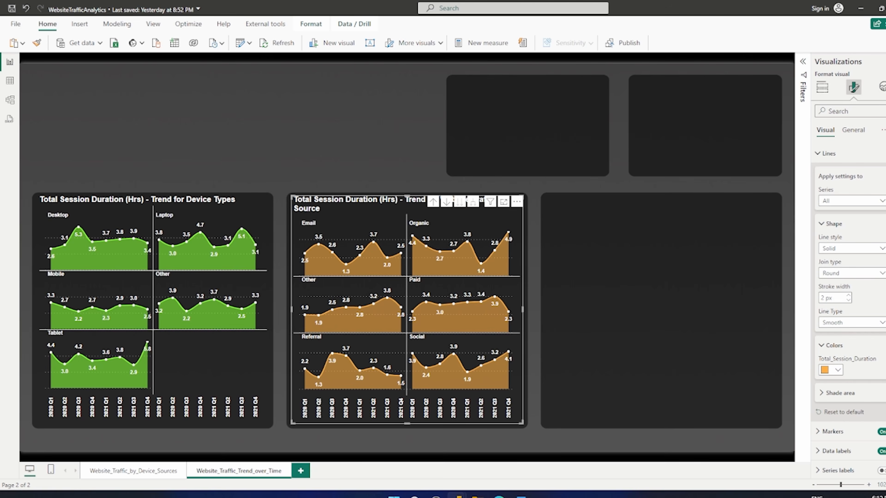
pyautogui.click(885, 62)
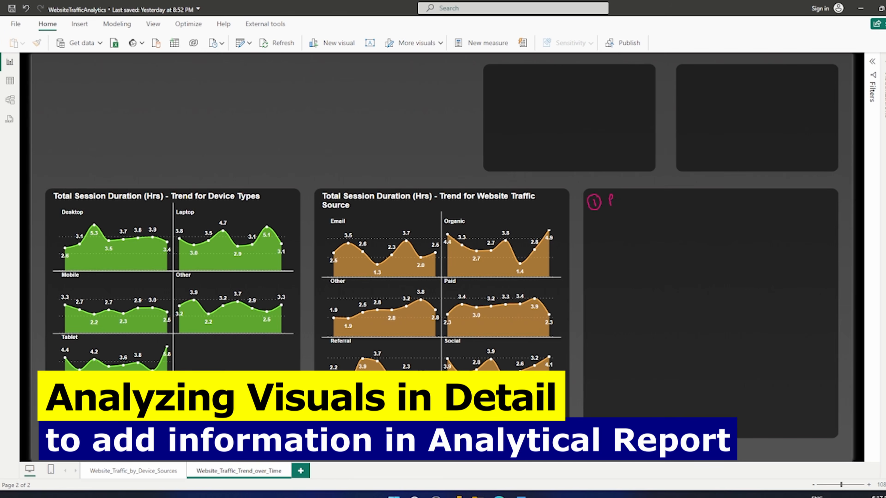
# Handwrite the note "Paid Traffic" as item 1 on the empty third card, and draw arrows following the Paid trend
pyautogui.moveTo(621, 199); pyautogui.dragTo(619, 201)
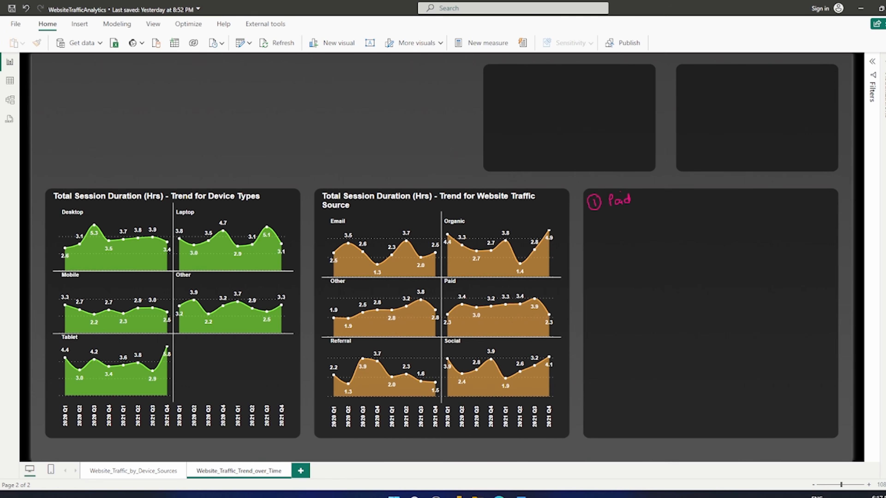
pyautogui.moveTo(643, 197)
pyautogui.mouseDown()
pyautogui.moveTo(642, 204)
pyautogui.moveTo(649, 192)
pyautogui.moveTo(657, 202)
pyautogui.mouseUp()
pyautogui.moveTo(662, 193)
pyautogui.mouseDown()
pyautogui.moveTo(664, 216)
pyautogui.moveTo(664, 201)
pyautogui.mouseUp()
pyautogui.moveTo(667, 189)
pyautogui.mouseDown()
pyautogui.moveTo(670, 214)
pyautogui.moveTo(686, 200)
pyautogui.mouseUp()
pyautogui.click(676, 190)
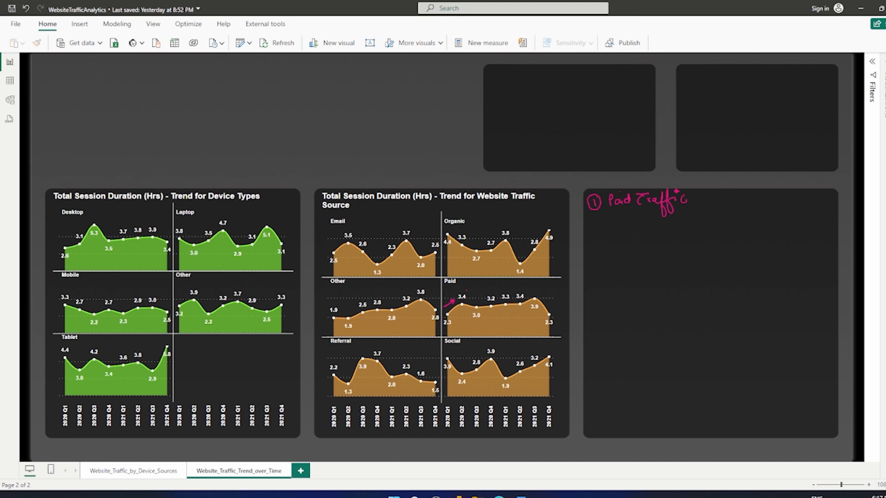
pyautogui.moveTo(467, 290)
pyautogui.mouseDown()
pyautogui.moveTo(512, 292)
pyautogui.moveTo(550, 308)
pyautogui.mouseUp()
pyautogui.moveTo(578, 303); pyautogui.dragTo(604, 263)
# Trace the Social trend with arrows and handwrite "Social" as item 2 on the empty third card
pyautogui.moveTo(482, 352); pyautogui.dragTo(503, 367)
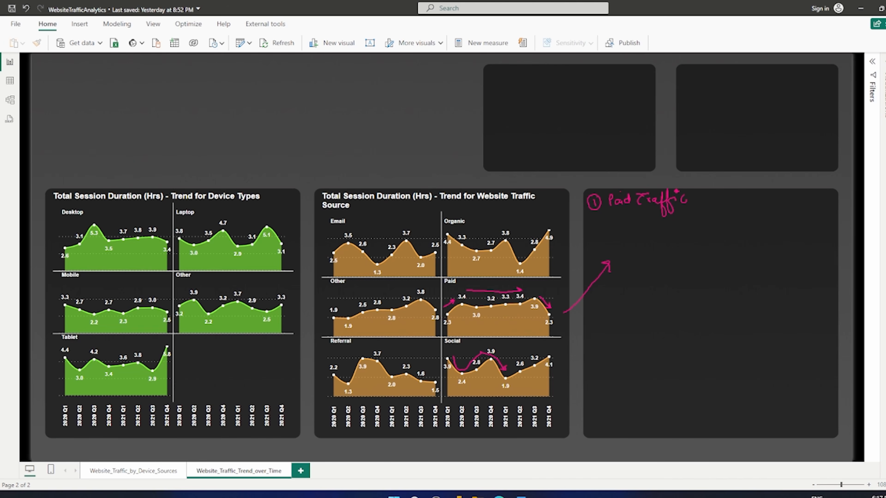
pyautogui.moveTo(504, 368); pyautogui.dragTo(541, 348)
pyautogui.moveTo(595, 227); pyautogui.dragTo(604, 238)
pyautogui.moveTo(602, 221)
pyautogui.mouseDown()
pyautogui.moveTo(591, 234)
pyautogui.moveTo(608, 227)
pyautogui.moveTo(616, 236)
pyautogui.moveTo(649, 233)
pyautogui.mouseUp()
pyautogui.moveTo(651, 221); pyautogui.dragTo(654, 234)
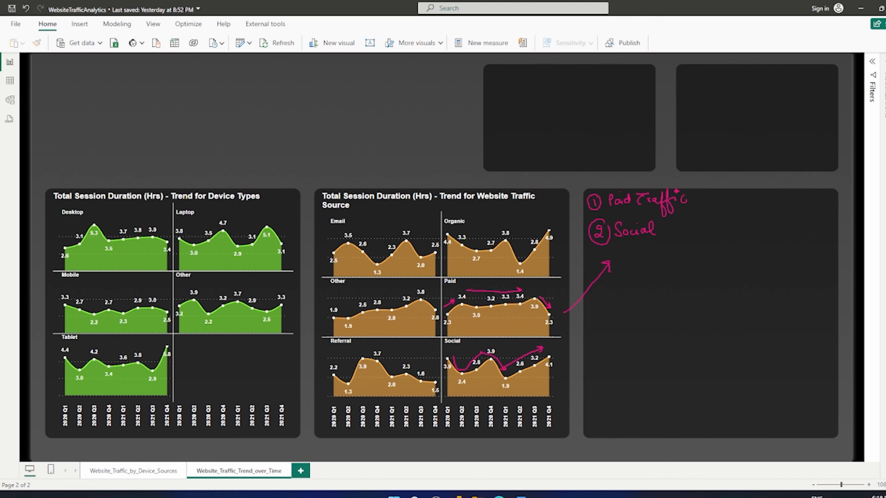
# Handwrite "Organic" as item 3, trace the Organic trend with arrows, and clear all on-screen annotations
pyautogui.moveTo(597, 294)
pyautogui.mouseDown()
pyautogui.moveTo(597, 303)
pyautogui.moveTo(603, 289)
pyautogui.moveTo(638, 290)
pyautogui.moveTo(639, 309)
pyautogui.moveTo(658, 289)
pyautogui.moveTo(665, 299)
pyautogui.mouseUp()
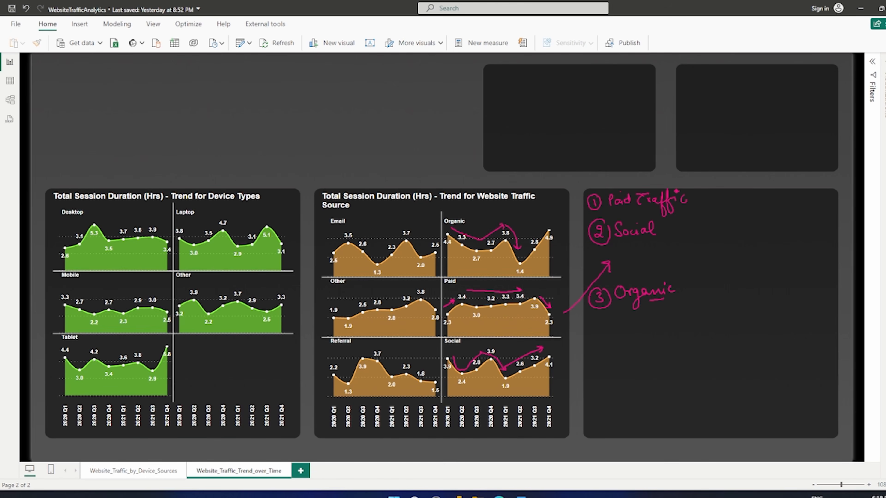
pyautogui.moveTo(520, 249); pyautogui.dragTo(528, 239)
pyautogui.moveTo(682, 285); pyautogui.dragTo(700, 283)
pyautogui.press('Escape')
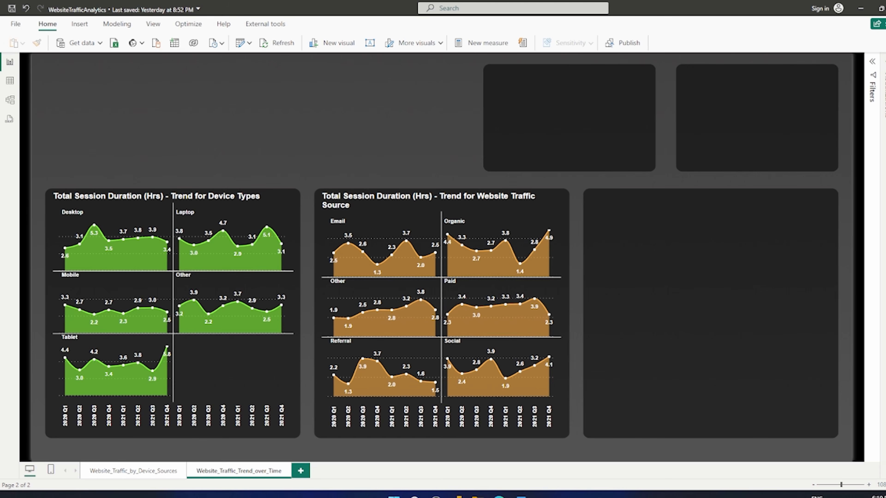
# Switch to the Word design document and find the specification for the Average Session Duration (Hrs) - Overall Trend area chart
pyautogui.hotkey('alt', 'Tab')
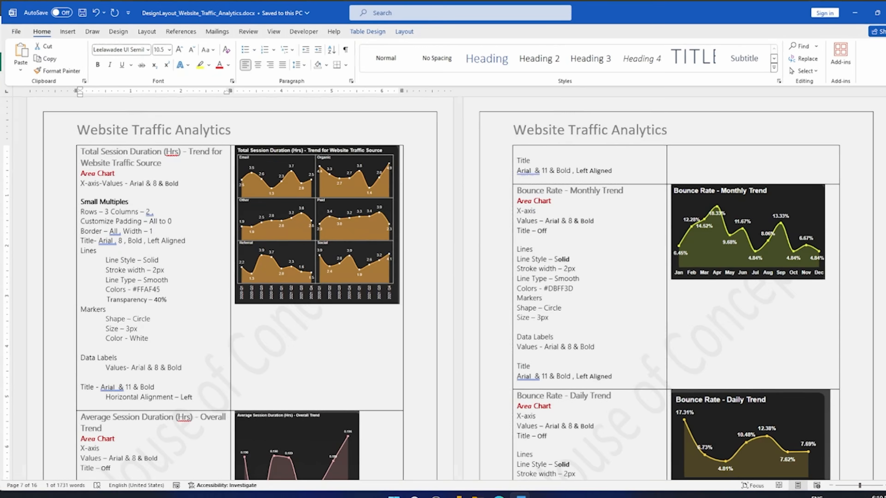
pyautogui.scroll(-3, 443, 288)
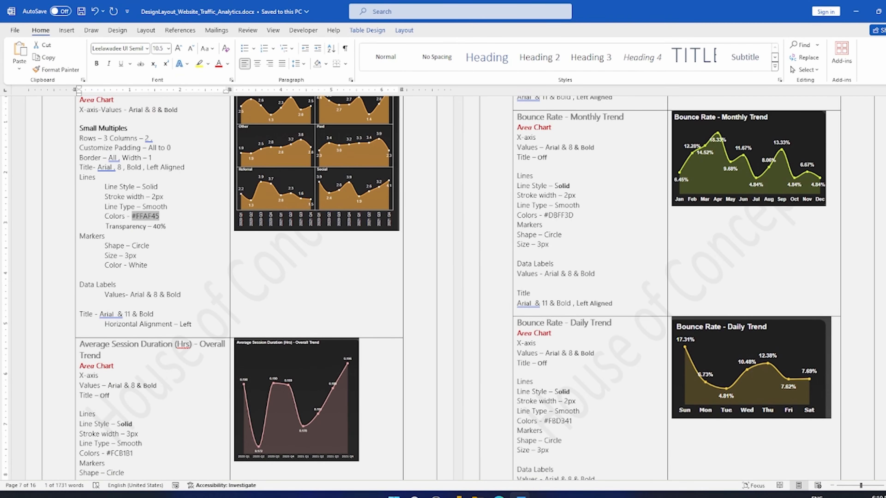
pyautogui.scroll(-3, 443, 288)
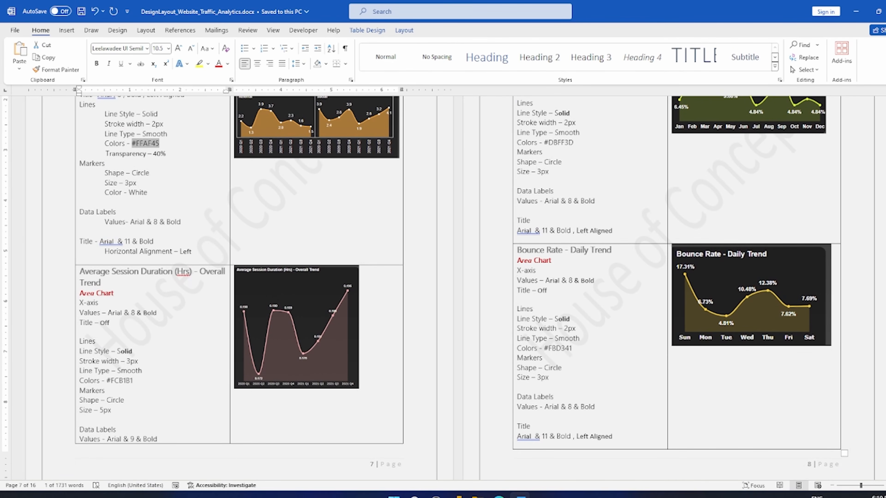
# Switch back to the Power BI report and duplicate the traffic-source area chart, placing the copy in the empty third card of the lower row
pyautogui.hotkey('alt', 'Tab')
pyautogui.click(401, 207)
pyautogui.hotkey('ctrl', 'c')
pyautogui.hotkey('ctrl', 'v')
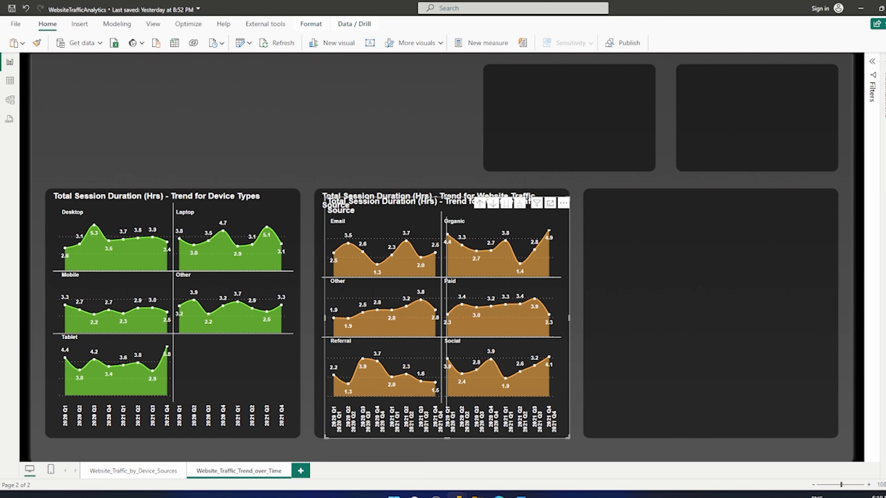
pyautogui.moveTo(401, 210); pyautogui.dragTo(666, 204)
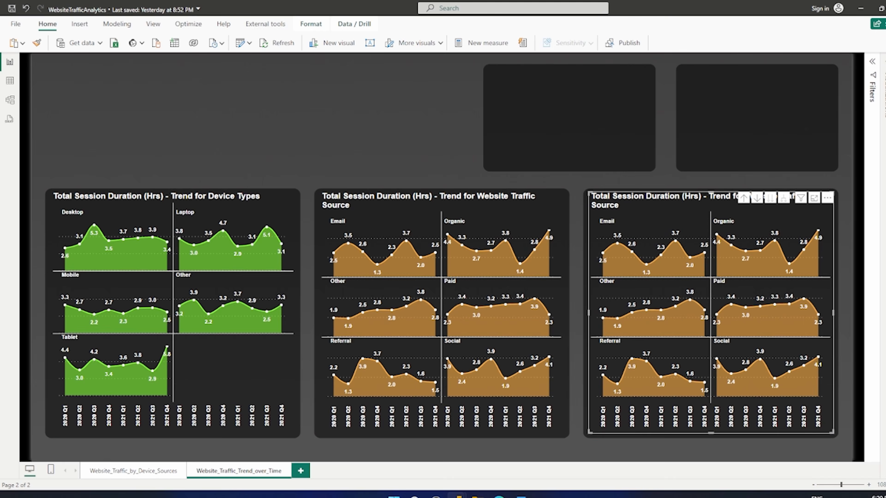
# Remove Website_Traffic_Sources from the copied chart's small multiples and replace Total_Session_Duration with Average_Session_Duration on its Y-axis
pyautogui.click(885, 62)
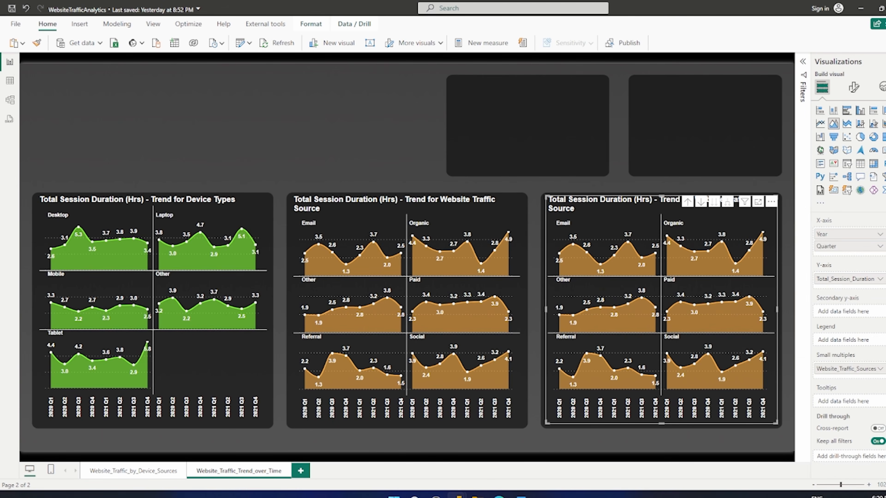
pyautogui.click(885, 369)
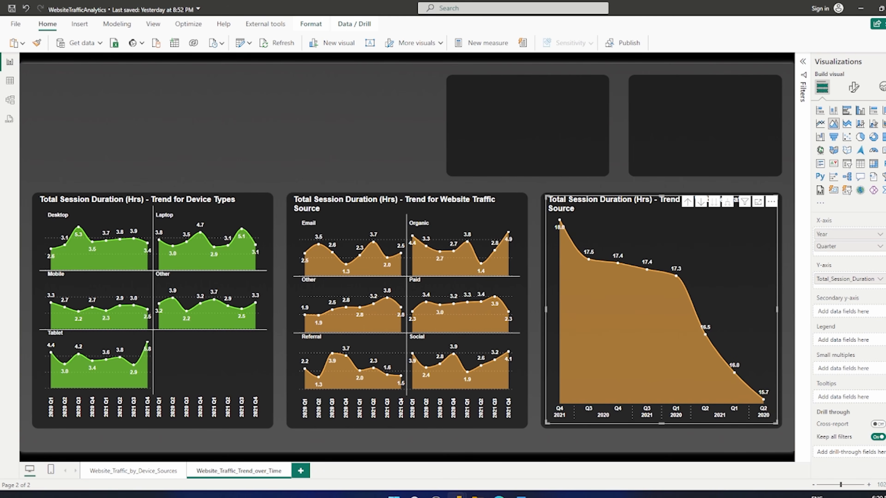
pyautogui.click(885, 62)
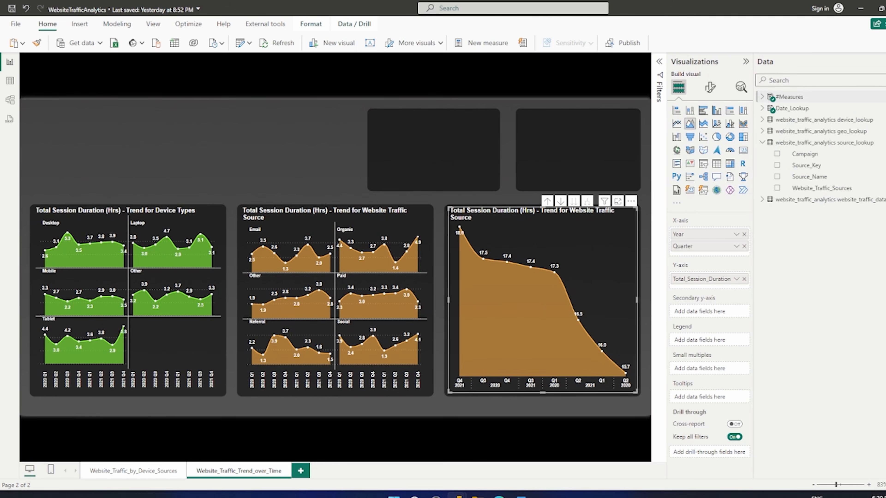
pyautogui.click(762, 143)
pyautogui.click(762, 96)
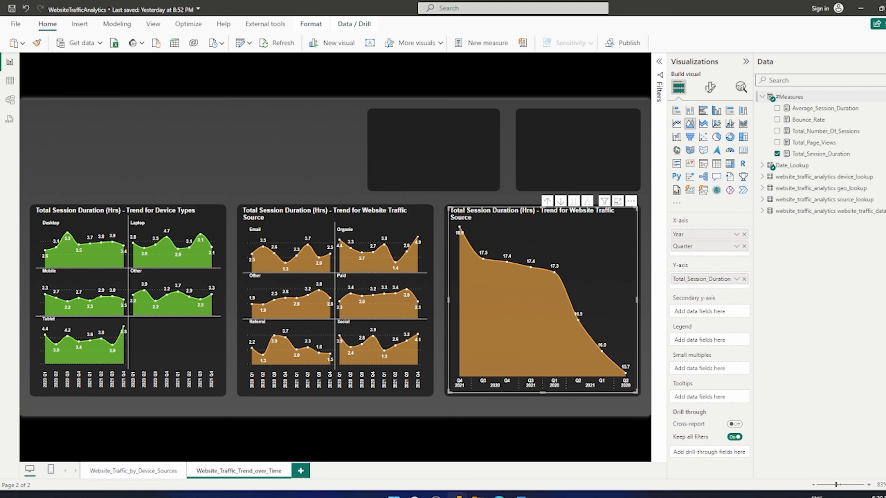
pyautogui.moveTo(802, 108); pyautogui.dragTo(695, 295)
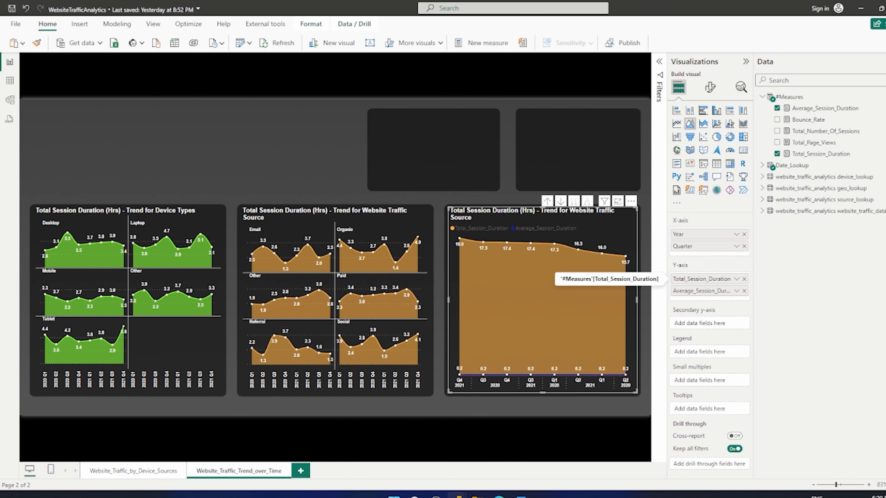
pyautogui.click(744, 279)
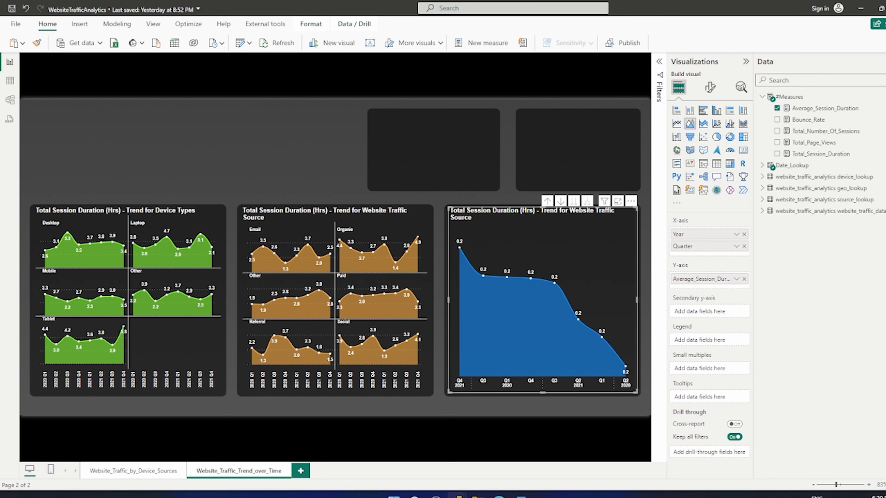
# Check the line specification in the Word design document and set the Average_Session_Duration chart's line stroke width to 3 px
pyautogui.click(885, 62)
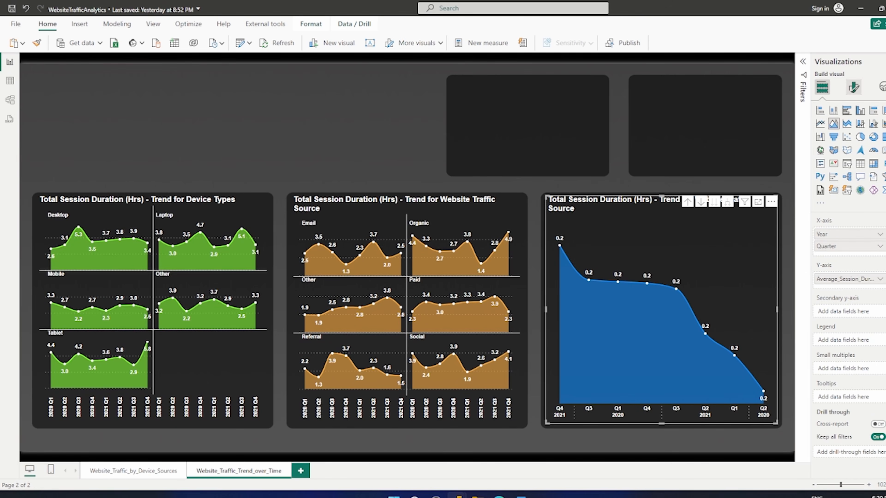
pyautogui.click(853, 87)
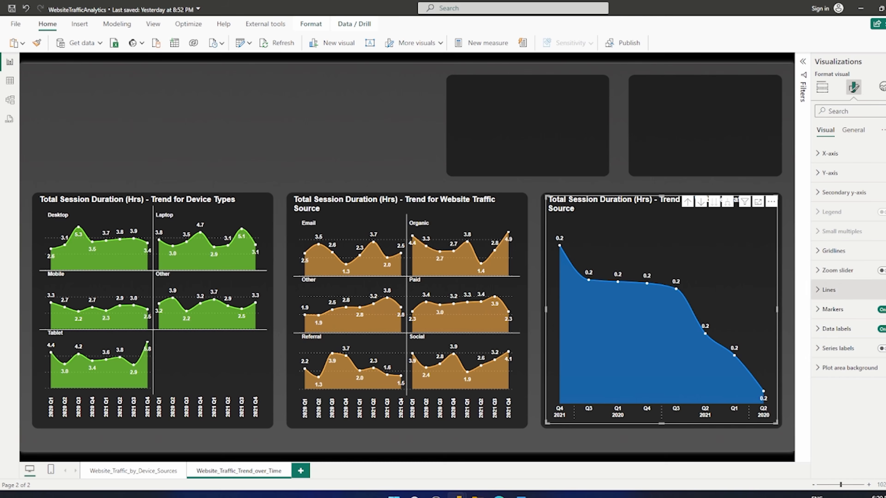
pyautogui.click(520, 496)
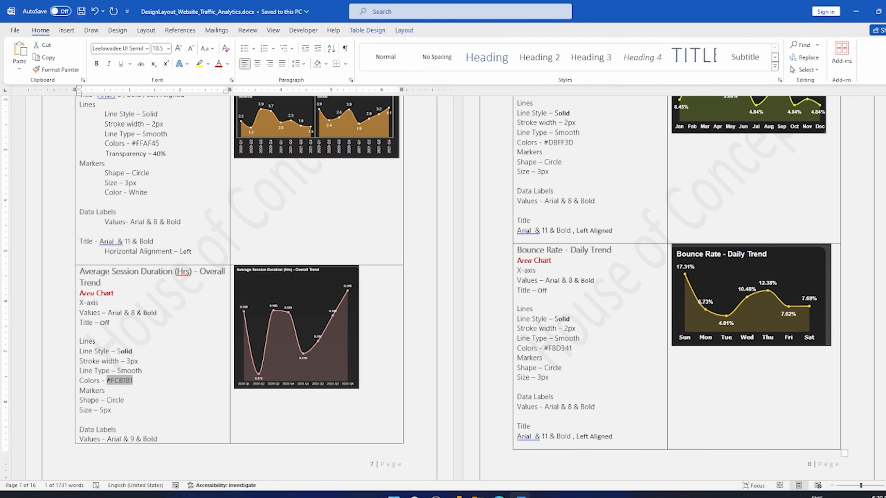
pyautogui.hotkey('alt', 'Tab')
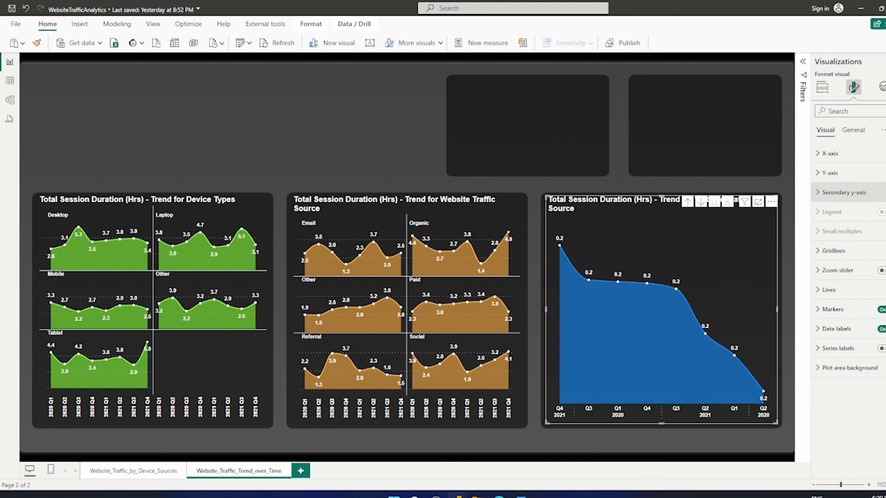
pyautogui.click(833, 309)
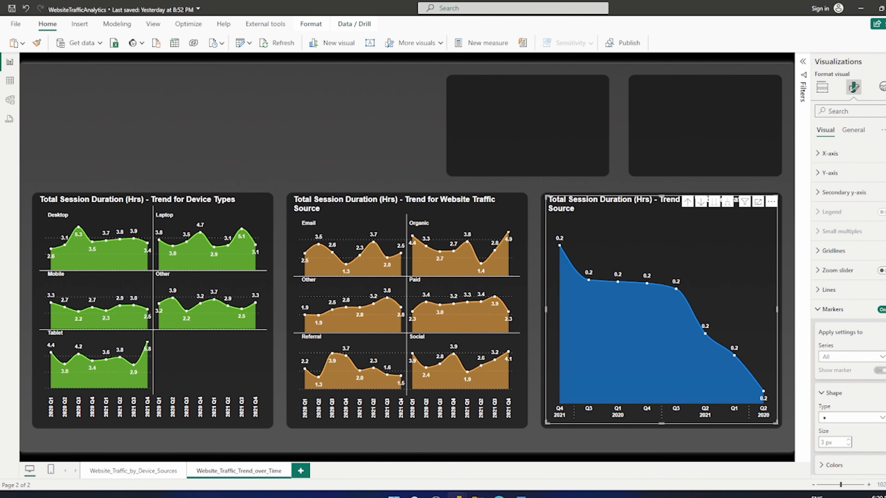
pyautogui.click(828, 289)
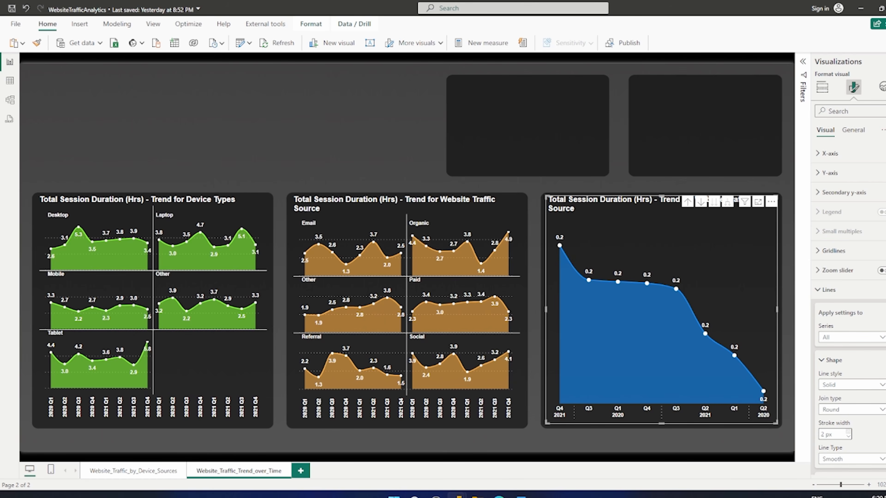
pyautogui.hotkey('alt', 'Tab')
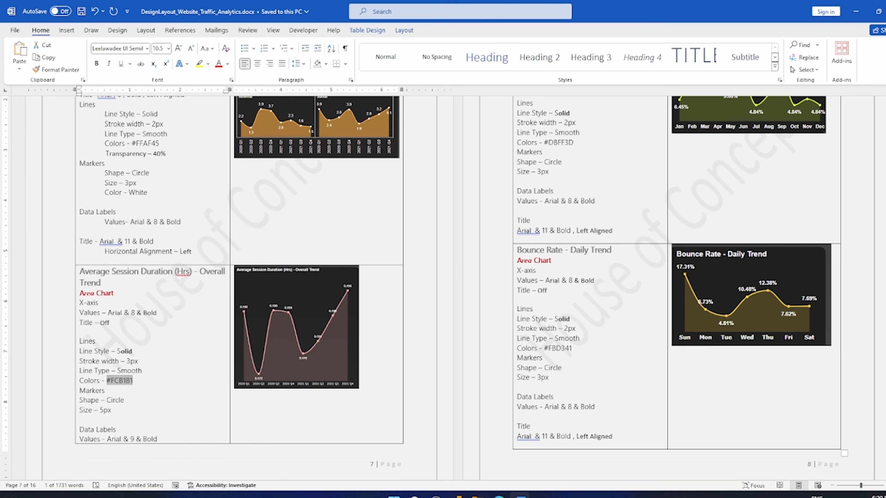
pyautogui.hotkey('alt', 'Tab')
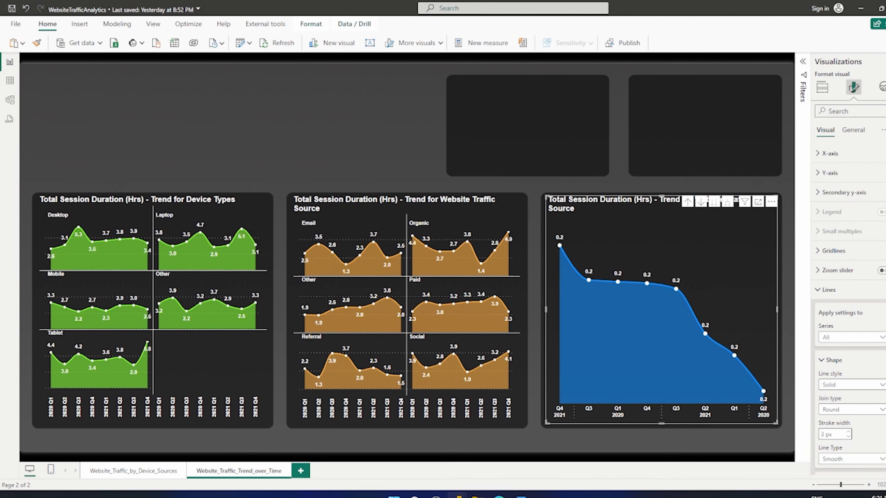
# Check the marker specification in the Word design document and set the Average_Session_Duration chart's marker size to 5 px
pyautogui.hotkey('alt', 'Tab')
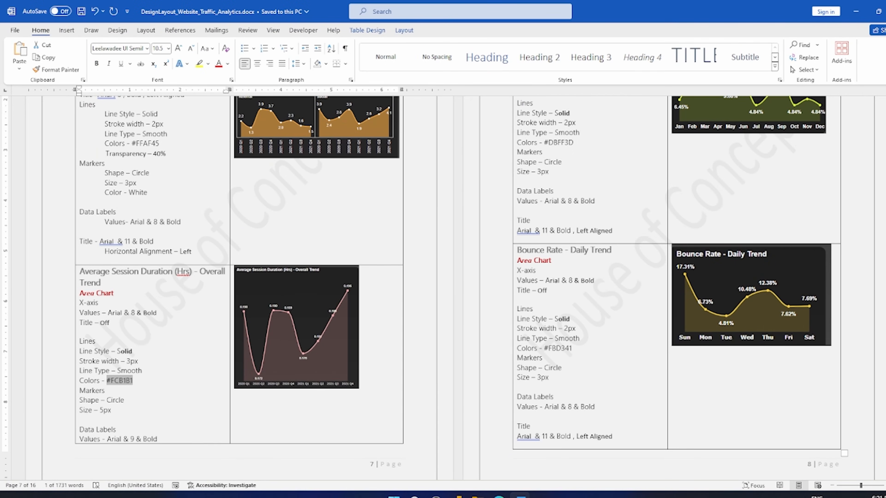
pyautogui.hotkey('alt', 'Tab')
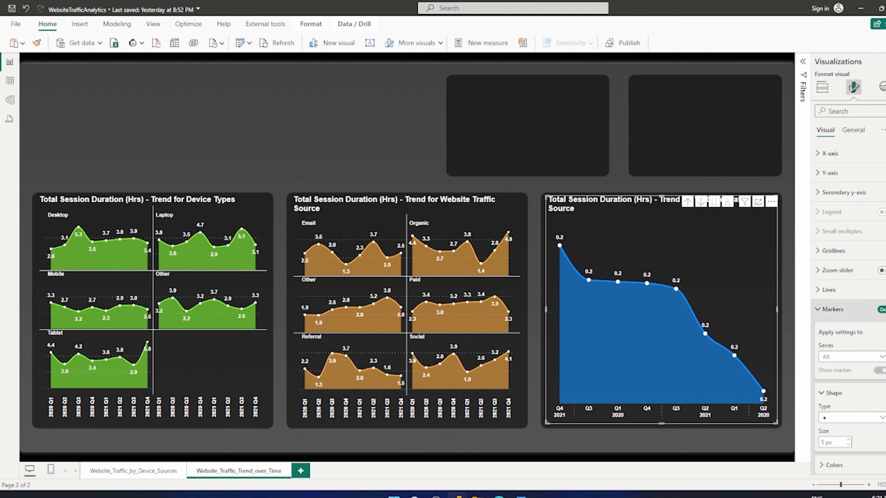
pyautogui.click(832, 309)
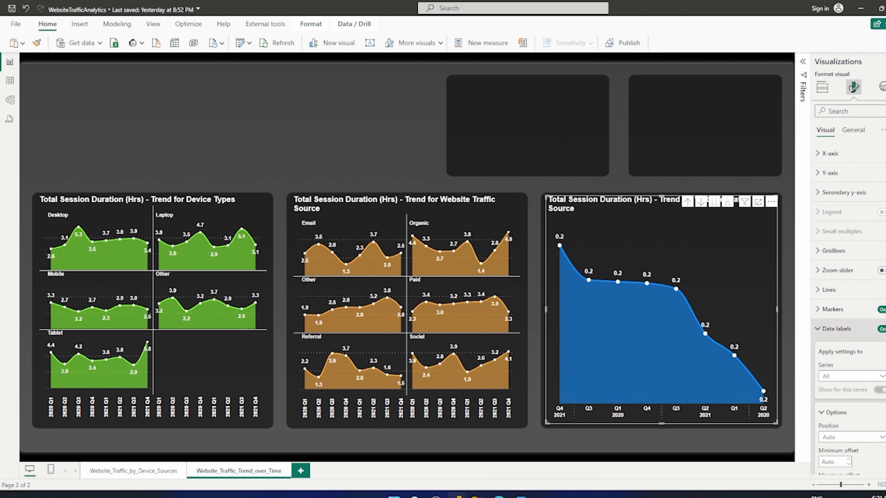
pyautogui.click(837, 329)
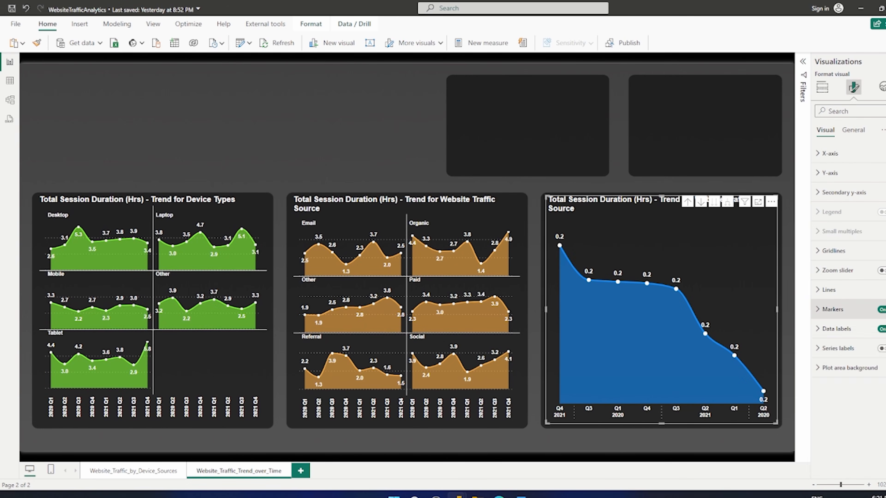
# Change the Average_Session_Duration line colour to #FCB1B1 and compare the chart with the Word design document
pyautogui.click(829, 289)
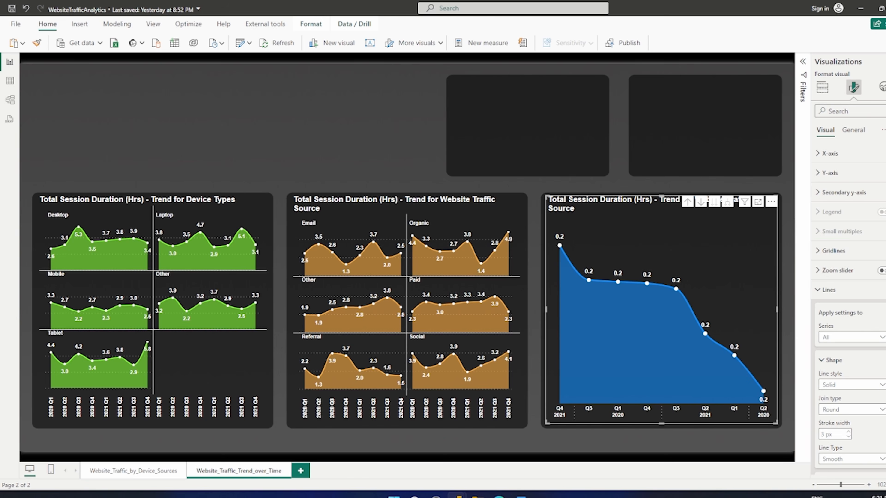
pyautogui.scroll(-3, 849, 313)
pyautogui.click(834, 382)
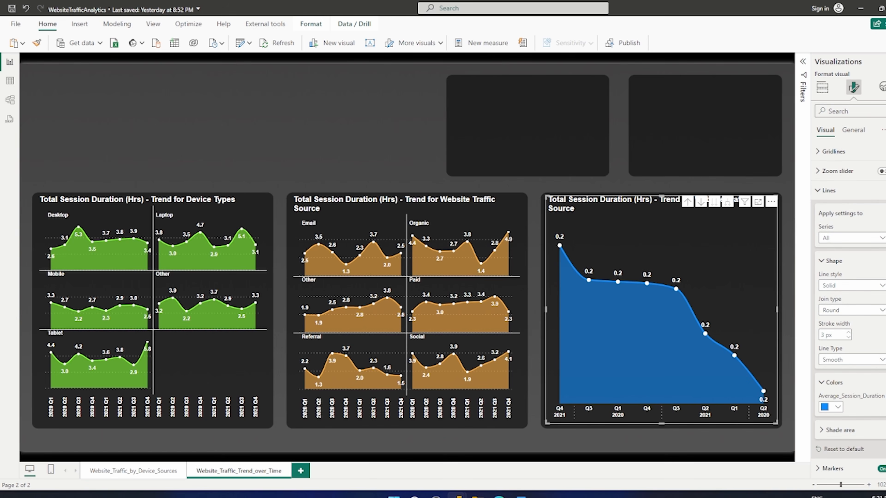
pyautogui.click(831, 407)
pyautogui.moveTo(822, 353); pyautogui.dragTo(839, 353)
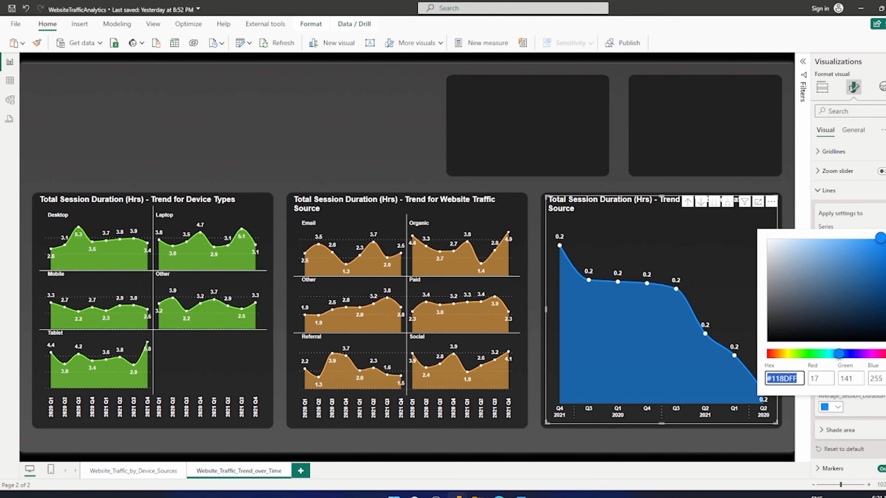
pyautogui.write('#FCB1B1')
pyautogui.click(718, 275)
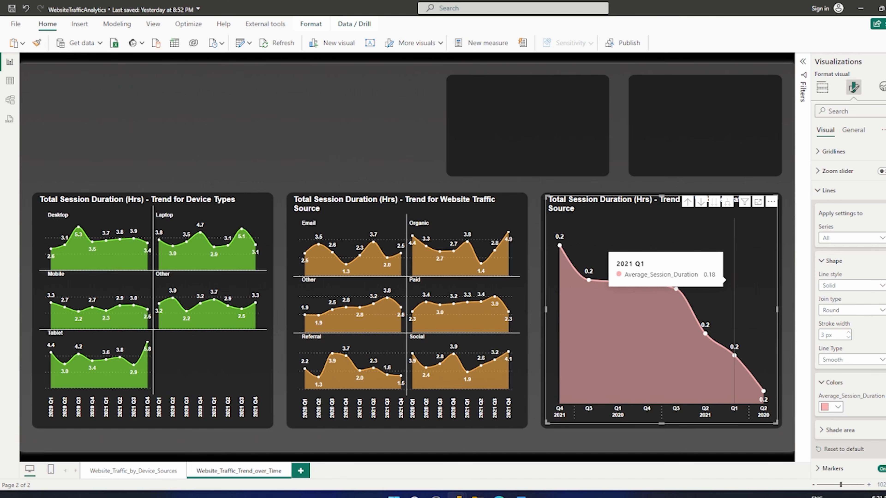
pyautogui.hotkey('alt', 'Tab')
pyautogui.hotkey('alt', 'Tab')
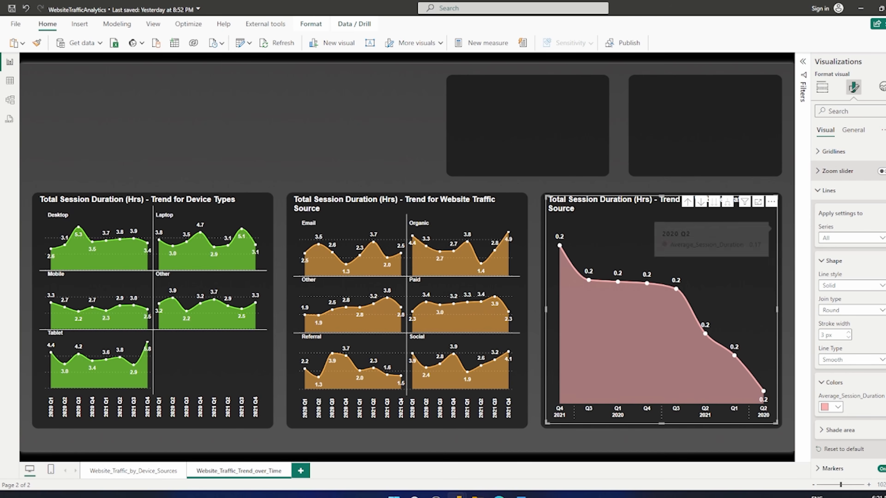
pyautogui.click(829, 190)
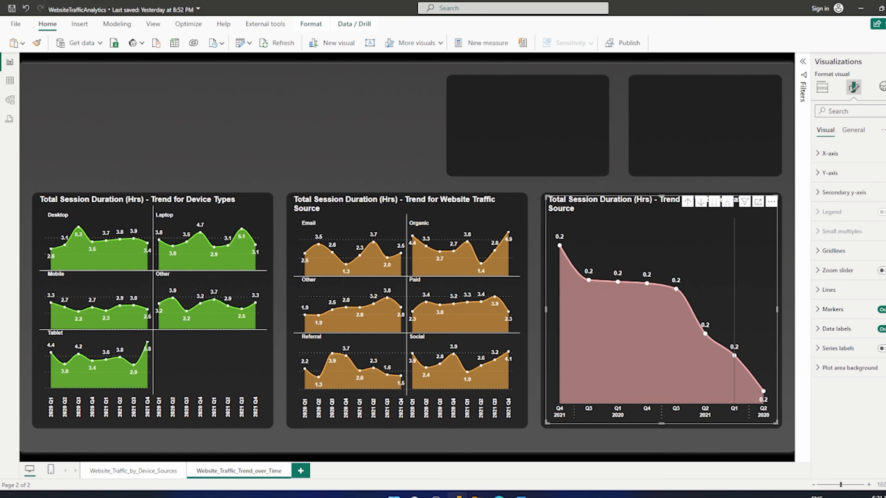
# Mark the year groups, the descending curve and several 0.2 labels on the pink chart with on-screen annotations, and clear them
pyautogui.click(683, 441)
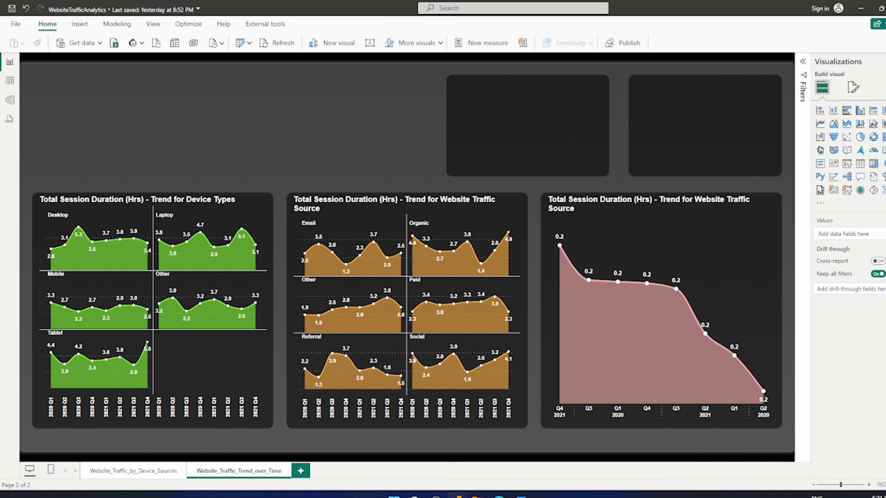
pyautogui.hotkey('ctrl', '3')
pyautogui.moveTo(585, 424); pyautogui.dragTo(622, 425)
pyautogui.moveTo(675, 424); pyautogui.dragTo(722, 421)
pyautogui.moveTo(574, 242)
pyautogui.mouseDown()
pyautogui.moveTo(662, 263)
pyautogui.moveTo(763, 366)
pyautogui.mouseUp()
pyautogui.moveTo(733, 337); pyautogui.dragTo(742, 341)
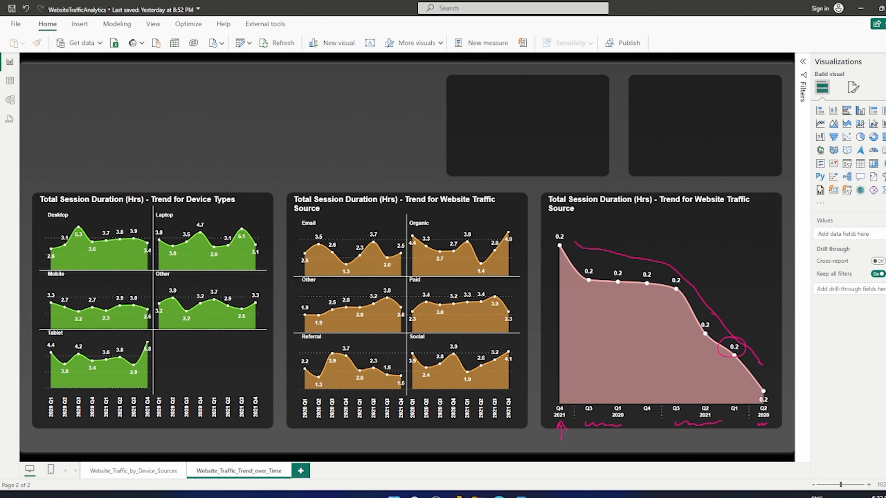
pyautogui.moveTo(698, 314); pyautogui.dragTo(713, 316)
pyautogui.moveTo(662, 279)
pyautogui.mouseDown()
pyautogui.moveTo(692, 289)
pyautogui.moveTo(677, 270)
pyautogui.mouseUp()
pyautogui.press('Escape')
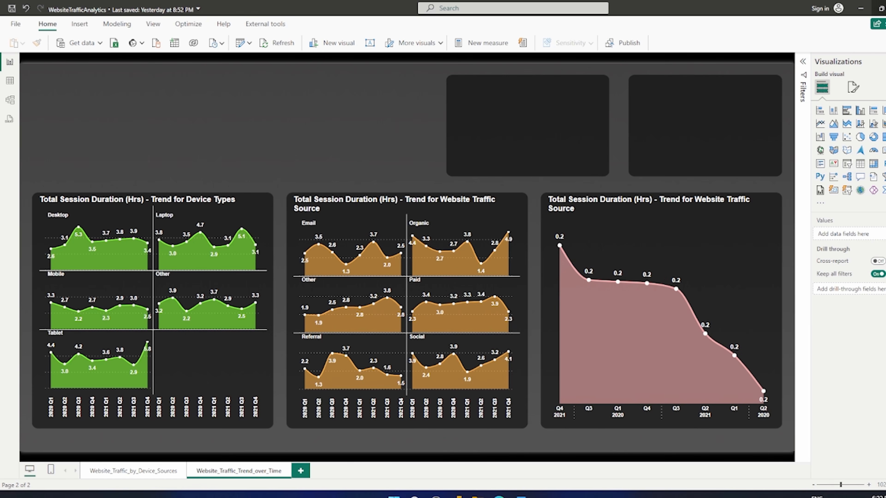
# Set the pink chart's data label values to 3 decimal places
pyautogui.click(760, 240)
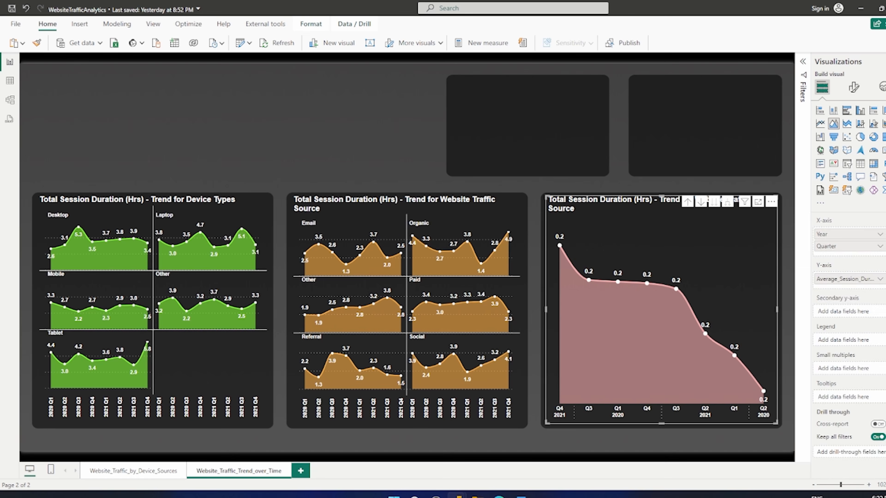
pyautogui.click(853, 87)
pyautogui.click(836, 329)
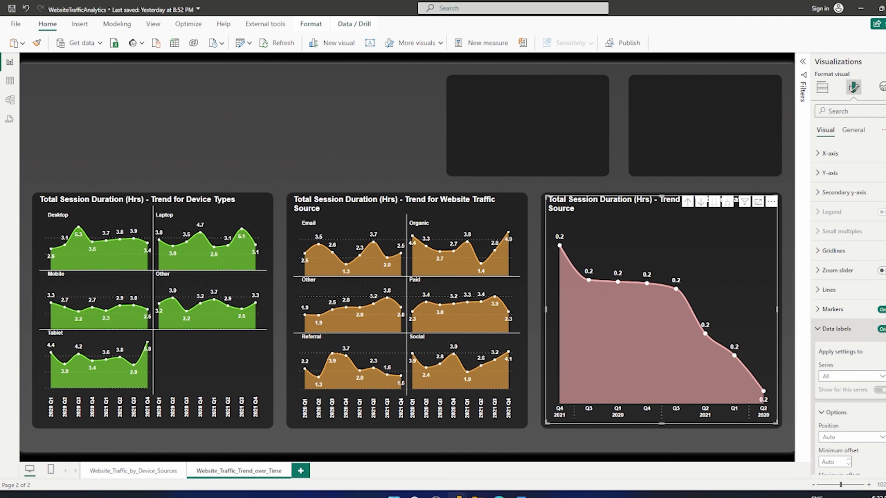
pyautogui.scroll(-5, 844, 329)
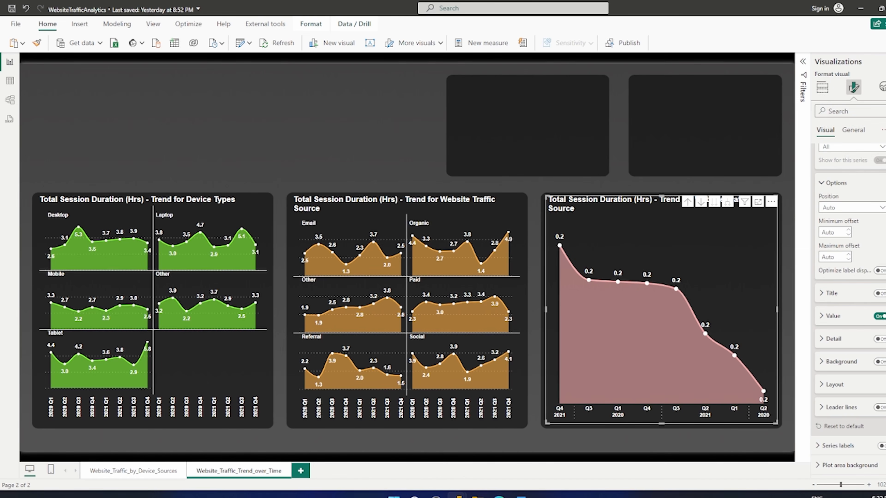
pyautogui.click(833, 316)
pyautogui.scroll(-3, 845, 316)
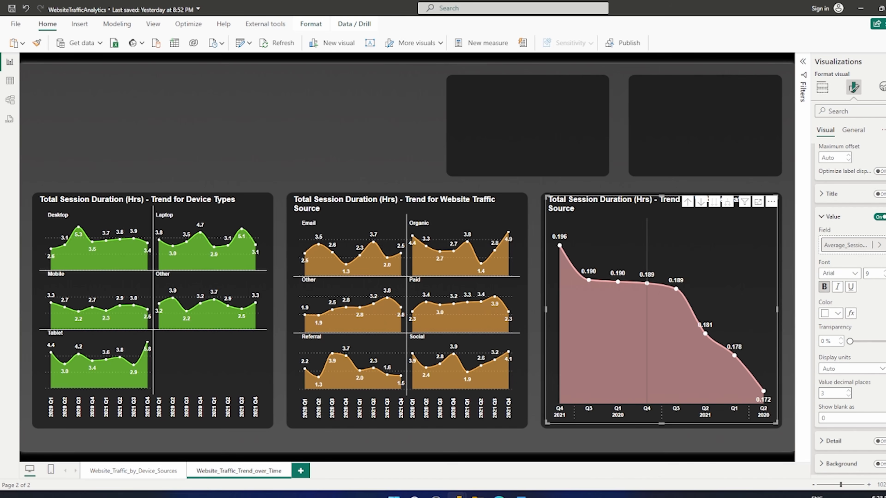
# Sort the pink chart's axis by Year Quarter in ascending order
pyautogui.moveTo(758, 330)
pyautogui.click(772, 202)
pyautogui.moveTo(803, 258)
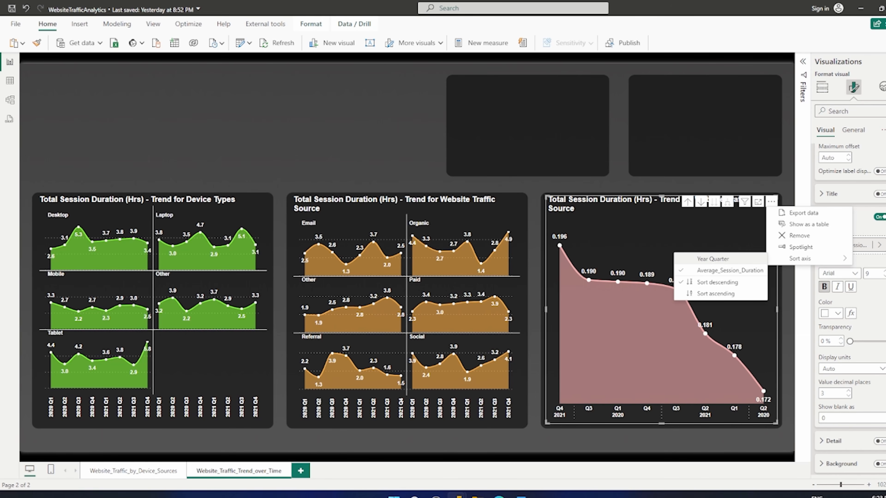
pyautogui.click(712, 259)
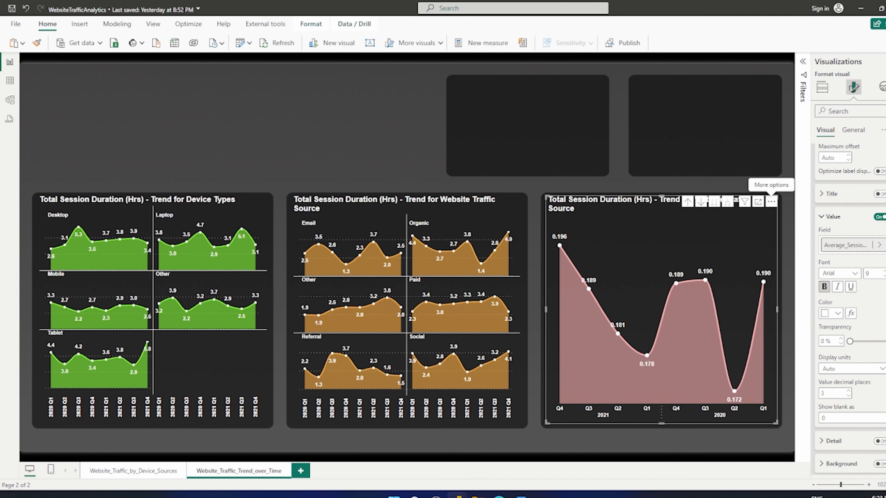
pyautogui.click(771, 201)
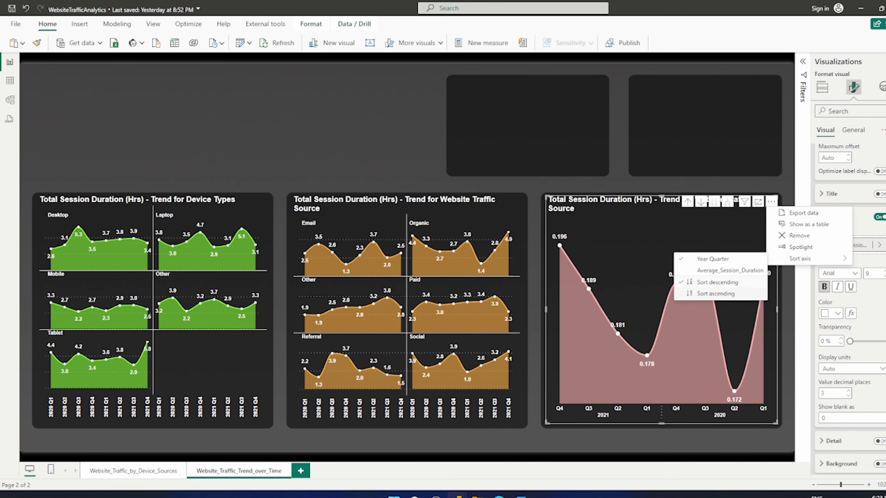
pyautogui.click(715, 293)
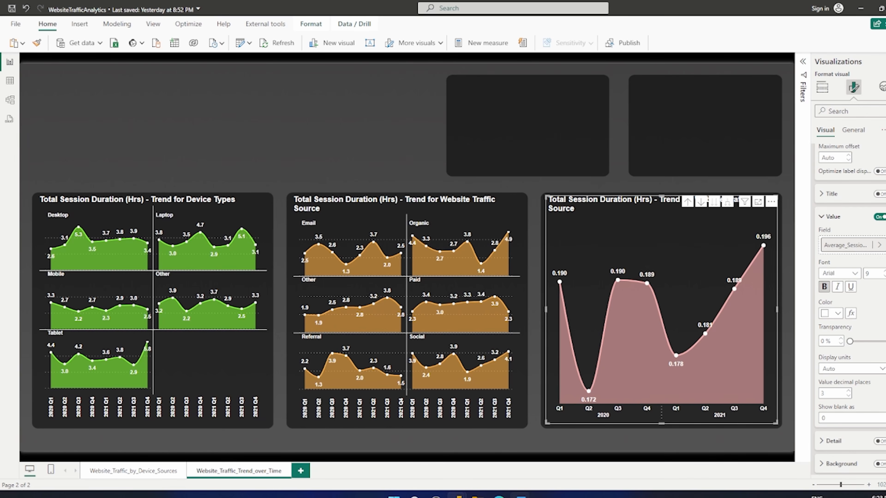
# Copy the heading "Average Session Duration (Hrs) - Overall Trend" from the Word design document and use it as the pink chart's title
pyautogui.click(521, 496)
pyautogui.tripleClick(139, 272)
pyautogui.hotkey('ctrl', 'c')
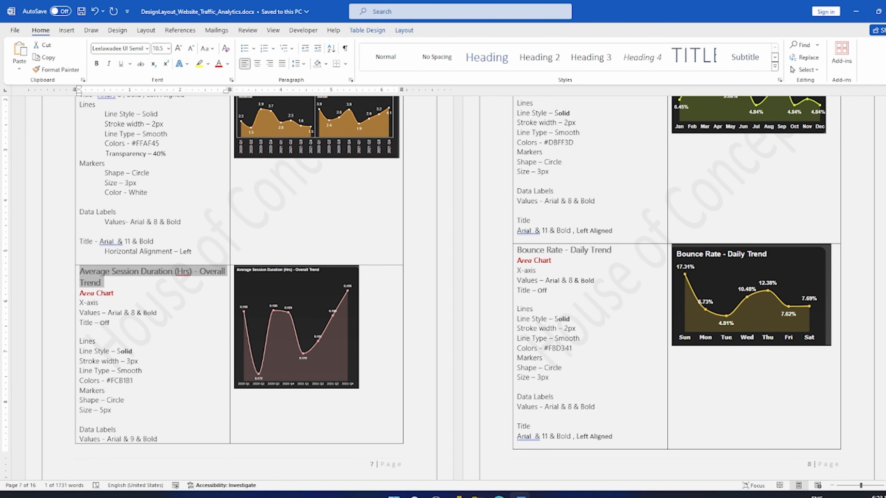
pyautogui.hotkey('alt', 'Tab')
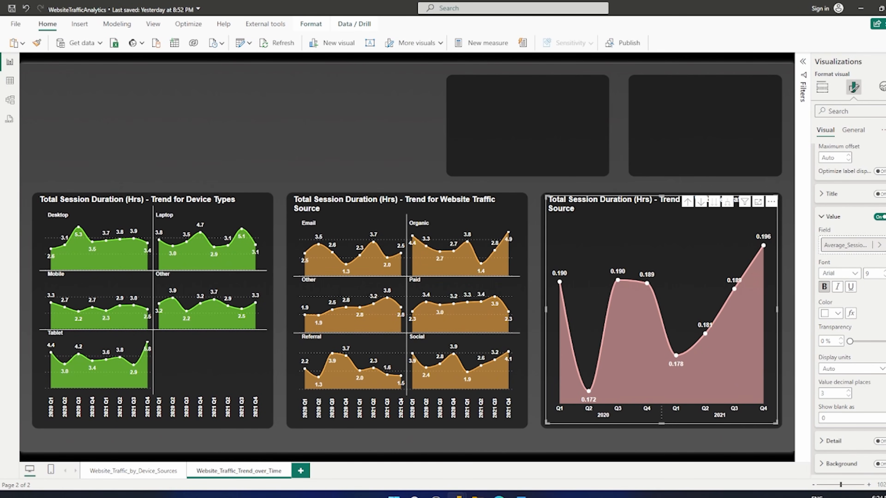
pyautogui.click(854, 130)
pyautogui.click(829, 173)
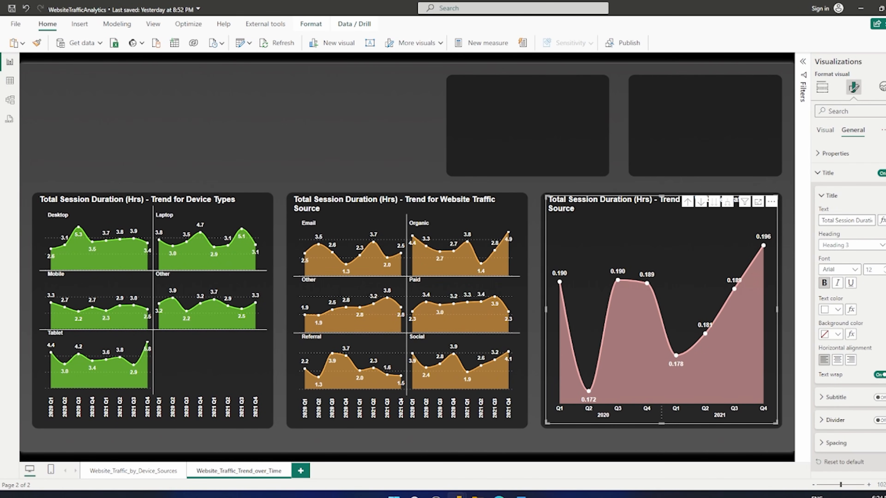
pyautogui.tripleClick(846, 220)
pyautogui.hotkey('ctrl', 'v')
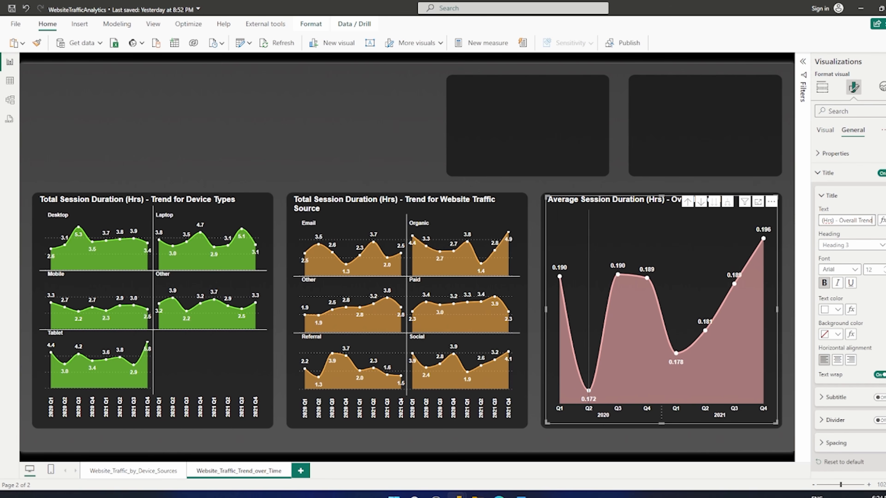
pyautogui.click(534, 307)
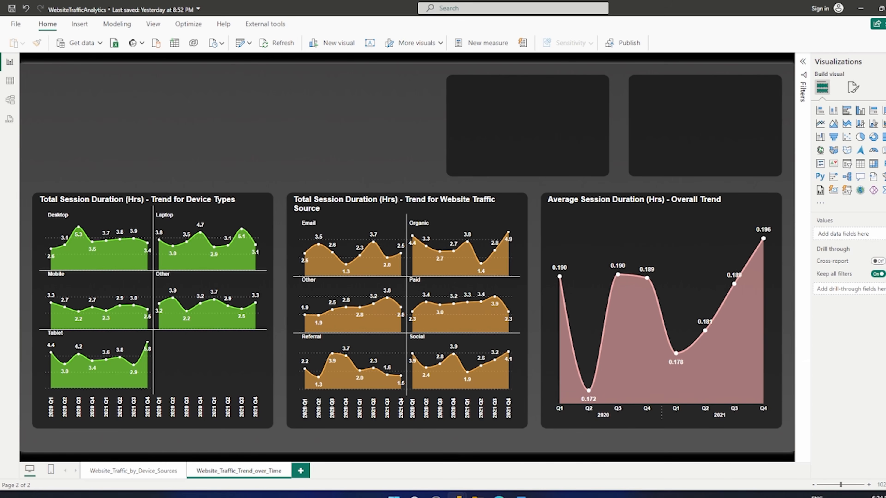
# Mark the quarterly falls and rises on the pink chart with on-screen annotations, noting the 2021 climb as "Good"
pyautogui.hotkey('ctrl', '2')
pyautogui.hotkey('ctrl', '3')
pyautogui.moveTo(566, 282); pyautogui.dragTo(584, 369)
pyautogui.moveTo(586, 359); pyautogui.dragTo(609, 276)
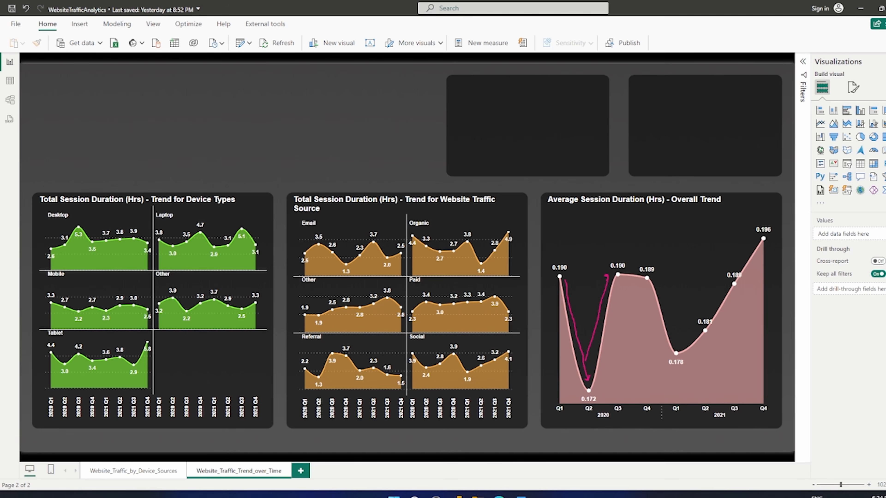
pyautogui.moveTo(620, 280); pyautogui.dragTo(641, 282)
pyautogui.moveTo(644, 291); pyautogui.dragTo(655, 360)
pyautogui.moveTo(677, 336); pyautogui.dragTo(756, 239)
pyautogui.moveTo(702, 260)
pyautogui.mouseDown()
pyautogui.moveTo(725, 251)
pyautogui.moveTo(716, 273)
pyautogui.mouseUp()
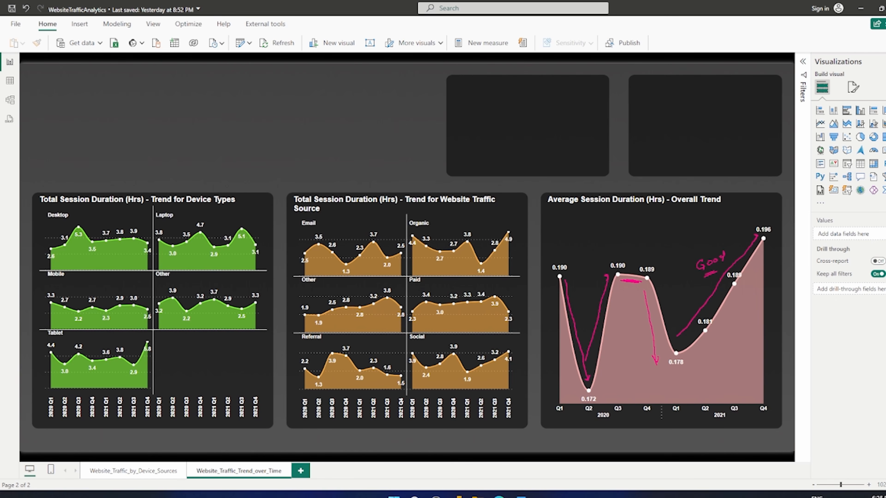
# Check the bounce rate designs in the Word document, and duplicate the pink chart into the first empty card above, resized to fit
pyautogui.scroll(4, 422, 288)
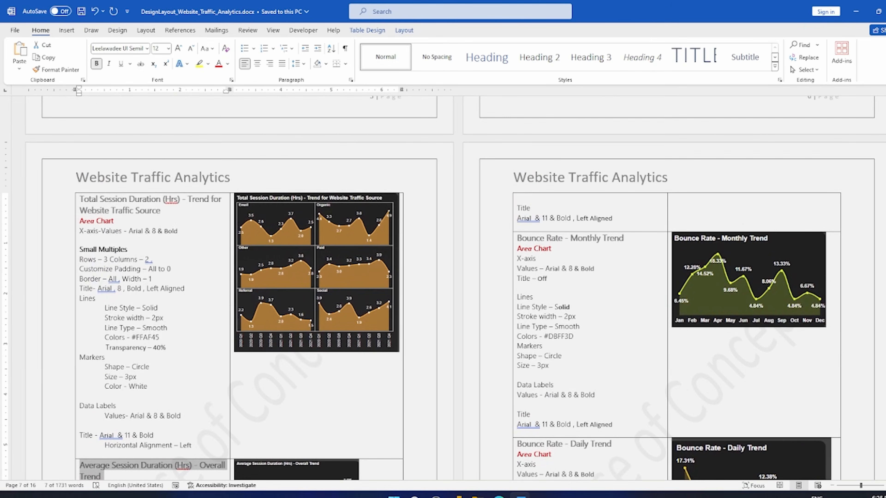
pyautogui.scroll(-4, 443, 288)
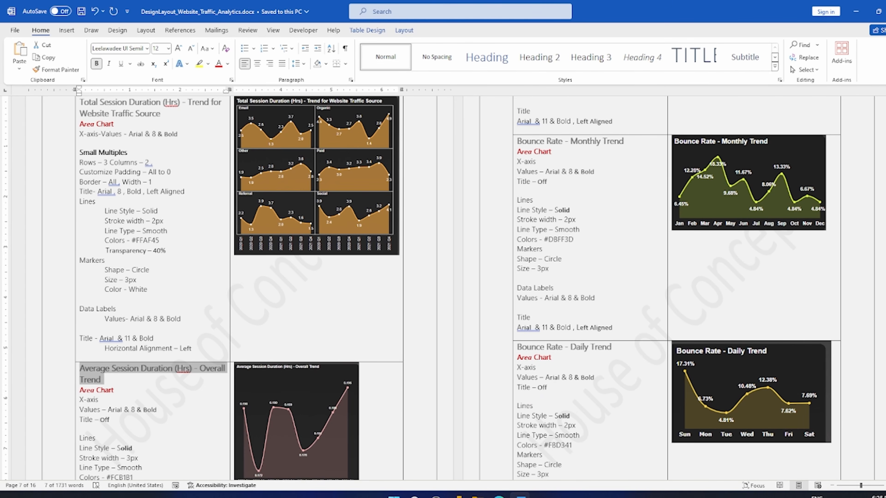
pyautogui.click(458, 495)
pyautogui.click(408, 454)
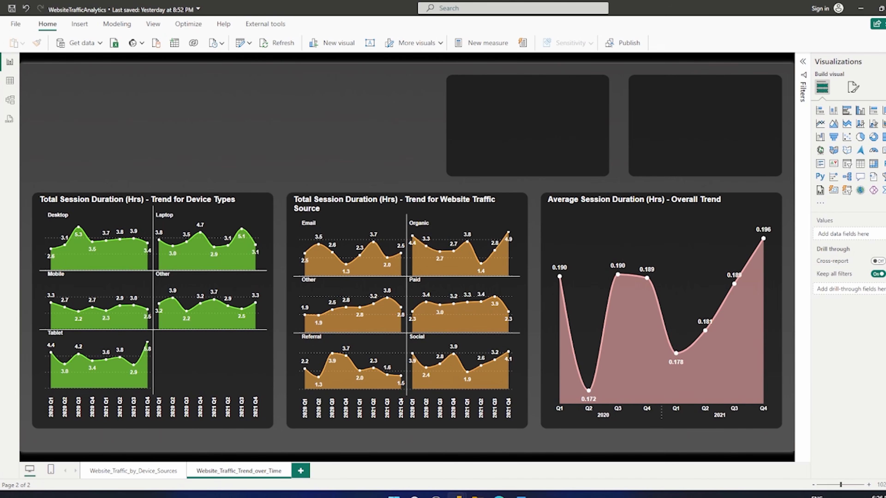
pyautogui.click(562, 227)
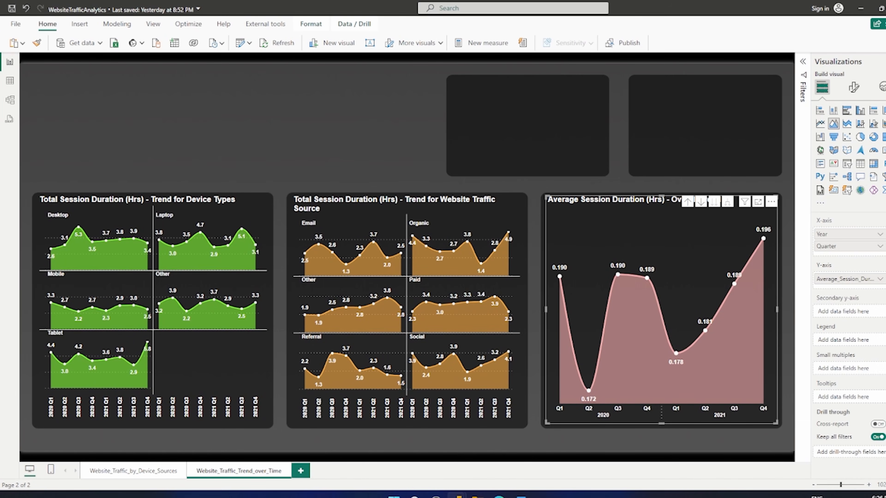
pyautogui.hotkey('ctrl', 'c')
pyautogui.hotkey('ctrl', 'v')
pyautogui.moveTo(562, 227); pyautogui.dragTo(460, 106)
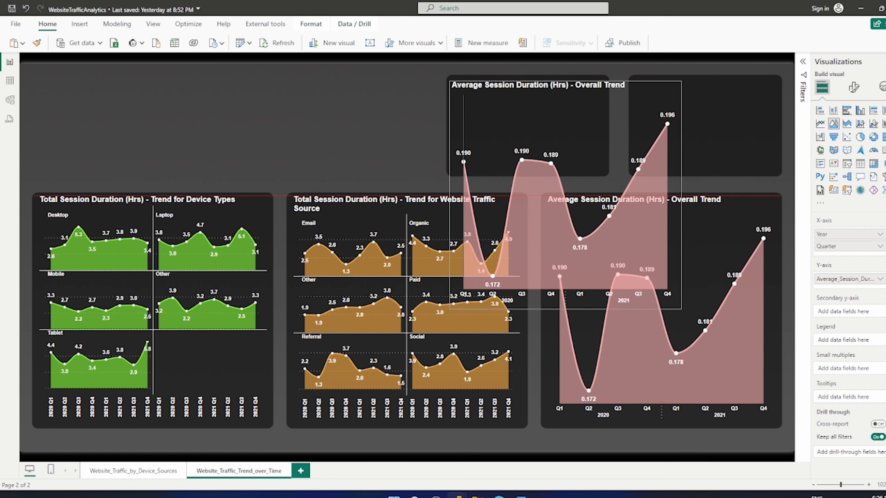
pyautogui.moveTo(565, 309); pyautogui.dragTo(566, 173)
pyautogui.moveTo(681, 127); pyautogui.dragTo(607, 126)
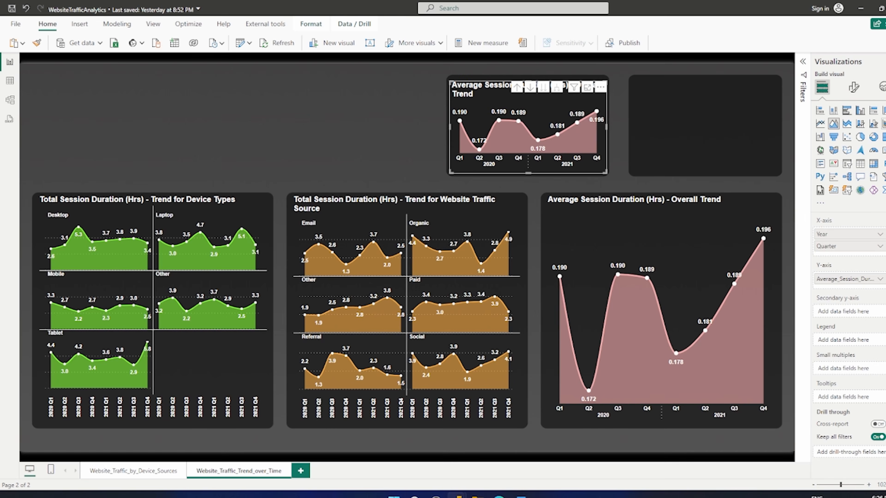
# Replace Year and Quarter with MonthName from Date_Lookup on the copied chart's x-axis
pyautogui.click(885, 62)
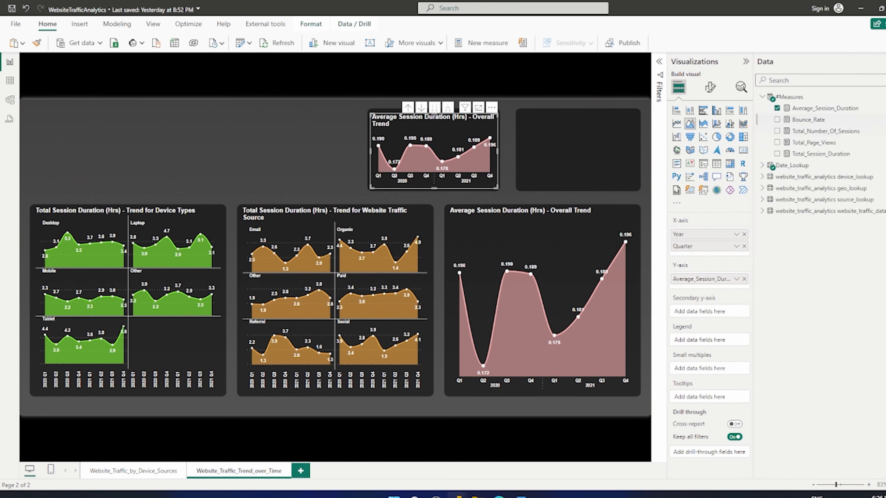
pyautogui.click(762, 97)
pyautogui.click(762, 109)
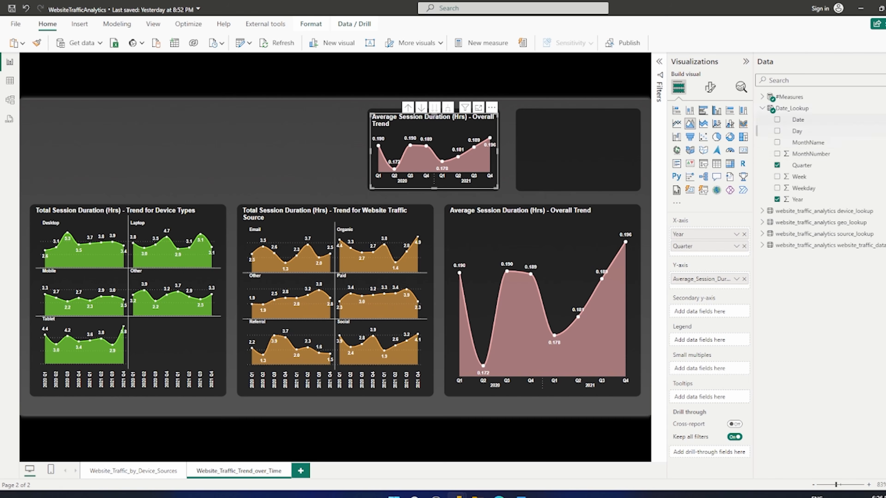
pyautogui.moveTo(807, 143); pyautogui.dragTo(709, 252)
pyautogui.click(744, 234)
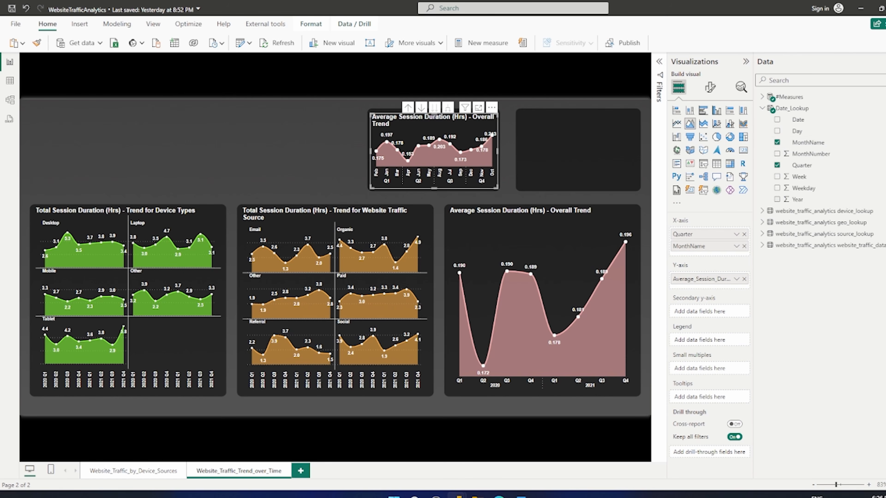
pyautogui.click(744, 234)
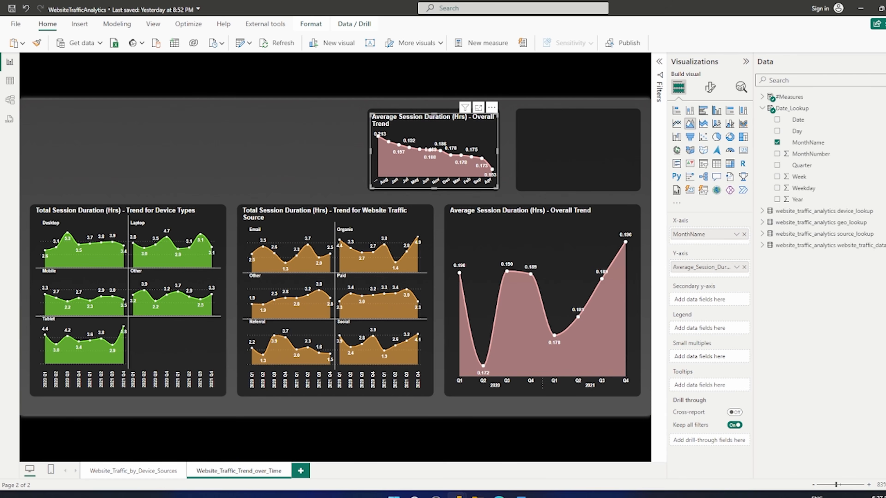
# Review the copied chart's line and marker formatting, and set its line stroke width to 2 px
pyautogui.click(710, 87)
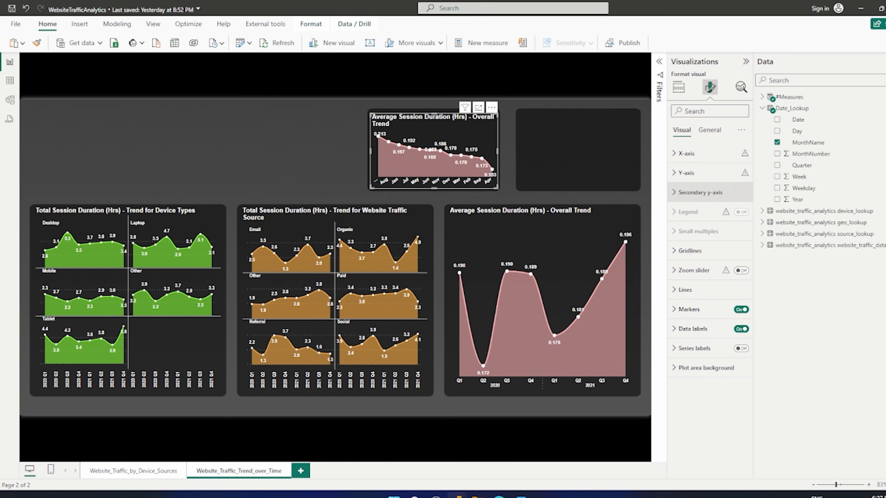
pyautogui.click(685, 290)
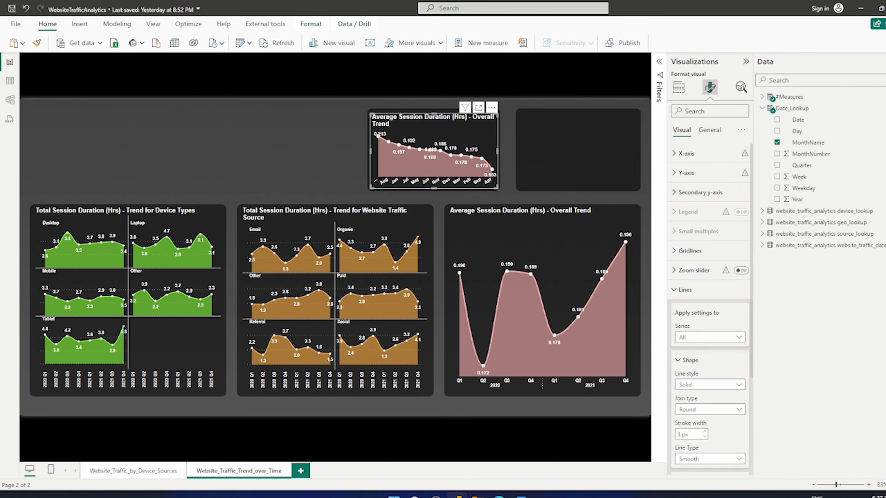
pyautogui.scroll(-3, 710, 290)
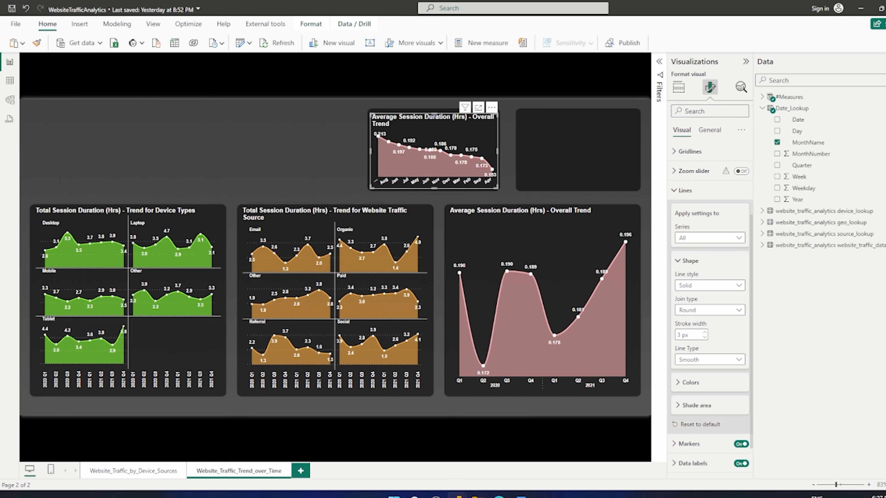
pyautogui.scroll(-5, 710, 310)
pyautogui.click(689, 257)
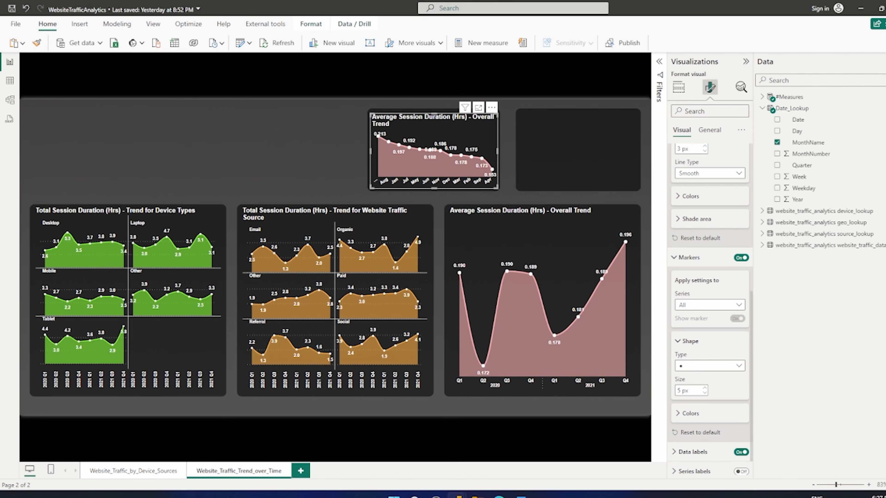
pyautogui.click(689, 257)
pyautogui.click(705, 300)
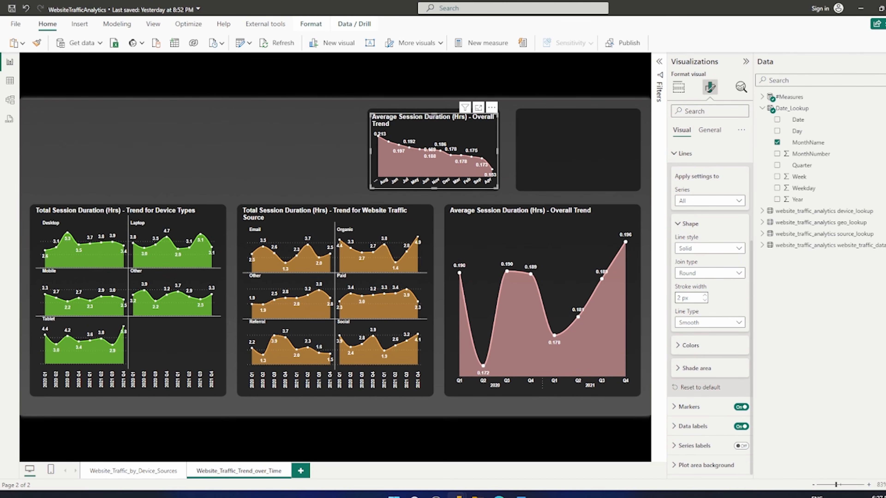
pyautogui.click(685, 153)
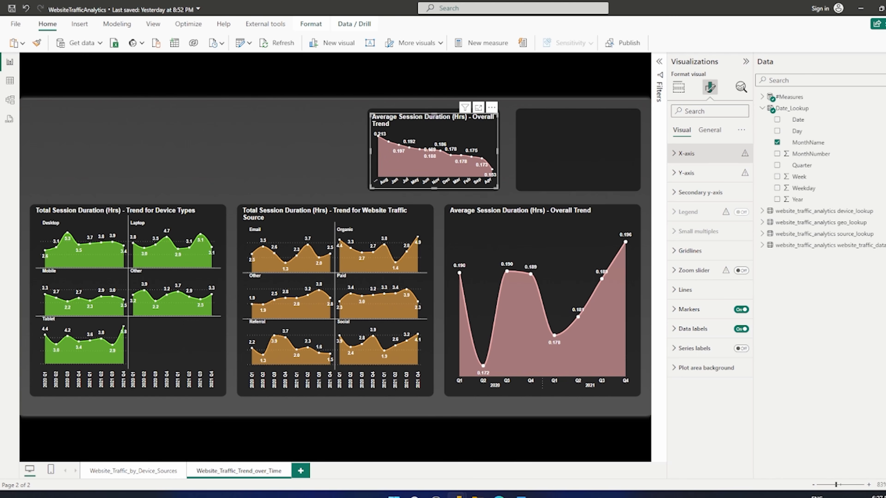
# Replace Average_Session_Duration with the Bounce_Rate measure on the copied chart's y-axis
pyautogui.click(678, 87)
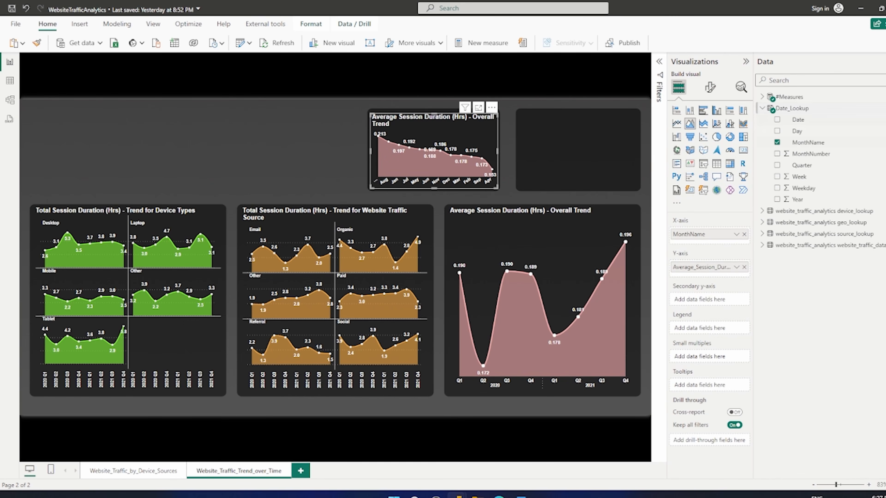
pyautogui.click(762, 108)
pyautogui.click(763, 97)
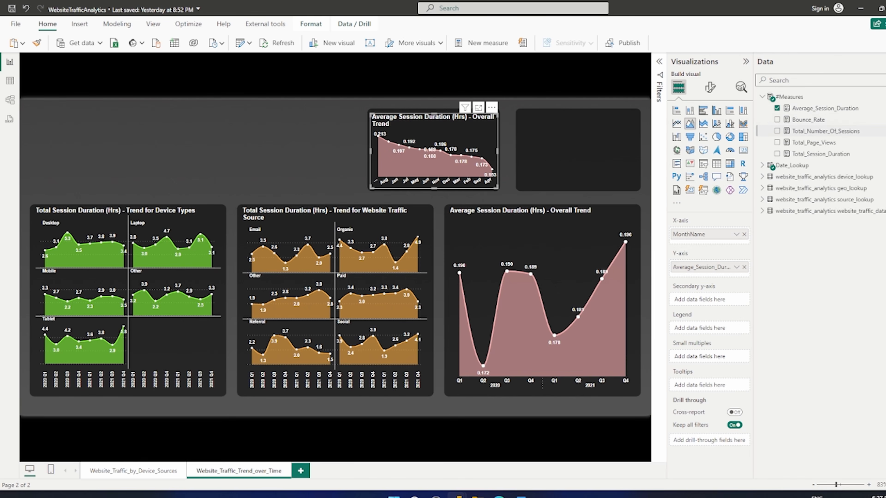
pyautogui.moveTo(809, 120); pyautogui.dragTo(684, 269)
pyautogui.click(745, 267)
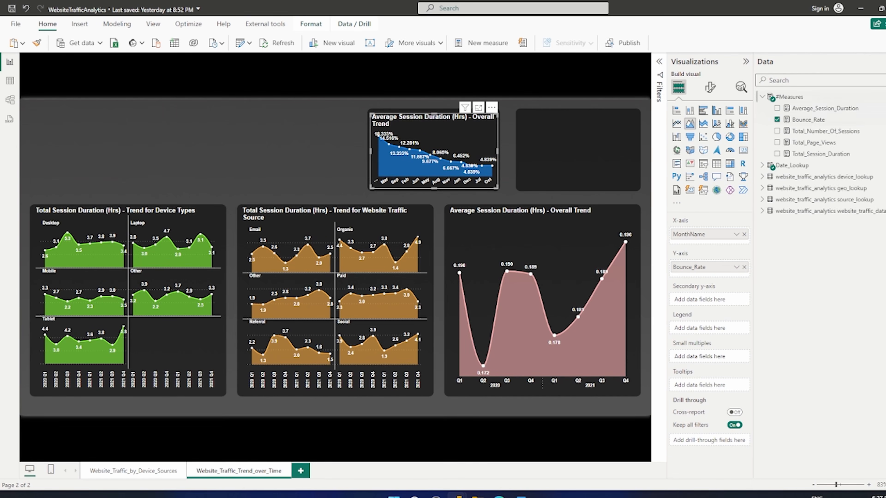
# Sort the bounce rate chart's axis by MonthName in ascending order
pyautogui.click(745, 61)
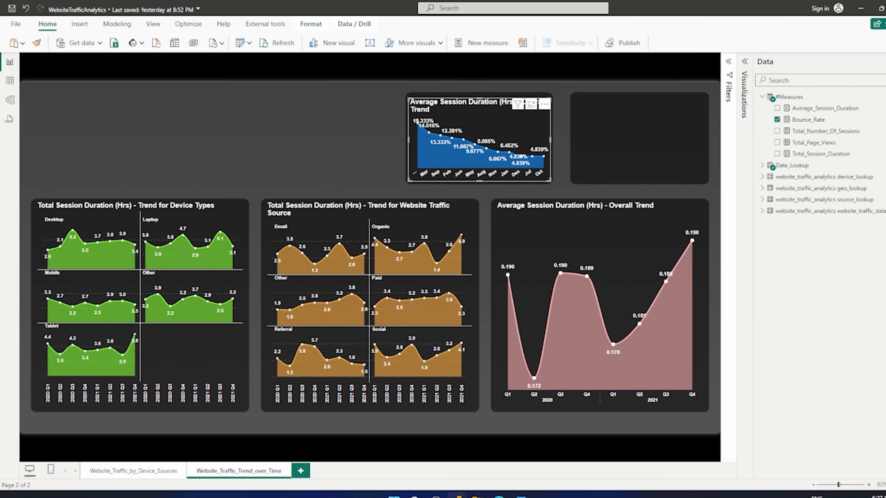
pyautogui.click(885, 61)
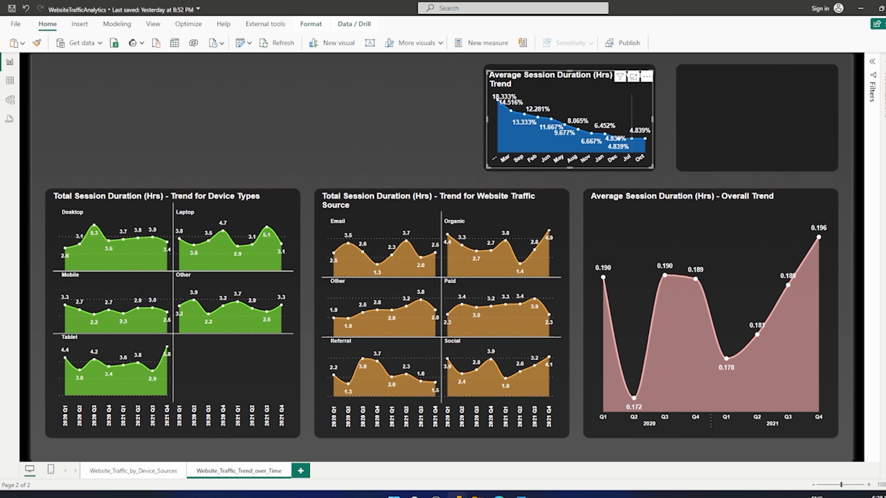
pyautogui.click(646, 76)
pyautogui.moveTo(681, 134)
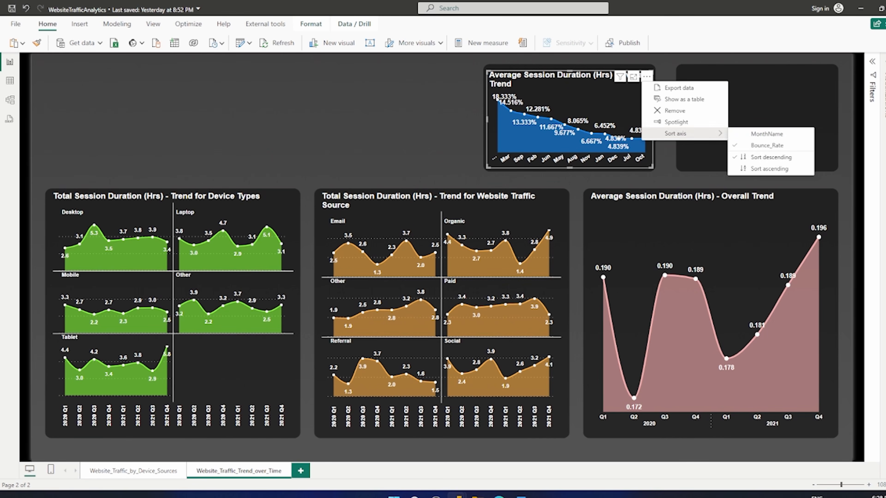
pyautogui.click(767, 134)
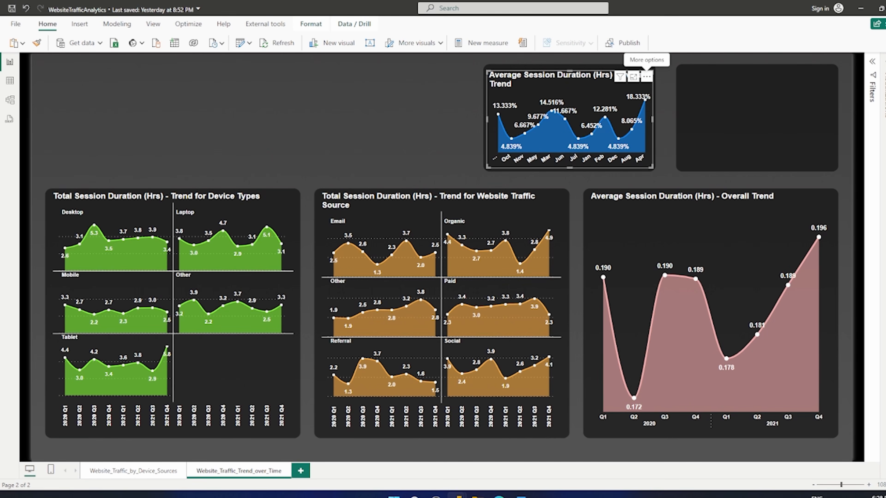
pyautogui.click(647, 76)
pyautogui.moveTo(680, 133)
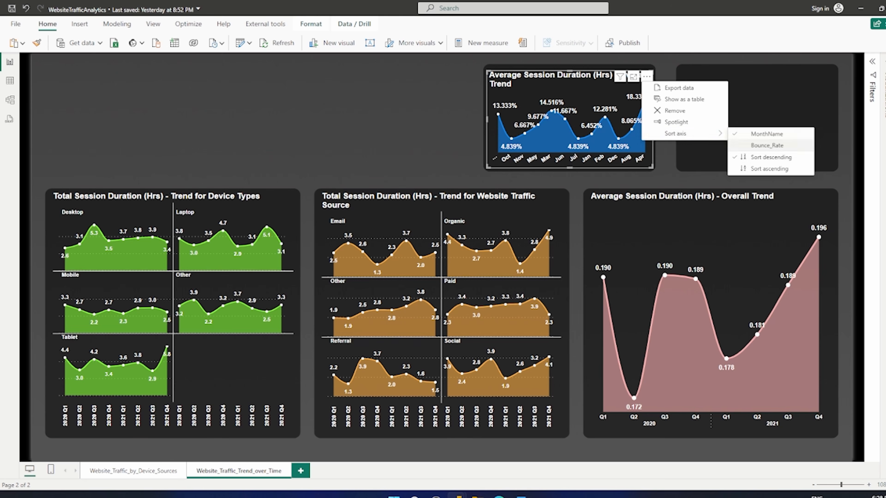
pyautogui.click(769, 169)
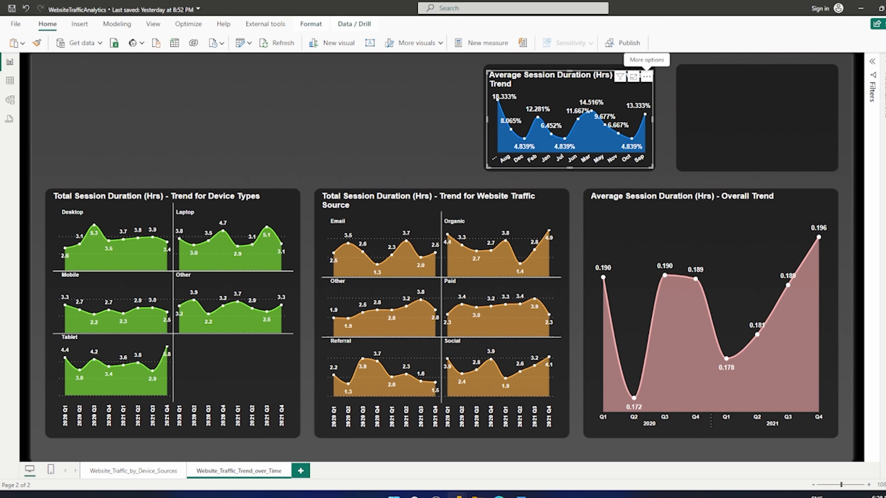
# Sort the Date_Lookup table's MonthName column by MonthNumber
pyautogui.click(885, 62)
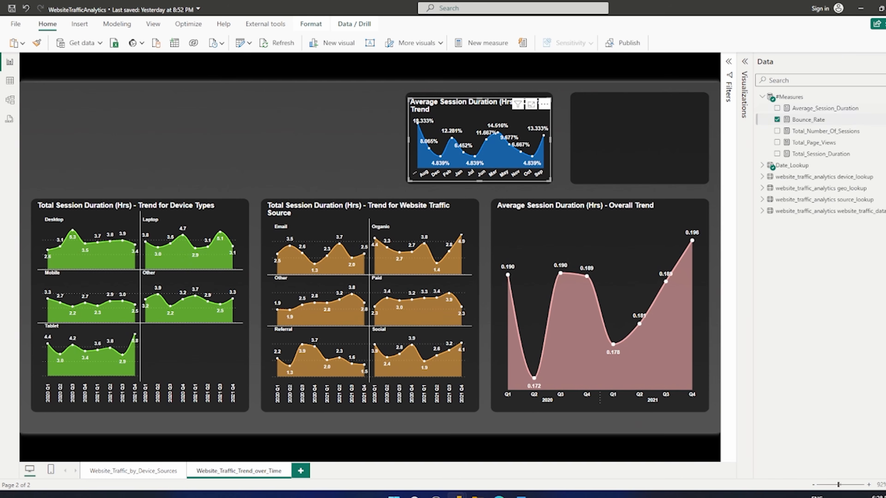
pyautogui.click(763, 165)
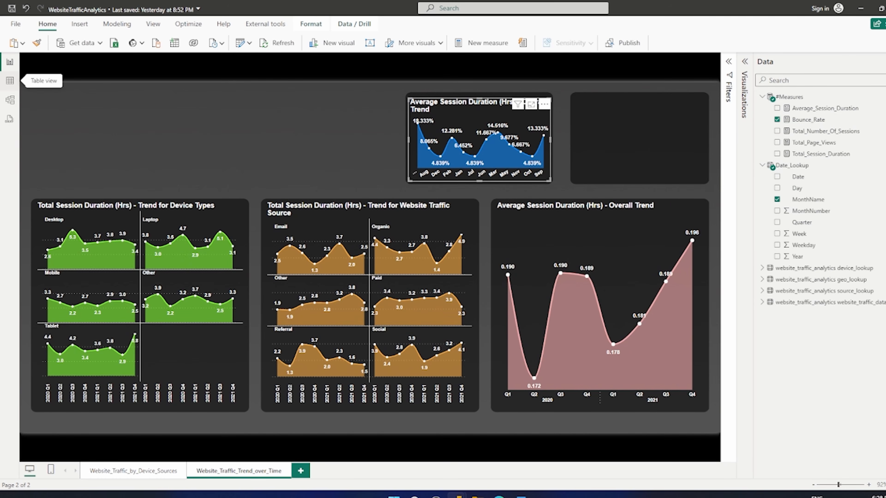
pyautogui.click(10, 81)
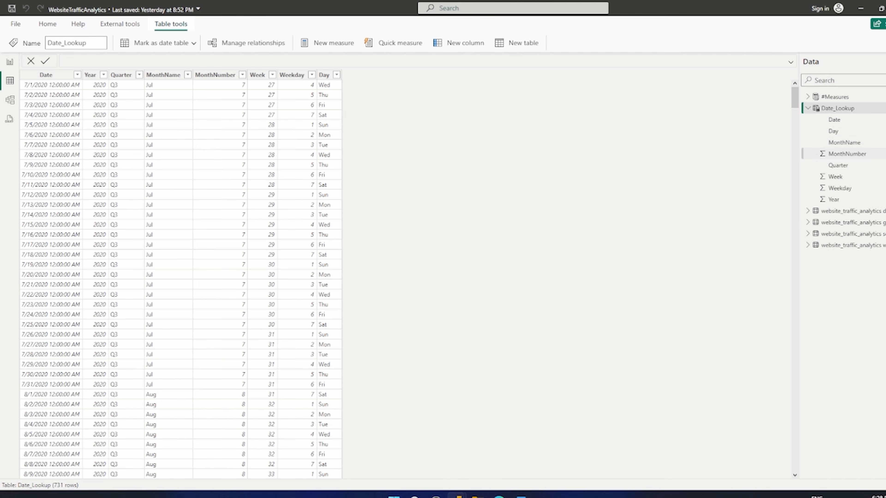
pyautogui.click(844, 143)
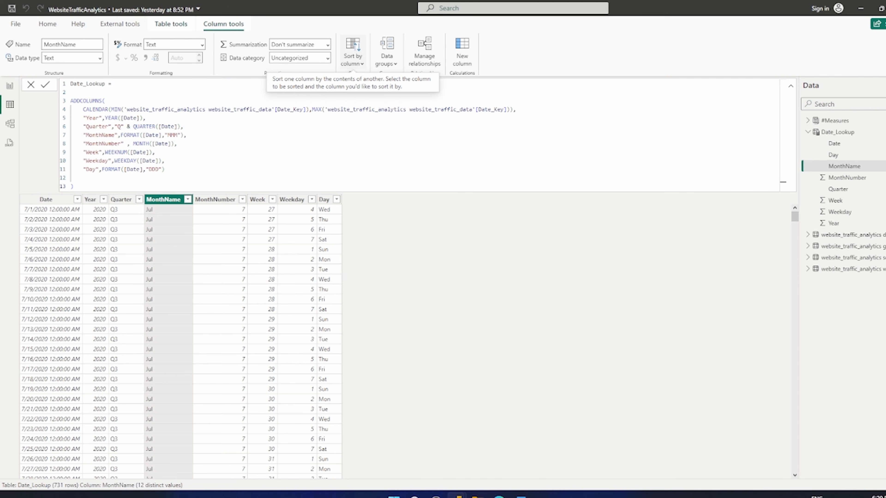
pyautogui.click(353, 53)
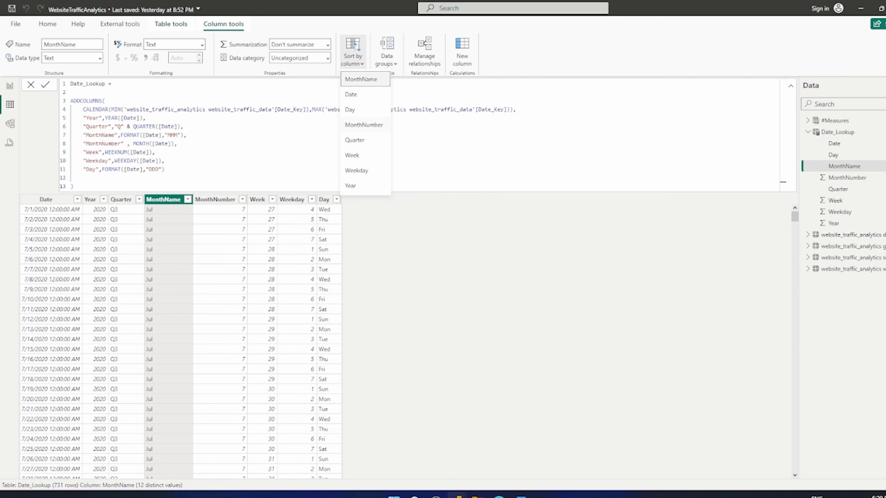
pyautogui.click(363, 125)
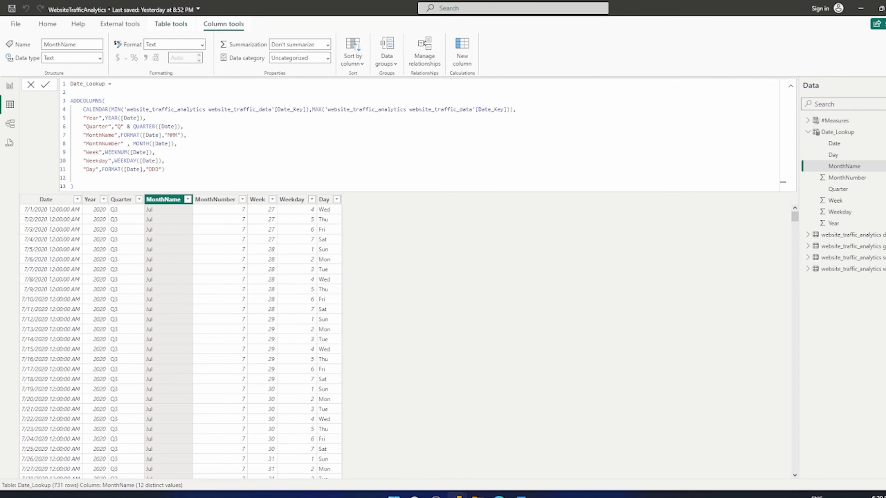
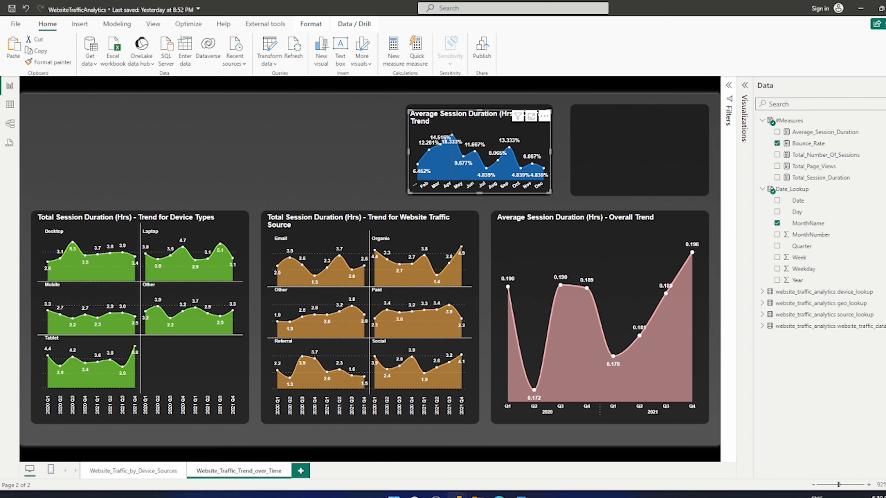
# Set the bounce rate chart's x-axis values font size to 9
pyautogui.click(745, 85)
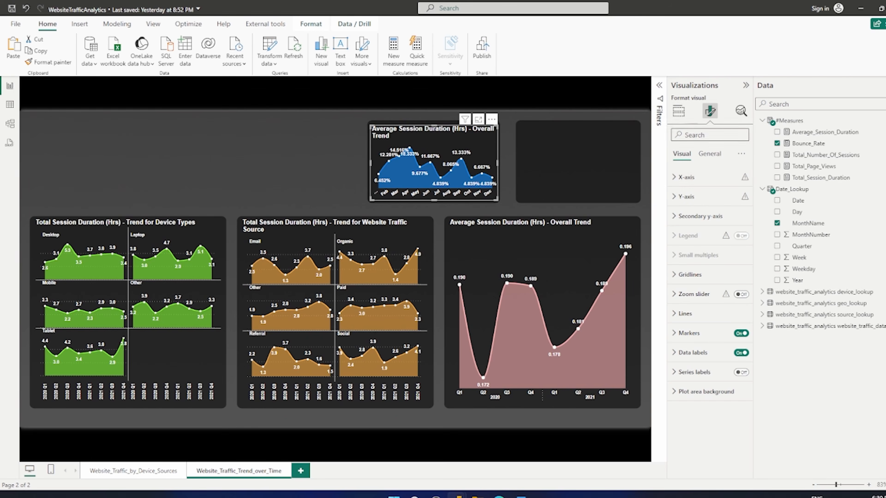
pyautogui.click(710, 154)
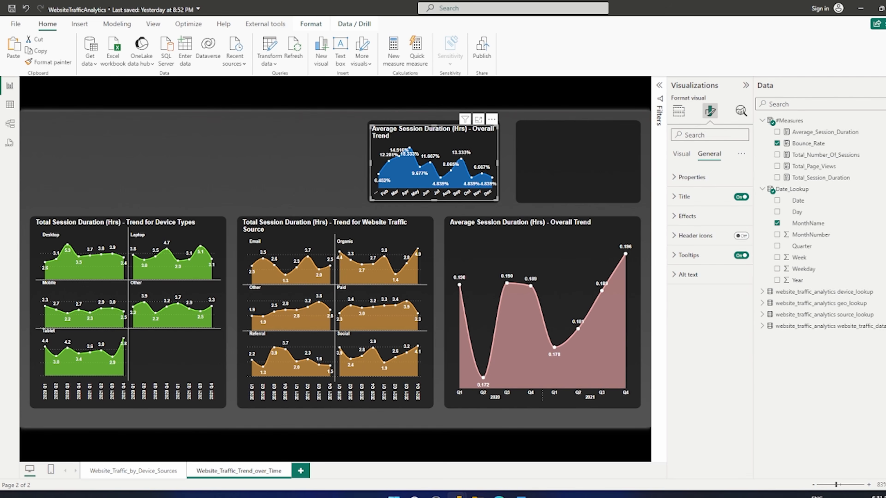
pyautogui.click(682, 154)
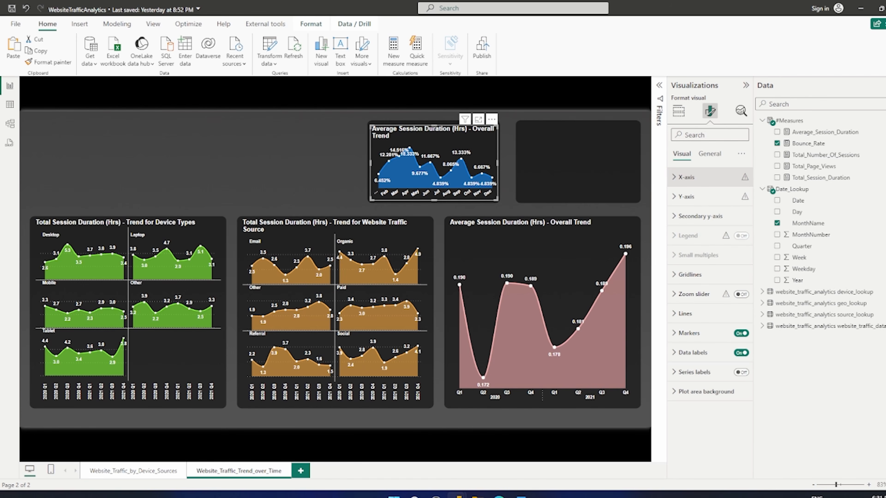
pyautogui.click(687, 177)
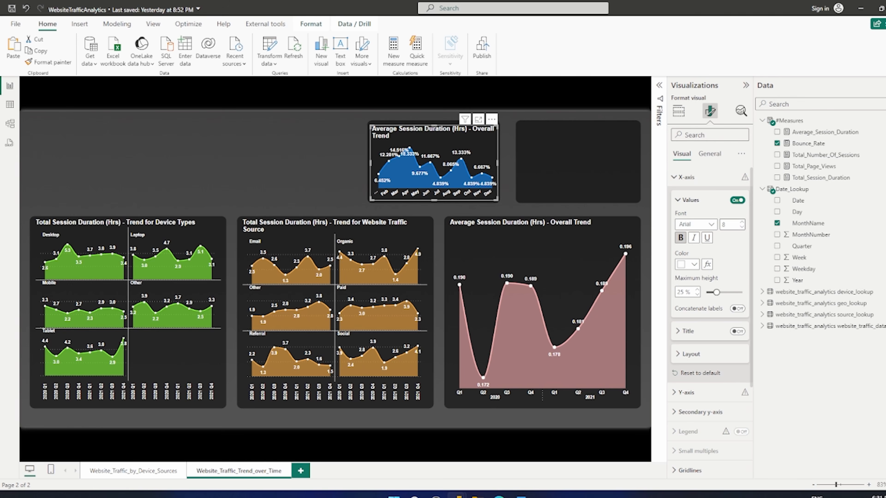
pyautogui.click(741, 221)
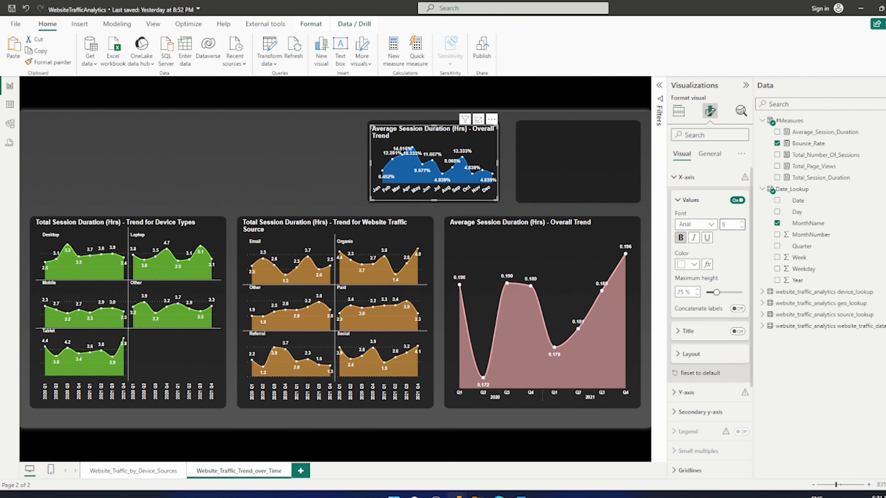
pyautogui.click(745, 85)
pyautogui.click(745, 85)
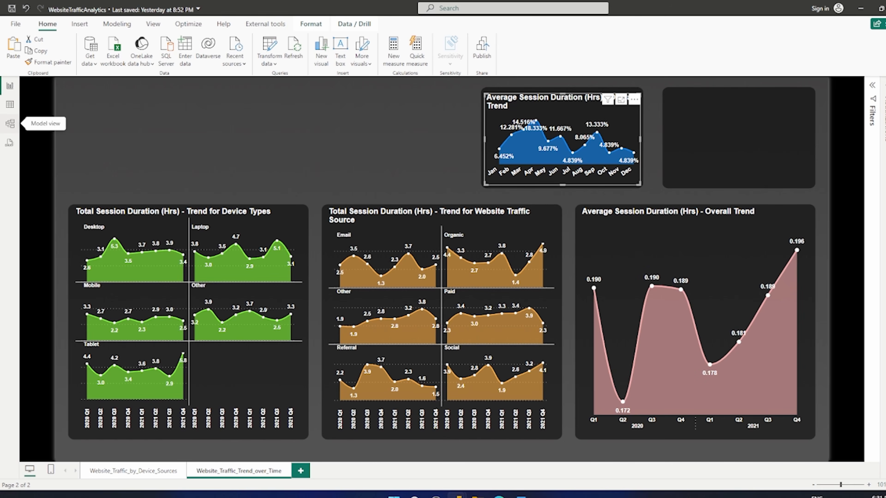
# Move the Date_Lookup card beside the #Measures card in the model, and check which column MonthName is sorted by
pyautogui.click(10, 124)
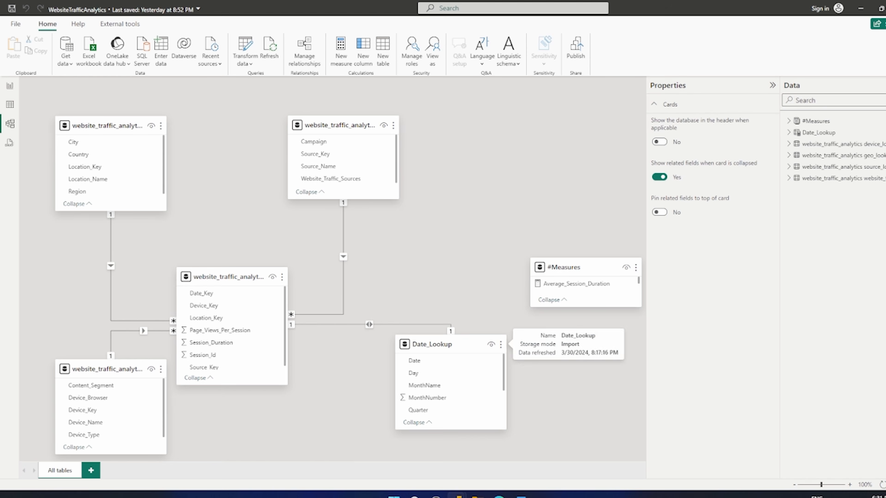
pyautogui.moveTo(457, 344); pyautogui.dragTo(449, 265)
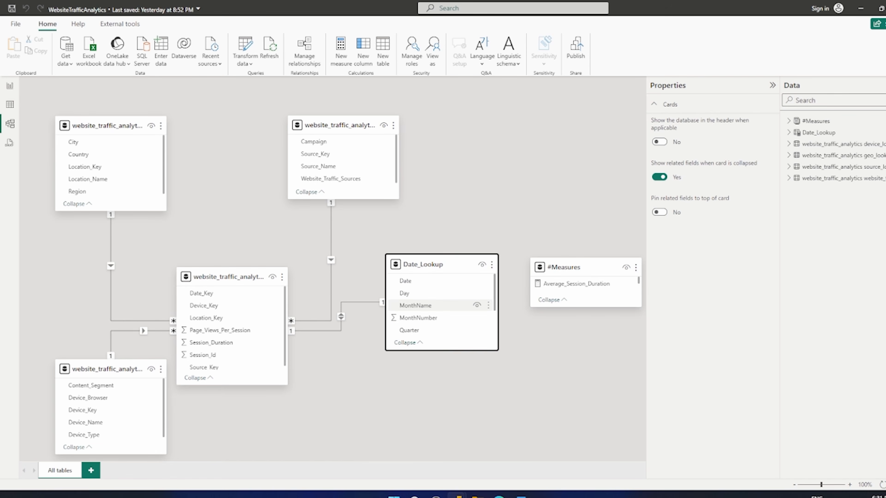
pyautogui.click(433, 306)
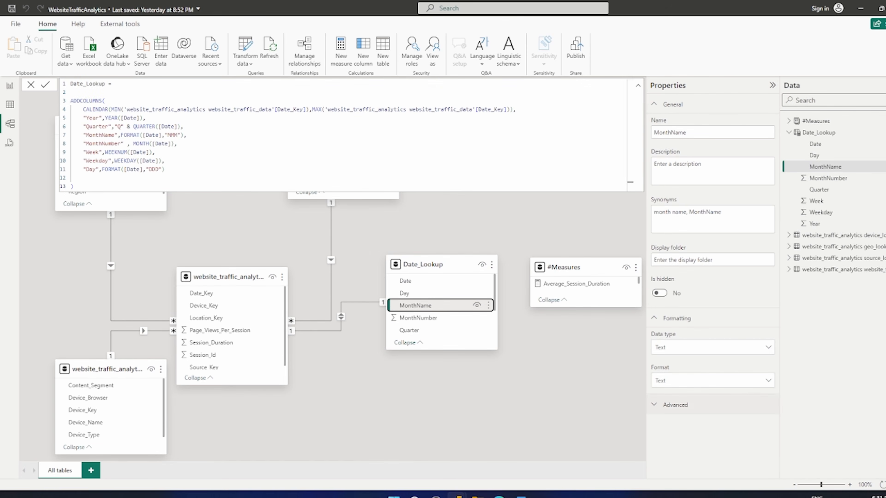
pyautogui.scroll(-2, 709, 279)
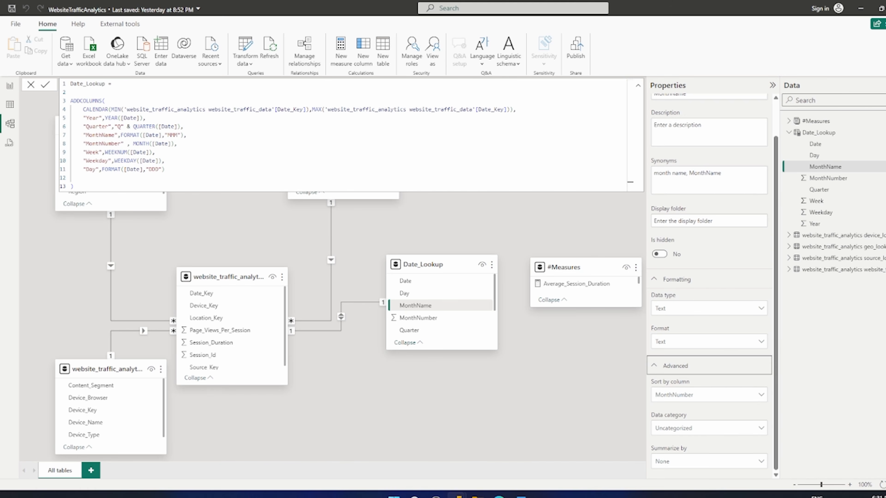
pyautogui.click(10, 105)
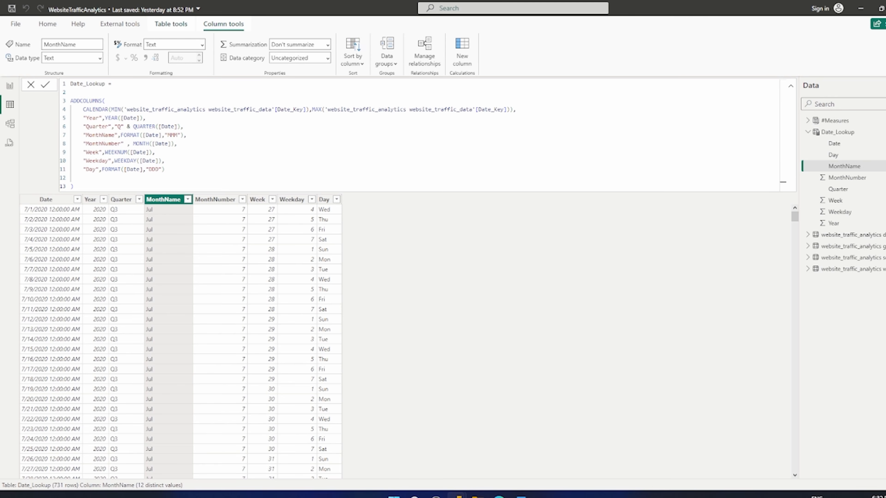
pyautogui.click(10, 124)
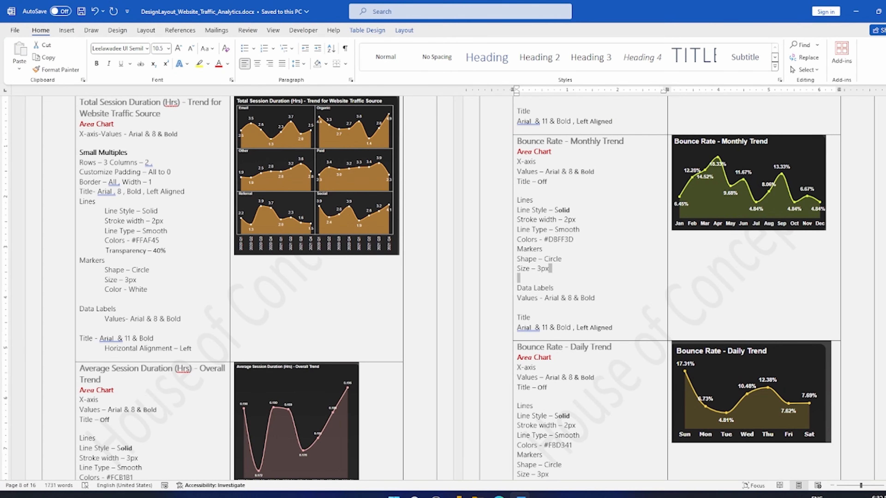
# Copy the heading "Bounce Rate - Monthly Trend" from the Word design document and set it as the bounce rate chart's title in Power BI
pyautogui.click(524, 151)
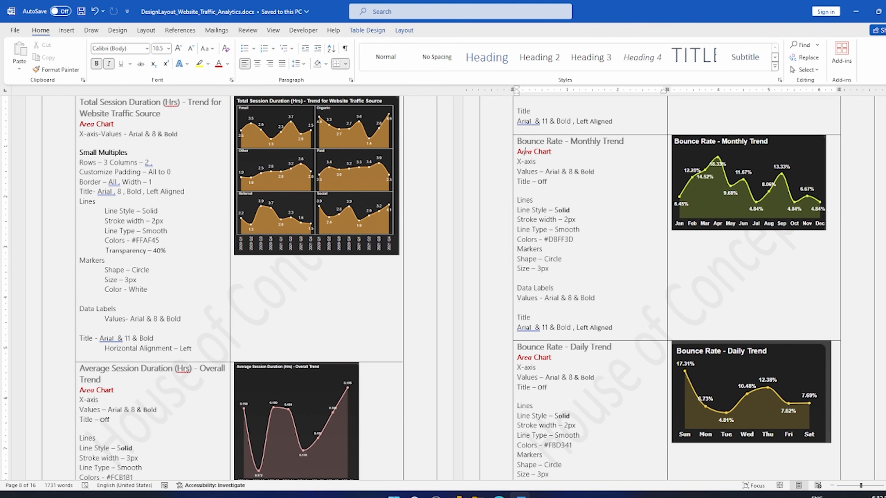
pyautogui.moveTo(525, 151); pyautogui.dragTo(624, 141)
pyautogui.hotkey('ctrl', 'c')
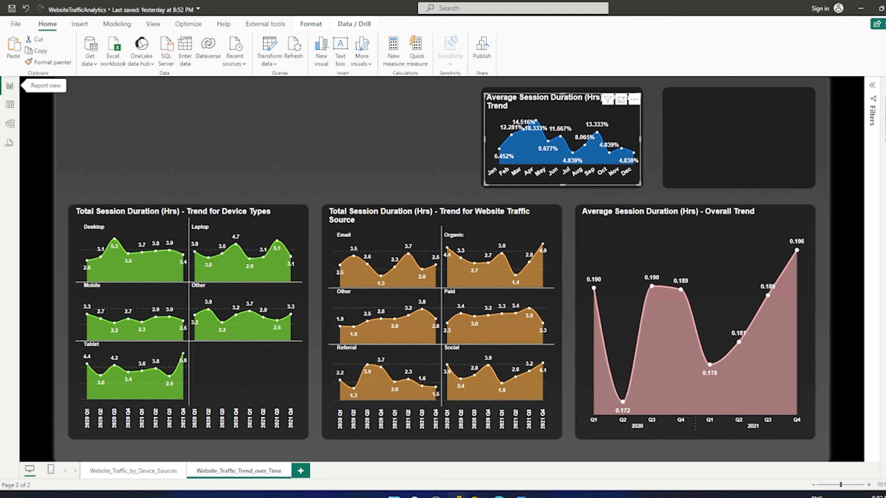
pyautogui.click(884, 85)
pyautogui.click(854, 154)
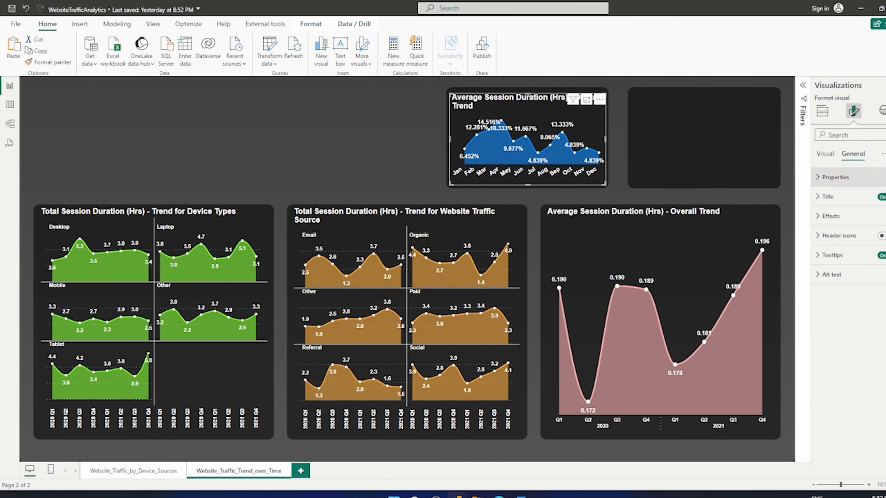
pyautogui.click(828, 197)
pyautogui.doubleClick(834, 244)
pyautogui.tripleClick(834, 245)
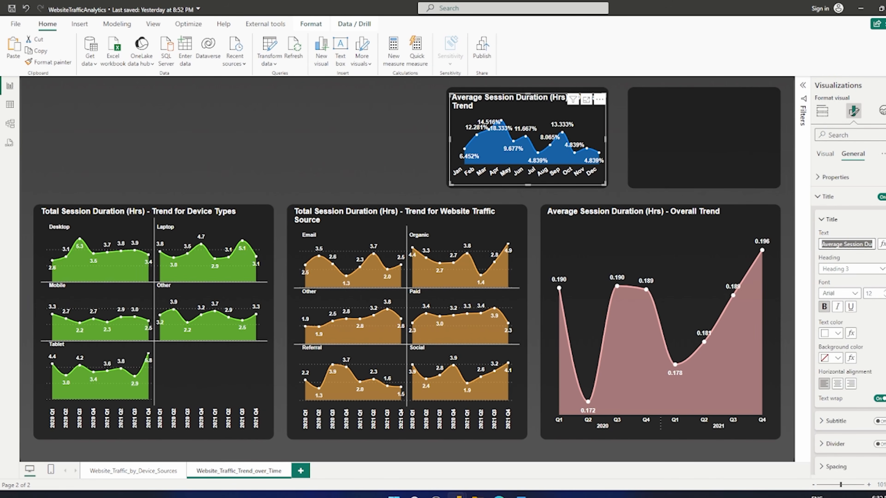
pyautogui.hotkey('ctrl', 'v')
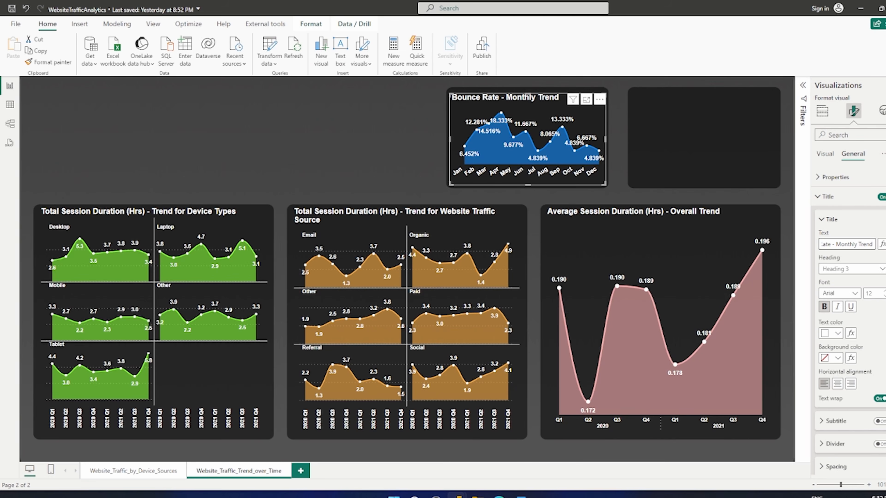
pyautogui.click(704, 140)
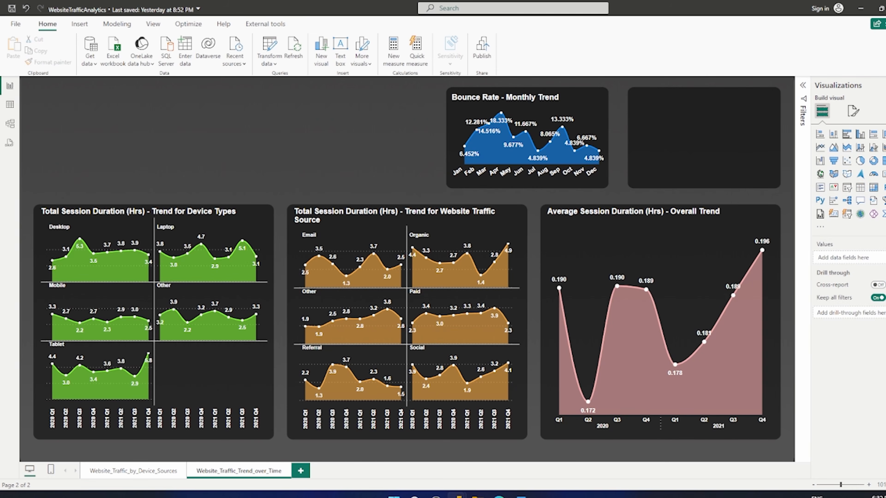
# Check the title specification in the Word design document, and set the device types chart's title font size to 11
pyautogui.hotkey('alt', 'Tab')
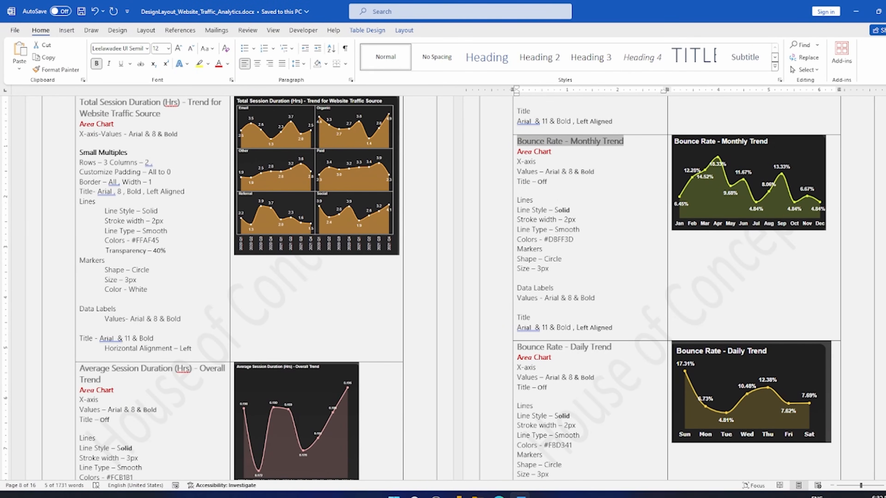
pyautogui.hotkey('alt', 'Tab')
pyautogui.click(590, 256)
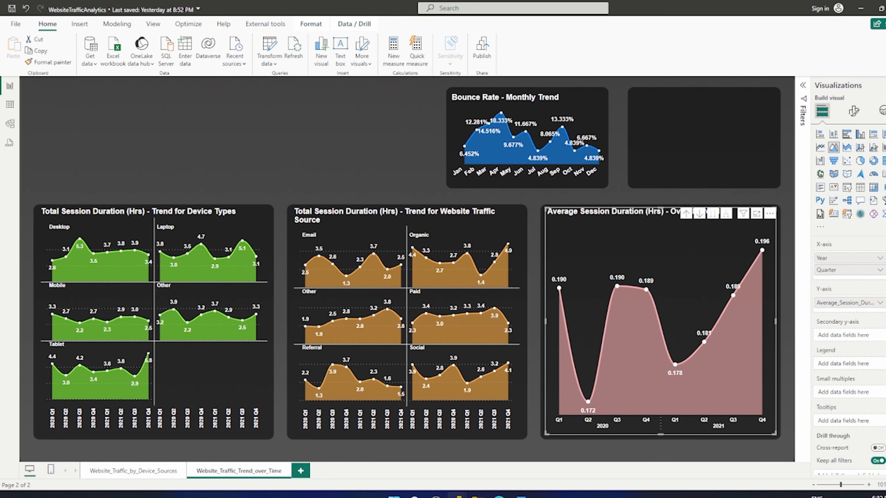
pyautogui.click(460, 227)
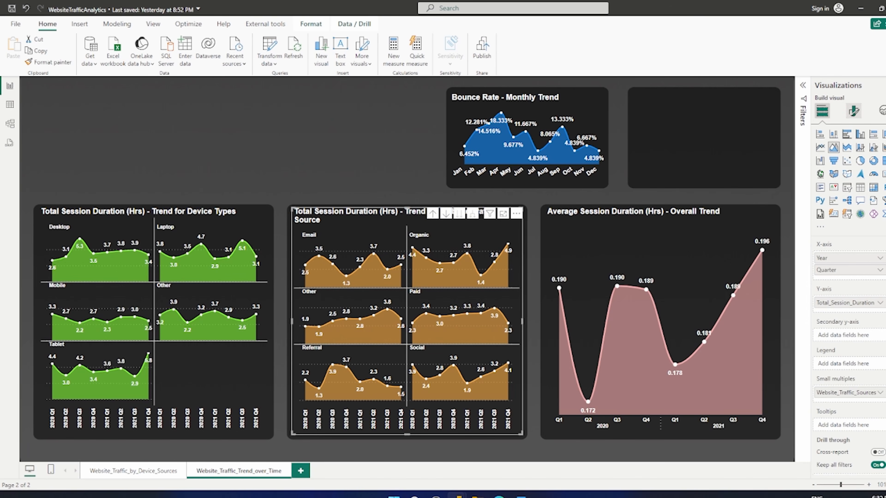
pyautogui.click(853, 111)
pyautogui.click(853, 154)
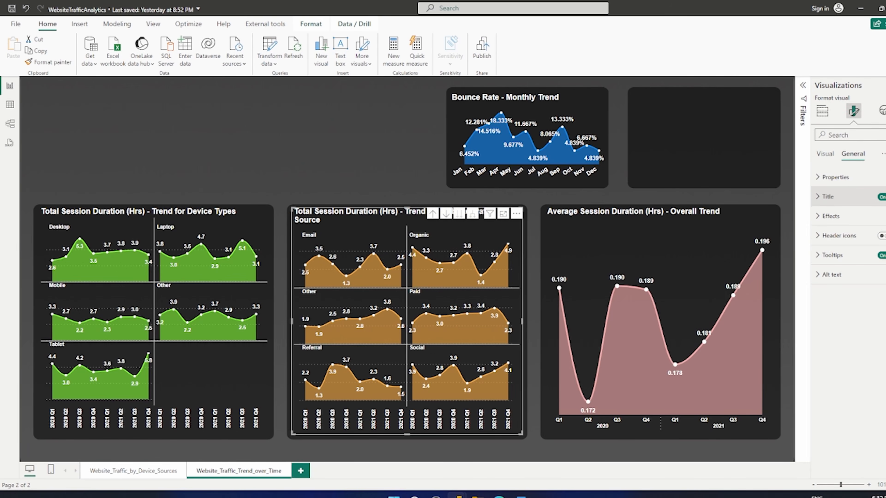
pyautogui.click(828, 197)
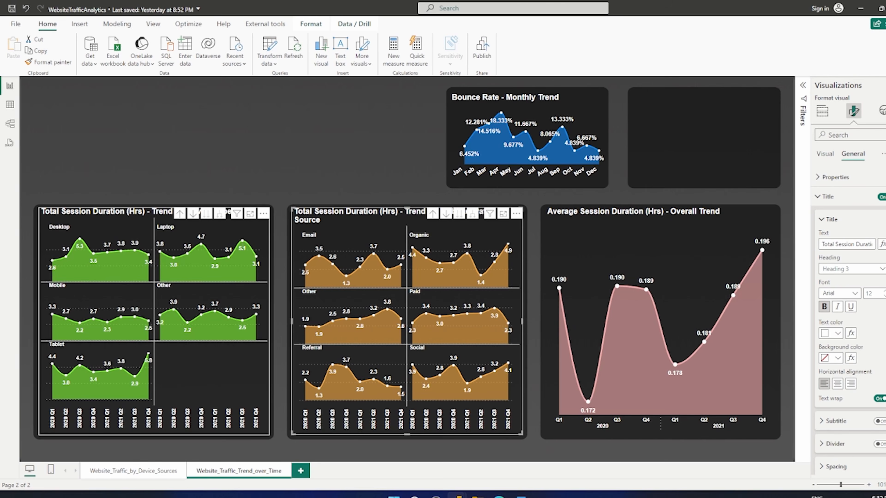
pyautogui.click(243, 251)
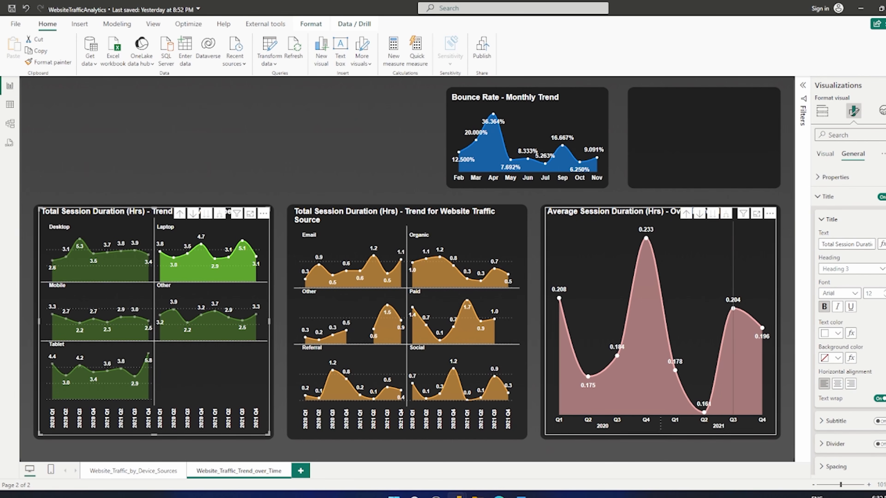
pyautogui.click(220, 259)
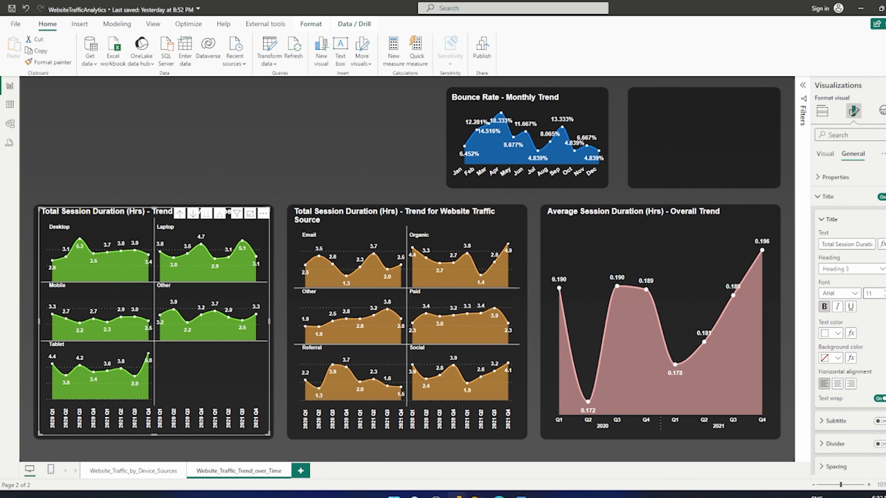
# Set the title font size to 11 on the website traffic source, average session duration and bounce rate charts
pyautogui.click(411, 221)
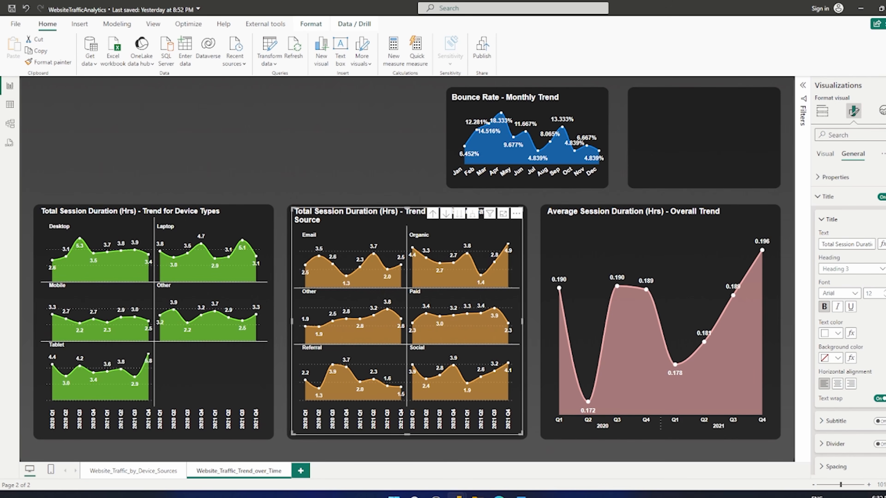
pyautogui.click(642, 228)
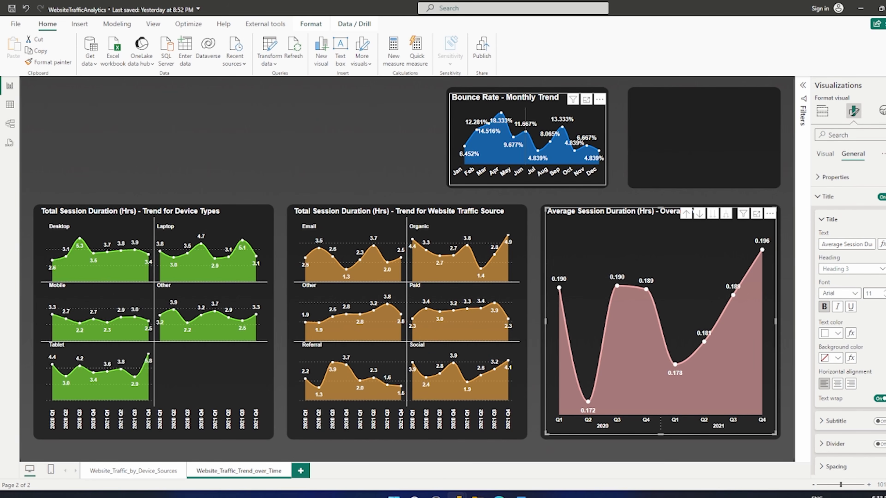
pyautogui.click(530, 104)
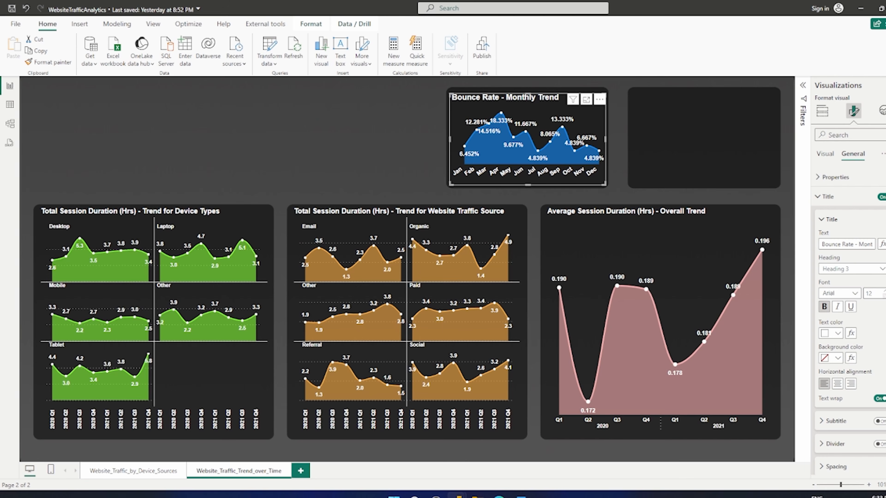
pyautogui.click(885, 296)
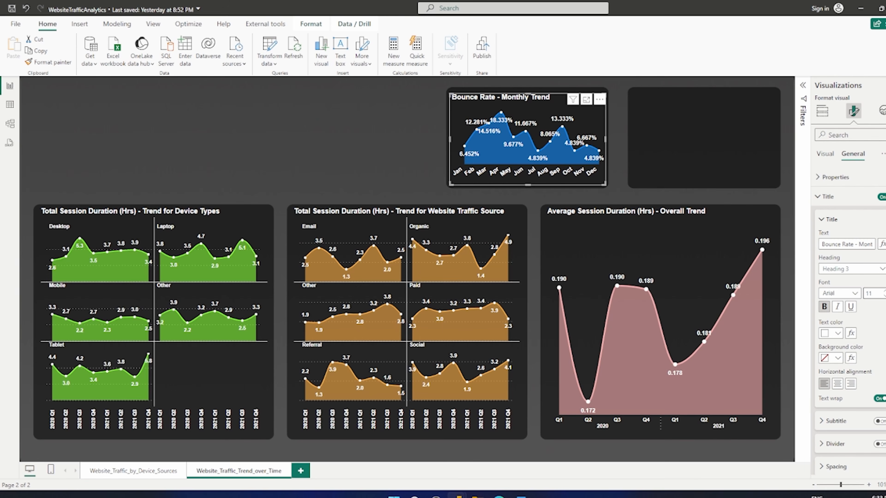
pyautogui.click(684, 150)
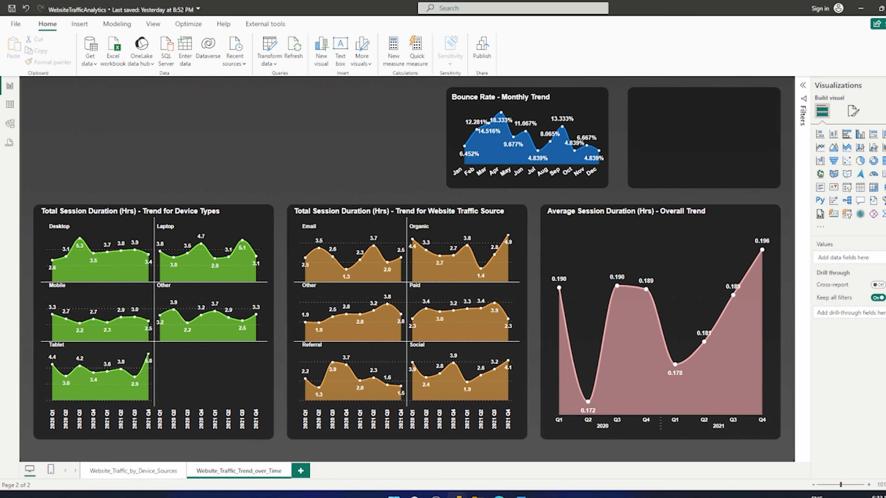
# Copy the colour code #DBFF3D from the Word design document and apply it as the bounce rate chart's line colour in Power BI
pyautogui.click(521, 496)
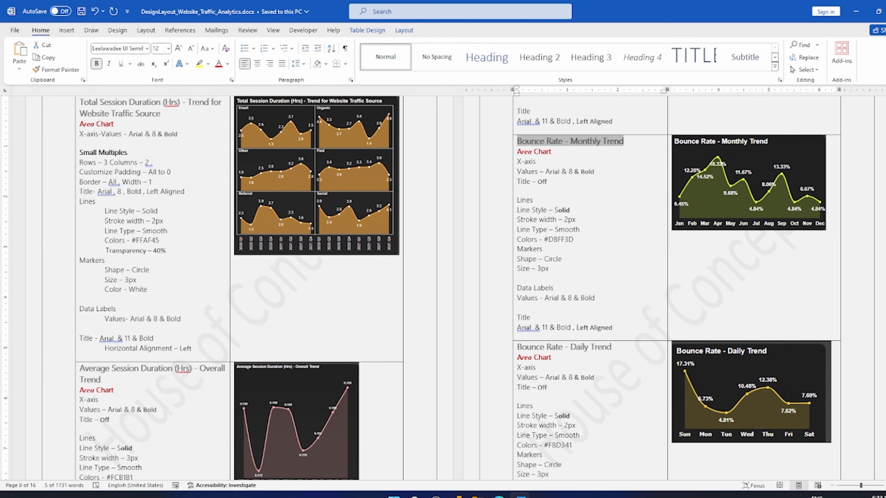
pyautogui.moveTo(576, 241); pyautogui.dragTo(544, 240)
pyautogui.hotkey('ctrl', 'c')
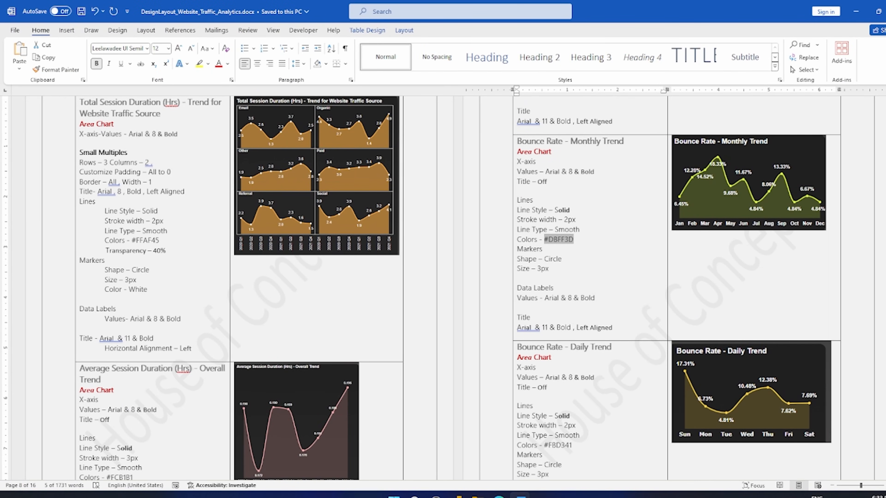
pyautogui.hotkey('alt', 'Tab')
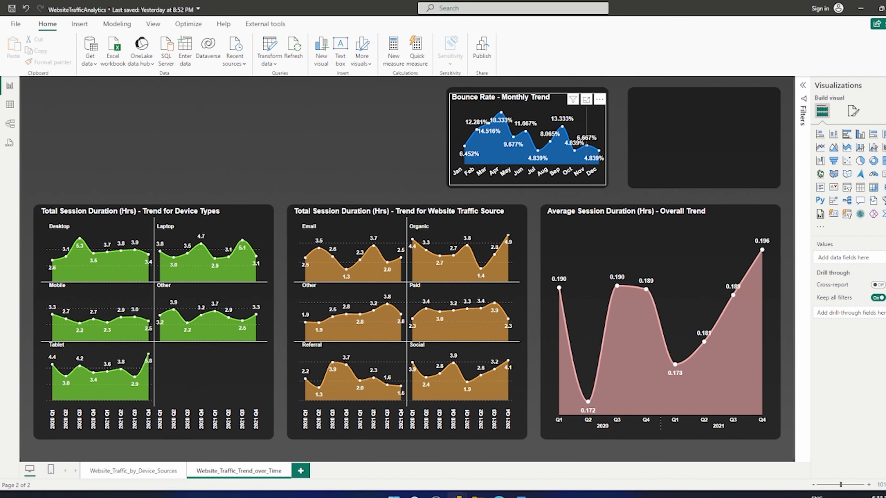
pyautogui.click(587, 147)
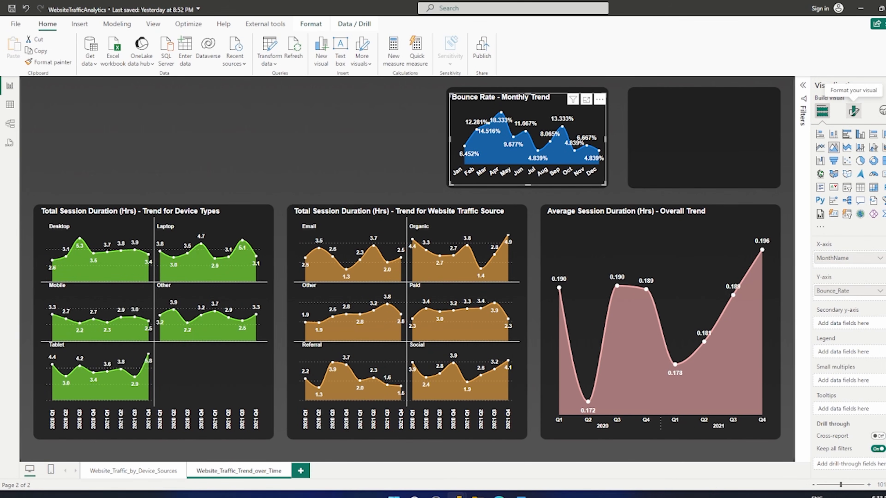
pyautogui.click(854, 111)
pyautogui.click(829, 313)
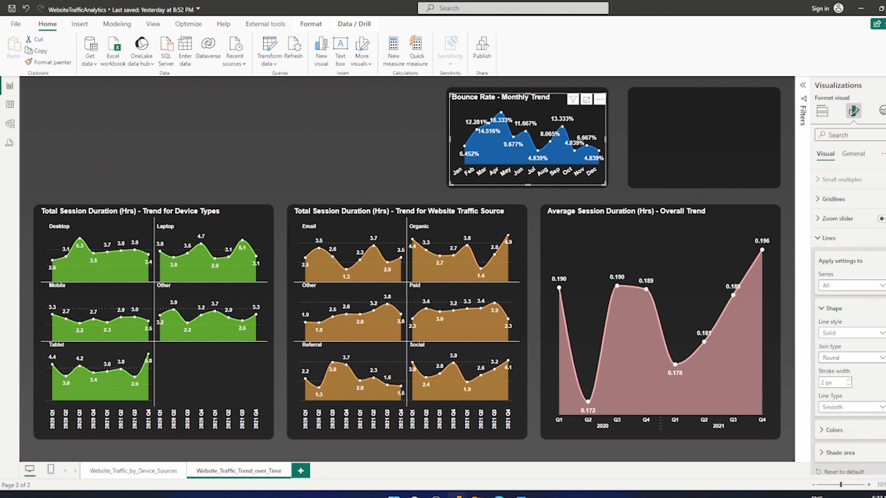
pyautogui.click(833, 392)
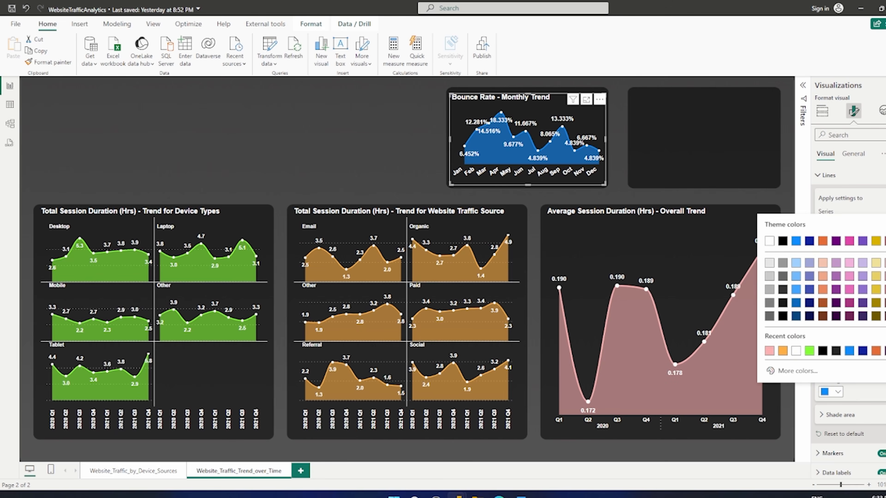
pyautogui.click(795, 371)
pyautogui.hotkey('ctrl', 'v')
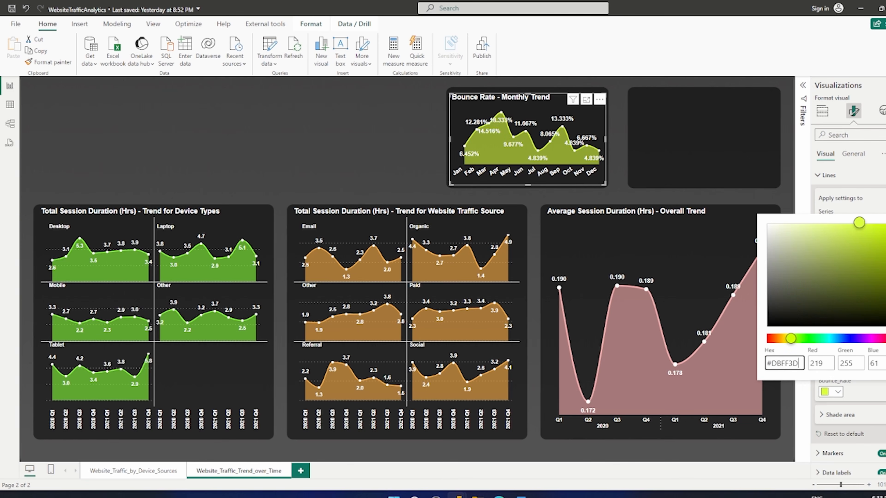
pyautogui.press('Return')
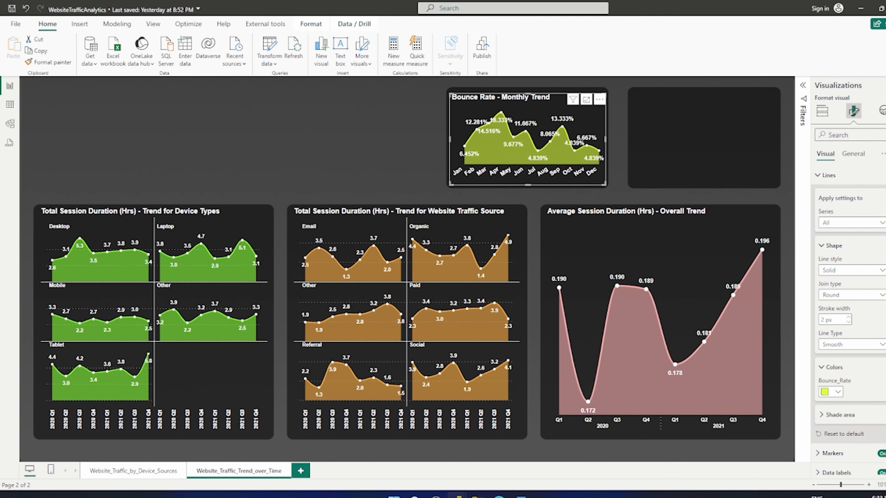
pyautogui.press('Escape')
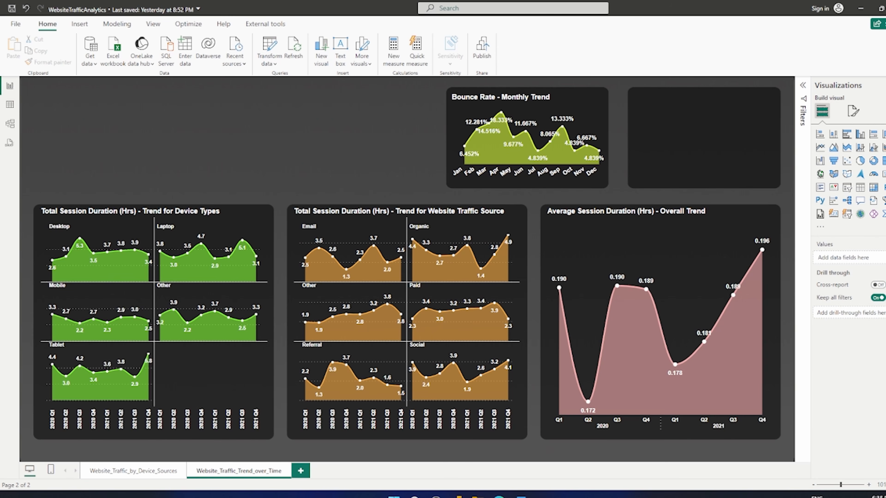
pyautogui.moveTo(446, 135); pyautogui.dragTo(477, 111)
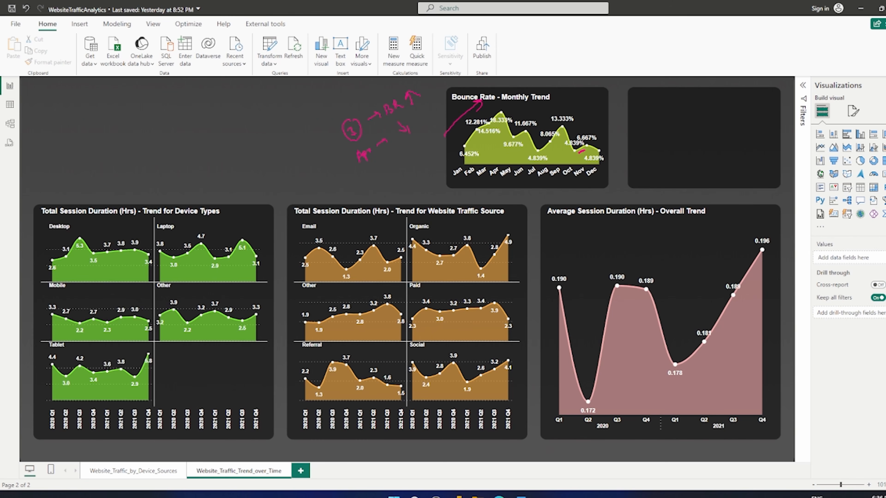
pyautogui.press('Escape')
# Duplicate the bounce rate monthly chart and fit the copy into the empty card beside it
pyautogui.click(582, 152)
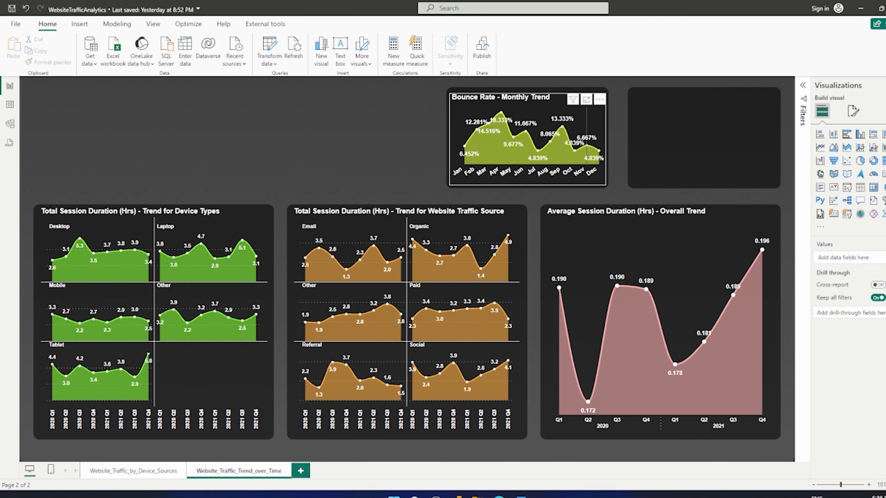
pyautogui.hotkey('ctrl', 'c')
pyautogui.hotkey('ctrl', 'v')
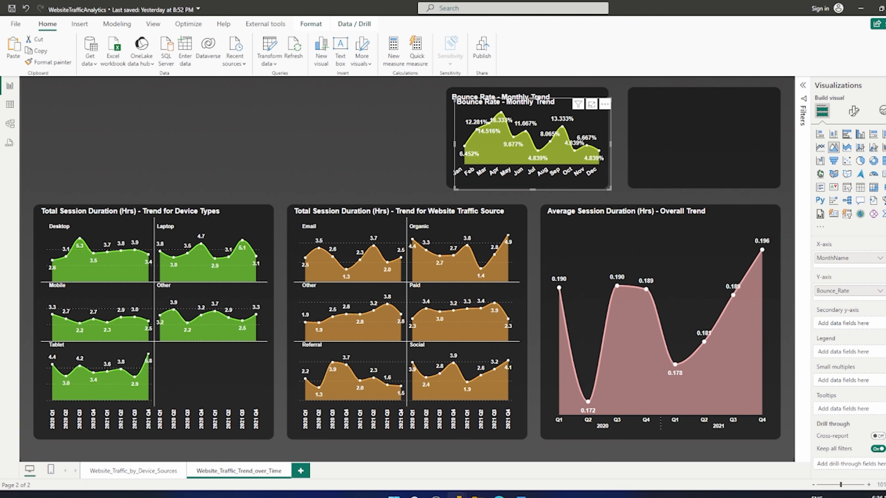
pyautogui.moveTo(585, 111); pyautogui.dragTo(764, 106)
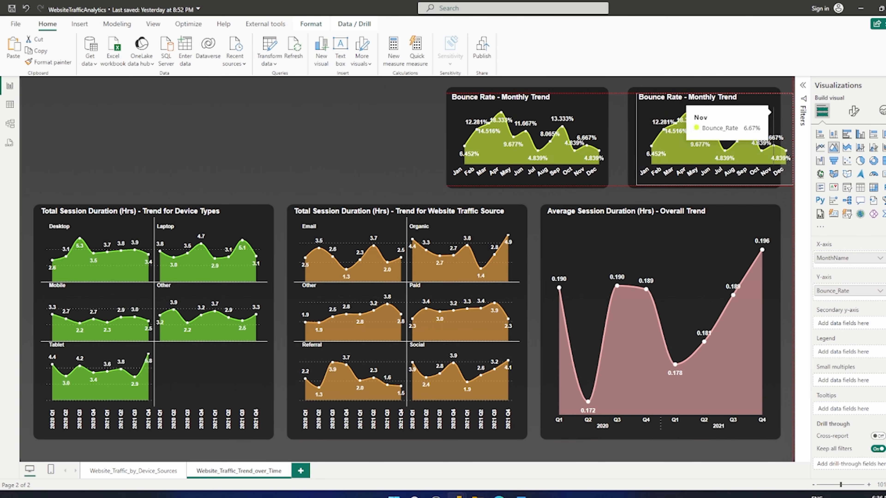
pyautogui.moveTo(704, 87); pyautogui.dragTo(705, 90)
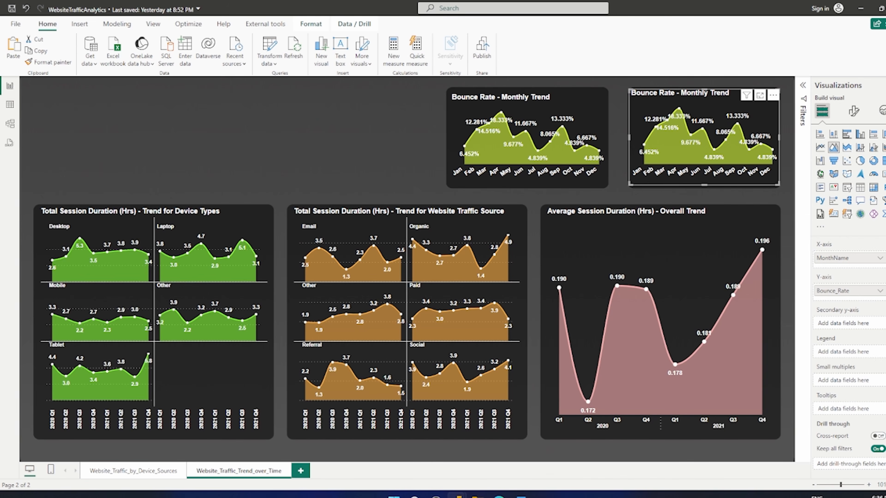
# Replace MonthName with the Day field from Date_Lookup on the copied bounce rate chart's x-axis
pyautogui.click(885, 86)
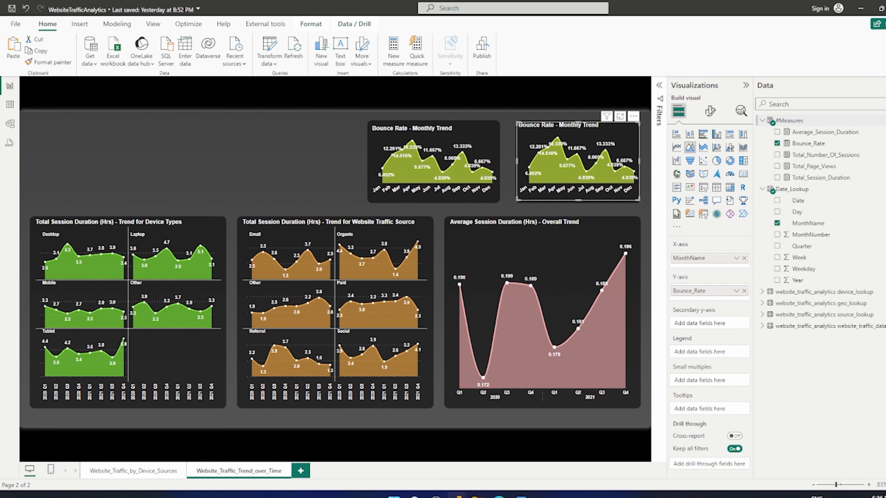
pyautogui.moveTo(797, 212); pyautogui.dragTo(713, 263)
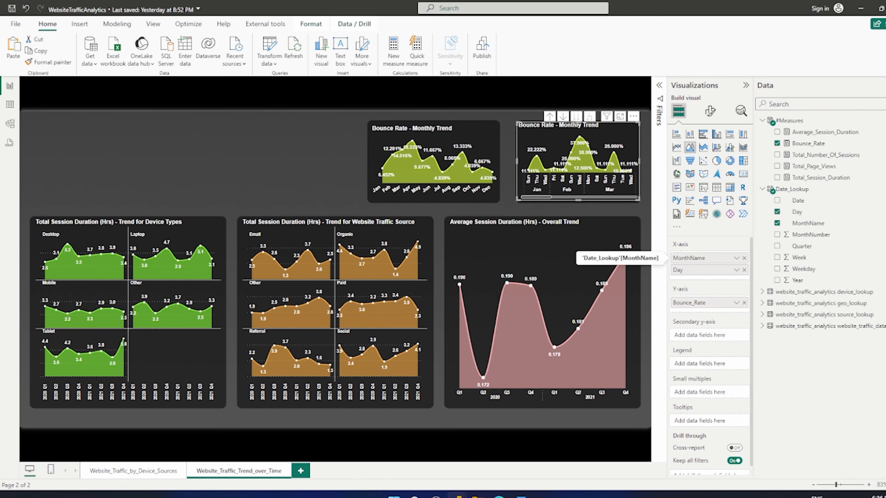
pyautogui.click(744, 259)
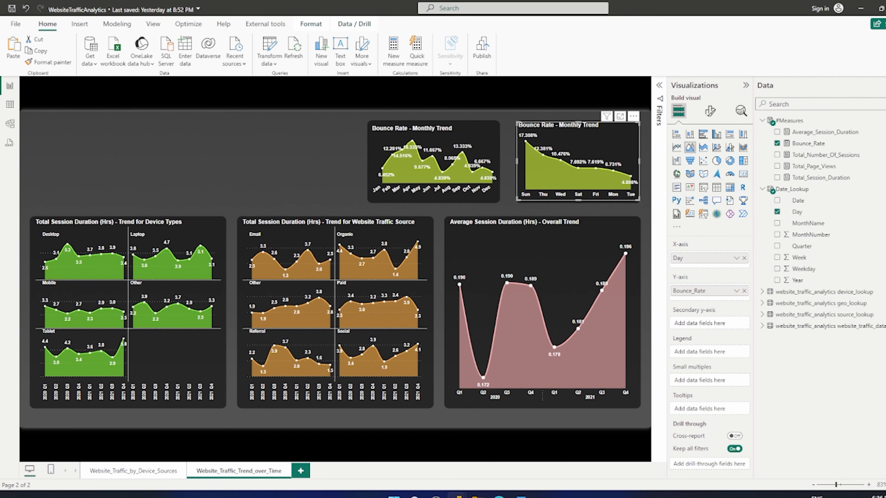
pyautogui.click(746, 85)
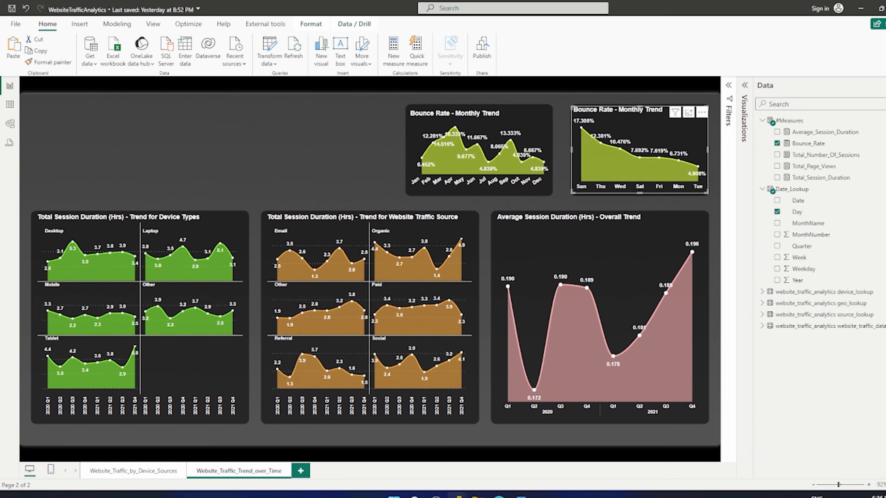
# Sort the copied bounce rate chart's axis by Day in ascending order
pyautogui.click(702, 112)
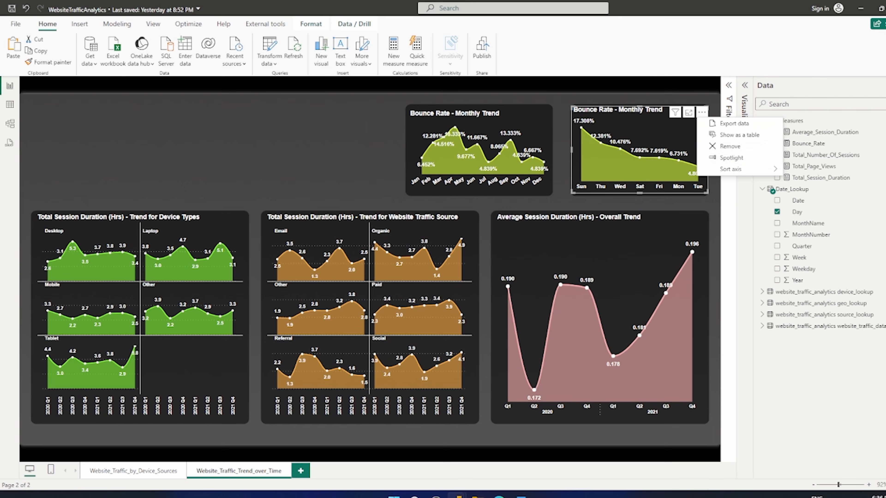
pyautogui.moveTo(760, 171)
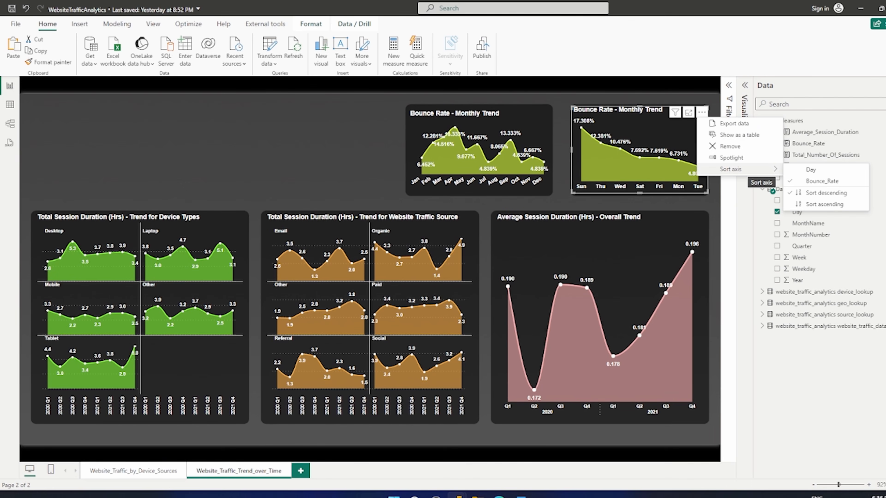
pyautogui.click(811, 170)
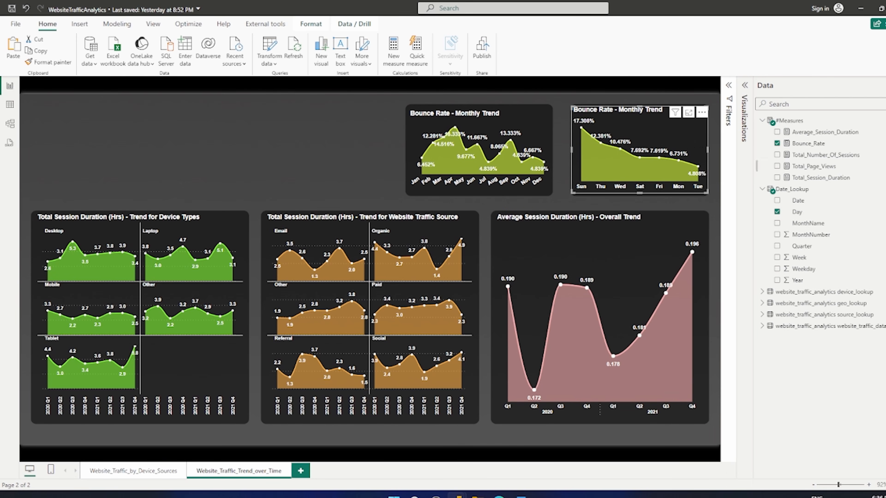
pyautogui.click(702, 112)
pyautogui.moveTo(761, 170)
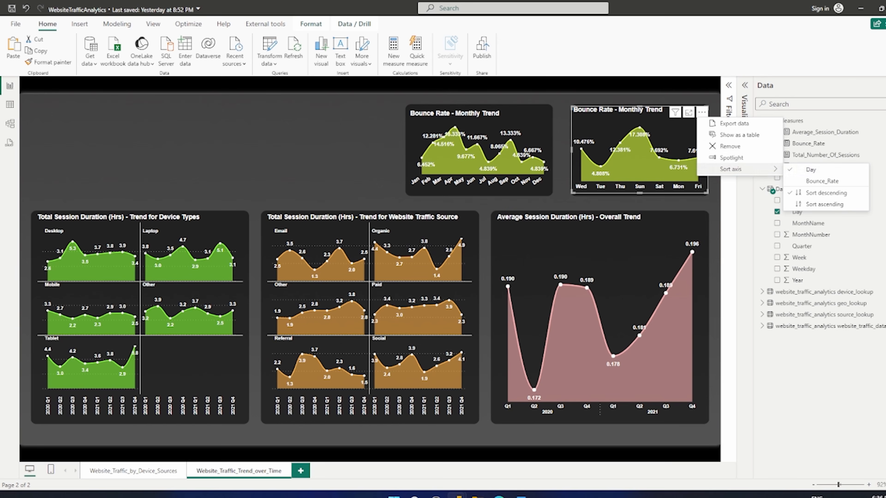
pyautogui.click(824, 205)
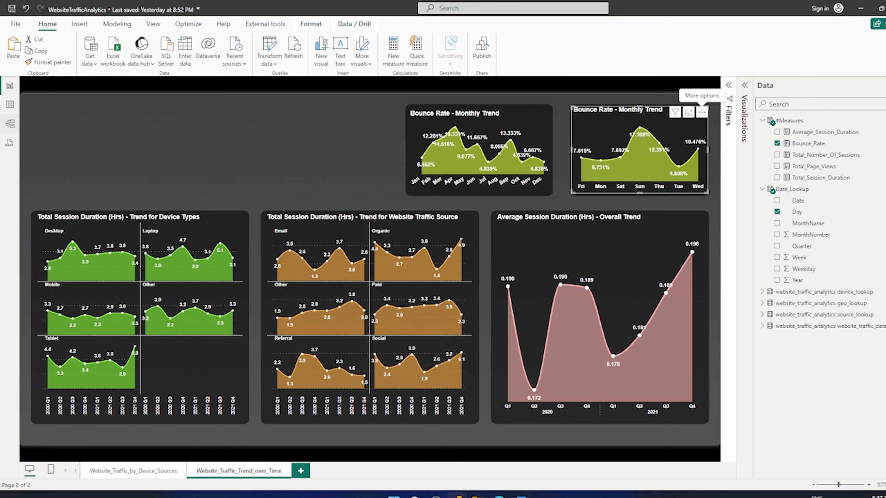
# Sort the Day column of the Date_Lookup table by Weekday in the model
pyautogui.click(10, 124)
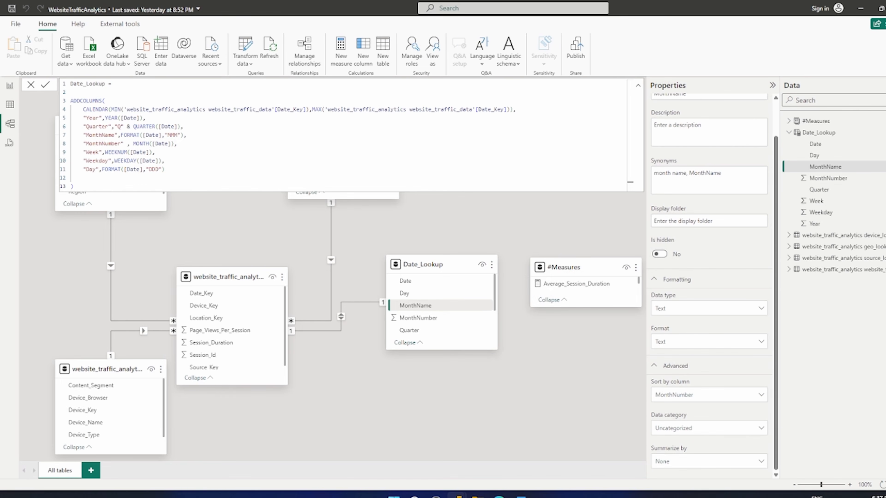
pyautogui.scroll(-1, 441, 305)
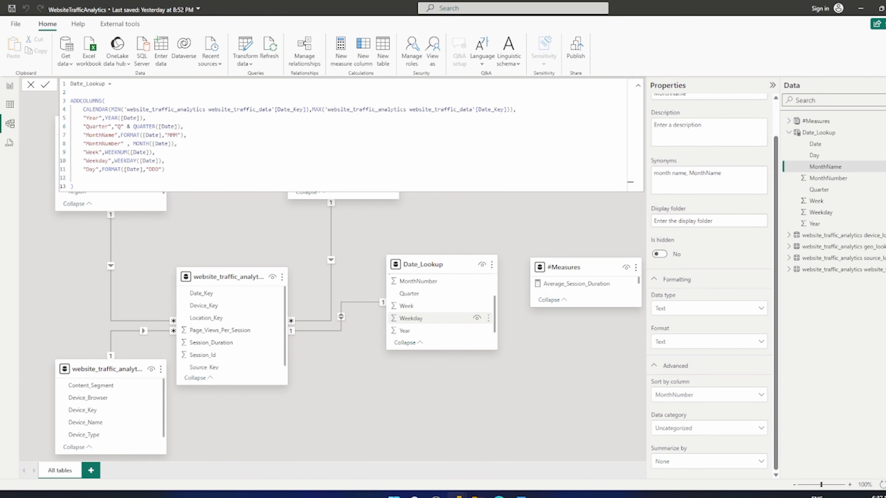
pyautogui.scroll(1, 430, 294)
pyautogui.click(429, 293)
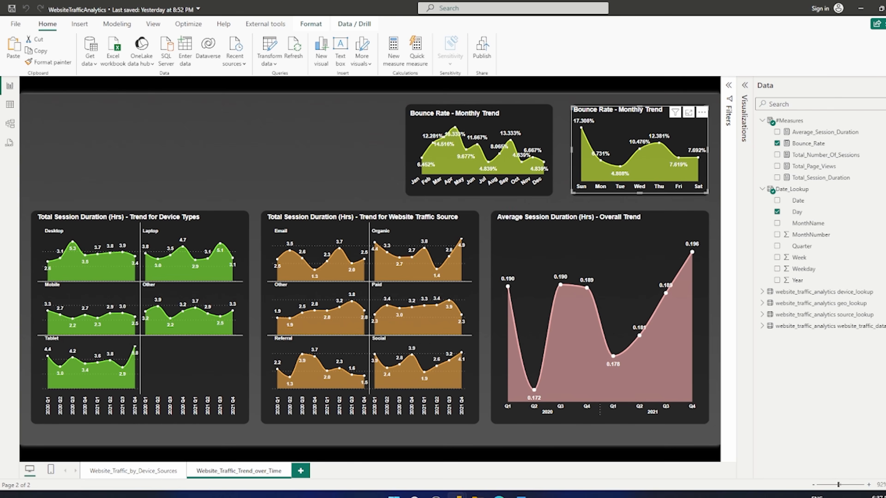
# Set the copied bounce rate chart's title to "Bounce Rate - Daily Trend", copied from the Word design document
pyautogui.click(521, 496)
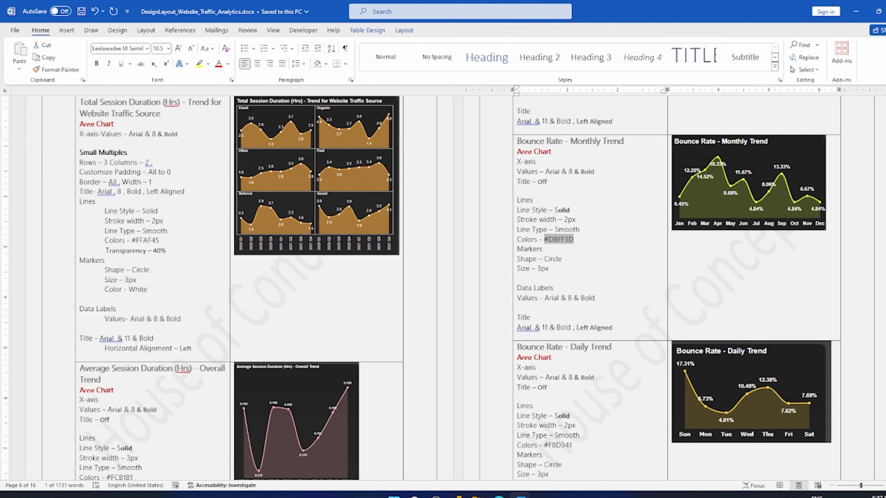
pyautogui.moveTo(613, 348); pyautogui.dragTo(517, 347)
pyautogui.hotkey('ctrl', 'c')
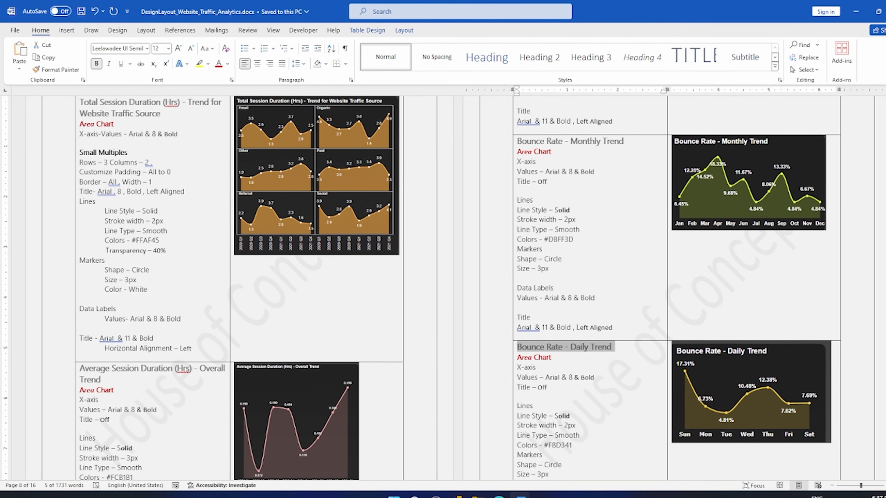
pyautogui.click(521, 496)
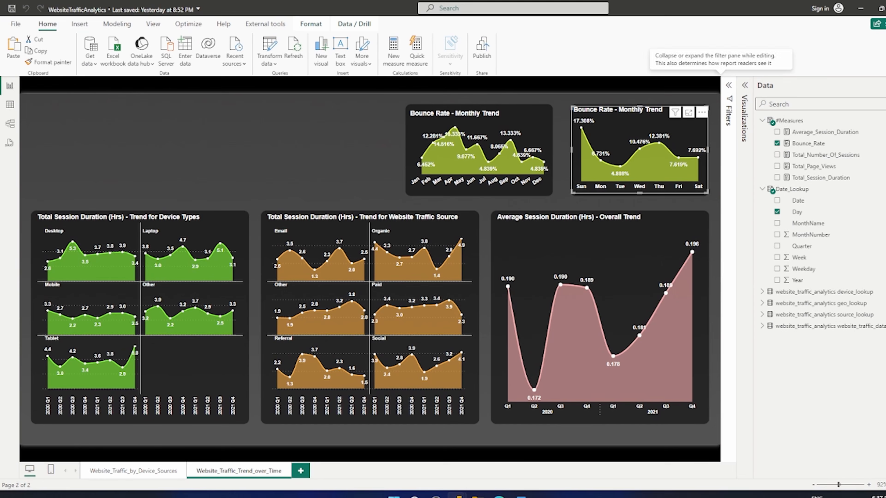
pyautogui.click(885, 85)
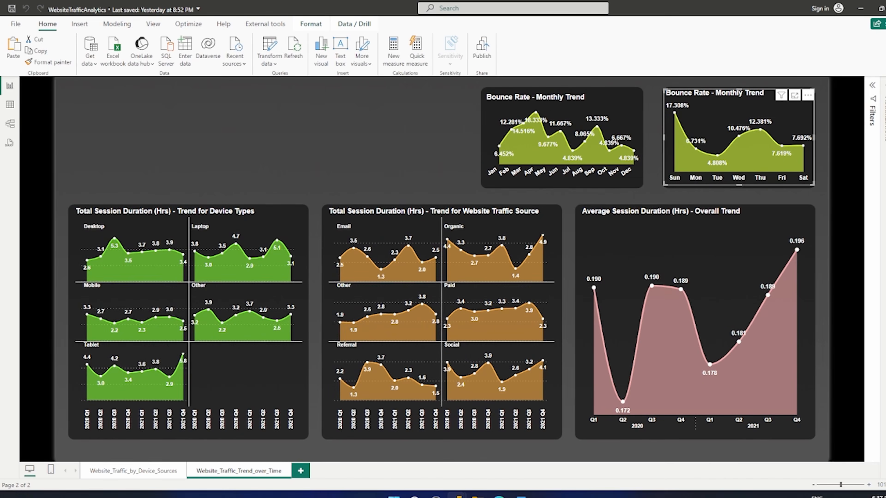
pyautogui.click(885, 85)
pyautogui.click(854, 111)
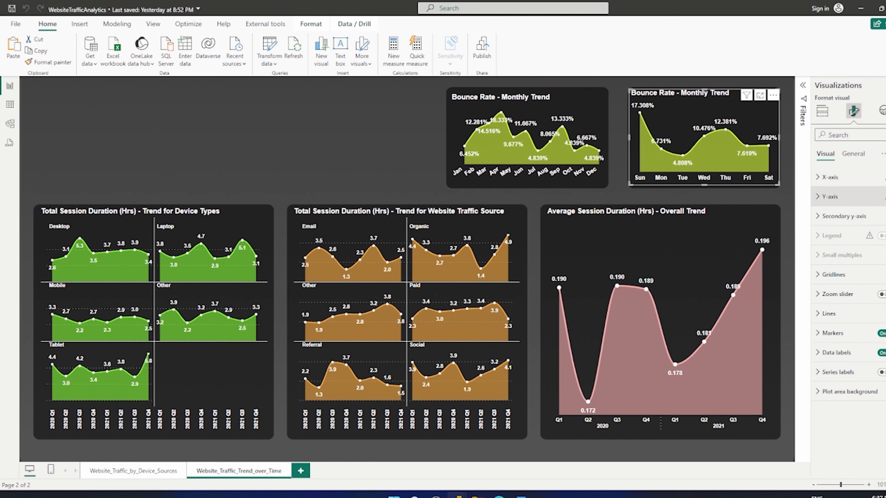
pyautogui.click(828, 197)
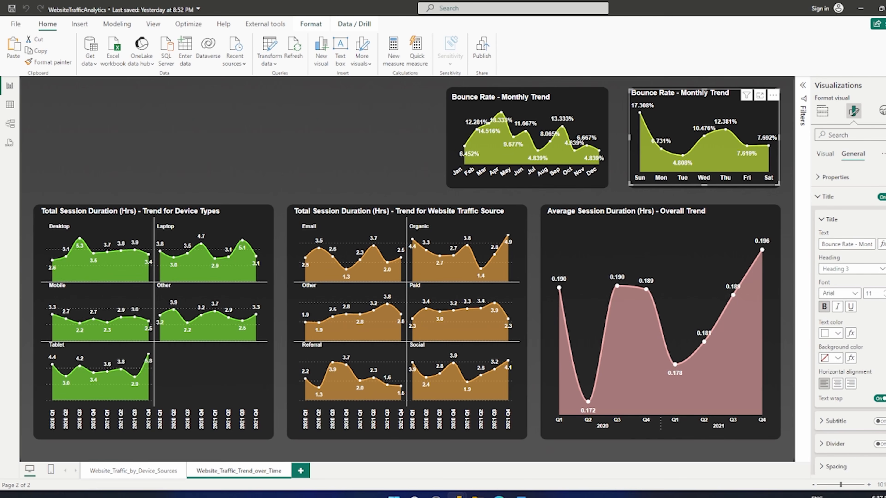
pyautogui.tripleClick(849, 244)
pyautogui.hotkey('ctrl', 'v')
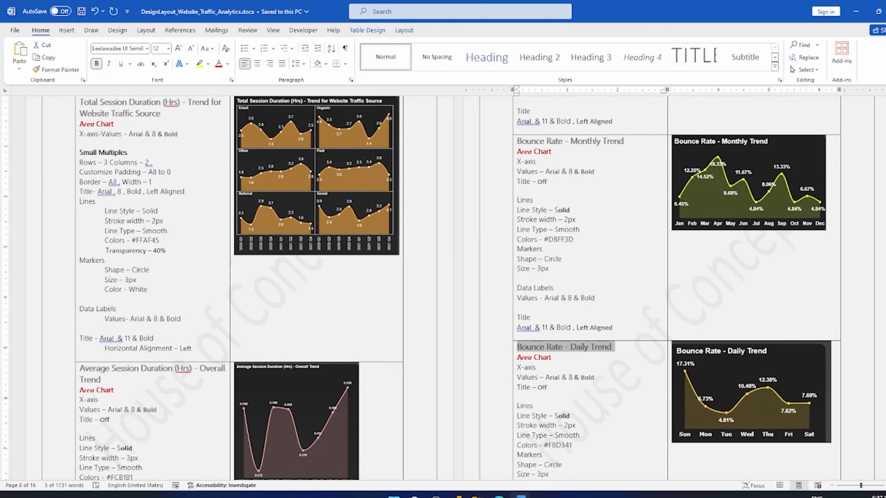
# Copy the line color code #FBD341 from the Bounce Rate - Daily Trend section of the Word design document
pyautogui.hotkey('alt', 'Tab')
pyautogui.scroll(-3, 458, 288)
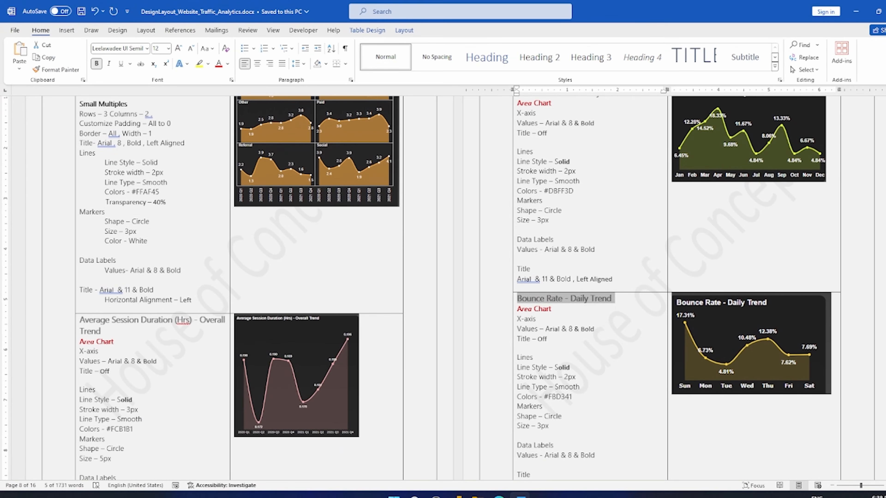
pyautogui.moveTo(573, 397); pyautogui.dragTo(545, 397)
pyautogui.hotkey('ctrl', 'c')
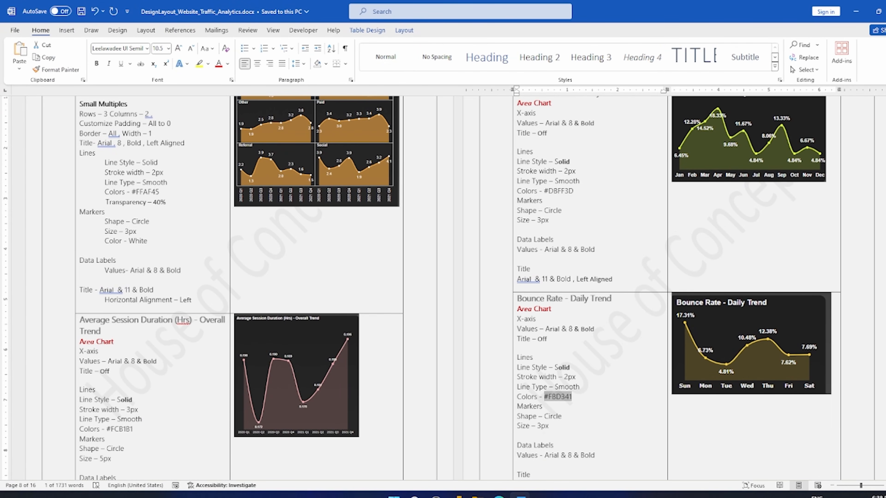
pyautogui.hotkey('alt', 'Tab')
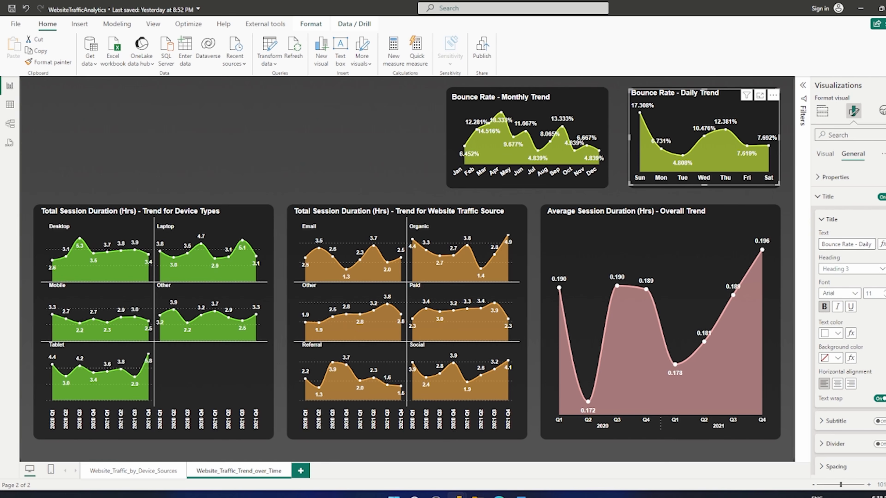
# Apply the copied hex color #FBD341 to the lines of the Bounce Rate - Daily Trend chart
pyautogui.click(828, 196)
pyautogui.click(825, 154)
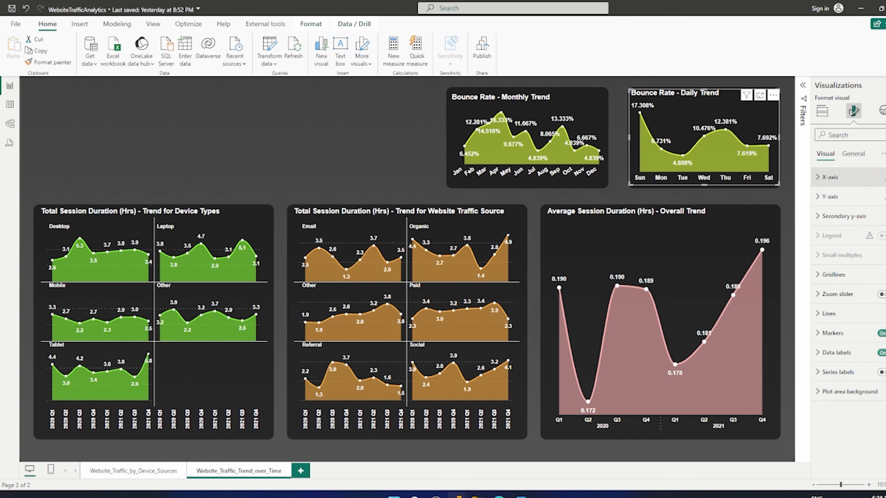
pyautogui.click(829, 313)
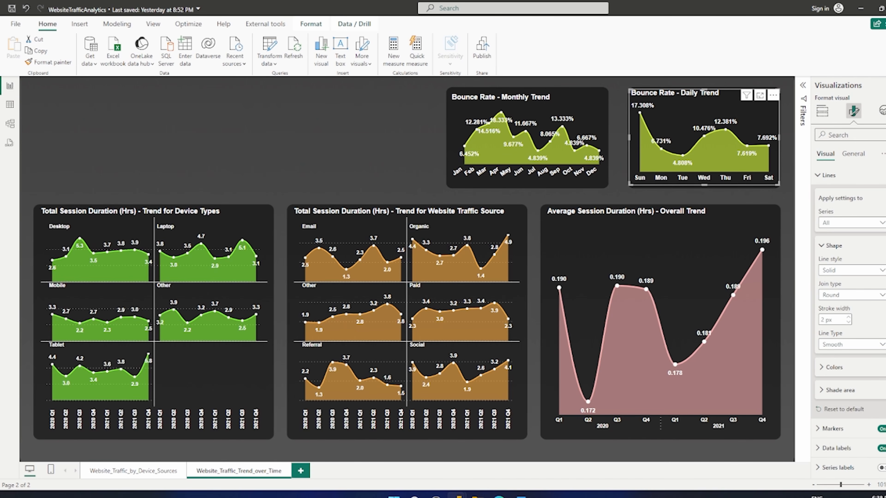
pyautogui.click(833, 367)
pyautogui.click(830, 392)
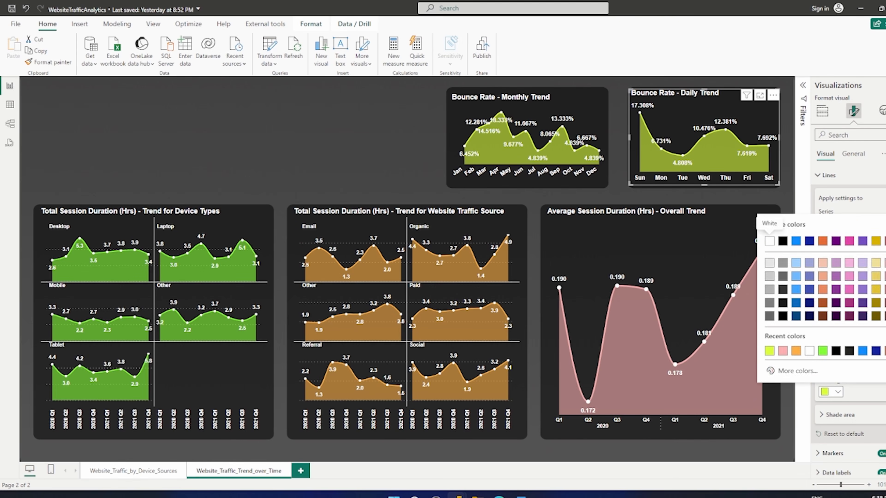
pyautogui.click(793, 370)
pyautogui.hotkey('ctrl', 'v')
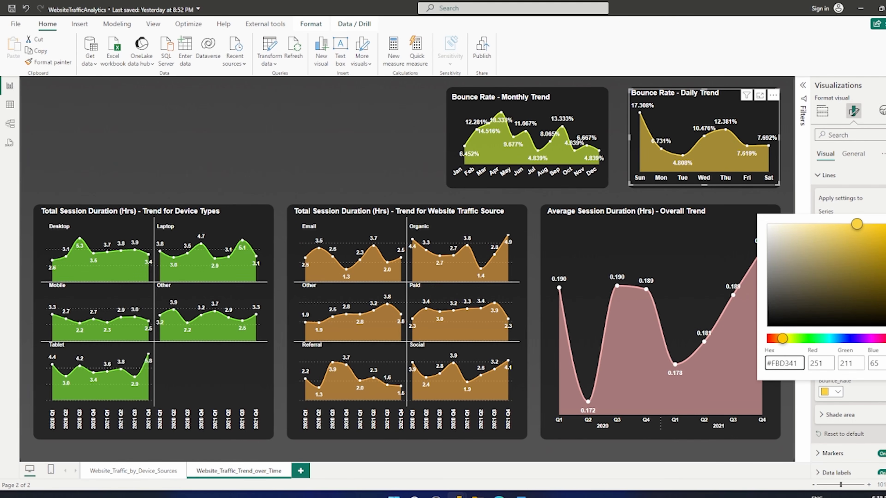
pyautogui.click(428, 139)
pyautogui.click(885, 85)
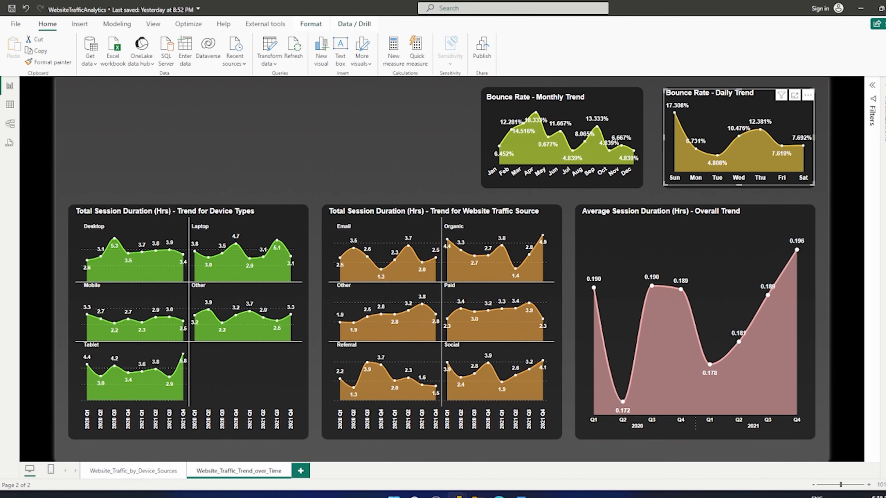
pyautogui.click(401, 139)
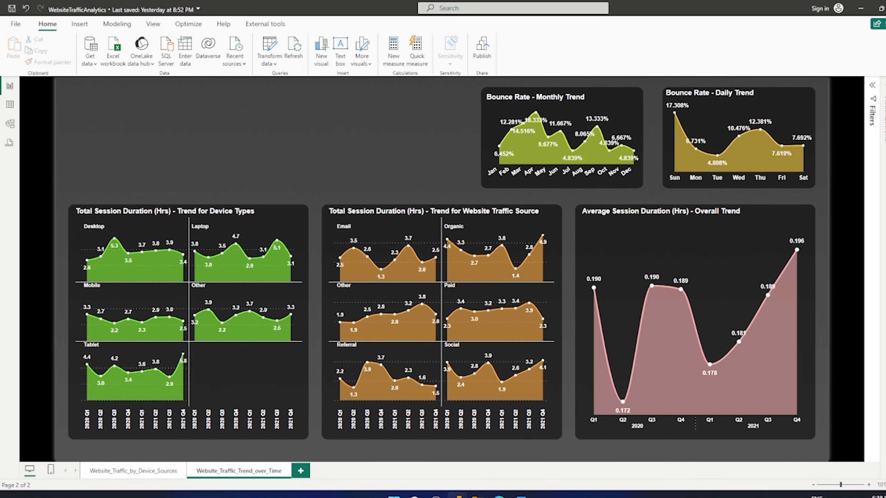
pyautogui.hotkey('ctrl', '3')
pyautogui.moveTo(682, 112); pyautogui.dragTo(704, 132)
pyautogui.moveTo(711, 125); pyautogui.dragTo(753, 107)
pyautogui.moveTo(776, 119); pyautogui.dragTo(789, 130)
pyautogui.moveTo(745, 186); pyautogui.dragTo(760, 183)
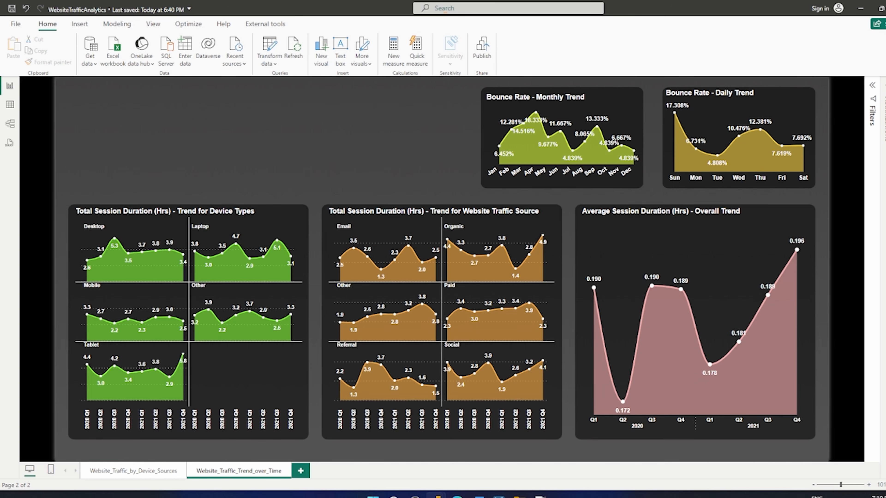
# Switch to MySQL Workbench and annotate Query 7's device_lookup join with the handwritten notes FactTable, Dimen and Relationship
pyautogui.click(499, 496)
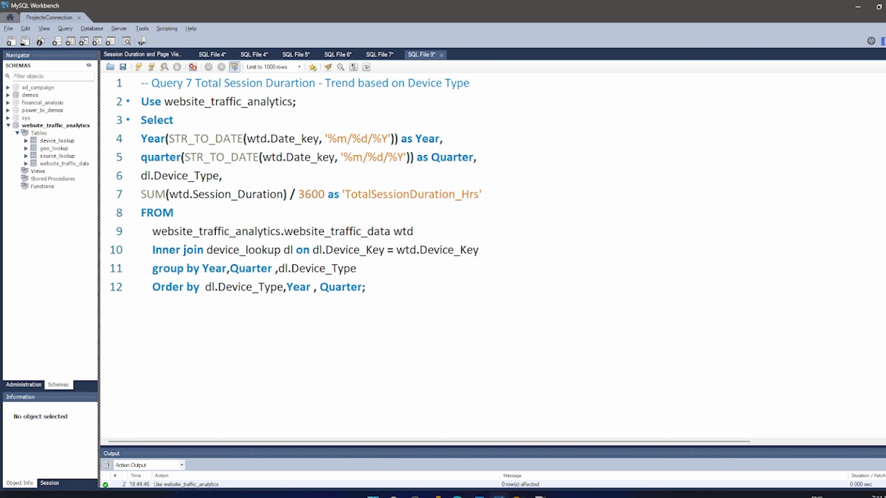
pyautogui.hotkey('ctrl', '3')
pyautogui.moveTo(377, 227); pyautogui.dragTo(387, 222)
pyautogui.moveTo(513, 200); pyautogui.dragTo(538, 209)
pyautogui.moveTo(542, 199)
pyautogui.mouseDown()
pyautogui.moveTo(544, 207)
pyautogui.moveTo(556, 203)
pyautogui.mouseUp()
pyautogui.moveTo(562, 196); pyautogui.dragTo(578, 197)
pyautogui.moveTo(581, 195); pyautogui.dragTo(587, 191)
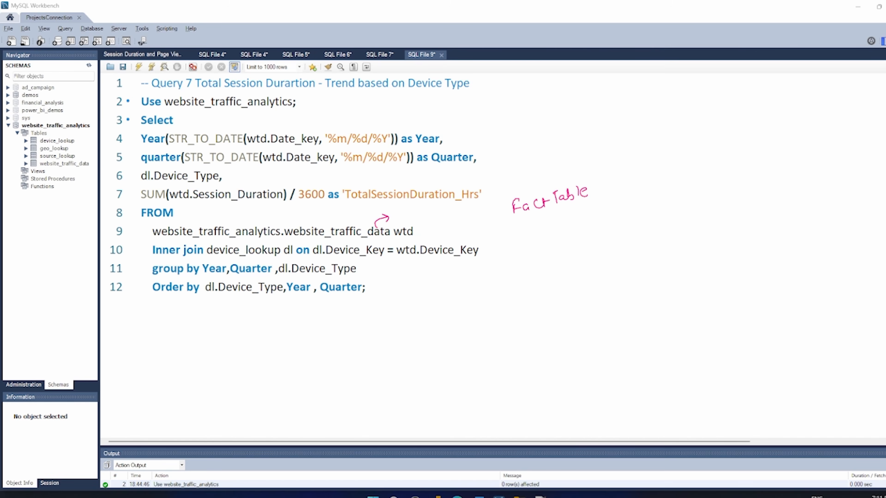
pyautogui.moveTo(243, 259); pyautogui.dragTo(259, 258)
pyautogui.moveTo(533, 253)
pyautogui.mouseDown()
pyautogui.moveTo(533, 263)
pyautogui.moveTo(562, 258)
pyautogui.mouseUp()
pyautogui.click(545, 254)
pyautogui.moveTo(564, 255); pyautogui.dragTo(584, 248)
pyautogui.moveTo(551, 219)
pyautogui.mouseDown()
pyautogui.moveTo(554, 210)
pyautogui.moveTo(562, 219)
pyautogui.mouseUp()
pyautogui.moveTo(555, 213); pyautogui.dragTo(559, 244)
pyautogui.moveTo(559, 243); pyautogui.dragTo(624, 222)
pyautogui.moveTo(619, 210)
pyautogui.mouseDown()
pyautogui.moveTo(663, 185)
pyautogui.moveTo(676, 190)
pyautogui.mouseUp()
pyautogui.moveTo(673, 191)
pyautogui.mouseDown()
pyautogui.moveTo(685, 188)
pyautogui.moveTo(676, 197)
pyautogui.mouseUp()
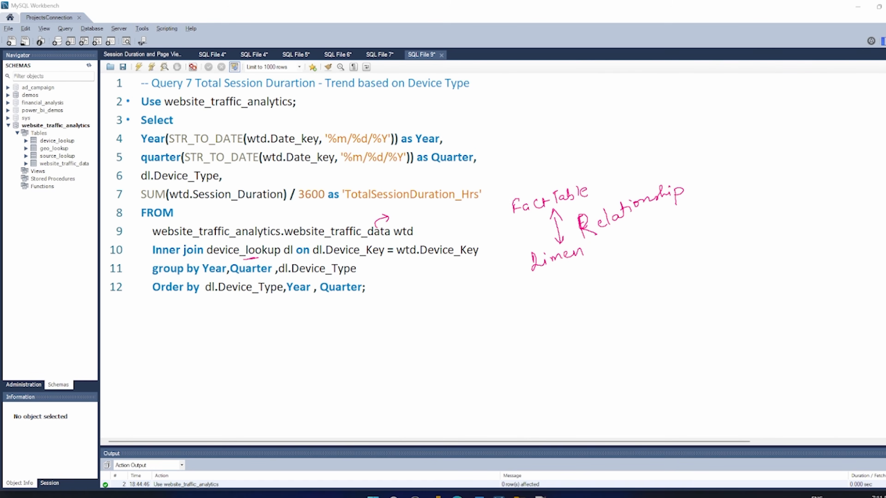
# Mark the date conversion, device type and session duration expressions in Query 7, and clear the annotations
pyautogui.moveTo(227, 176); pyautogui.dragTo(240, 171)
pyautogui.moveTo(343, 126)
pyautogui.mouseDown()
pyautogui.moveTo(379, 129)
pyautogui.moveTo(341, 128)
pyautogui.mouseUp()
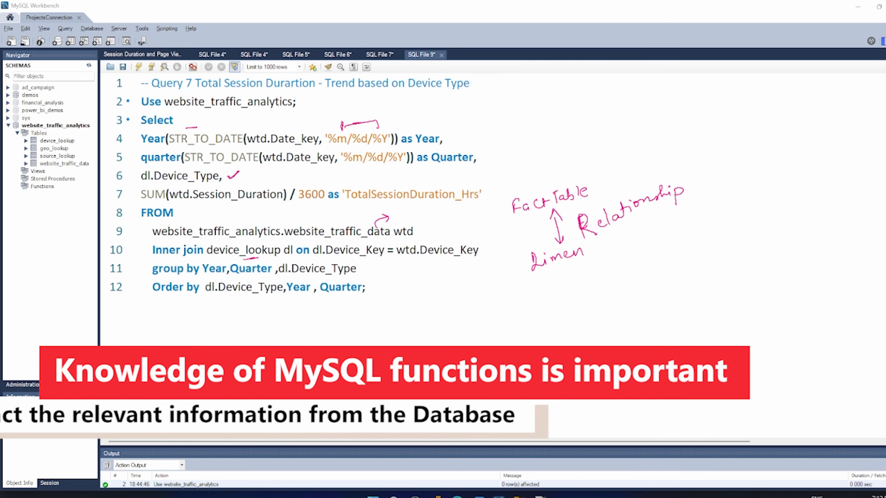
pyautogui.moveTo(133, 144)
pyautogui.mouseDown()
pyautogui.moveTo(140, 143)
pyautogui.moveTo(138, 159)
pyautogui.mouseUp()
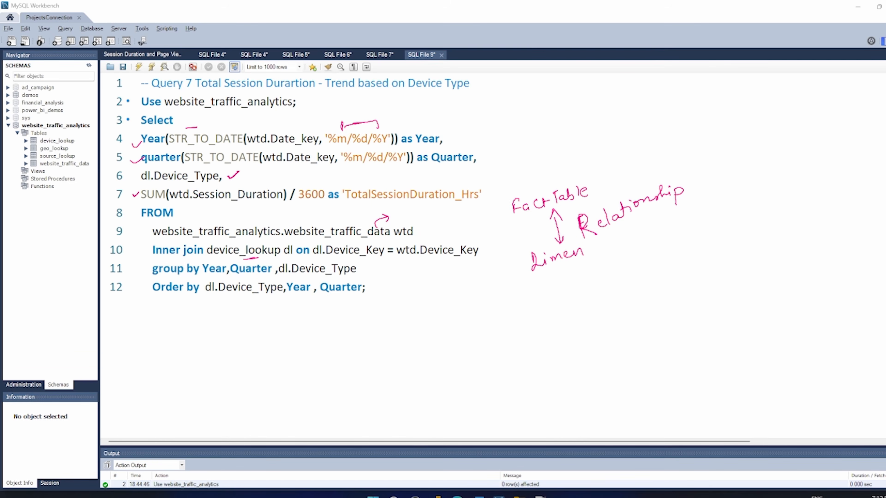
pyautogui.moveTo(204, 203); pyautogui.dragTo(226, 205)
pyautogui.moveTo(300, 206); pyautogui.dragTo(321, 202)
pyautogui.hotkey('ctrl', '3')
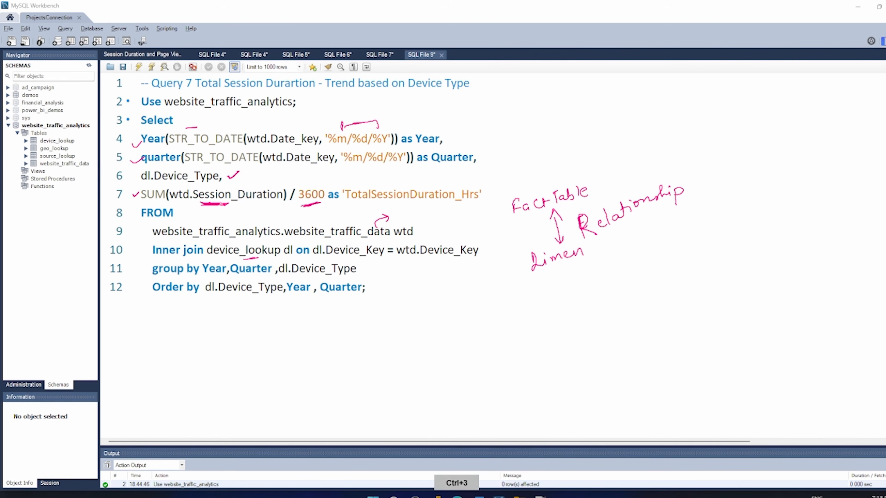
pyautogui.hotkey('ctrl', '6')
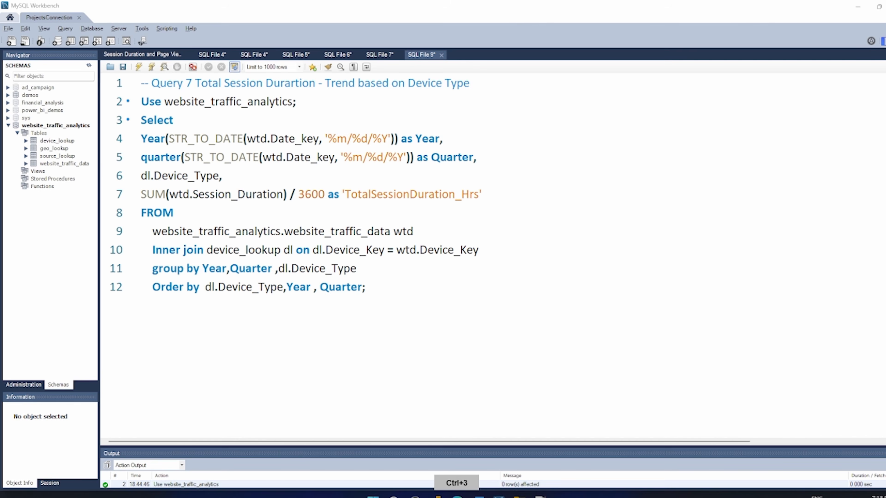
pyautogui.hotkey('ctrl', '2')
# Inspect the Date_Key column's data type in the website_traffic_data table against the STR_TO_DATE conversion in Query 7
pyautogui.click(26, 163)
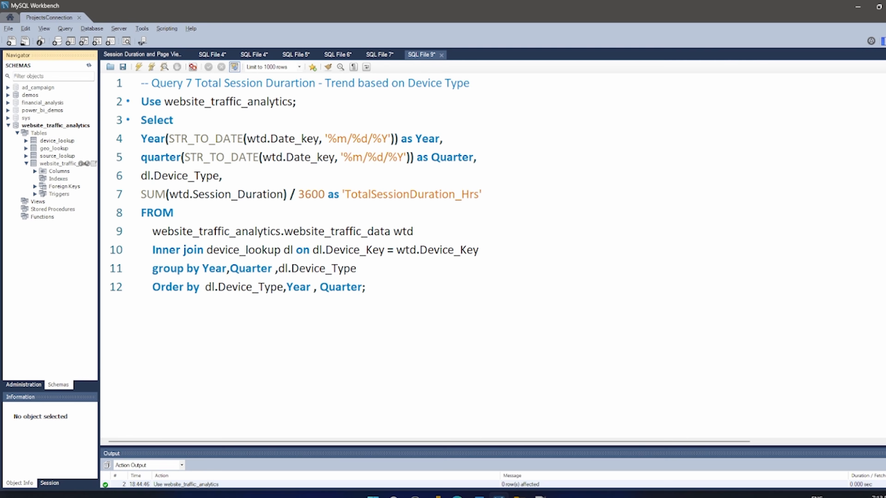
pyautogui.click(35, 172)
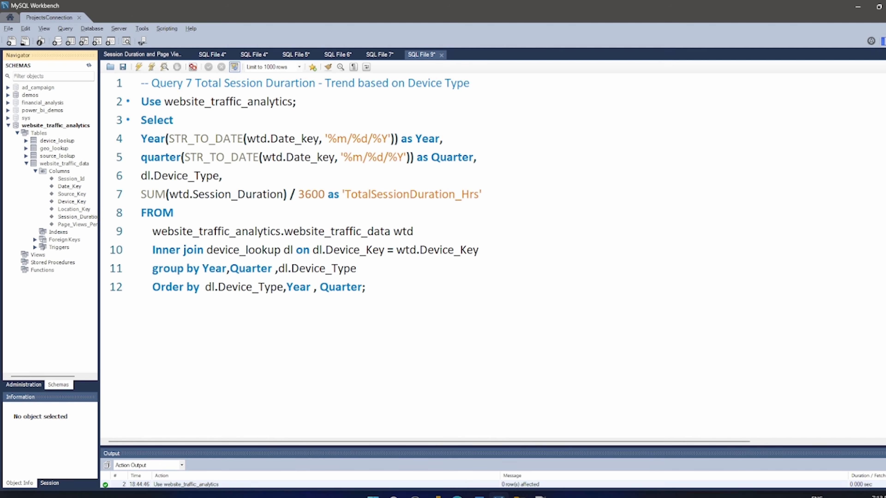
pyautogui.click(69, 187)
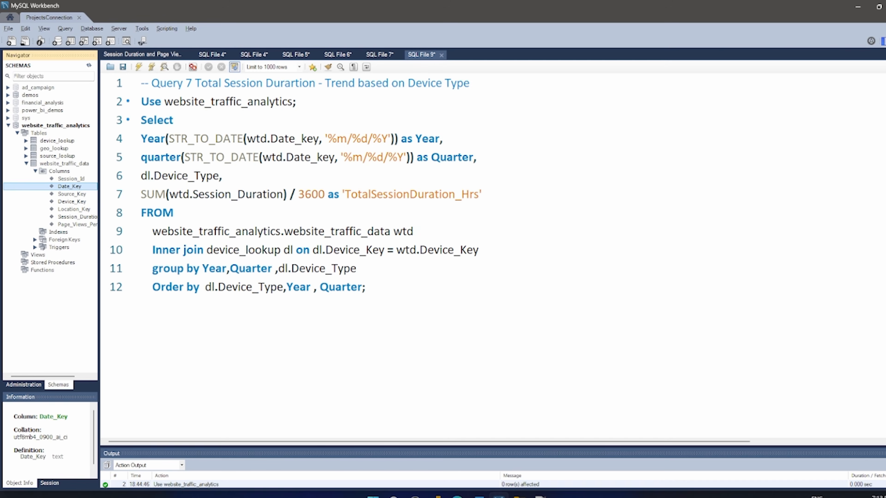
pyautogui.moveTo(52, 457); pyautogui.dragTo(63, 457)
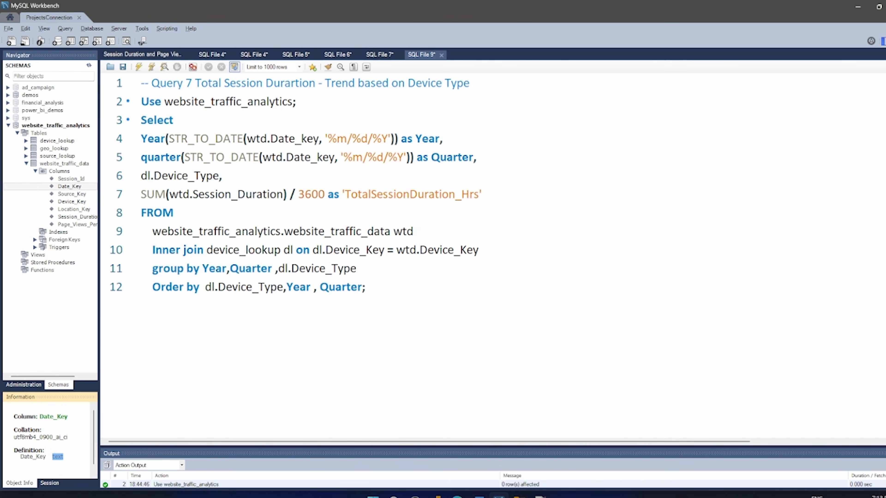
pyautogui.moveTo(169, 139); pyautogui.dragTo(244, 139)
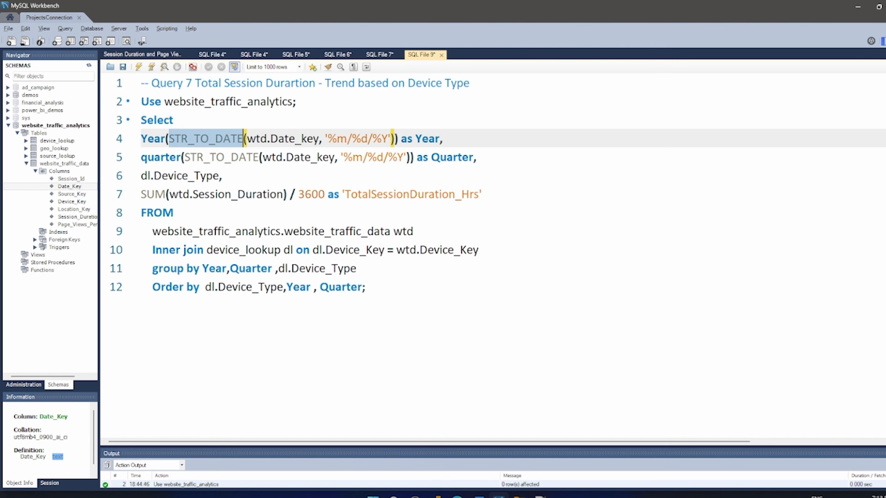
pyautogui.click(224, 231)
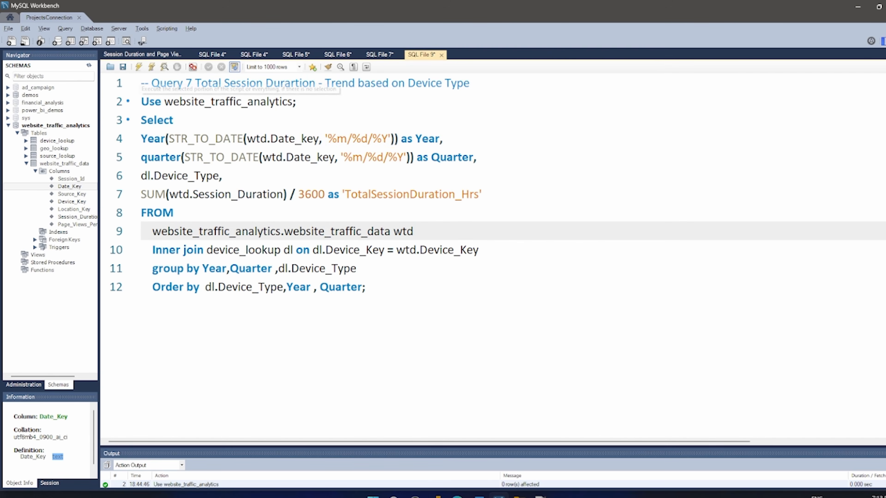
# Run Query 7 on total session duration by device type, with the navigator narrowed and the result grid enlarged
pyautogui.moveTo(99, 223); pyautogui.dragTo(21, 224)
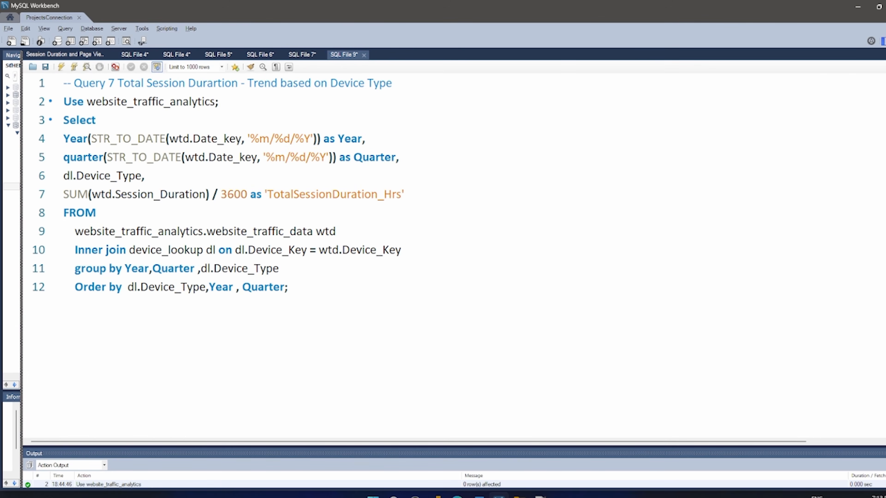
pyautogui.click(62, 67)
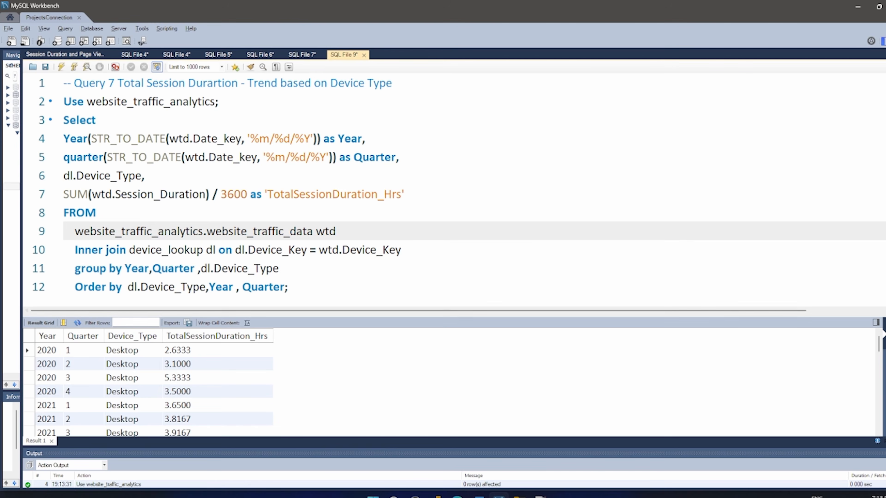
pyautogui.moveTo(454, 448); pyautogui.dragTo(453, 475)
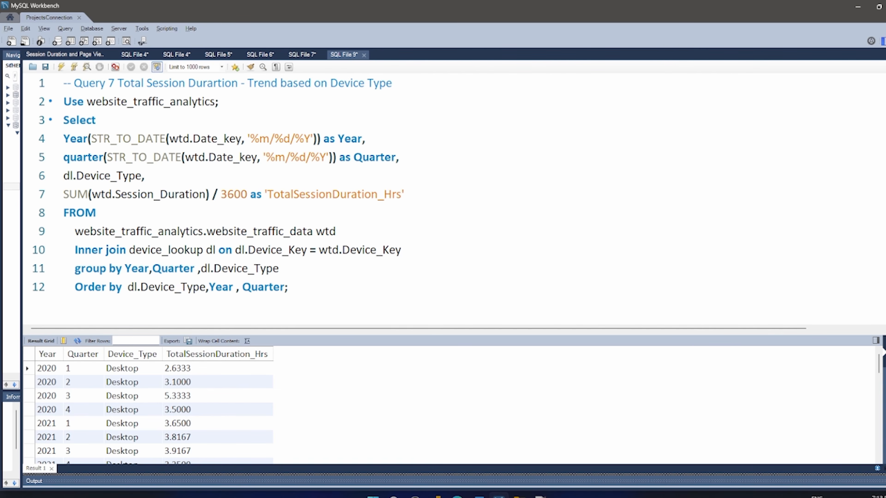
# Switch to the Power BI report and check the Desktop 2020 Q1 value in the device types trend chart
pyautogui.moveTo(438, 495)
pyautogui.click(384, 457)
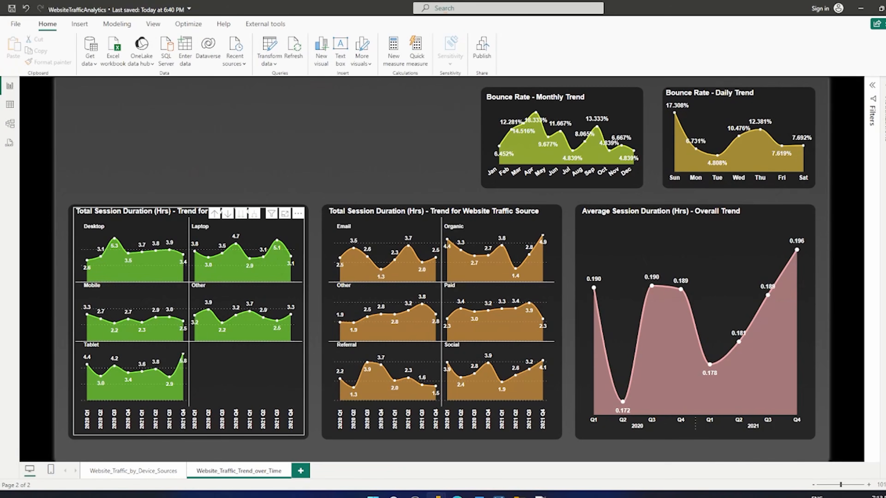
pyautogui.moveTo(88, 260)
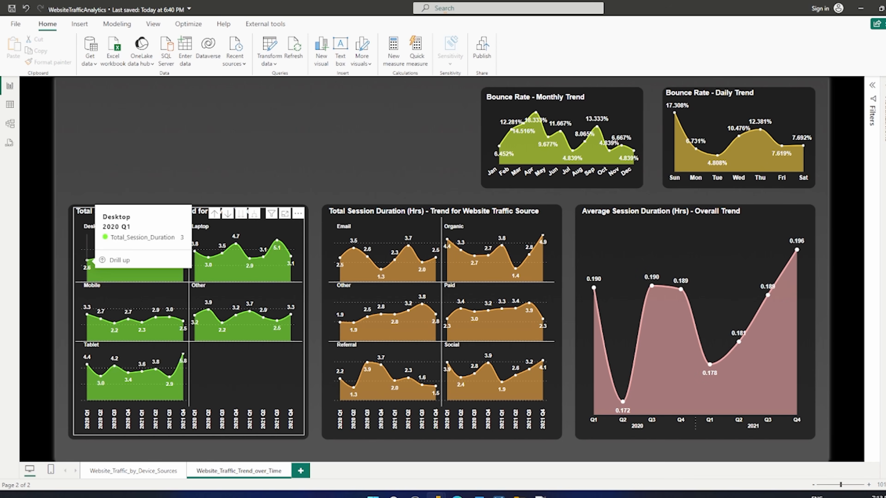
# Compare Query 7's Desktop and Laptop results in MySQL Workbench with the device types trend chart in Power BI
pyautogui.moveTo(499, 495)
pyautogui.click(497, 461)
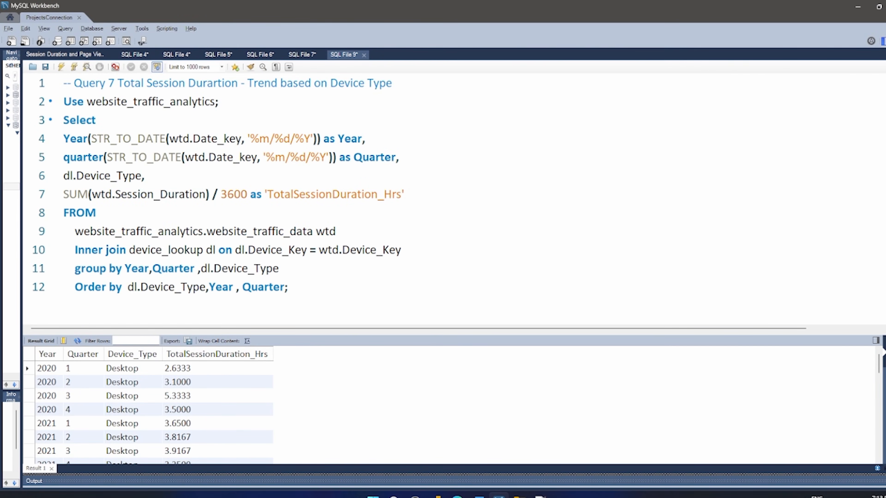
pyautogui.scroll(-3, 154, 408)
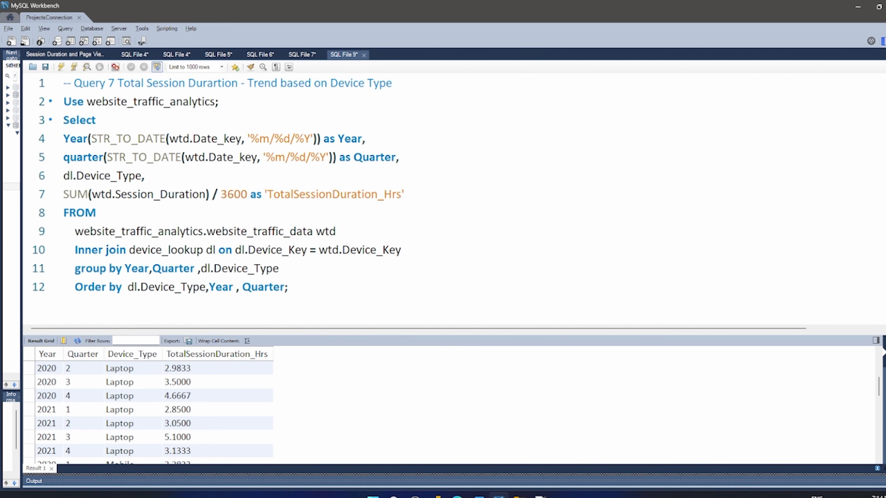
pyautogui.click(438, 496)
pyautogui.click(383, 455)
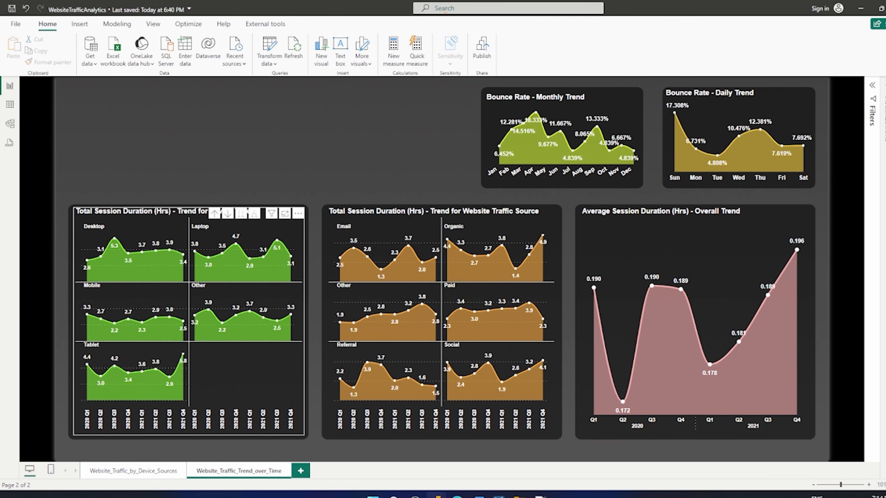
pyautogui.moveTo(208, 258)
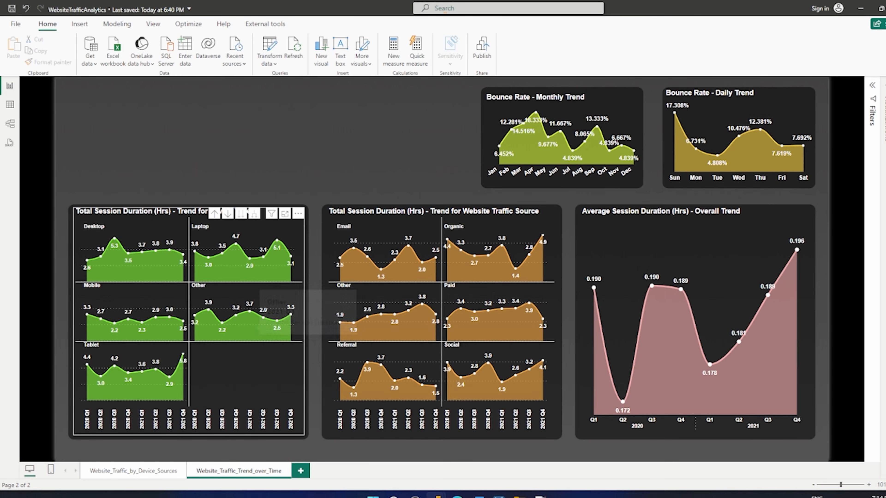
pyautogui.moveTo(249, 259)
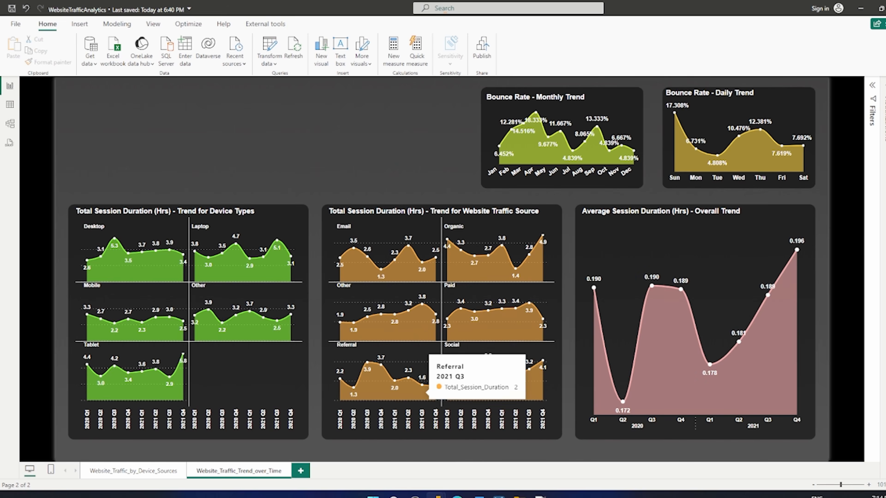
# Switch to MySQL Workbench and review the Mobile and Other device rows in Query 7's results
pyautogui.click(499, 495)
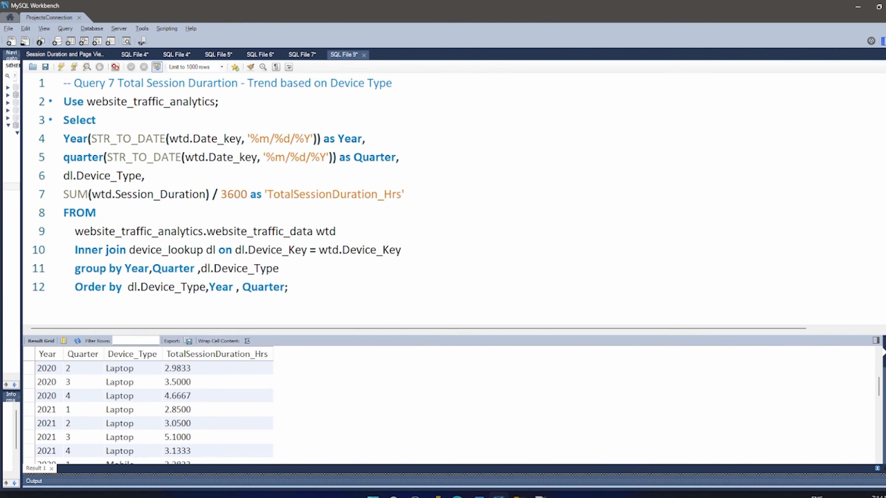
pyautogui.scroll(-8, 153, 409)
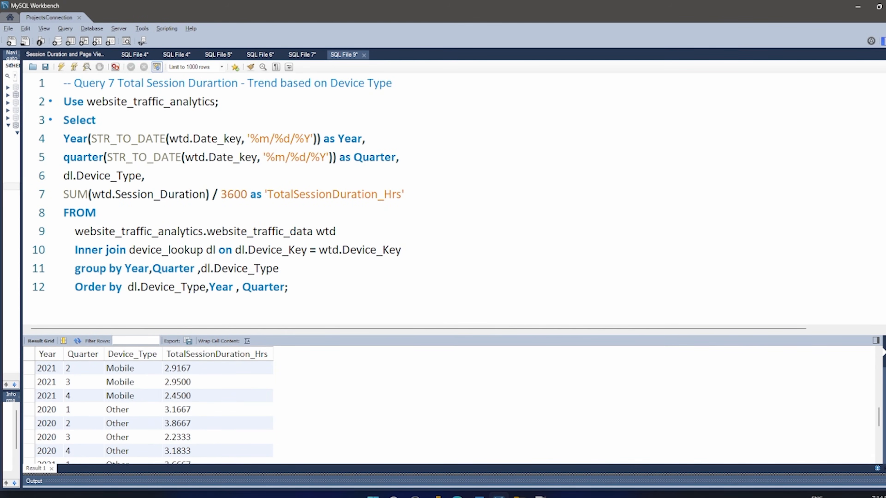
pyautogui.scroll(1, 153, 408)
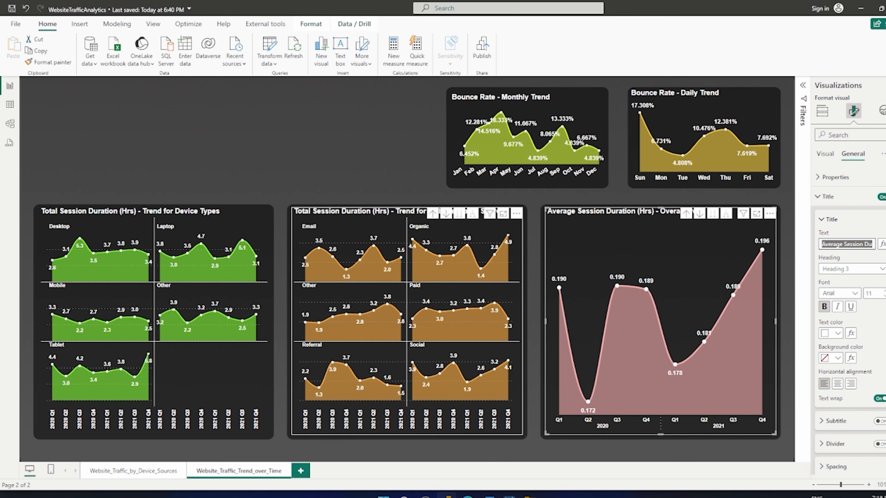
# Switch to Query 8 in MySQL Workbench and mark its source type column, traffic source alias, source_lookup join and date expressions
pyautogui.click(510, 495)
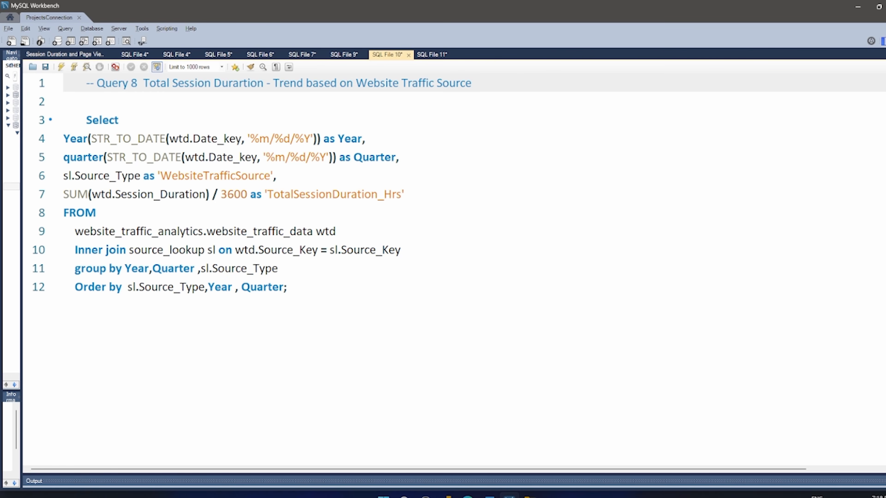
pyautogui.hotkey('ctrl', '3')
pyautogui.moveTo(63, 183); pyautogui.dragTo(116, 182)
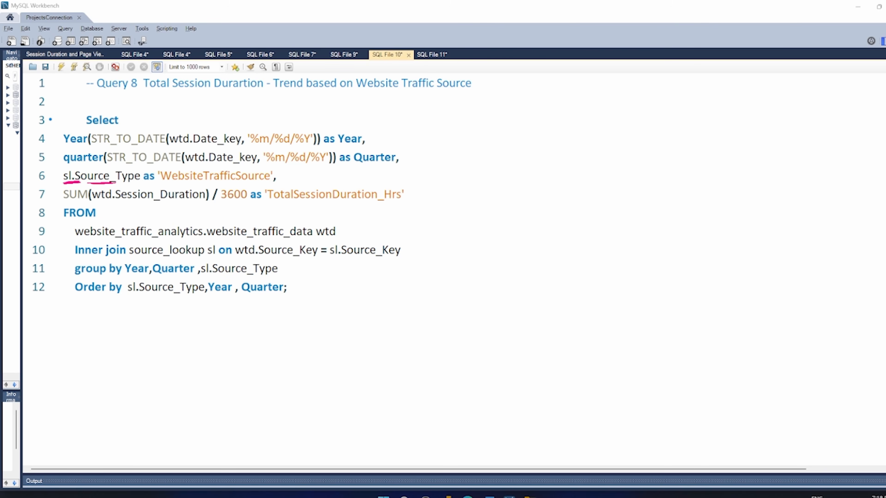
pyautogui.moveTo(225, 186); pyautogui.dragTo(246, 181)
pyautogui.moveTo(58, 168); pyautogui.dragTo(57, 191)
pyautogui.moveTo(142, 257); pyautogui.dragTo(152, 257)
pyautogui.moveTo(134, 243)
pyautogui.mouseDown()
pyautogui.moveTo(125, 246)
pyautogui.moveTo(132, 259)
pyautogui.moveTo(146, 242)
pyautogui.mouseUp()
pyautogui.moveTo(44, 183); pyautogui.dragTo(58, 178)
pyautogui.moveTo(209, 127)
pyautogui.mouseDown()
pyautogui.moveTo(221, 123)
pyautogui.moveTo(210, 128)
pyautogui.mouseUp()
pyautogui.moveTo(218, 120); pyautogui.dragTo(221, 128)
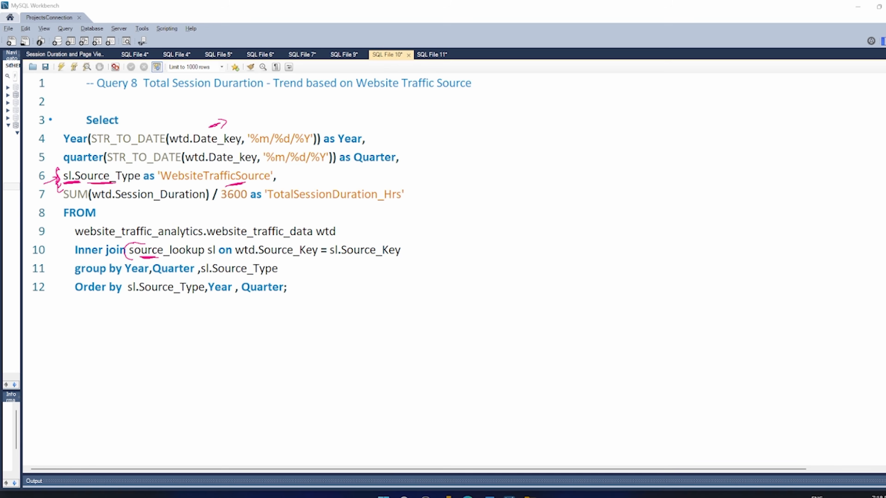
pyautogui.moveTo(46, 136)
pyautogui.mouseDown()
pyautogui.moveTo(63, 131)
pyautogui.moveTo(64, 153)
pyautogui.mouseUp()
# Clear the annotations and run Query 8 on total session duration by website traffic source
pyautogui.hotkey('ctrl', '6')
pyautogui.hotkey('ctrl', '2')
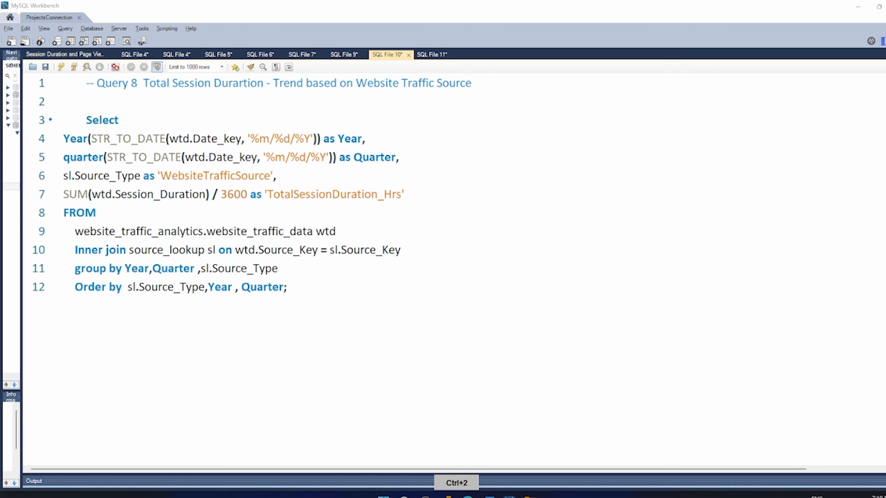
pyautogui.click(61, 67)
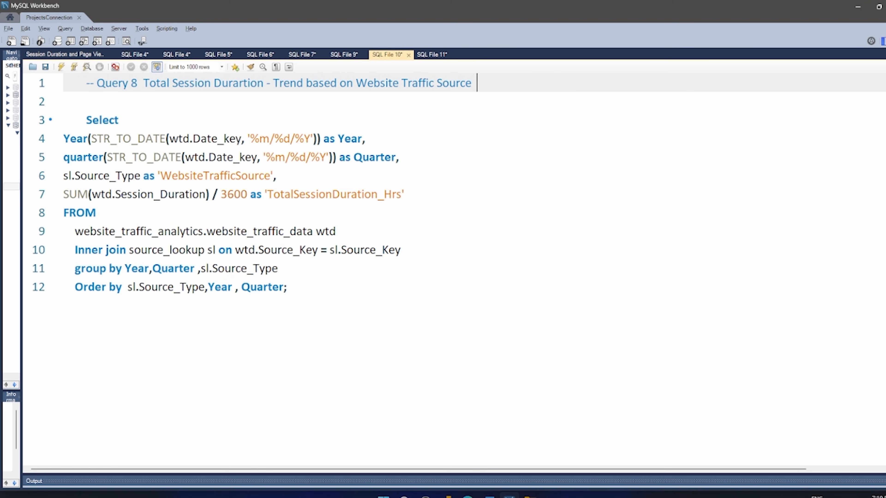
pyautogui.click(61, 67)
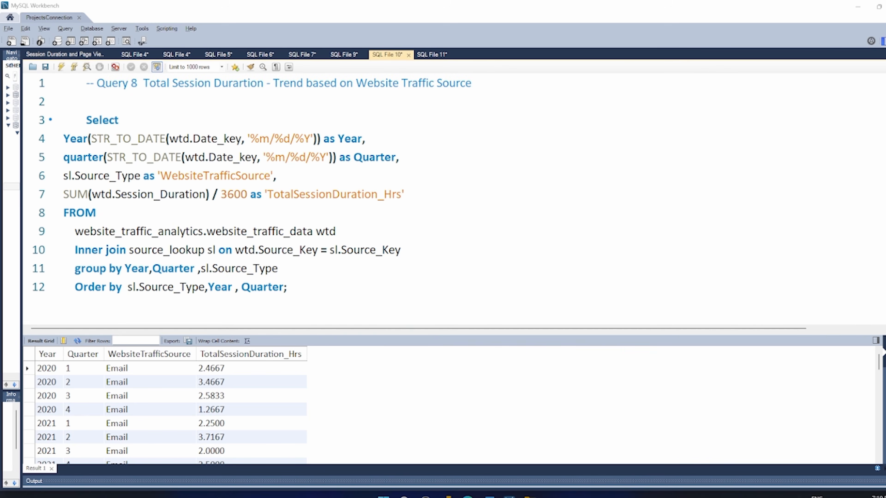
# Switch to the Power BI report and check the 2020 Q1 values for Email and Referral in the website traffic source chart
pyautogui.click(449, 497)
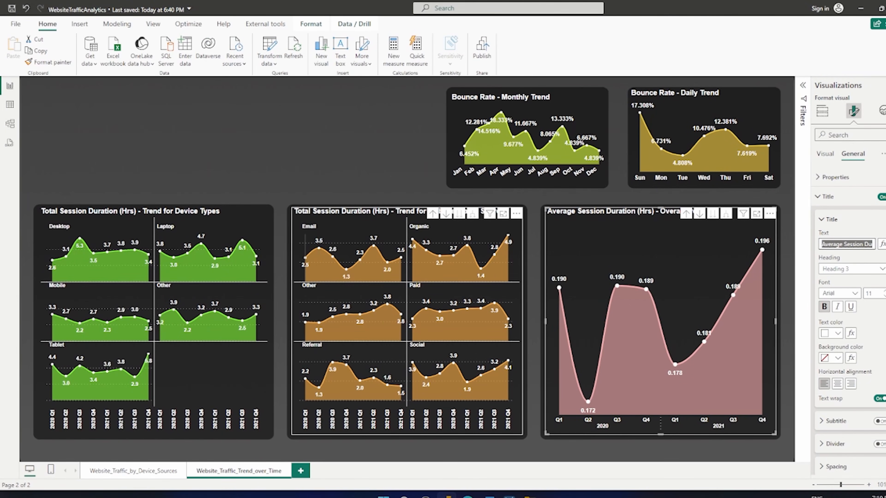
pyautogui.moveTo(306, 261)
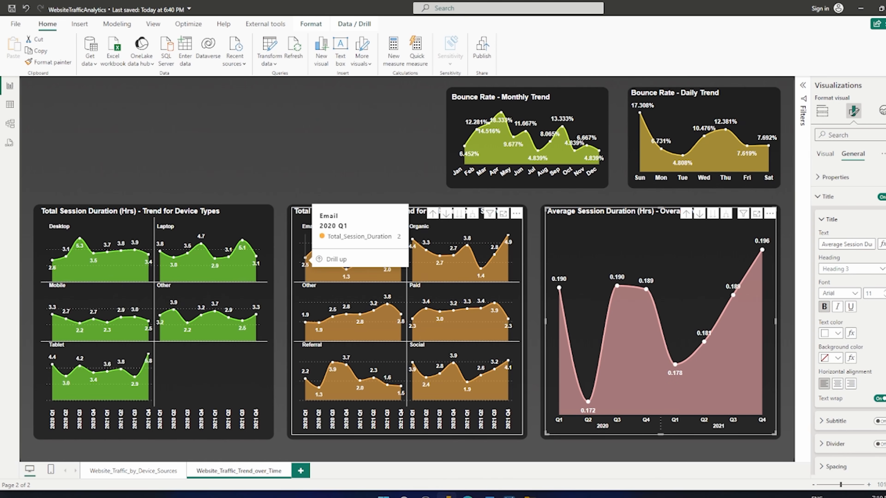
pyautogui.moveTo(305, 378)
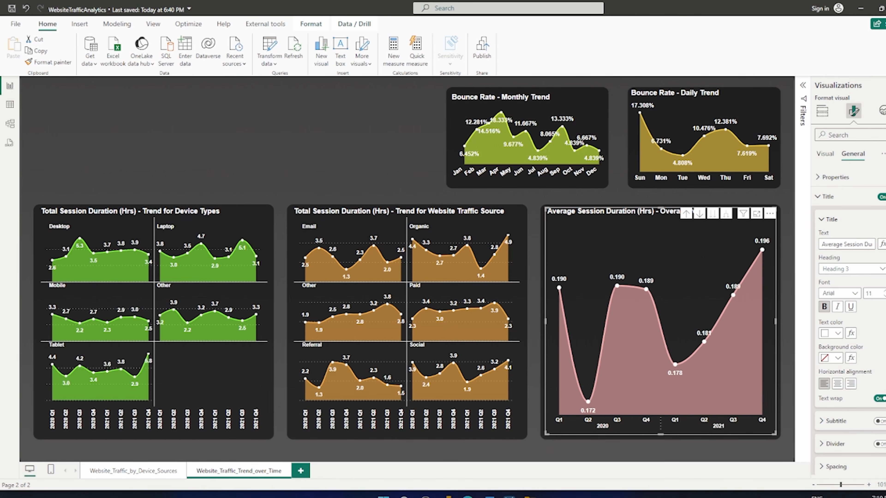
# Compare the Organic, Other, Referral and Social rows of Query 8's results in MySQL Workbench with the Power BI traffic source chart
pyautogui.click(510, 496)
pyautogui.scroll(-9, 171, 412)
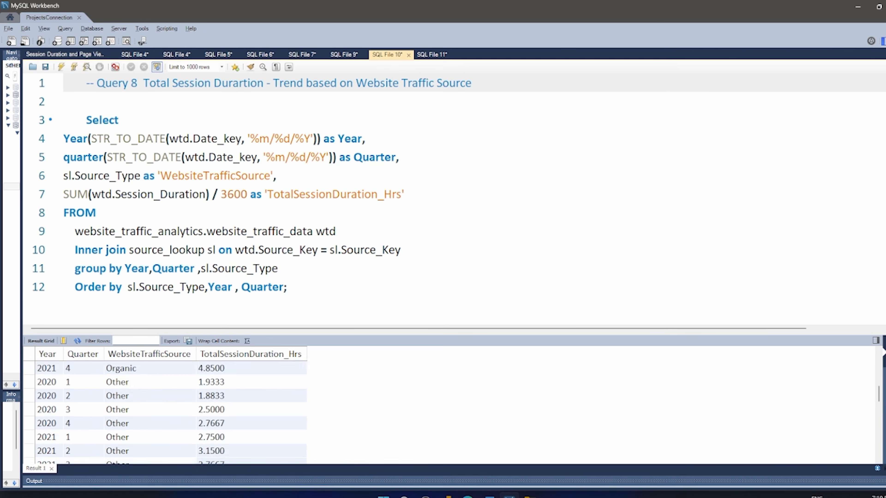
pyautogui.scroll(-5, 171, 412)
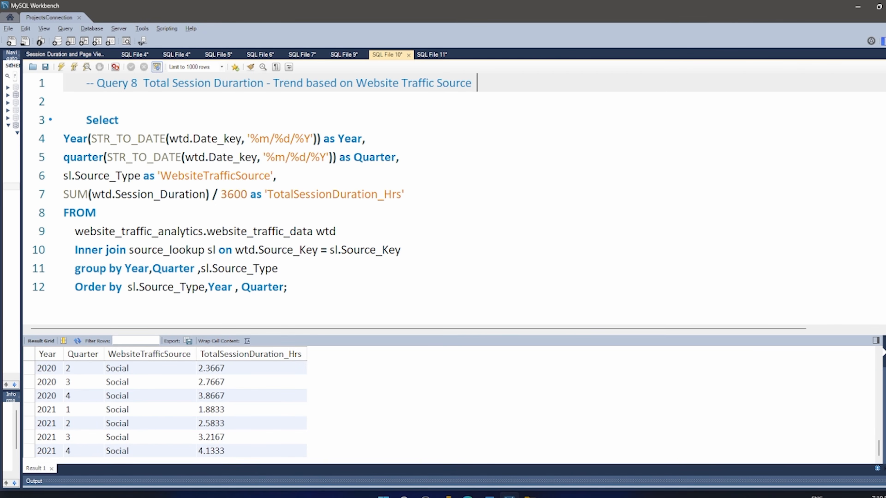
pyautogui.scroll(1, 171, 412)
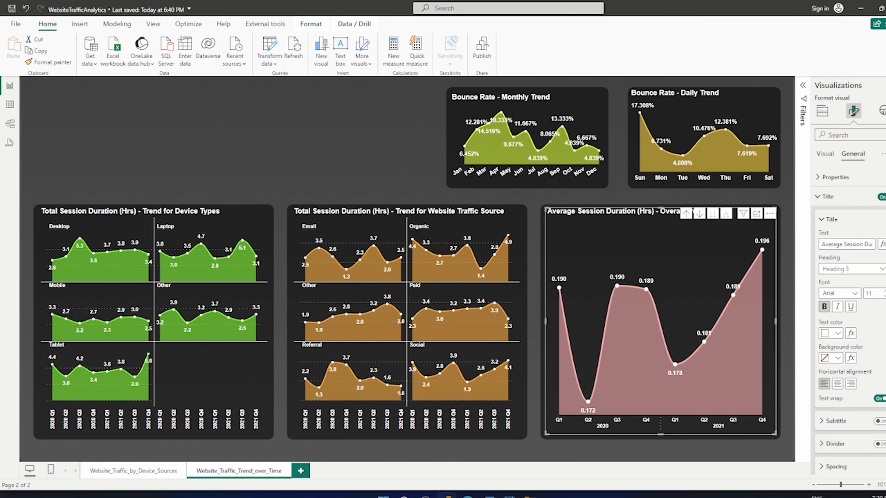
pyautogui.click(509, 497)
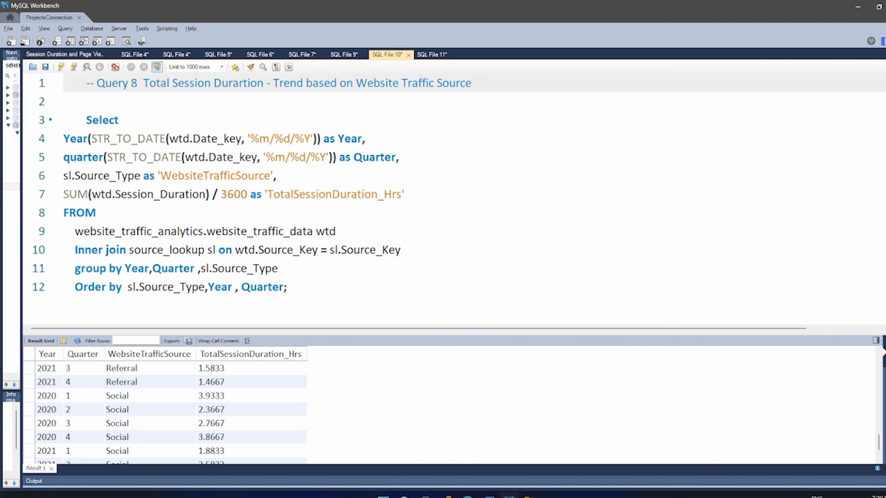
pyautogui.scroll(2, 171, 412)
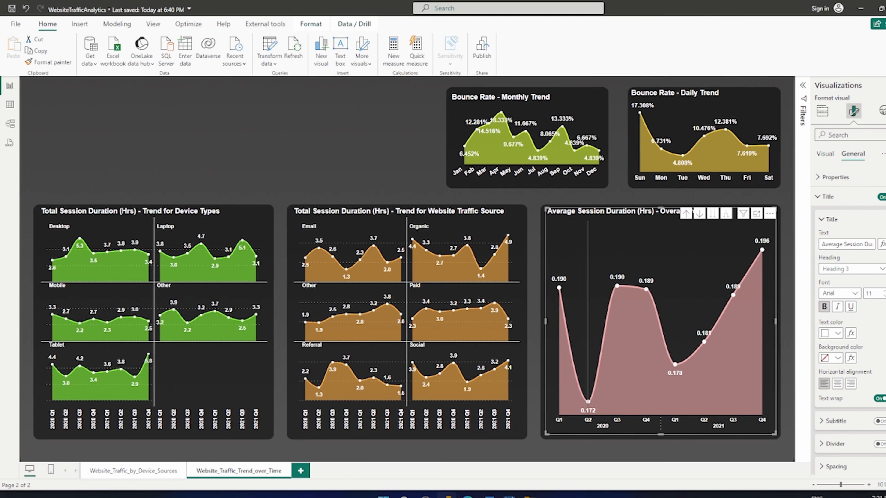
# Deselect the average session duration chart in Power BI and open Query 5 on its overall trend in MySQL Workbench
pyautogui.click(356, 150)
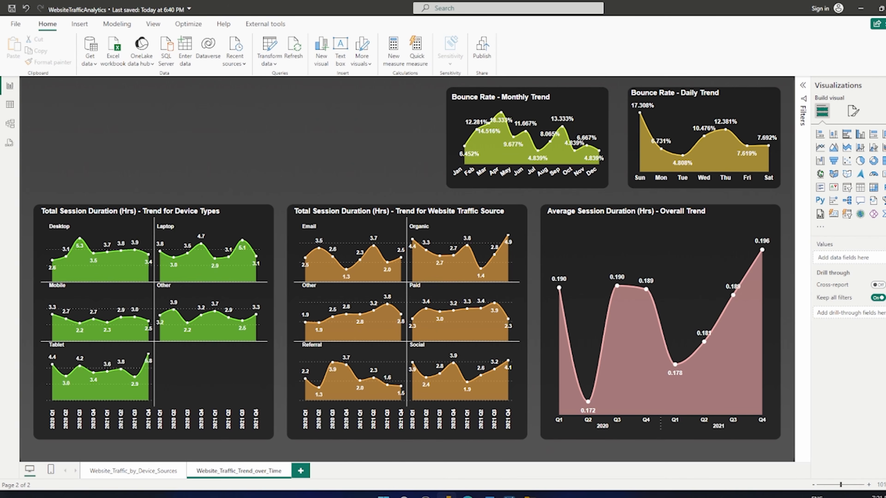
pyautogui.click(509, 496)
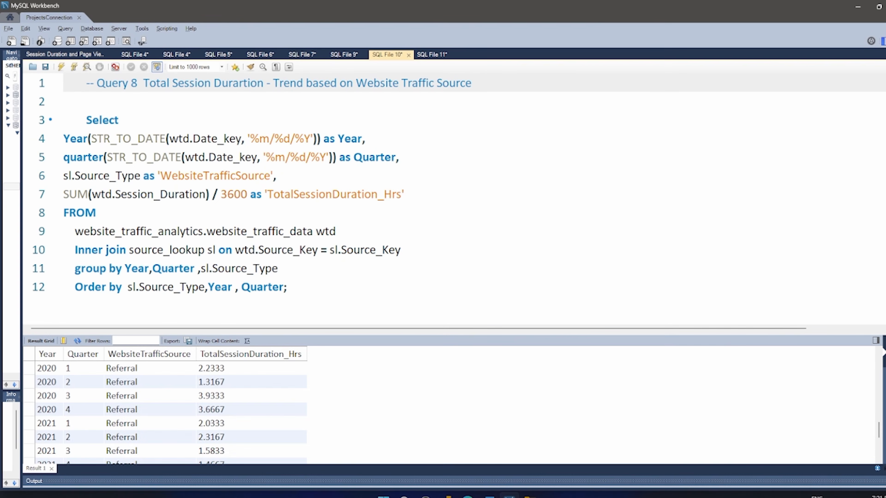
pyautogui.click(432, 55)
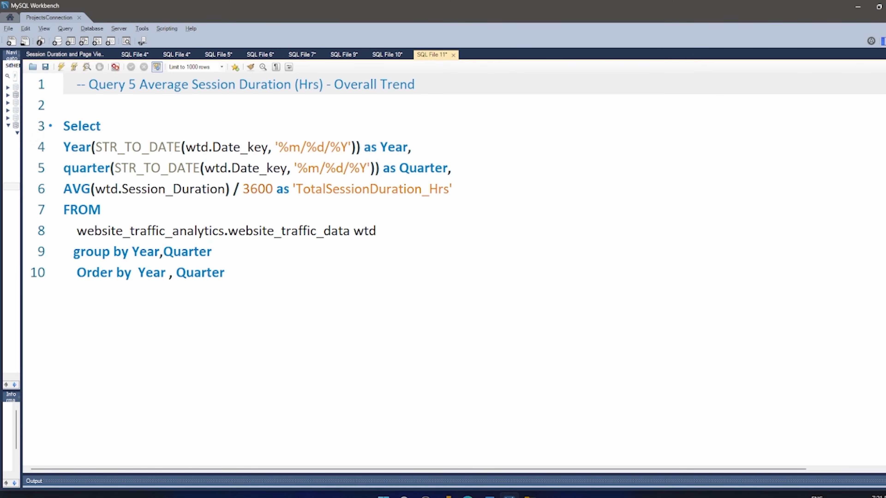
# Mark the title, year and quarter expressions, session duration average, source table and ordering in Query 5
pyautogui.hotkey('ctrl', '2')
pyautogui.moveTo(47, 240); pyautogui.dragTo(64, 232)
pyautogui.moveTo(58, 232); pyautogui.dragTo(62, 240)
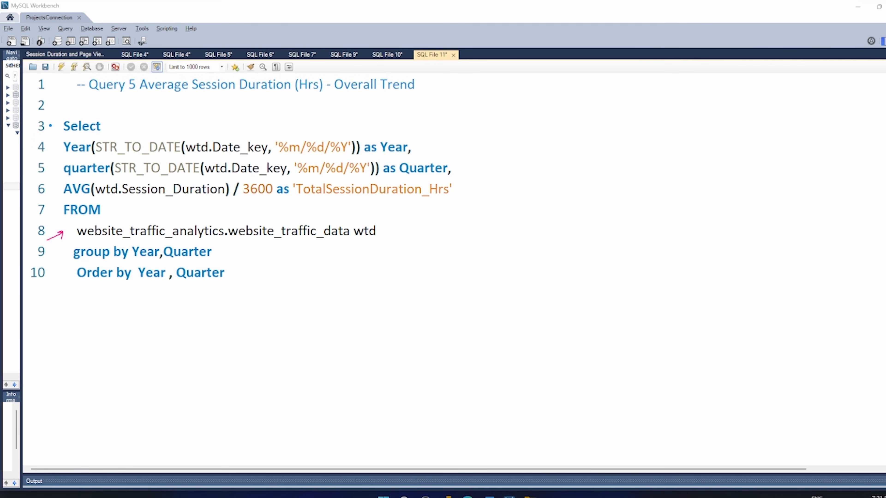
pyautogui.moveTo(113, 202); pyautogui.dragTo(142, 199)
pyautogui.moveTo(142, 200); pyautogui.dragTo(165, 217)
pyautogui.moveTo(237, 140); pyautogui.dragTo(254, 131)
pyautogui.moveTo(50, 148)
pyautogui.mouseDown()
pyautogui.moveTo(62, 144)
pyautogui.moveTo(65, 164)
pyautogui.mouseUp()
pyautogui.moveTo(169, 100)
pyautogui.mouseDown()
pyautogui.moveTo(243, 102)
pyautogui.moveTo(222, 107)
pyautogui.mouseUp()
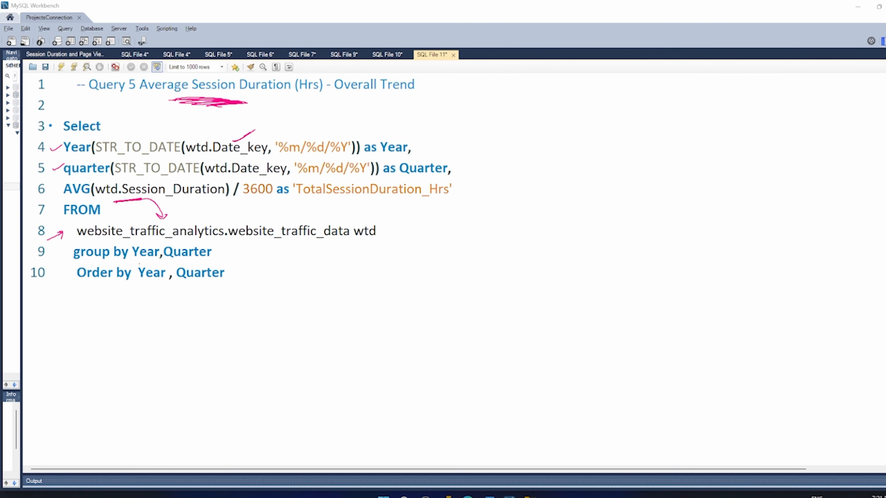
pyautogui.moveTo(139, 262)
pyautogui.mouseDown()
pyautogui.moveTo(153, 261)
pyautogui.moveTo(151, 289)
pyautogui.mouseUp()
# Clear the annotations and run Query 5 on average session duration by year and quarter
pyautogui.press('Escape')
pyautogui.hotkey('ctrl', 'Return')
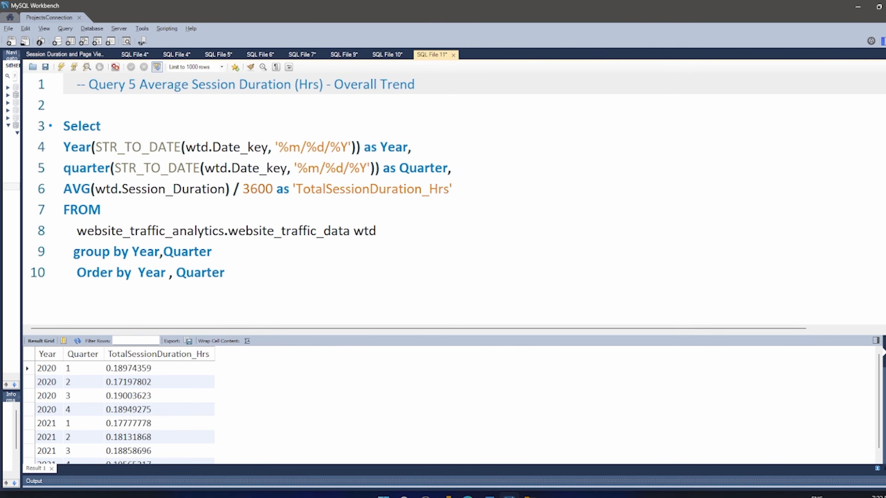
# Compare the four 2020 quarters in Power BI's average session duration chart with Query 5's results in MySQL Workbench
pyautogui.click(449, 496)
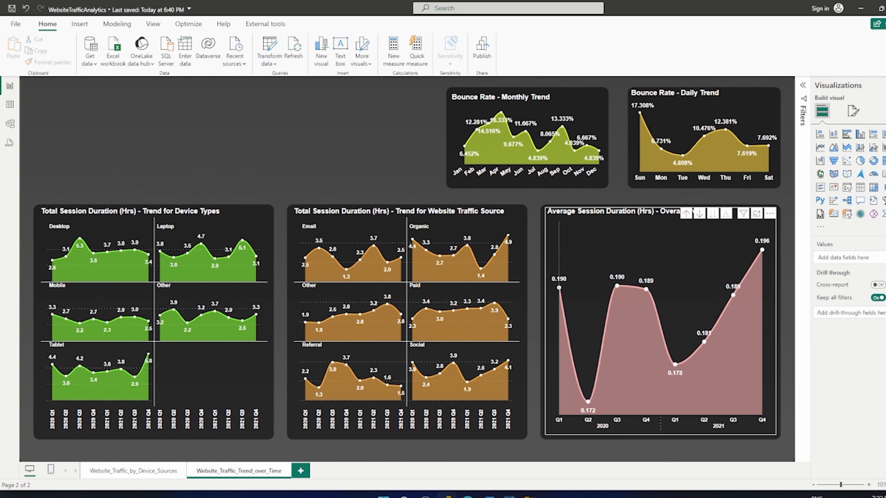
pyautogui.moveTo(559, 287)
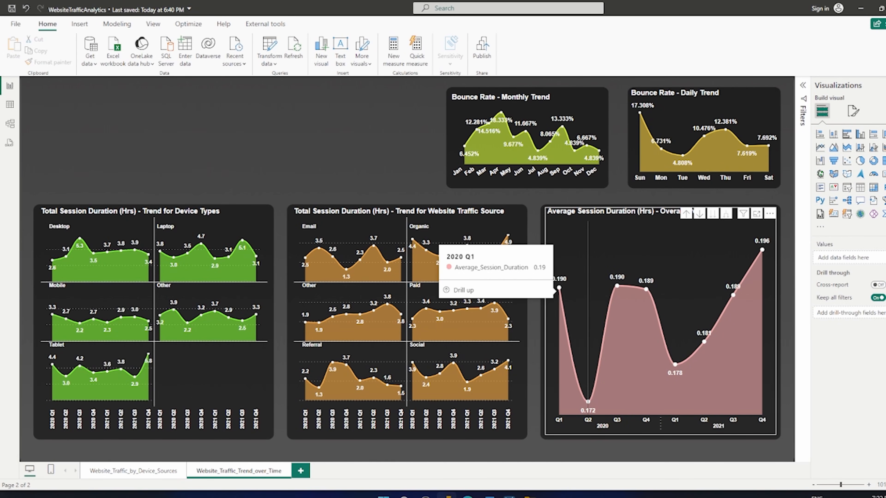
pyautogui.moveTo(589, 401)
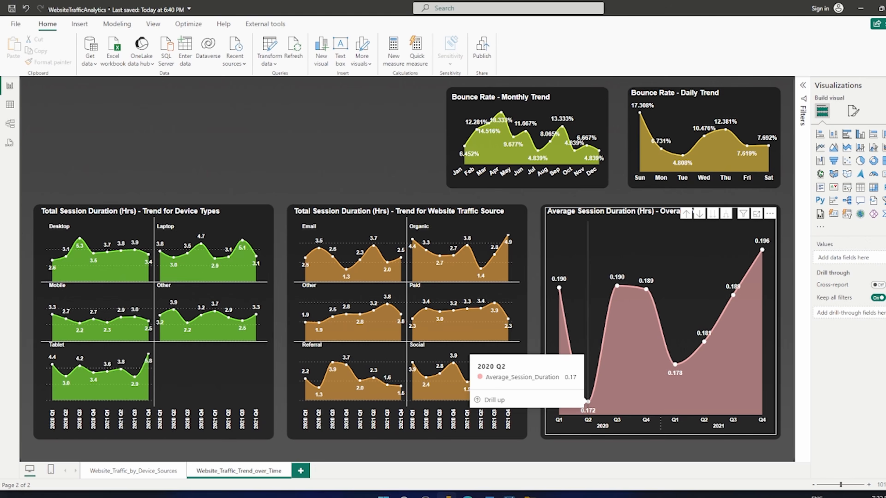
pyautogui.hotkey('alt', 'Tab')
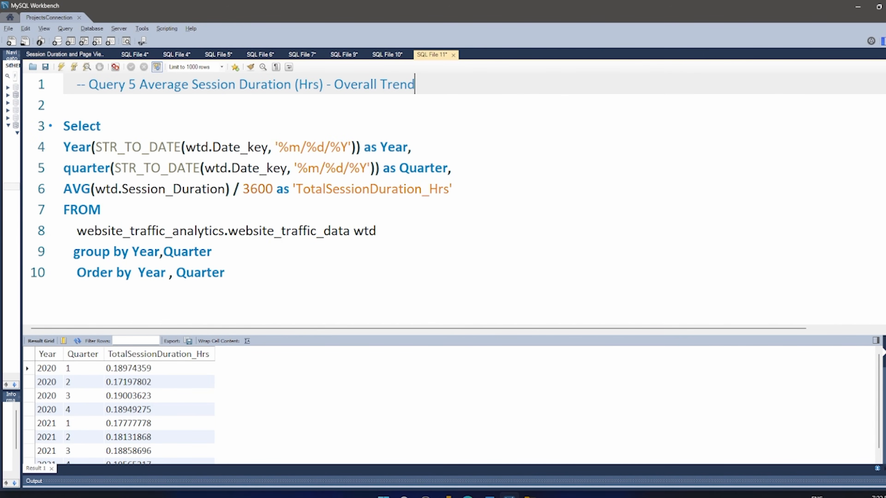
pyautogui.hotkey('alt', 'Tab')
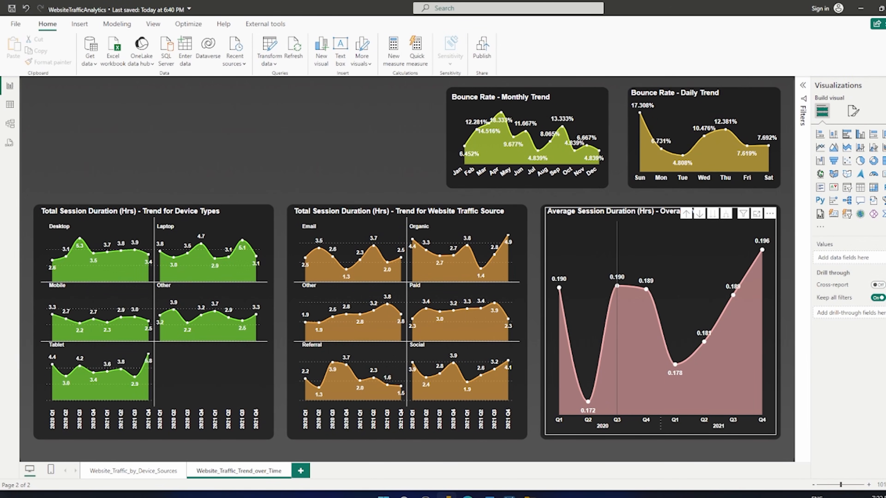
pyautogui.moveTo(618, 294)
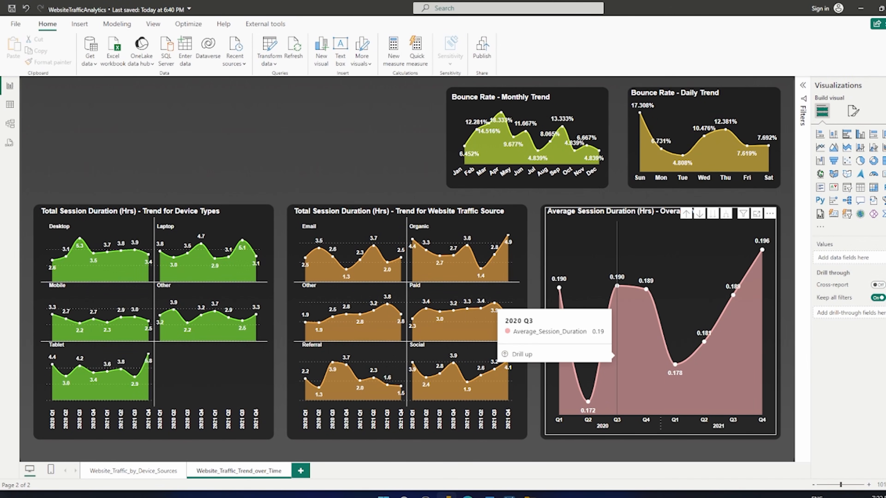
pyautogui.moveTo(646, 292)
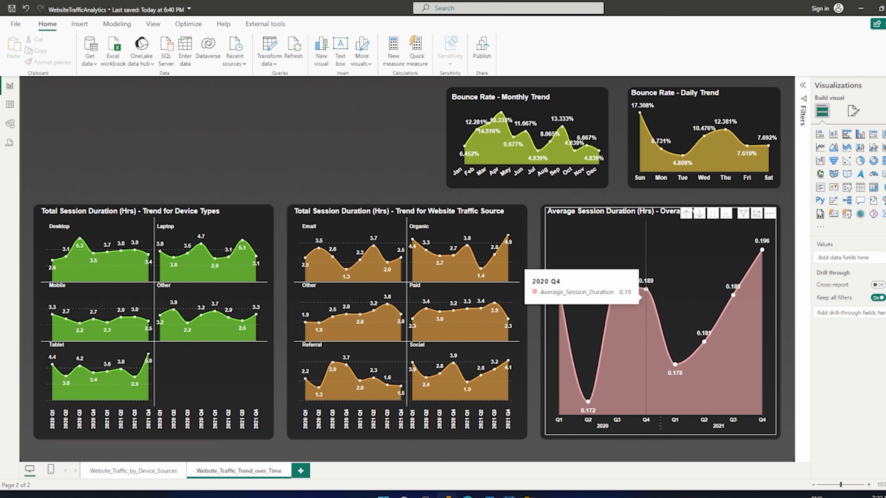
# Compare the 2021 quarters in Power BI's average session duration chart with Query 5's results in MySQL Workbench
pyautogui.hotkey('alt', 'Tab')
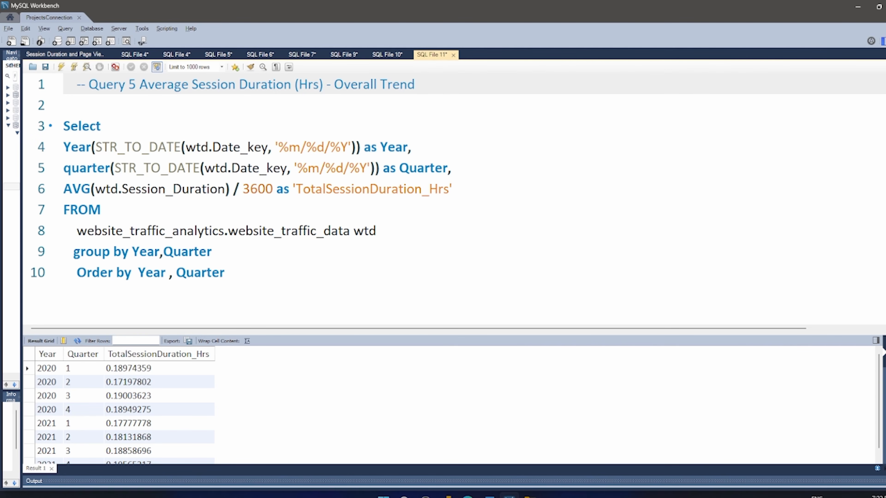
pyautogui.hotkey('alt', 'Tab')
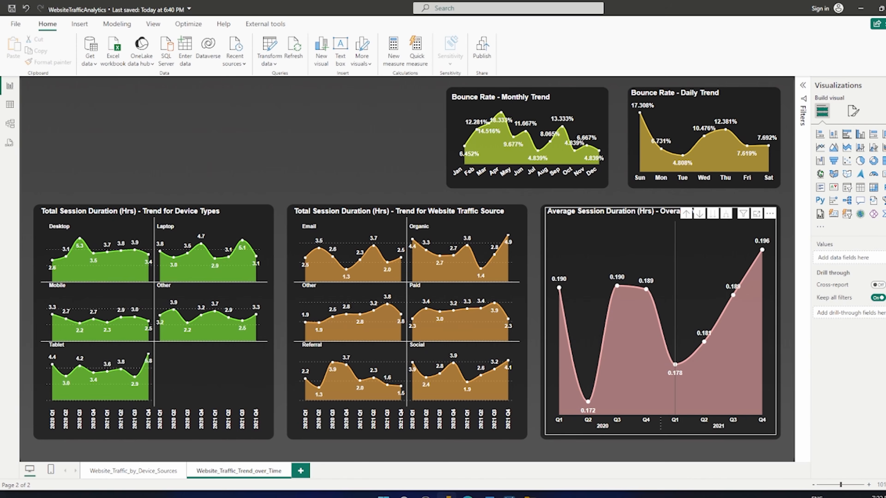
pyautogui.hotkey('alt', 'Tab')
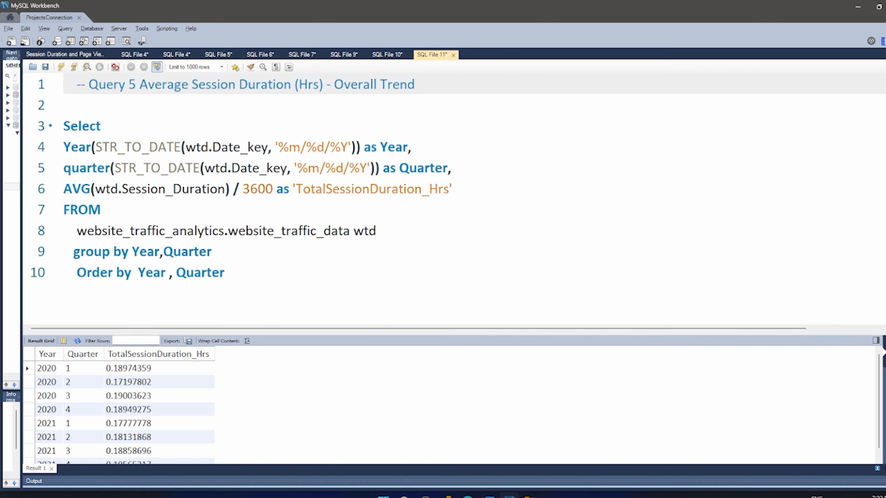
pyautogui.hotkey('alt', 'Tab')
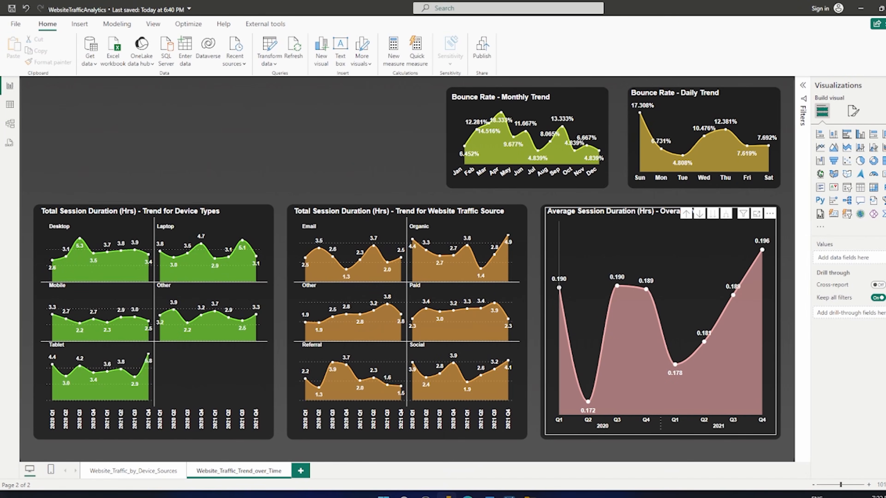
pyautogui.hotkey('alt', 'Tab')
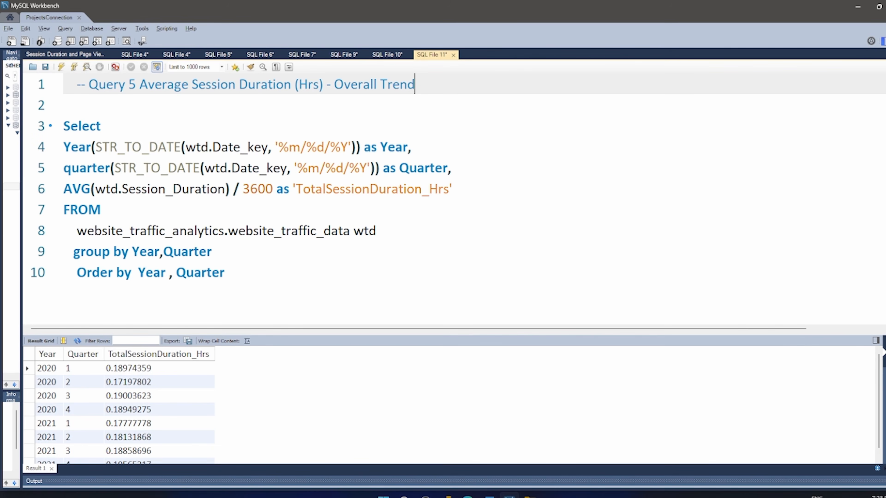
# Annotate beside Query 5 how 0.1897 rounds to 0.190, underline the rounded value, and clear the notes
pyautogui.hotkey('ctrl', '3')
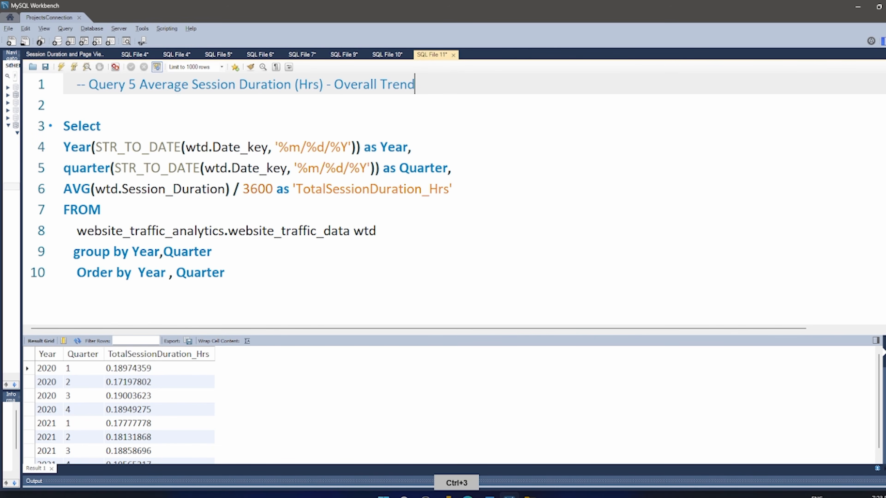
pyautogui.click(648, 213)
pyautogui.moveTo(644, 201)
pyautogui.mouseDown()
pyautogui.moveTo(658, 212)
pyautogui.moveTo(670, 198)
pyautogui.mouseUp()
pyautogui.moveTo(681, 195)
pyautogui.mouseDown()
pyautogui.moveTo(680, 208)
pyautogui.moveTo(695, 211)
pyautogui.moveTo(680, 220)
pyautogui.moveTo(686, 216)
pyautogui.mouseUp()
pyautogui.moveTo(653, 251)
pyautogui.mouseDown()
pyautogui.moveTo(684, 249)
pyautogui.moveTo(683, 260)
pyautogui.moveTo(692, 246)
pyautogui.mouseUp()
pyautogui.click(665, 258)
pyautogui.moveTo(657, 274); pyautogui.dragTo(698, 266)
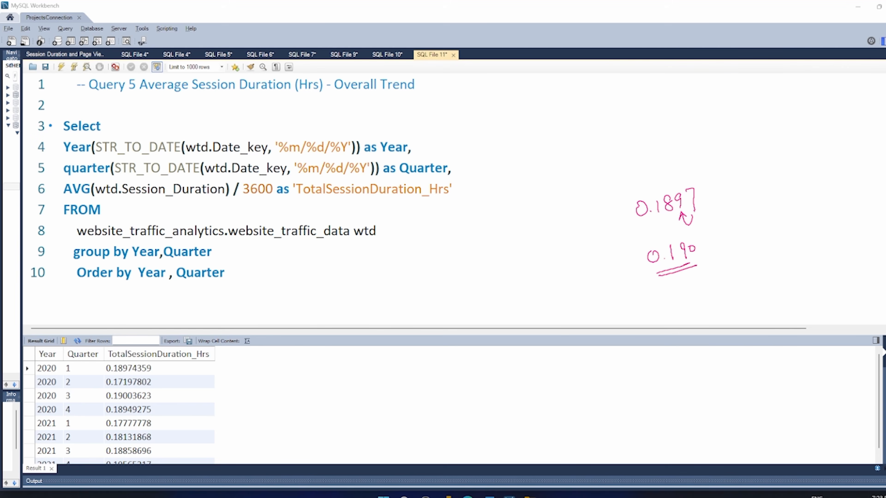
pyautogui.hotkey('ctrl', '2')
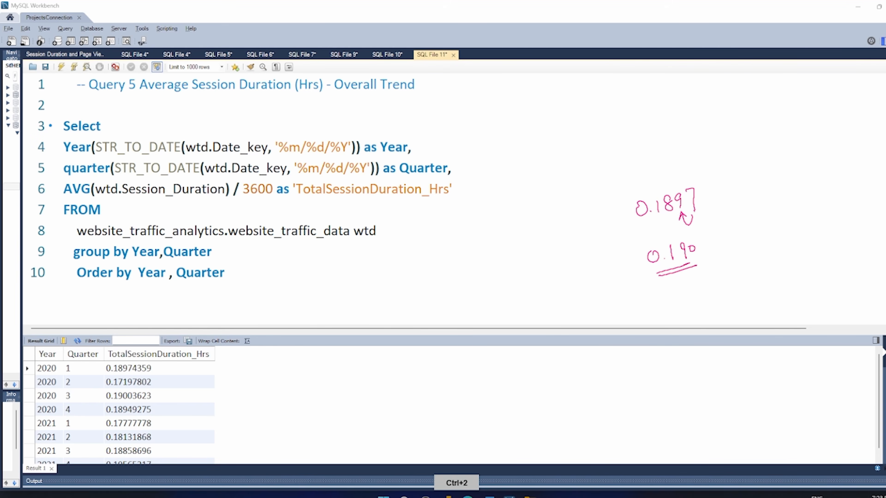
pyautogui.press('Escape')
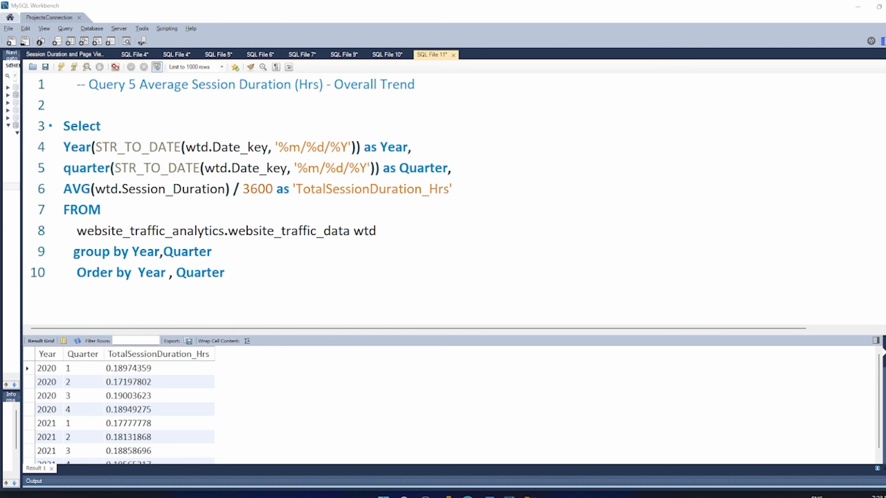
# Return to the Power BI trend page, and open Query 6 on the monthly bounce rate trend in MySQL Workbench
pyautogui.click(509, 496)
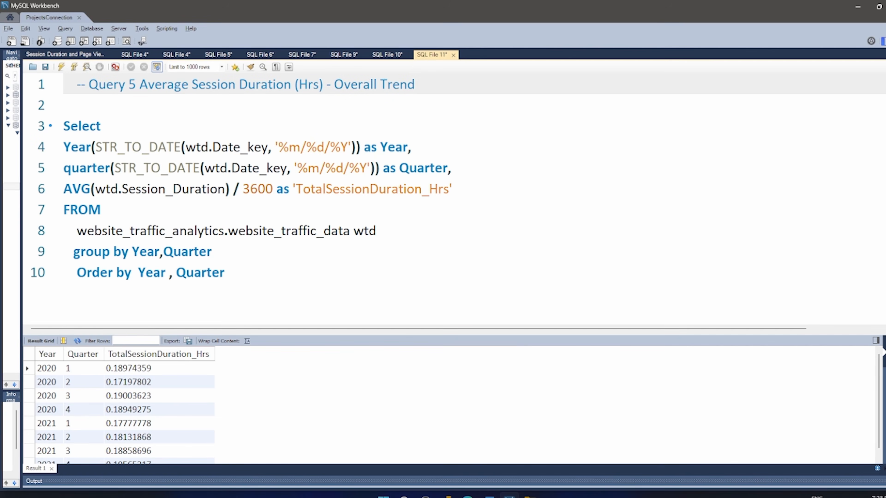
pyautogui.click(447, 496)
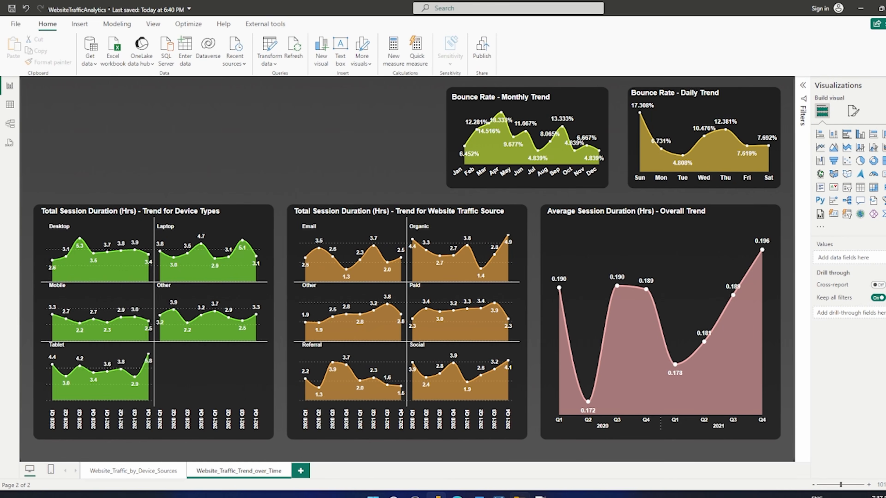
pyautogui.click(499, 497)
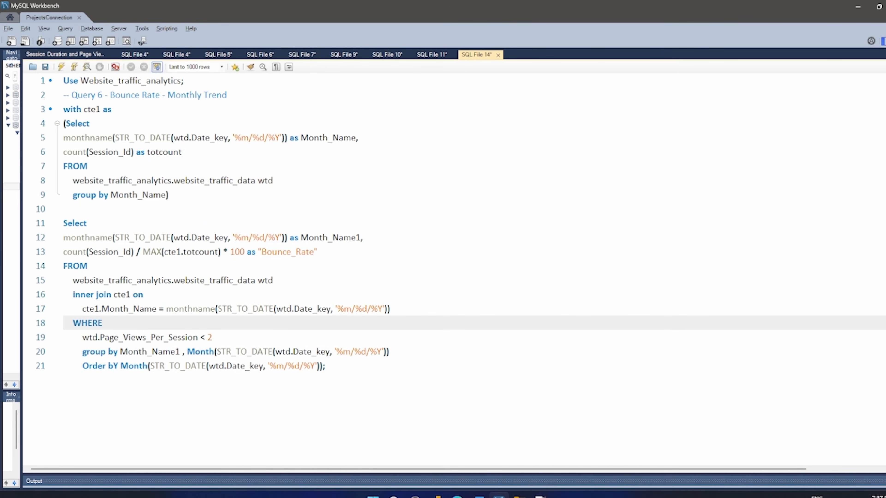
pyautogui.scroll(2, 454, 268)
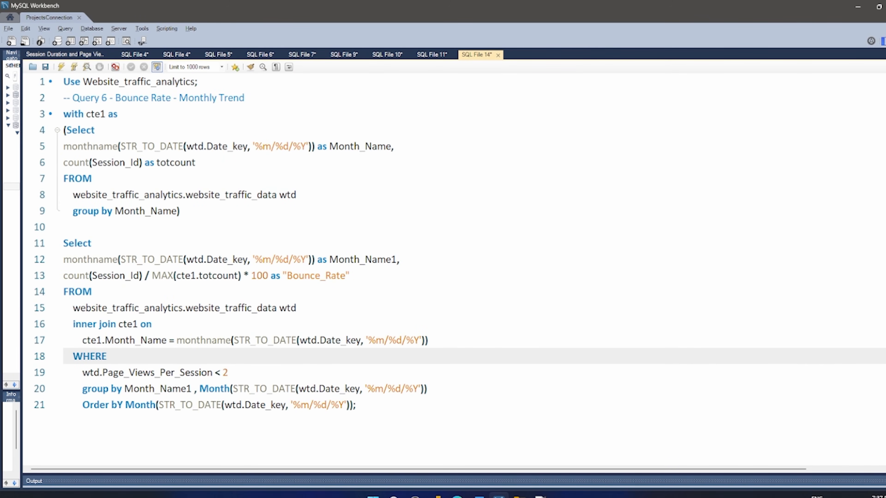
# Write the formula Bounce Rate = Bounced Sess / Total Sess X 100 beside Query 6 and circle its name
pyautogui.hotkey('ctrl', '3')
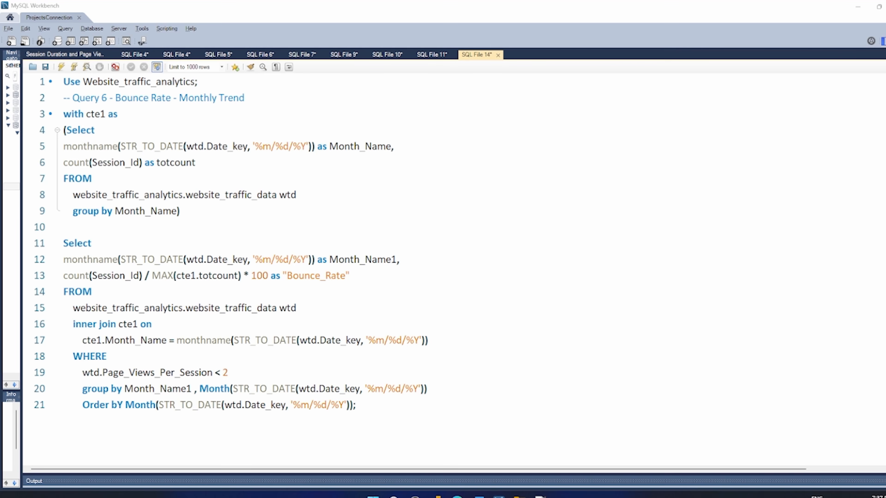
pyautogui.moveTo(494, 130)
pyautogui.mouseDown()
pyautogui.moveTo(493, 139)
pyautogui.moveTo(537, 130)
pyautogui.moveTo(520, 157)
pyautogui.moveTo(536, 149)
pyautogui.mouseUp()
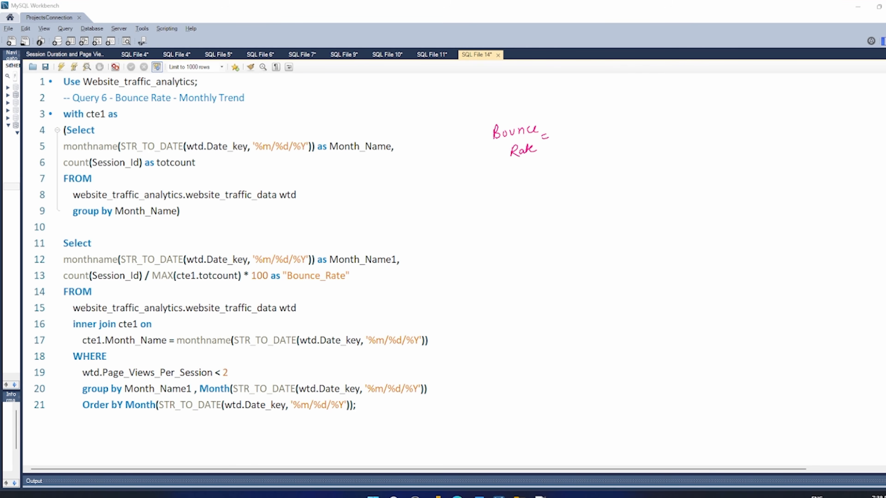
pyautogui.moveTo(565, 94)
pyautogui.mouseDown()
pyautogui.moveTo(569, 105)
pyautogui.moveTo(617, 98)
pyautogui.moveTo(615, 84)
pyautogui.moveTo(626, 100)
pyautogui.moveTo(652, 88)
pyautogui.mouseUp()
pyautogui.moveTo(572, 113); pyautogui.dragTo(630, 105)
pyautogui.moveTo(578, 121)
pyautogui.mouseDown()
pyautogui.moveTo(589, 118)
pyautogui.moveTo(596, 132)
pyautogui.mouseUp()
pyautogui.moveTo(600, 127); pyautogui.dragTo(624, 127)
pyautogui.moveTo(620, 118); pyautogui.dragTo(653, 121)
pyautogui.moveTo(667, 89)
pyautogui.mouseDown()
pyautogui.moveTo(675, 100)
pyautogui.moveTo(668, 104)
pyautogui.moveTo(683, 102)
pyautogui.mouseUp()
pyautogui.moveTo(689, 92); pyautogui.dragTo(693, 91)
pyautogui.moveTo(507, 105)
pyautogui.mouseDown()
pyautogui.moveTo(538, 161)
pyautogui.moveTo(470, 133)
pyautogui.mouseUp()
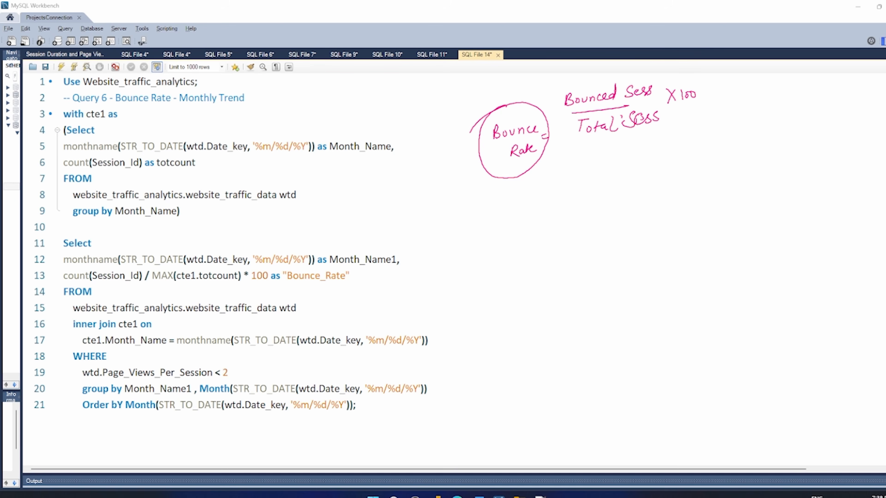
# Mark the month name, session count and source table in Query 6's cte1 block, and label it "Deno" under the formula's Total Sess
pyautogui.moveTo(183, 121); pyautogui.dragTo(197, 133)
pyautogui.moveTo(305, 172)
pyautogui.mouseDown()
pyautogui.moveTo(383, 214)
pyautogui.moveTo(531, 180)
pyautogui.moveTo(552, 159)
pyautogui.moveTo(547, 175)
pyautogui.mouseUp()
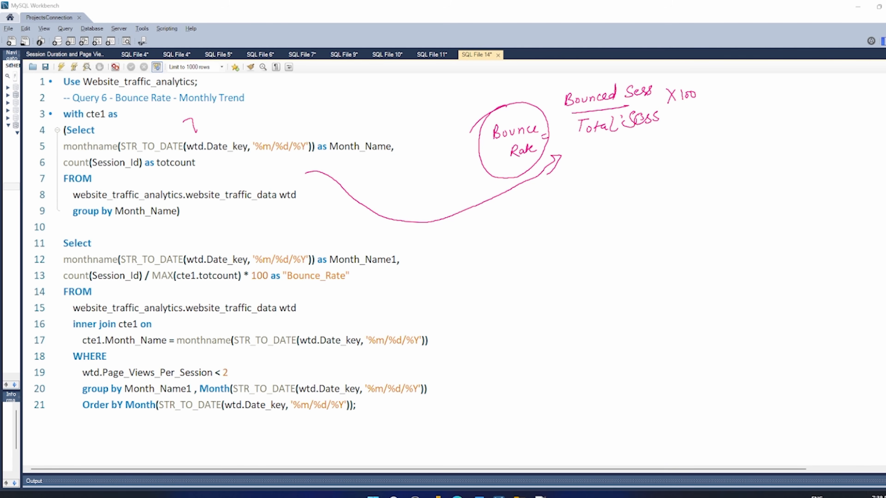
pyautogui.moveTo(220, 208); pyautogui.dragTo(237, 206)
pyautogui.moveTo(103, 136); pyautogui.dragTo(114, 133)
pyautogui.moveTo(141, 154); pyautogui.dragTo(155, 153)
pyautogui.moveTo(102, 170); pyautogui.dragTo(112, 169)
pyautogui.moveTo(592, 143); pyautogui.dragTo(605, 142)
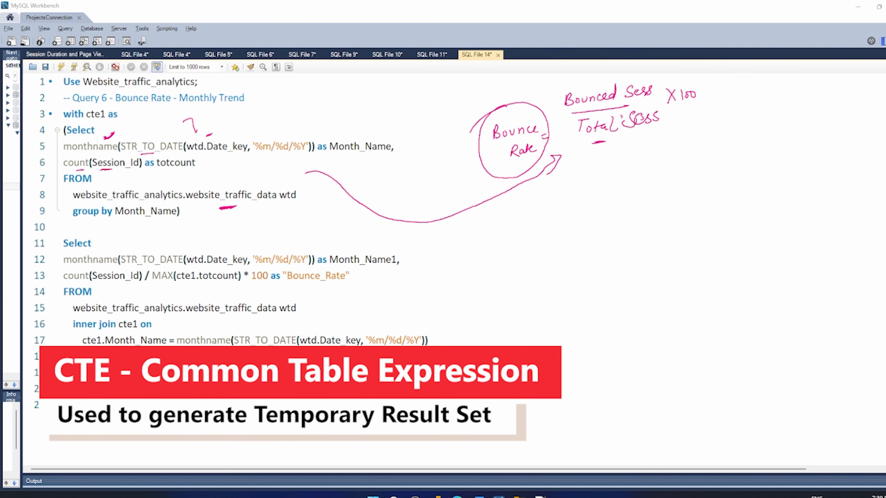
pyautogui.moveTo(381, 121)
pyautogui.mouseDown()
pyautogui.moveTo(397, 118)
pyautogui.moveTo(373, 195)
pyautogui.mouseUp()
pyautogui.moveTo(592, 152)
pyautogui.mouseDown()
pyautogui.moveTo(592, 160)
pyautogui.moveTo(620, 159)
pyautogui.moveTo(586, 174)
pyautogui.moveTo(605, 141)
pyautogui.mouseUp()
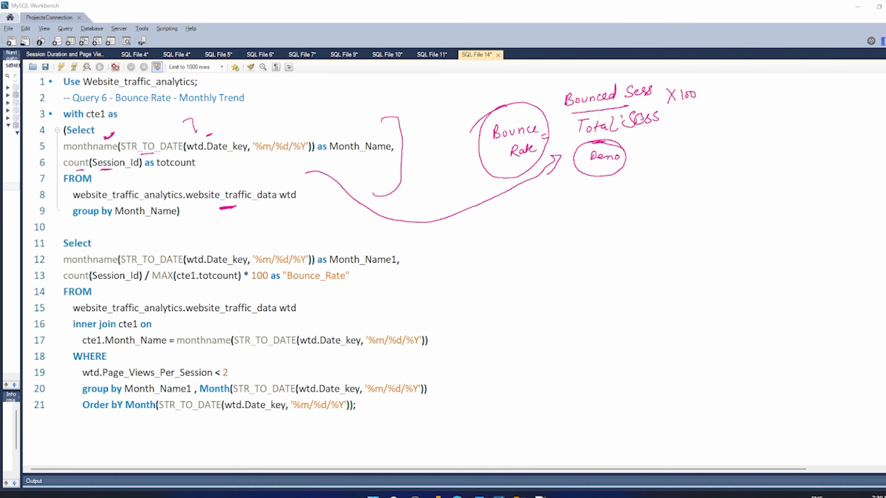
# Bracket Query 6's outer select and mark its source table, cte1 join on month name, and Page_Views_Per_Session < 2 filter
pyautogui.moveTo(461, 251)
pyautogui.mouseDown()
pyautogui.moveTo(497, 333)
pyautogui.moveTo(455, 388)
pyautogui.mouseUp()
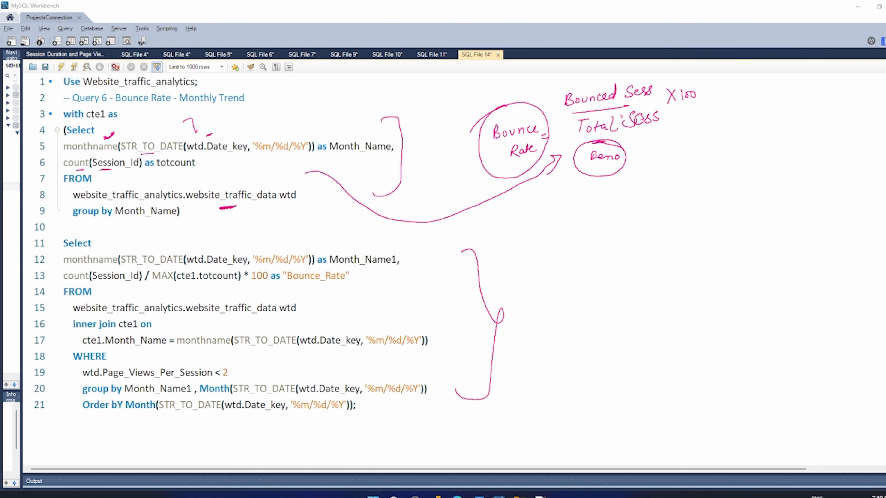
pyautogui.moveTo(61, 313)
pyautogui.mouseDown()
pyautogui.moveTo(69, 309)
pyautogui.moveTo(78, 345)
pyautogui.moveTo(110, 349)
pyautogui.mouseUp()
pyautogui.moveTo(188, 286); pyautogui.dragTo(216, 284)
pyautogui.moveTo(137, 348); pyautogui.dragTo(153, 350)
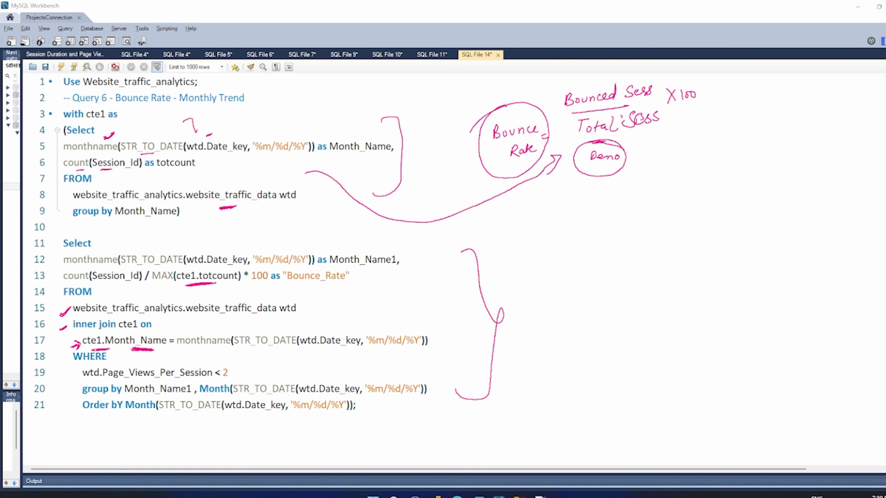
pyautogui.moveTo(180, 348)
pyautogui.mouseDown()
pyautogui.moveTo(198, 347)
pyautogui.moveTo(175, 348)
pyautogui.mouseUp()
pyautogui.moveTo(65, 374); pyautogui.dragTo(76, 372)
pyautogui.moveTo(151, 378); pyautogui.dragTo(163, 380)
pyautogui.moveTo(227, 368); pyautogui.dragTo(231, 380)
# Mark the outer select's bounce rate division, Bounce_Rate alias and month name, plus the month grouping and ordering
pyautogui.moveTo(44, 285); pyautogui.dragTo(98, 284)
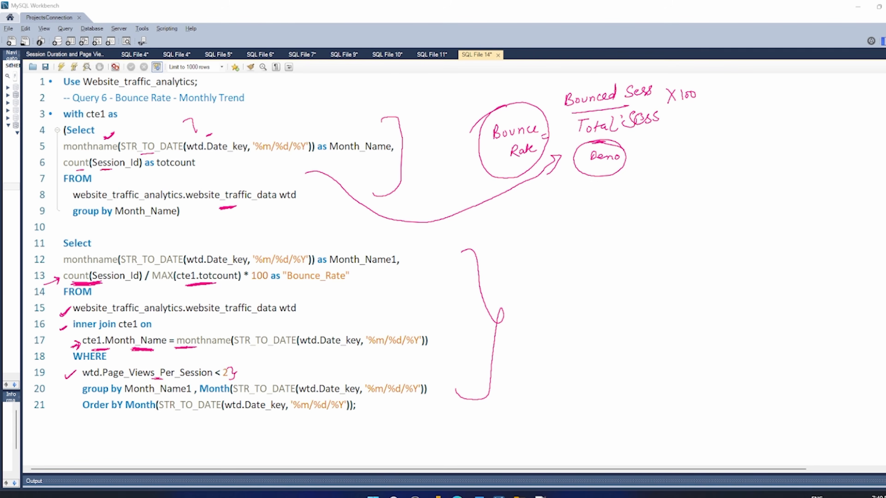
pyautogui.moveTo(151, 267)
pyautogui.mouseDown()
pyautogui.moveTo(142, 288)
pyautogui.moveTo(151, 266)
pyautogui.moveTo(147, 278)
pyautogui.moveTo(174, 288)
pyautogui.mouseUp()
pyautogui.moveTo(176, 286)
pyautogui.mouseDown()
pyautogui.moveTo(188, 283)
pyautogui.moveTo(175, 287)
pyautogui.mouseUp()
pyautogui.moveTo(278, 286)
pyautogui.mouseDown()
pyautogui.moveTo(296, 286)
pyautogui.moveTo(279, 284)
pyautogui.mouseUp()
pyautogui.moveTo(47, 262); pyautogui.dragTo(60, 259)
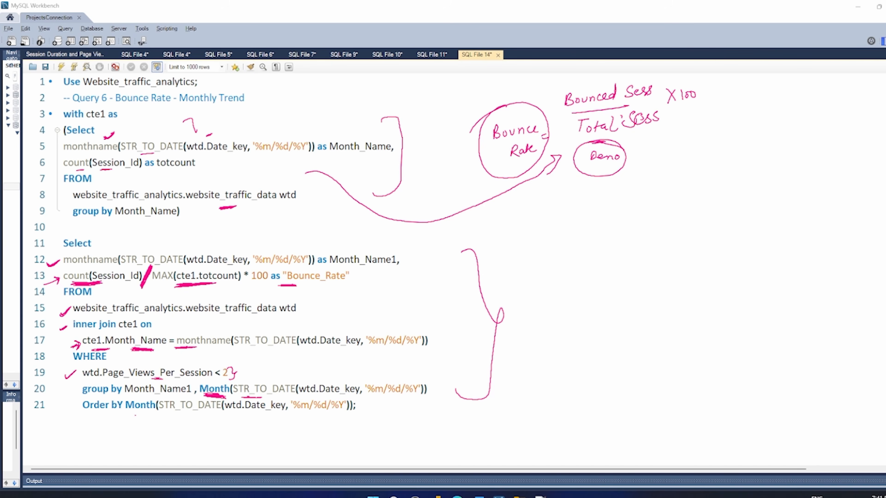
pyautogui.moveTo(135, 414); pyautogui.dragTo(153, 412)
pyautogui.moveTo(154, 413)
pyautogui.mouseDown()
pyautogui.moveTo(179, 413)
pyautogui.moveTo(150, 414)
pyautogui.moveTo(163, 411)
pyautogui.mouseUp()
# Clear the annotations, run Query 6 on monthly bounce rate, and enlarge the result grid to show all twelve months
pyautogui.hotkey('ctrl', '6')
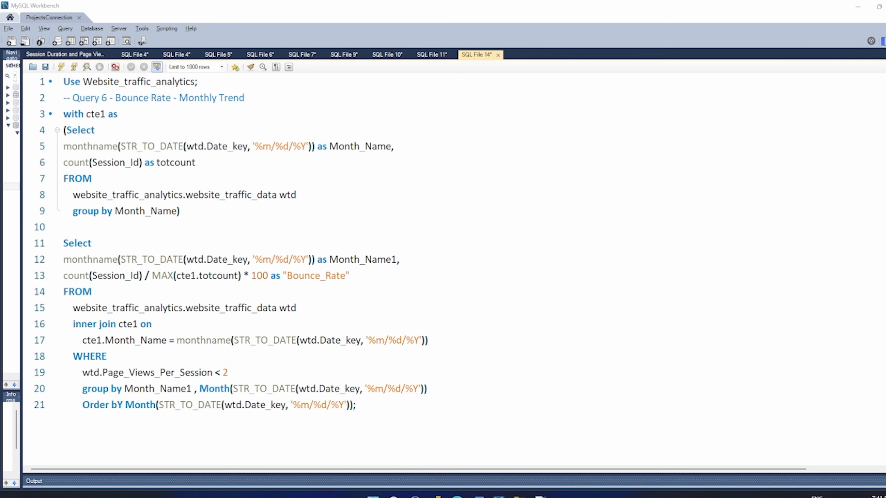
pyautogui.hotkey('ctrl', '2')
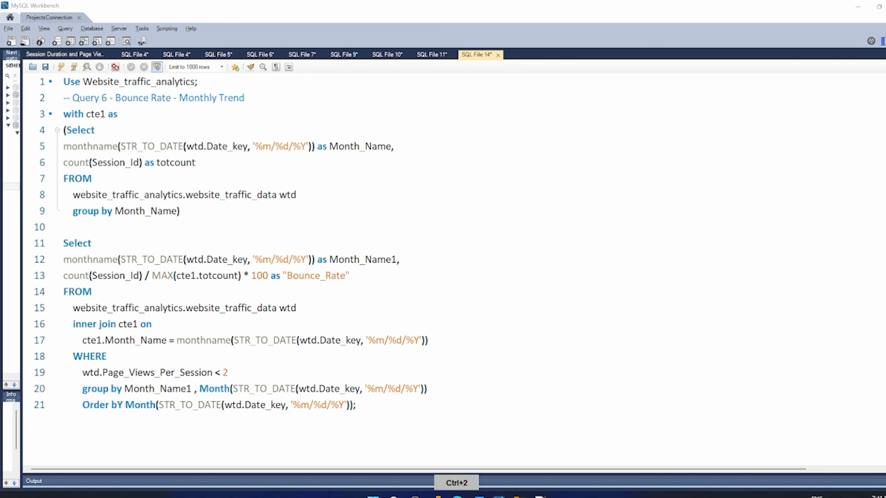
pyautogui.click(61, 66)
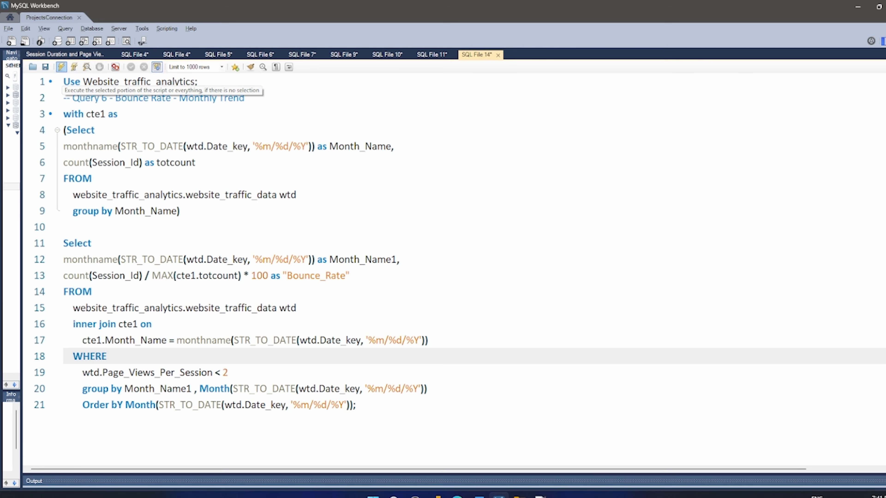
pyautogui.click(61, 67)
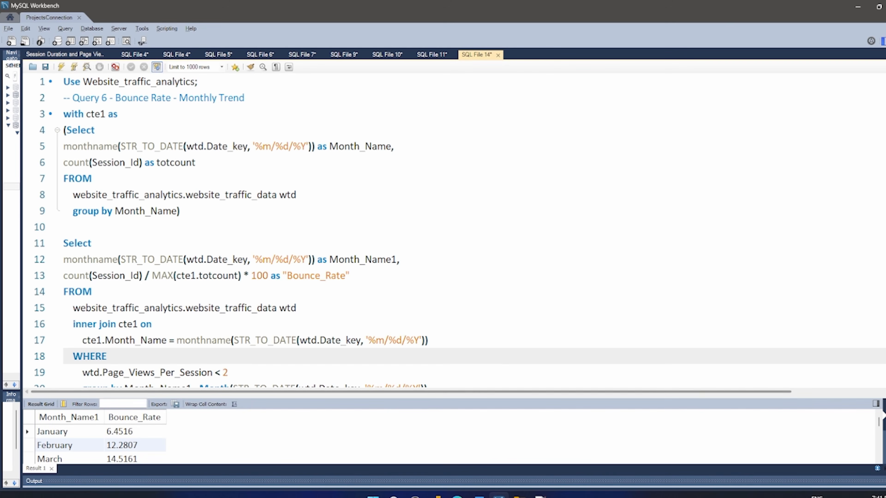
pyautogui.moveTo(245, 397); pyautogui.dragTo(244, 230)
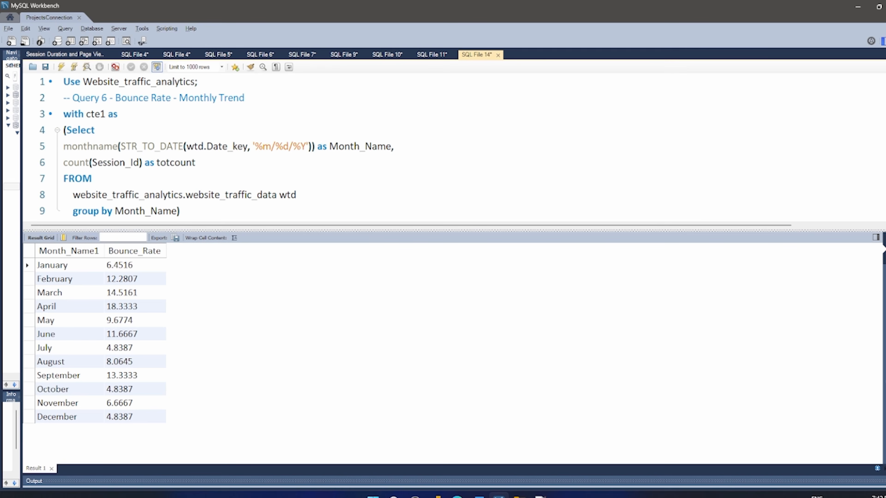
# Compare Power BI's Bounce Rate - Monthly Trend chart with Query 6's monthly results in MySQL Workbench
pyautogui.click(436, 496)
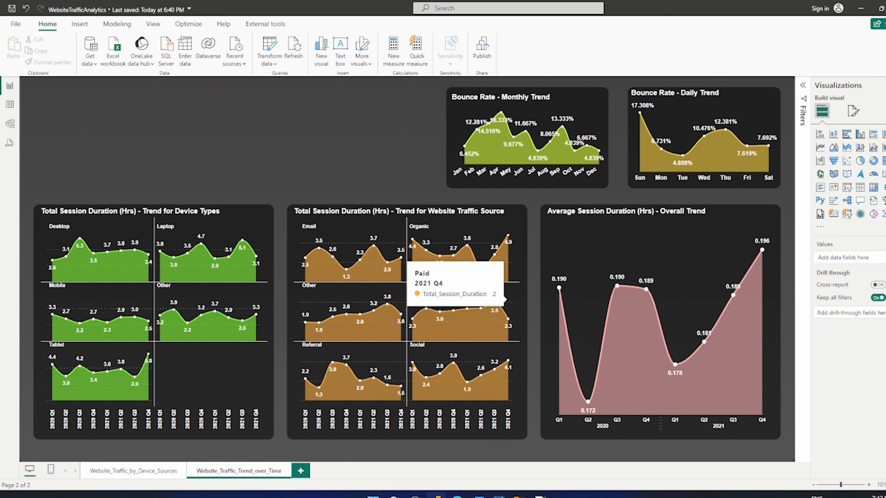
pyautogui.click(499, 496)
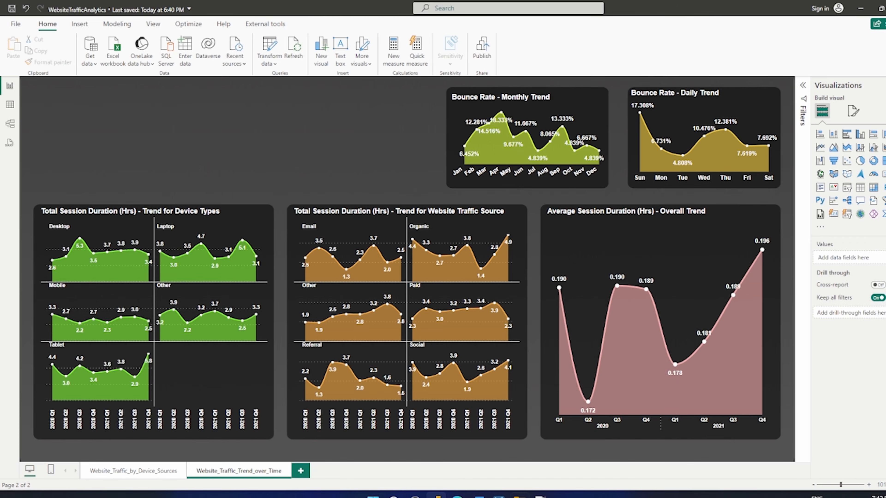
pyautogui.click(499, 496)
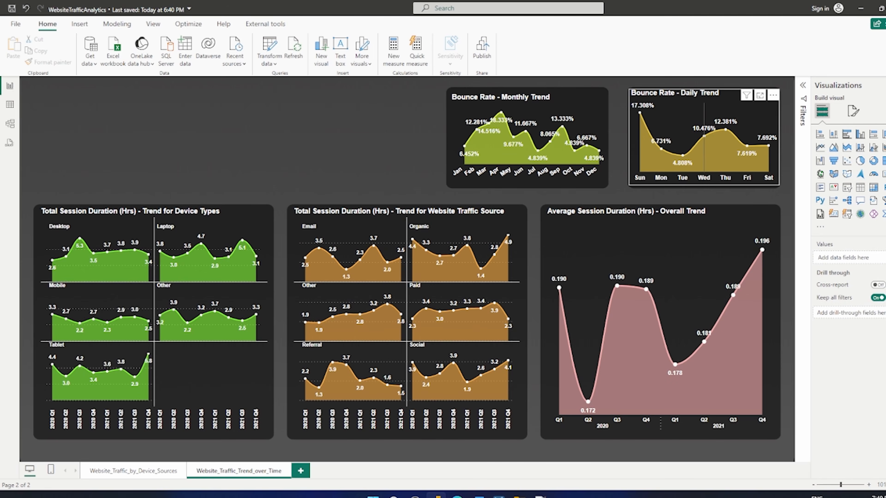
# Check Power BI's Bounce Rate - Daily Trend chart, switch to MySQL Workbench, and highlight dayname in Query 11's cte1 select
pyautogui.moveTo(712, 120)
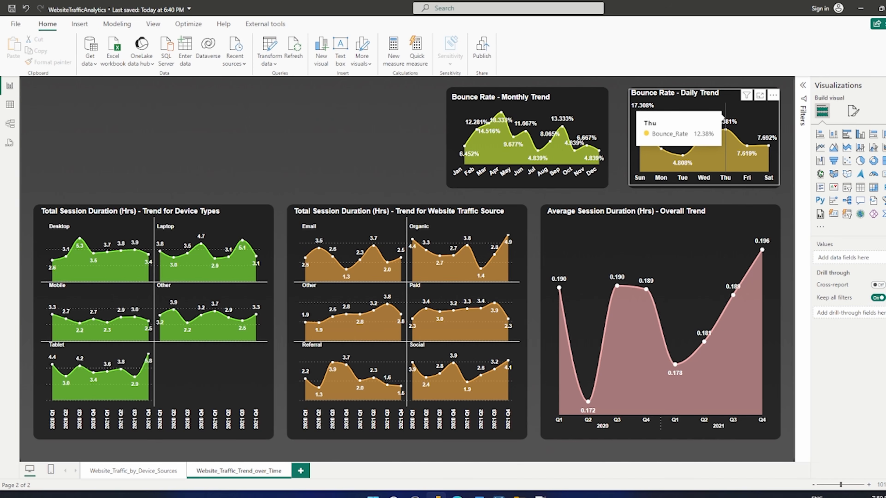
pyautogui.click(499, 496)
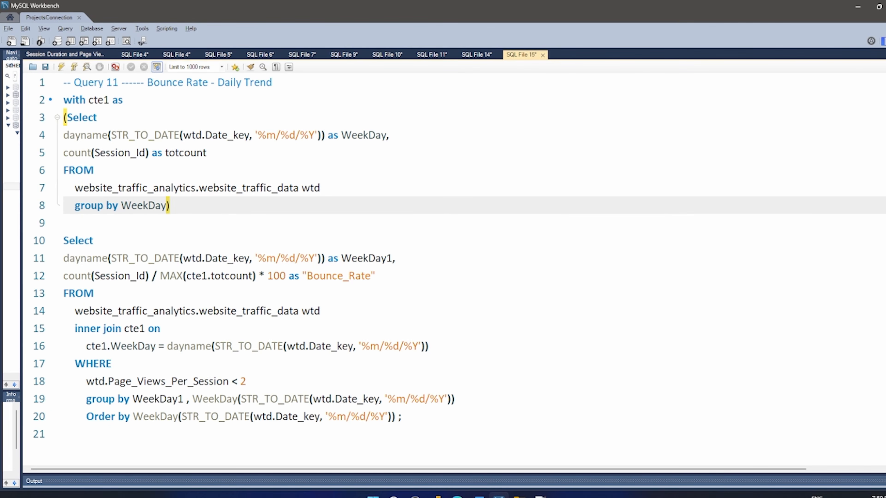
pyautogui.doubleClick(86, 135)
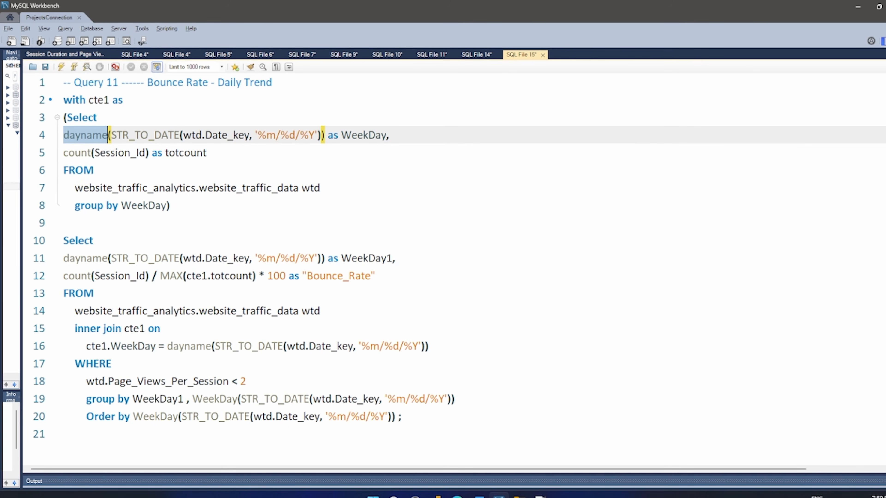
# Bracket Query 11's cte1 block, label it "Total Sessions" with a double underline, and mark its dayname function
pyautogui.hotkey('ctrl', '3')
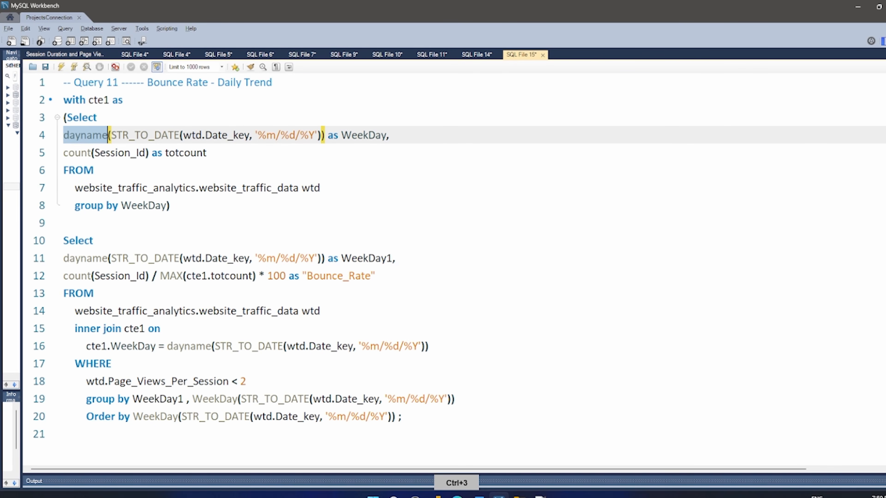
pyautogui.moveTo(402, 102)
pyautogui.mouseDown()
pyautogui.moveTo(411, 191)
pyautogui.moveTo(398, 185)
pyautogui.mouseUp()
pyautogui.moveTo(439, 135)
pyautogui.mouseDown()
pyautogui.moveTo(432, 138)
pyautogui.moveTo(439, 150)
pyautogui.mouseUp()
pyautogui.moveTo(445, 141); pyautogui.dragTo(453, 144)
pyautogui.moveTo(448, 137)
pyautogui.mouseDown()
pyautogui.moveTo(466, 144)
pyautogui.moveTo(497, 133)
pyautogui.mouseUp()
pyautogui.moveTo(502, 121)
pyautogui.mouseDown()
pyautogui.moveTo(498, 132)
pyautogui.moveTo(528, 116)
pyautogui.moveTo(537, 122)
pyautogui.mouseUp()
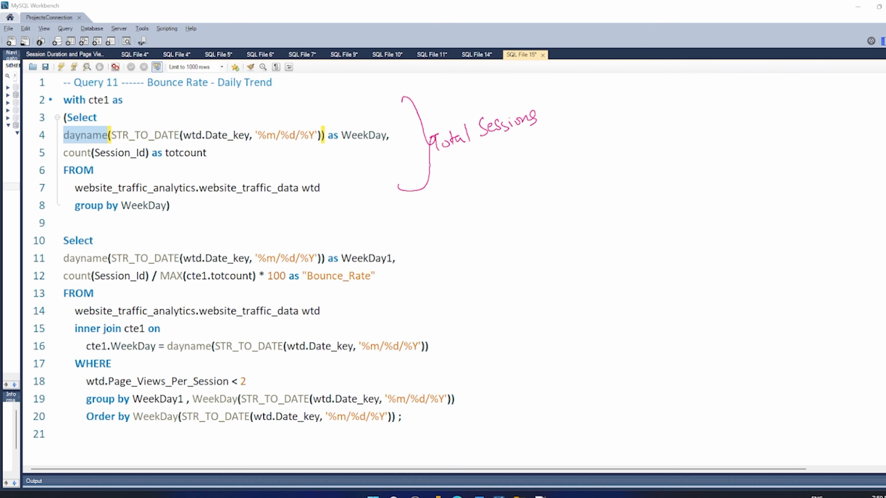
pyautogui.moveTo(471, 156); pyautogui.dragTo(490, 150)
pyautogui.moveTo(477, 158); pyautogui.dragTo(495, 153)
pyautogui.moveTo(81, 145); pyautogui.dragTo(87, 142)
# Bracket Query 11's outer select and mark the WeekDay join, MAX(cte1.totcount), Page_Views_Per_Session < 2 filter, session count, day name and weekday ordering
pyautogui.moveTo(420, 256)
pyautogui.mouseDown()
pyautogui.moveTo(446, 281)
pyautogui.moveTo(469, 341)
pyautogui.mouseUp()
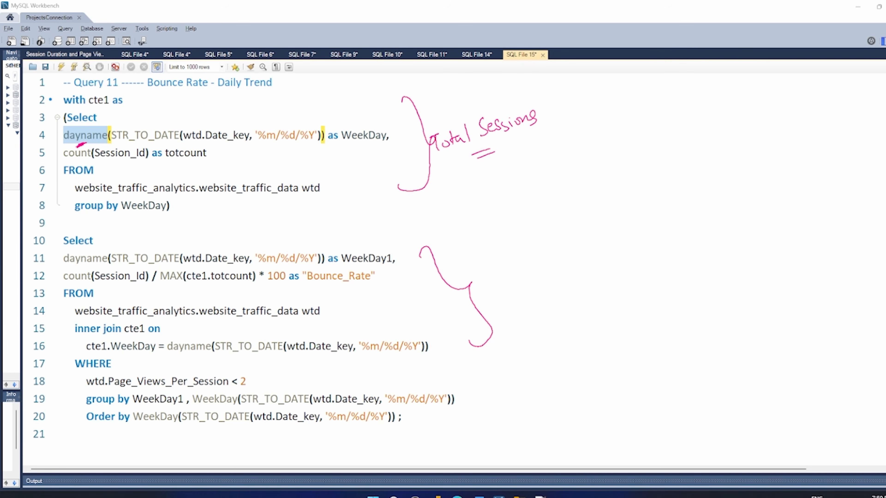
pyautogui.moveTo(125, 355); pyautogui.dragTo(138, 352)
pyautogui.moveTo(168, 286); pyautogui.dragTo(224, 281)
pyautogui.moveTo(165, 283); pyautogui.dragTo(172, 286)
pyautogui.moveTo(248, 368); pyautogui.dragTo(240, 396)
pyautogui.moveTo(67, 284); pyautogui.dragTo(77, 282)
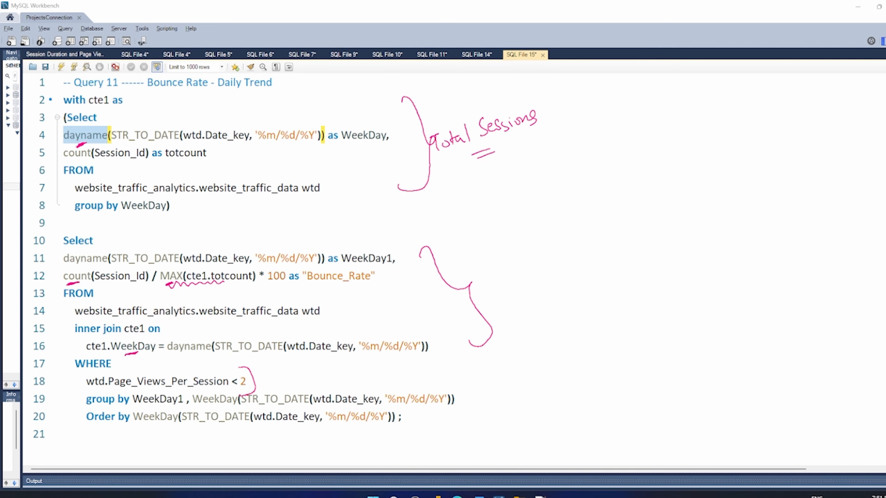
pyautogui.moveTo(54, 263); pyautogui.dragTo(62, 262)
pyautogui.moveTo(162, 432); pyautogui.dragTo(168, 427)
# Clear the annotations and run Query 11 to get the bounce rate by weekday
pyautogui.hotkey('ctrl', '6')
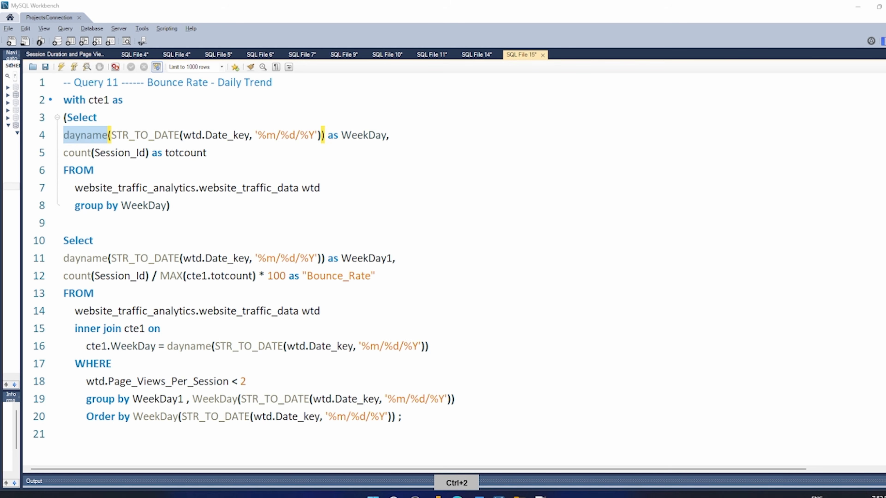
pyautogui.click(260, 311)
pyautogui.click(61, 67)
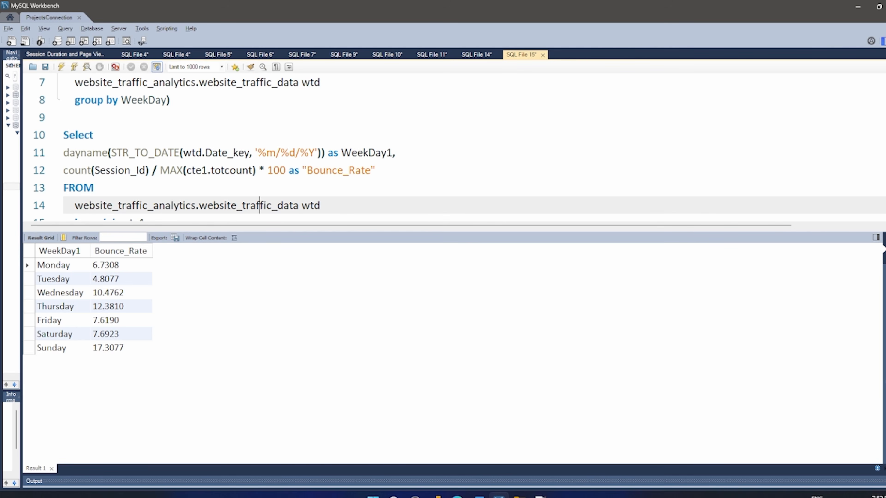
# Compare Power BI's Bounce Rate - Daily Trend chart with Query 11's weekday results in MySQL Workbench
pyautogui.click(437, 495)
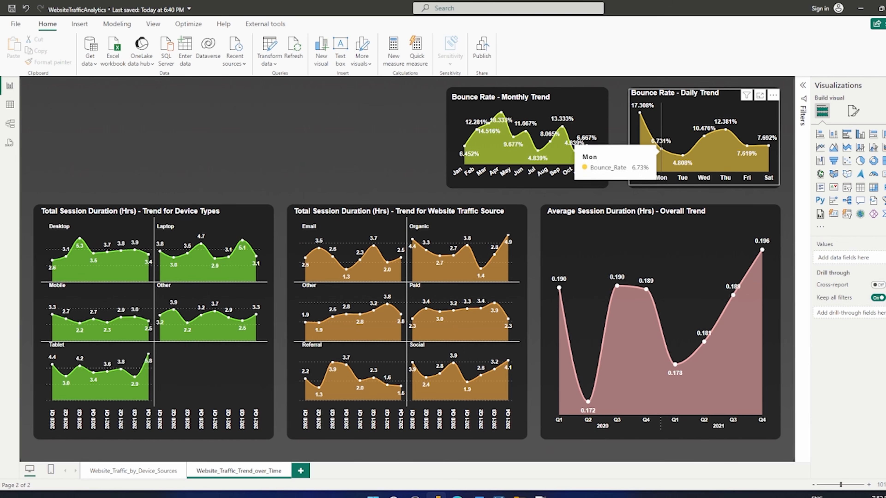
pyautogui.moveTo(769, 146)
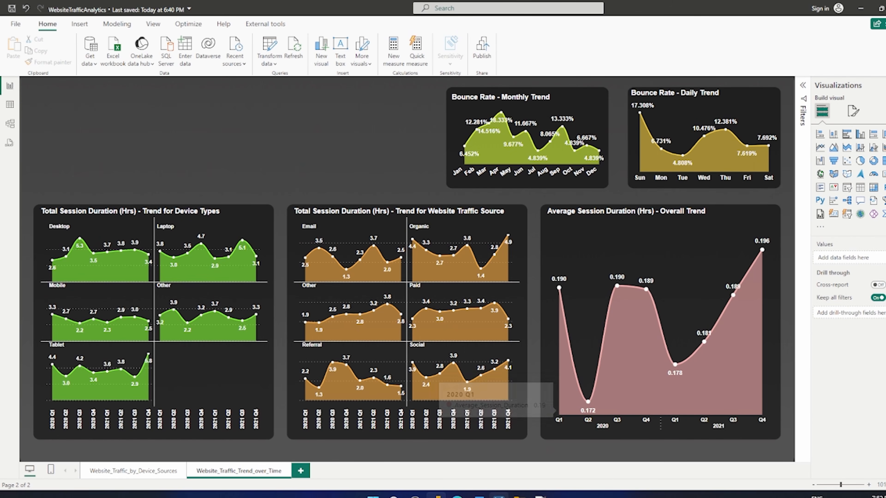
pyautogui.click(499, 495)
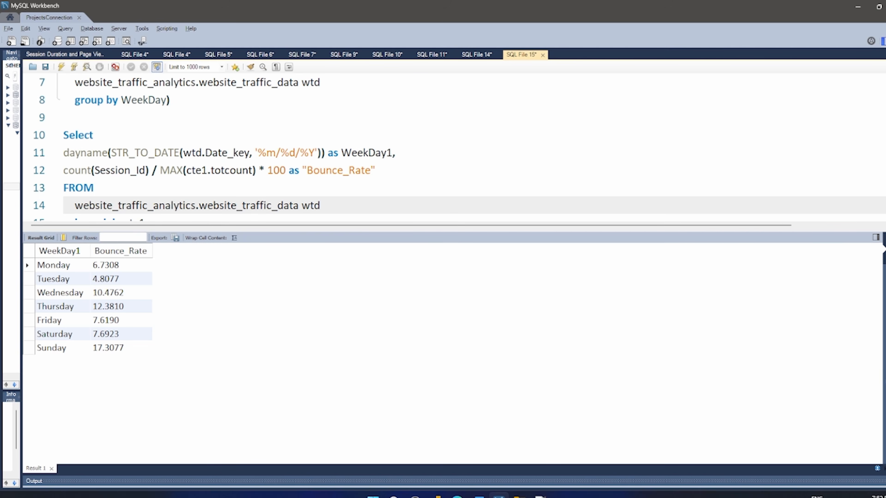
pyautogui.hotkey('alt', 'Tab')
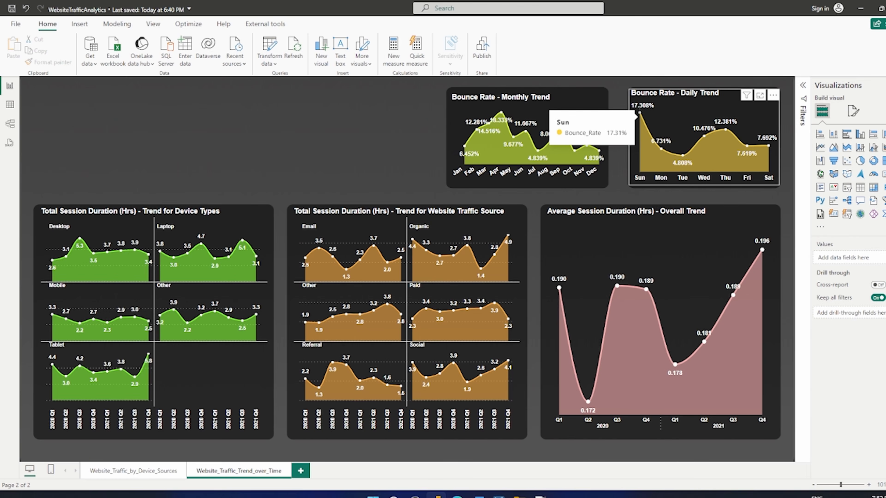
pyautogui.click(499, 496)
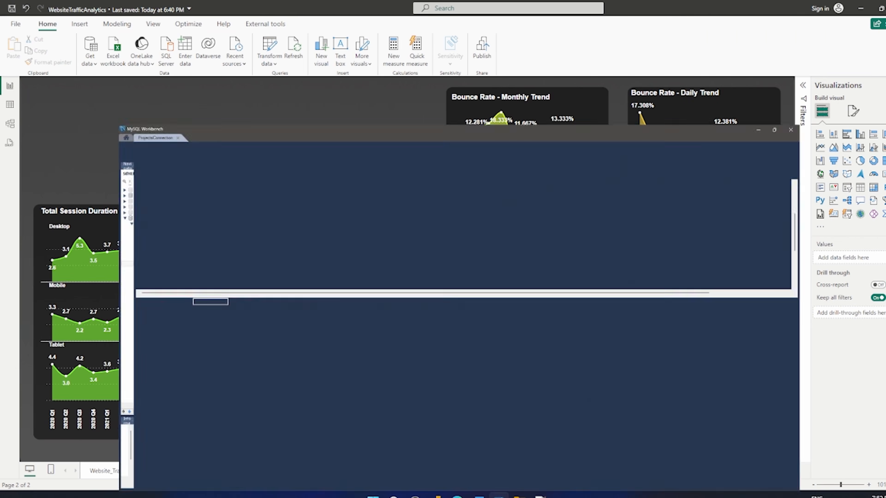